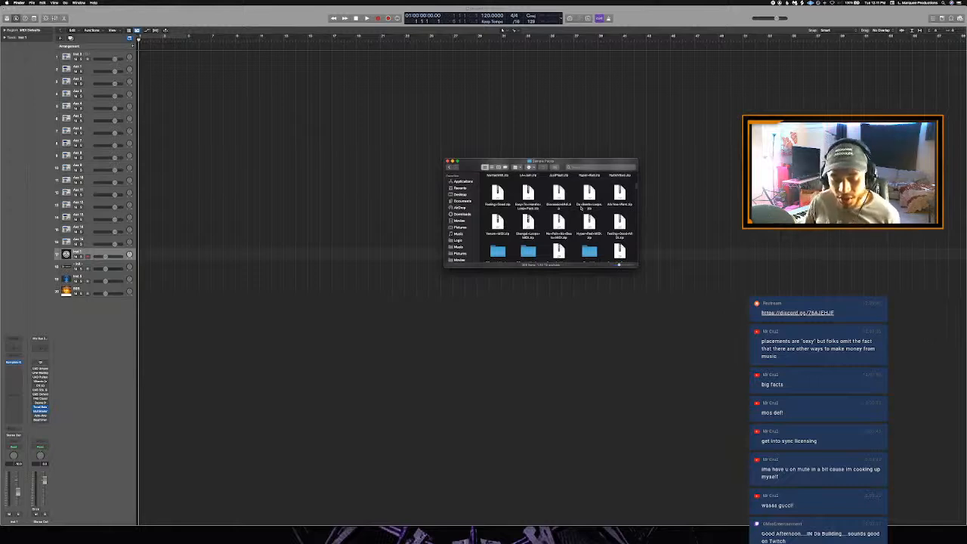
Step: Browse the Sample Packs folder and open the Community Placement Pack folder
scroll(559, 208, down, 5)
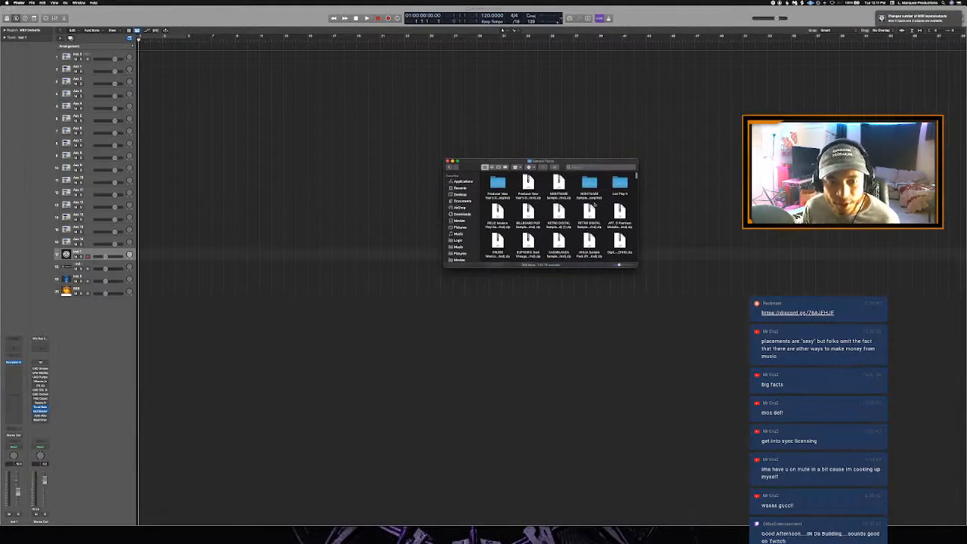
scroll(594, 202, down, 5)
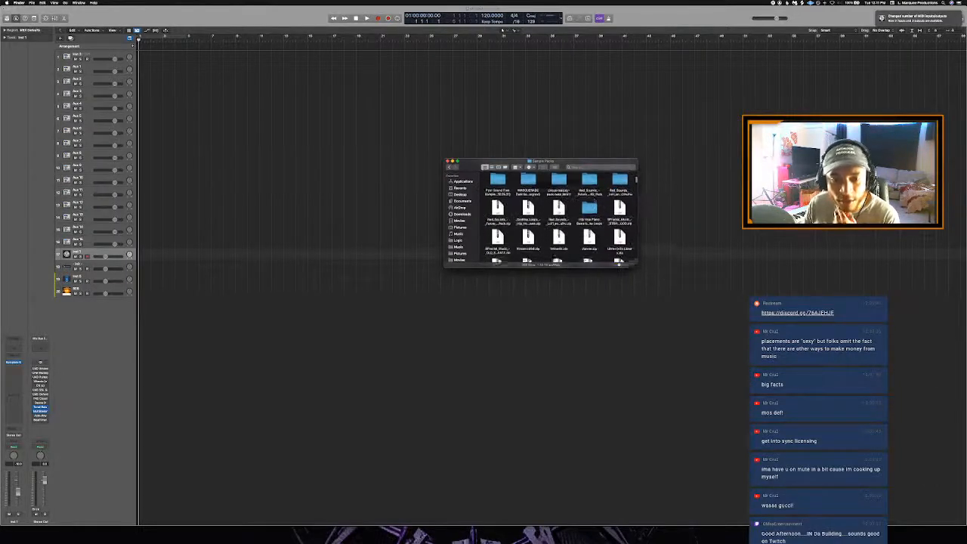
scroll(594, 204, up, 1)
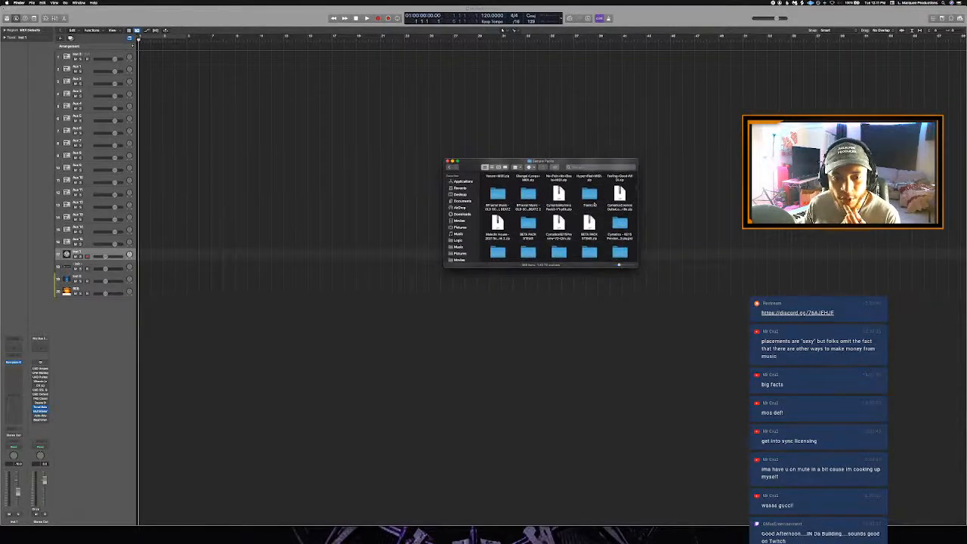
scroll(594, 208, down, 1)
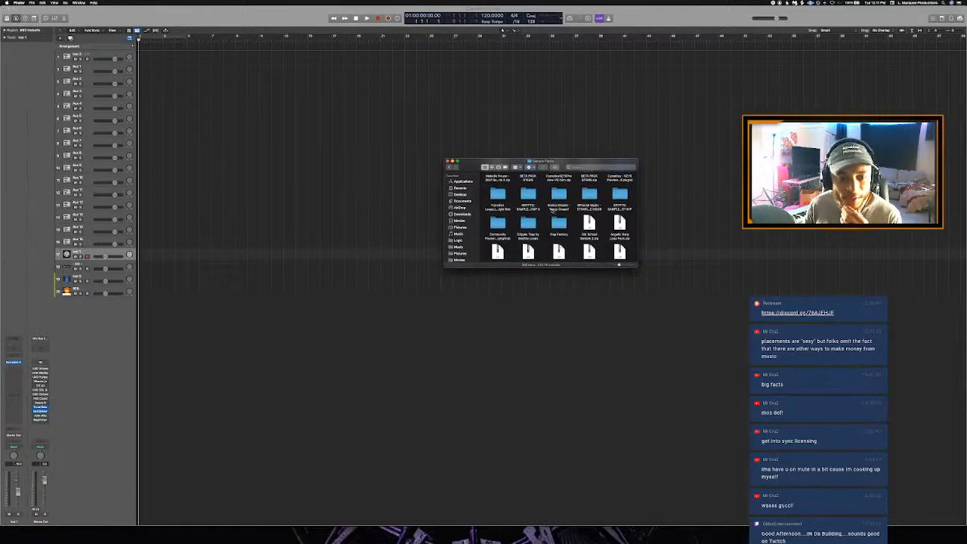
scroll(554, 211, down, 10)
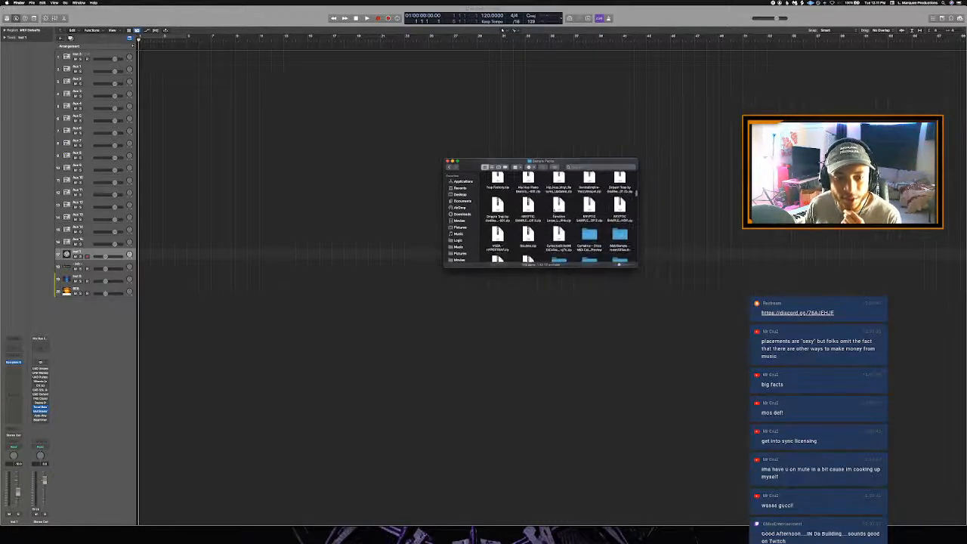
scroll(540, 216, up, 6)
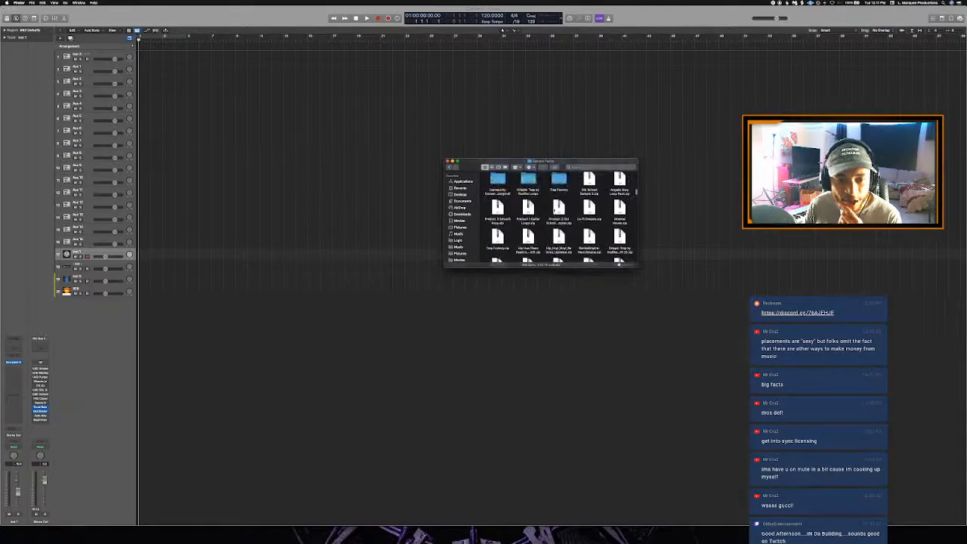
scroll(502, 189, up, 3)
click(498, 198)
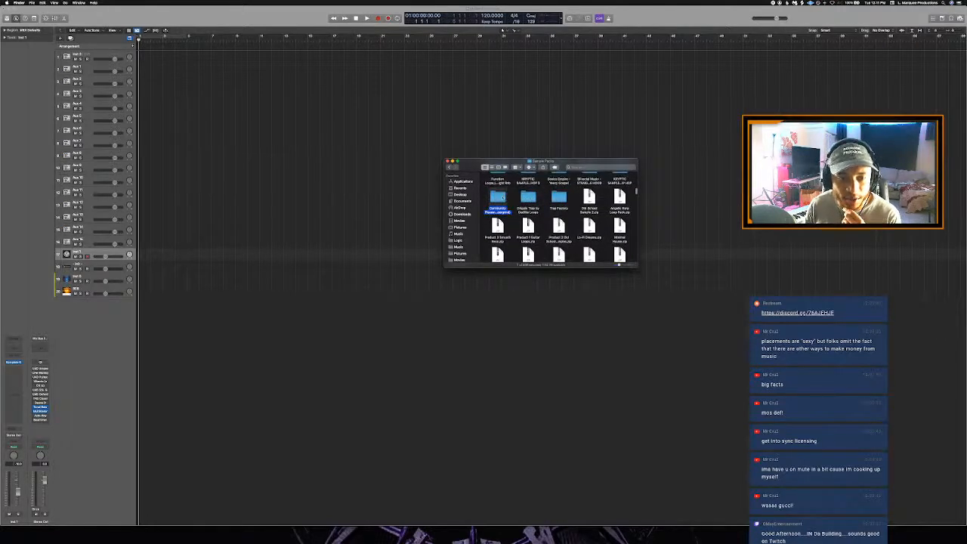
double_click(501, 201)
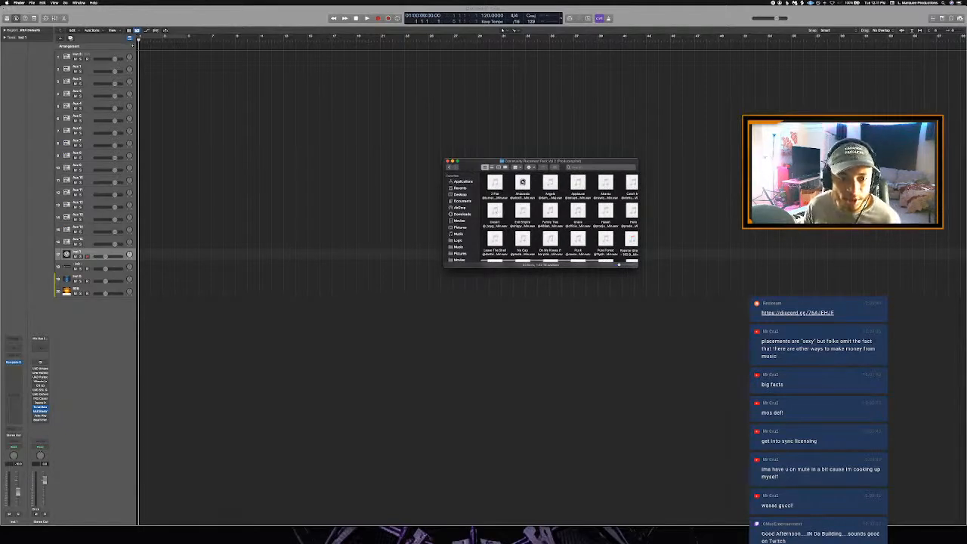
Step: Audition loops in the upper rows of the pack, including Angels, Family Ties and Evil Empire
click(523, 183)
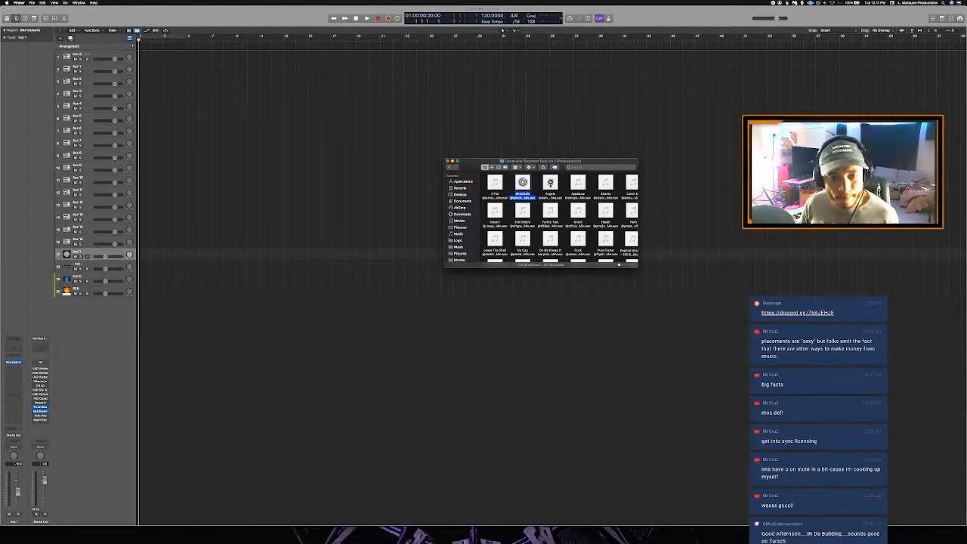
click(550, 182)
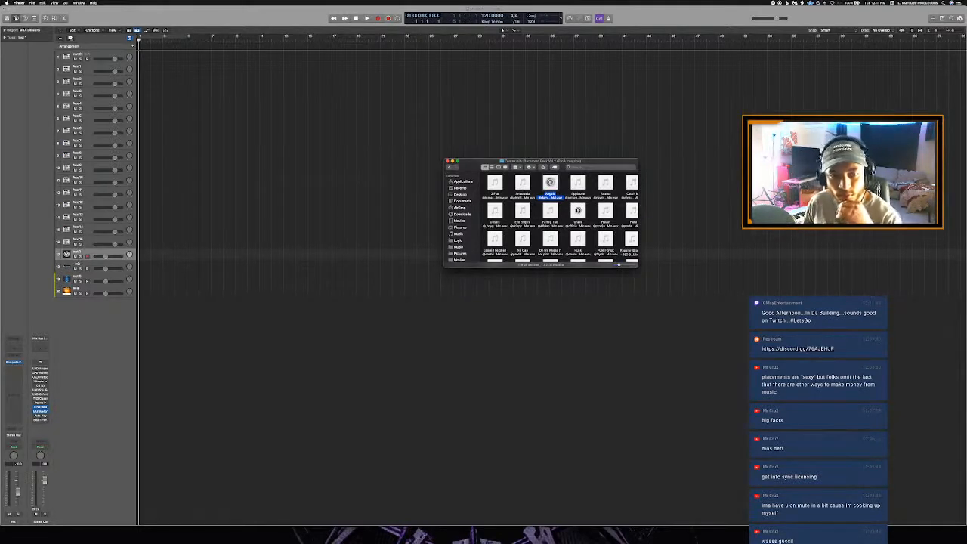
click(578, 211)
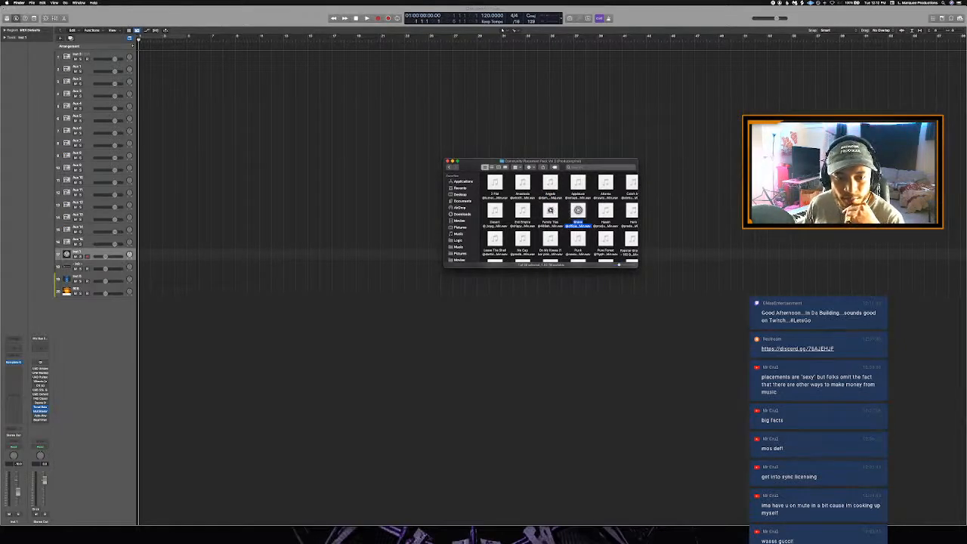
click(550, 212)
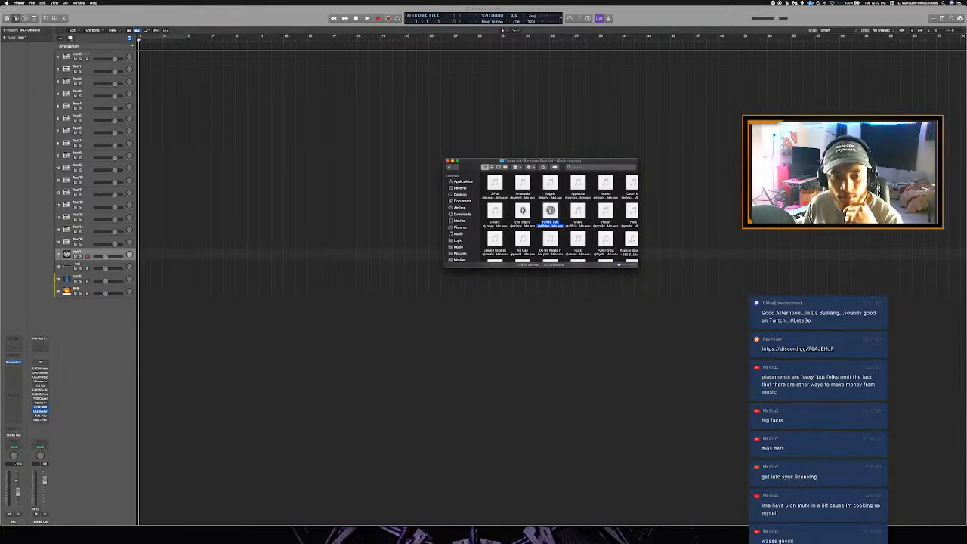
click(522, 211)
Step: Audition more loops further through the pack, including Hero, Pure Forest and Stronghold
scroll(535, 219, down, 2)
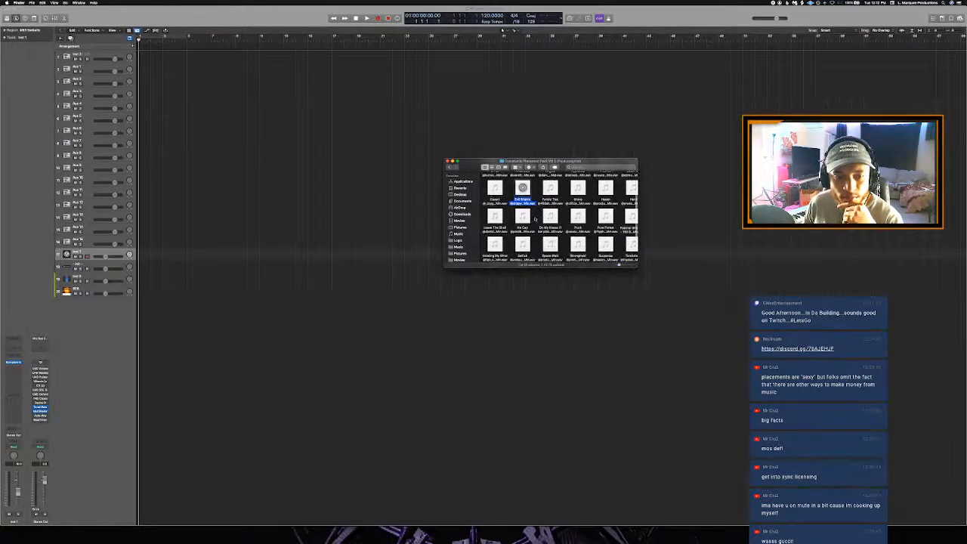
scroll(577, 215, right, 2)
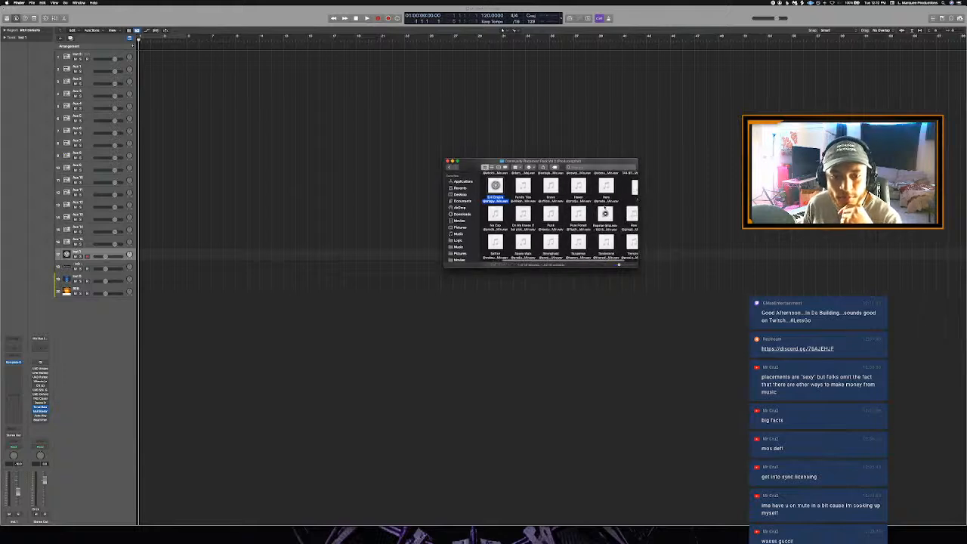
mouse_move(606, 186)
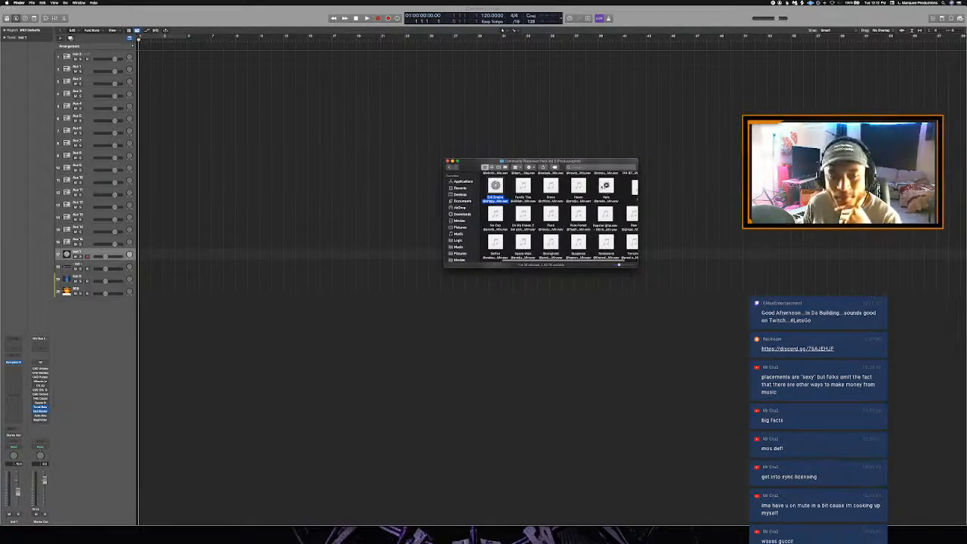
click(605, 186)
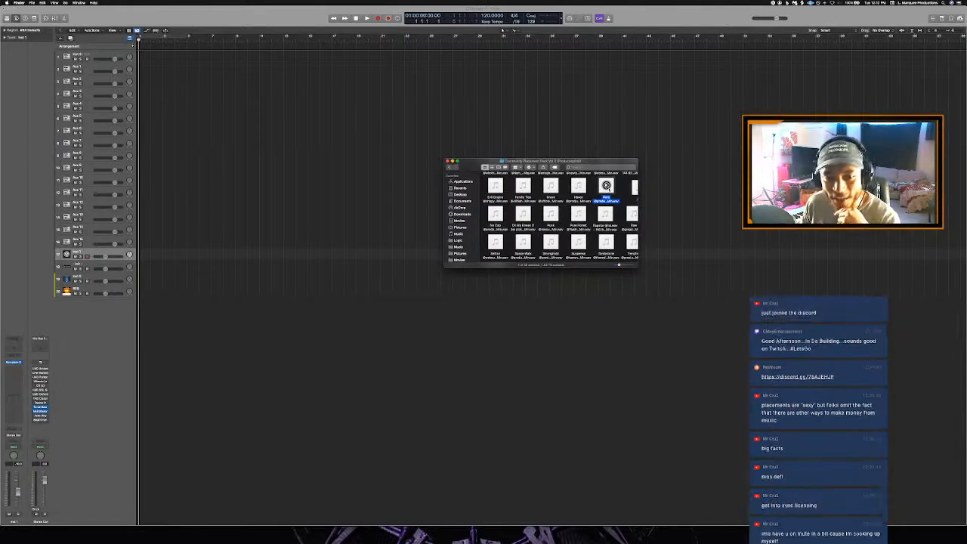
scroll(621, 188, right, 2)
mouse_move(623, 187)
click(618, 216)
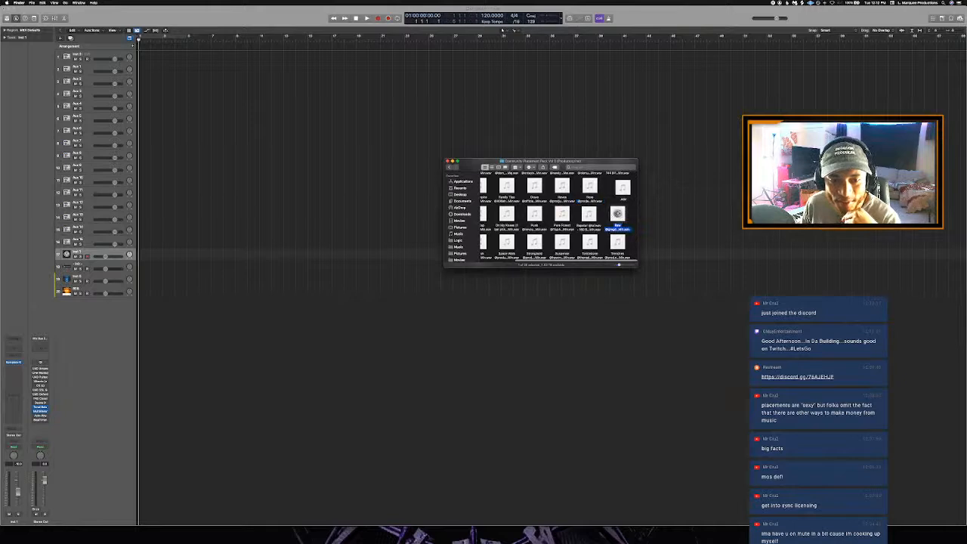
click(562, 215)
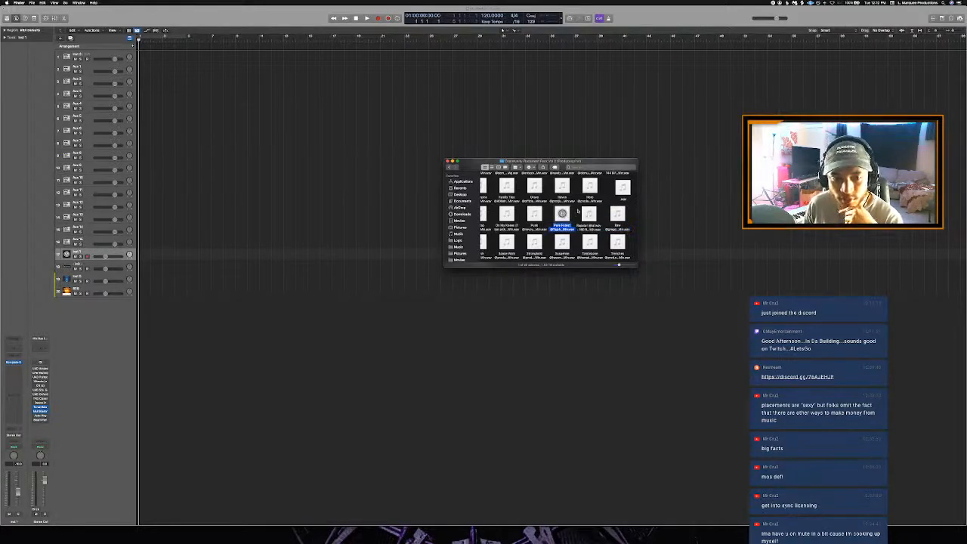
click(535, 241)
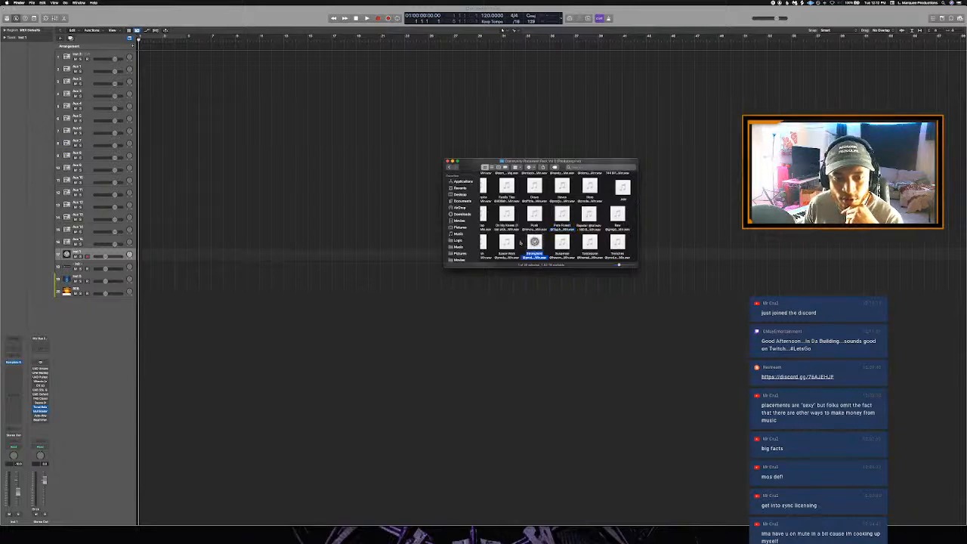
scroll(520, 242, left, 3)
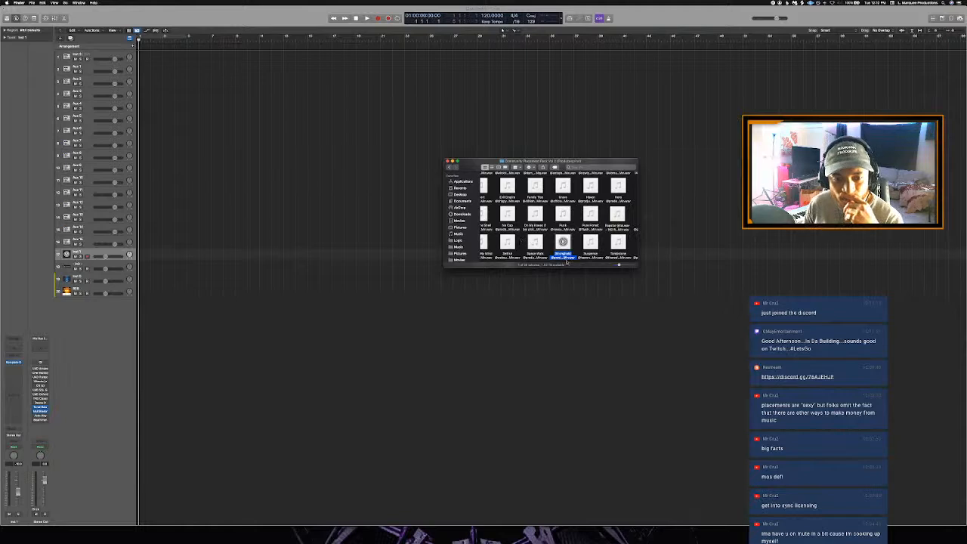
Step: Read the tempo in the Stronghold loop's file name, set the Logic Pro project tempo to 174 BPM and close the preferences window
click(565, 258)
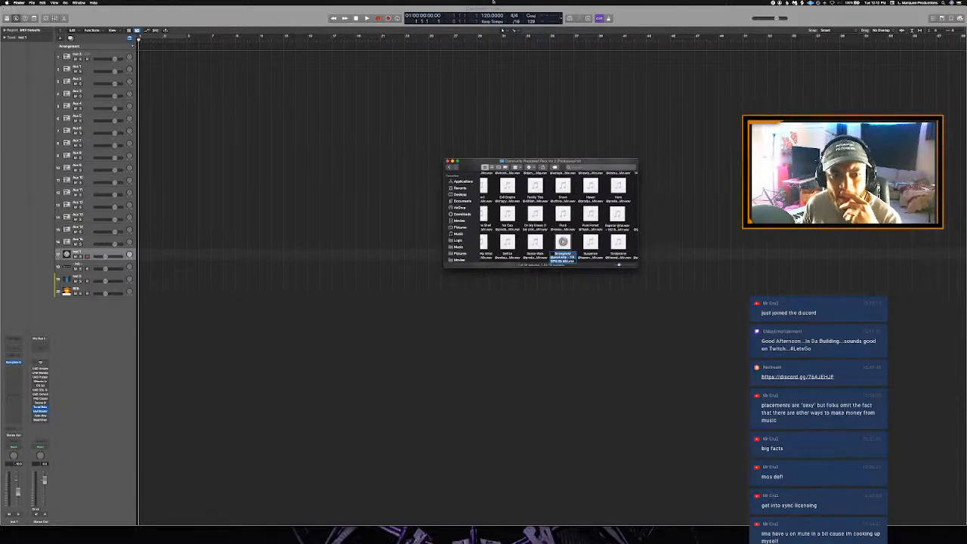
click(488, 15)
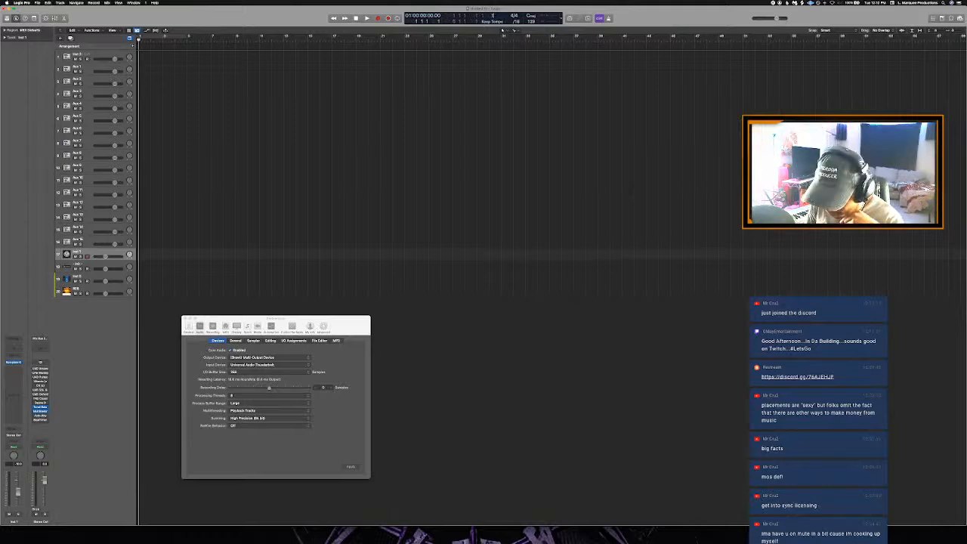
key(Return)
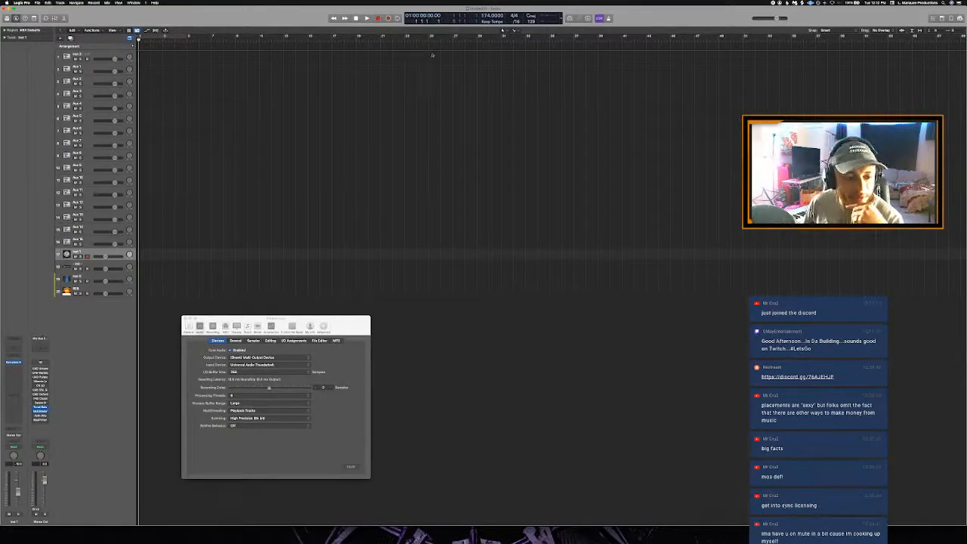
click(186, 319)
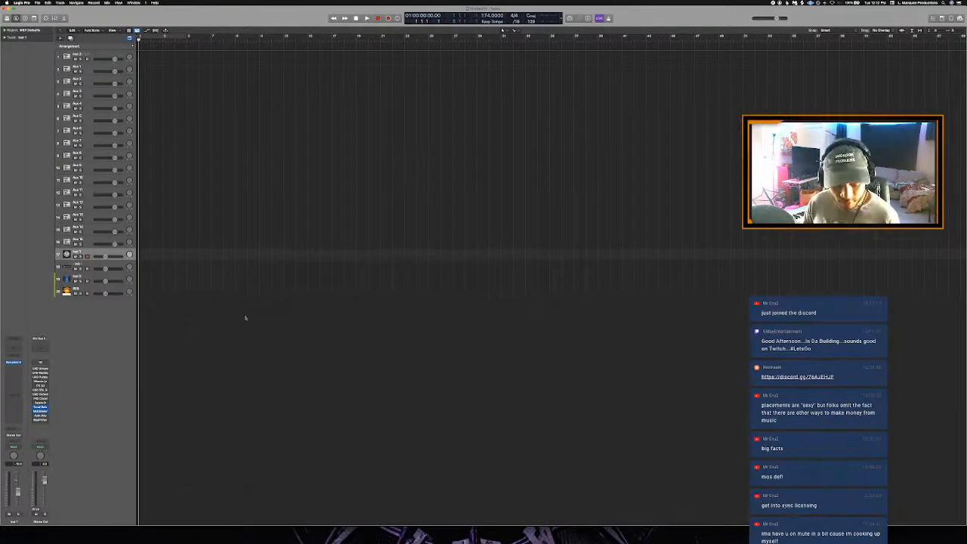
Step: Import the Stronghold loop from Finder at bar 1 on a new audio track and move that track directly below the Aux tracks
key(ctrl+Up)
click(881, 91)
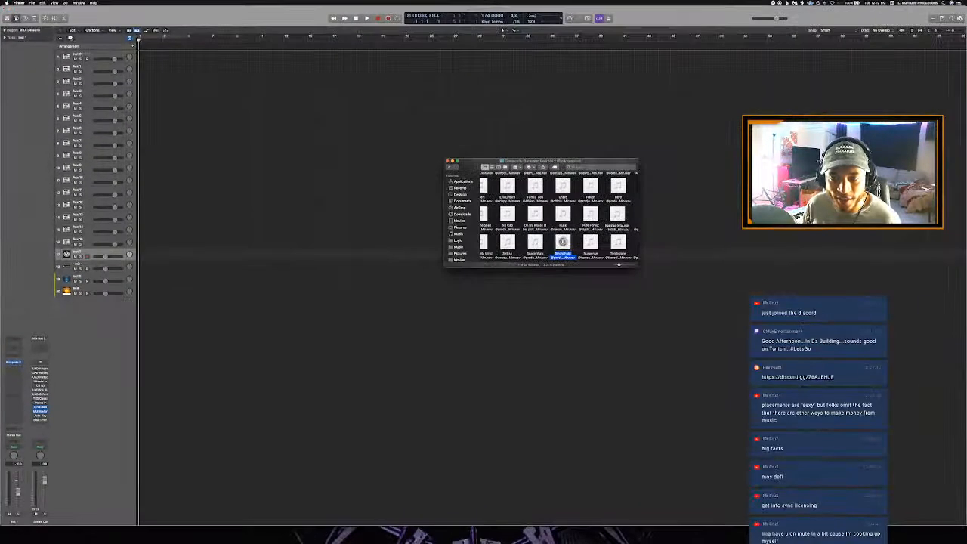
drag(574, 248, 139, 313)
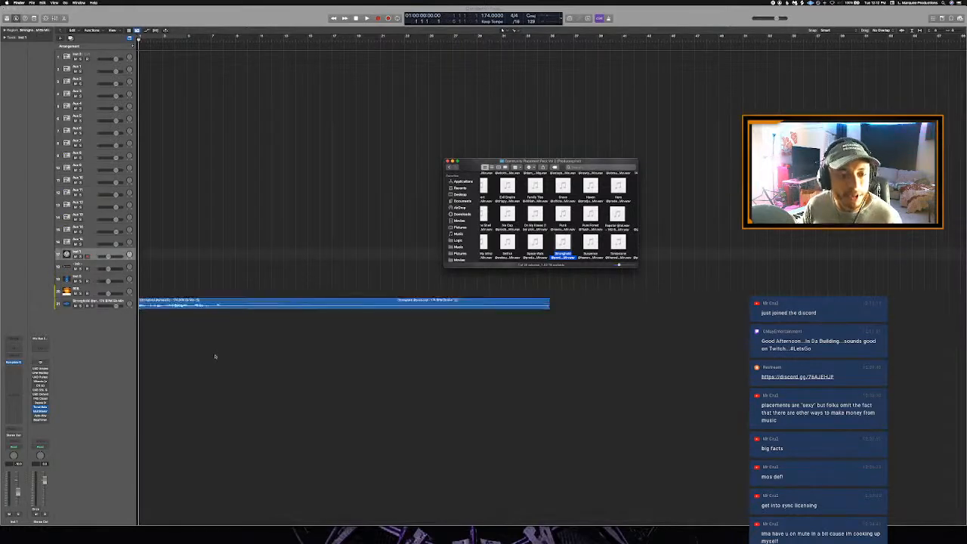
click(105, 303)
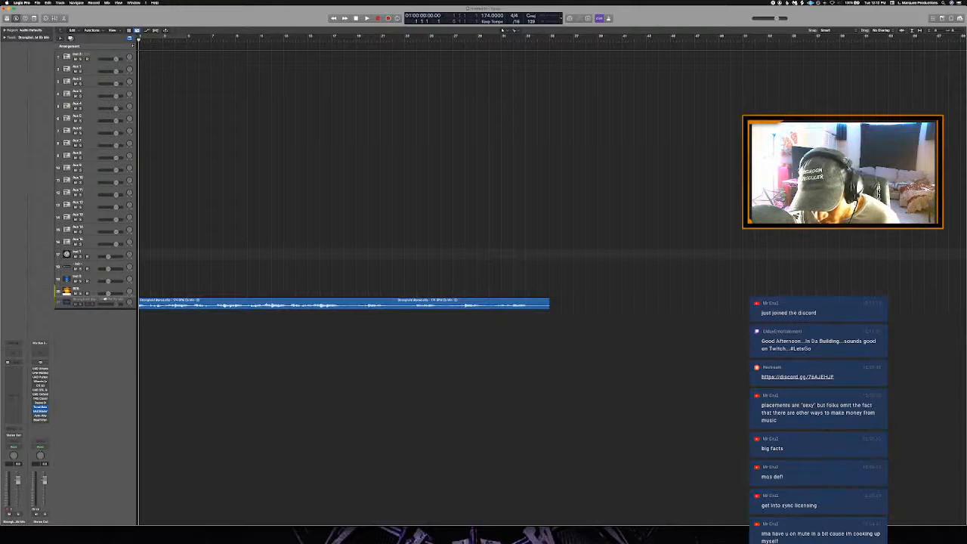
drag(105, 296, 106, 247)
Step: Set the Stronghold track's flex mode to Flex Time - Polyphonic and hide the flex view
click(196, 292)
key(super+f)
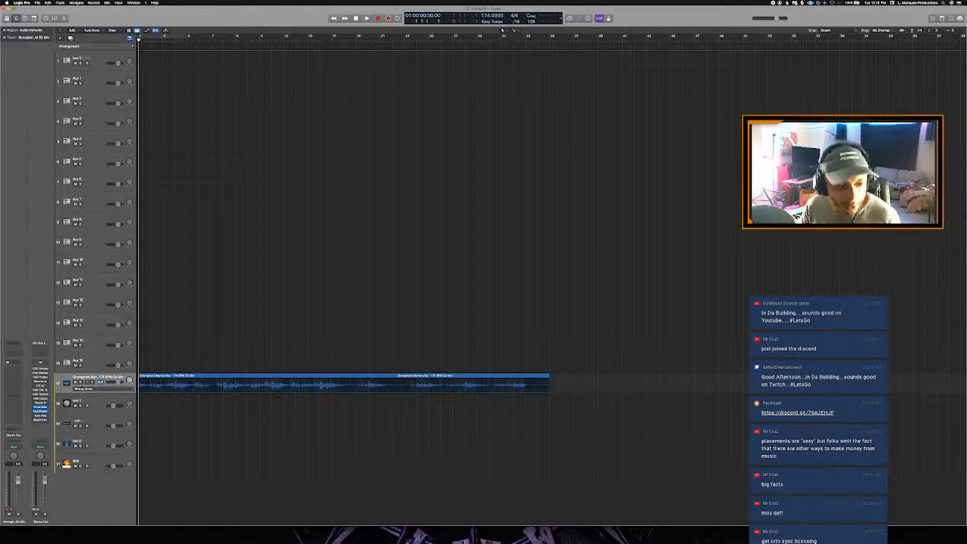
click(84, 388)
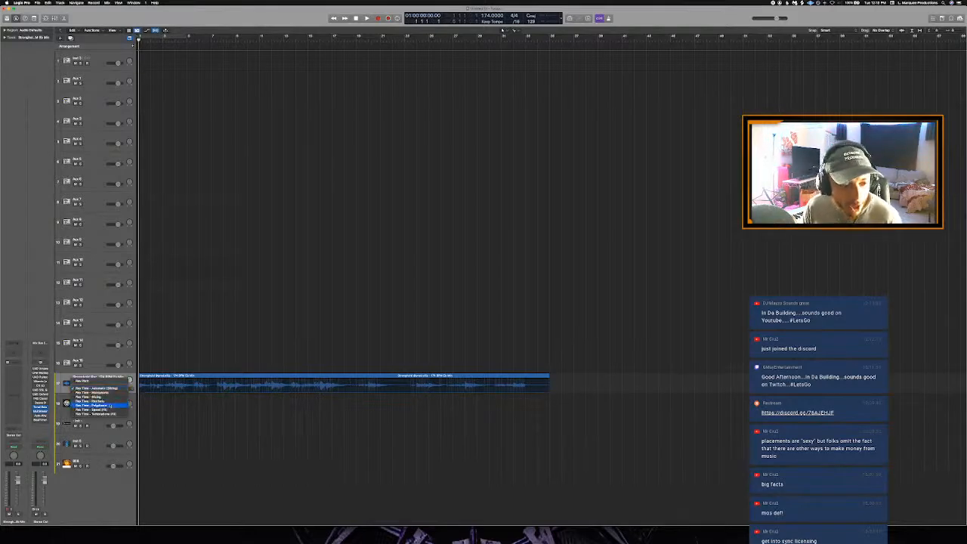
click(120, 405)
key(super+f)
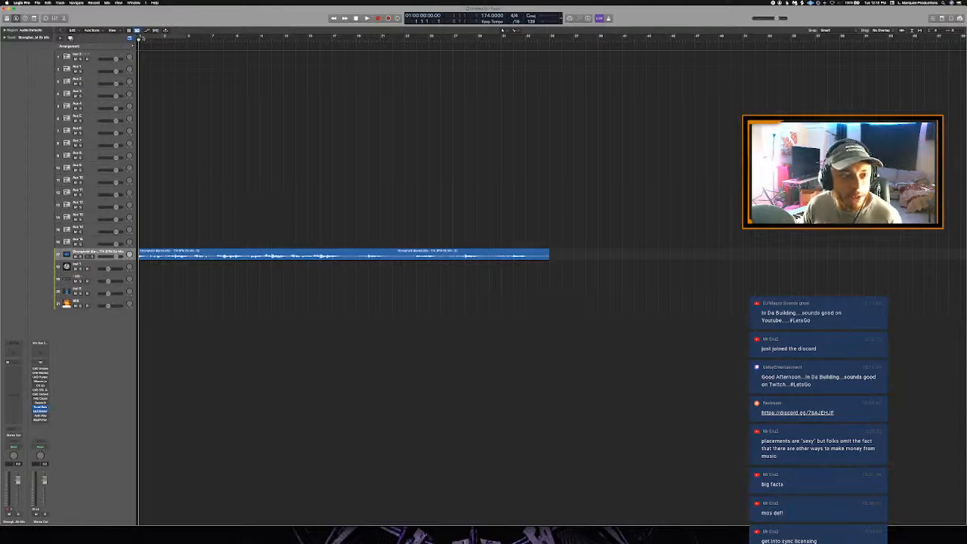
Step: Loop playback over about bars 1 to 33 and select the Stronghold region with its region parameters shown
drag(140, 37, 519, 93)
key(space)
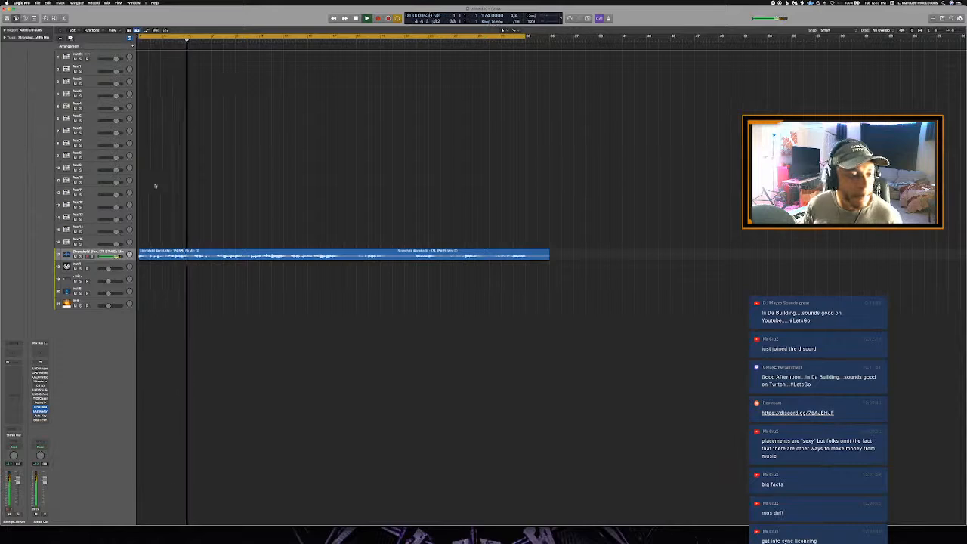
click(4, 31)
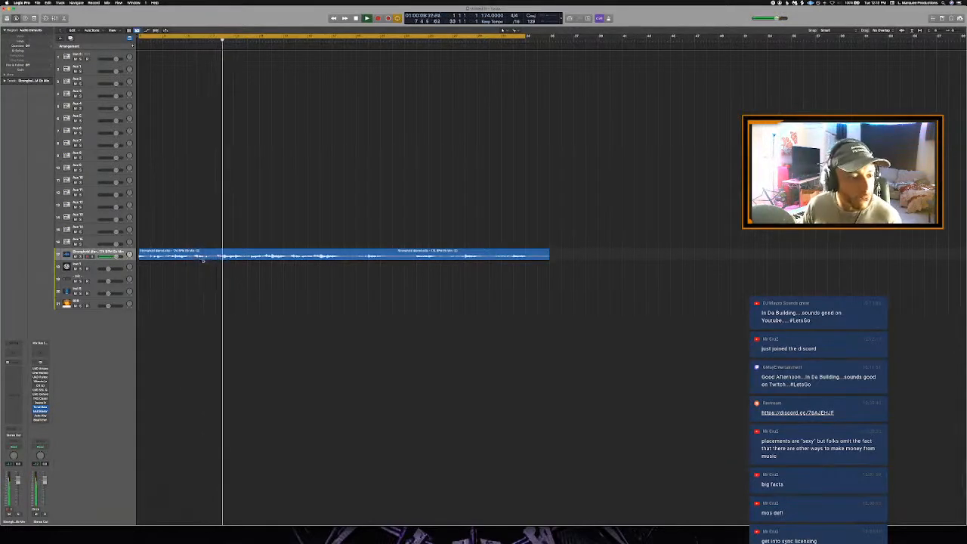
click(210, 254)
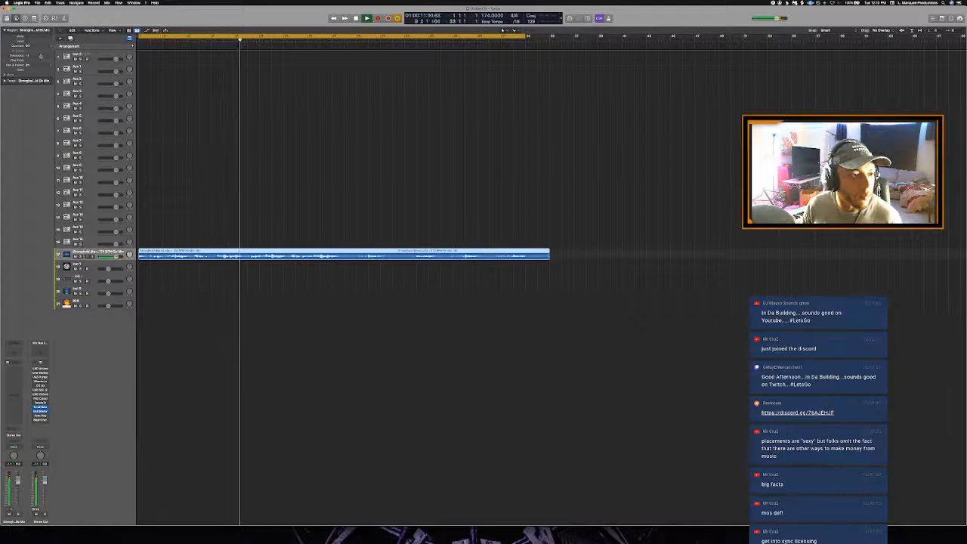
Step: Try a project tempo of 168 BPM and return it to 174 BPM during playback
key(Return)
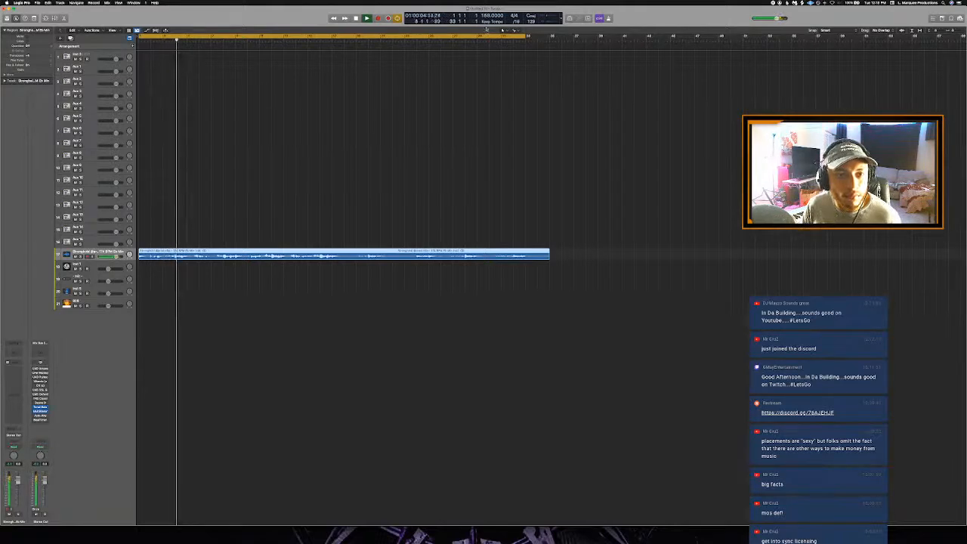
key(Return)
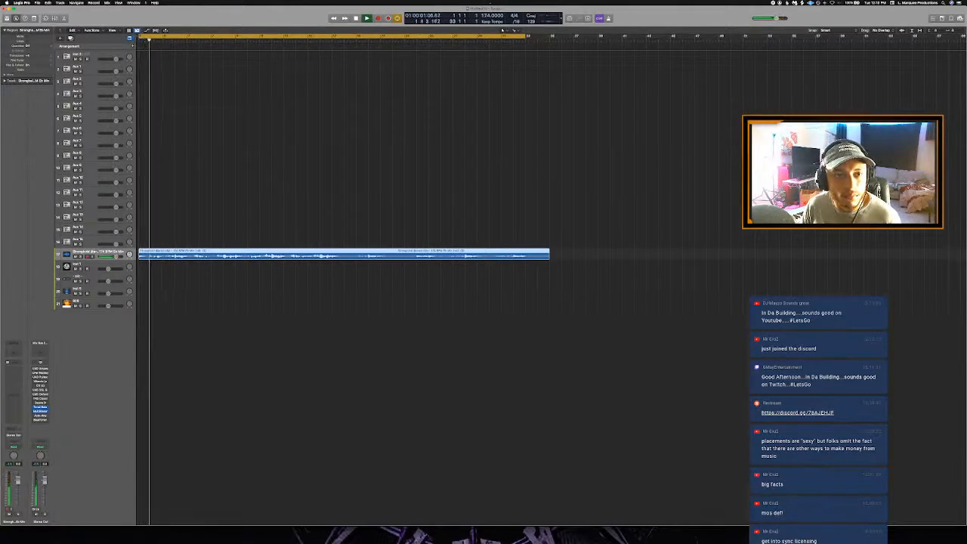
Step: Set the project tempo to 180 BPM and split the Stronghold region at bar 19
key(Return)
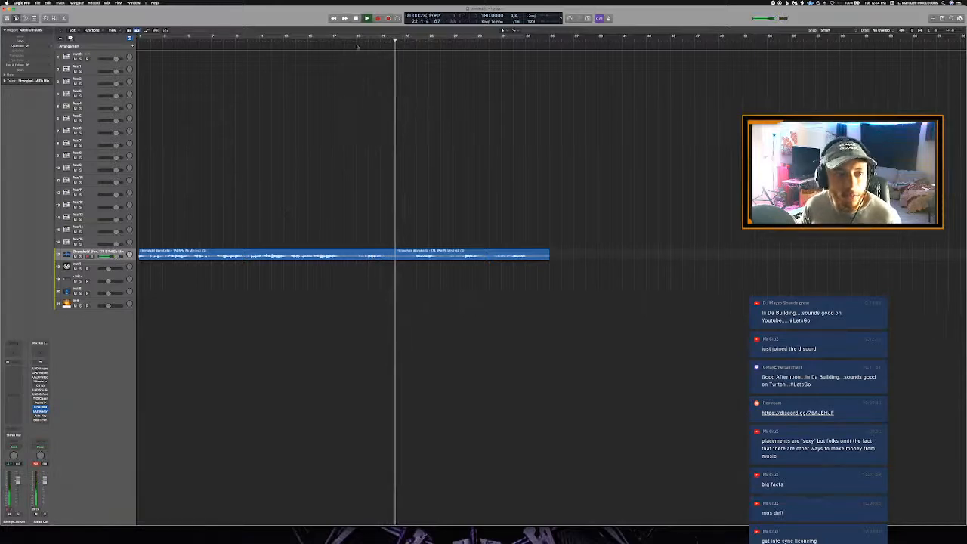
key(space)
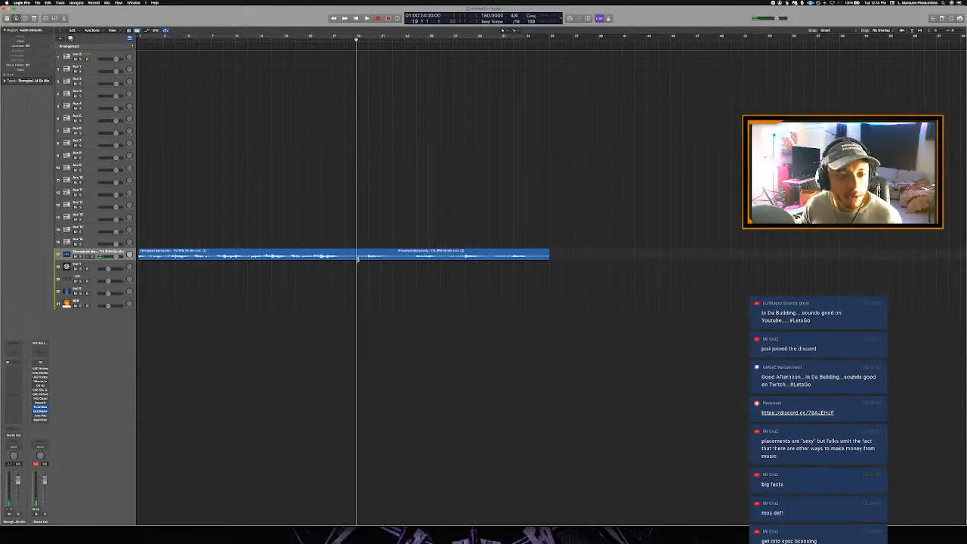
click(359, 259)
Step: Play the end of the Stronghold region and split it at bar 33
key(space)
click(500, 37)
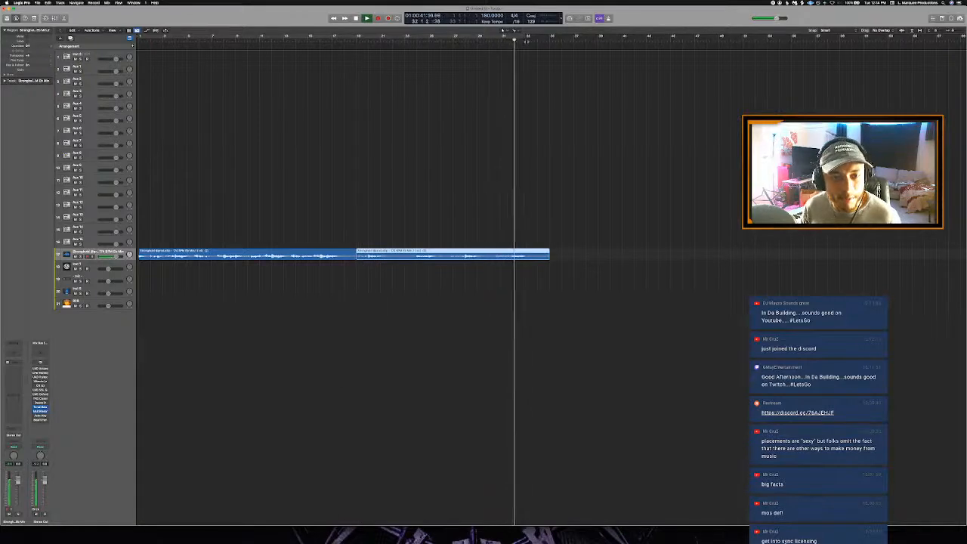
click(554, 242)
click(525, 255)
super+click(526, 255)
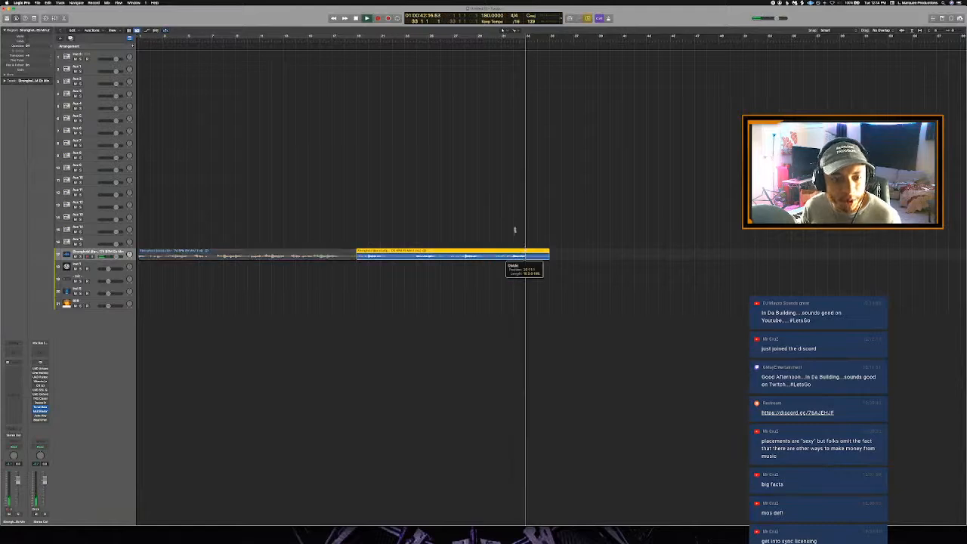
Step: Create a Quick Sampler track from the Stronghold section between bars 19 and 33 and slice it by beat divisions
click(507, 219)
drag(420, 256, 103, 329)
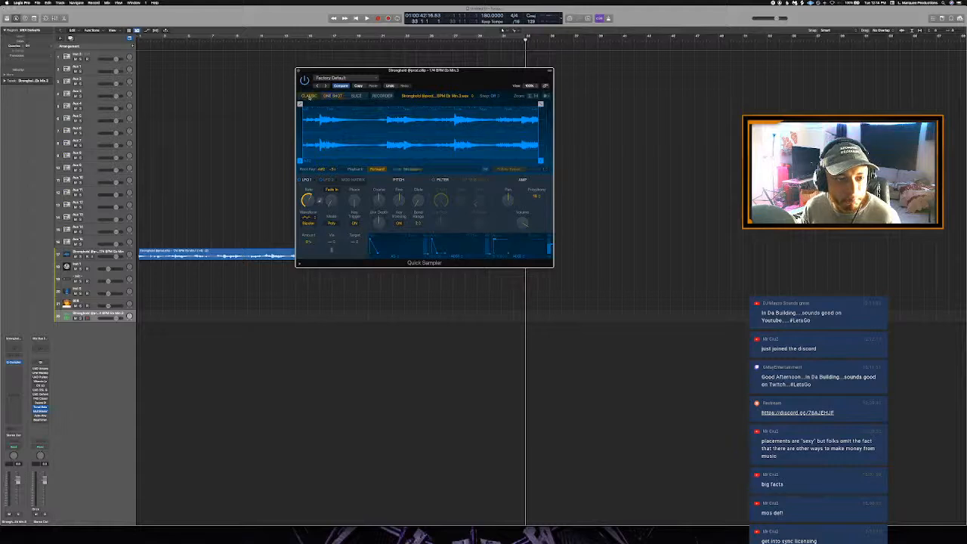
click(357, 97)
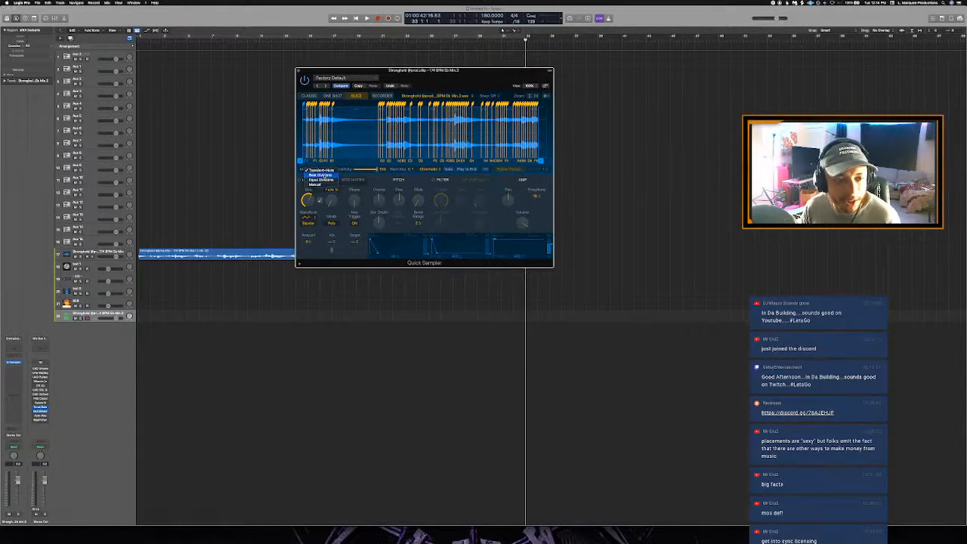
click(323, 172)
drag(370, 172, 357, 177)
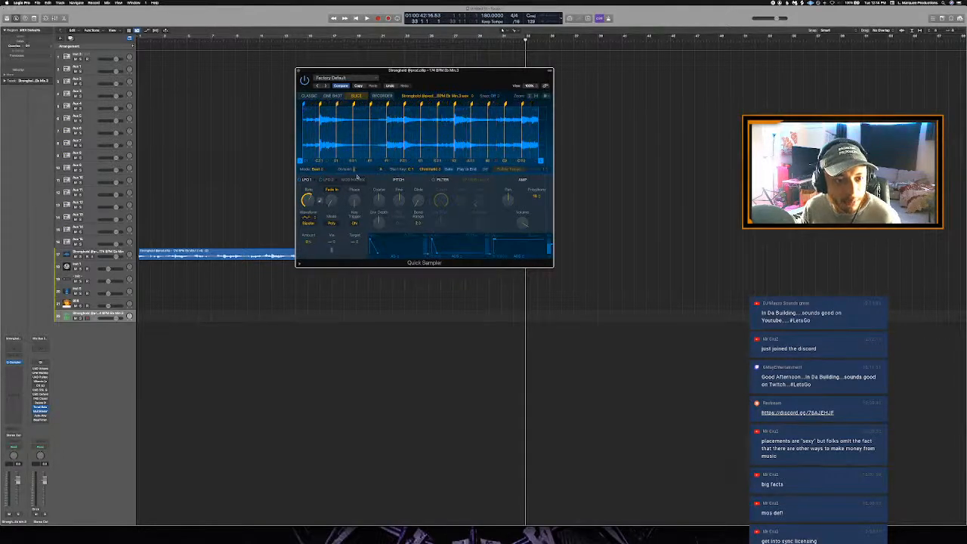
click(298, 70)
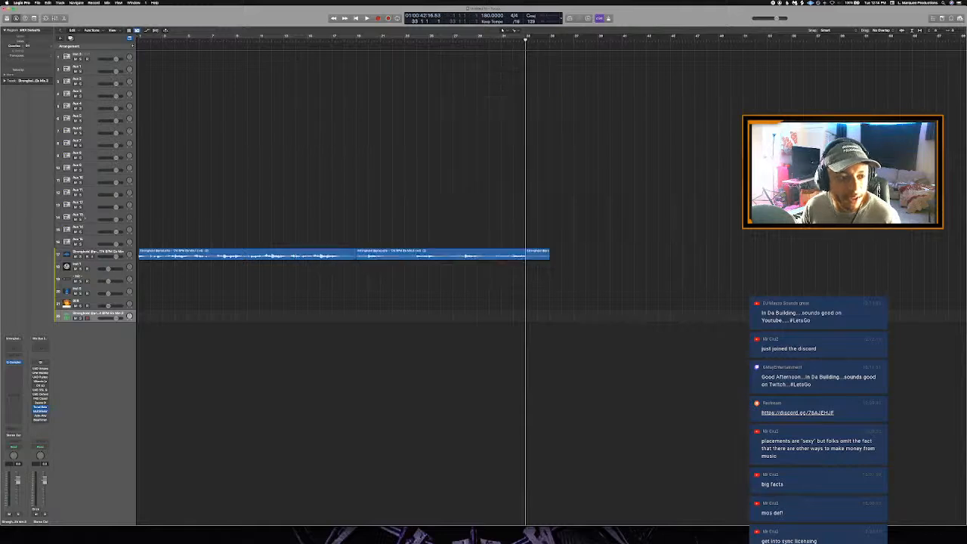
Step: Loop playback over bars 1 to 33 and insert Arturia's Tape MELLO-FI plug-in on the Stronghold track
click(94, 253)
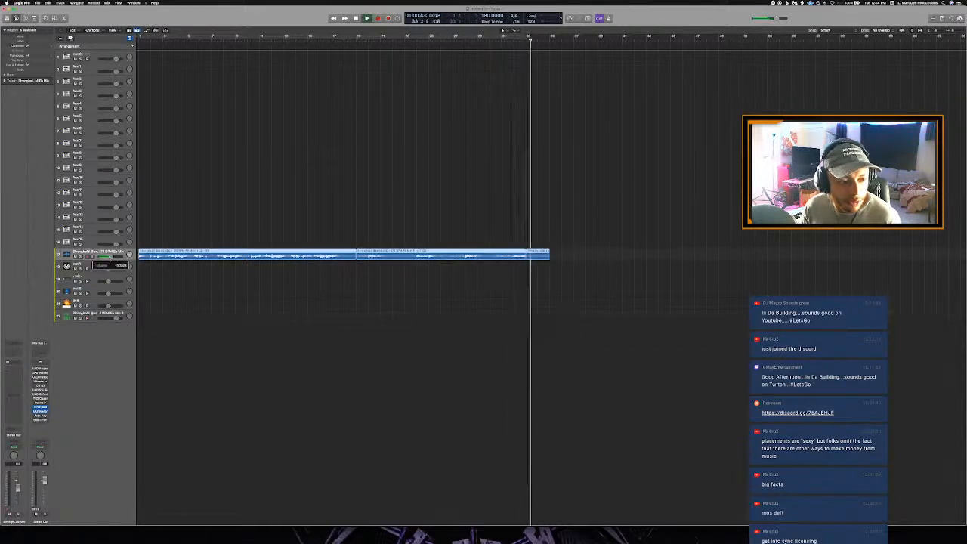
key(c)
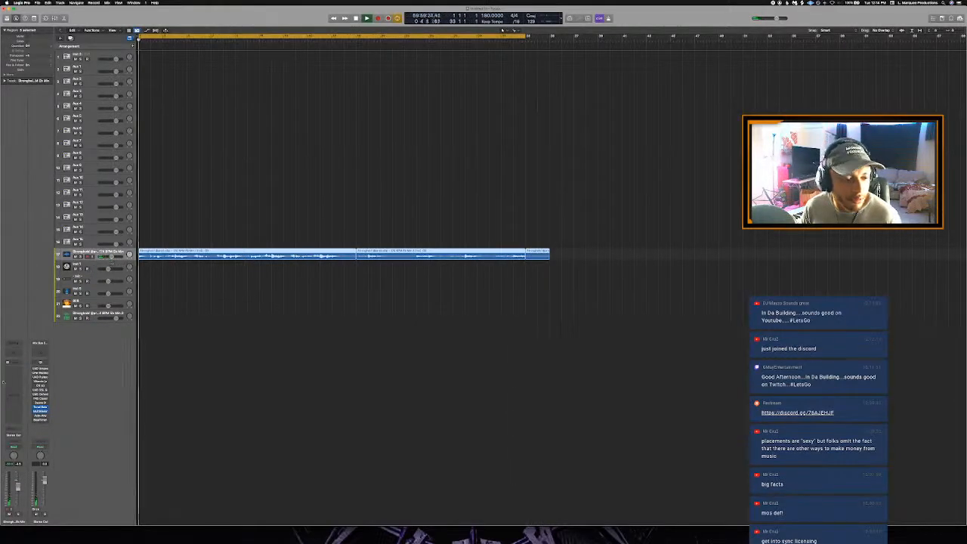
click(21, 380)
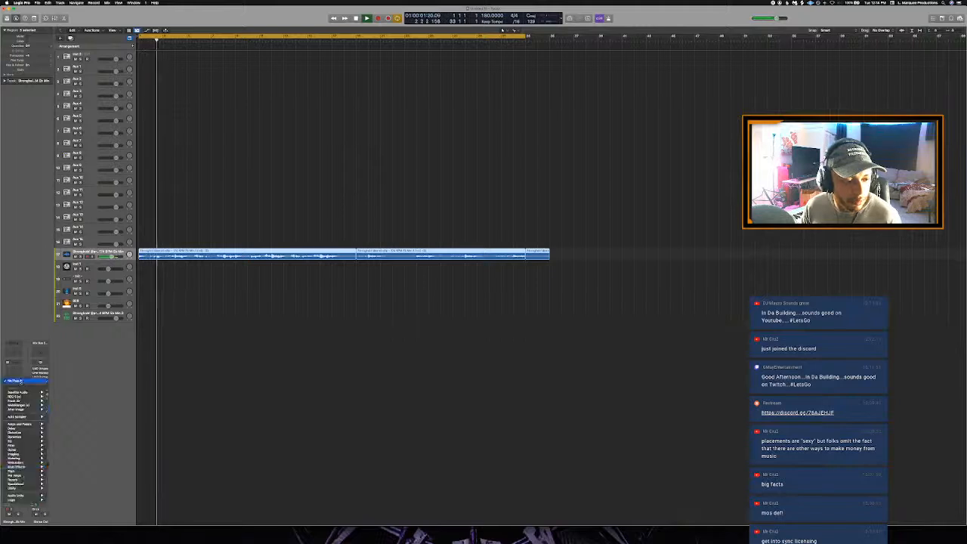
mouse_move(17, 495)
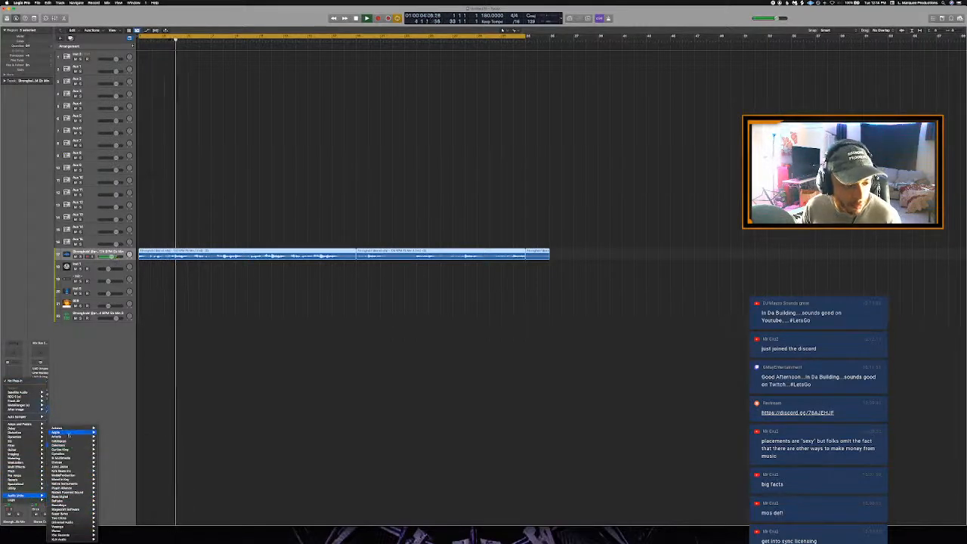
mouse_move(69, 433)
click(160, 440)
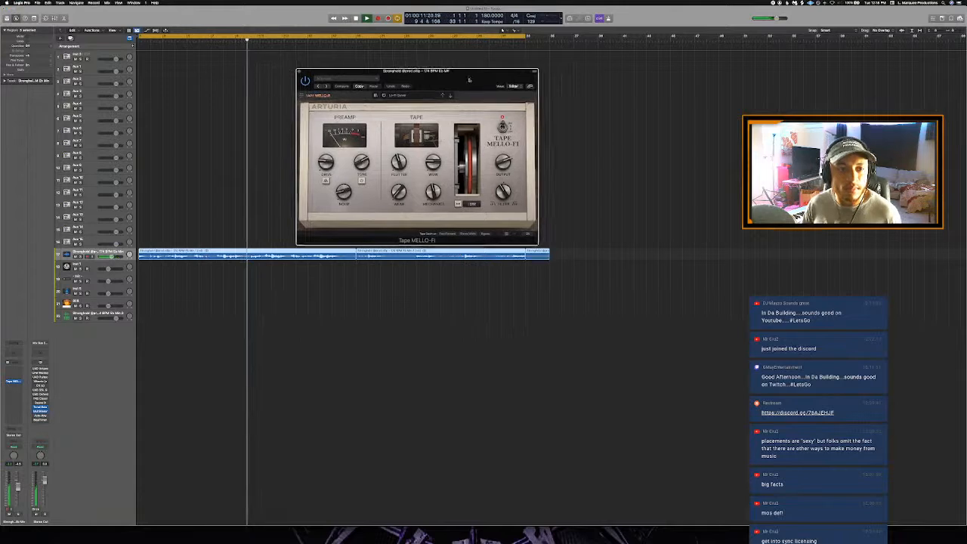
drag(470, 80, 504, 75)
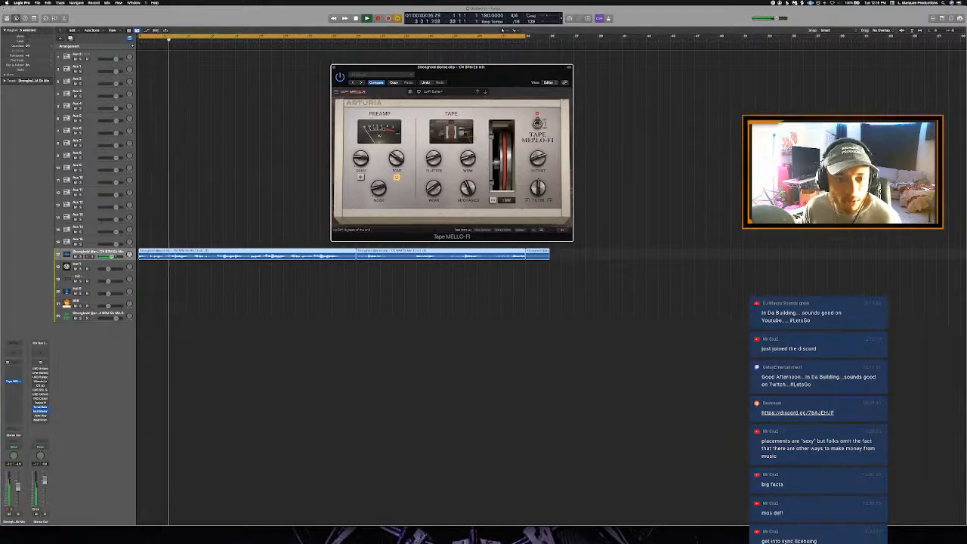
Step: Compare the Stronghold loop with Tape MELLO-FI bypassed and active, and close the plug-in window
click(538, 123)
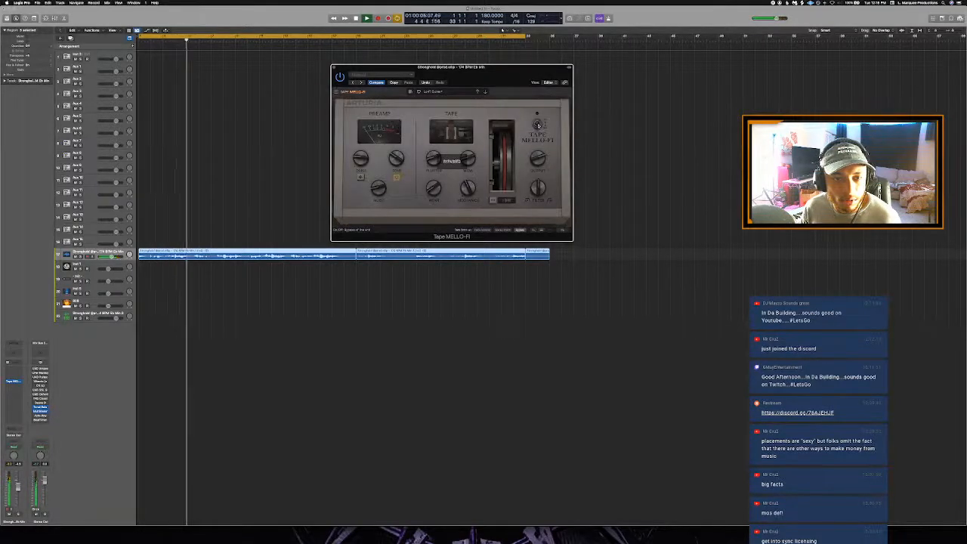
click(538, 124)
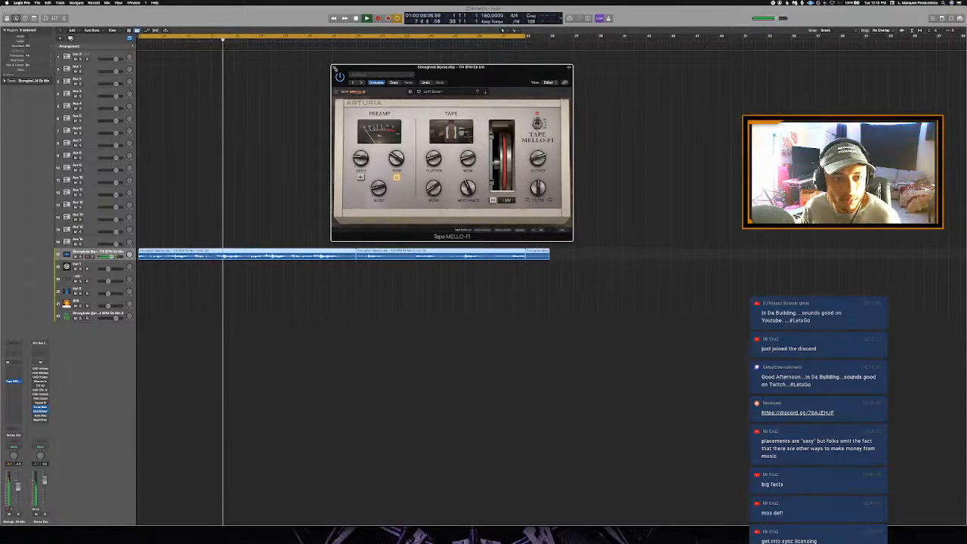
click(335, 67)
click(334, 68)
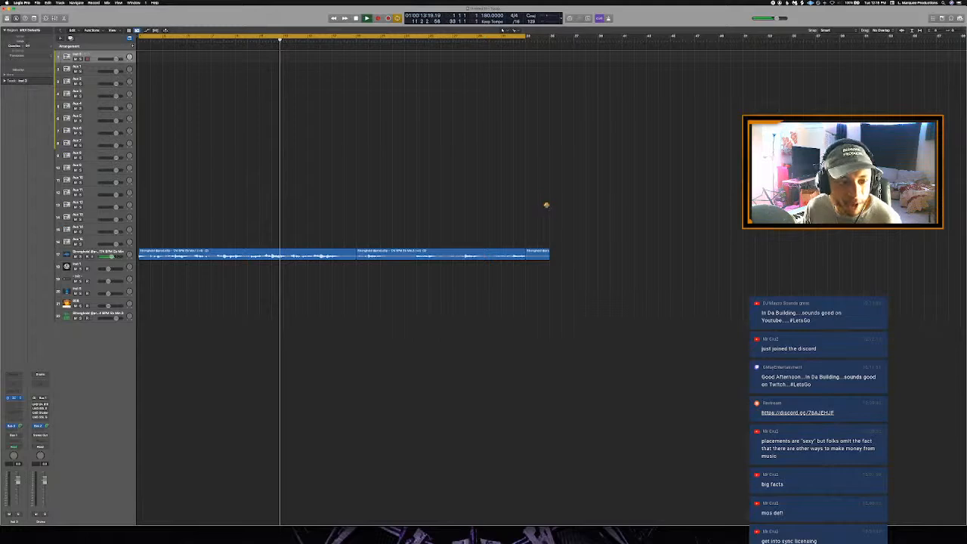
Step: Open Maschine 2 on the first instrument track and switch to Finder to open the Drum Samples folder in Music
drag(563, 74, 520, 59)
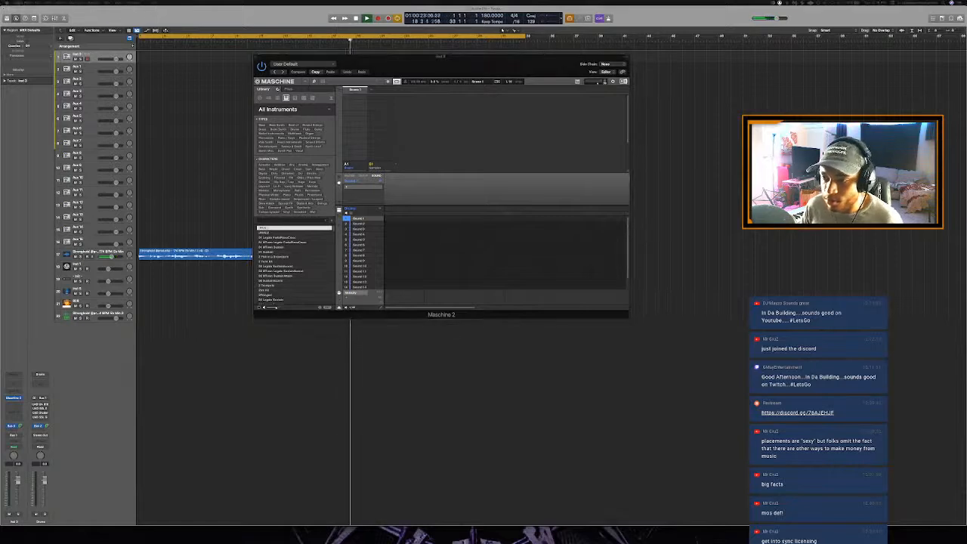
key(super+Tab)
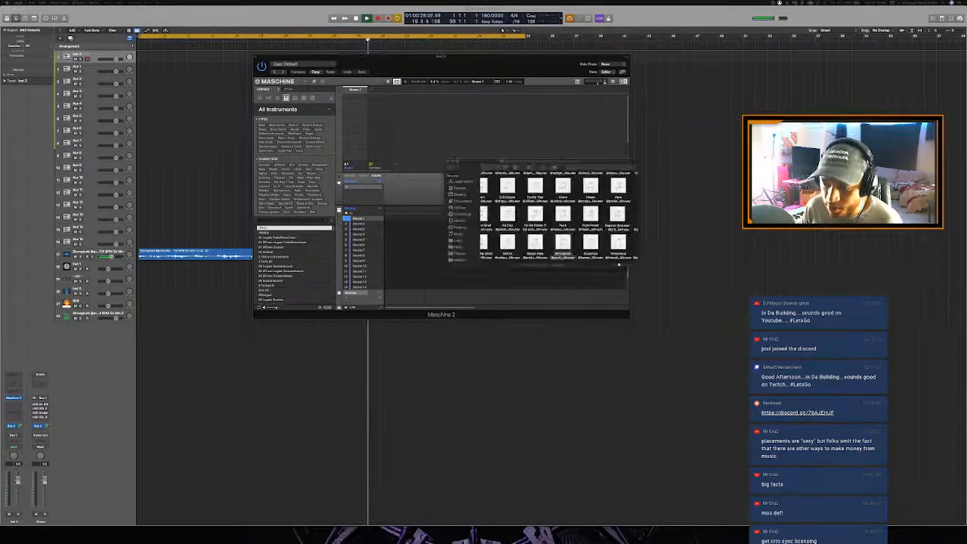
click(461, 249)
click(458, 247)
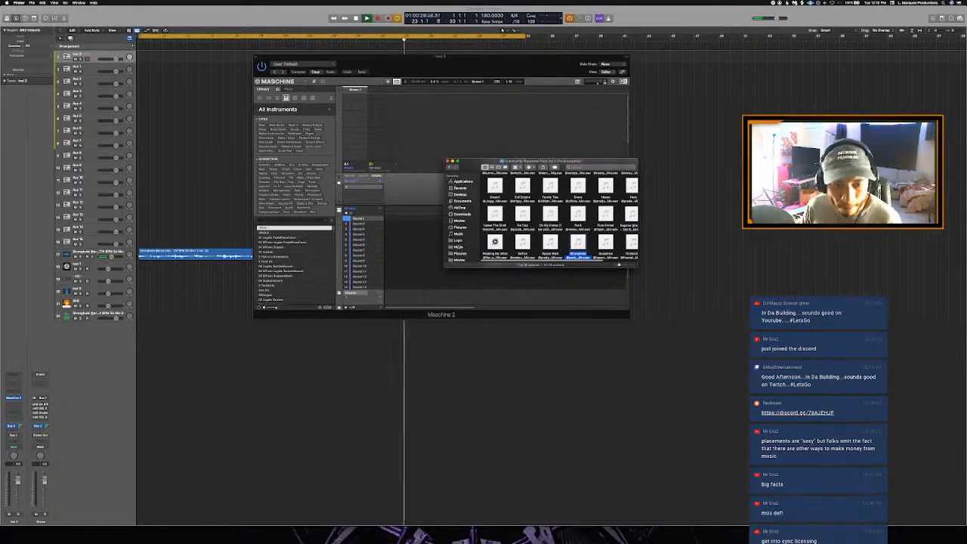
scroll(513, 197, up, 5)
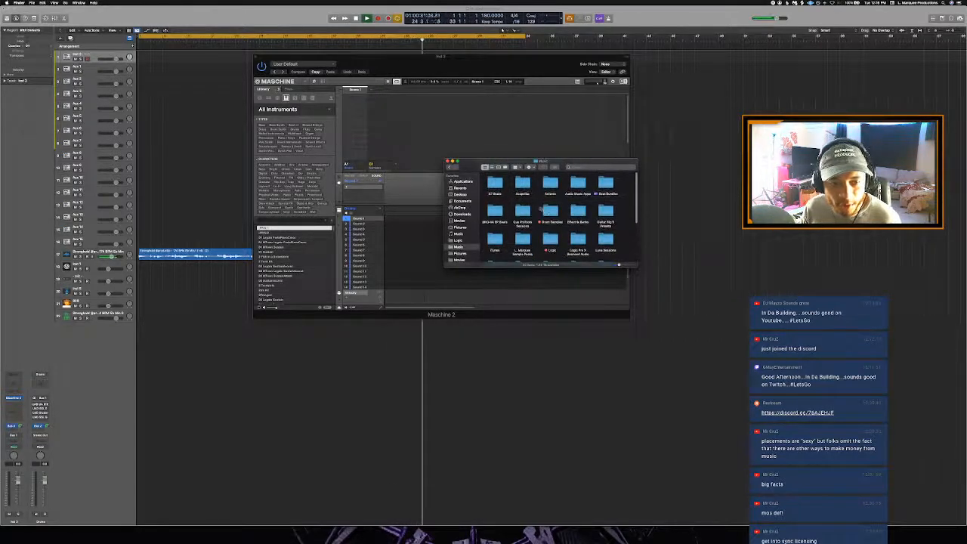
double_click(551, 213)
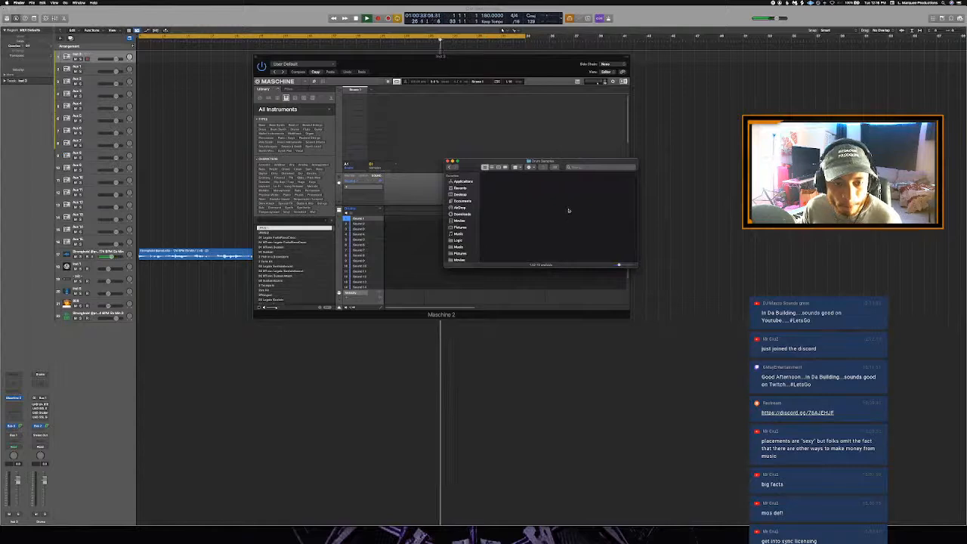
Step: Find a Cymatics drum kit among the drum sample folders and open its Claps folder
scroll(574, 212, down, 5)
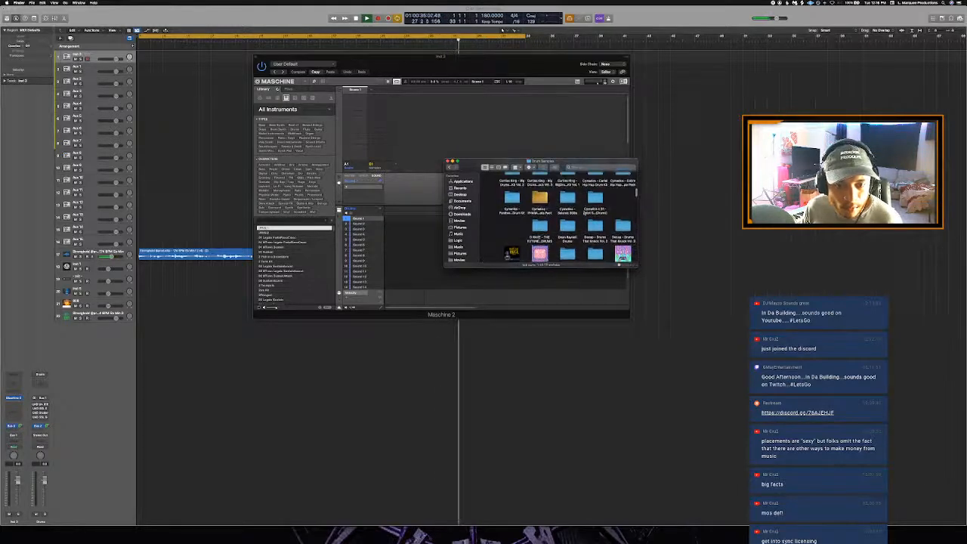
scroll(566, 207, up, 2)
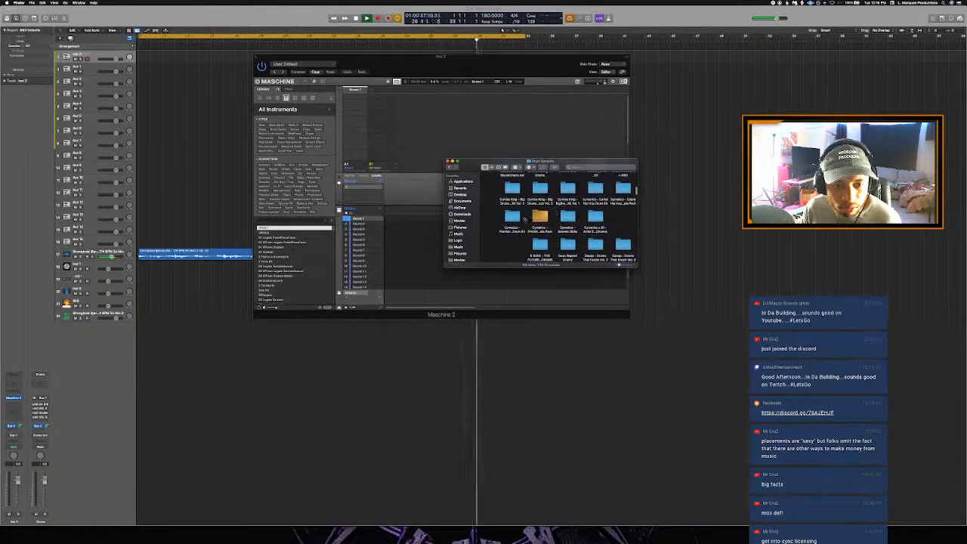
scroll(525, 220, up, 1)
double_click(512, 219)
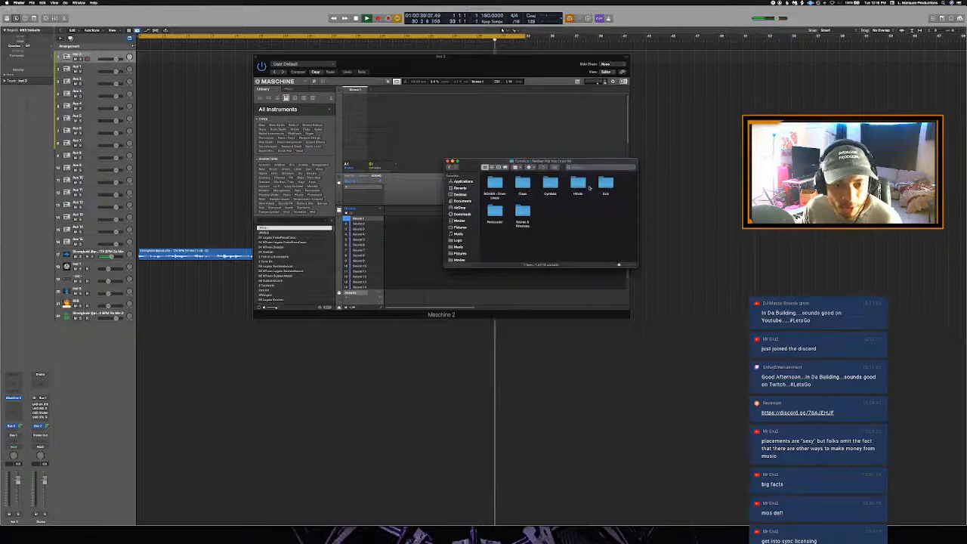
double_click(523, 184)
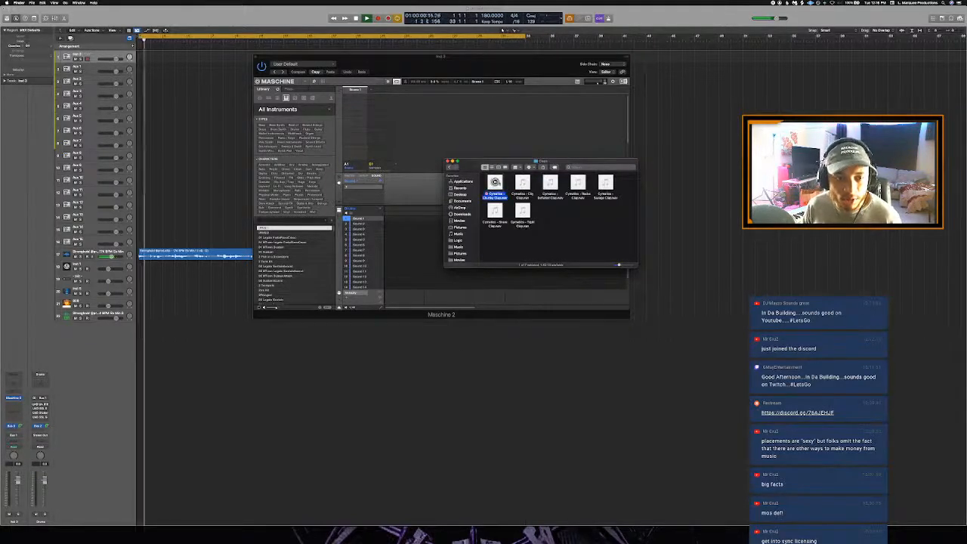
Step: Audition the Cymatics clap samples one after another against the looping track
click(522, 184)
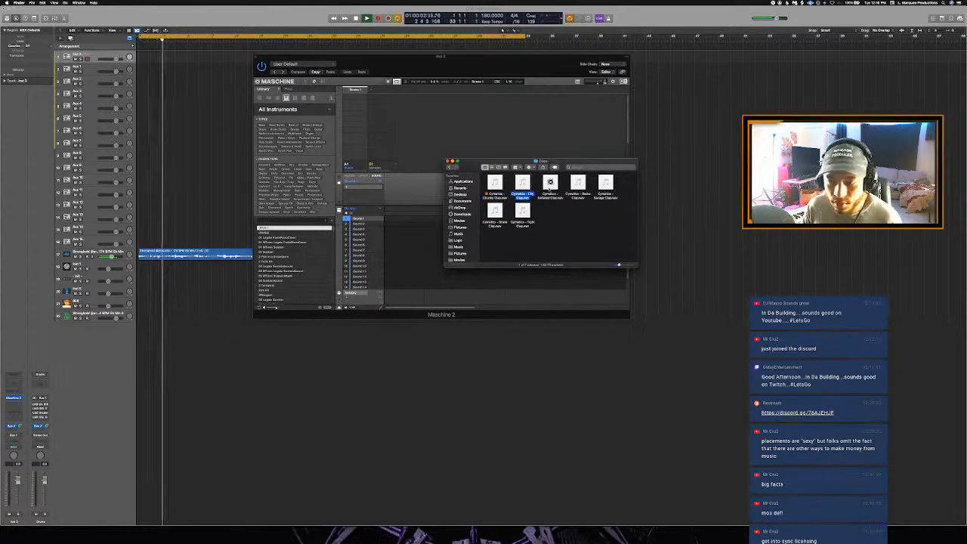
click(523, 211)
click(495, 211)
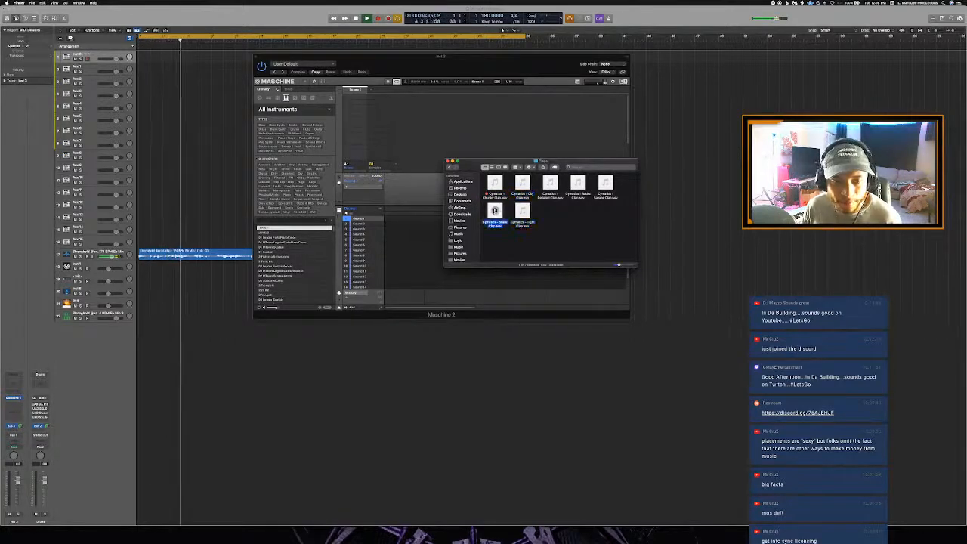
click(577, 184)
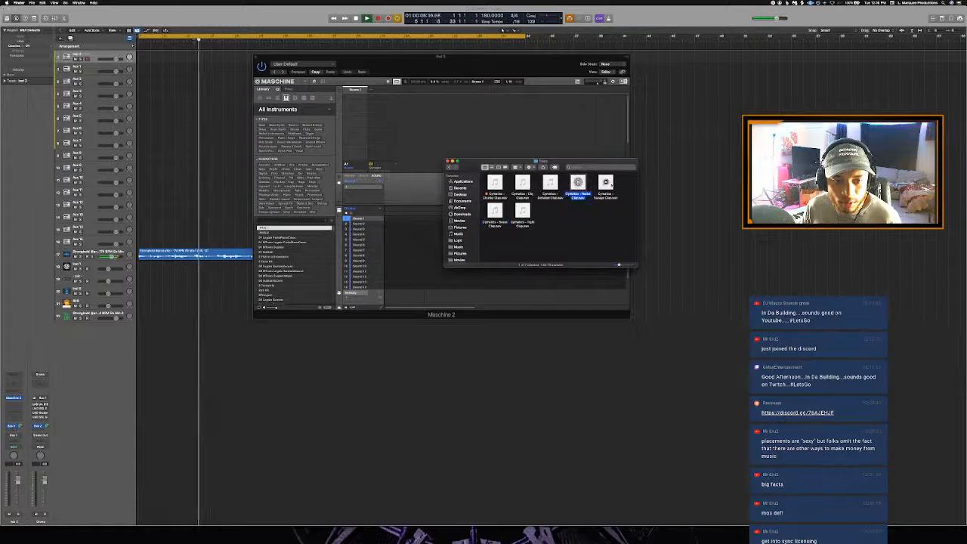
click(605, 184)
click(495, 183)
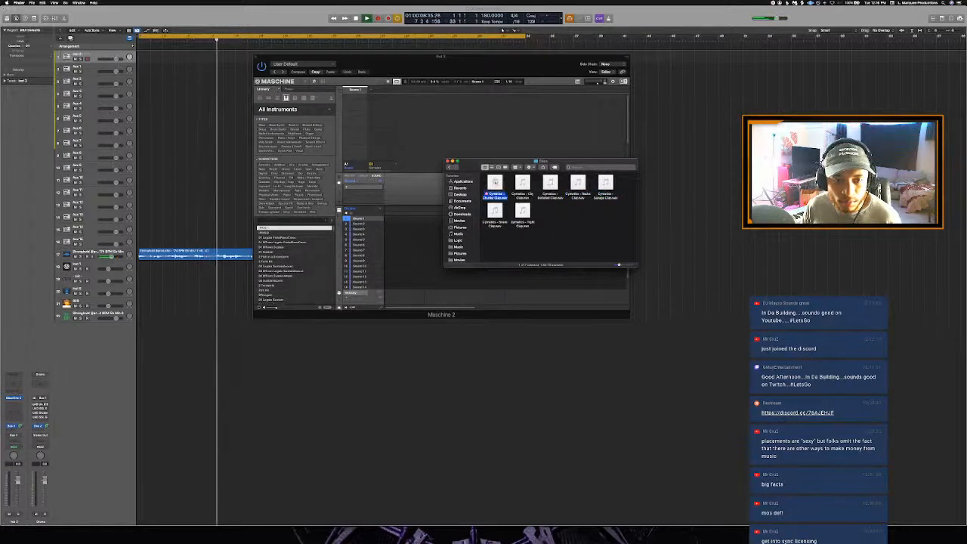
click(495, 210)
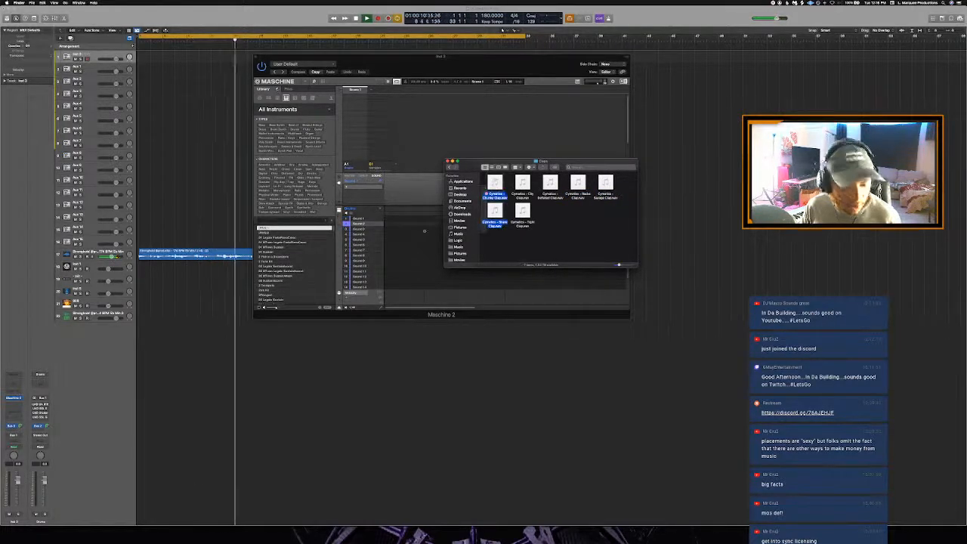
Step: Load the first Cymatics clap in the folder onto Sound 2 in Maschine and record a clap pattern with it
click(522, 184)
drag(495, 184, 365, 224)
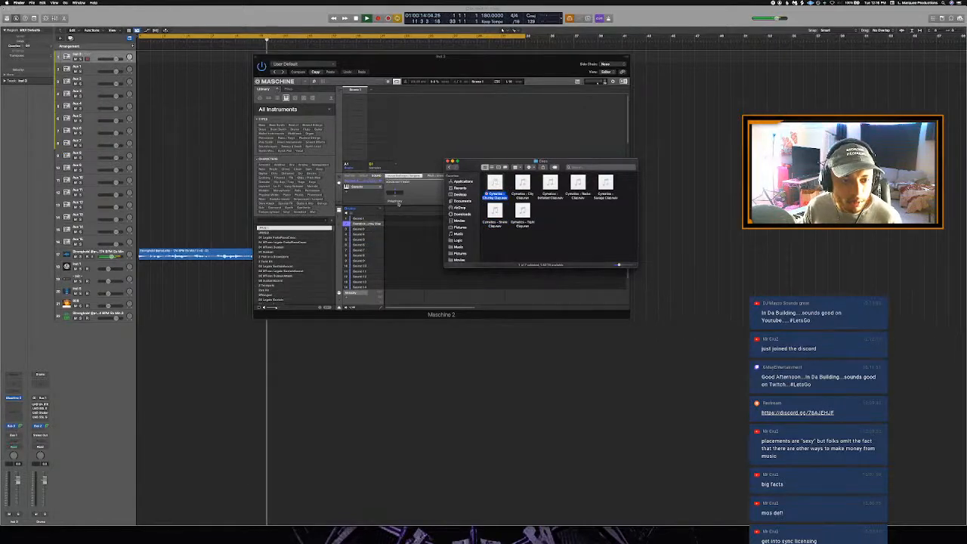
click(403, 201)
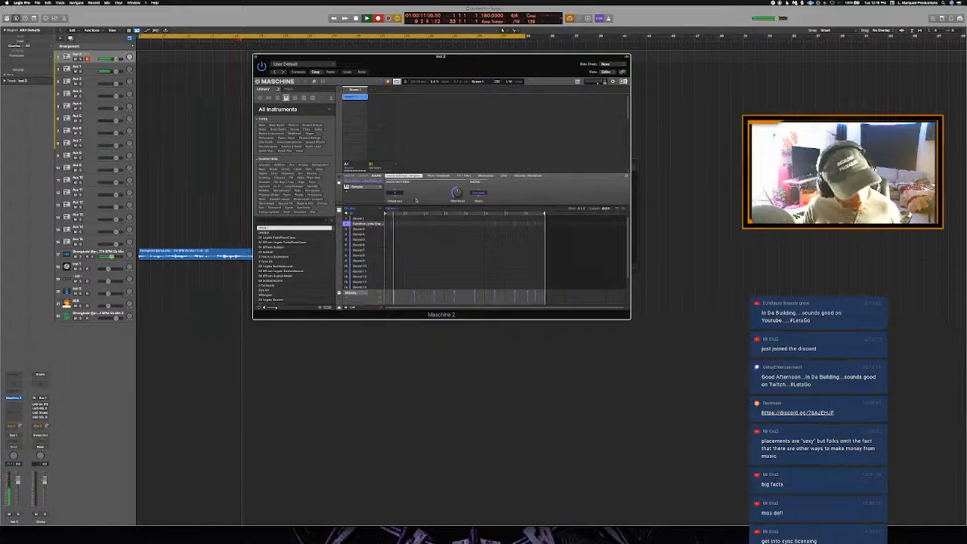
Step: Move the Maschine window clear of the ruler and set the cycle range to about bars 9 to 22
drag(433, 63, 375, 151)
click(362, 37)
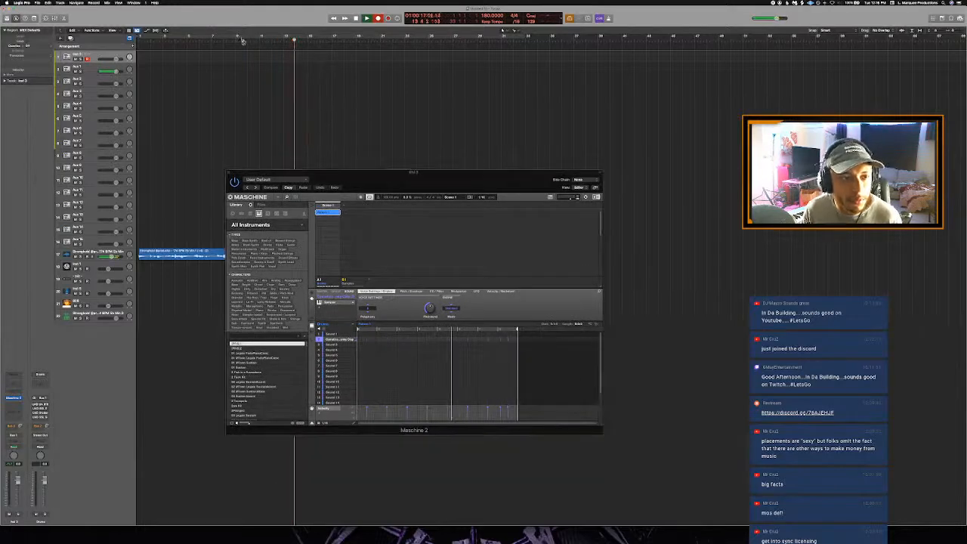
drag(238, 35, 392, 35)
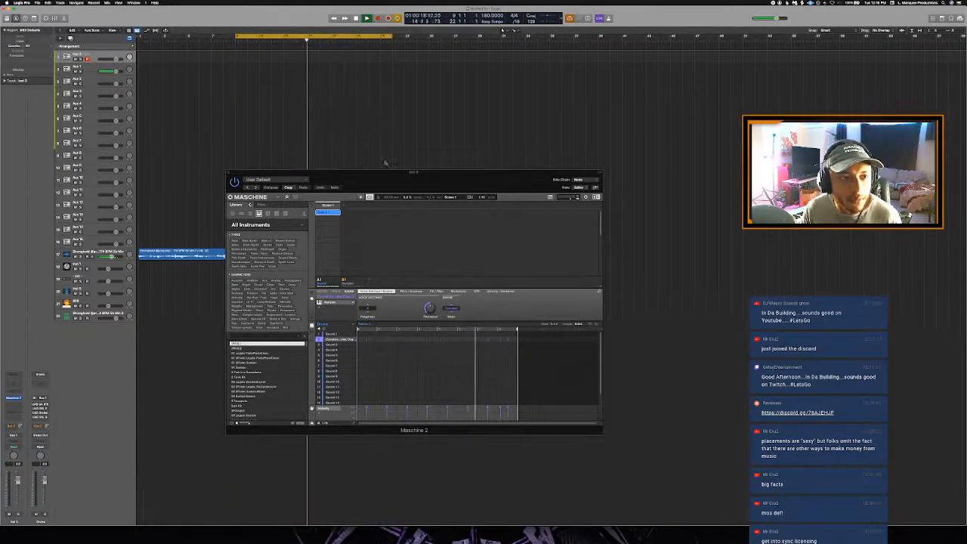
Step: Move the Maschine window higher in the workspace and extend the cycle range to end at about bar 26
mouse_move(393, 186)
mouse_down()
mouse_move(395, 150)
mouse_move(398, 195)
mouse_up()
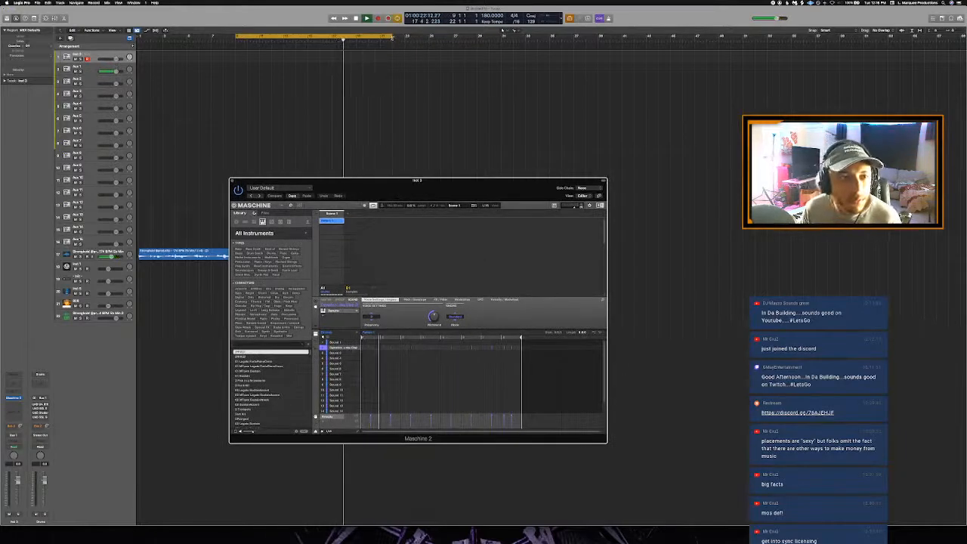
drag(392, 37, 441, 51)
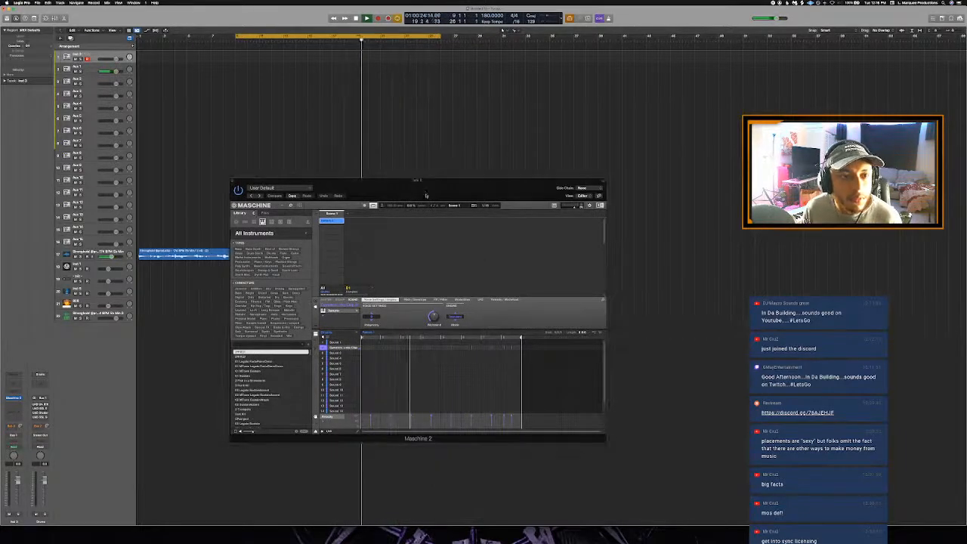
drag(426, 196, 414, 96)
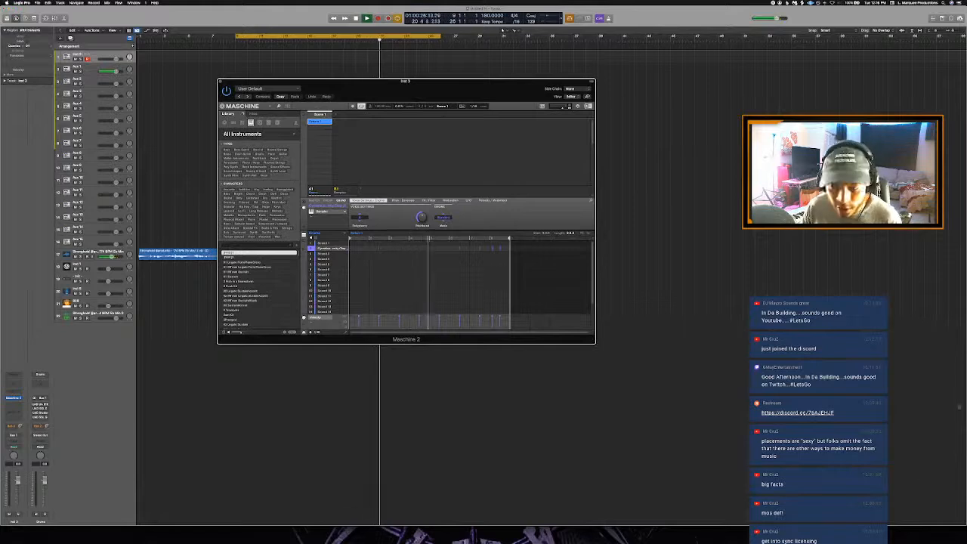
Step: Return from the Claps folder to the main drum samples folder in Finder and shorten the cycle to end at about bar 25
key(super+Tab)
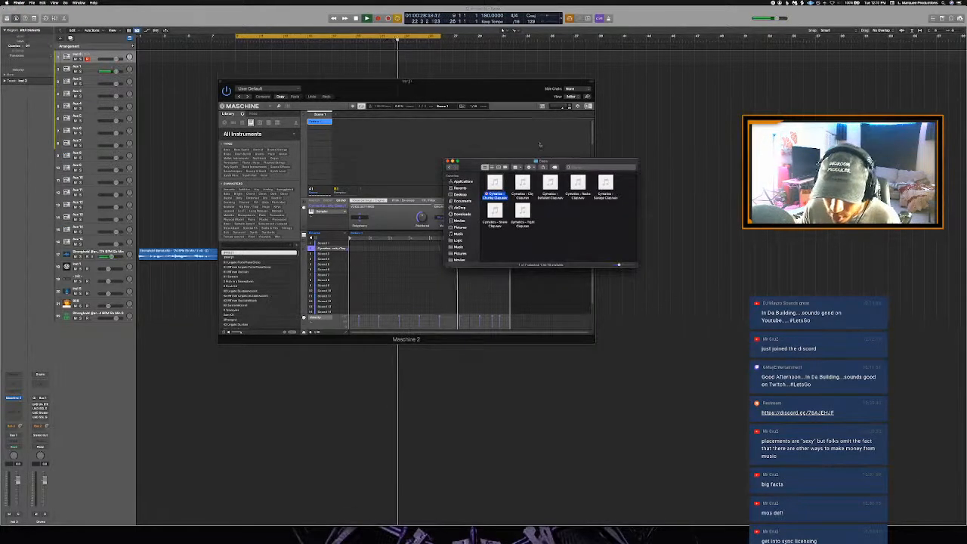
click(449, 168)
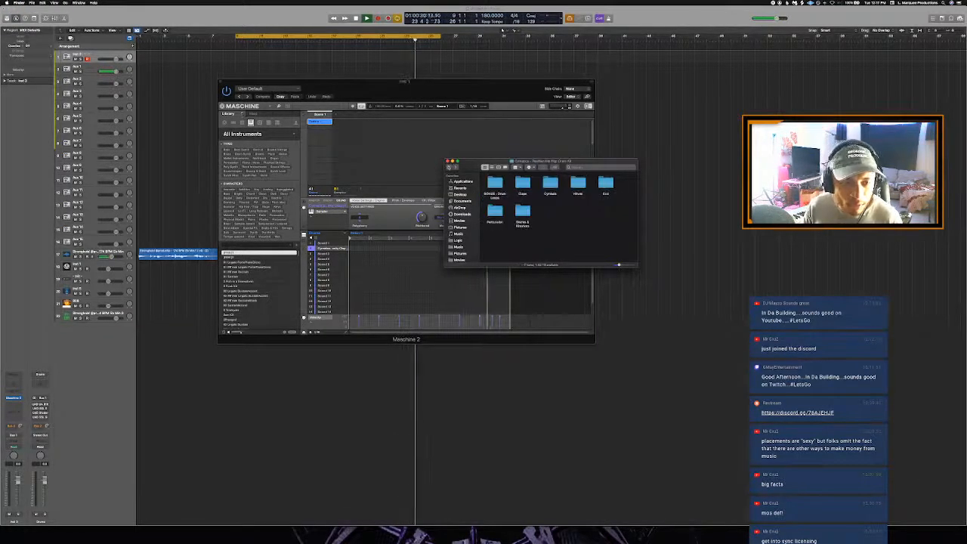
click(451, 167)
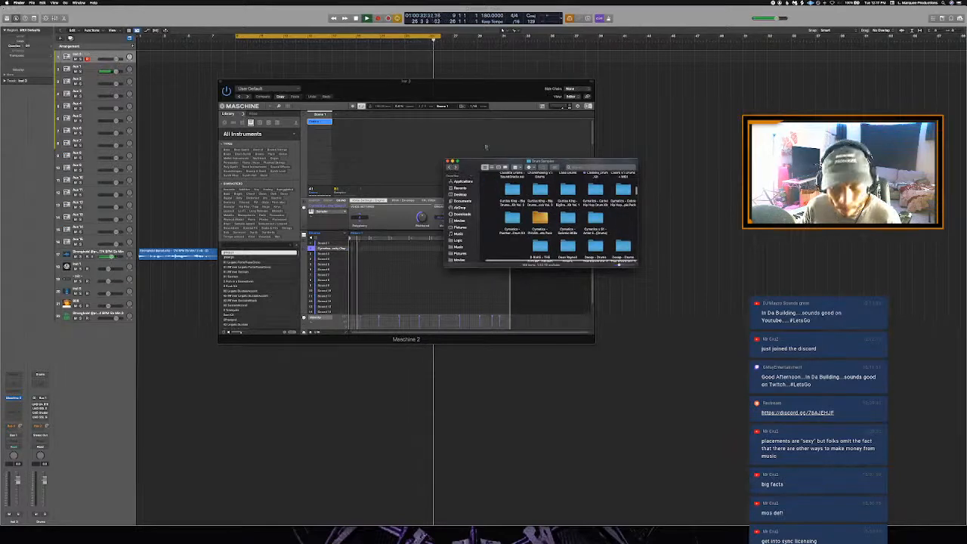
drag(441, 37, 429, 46)
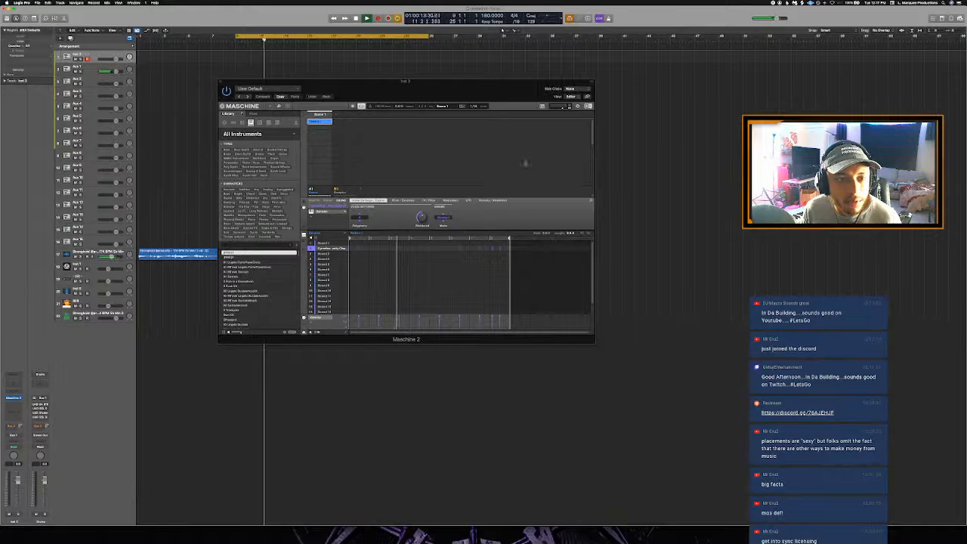
Step: Place the Finder window beside Maschine's pattern area and open the hi-hats folder of a BLAP-KIT drum kit
key(ctrl+Up)
click(831, 82)
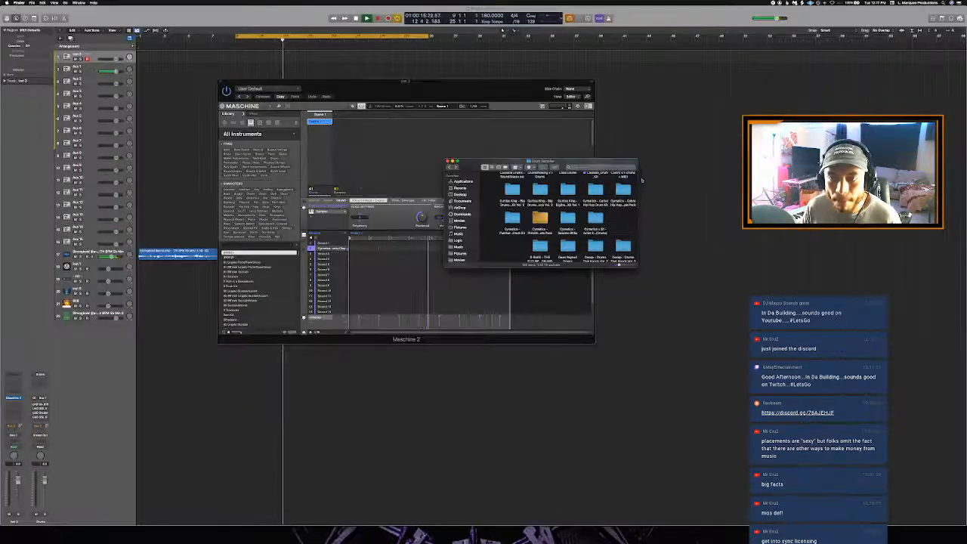
drag(521, 162, 623, 160)
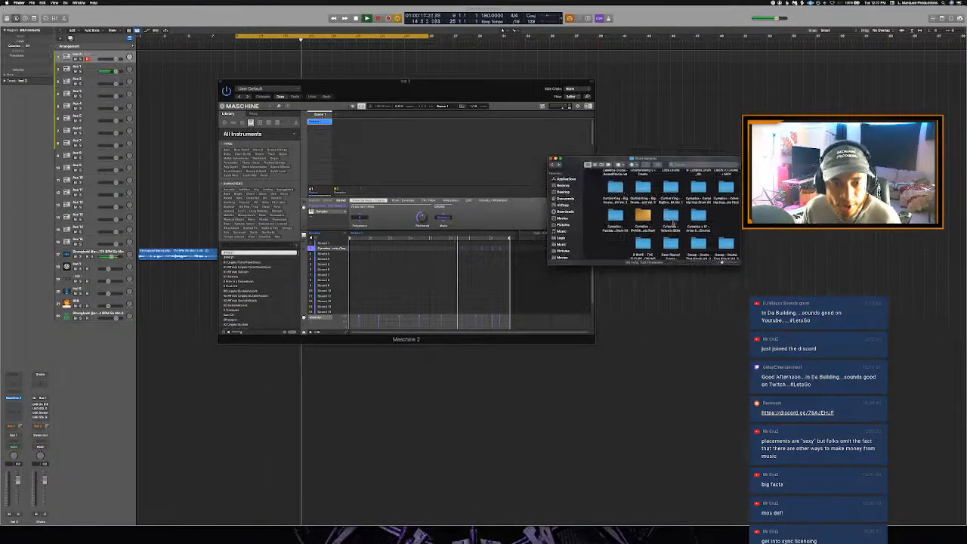
scroll(674, 223, up, 2)
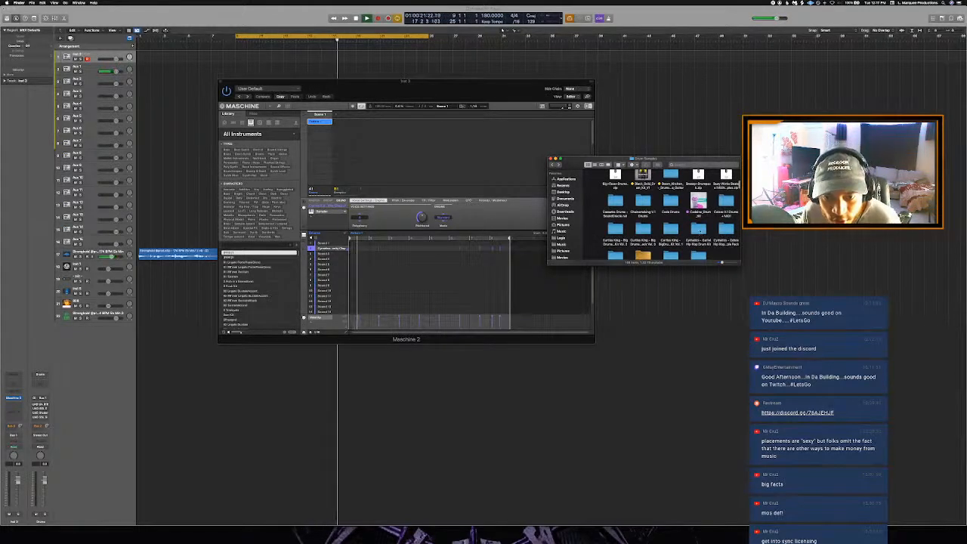
scroll(700, 230, up, 10)
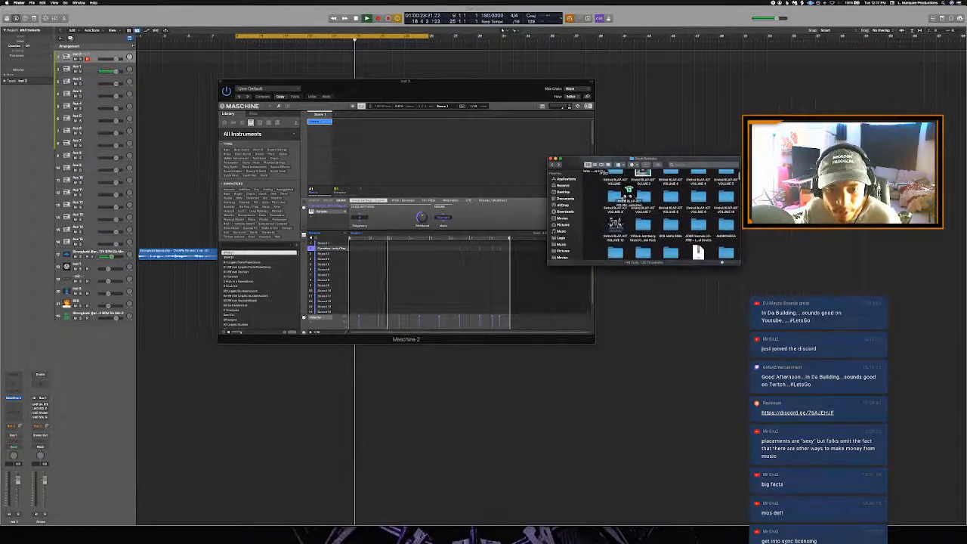
double_click(653, 190)
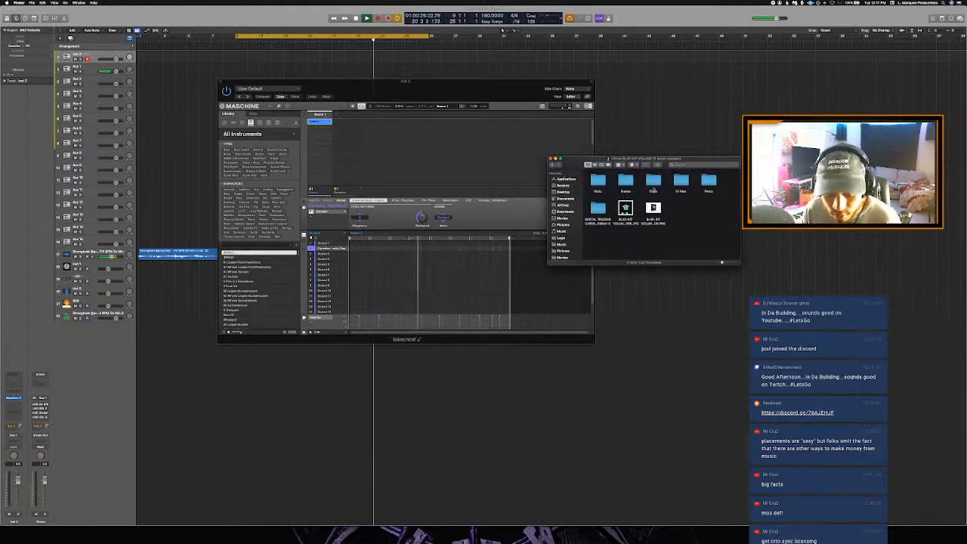
click(676, 180)
double_click(679, 180)
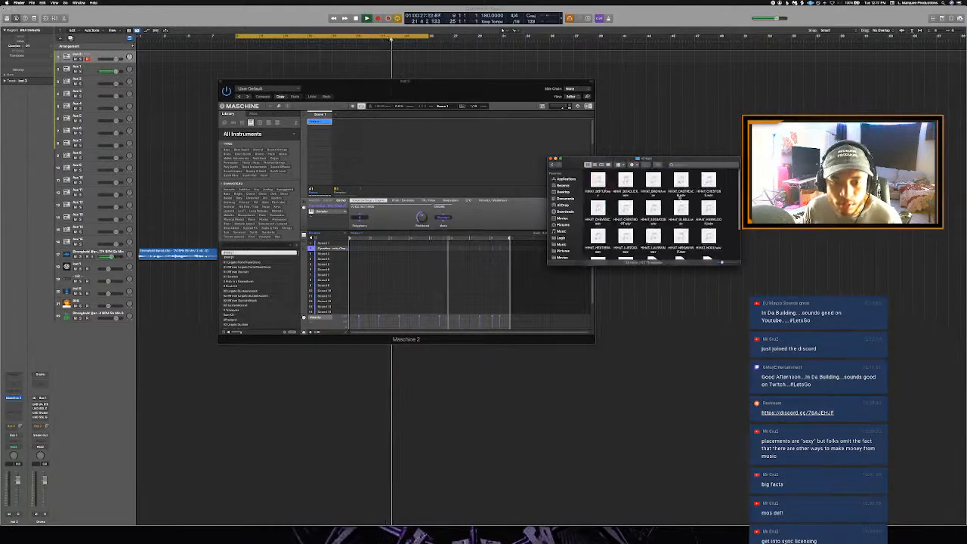
Step: Load two BLAP-KIT hi-hat samples onto Sound 3 and Sound 4 in Maschine and record a steady hi-hat pattern on Sound 3
click(654, 208)
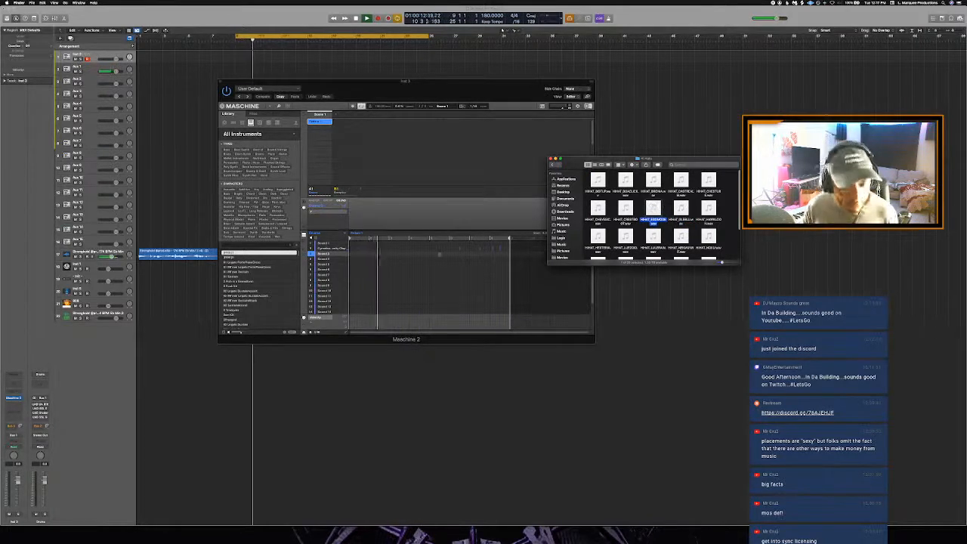
drag(654, 210, 332, 261)
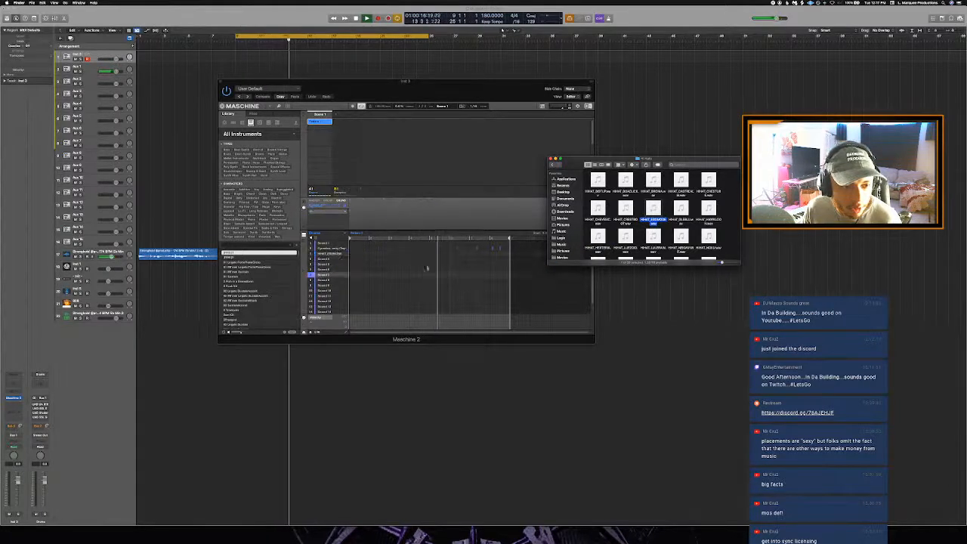
drag(681, 208, 336, 259)
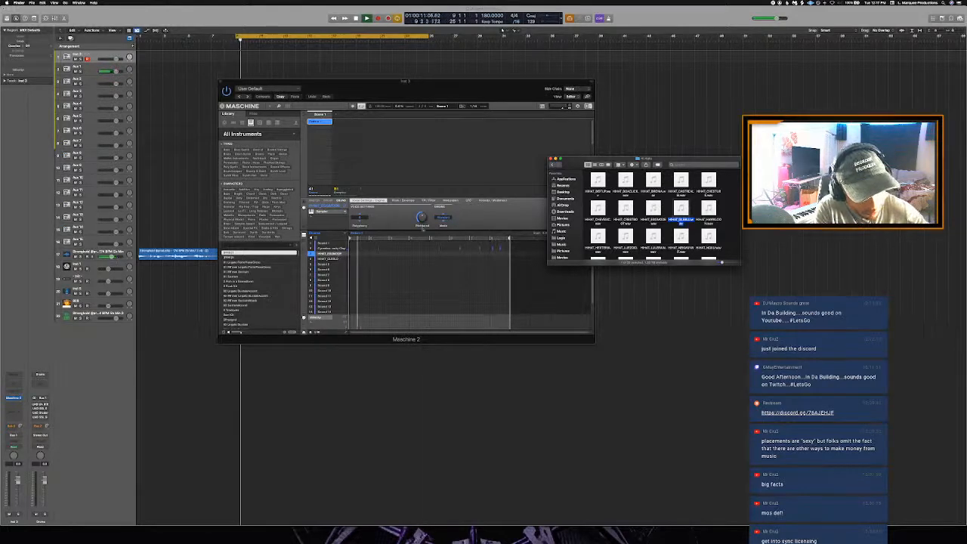
click(400, 90)
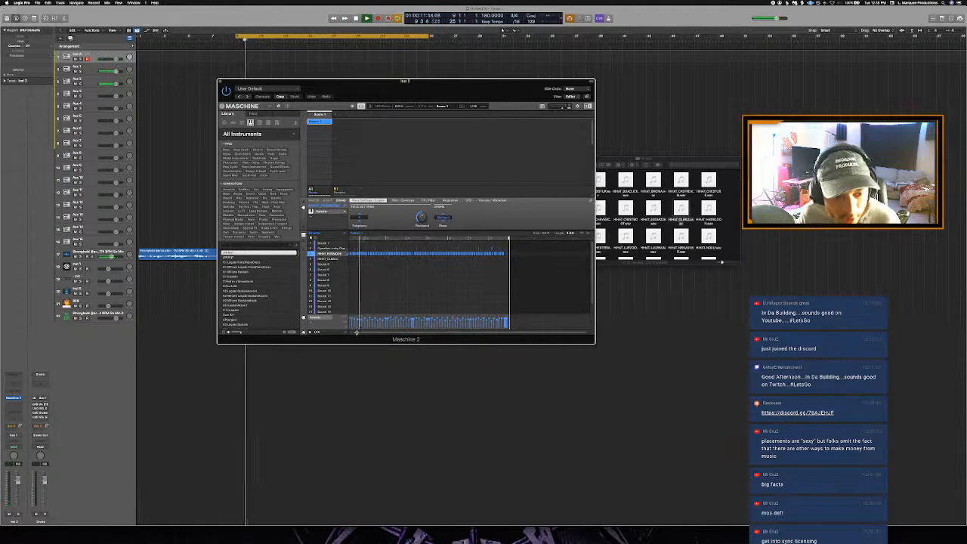
Step: Listen to the drum pattern with the cycle off and with a short cycle over about bars 17 to 20
click(445, 54)
key(c)
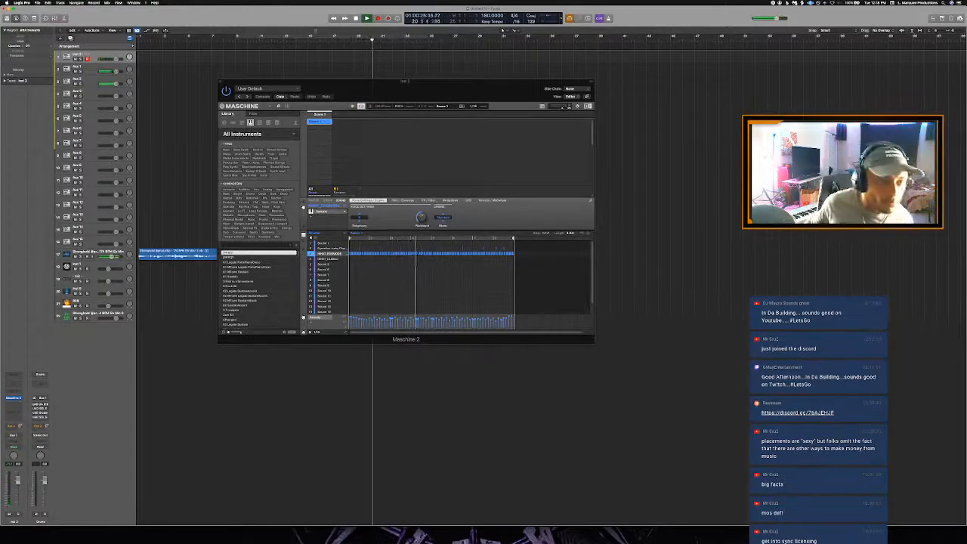
drag(337, 37, 373, 38)
key(space)
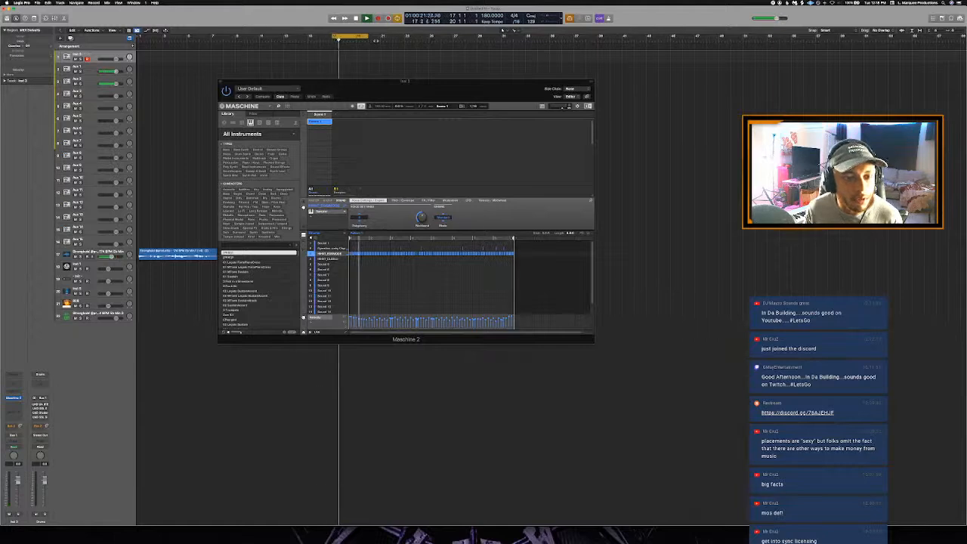
click(335, 38)
click(319, 38)
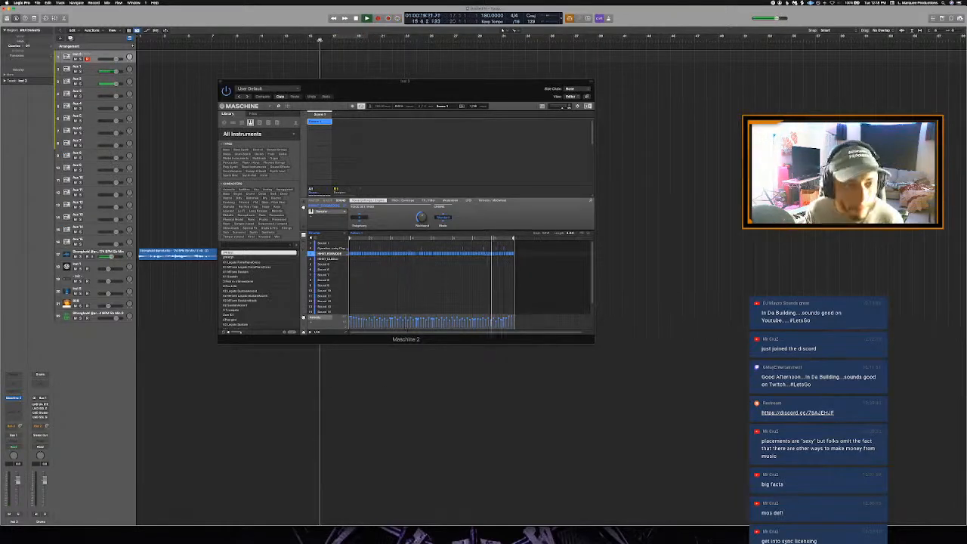
Step: Try to record over the hi-hat pattern from about bar 17 with the cycle off
key(space)
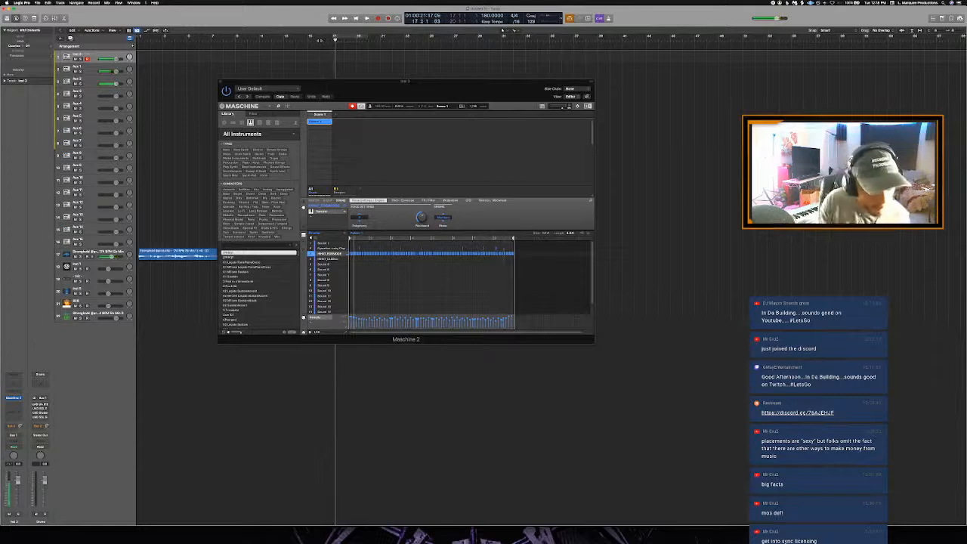
click(320, 41)
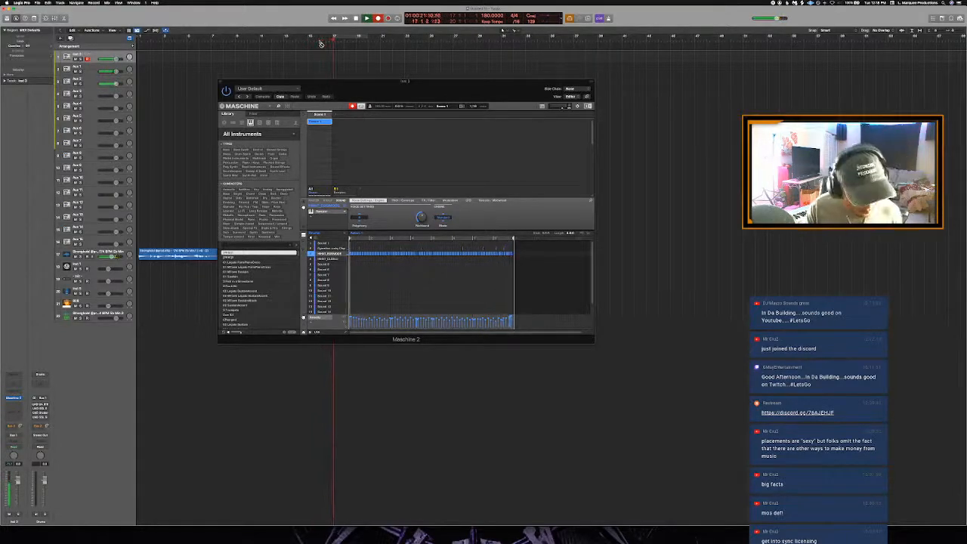
key(space)
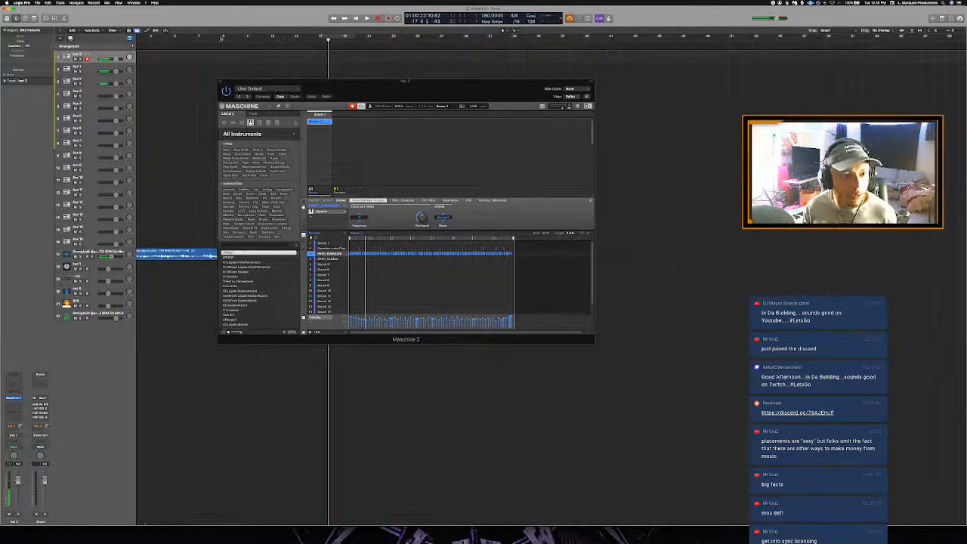
Step: Set the cycle range from bar 17 to about bar 29 and play the track from there
key(space)
drag(221, 37, 337, 61)
key(space)
key(c)
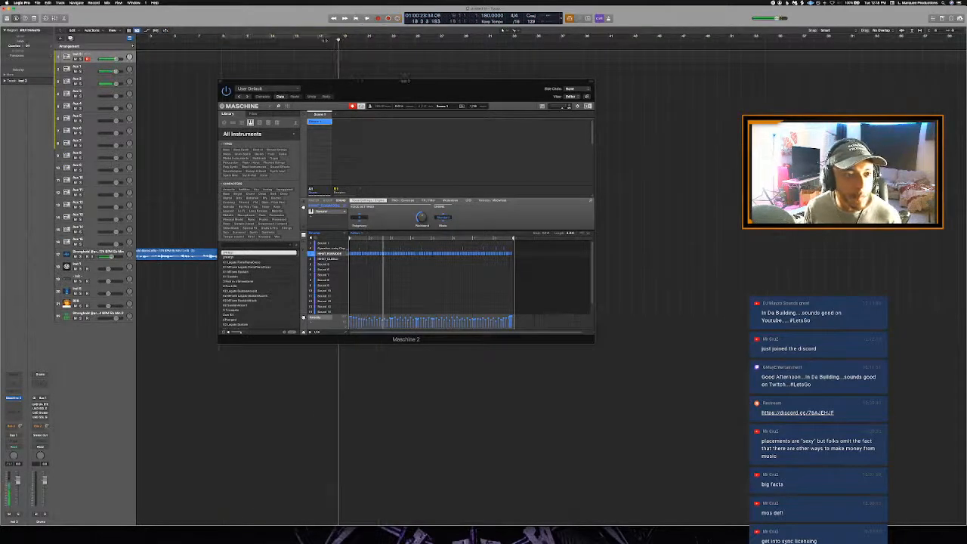
click(324, 40)
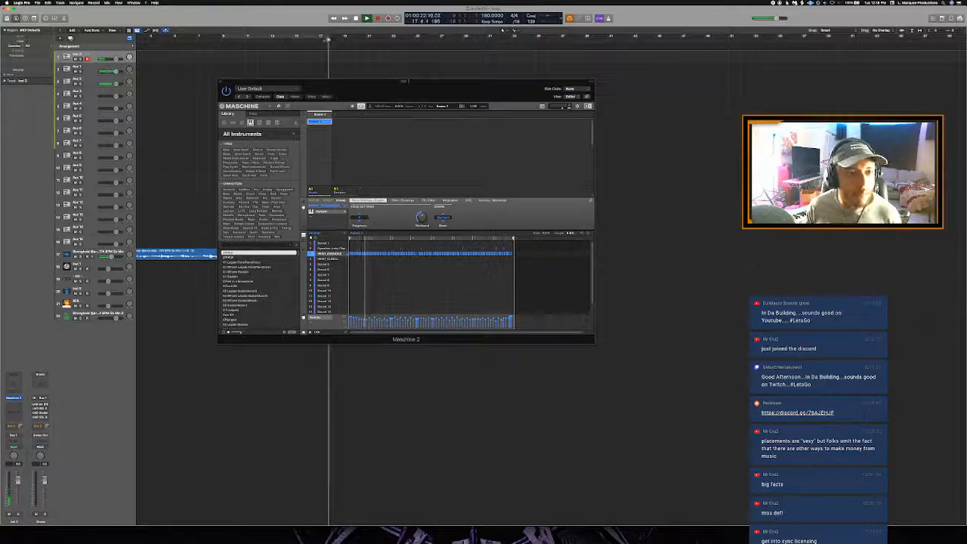
drag(320, 36, 464, 100)
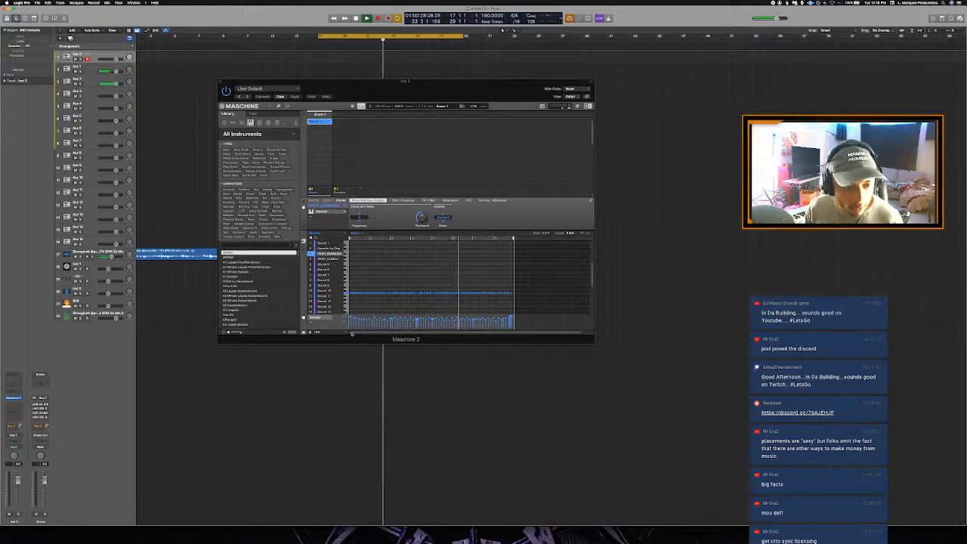
Step: Show the Sound 3 hi-hat notes enlarged in Maschine's piano roll and lower the pitch of one short group of notes
drag(350, 333, 452, 335)
scroll(446, 331, left, 10)
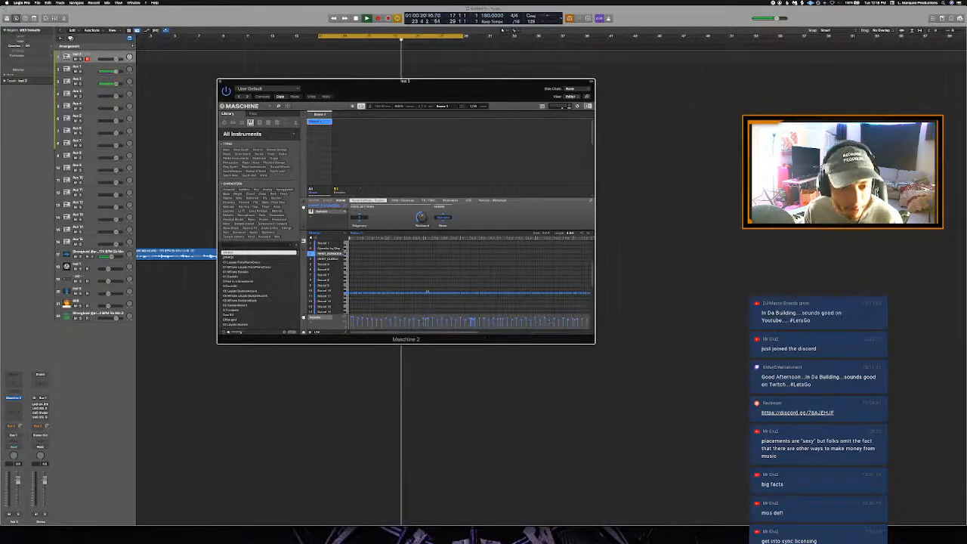
scroll(388, 293, down, 2)
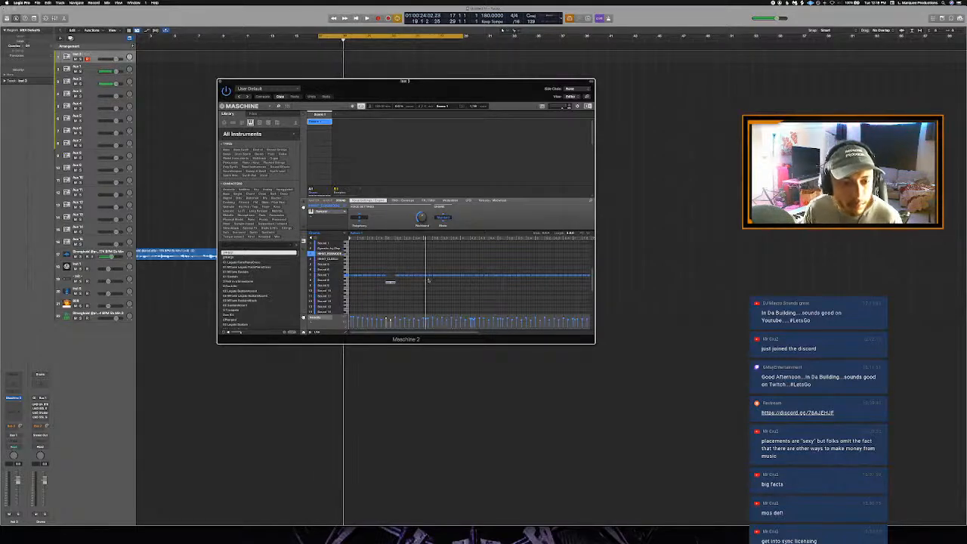
Step: Loop about bars 19 to 21 and repitch two more hi-hat note groups, raising the first and lowering the second
click(350, 50)
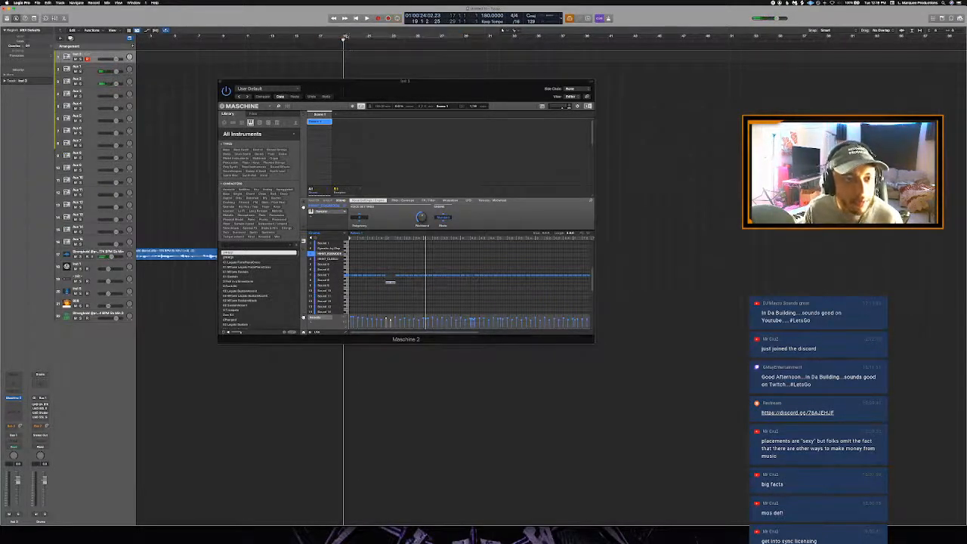
key(space)
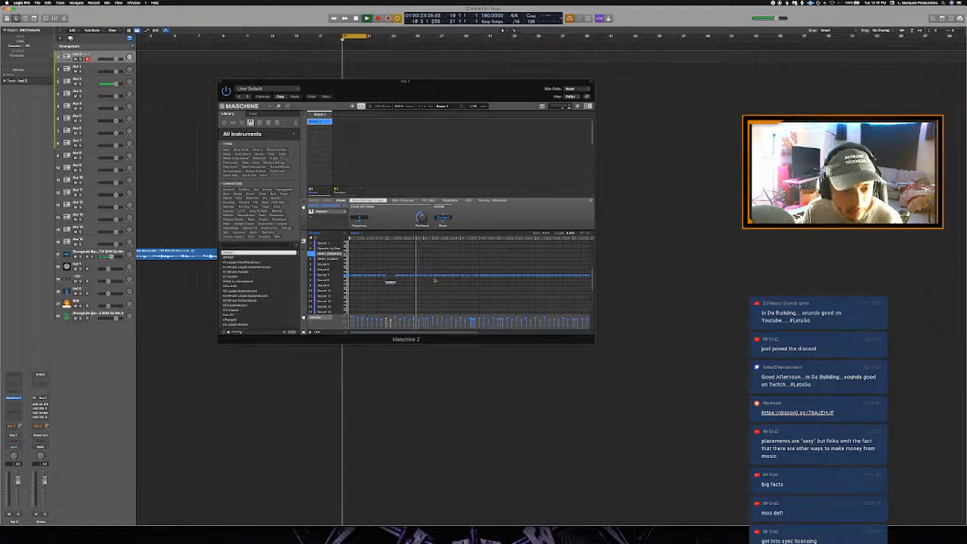
click(440, 277)
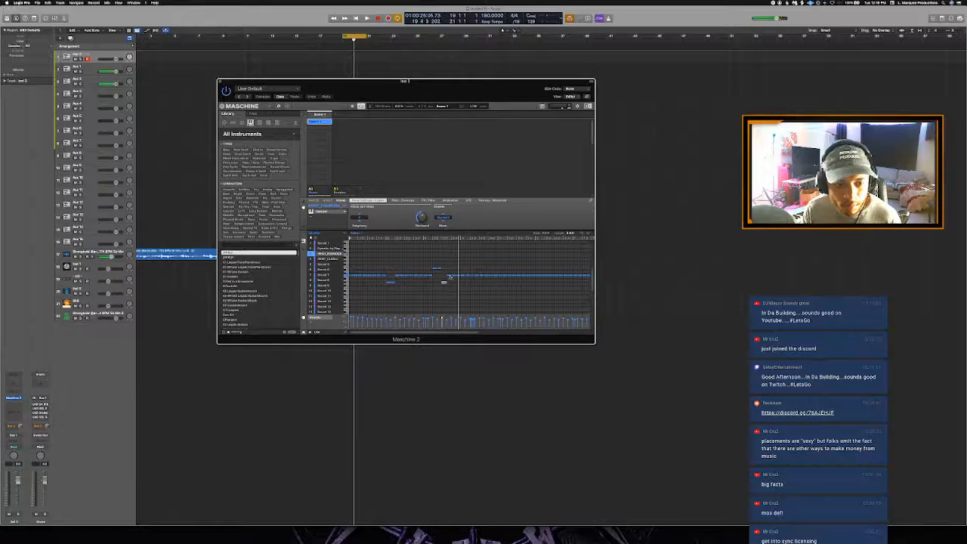
key(space)
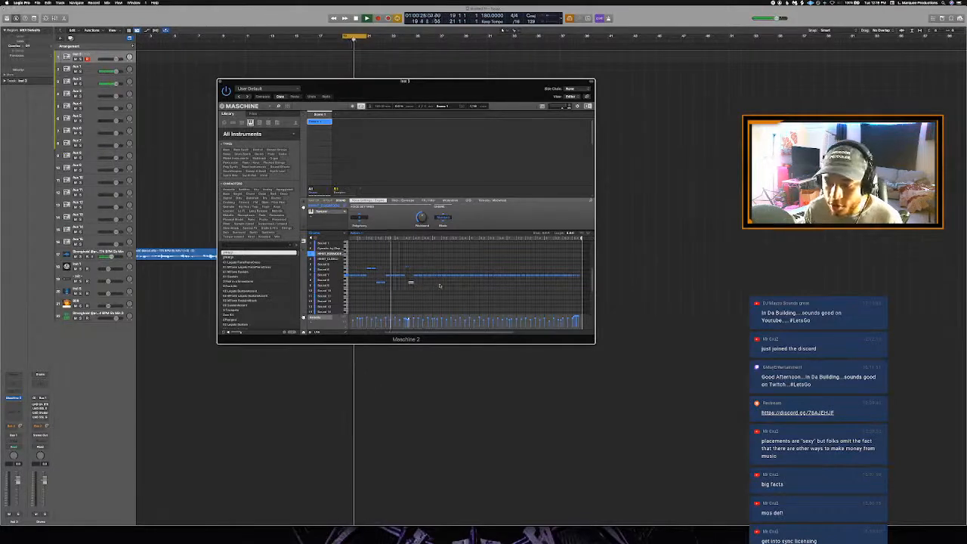
Step: Loop from bar 21 to about bar 26 and repitch two more short hi-hat groups, lowering the first and raising the second
key(space)
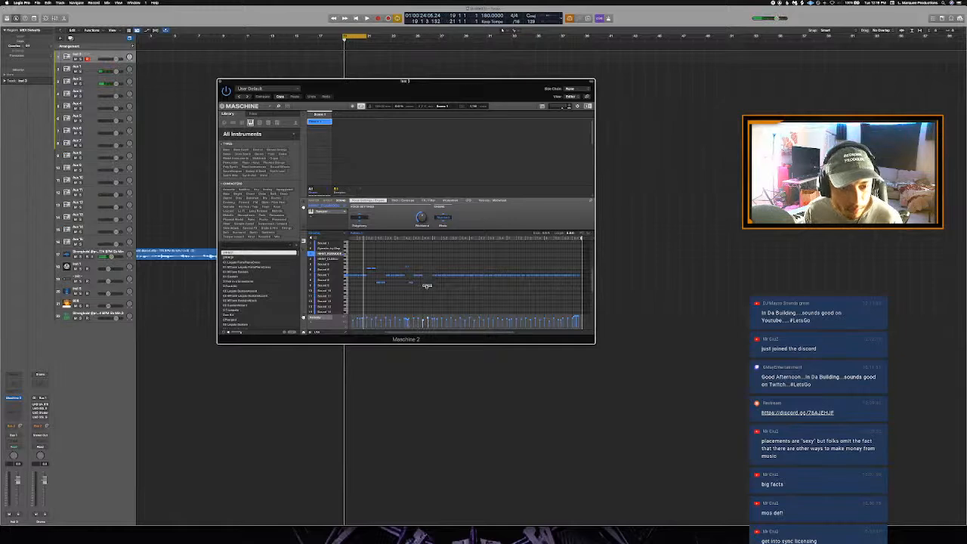
key(space)
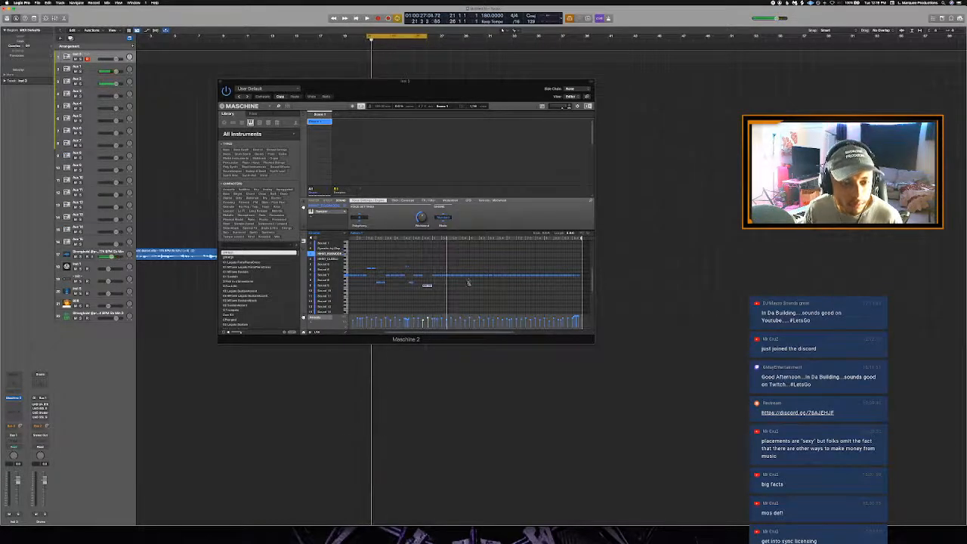
key(space)
key(space)
drag(450, 282, 446, 277)
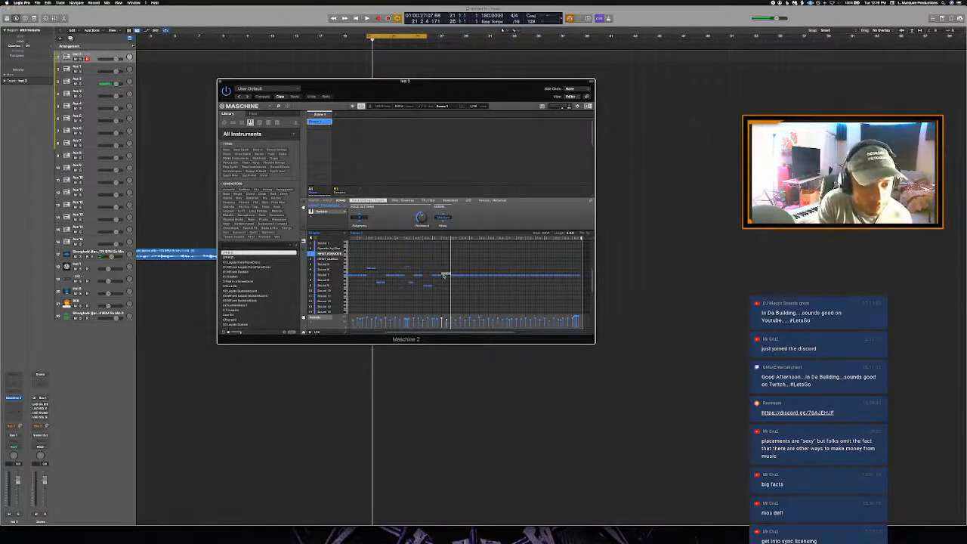
Step: Lower the pitch of a short hi-hat note group around bar 22 in the piano roll and play the result
key(b)
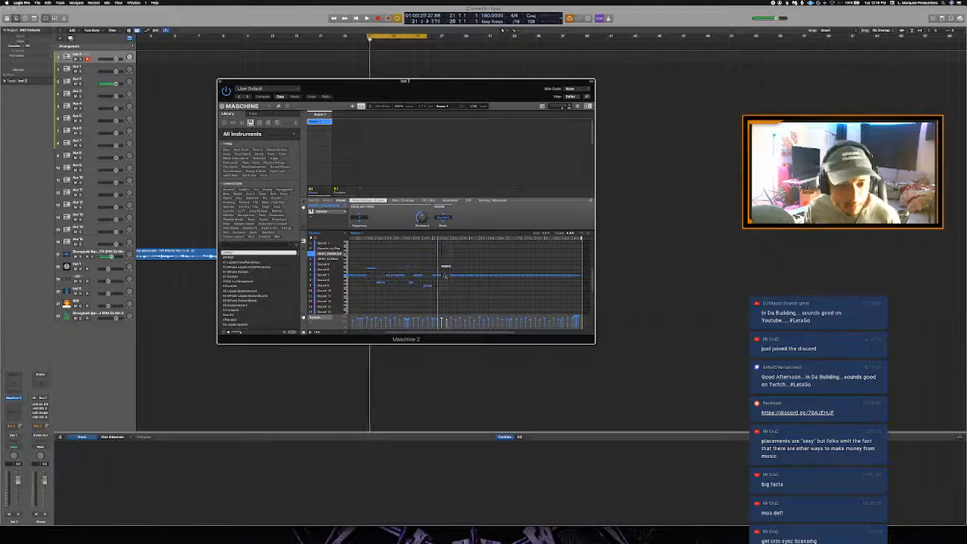
key(space)
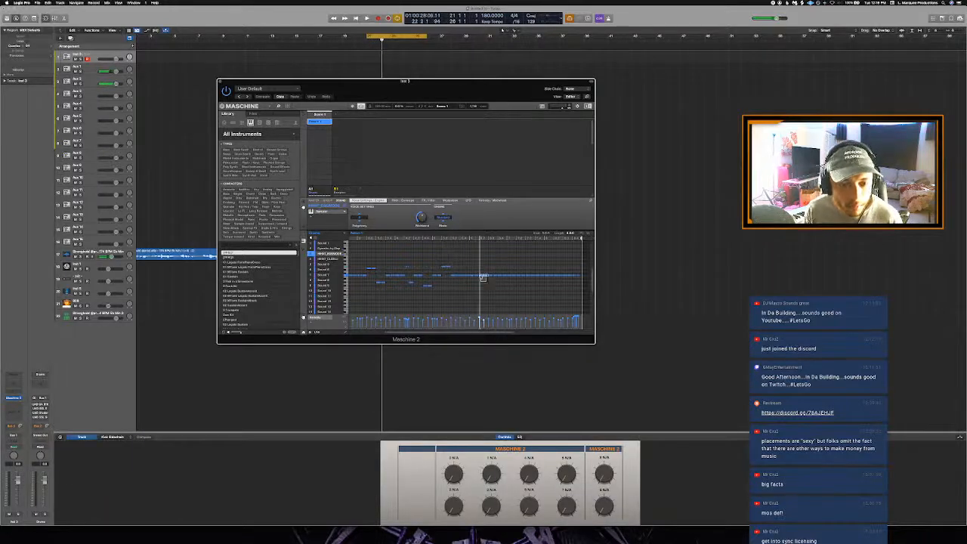
drag(481, 276, 482, 285)
key(space)
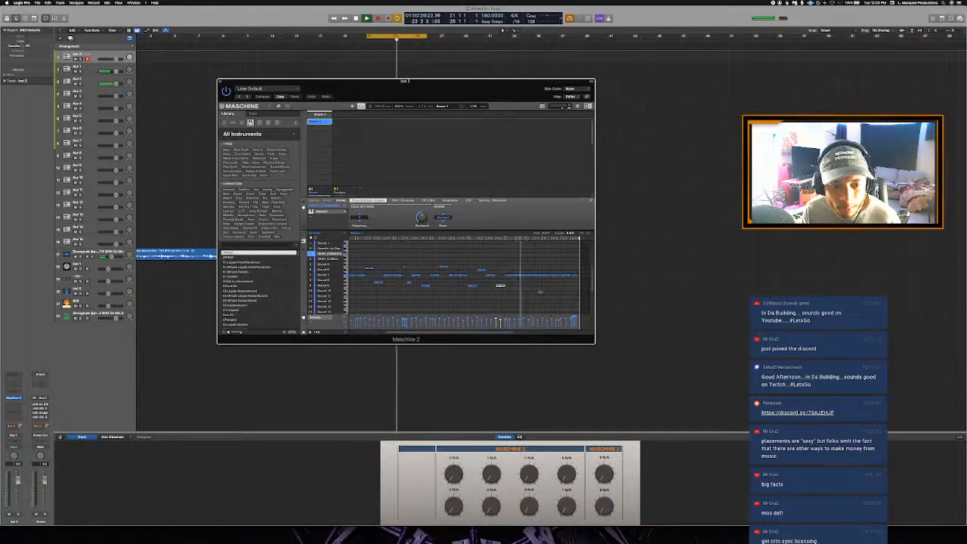
Step: Shorten the cycle range to about bars 24 to 26 and repitch the final hi-hat note groups of the pattern
key(space)
drag(405, 38, 420, 39)
key(space)
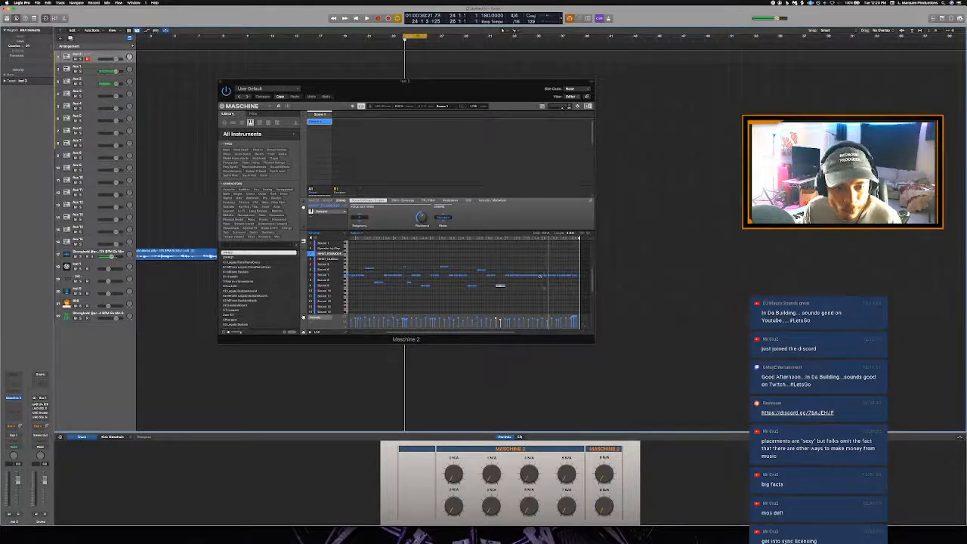
click(548, 277)
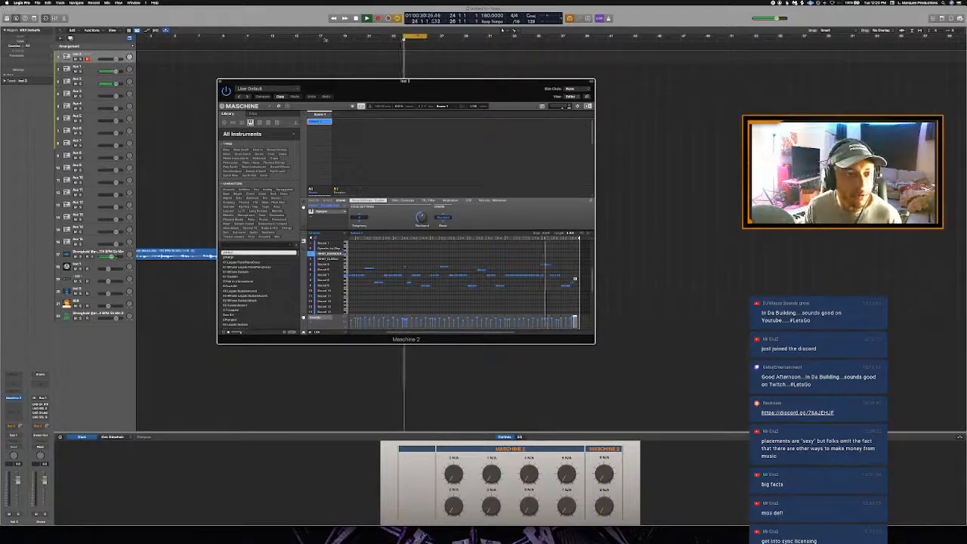
Step: Set the cycle range from bar 17 to bar 25 and play back the full hi-hat pattern
drag(320, 36, 413, 46)
key(space)
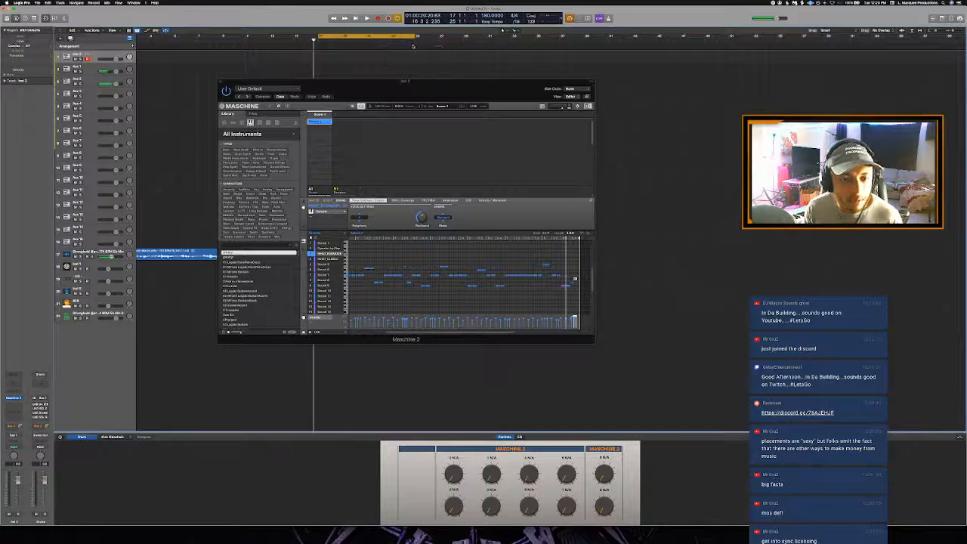
key(space)
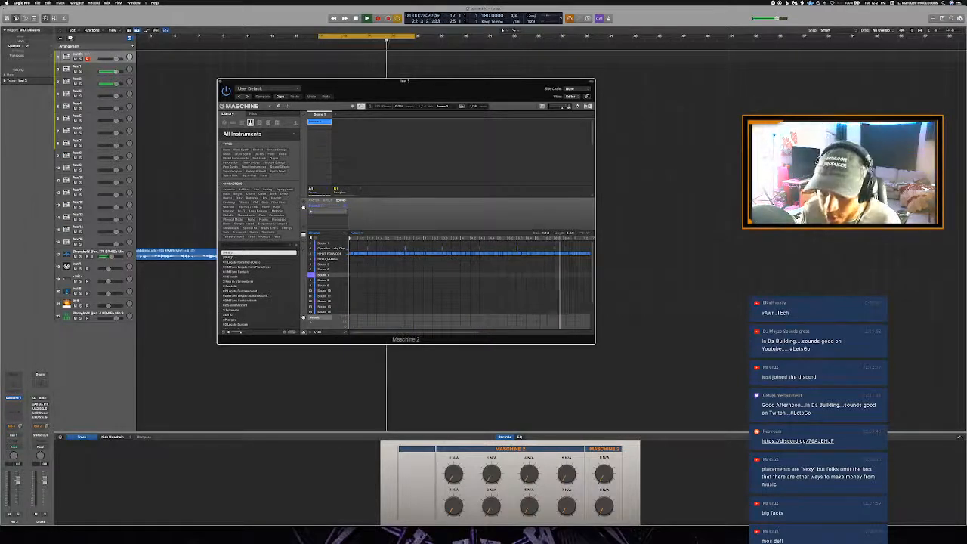
Step: Load the selected hi-hat sample from the Finder folder onto Maschine's Sound 7 slot and record two short hits with it
key(super+Tab)
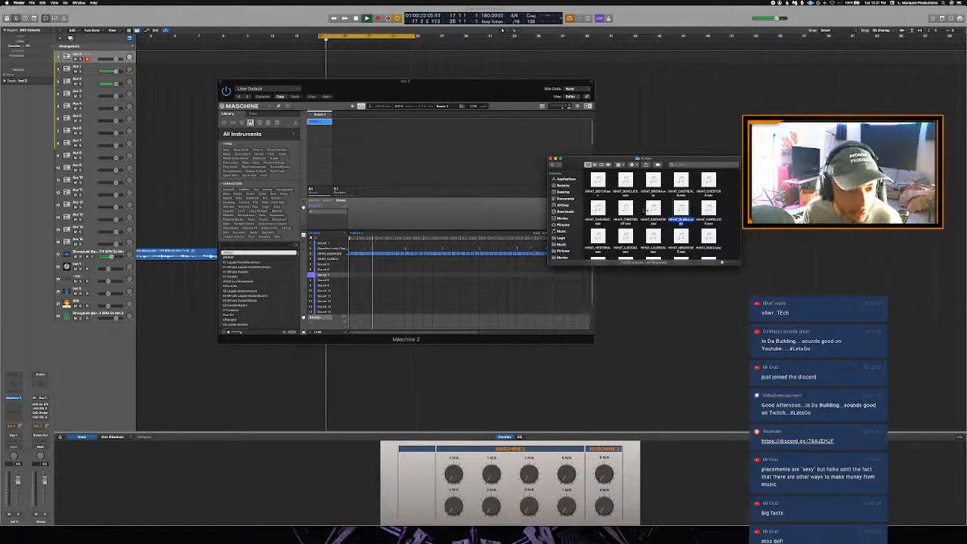
drag(681, 209, 326, 275)
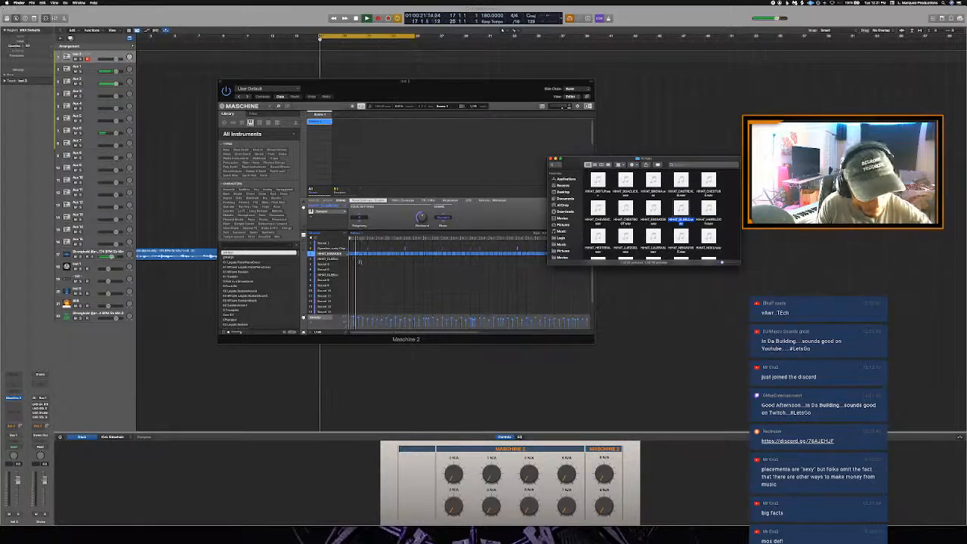
click(487, 214)
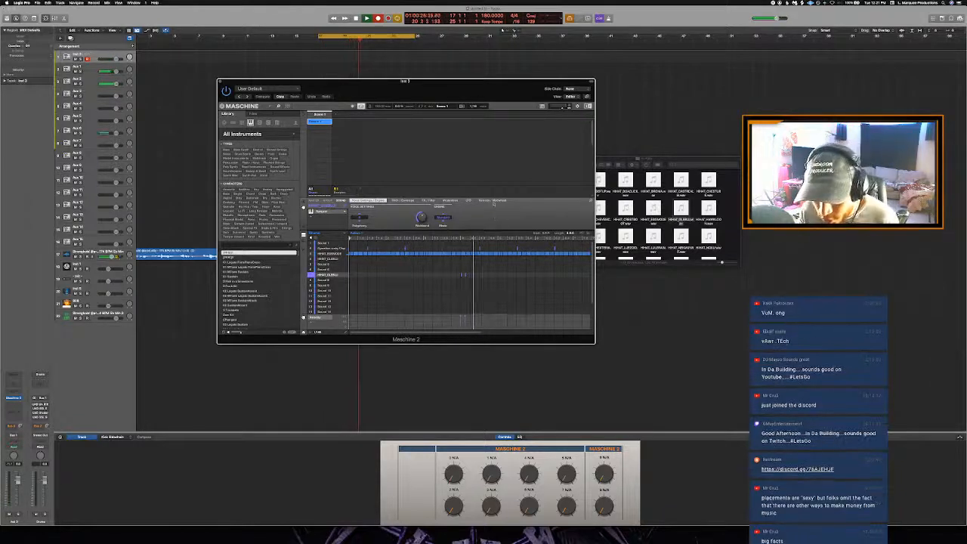
key(space)
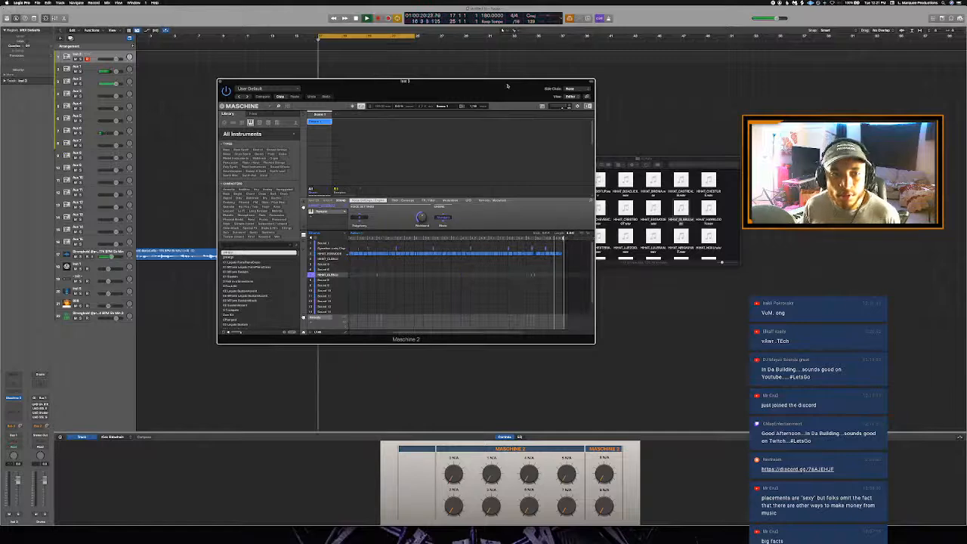
key(space)
Step: Browse the drum sample library in Finder for another kit and open the HERA Drum Kit's open hats folder
drag(605, 161, 630, 154)
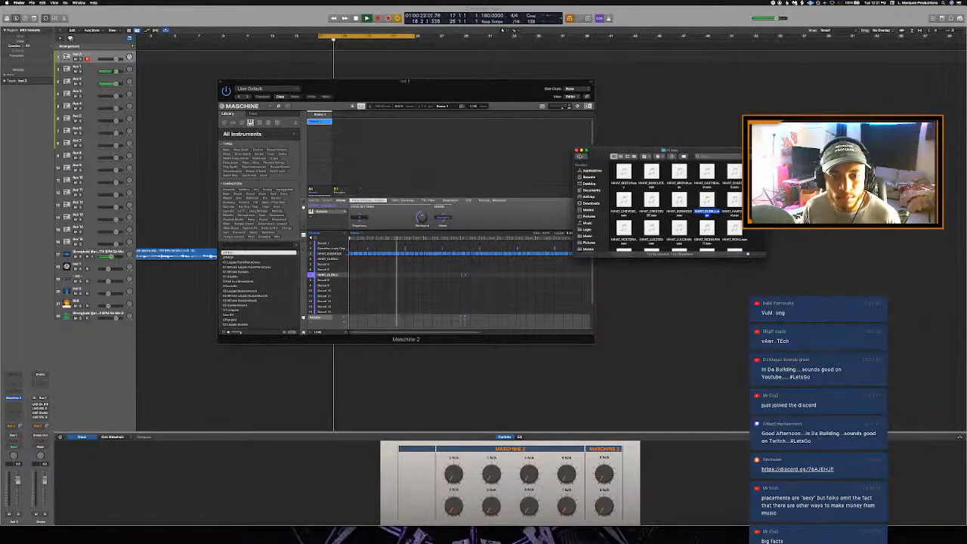
click(581, 156)
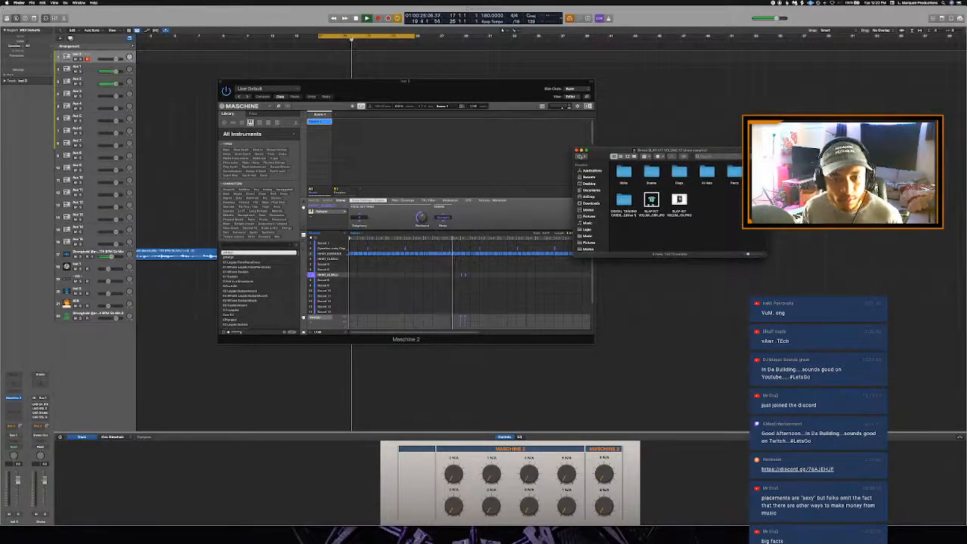
click(579, 156)
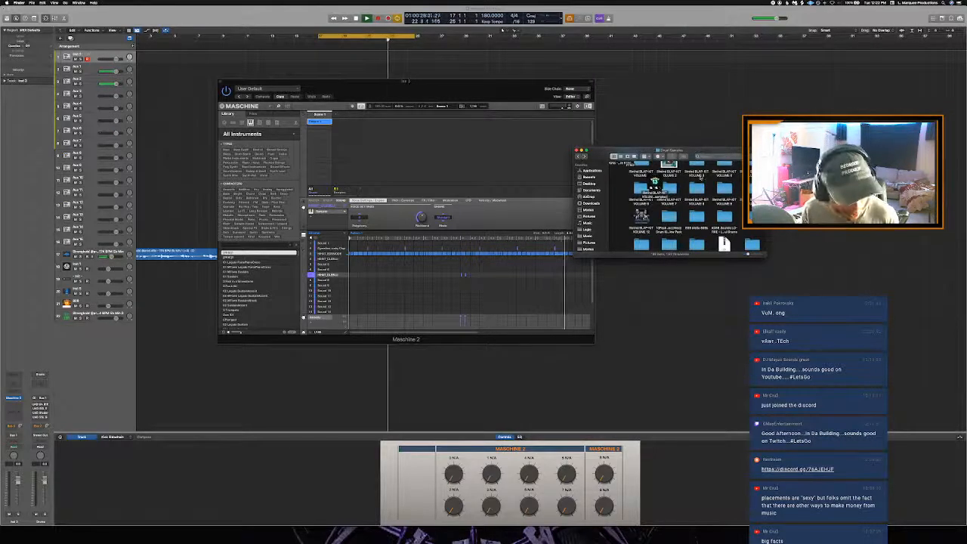
scroll(681, 204, down, 3)
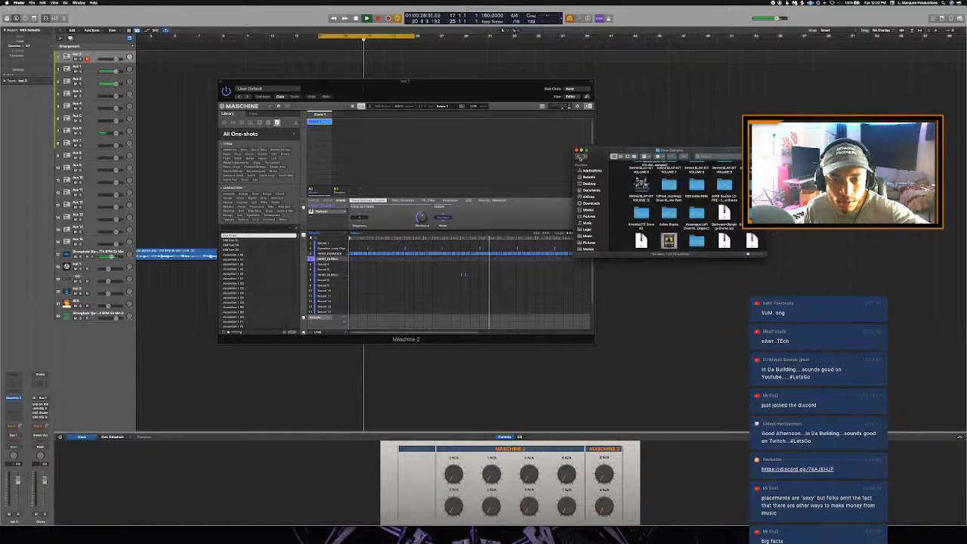
scroll(678, 174, down, 3)
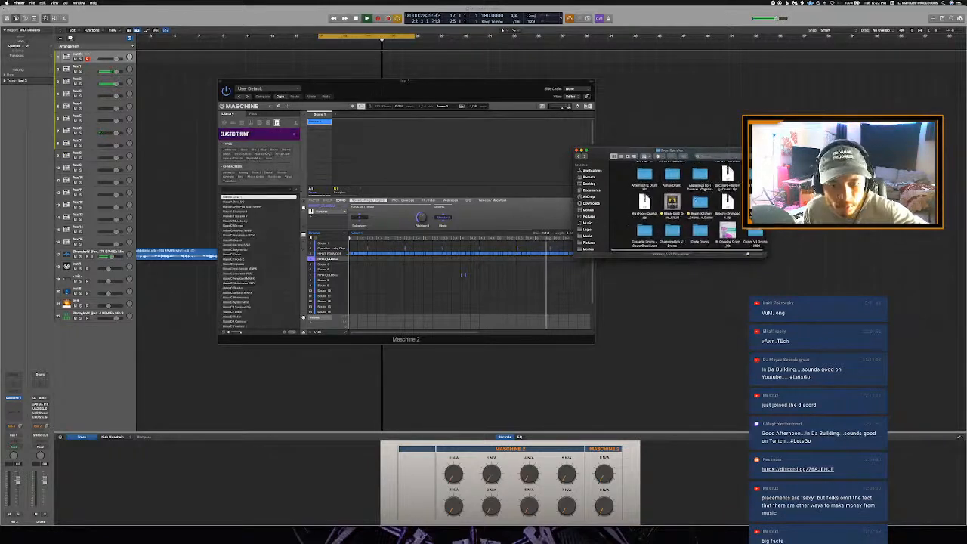
scroll(678, 174, down, 2)
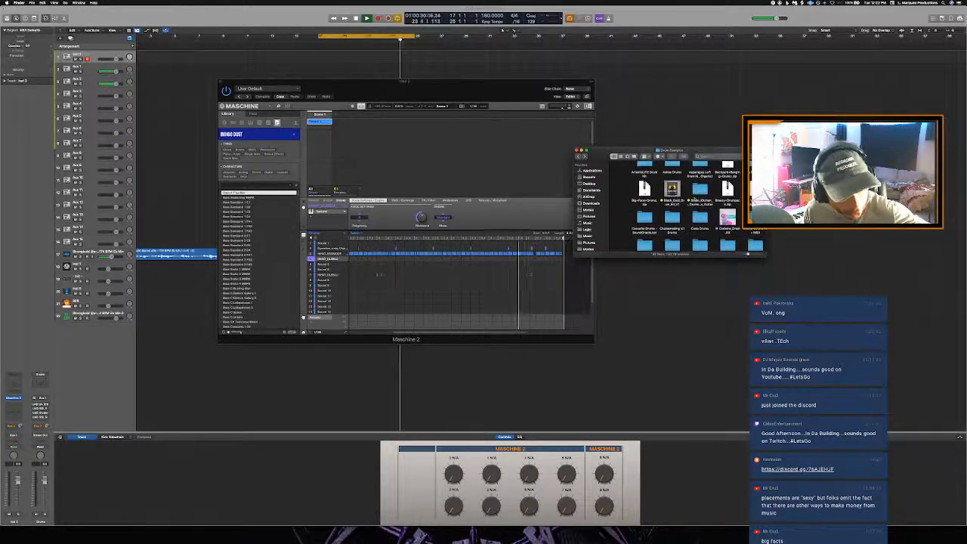
scroll(693, 197, down, 3)
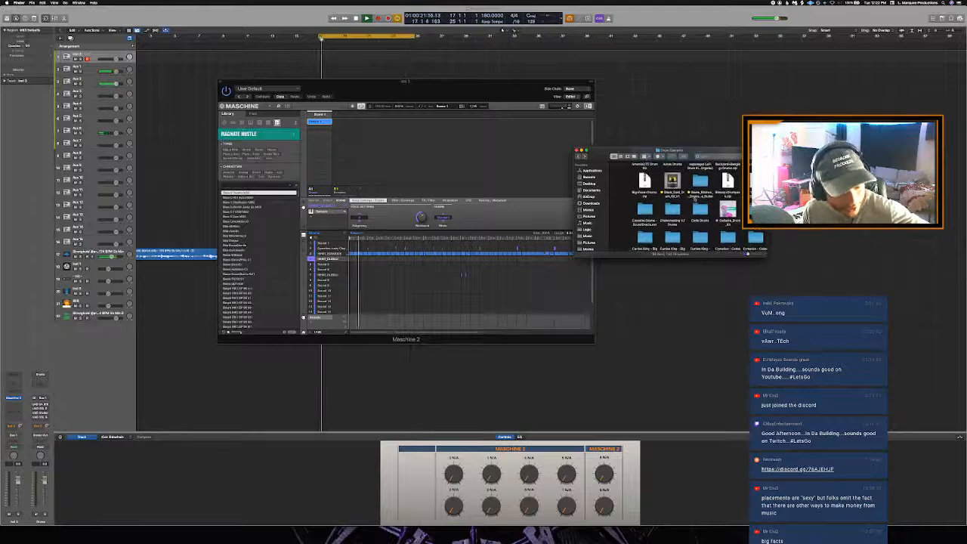
scroll(695, 200, down, 1)
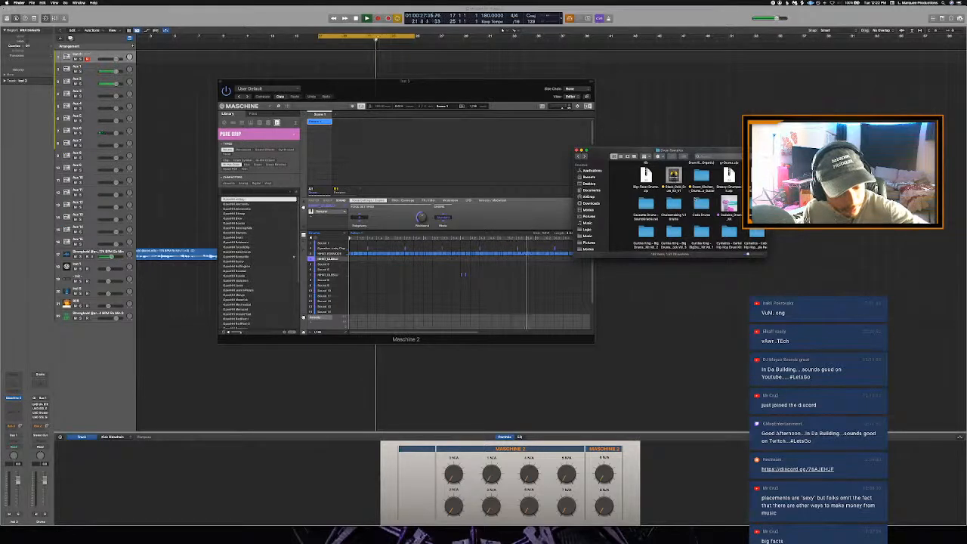
scroll(695, 204, down, 3)
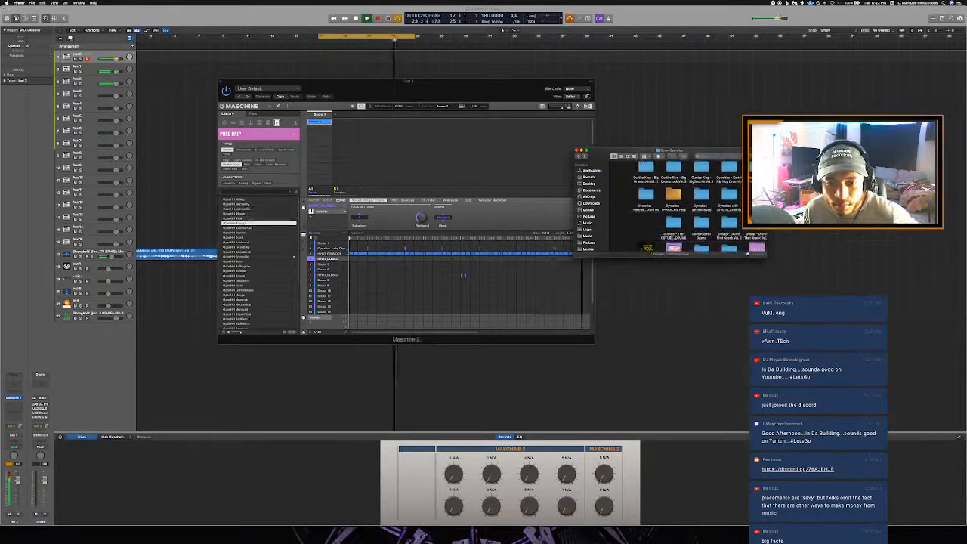
scroll(705, 196, down, 1)
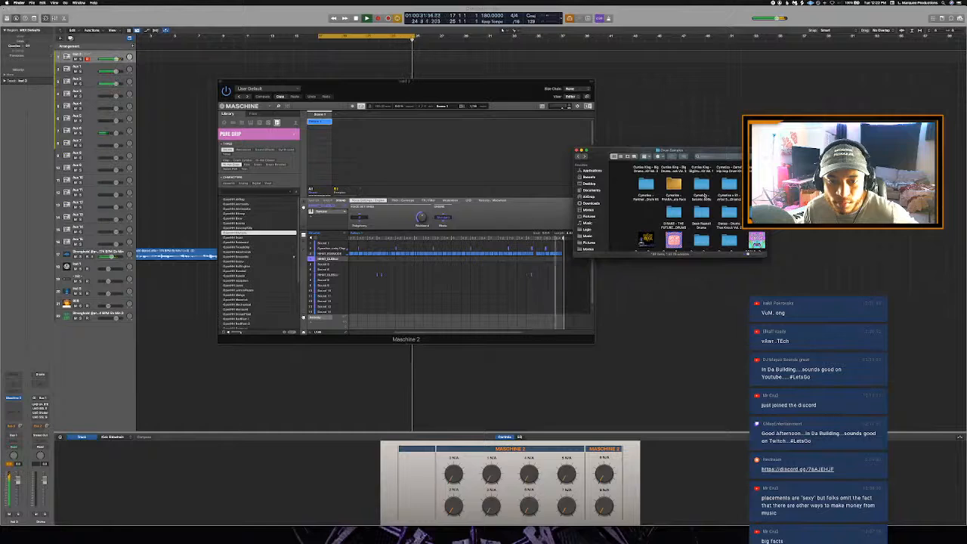
scroll(704, 195, down, 1)
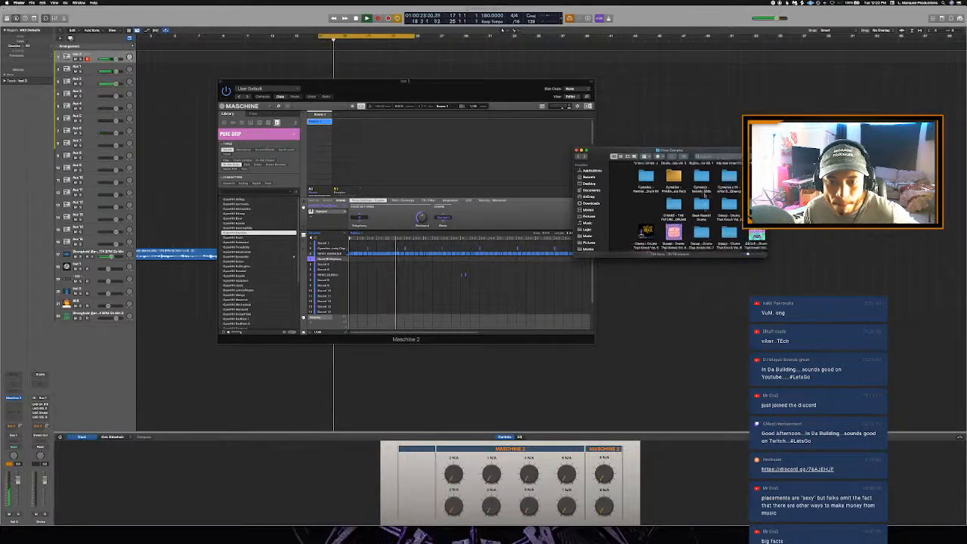
scroll(706, 195, down, 5)
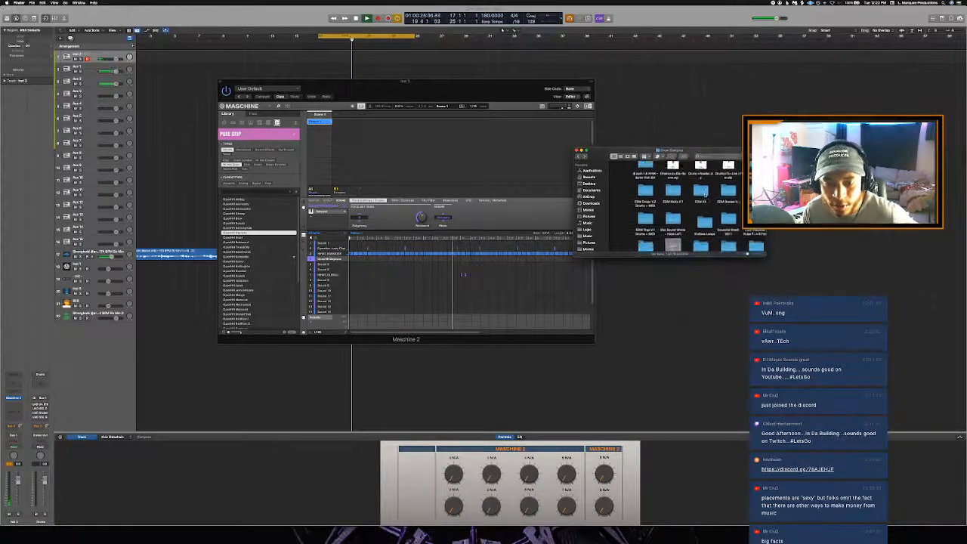
scroll(706, 193, down, 5)
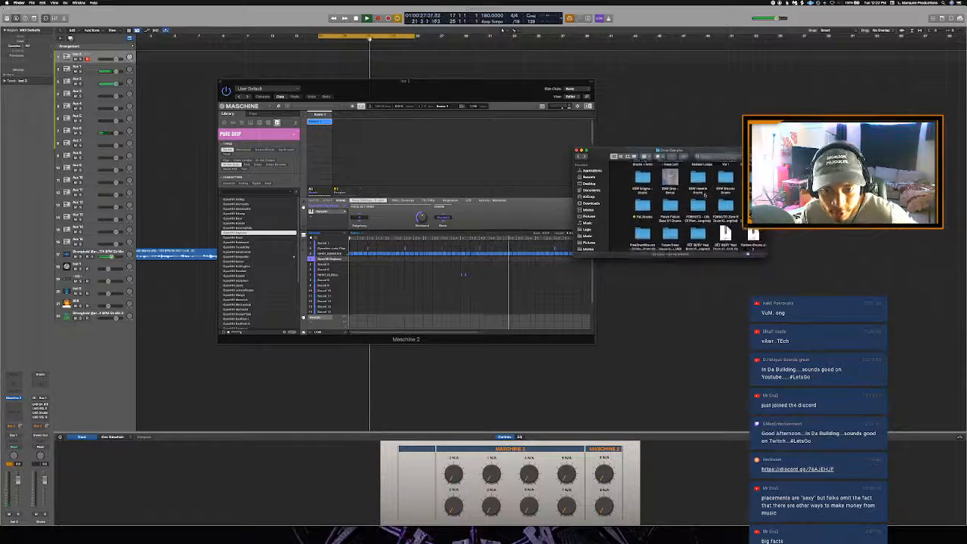
scroll(704, 194, down, 3)
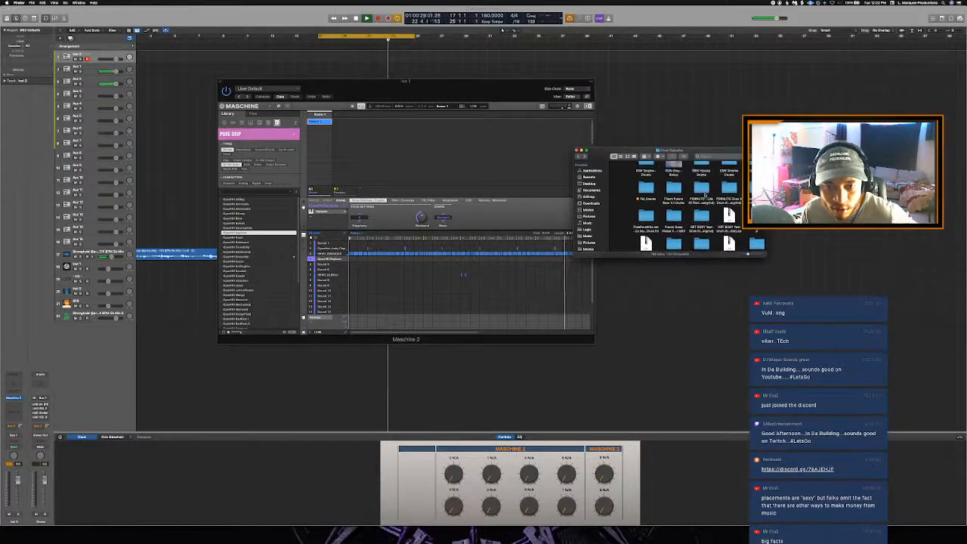
scroll(706, 194, down, 5)
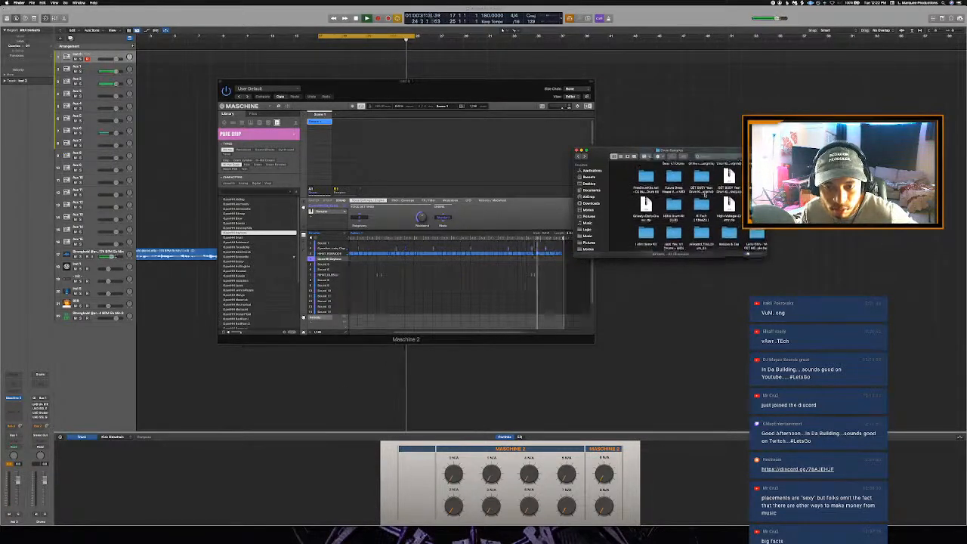
double_click(674, 182)
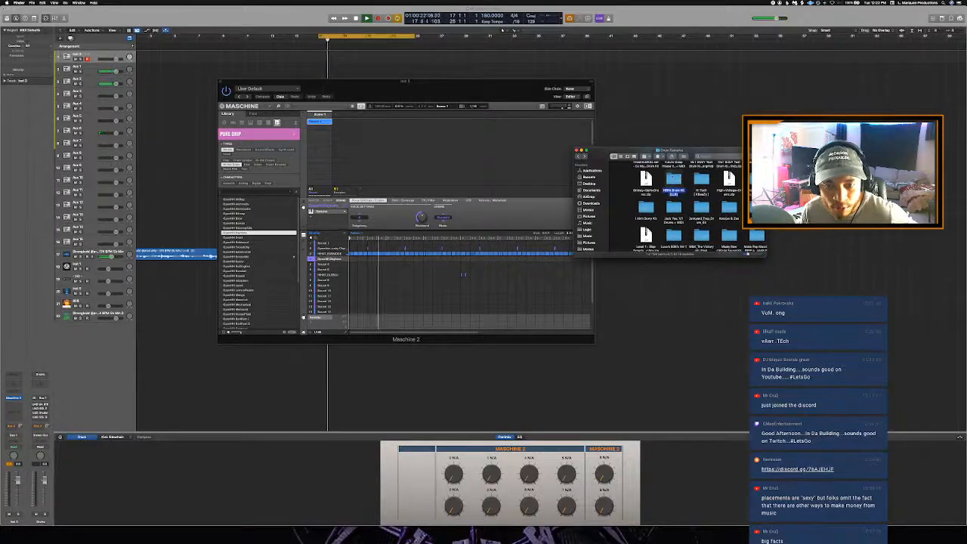
double_click(679, 198)
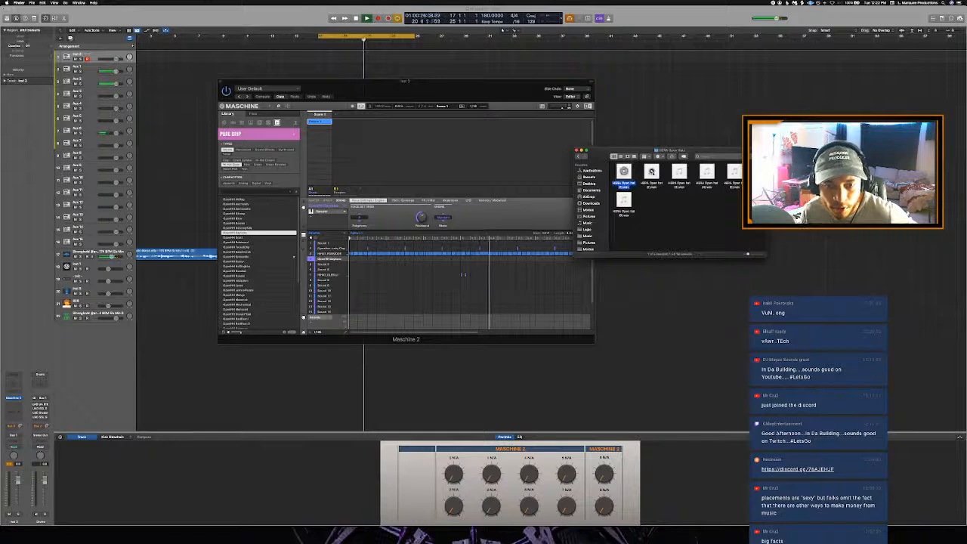
Step: Audition the HERA open hat samples one after another against the playing loop, and return to Maschine
click(652, 172)
click(679, 172)
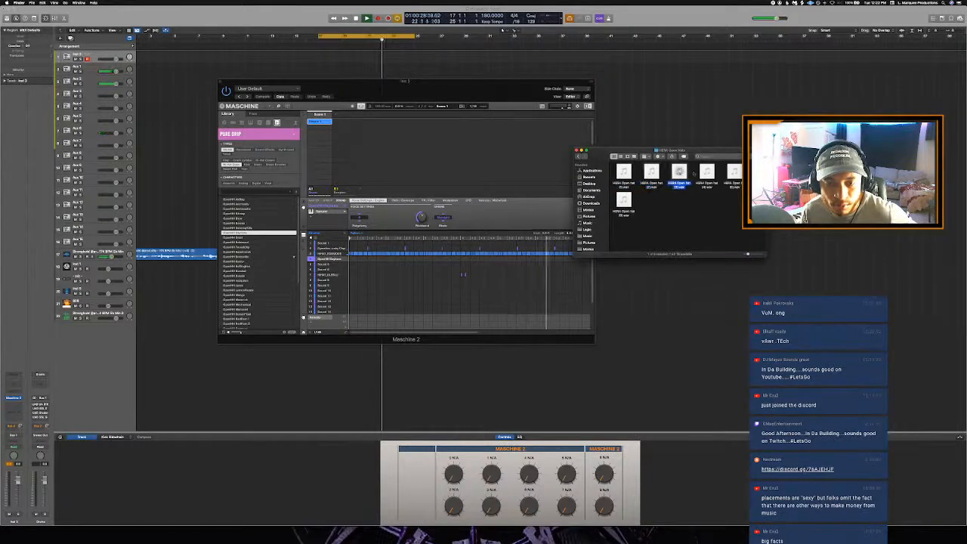
click(707, 173)
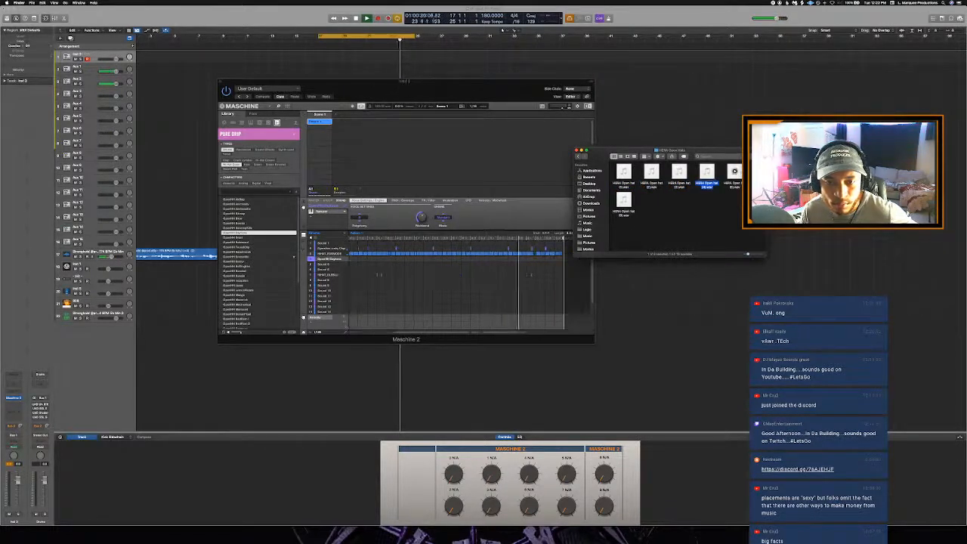
key(Right)
click(492, 89)
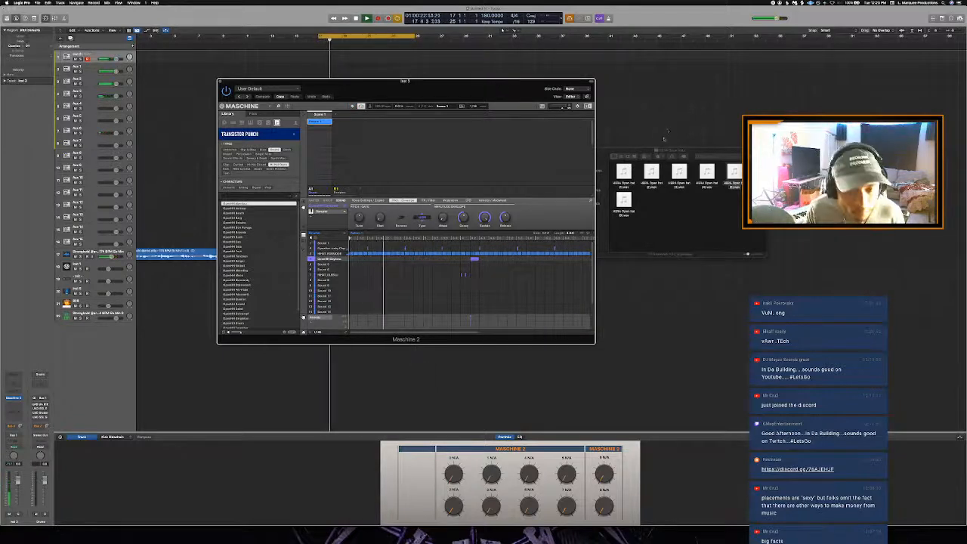
Step: Leave the HERA Drum Kit folders and look through the drum sample library in Finder for a different kit
click(659, 151)
click(578, 156)
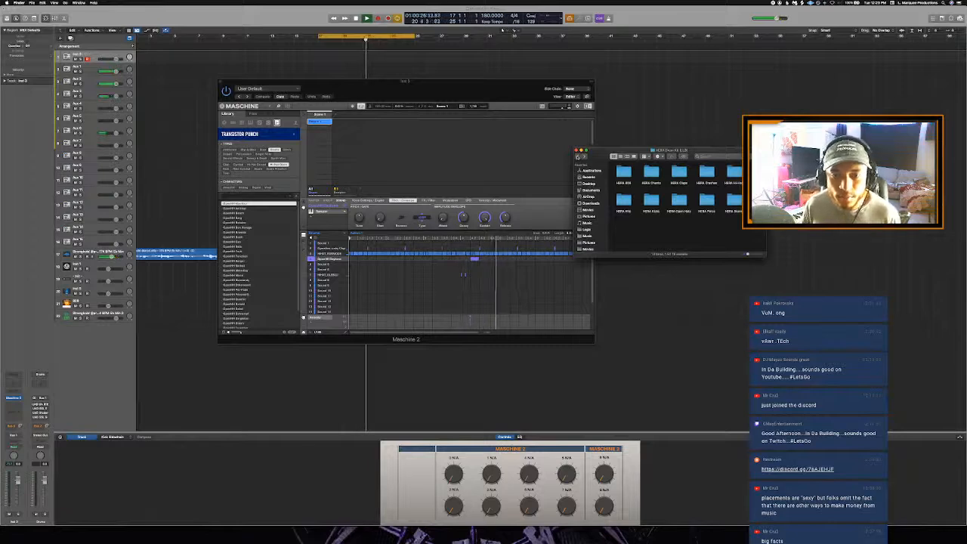
click(578, 157)
scroll(673, 204, up, 3)
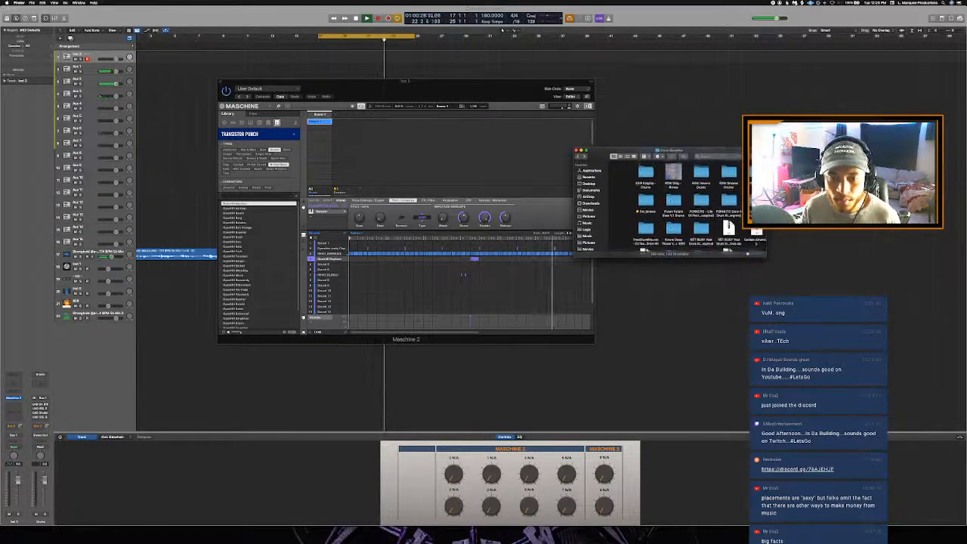
scroll(680, 204, up, 5)
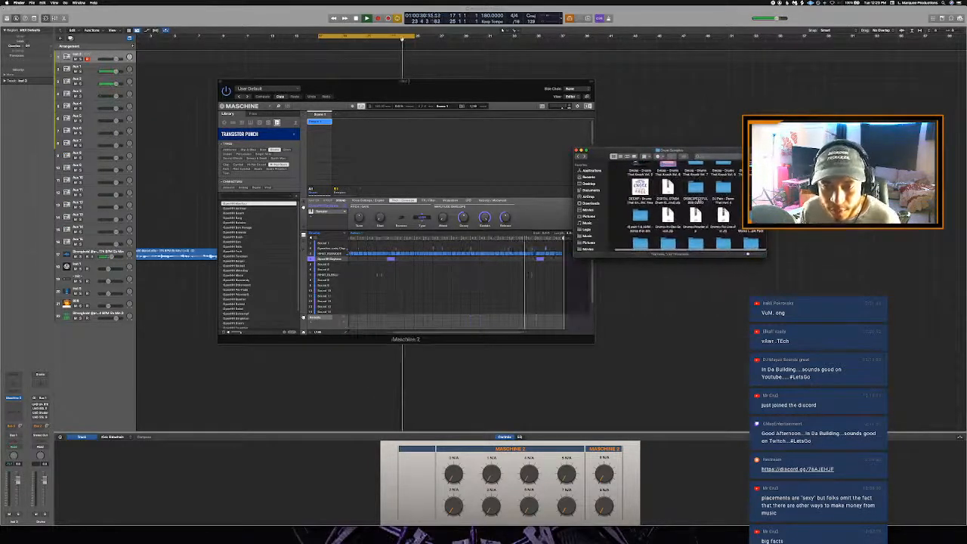
scroll(699, 201, down, 5)
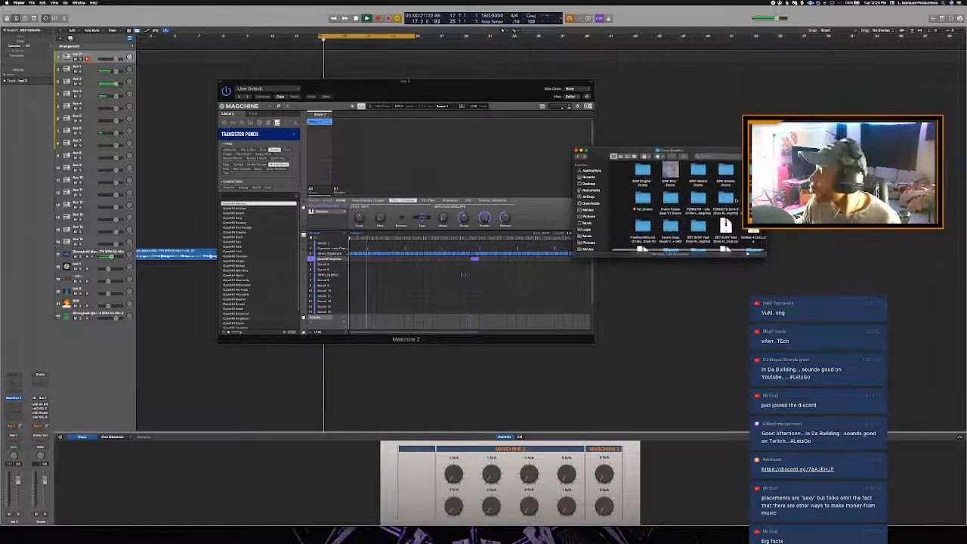
scroll(736, 201, down, 2)
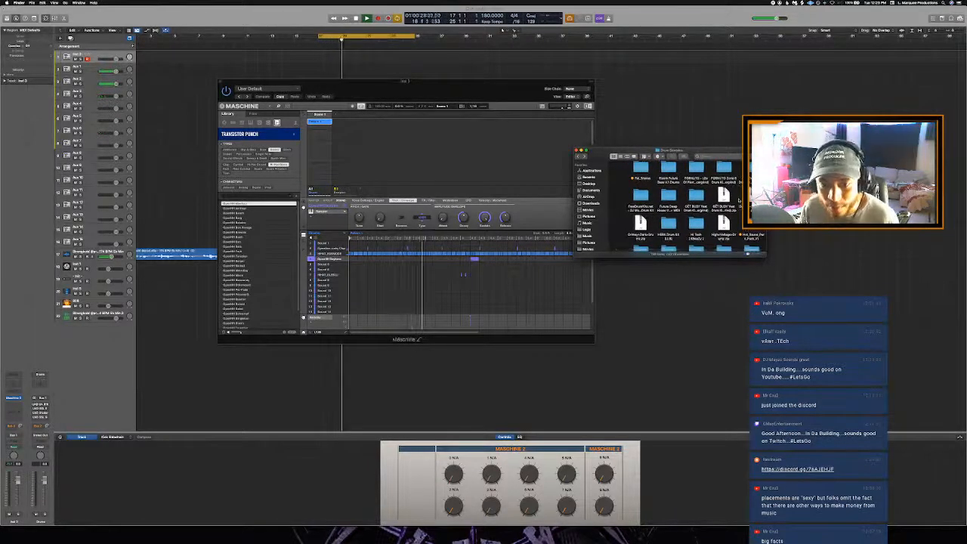
scroll(738, 200, up, 3)
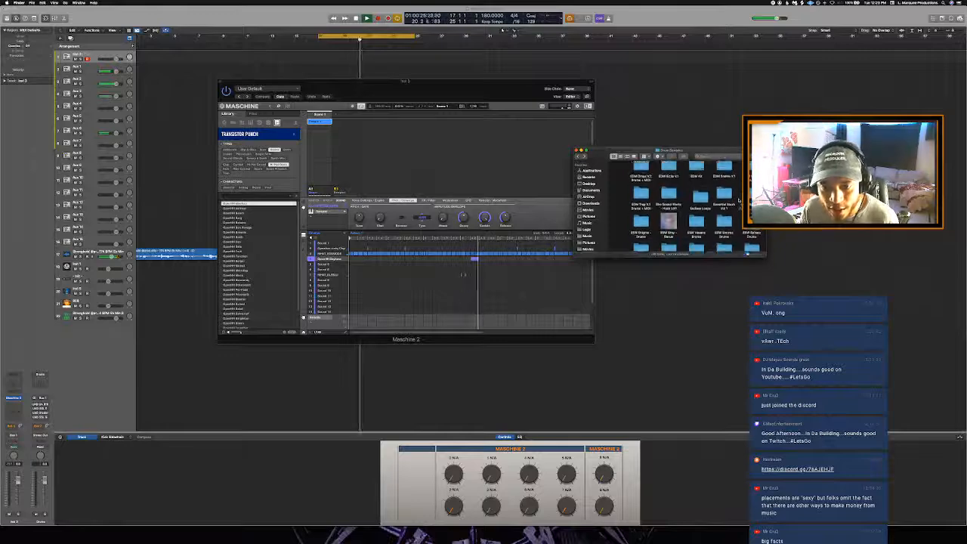
scroll(738, 201, up, 2)
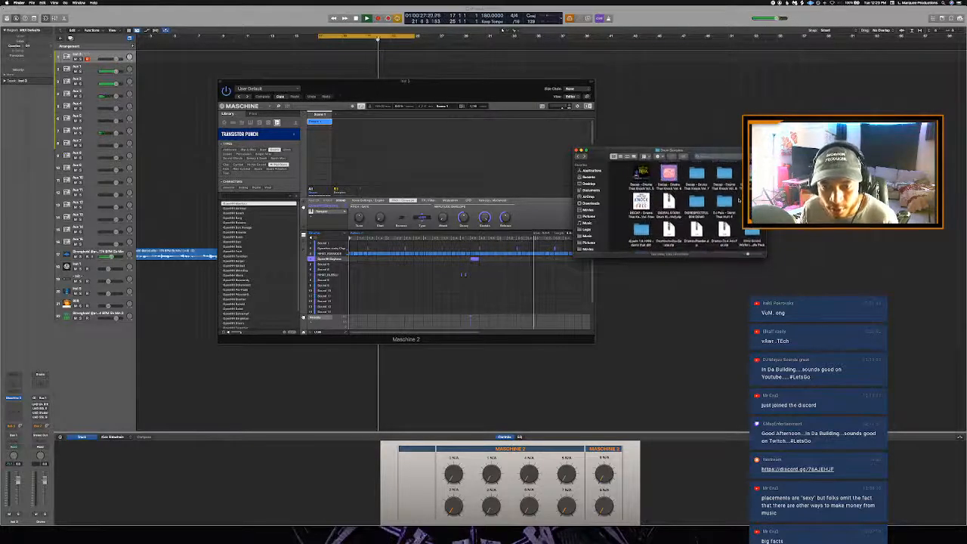
scroll(738, 200, down, 2)
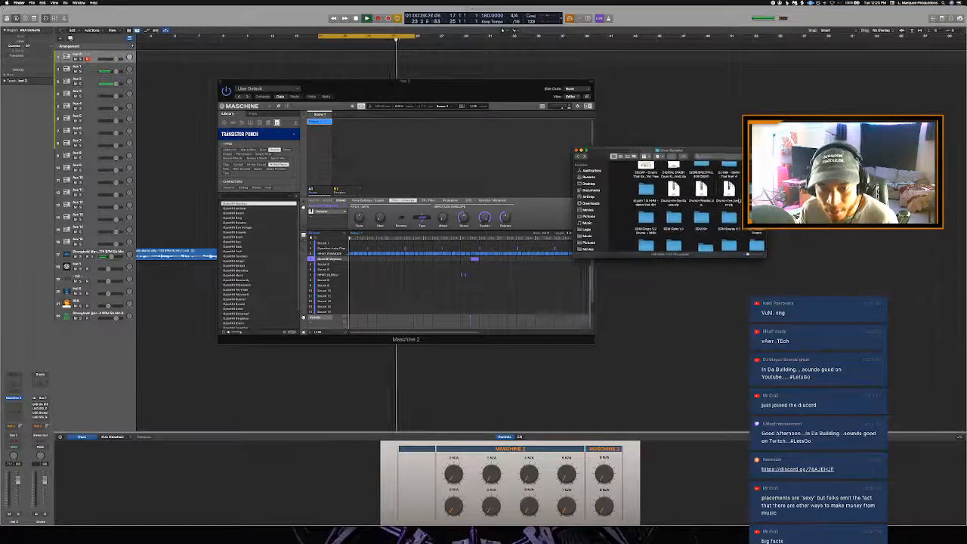
scroll(738, 201, down, 2)
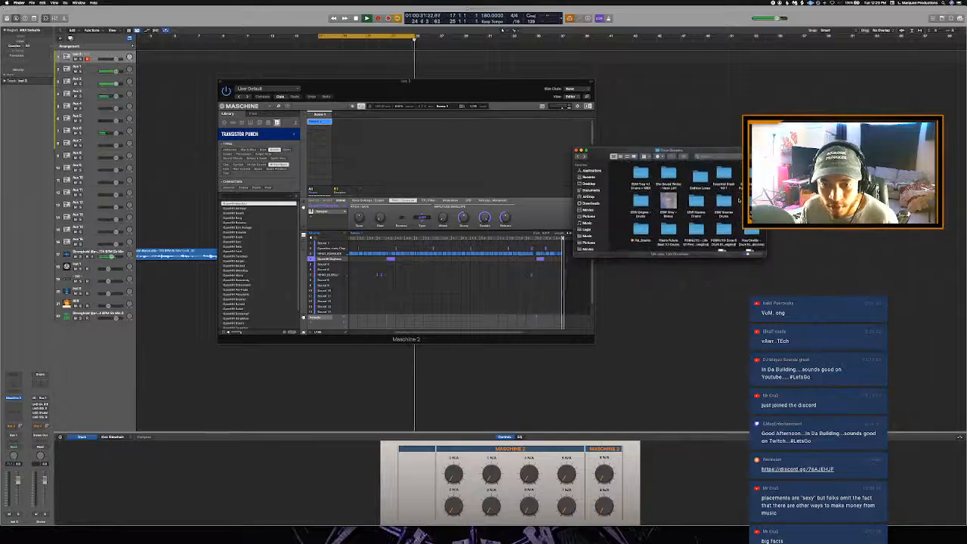
scroll(738, 200, up, 3)
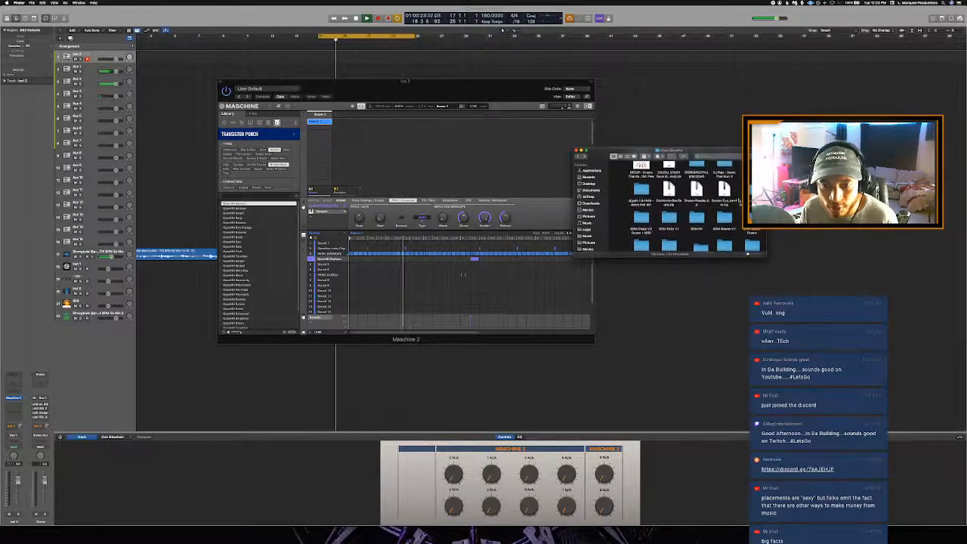
scroll(739, 199, up, 1)
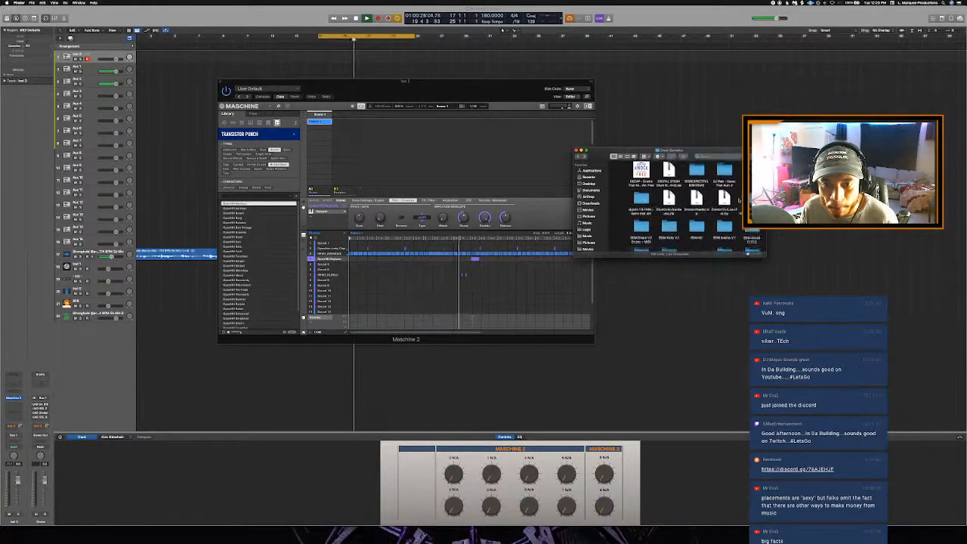
scroll(696, 209, up, 3)
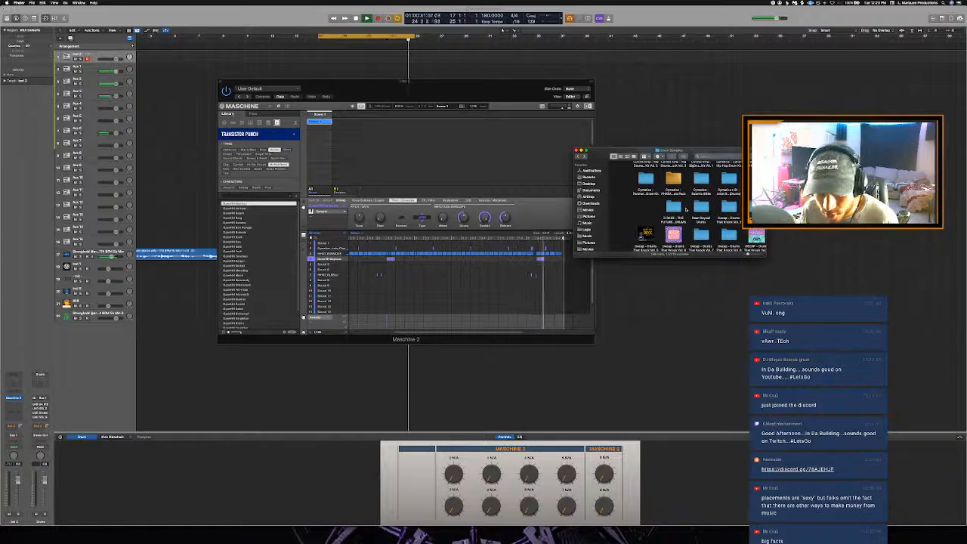
Step: Open the Snares & Rimshots folder of the Cymatics hip hop drum kit and audition several of its samples against the loop
scroll(686, 210, up, 3)
click(644, 239)
double_click(644, 239)
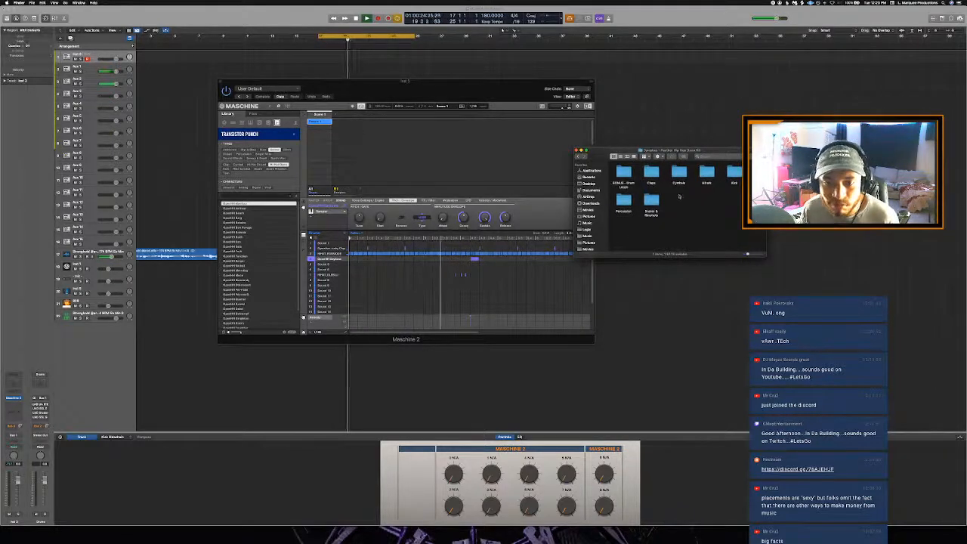
double_click(651, 199)
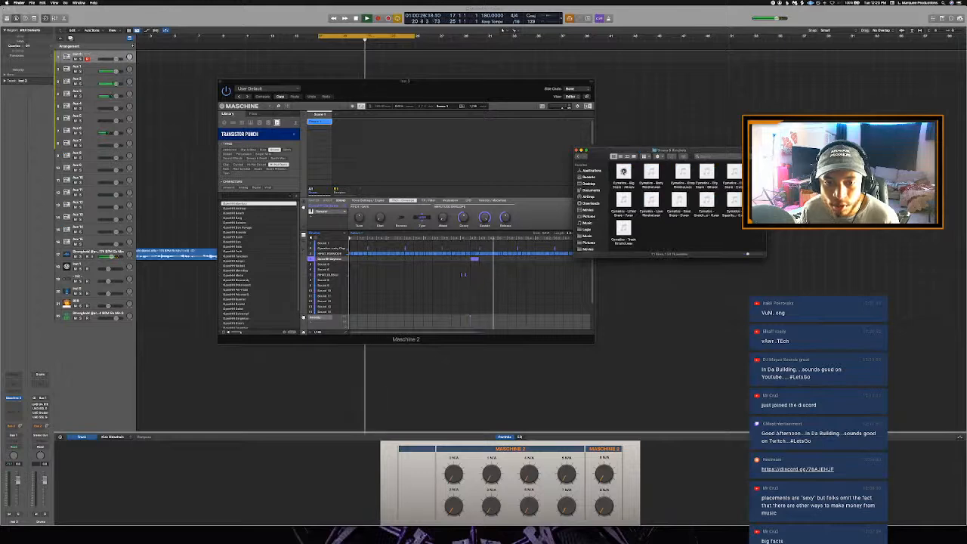
click(623, 172)
click(652, 172)
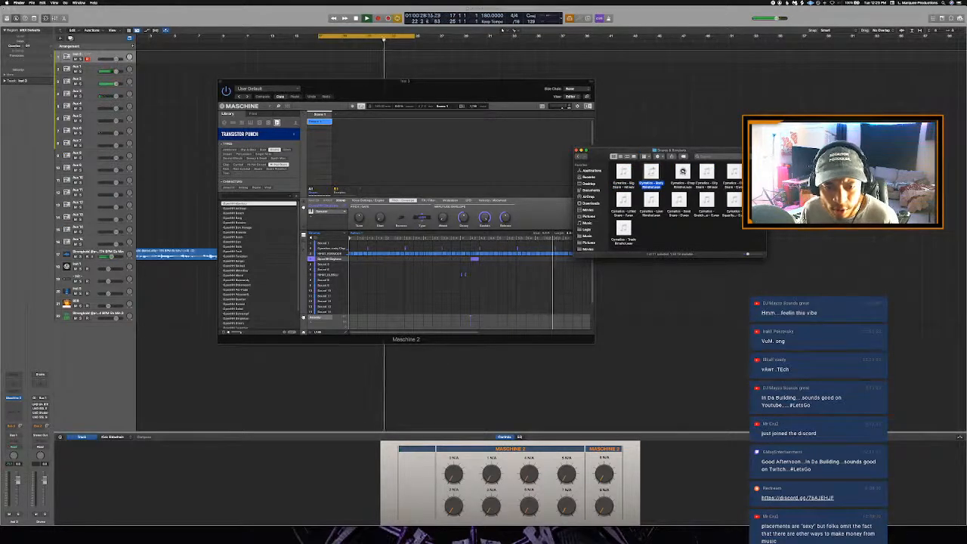
click(683, 171)
click(624, 200)
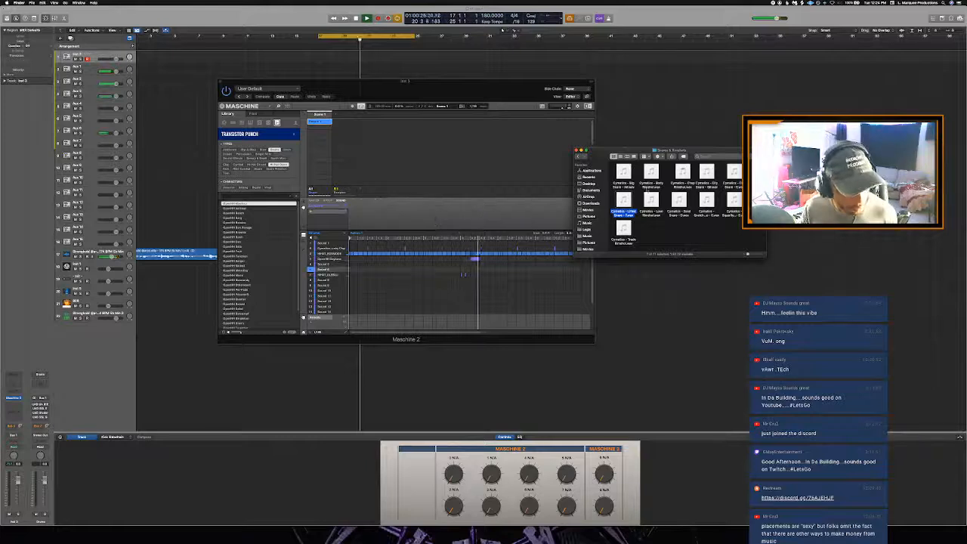
Step: Load the selected Cymatics snare sample onto Maschine's Sound 6 slot and record hits with it over the playing loop
drag(624, 199, 335, 270)
click(469, 224)
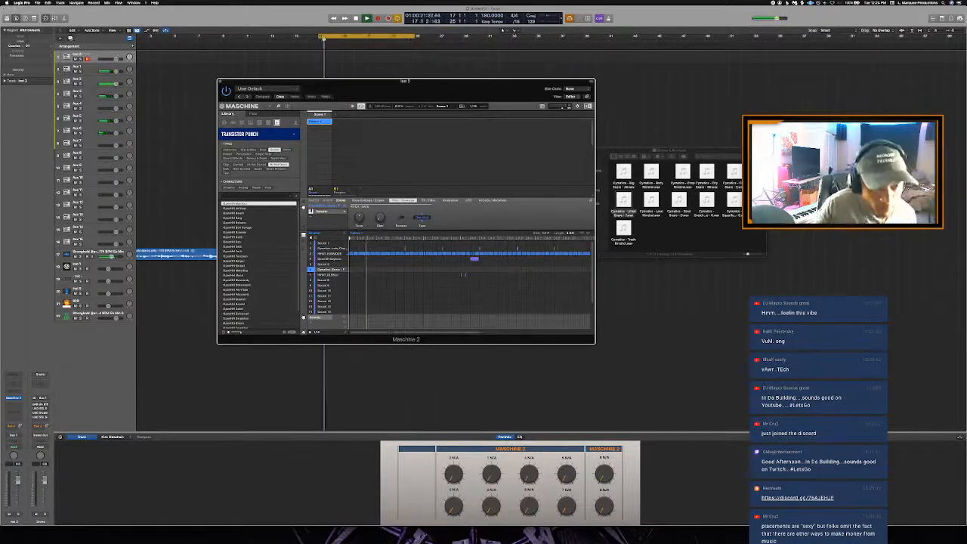
click(379, 40)
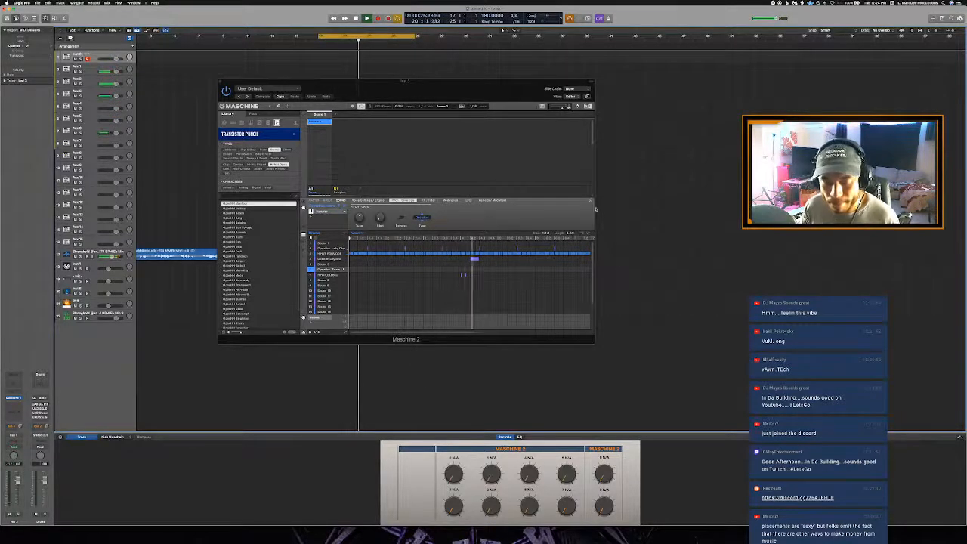
Step: Bring the Finder sample window back up and load a Cymatics rimshot sample onto Maschine's Sound 10 slot
key(ctrl+Up)
key(ctrl+Up)
key(ctrl+Up)
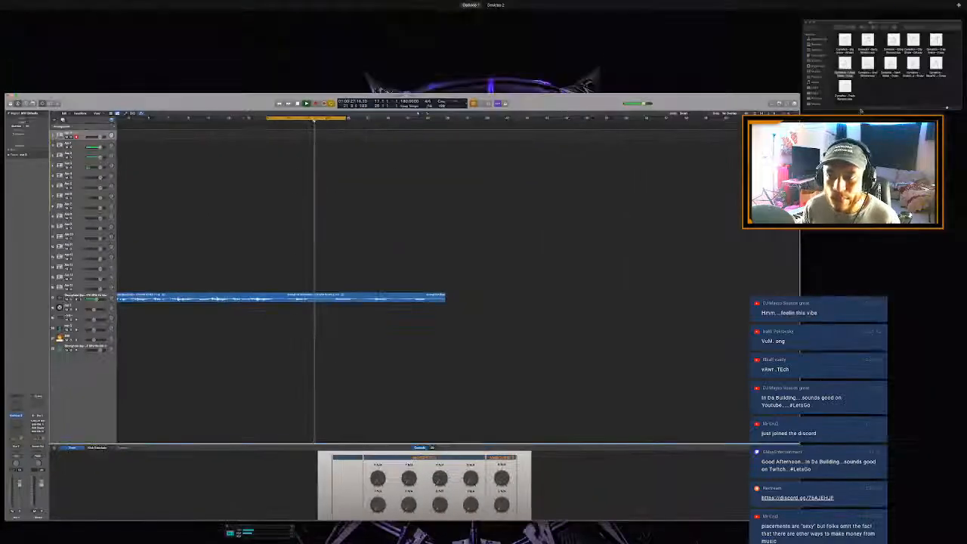
click(860, 106)
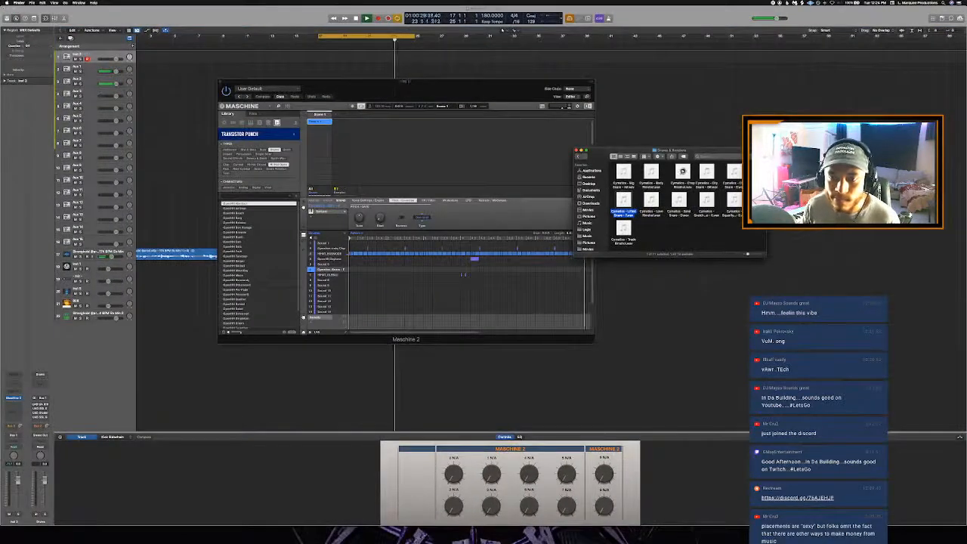
click(687, 174)
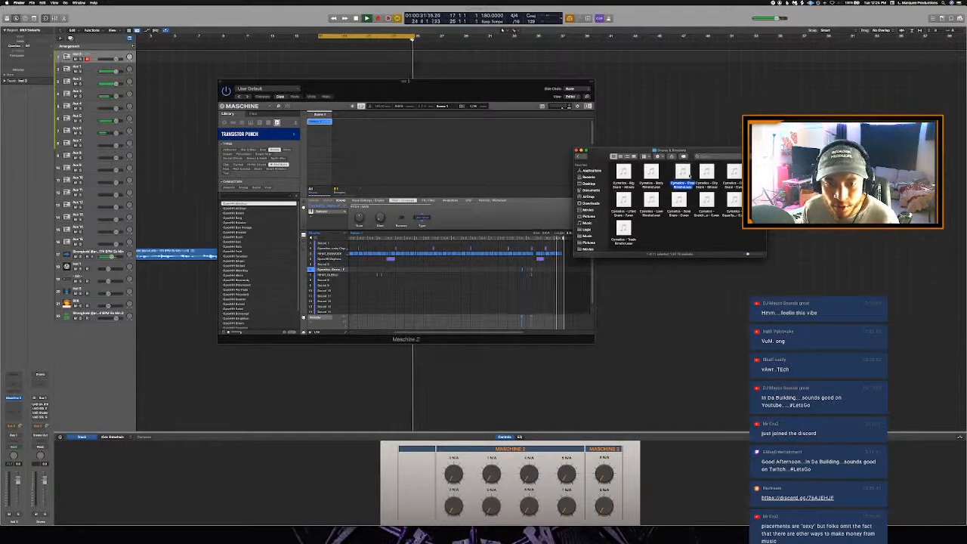
drag(688, 176, 332, 294)
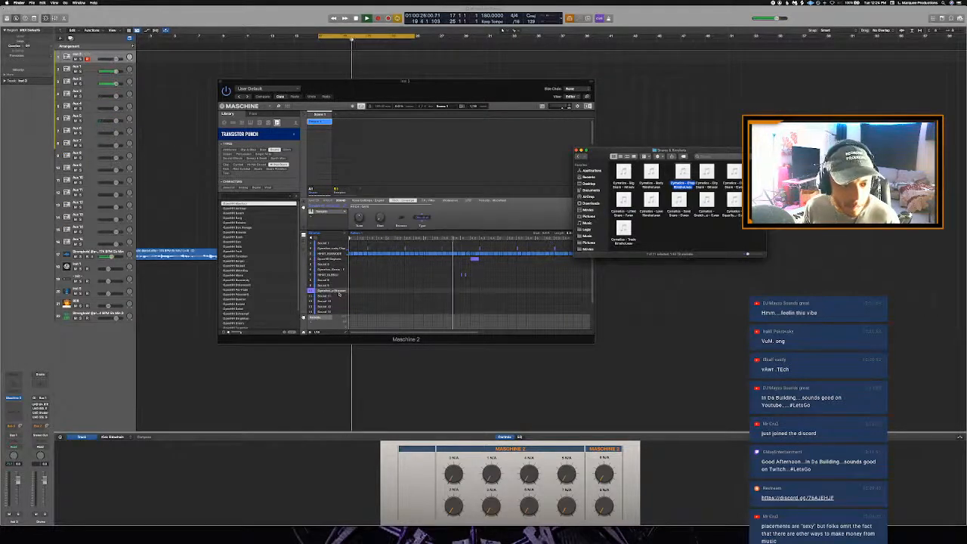
Step: Preview the selected rimshot sample in Quick Look and close the preview
key(space)
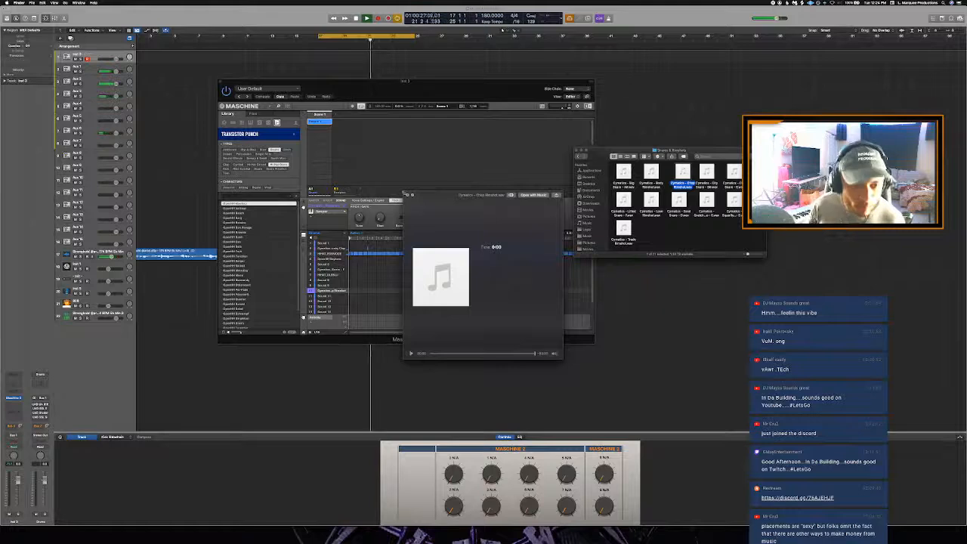
click(406, 195)
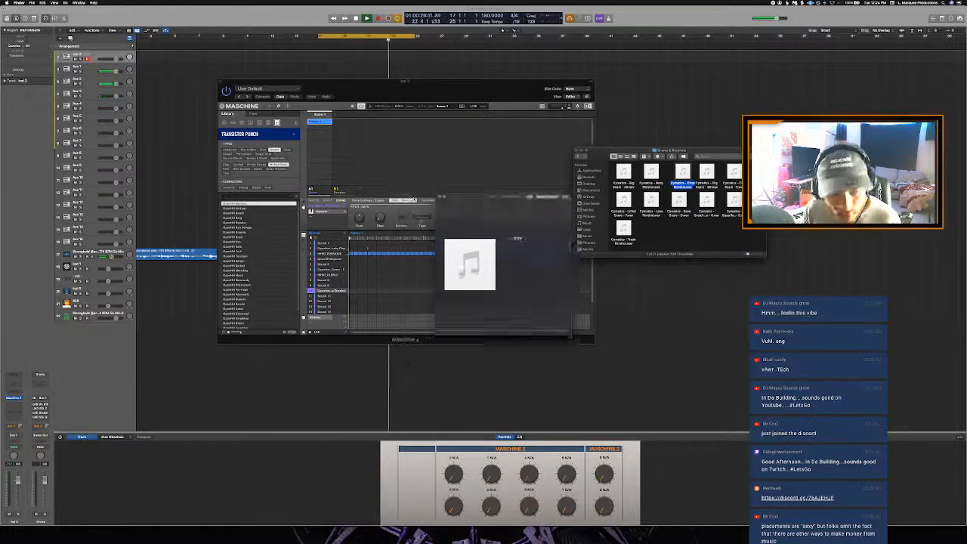
key(space)
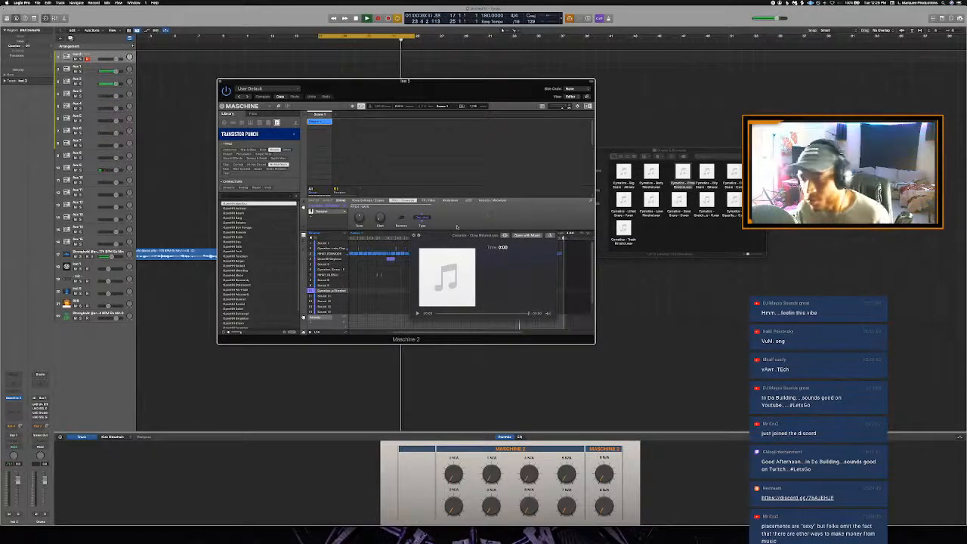
click(413, 236)
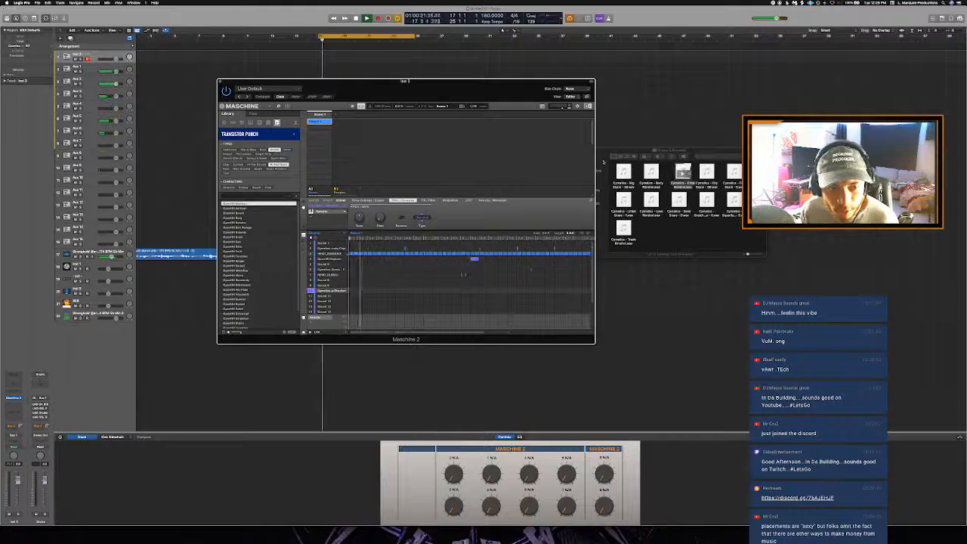
Step: Open the Cymatics kit's Percussion folder and audition its first samples one after another against the playing loop
drag(605, 155, 629, 156)
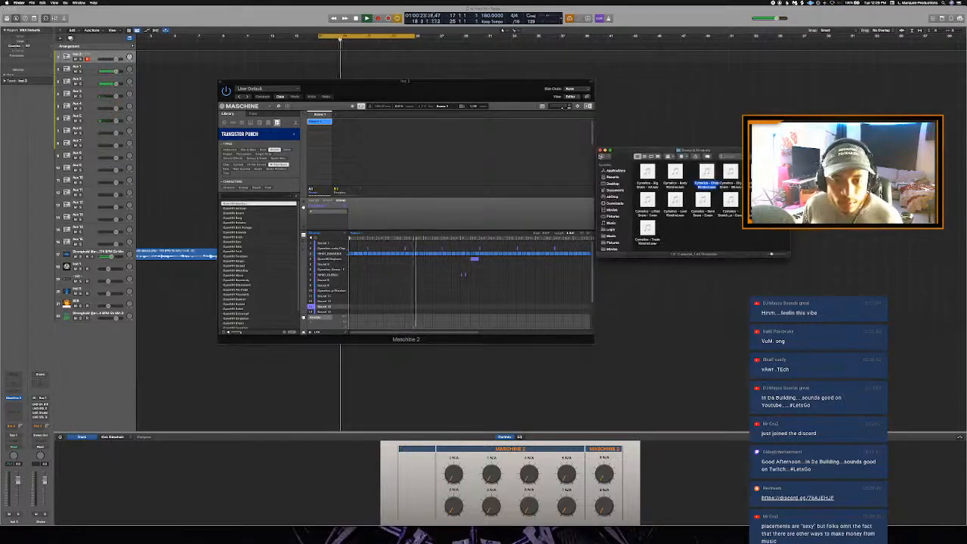
click(602, 156)
click(647, 199)
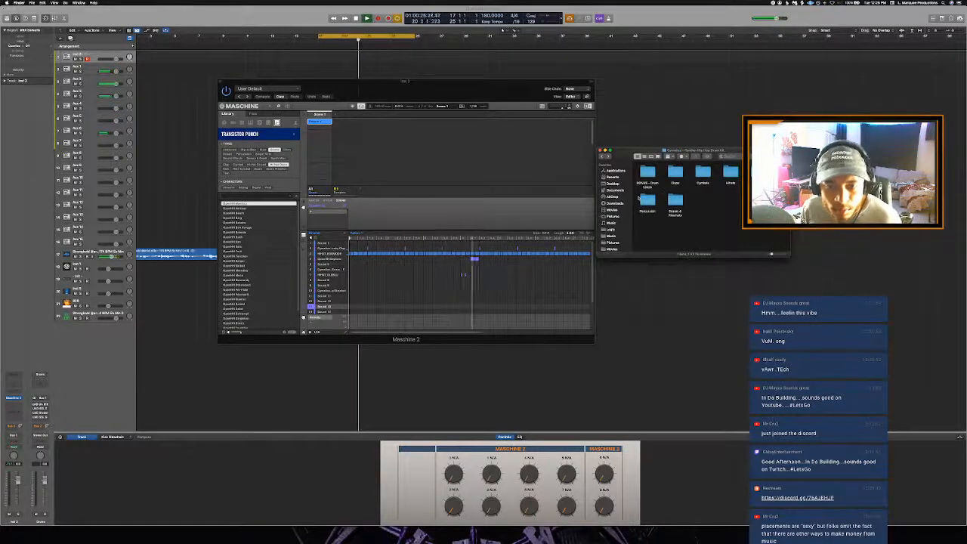
double_click(645, 199)
click(647, 172)
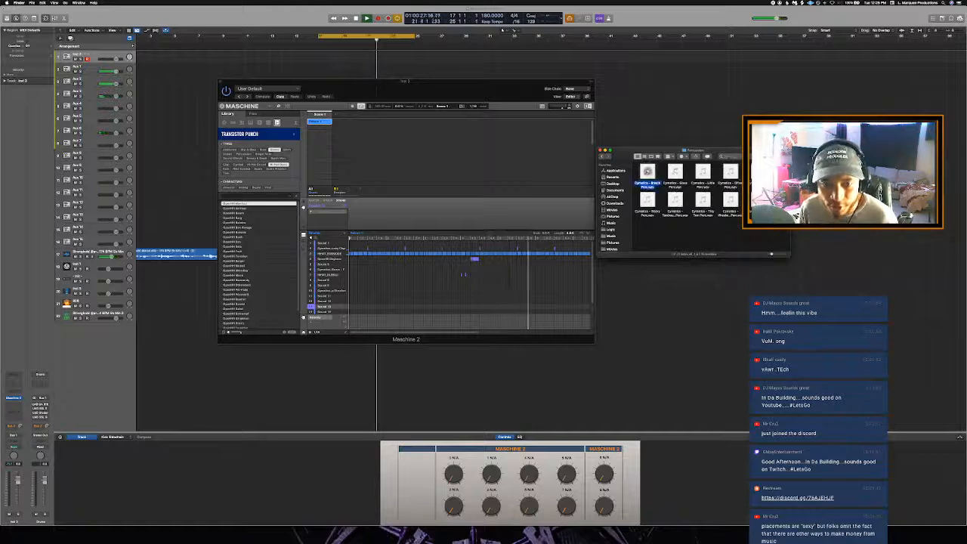
click(677, 172)
click(703, 172)
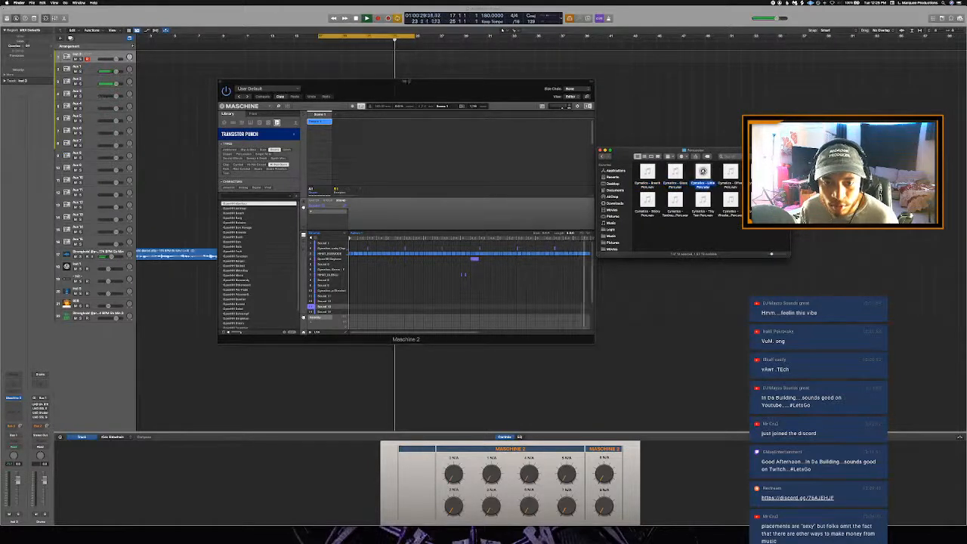
click(736, 173)
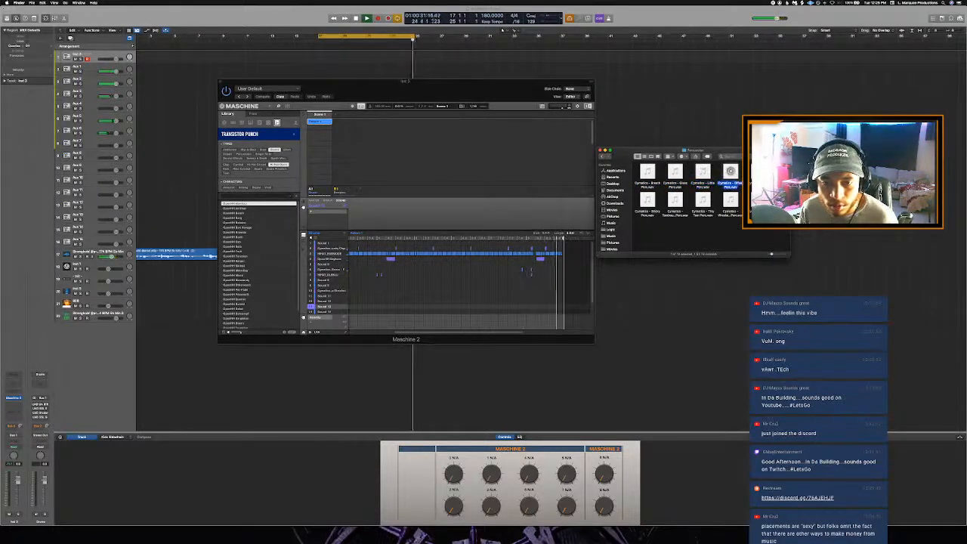
click(759, 173)
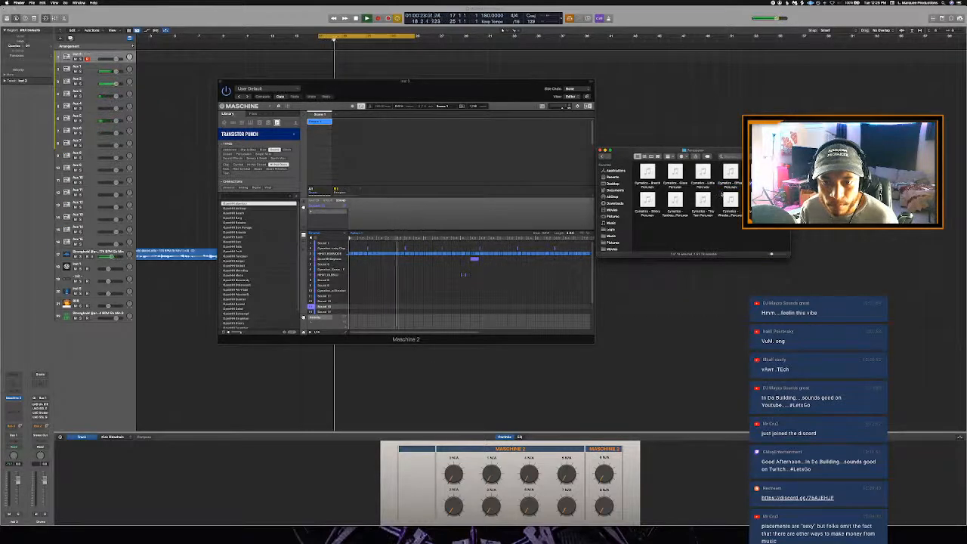
Step: Load a Cymatics percussion sample onto Maschine's Sound 13 slot and record hits with it, replaying the end of the looped section
drag(758, 173, 333, 306)
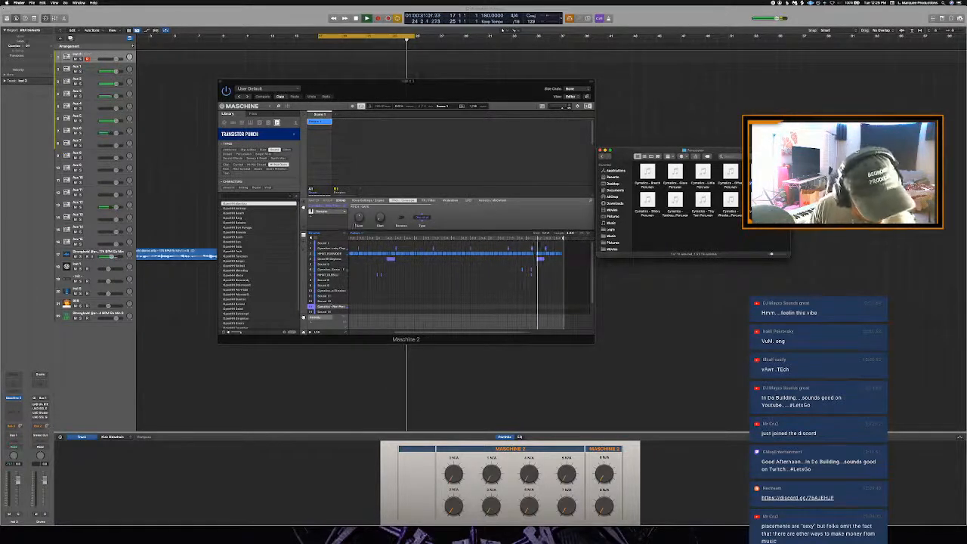
click(379, 44)
click(379, 42)
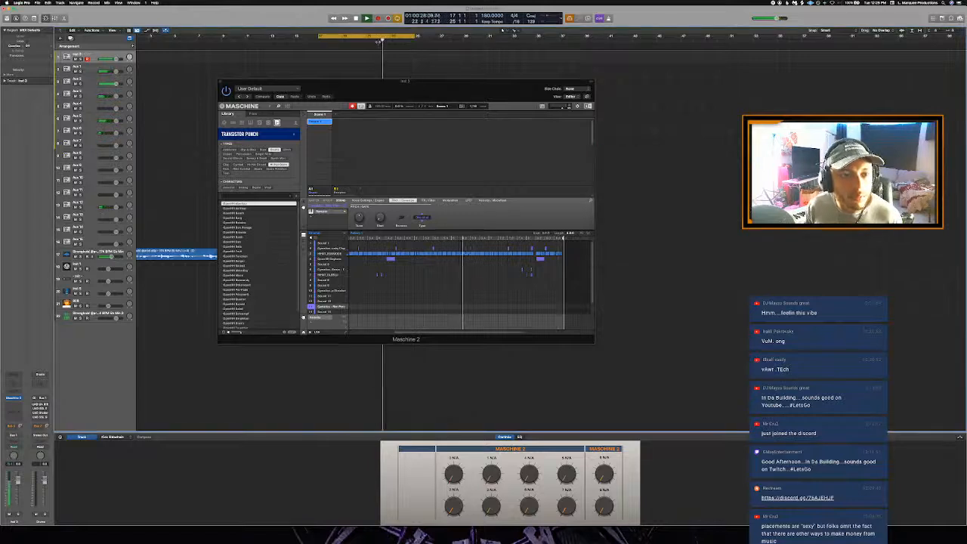
click(379, 42)
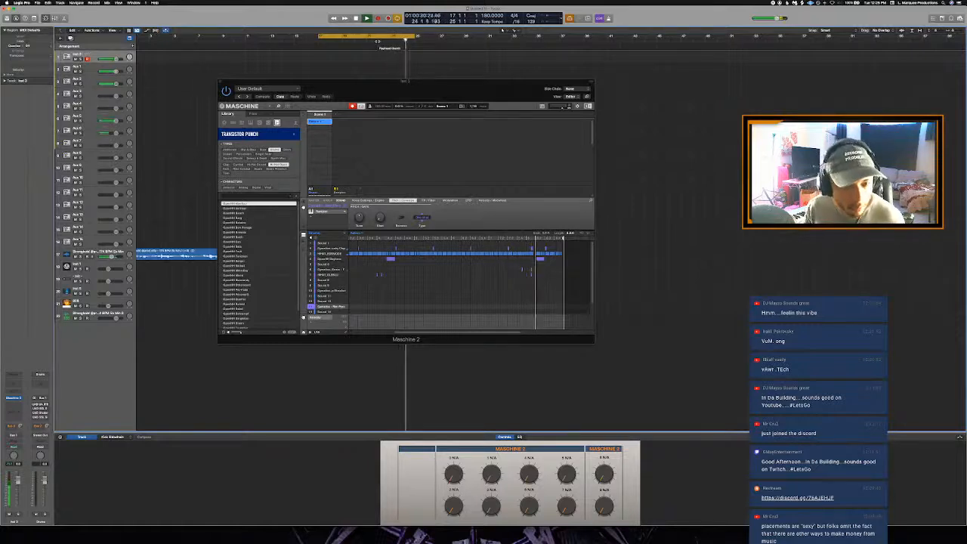
click(367, 42)
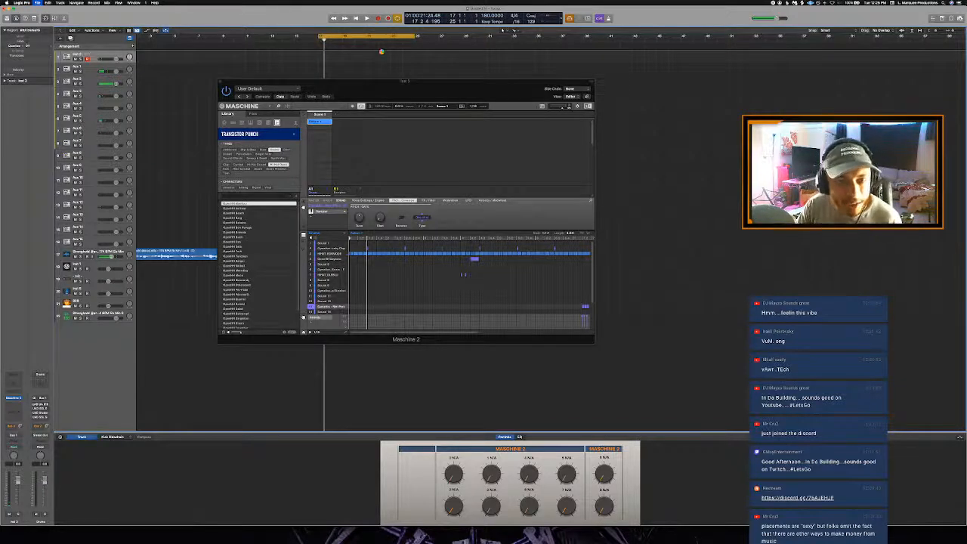
Step: Save the project as "Great Year" in the Logic folder
key(super+s)
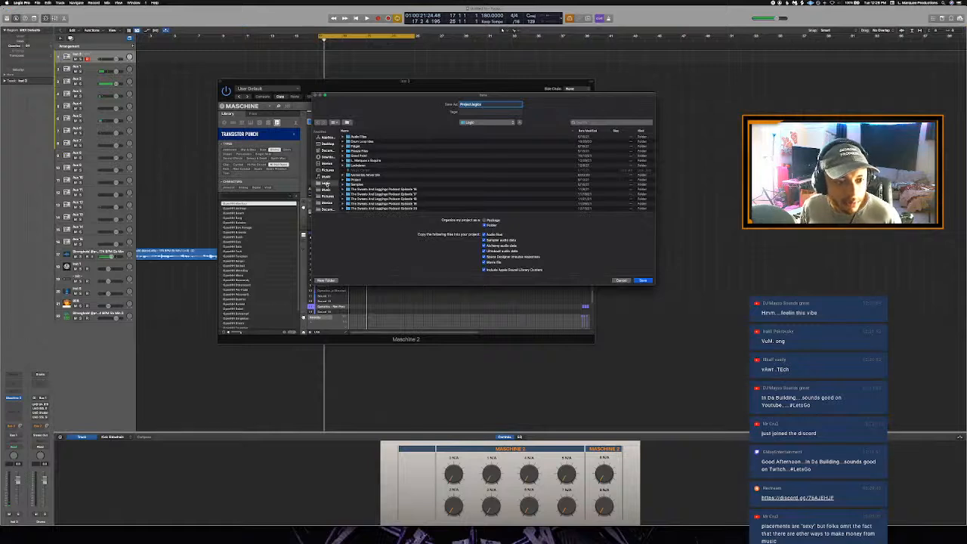
click(326, 183)
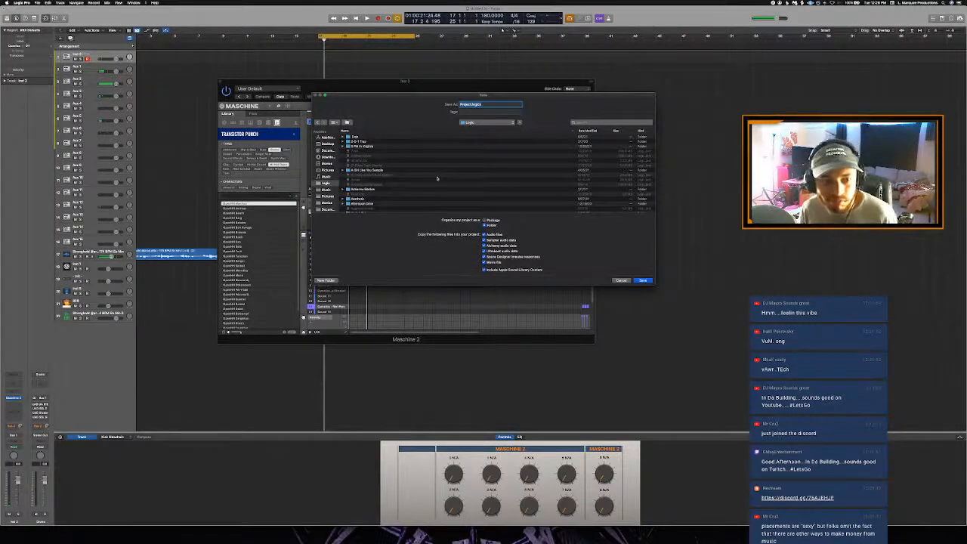
scroll(437, 178, down, 5)
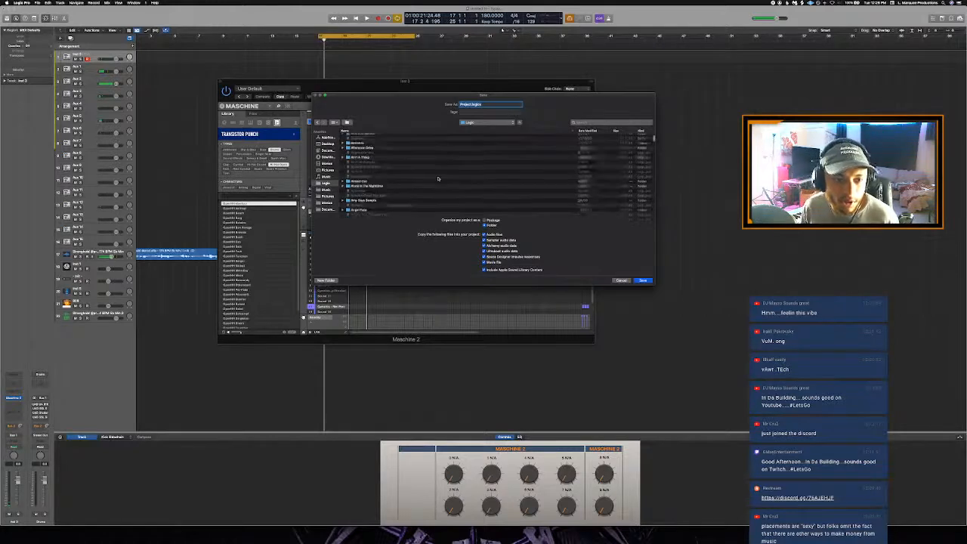
scroll(437, 178, down, 3)
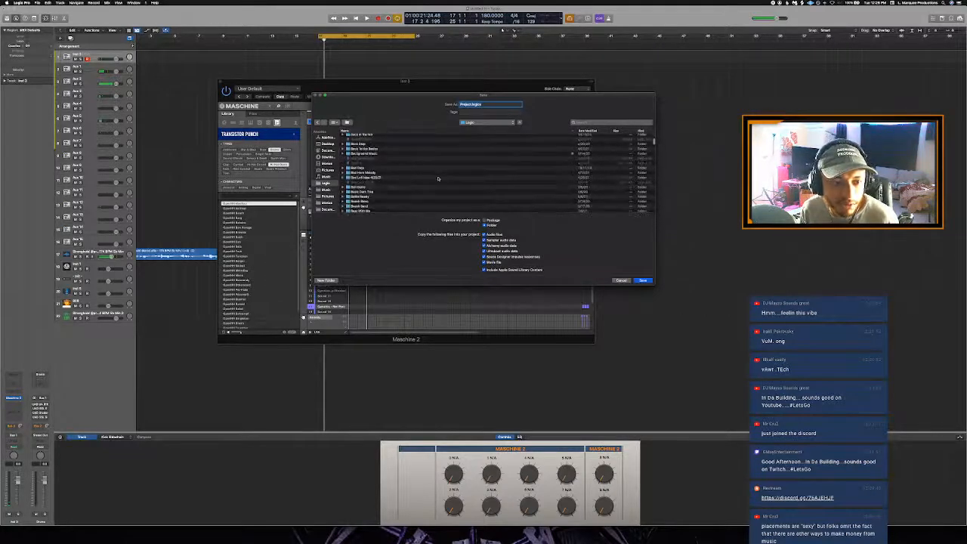
scroll(438, 178, down, 3)
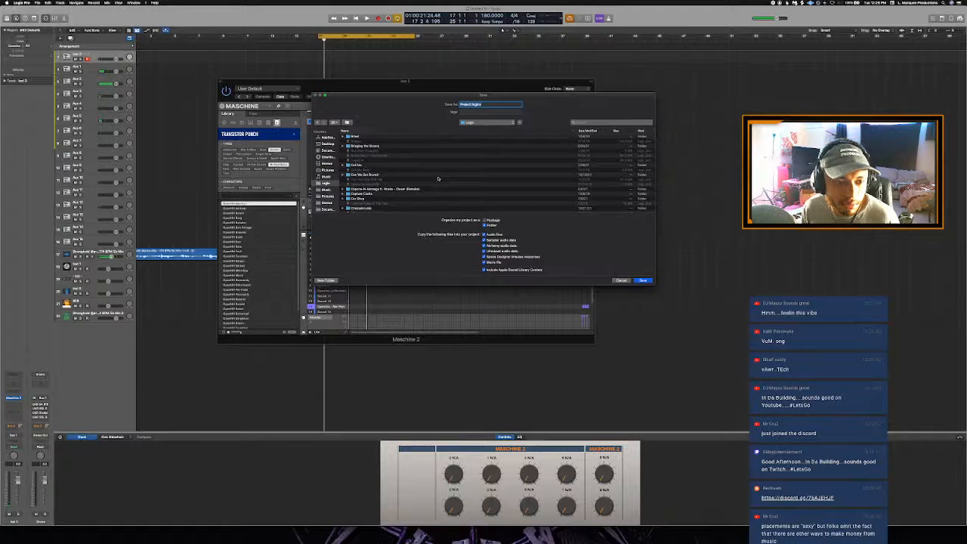
scroll(437, 178, up, 3)
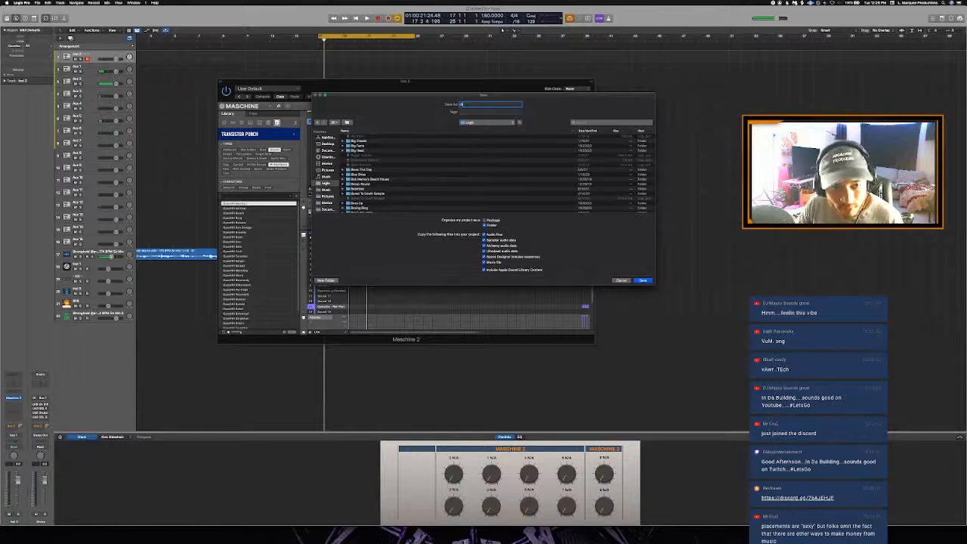
text(Great Year)
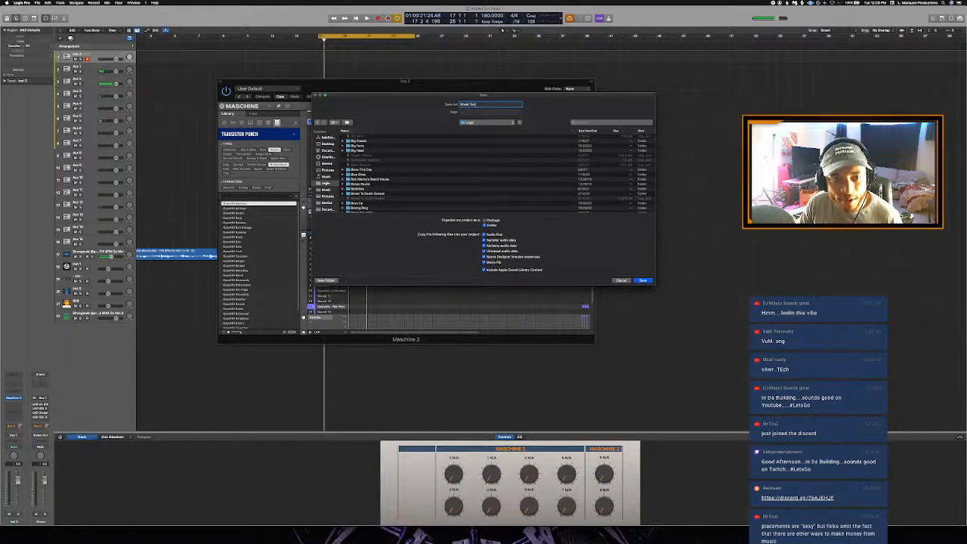
key(Return)
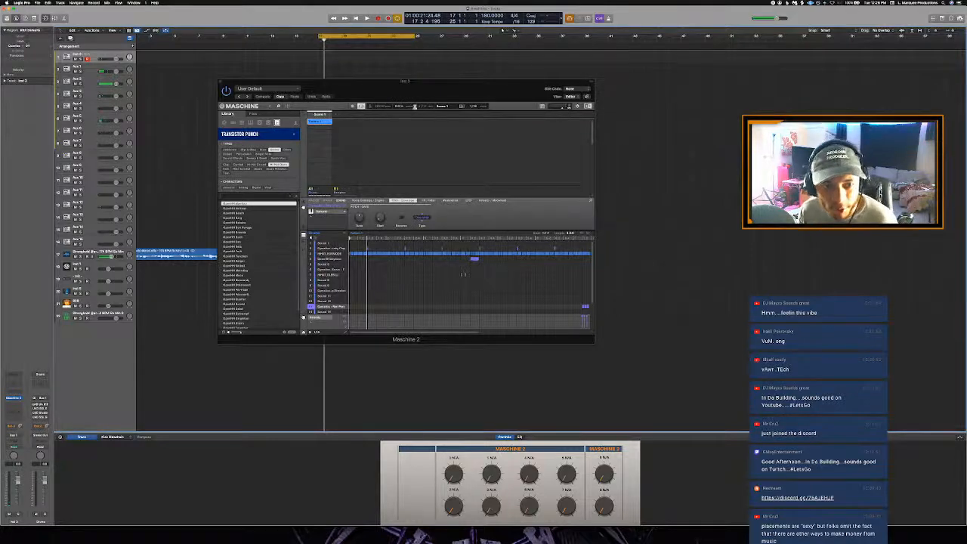
Step: Bring the Finder sample window back up and return from Percussion to the Cymatics kit's main folder
key(ctrl+Up)
click(899, 83)
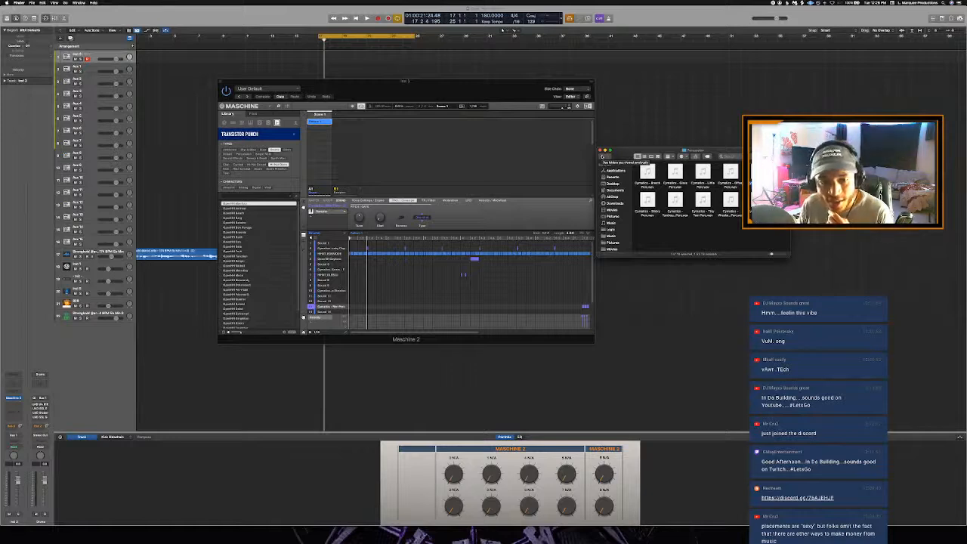
click(602, 156)
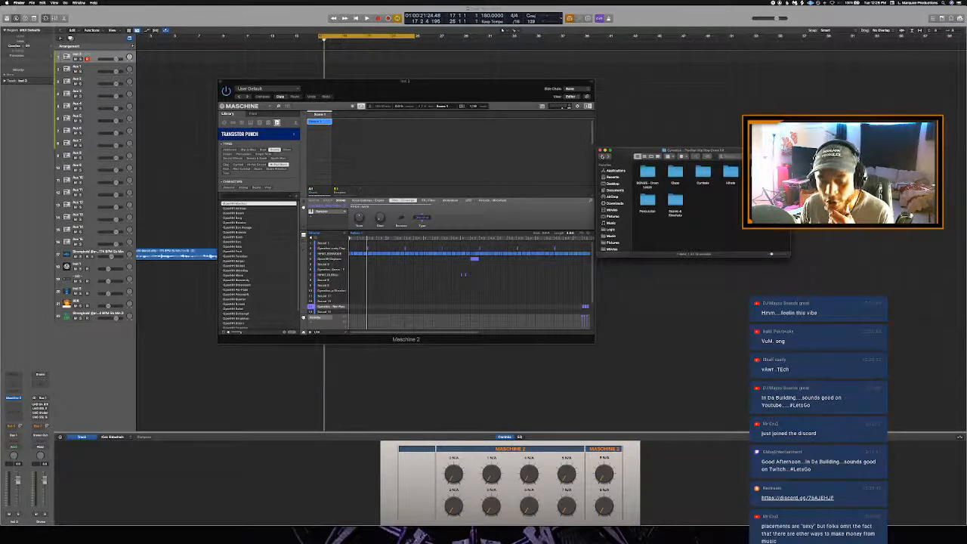
click(498, 94)
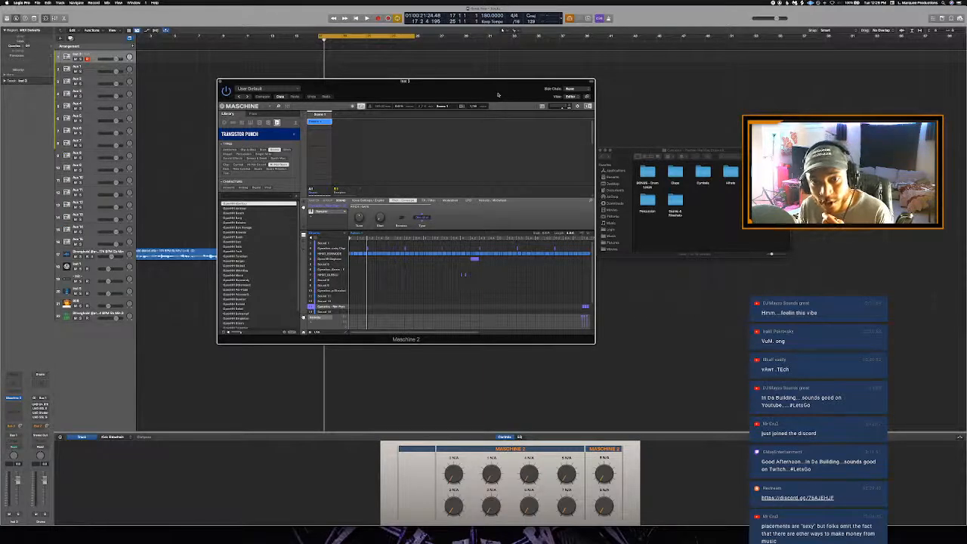
click(713, 198)
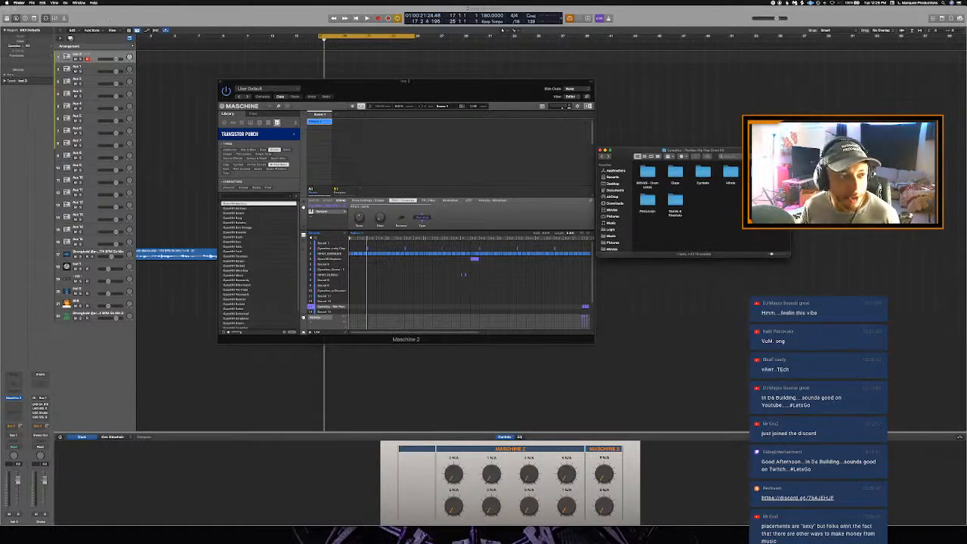
Step: Rename the saved project and its folder to "Easy Breeze"
click(109, 20)
click(38, 3)
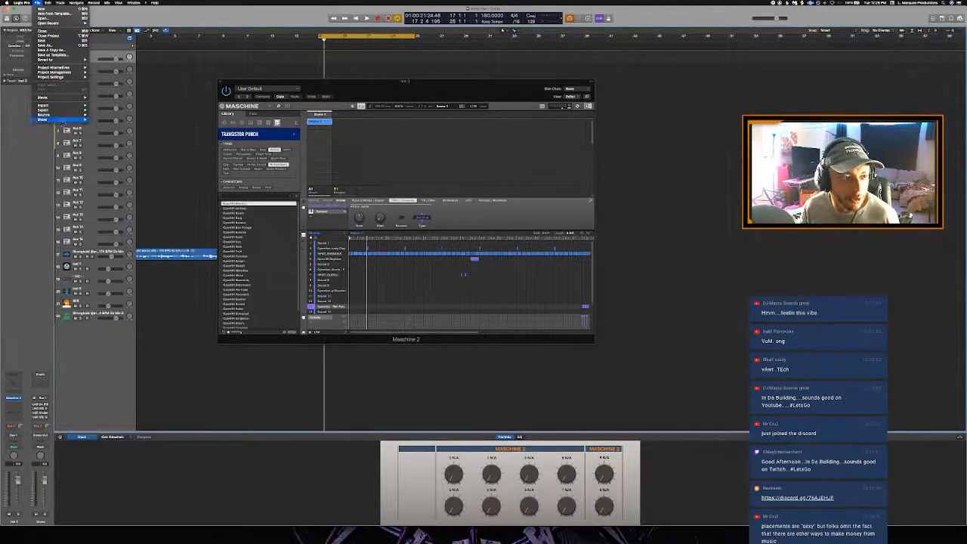
mouse_move(57, 68)
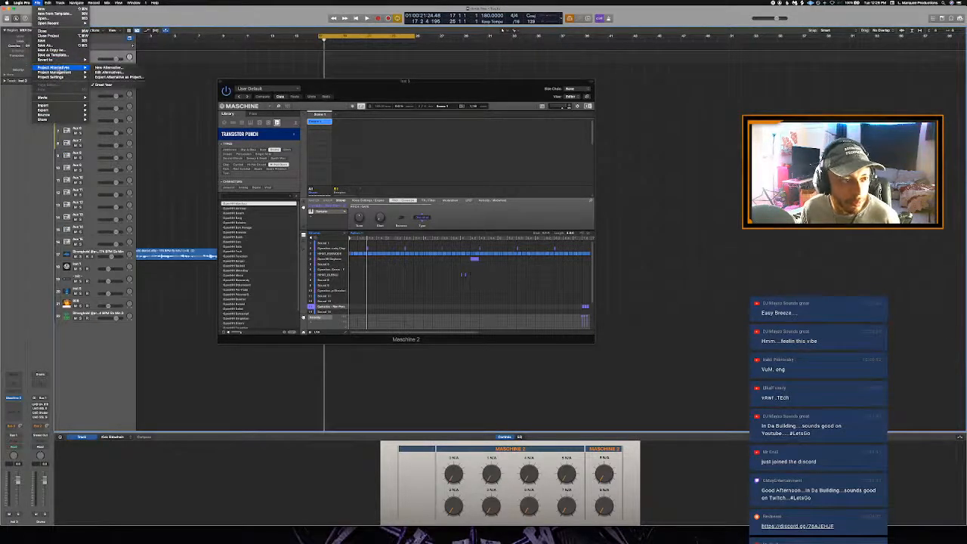
click(106, 81)
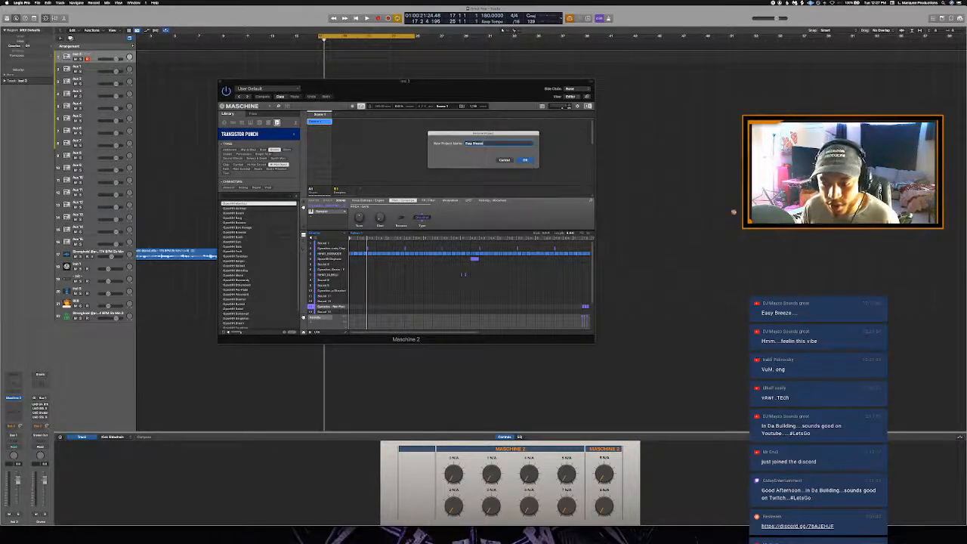
key(Return)
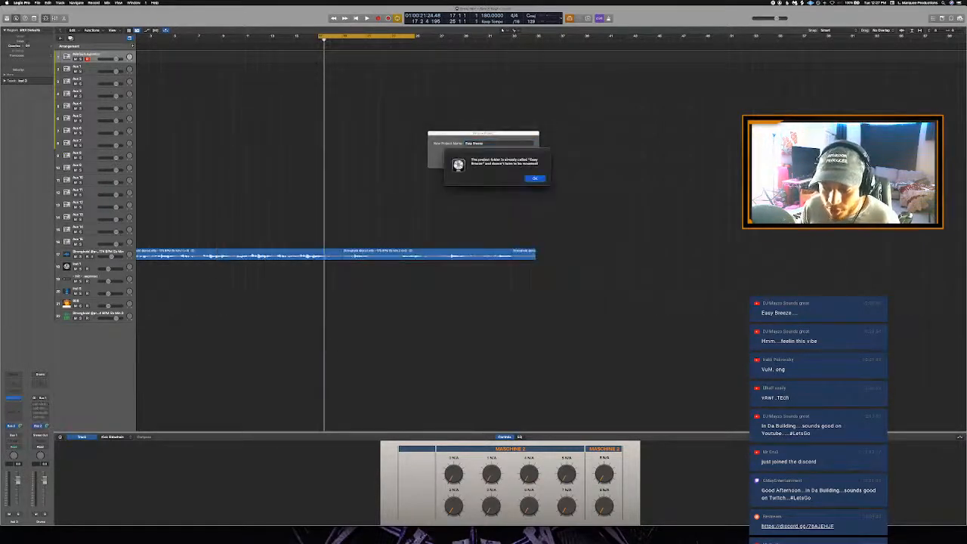
key(super+Tab)
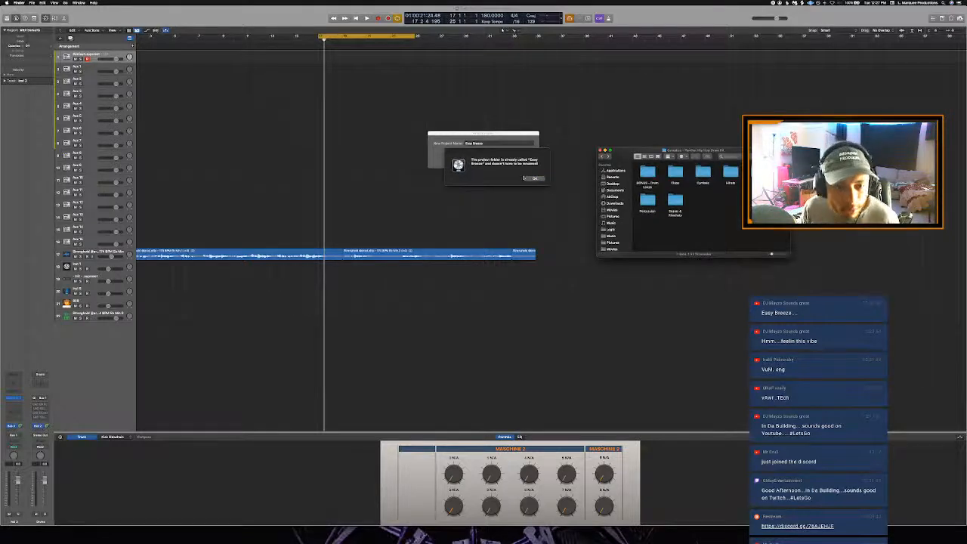
click(532, 179)
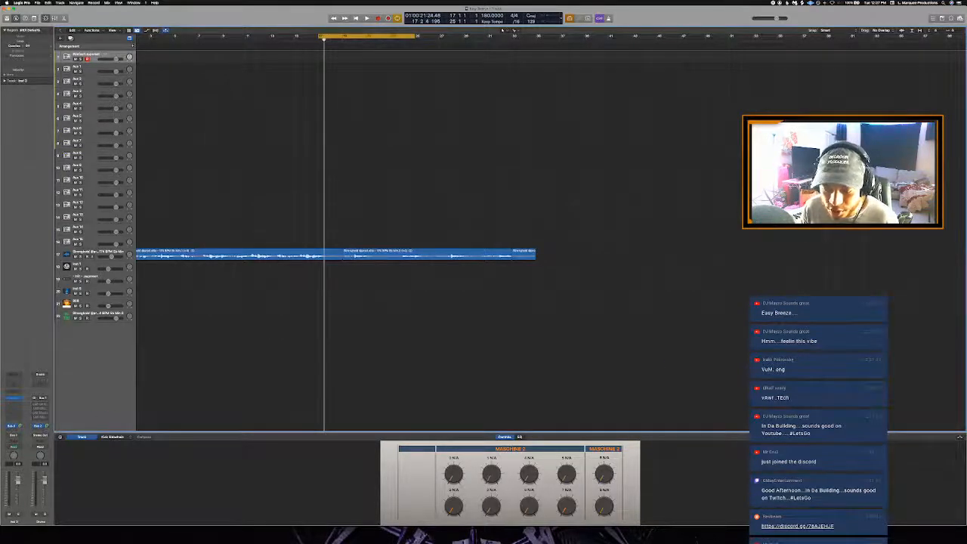
Step: Reopen the Maschine 2 instrument window on its track and start playback of the looped section
key(super+Tab)
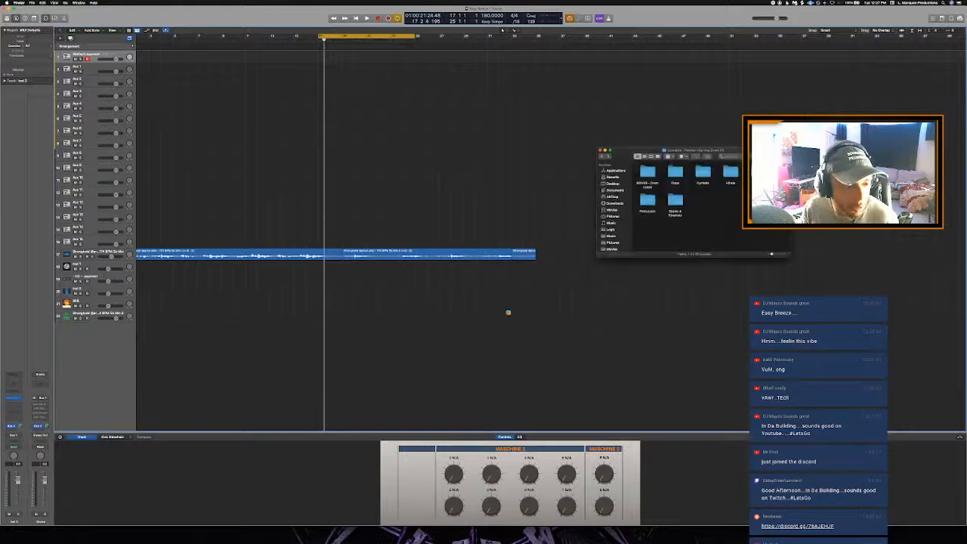
click(294, 316)
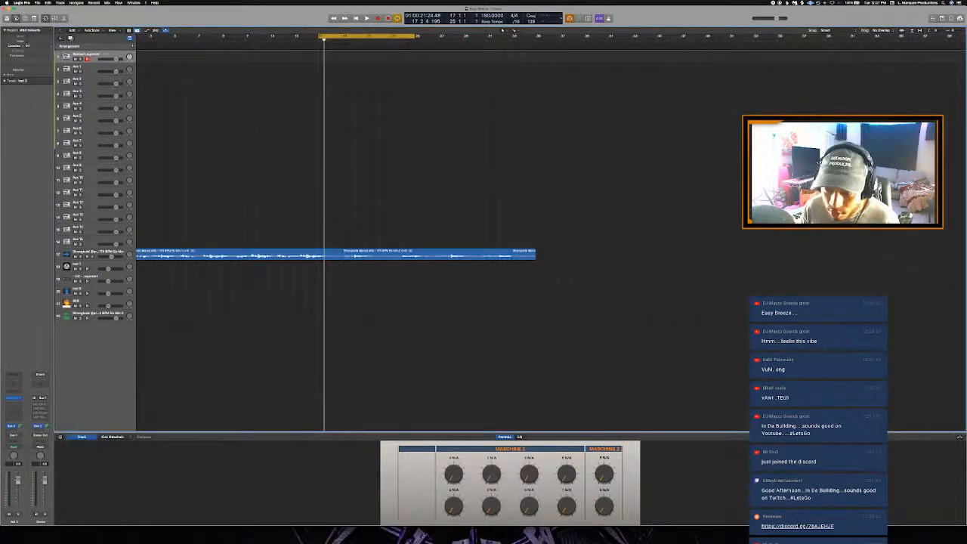
key(super+Tab)
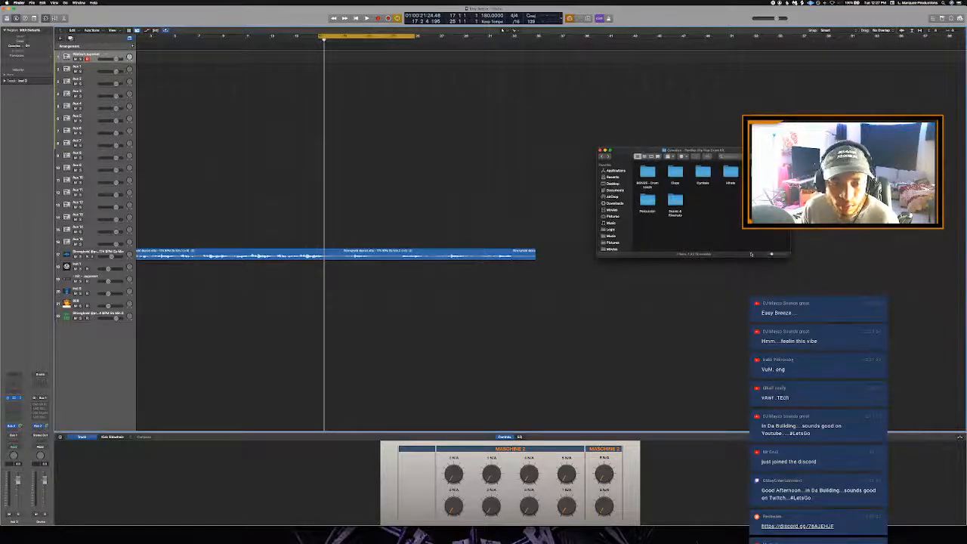
click(13, 397)
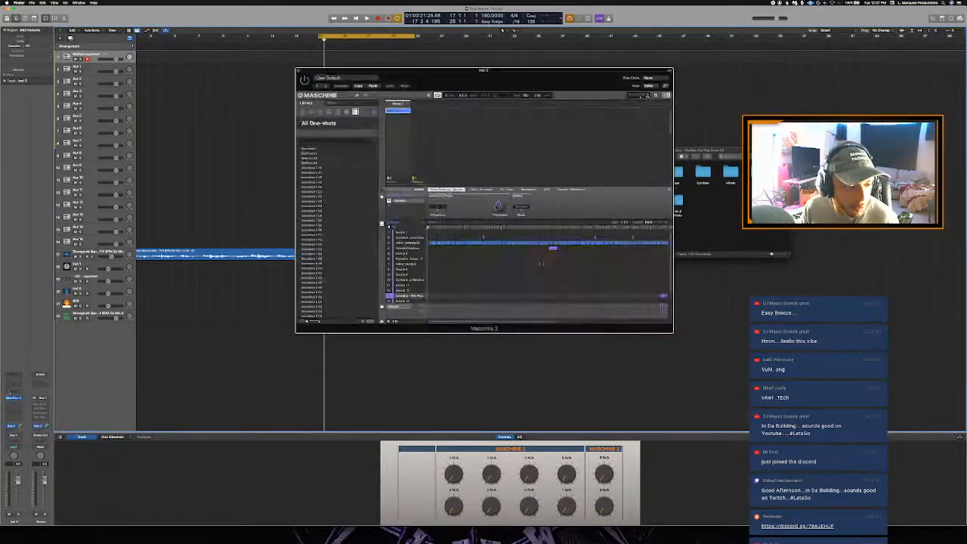
click(524, 329)
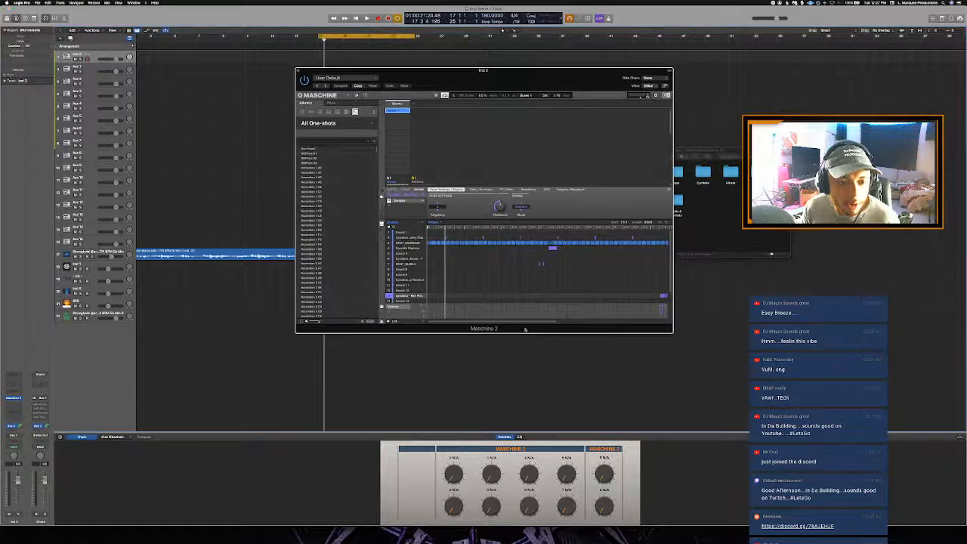
key(space)
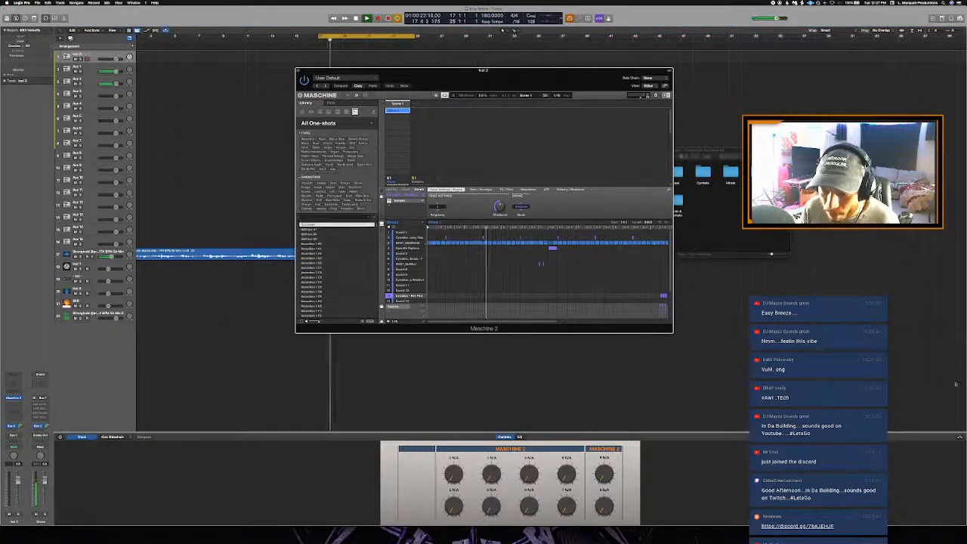
Step: Bring the Finder window beside Maschine, open the kit's Percussion folder and audition its samples against the loop
key(super+Tab)
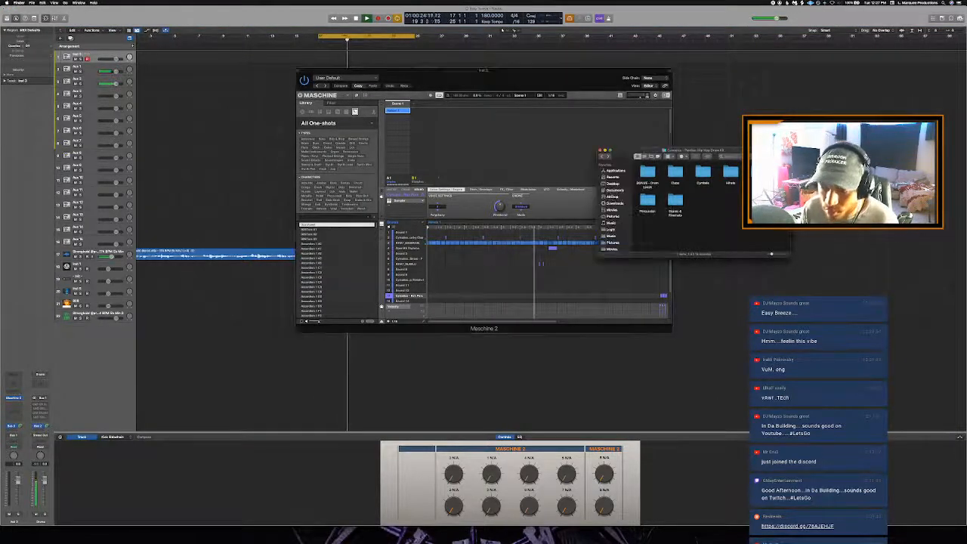
drag(637, 153, 665, 145)
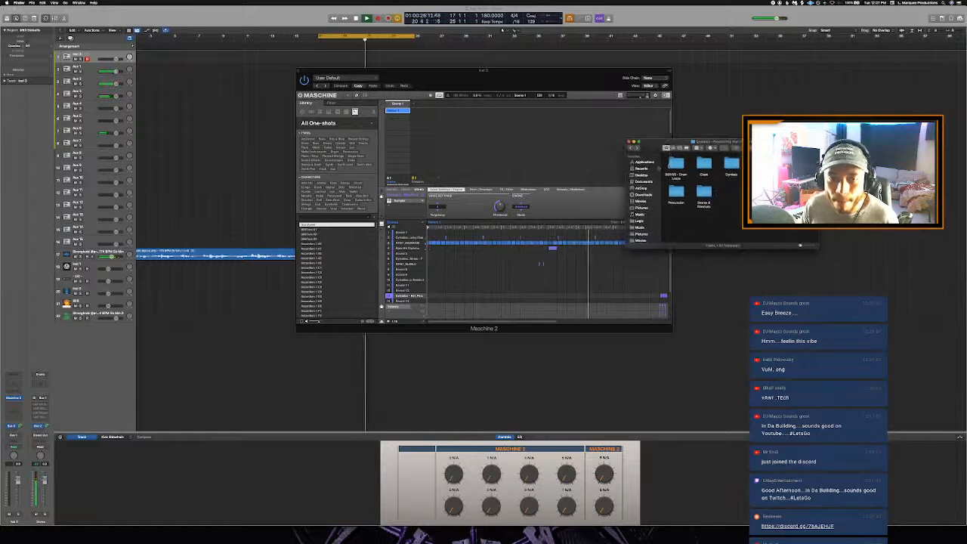
click(674, 194)
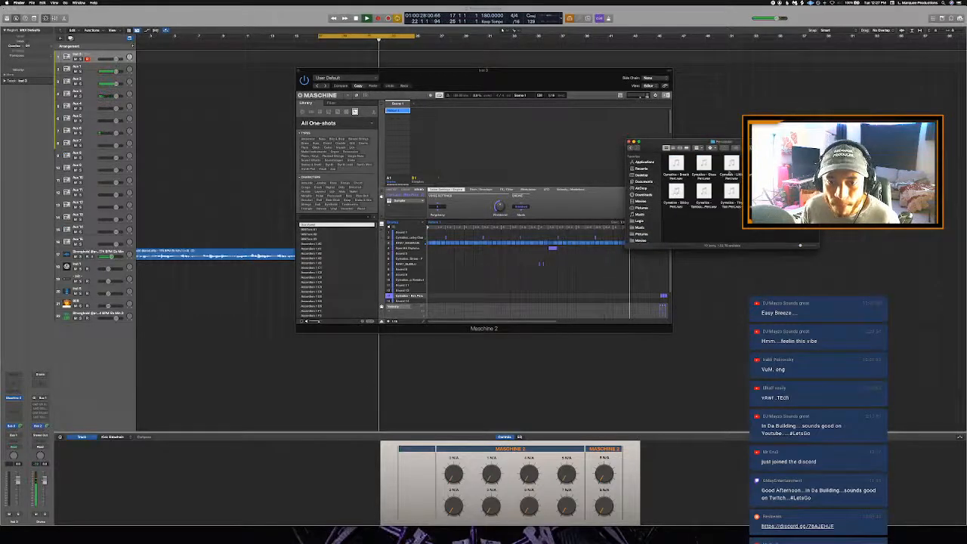
click(705, 163)
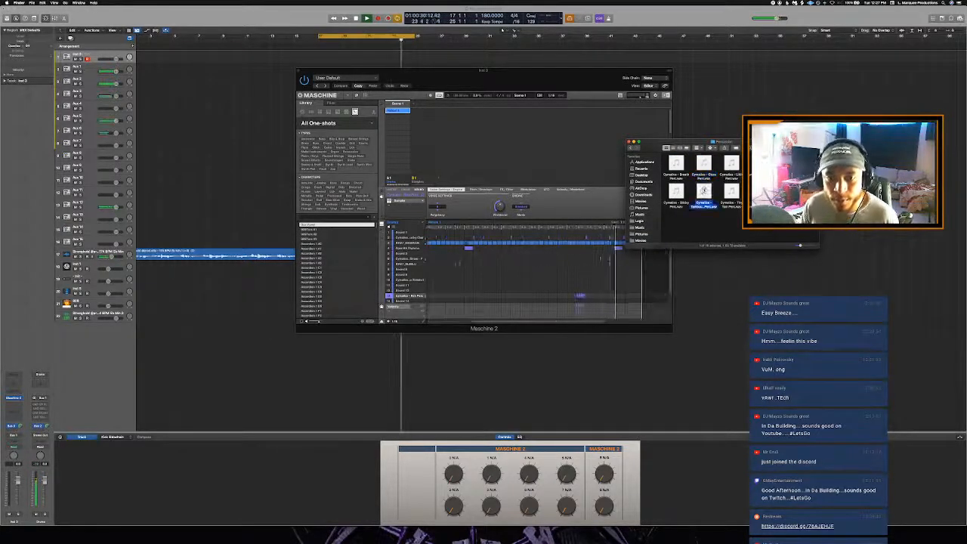
click(676, 191)
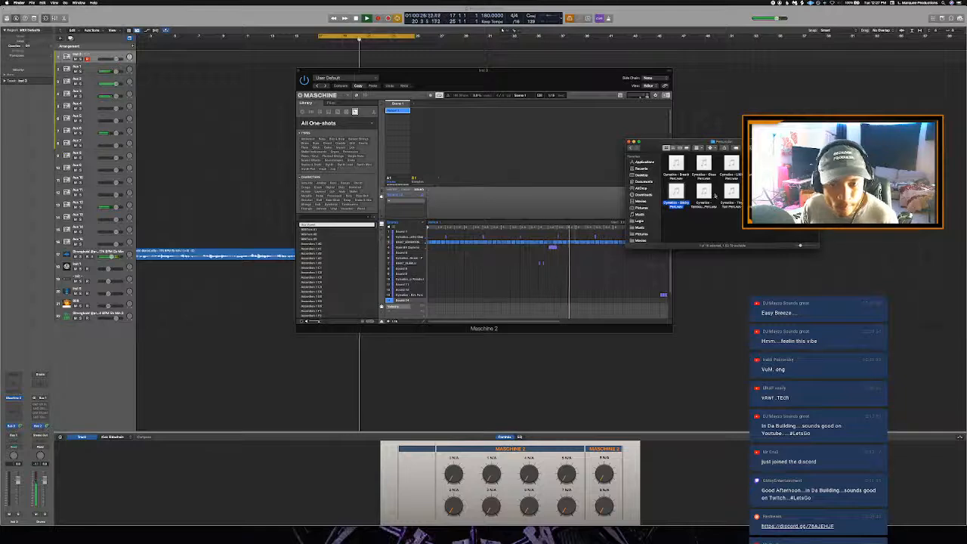
Step: Load a Cymatics percussion sample onto Maschine's Sound 14 slot, then replace it with another sample from the same folder
drag(713, 194, 401, 290)
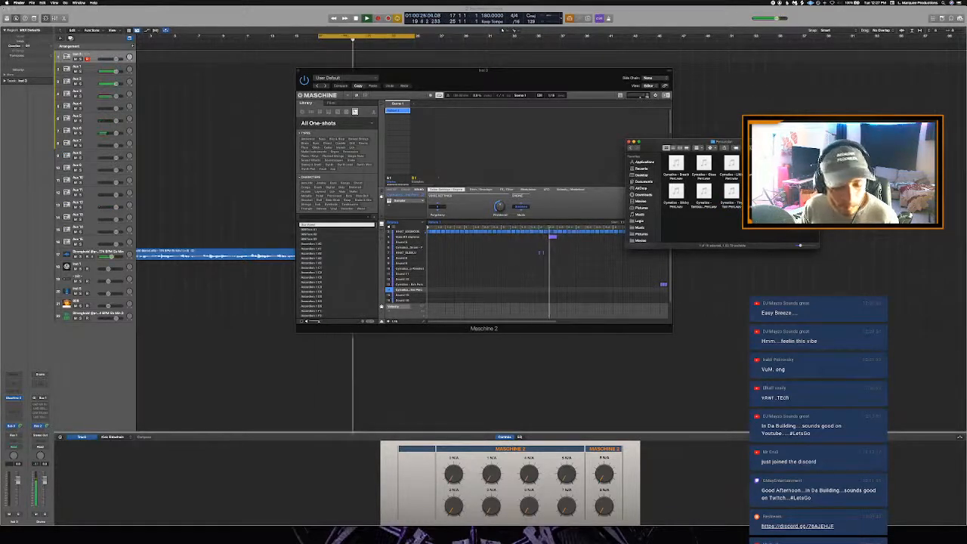
drag(761, 191, 434, 287)
click(468, 215)
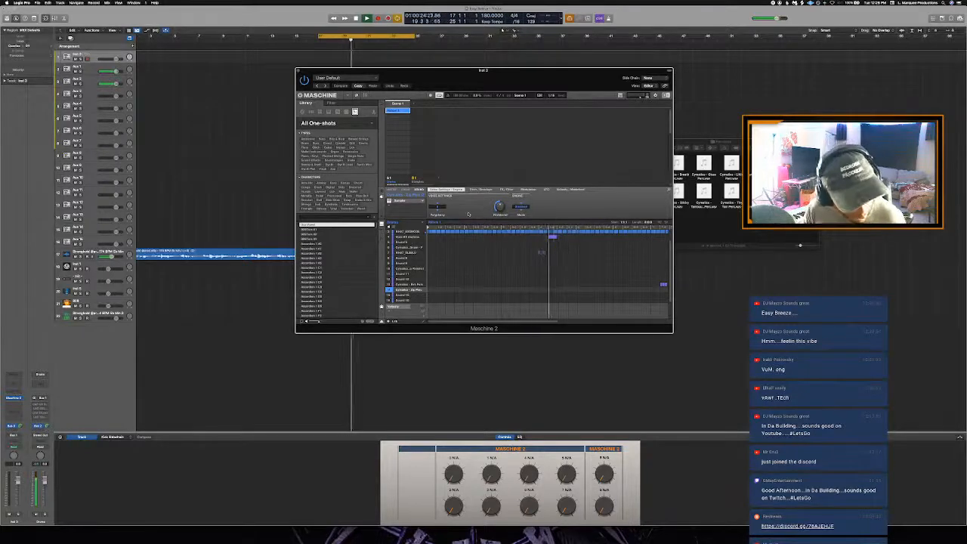
Step: Restart the looped playback and add a hit of the newly loaded percussion sample on Sound 14 in the Maschine pattern
click(423, 54)
key(space)
key(space)
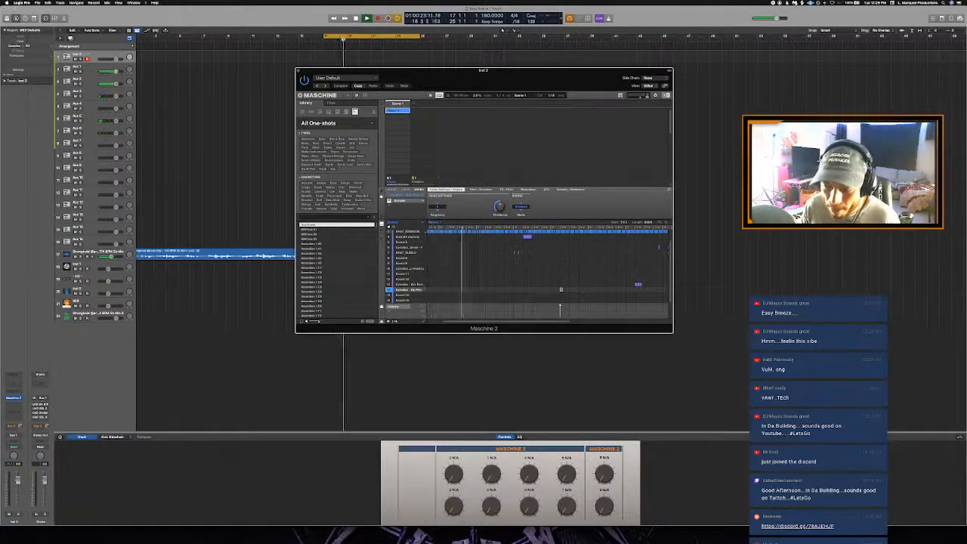
Step: Switch to Finder, return to the Drum Samples folder and open the drum kit subfolder containing the PG LOP 808 samples
key(super+Tab)
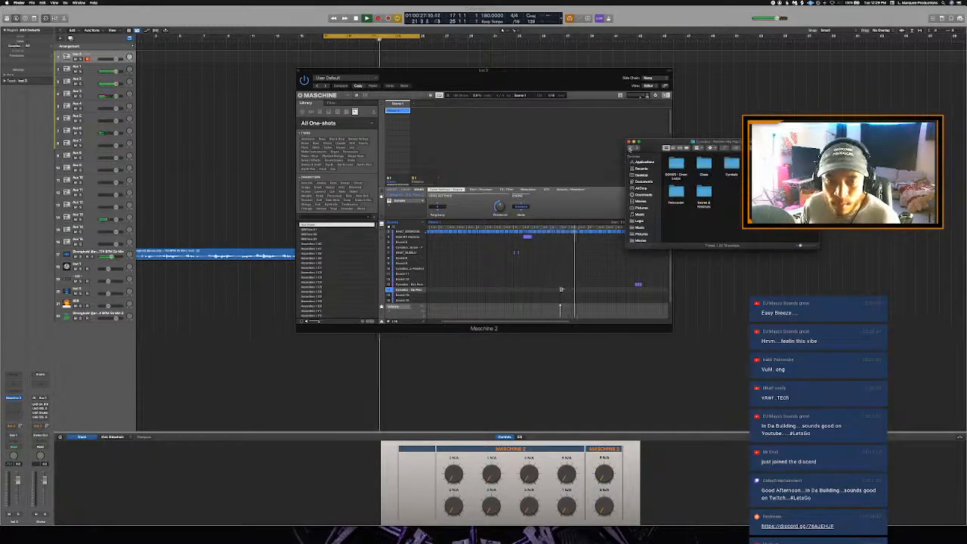
click(630, 149)
click(638, 149)
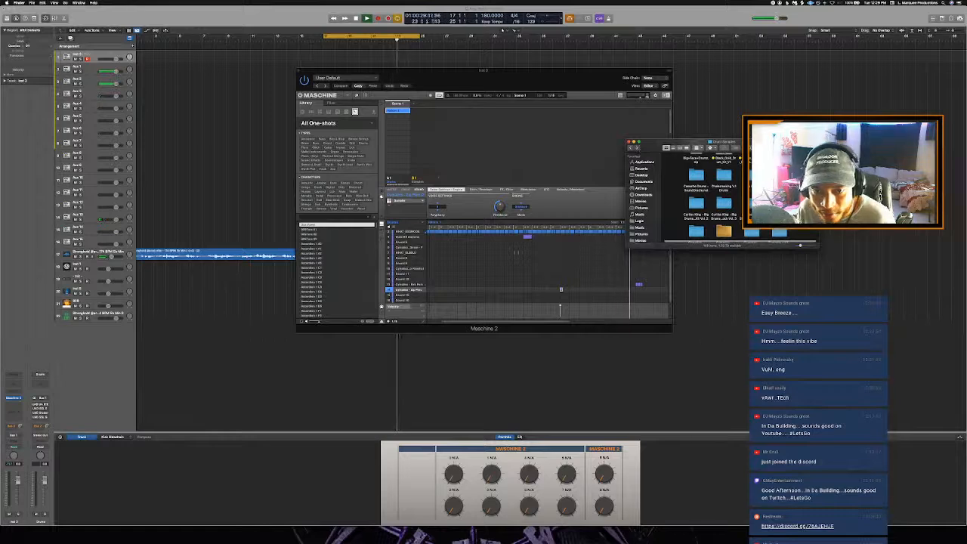
scroll(709, 200, down, 5)
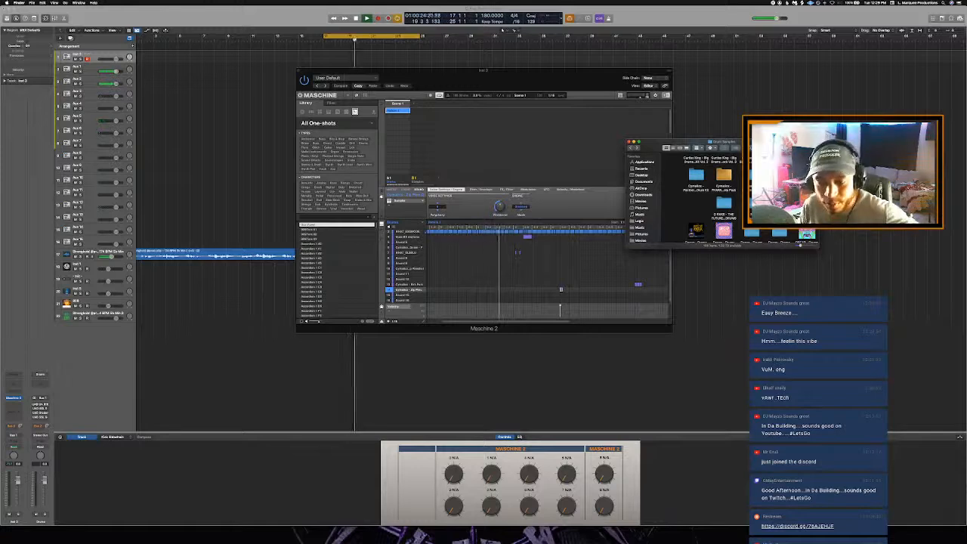
scroll(721, 196, down, 3)
scroll(722, 196, down, 5)
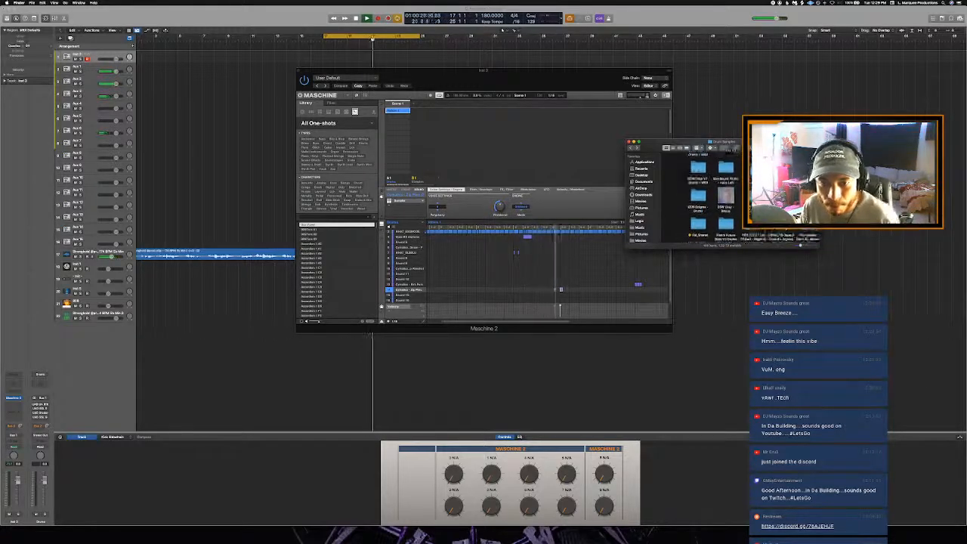
scroll(722, 197, down, 1)
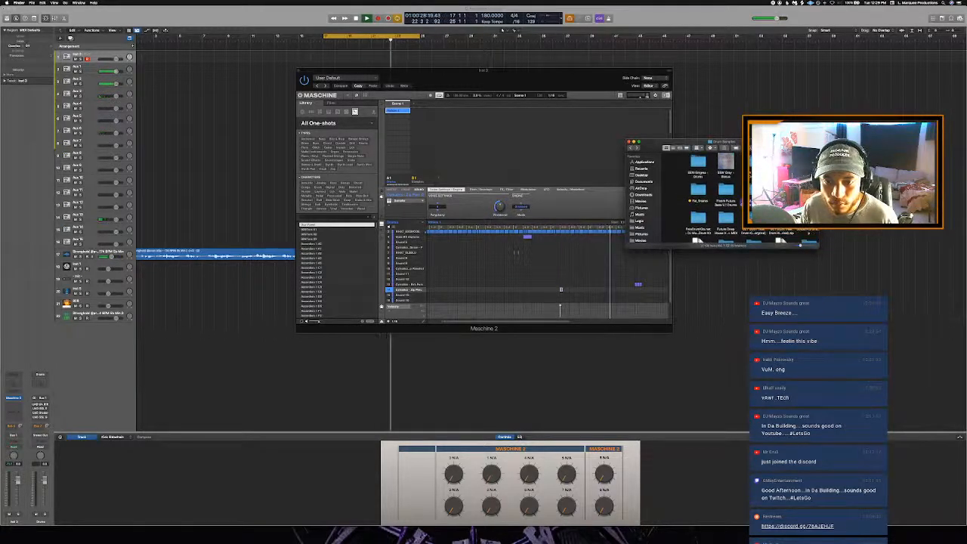
double_click(699, 190)
double_click(704, 191)
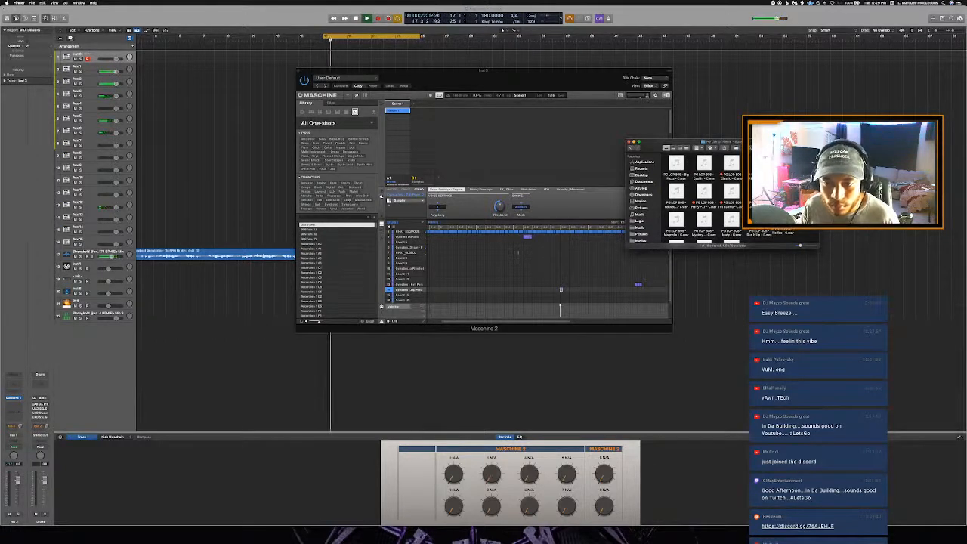
Step: Audition several 808 samples against the loop and load "PG LOP 808 - I'm Scared - C" onto a new Quick Sampler (Optimized) track in Logic Pro
click(732, 192)
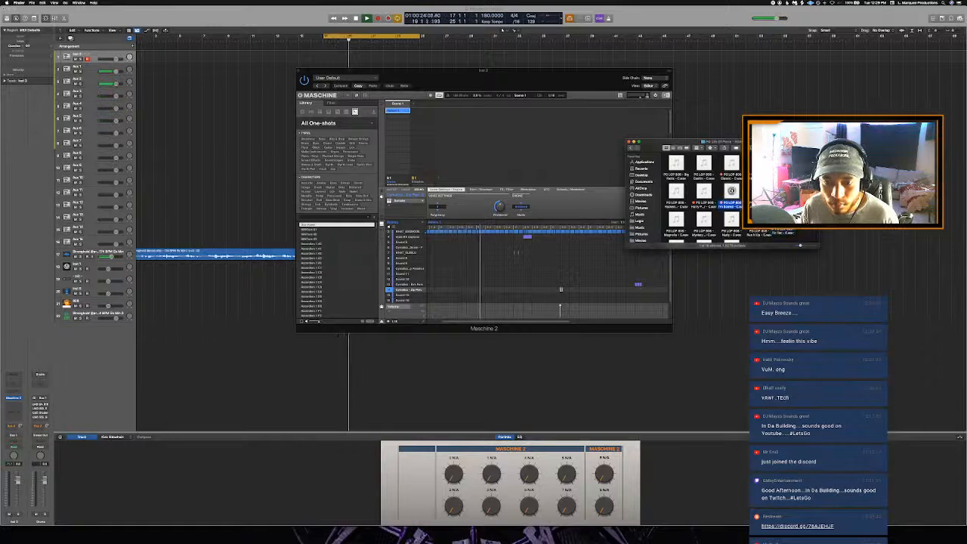
click(704, 191)
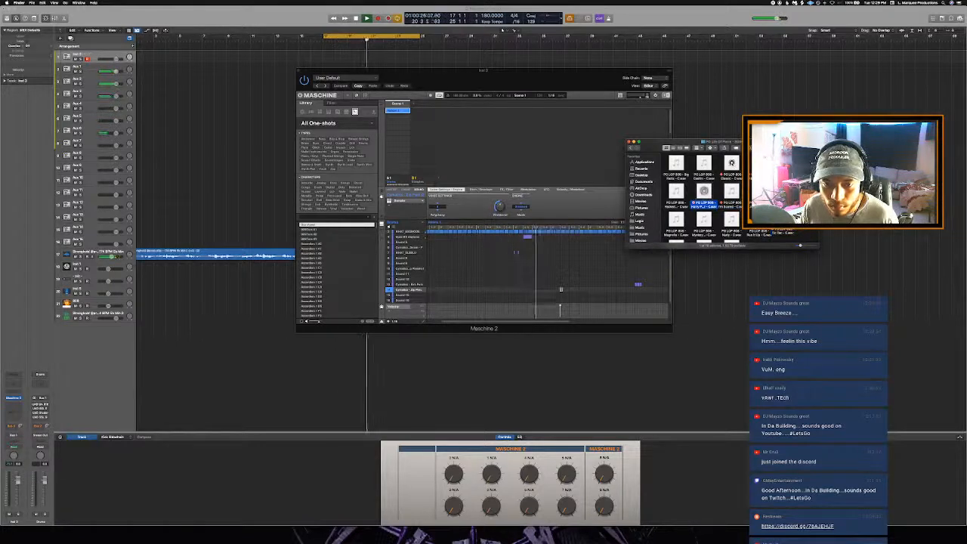
click(732, 164)
click(677, 163)
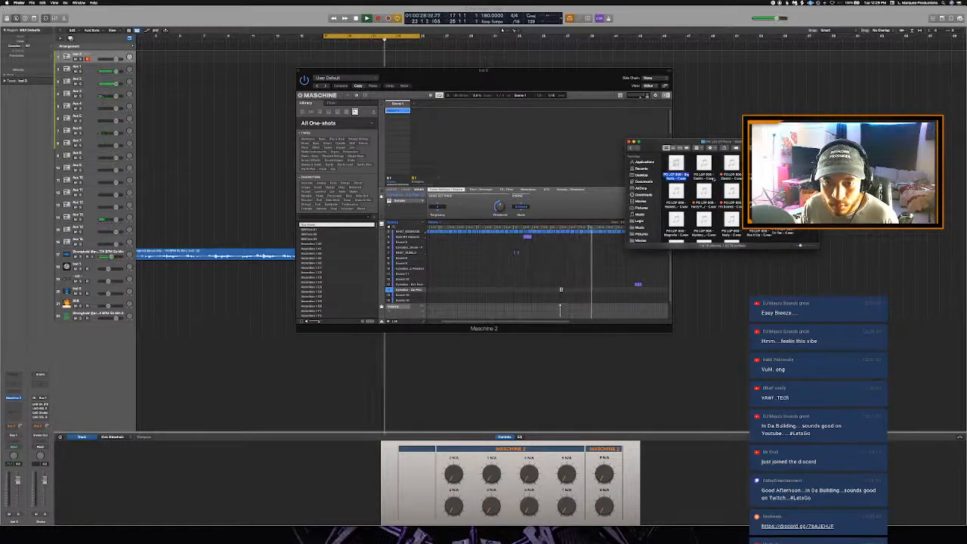
click(731, 191)
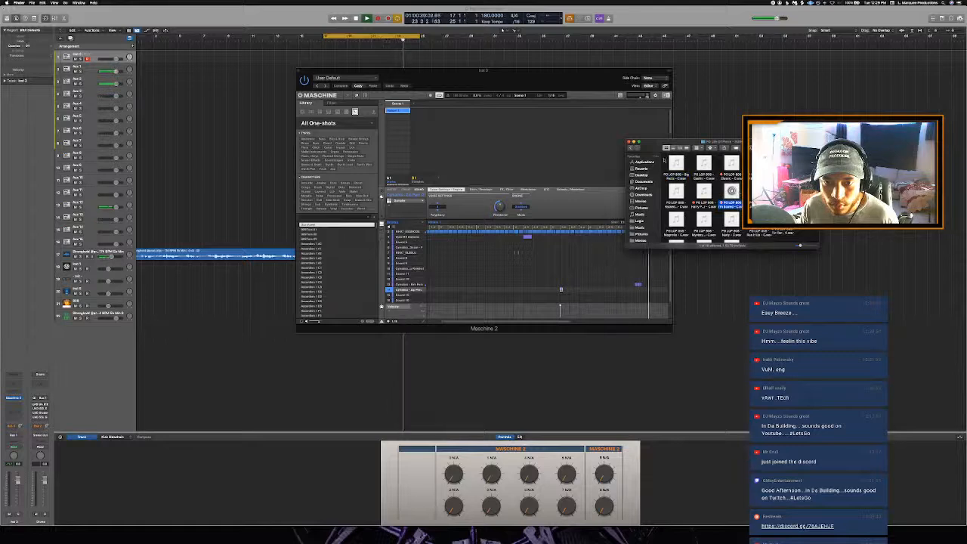
drag(731, 191, 113, 341)
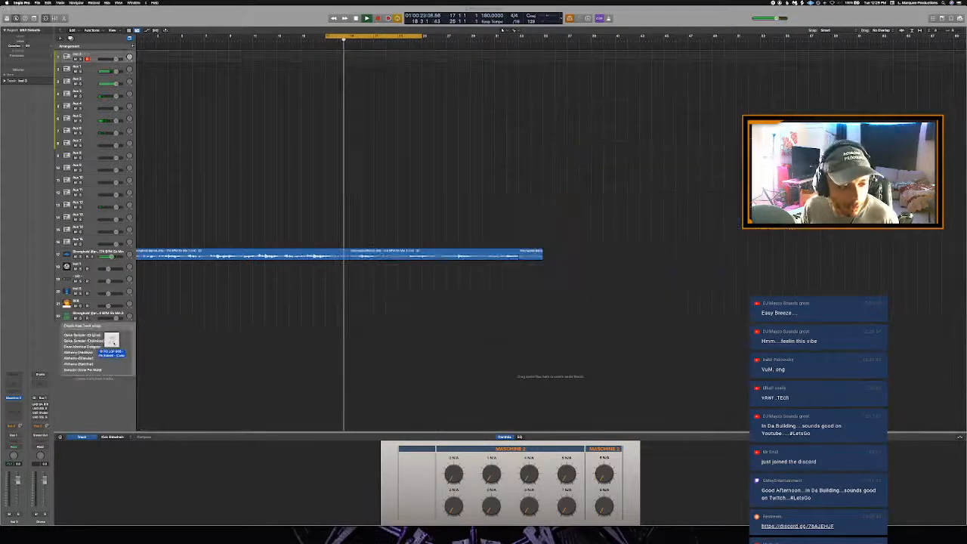
click(113, 341)
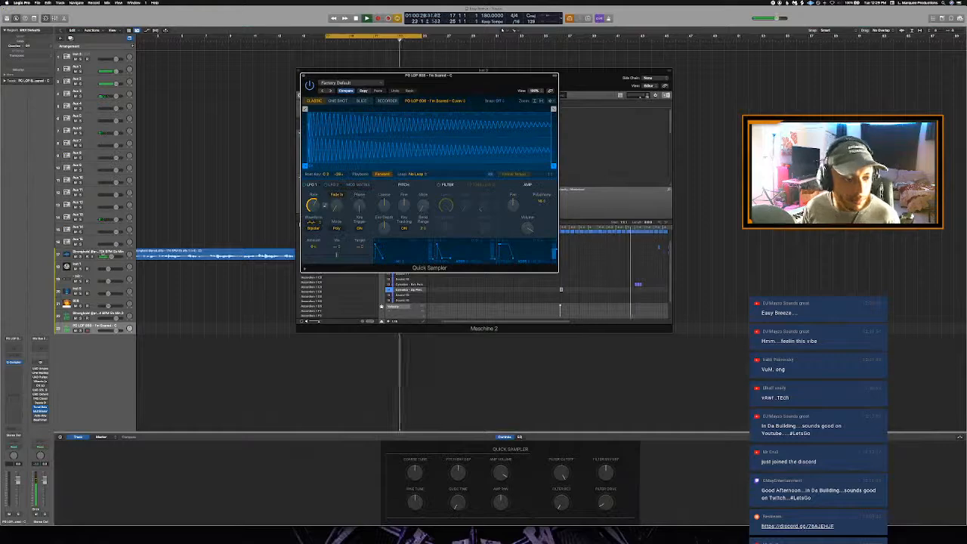
Step: Detect the playing Stronghold loop's key with Auto-Key on the stereo output, and set the 808 Quick Sampler's polyphony to Mono
click(102, 254)
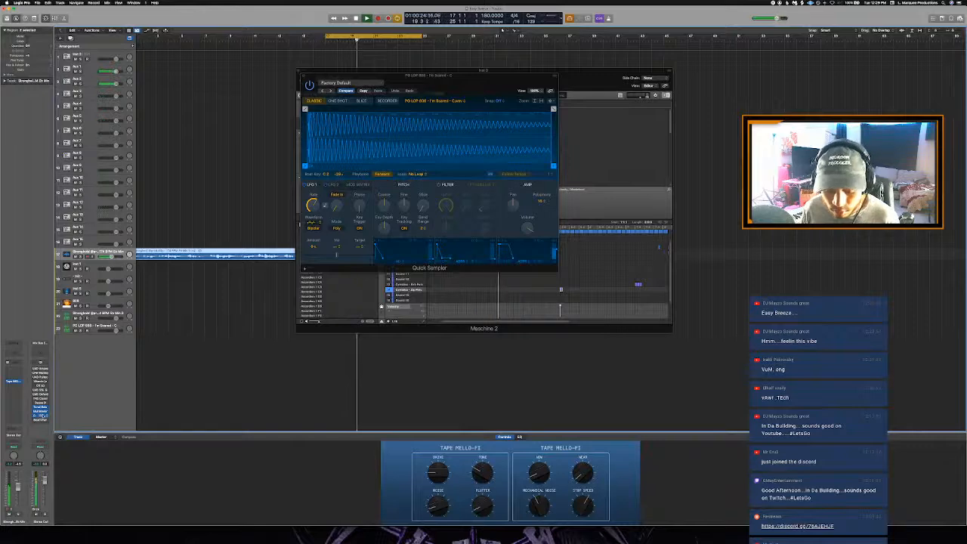
click(41, 417)
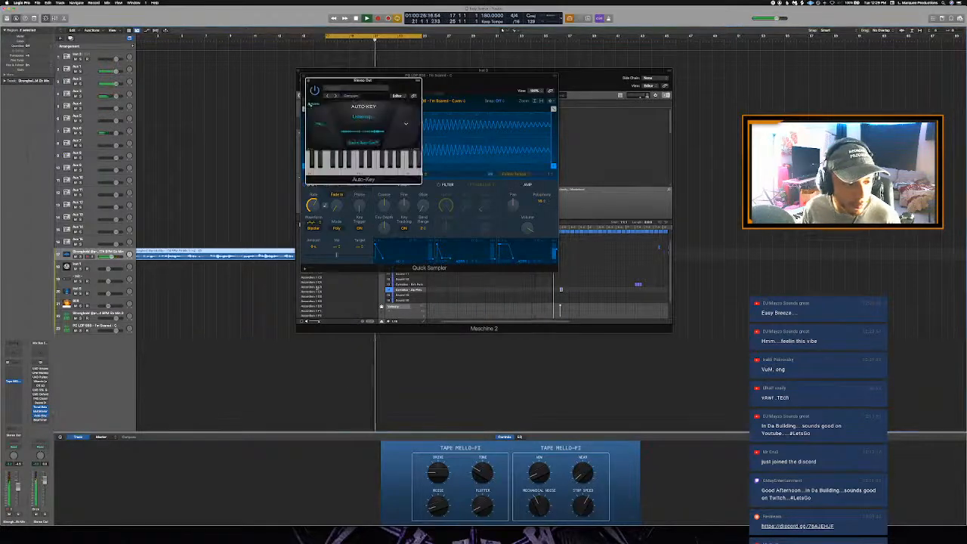
drag(501, 80, 649, 88)
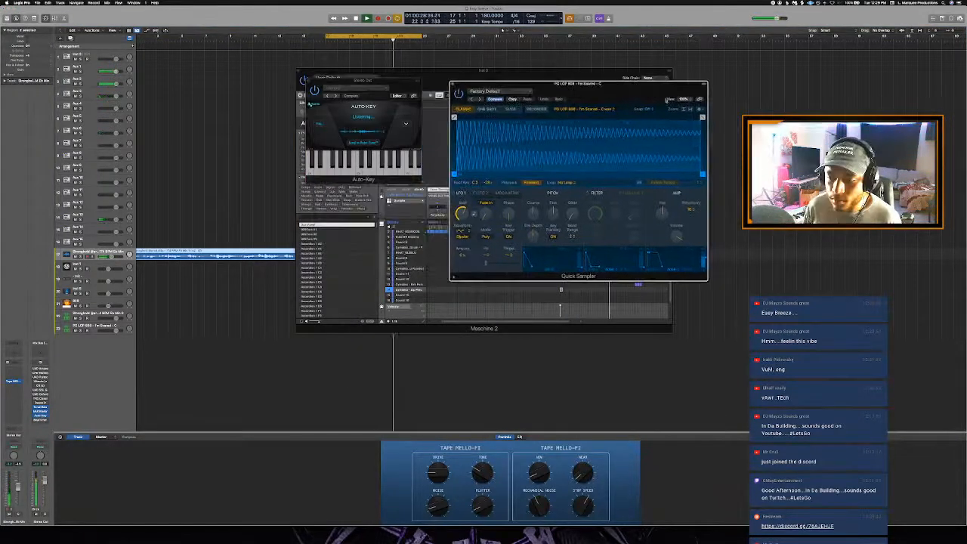
click(690, 209)
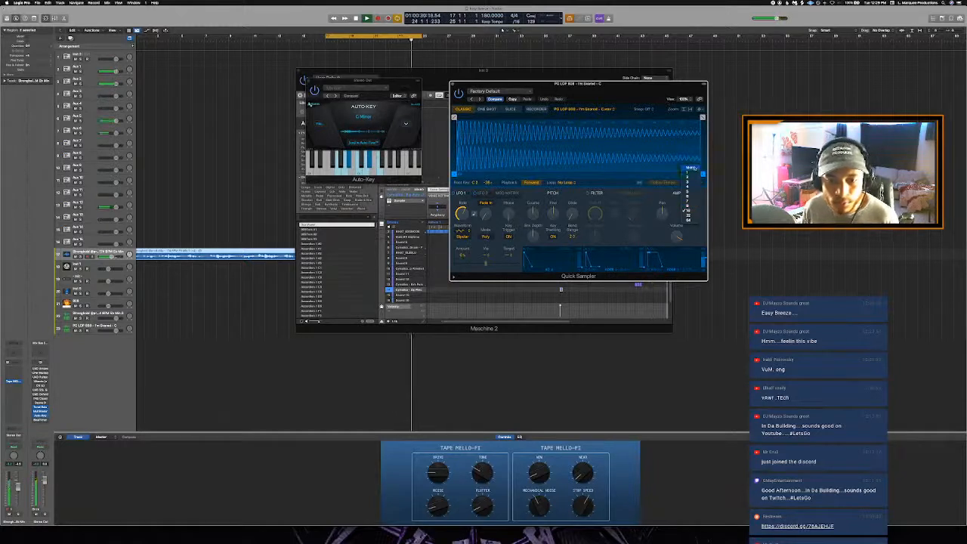
click(692, 167)
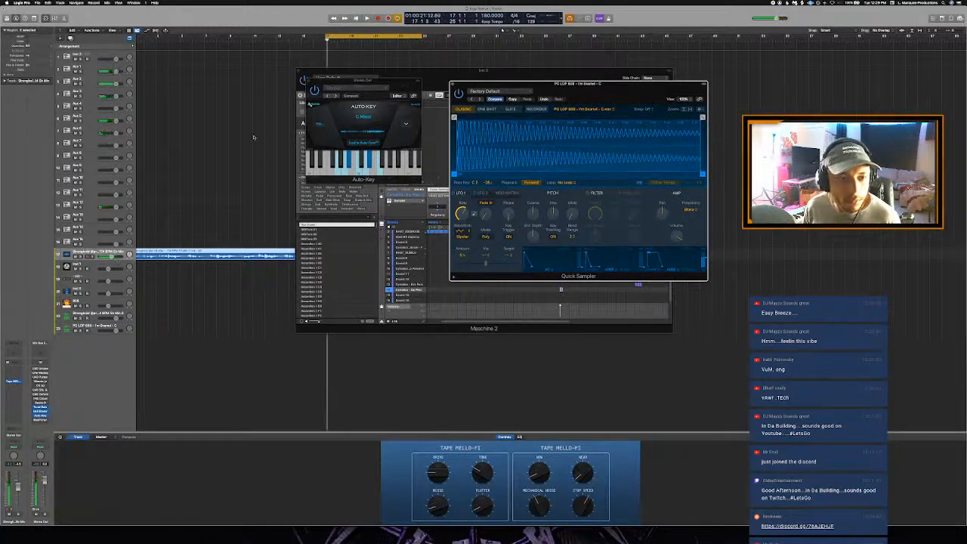
Step: Stop playback and set the project's key signature to G minor
key(space)
click(532, 15)
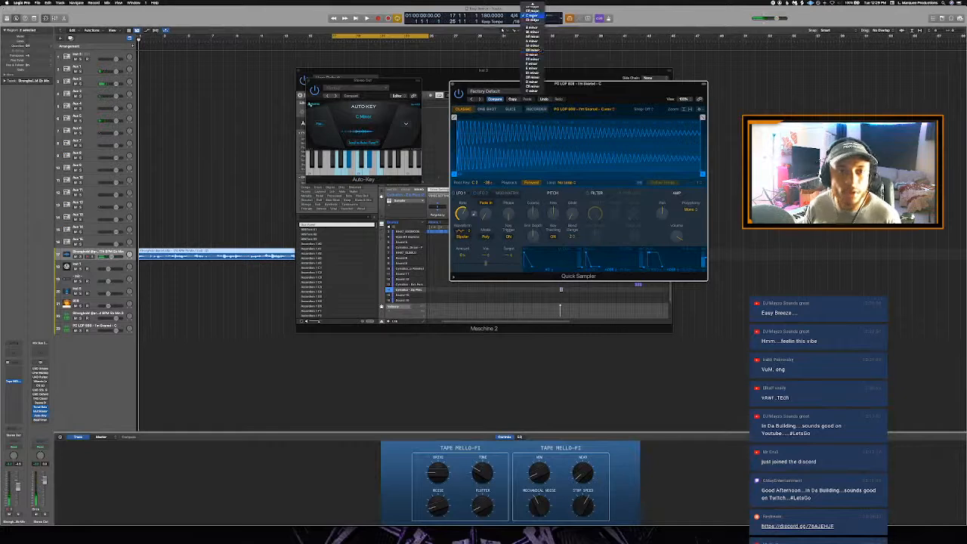
click(532, 55)
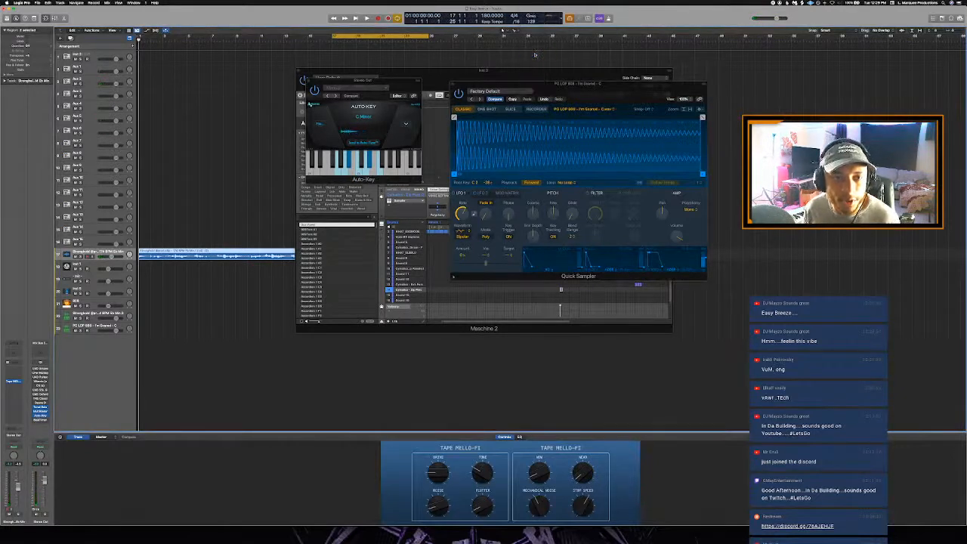
Step: Record an 808 bassline over the looped section on the new PG LOP 808 track, and close the Auto-Key, Quick Sampler and Maschine windows
key(space)
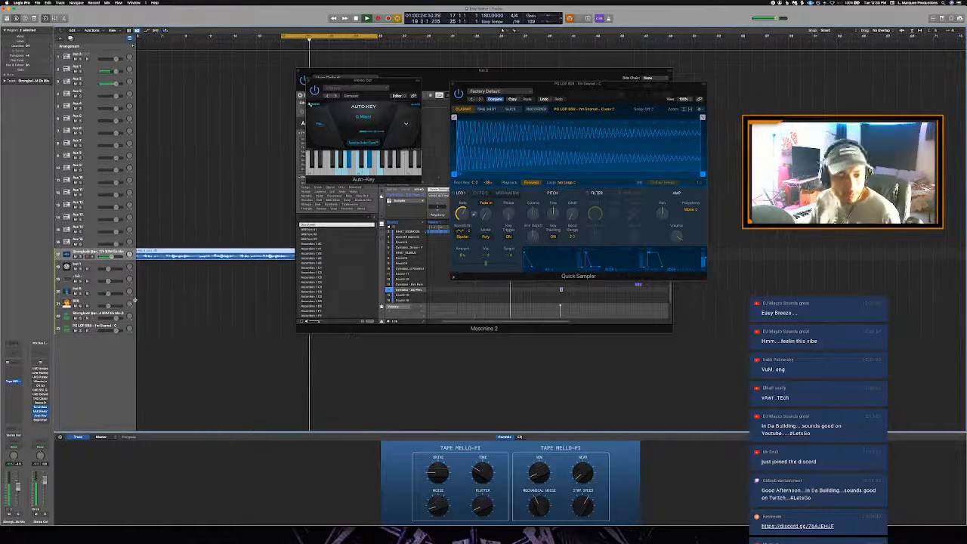
click(92, 327)
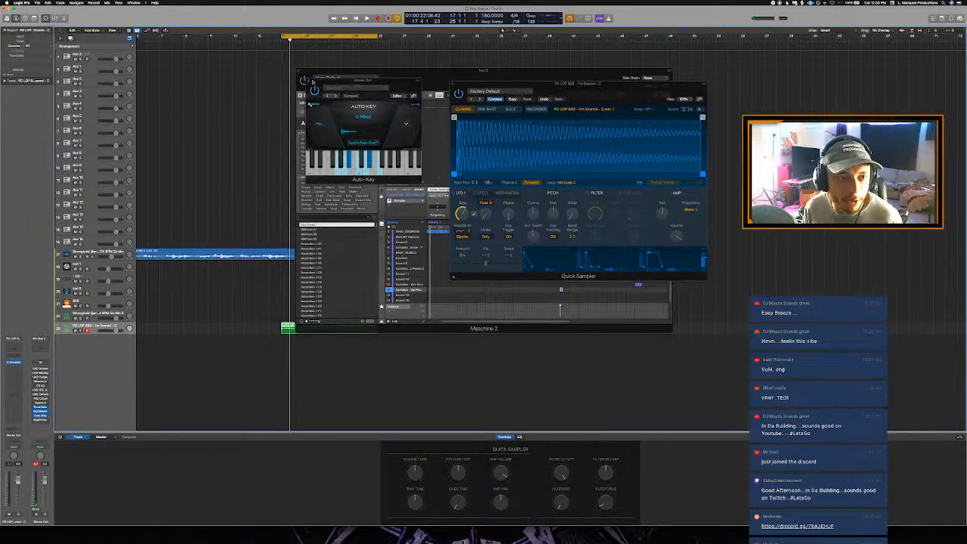
click(313, 81)
click(454, 85)
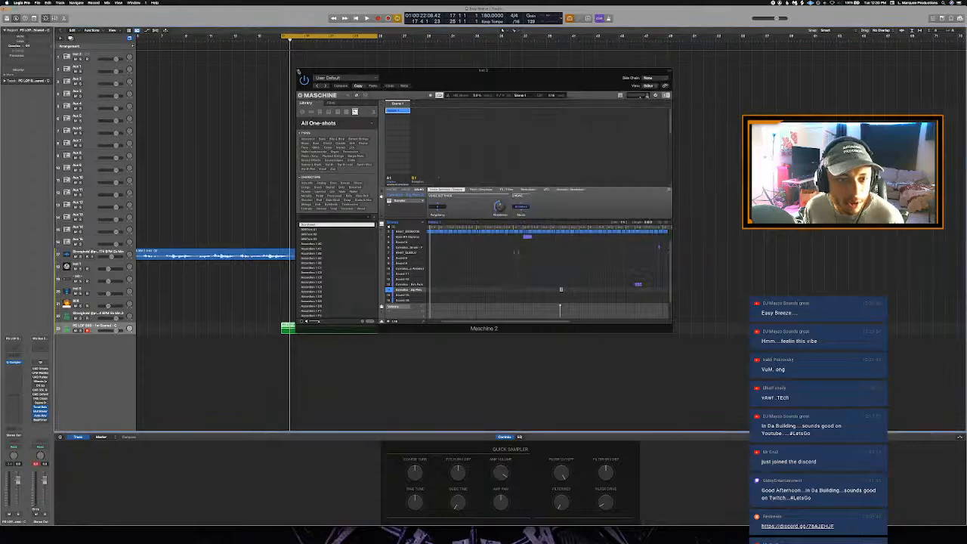
click(299, 74)
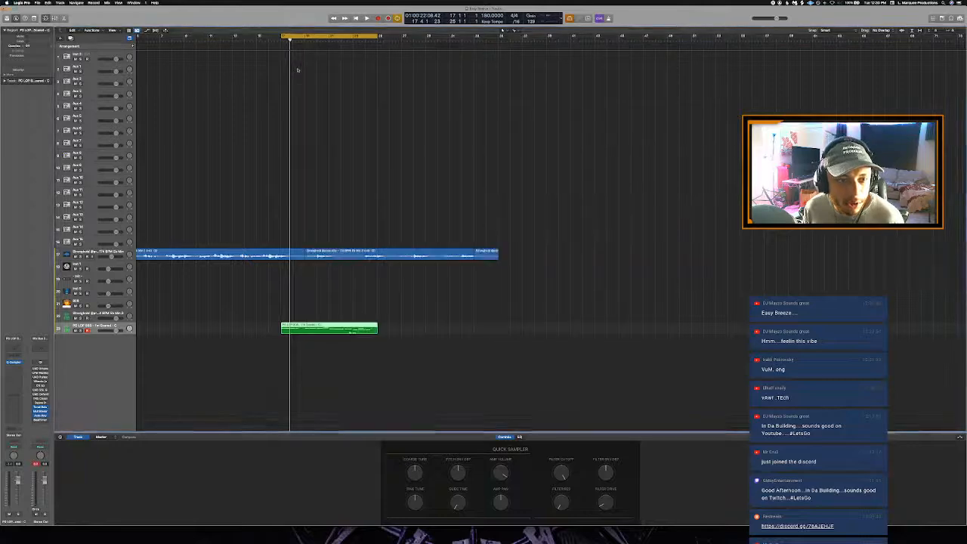
Step: Open the recorded 808 region in the Piano Roll and play its notes back against the beat
double_click(319, 329)
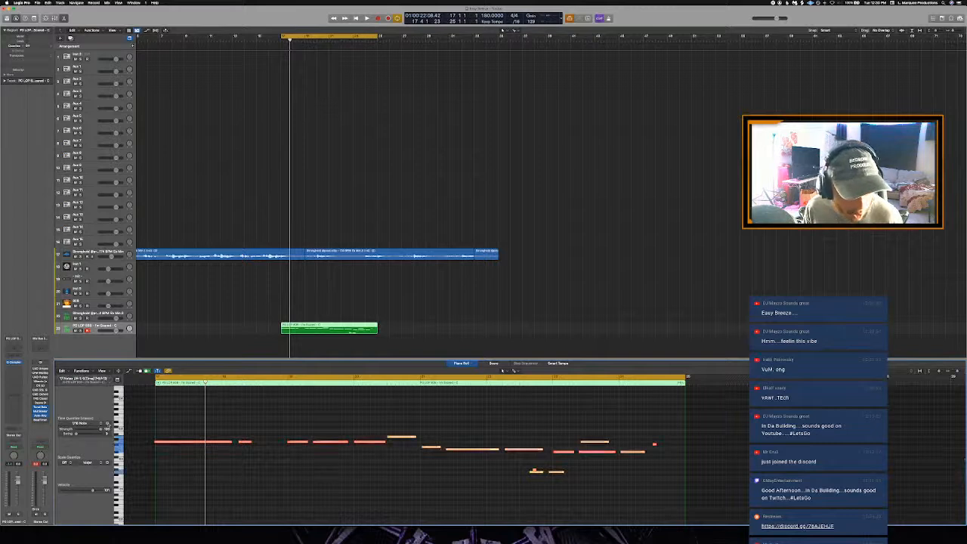
key(space)
scroll(277, 443, up, 5)
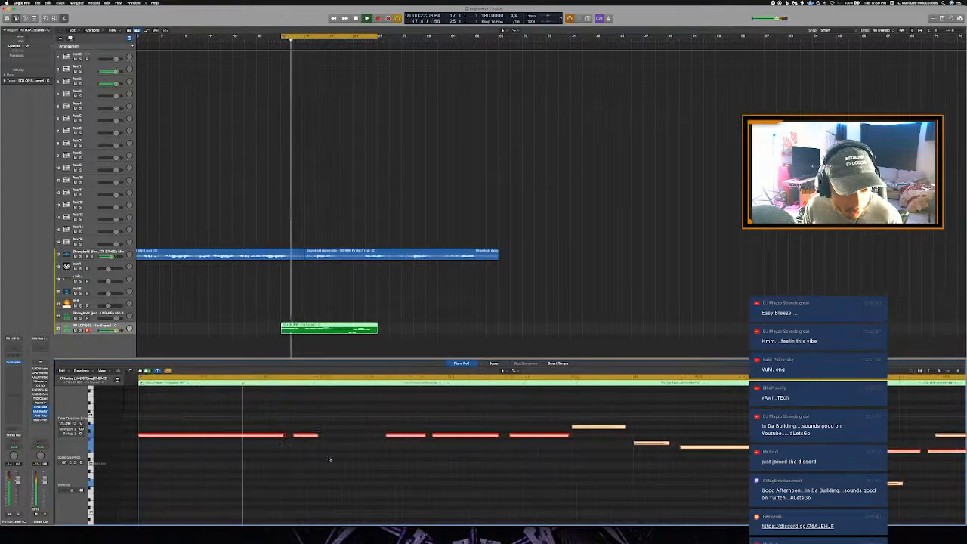
scroll(330, 459, down, 3)
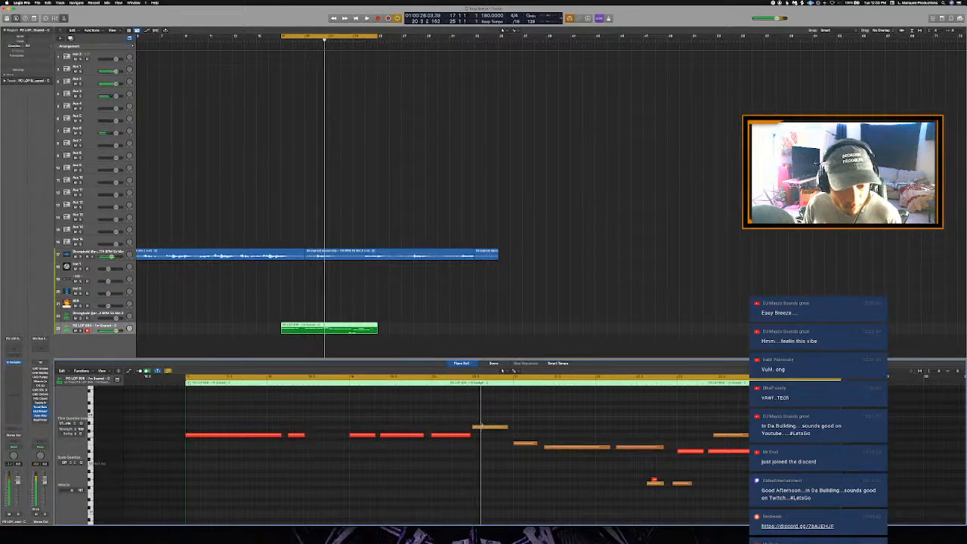
Step: Raise the bassline's highest note by one semitone and lower the three notes after it to the pitch of the notes that follow them
drag(481, 429, 481, 424)
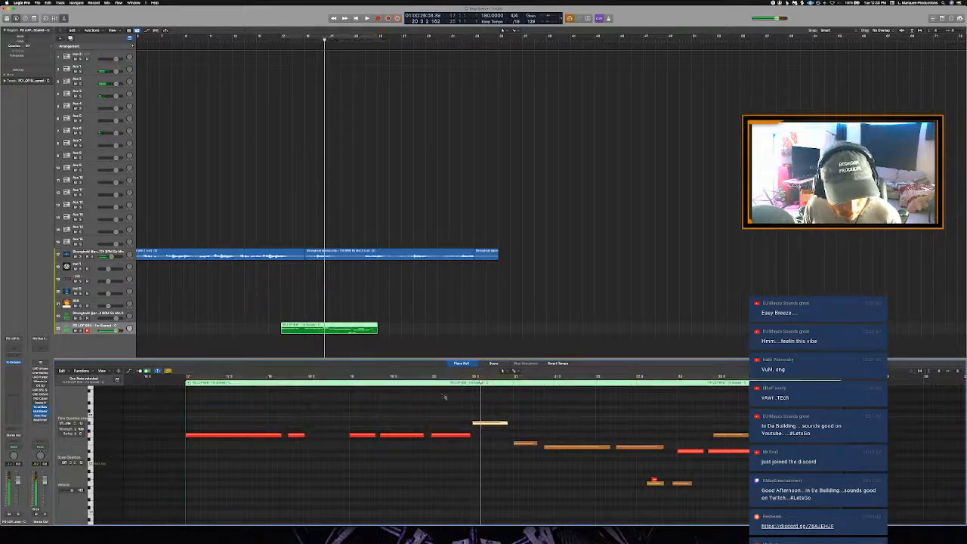
key(space)
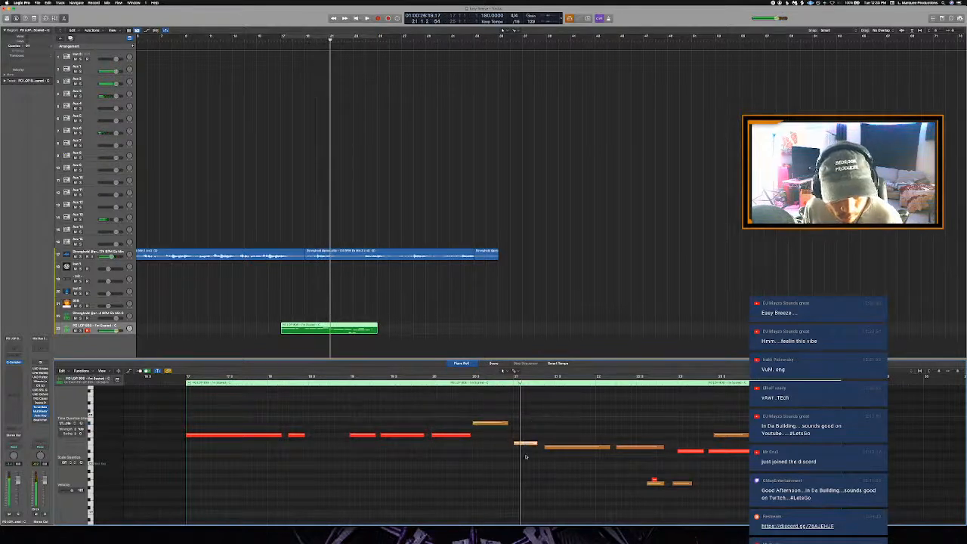
scroll(526, 456, down, 3)
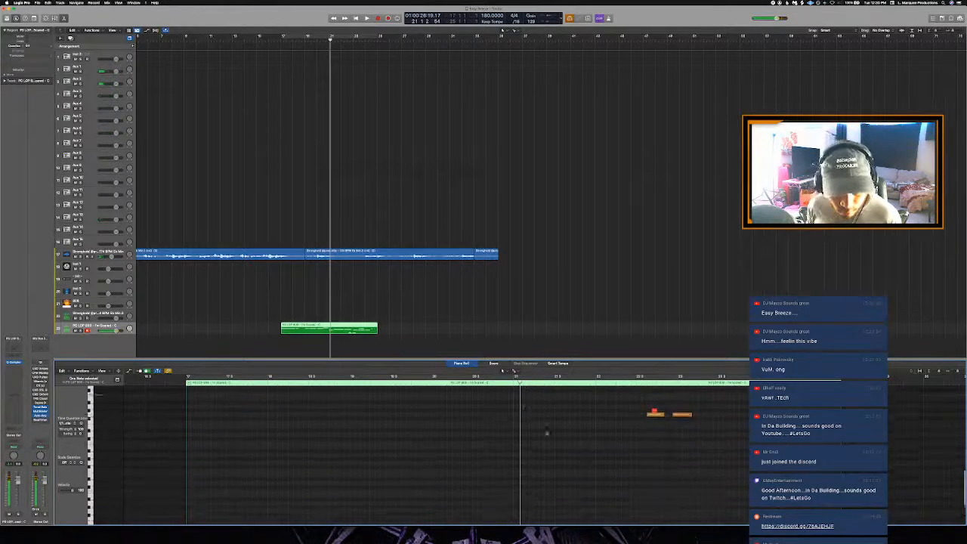
key(alt+Down)
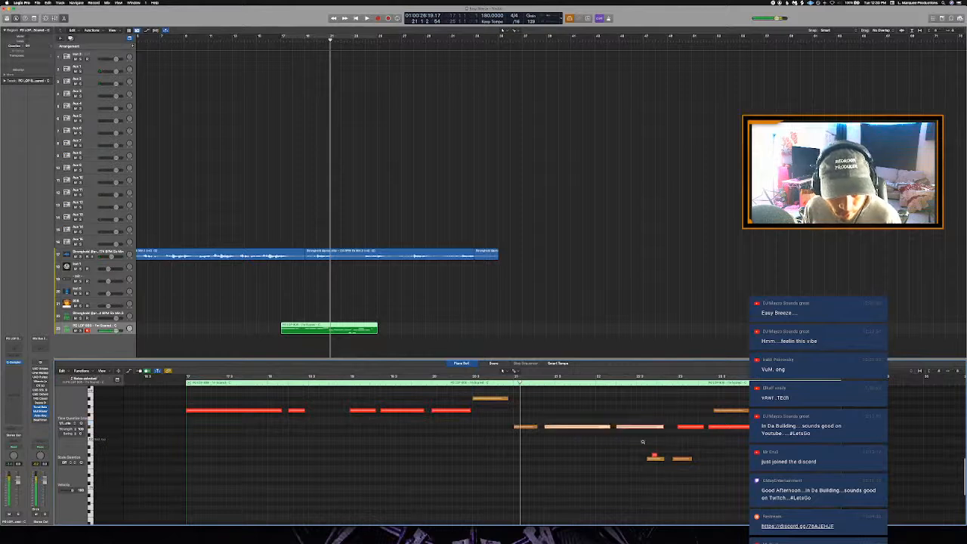
Step: Replay the passage around the bassline's highest note and try other pitches, moving the note to just above the preceding notes
click(431, 387)
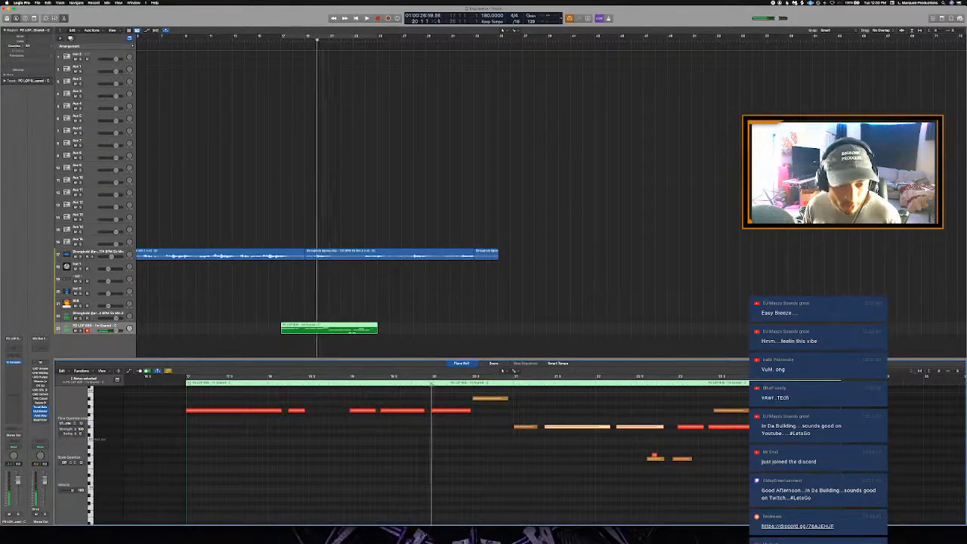
key(space)
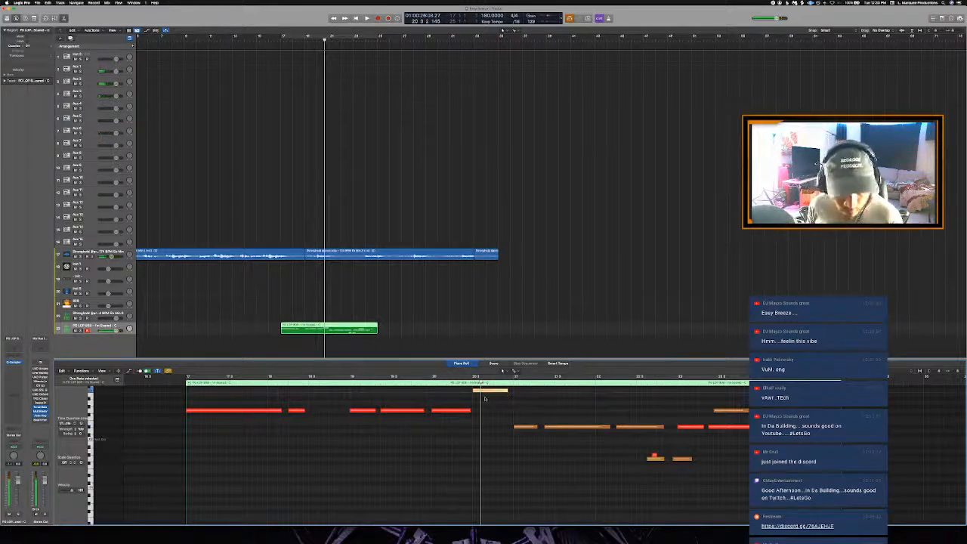
key(space)
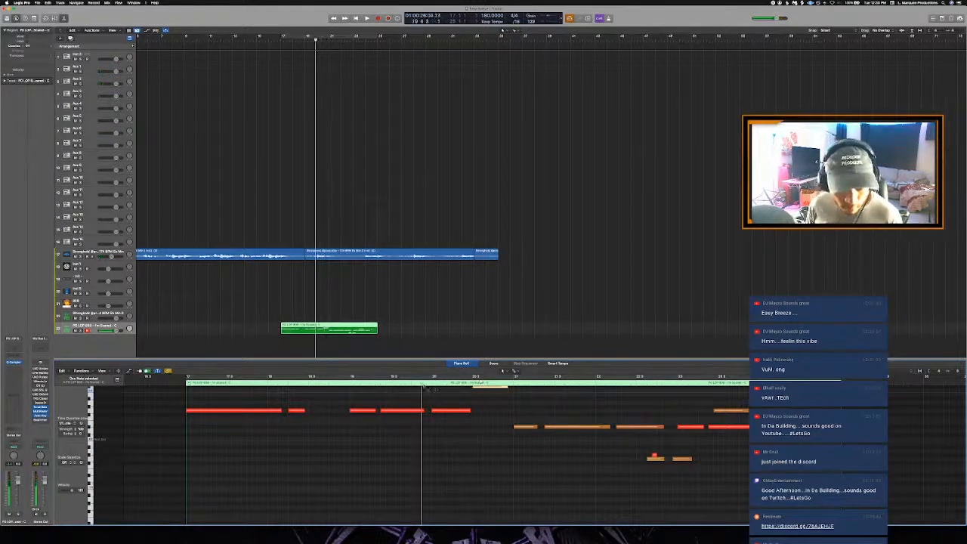
scroll(466, 409, up, 2)
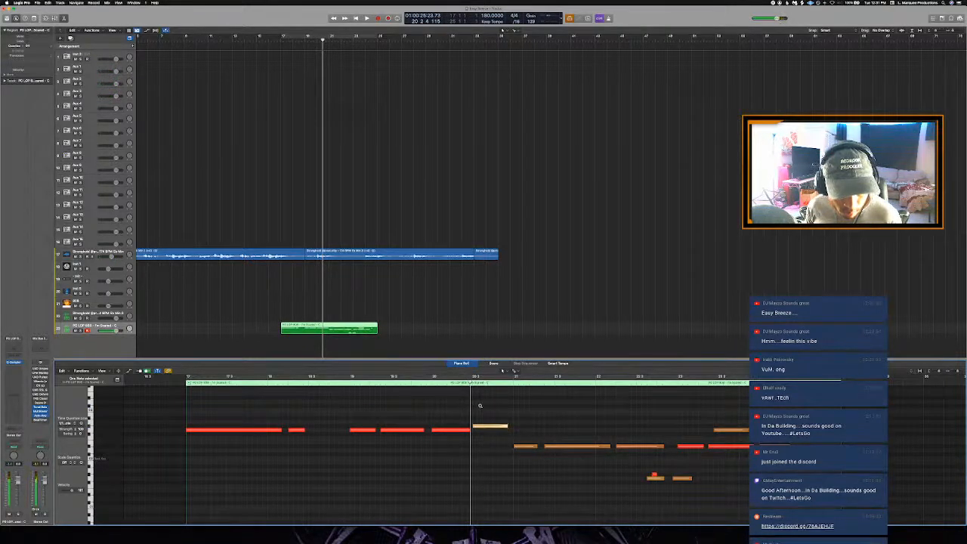
Step: Replay the 808 bassline from the start of its region and again from just before bar 21
scroll(479, 408, down, 3)
key(space)
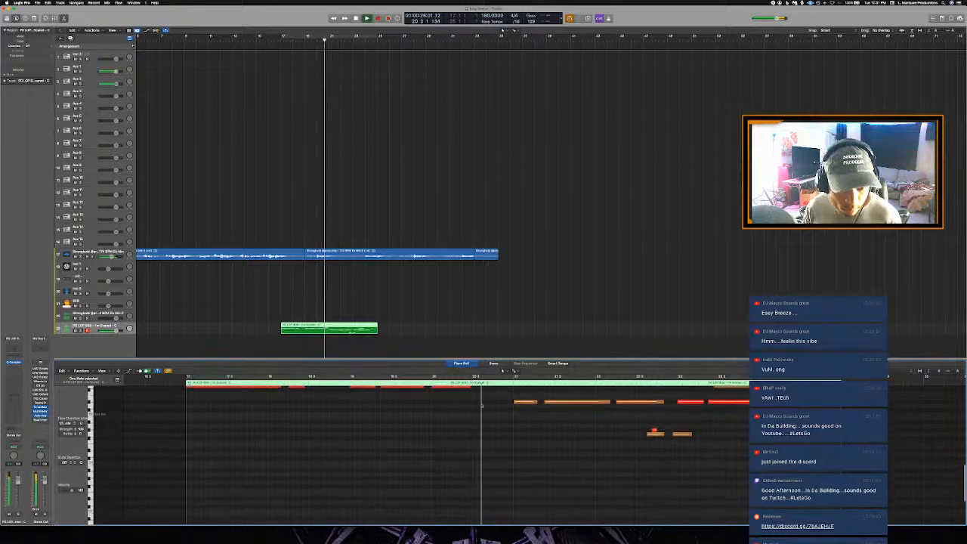
scroll(485, 406, up, 1)
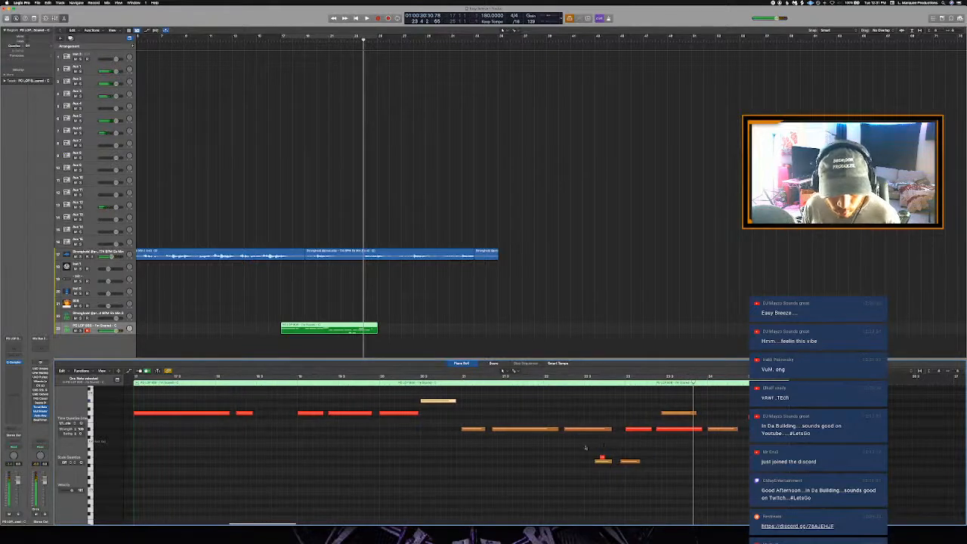
click(445, 379)
key(space)
key(c)
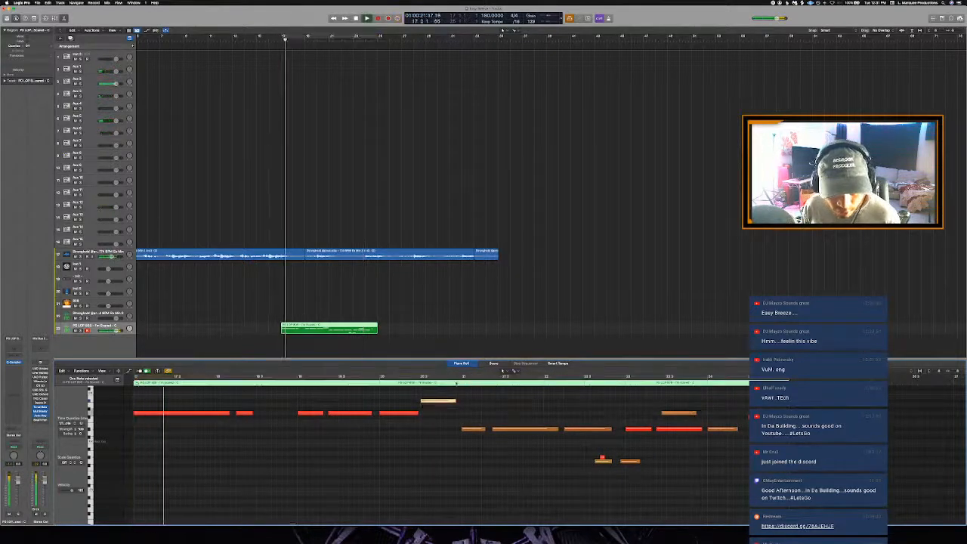
click(456, 380)
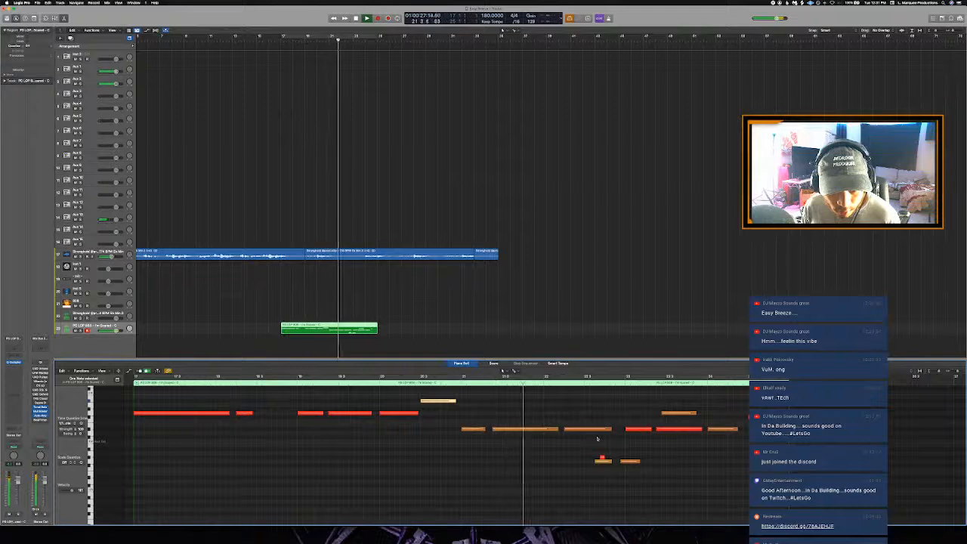
Step: Set the cycle range to bars 21 to 25 and loop the second half of the bassline
drag(585, 438, 680, 469)
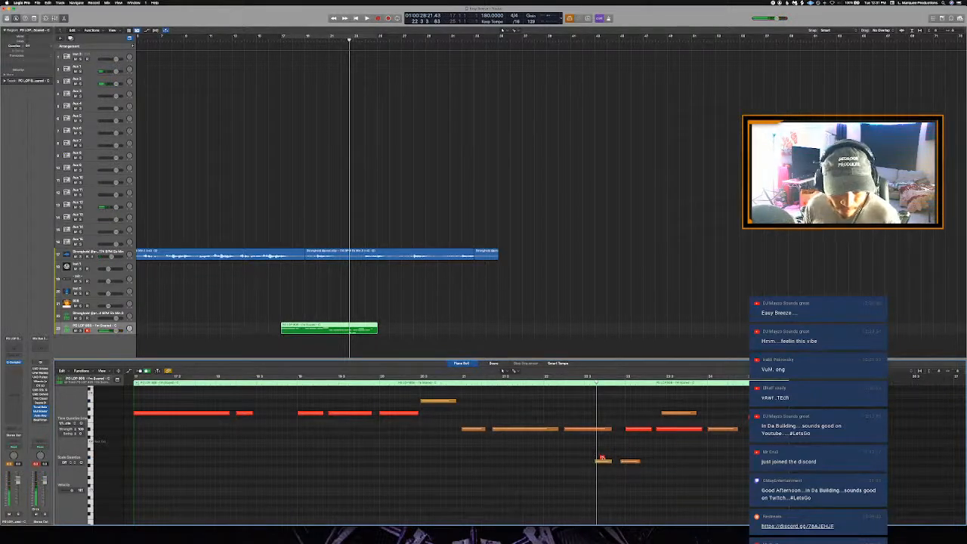
drag(550, 380, 660, 426)
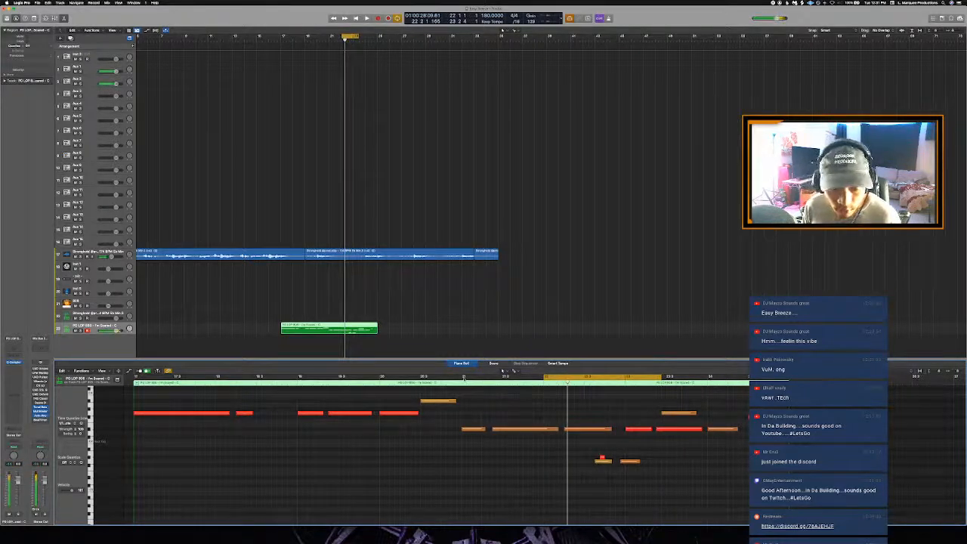
drag(464, 377, 762, 445)
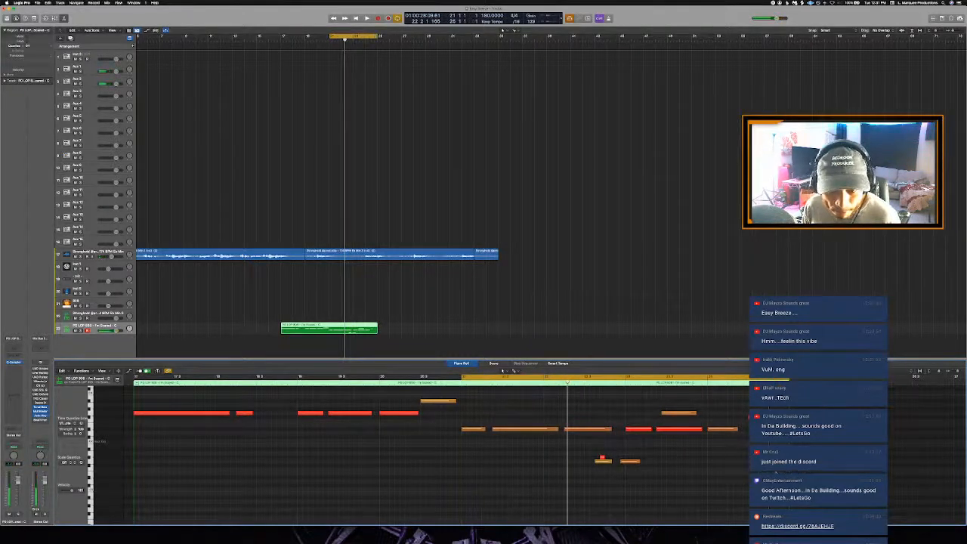
key(space)
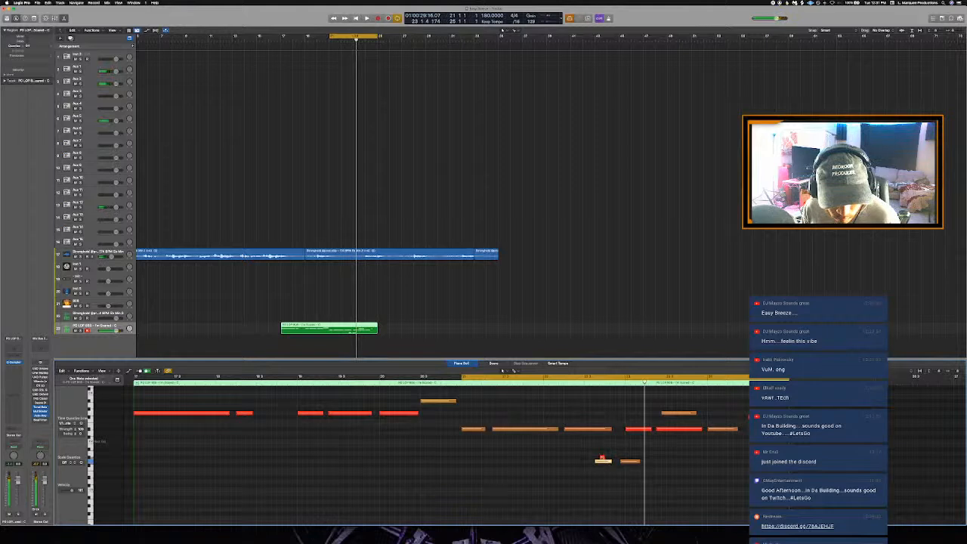
key(space)
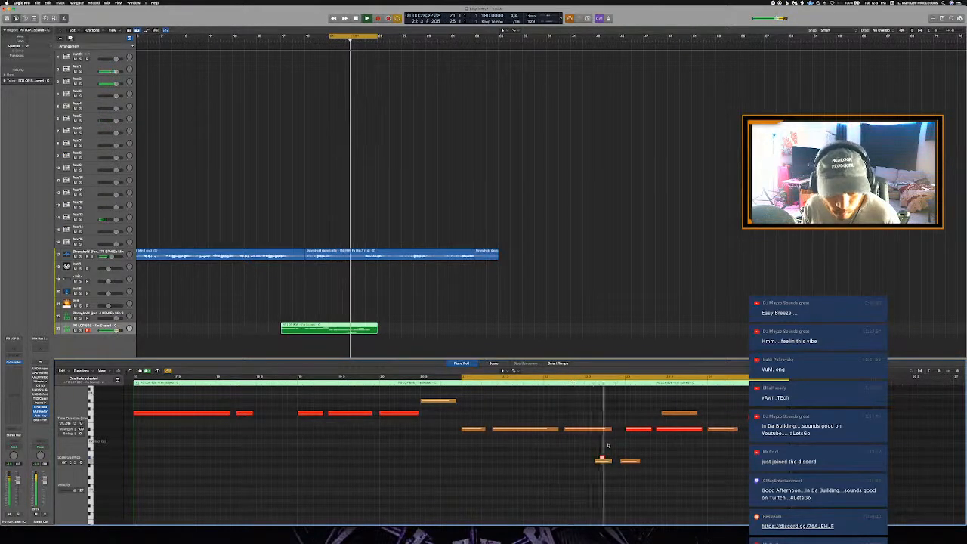
Step: Move the group of lowest bass notes in bar 22 slightly later together and trim the start of the first one
drag(583, 445, 684, 482)
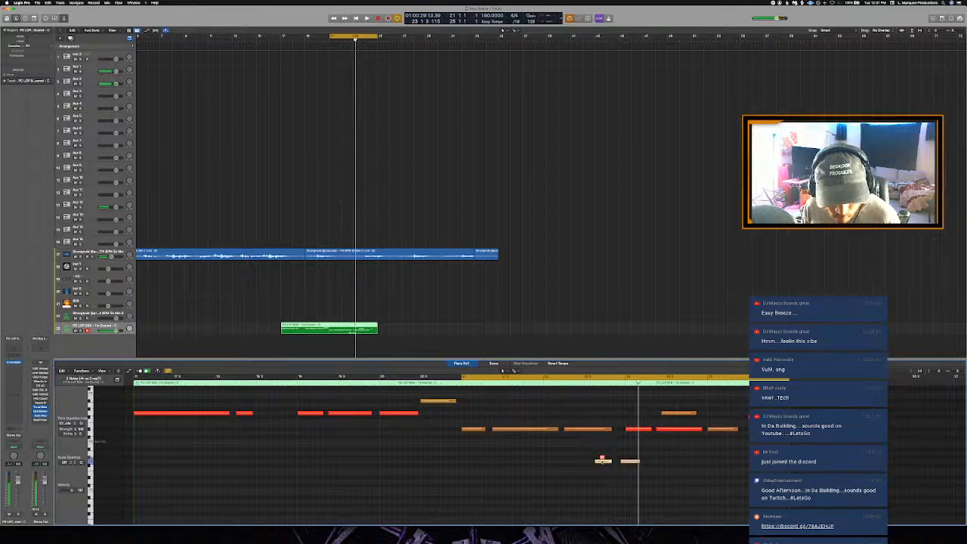
drag(617, 462, 630, 460)
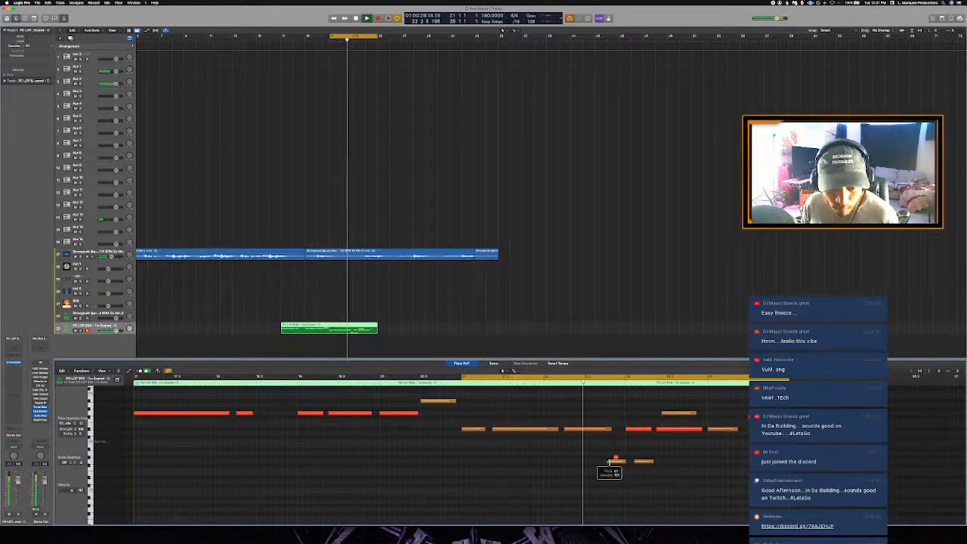
key(space)
drag(609, 462, 612, 462)
key(t)
key(p)
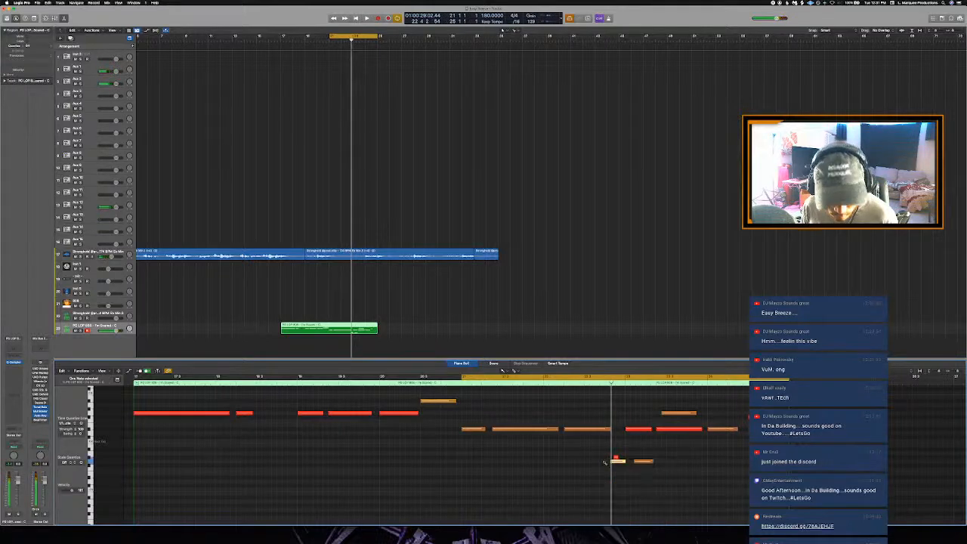
Step: Turn the first lowest bass note into three short repeated notes and delete the longer low note after them
click(606, 461)
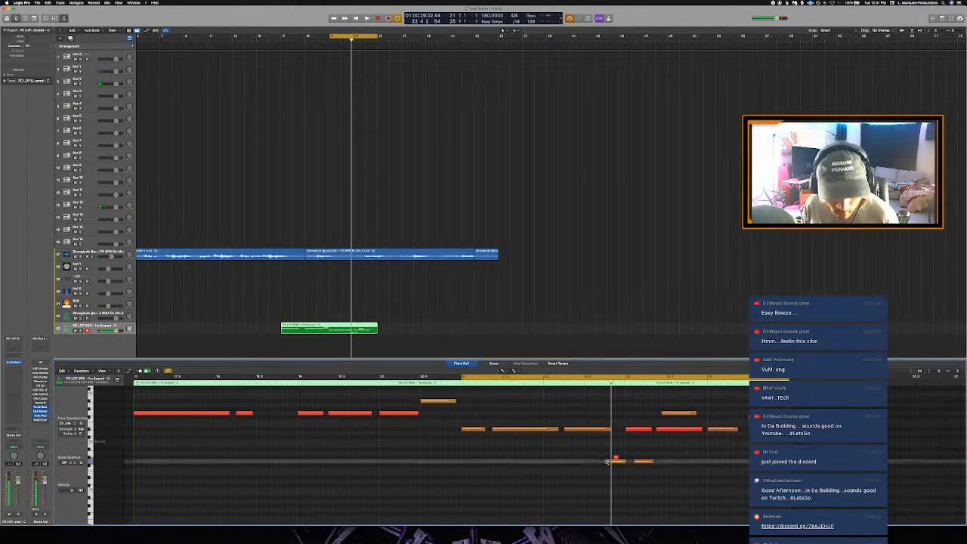
click(616, 462)
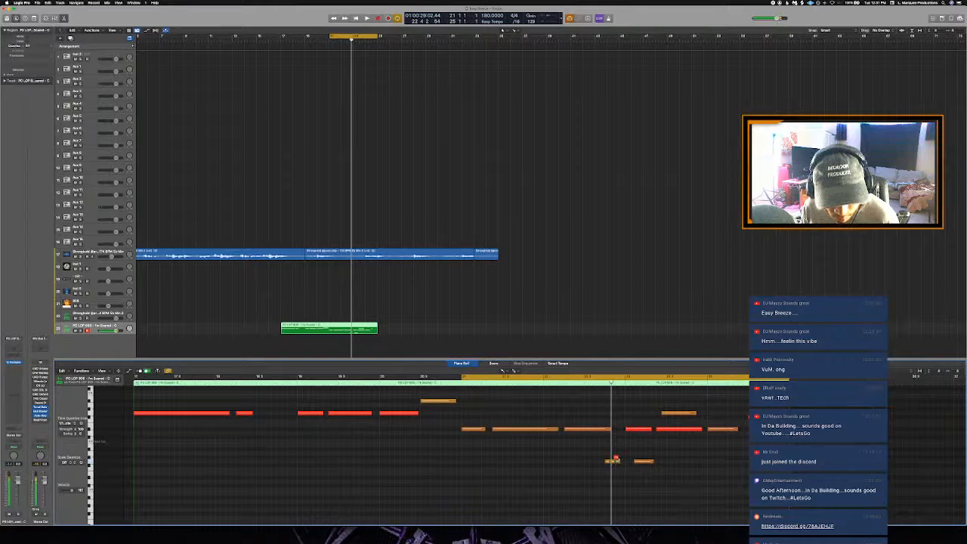
key(space)
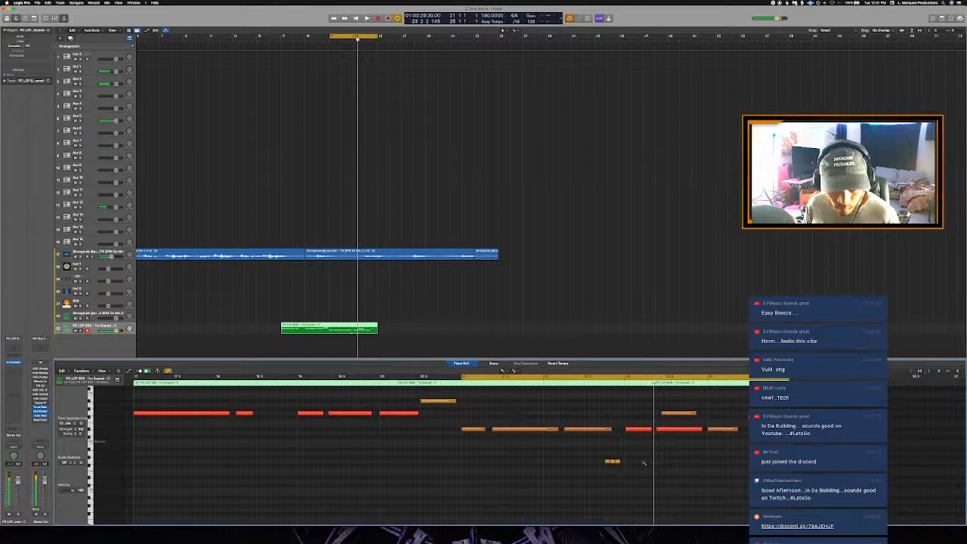
key(space)
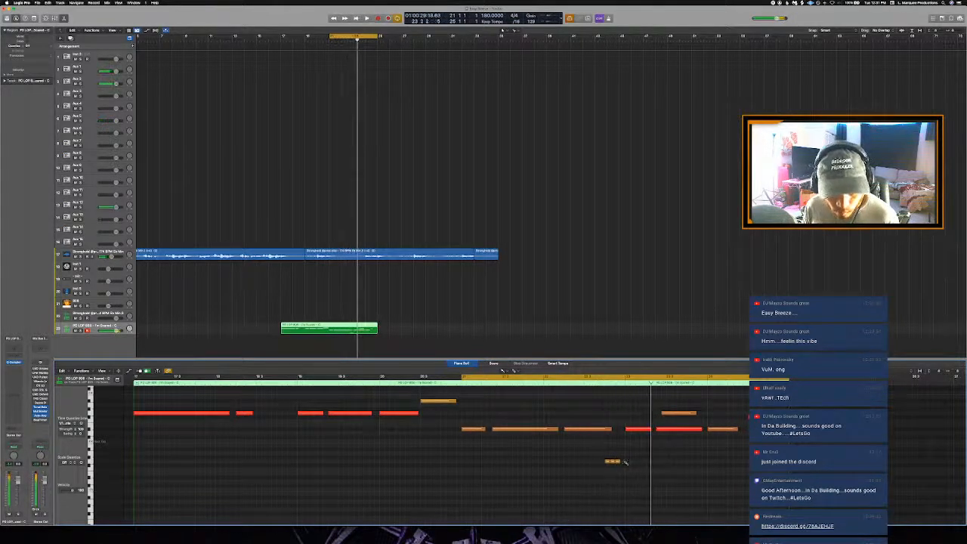
Step: Try a fourth short low note after the three, and delete the higher note overlapping the passage around bar 23
click(624, 462)
key(space)
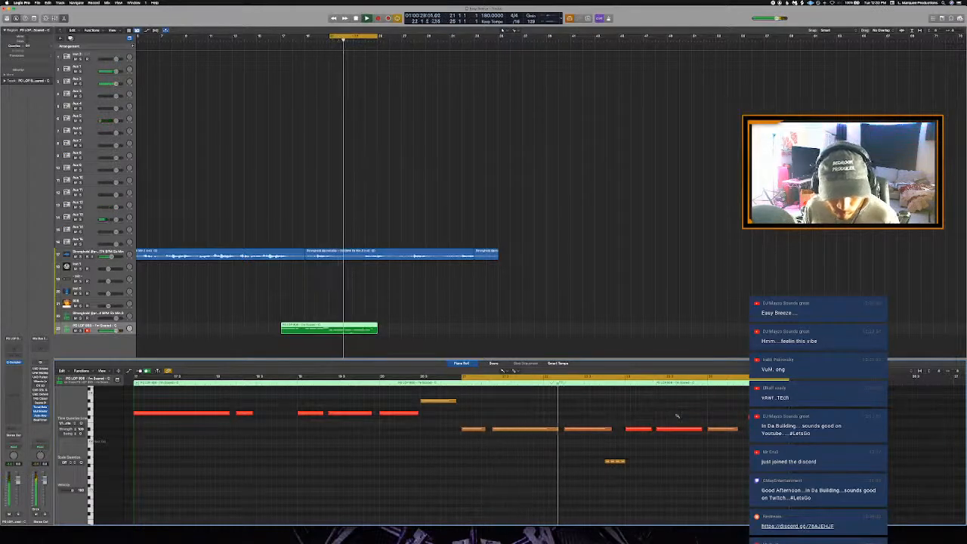
key(space)
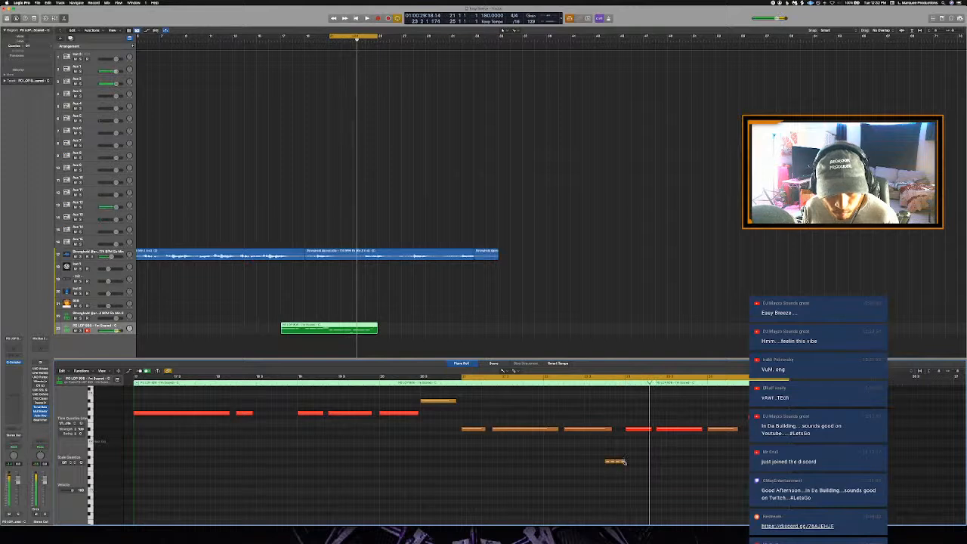
key(space)
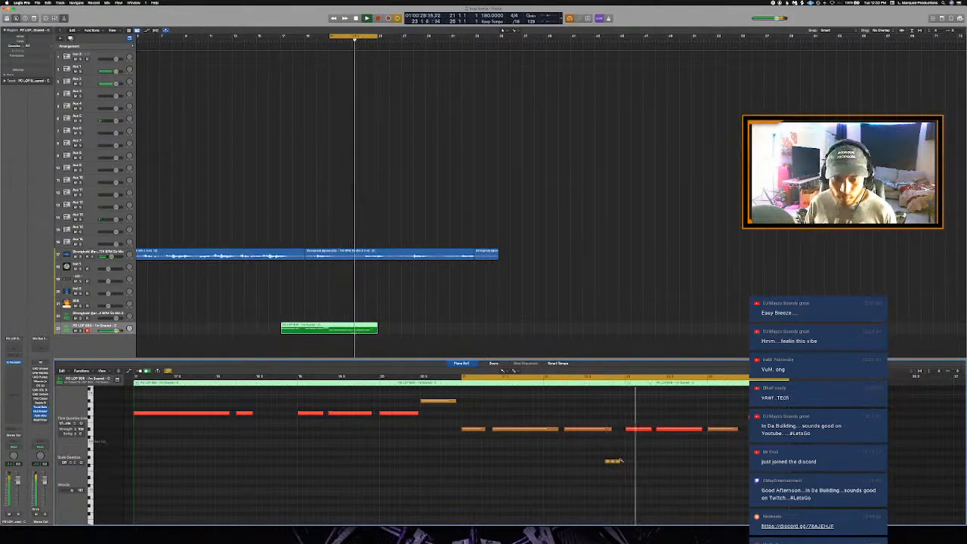
Step: Replay the loop and lengthen the last of the three short low notes up to the start of the next bass note
key(t)
key(t)
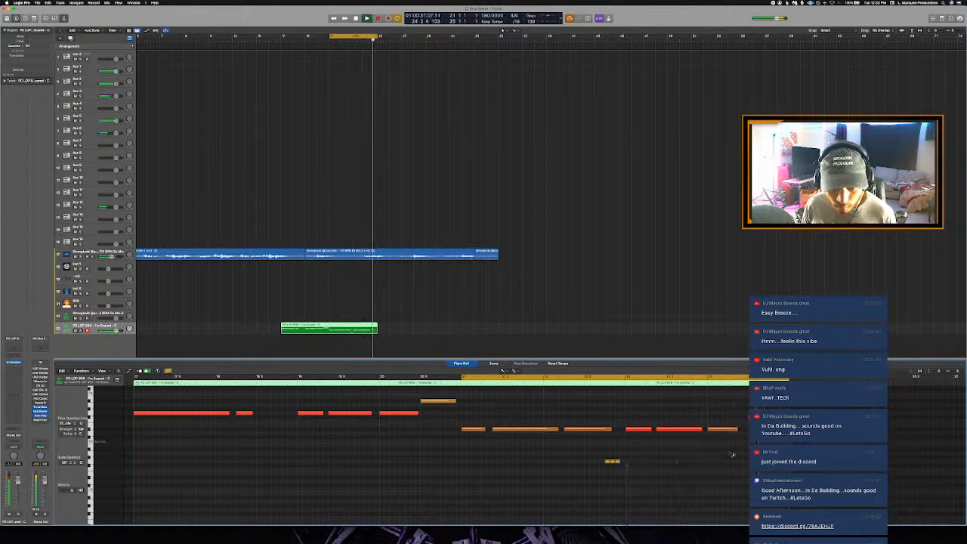
key(t)
key(t)
key(space)
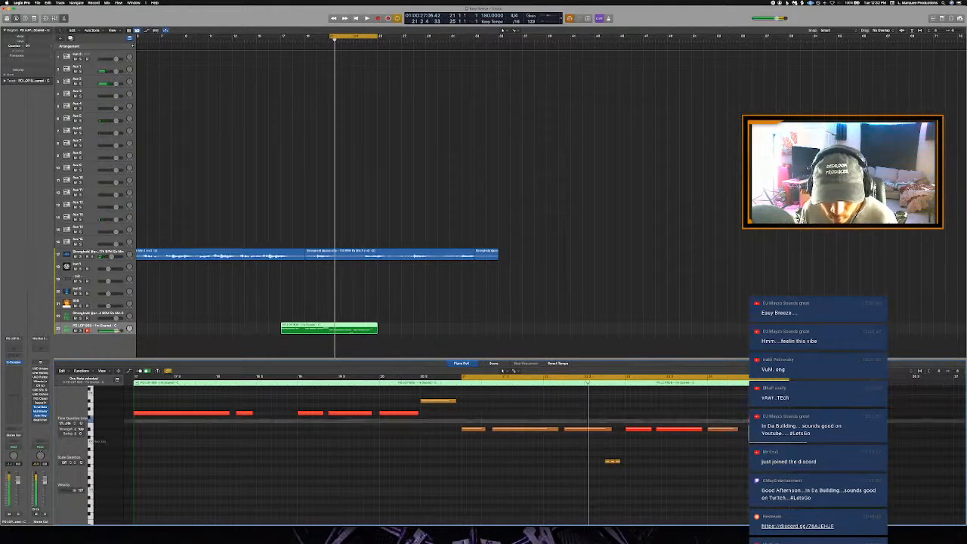
key(space)
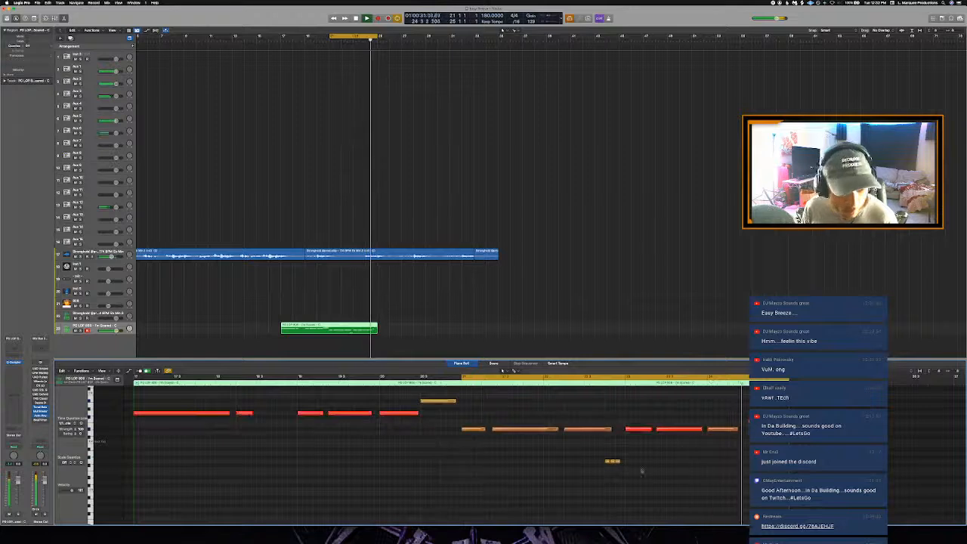
drag(616, 461, 625, 462)
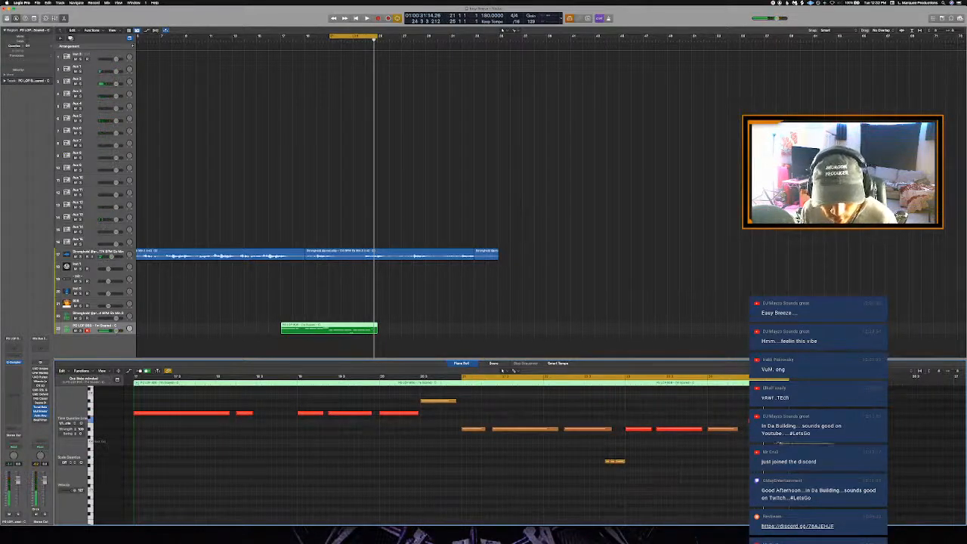
Step: Set the cycle range to bars 17 to 25 so that it covers the whole 808 region
key(super+Left)
key(super+Left)
key(super+Left)
key(super+Left)
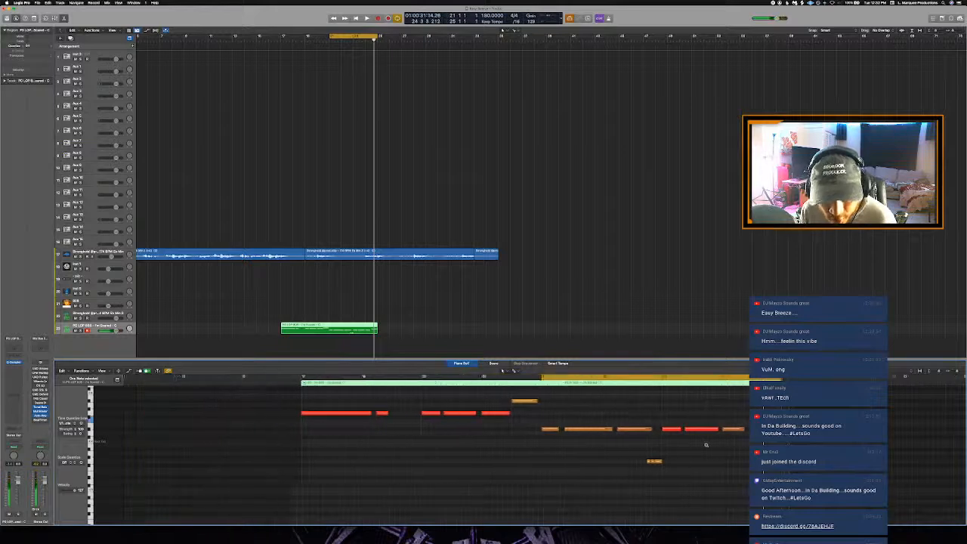
drag(412, 379, 763, 442)
Step: Select all the 808 notes, show their velocity lane and raise every note's velocity to 127
key(super+a)
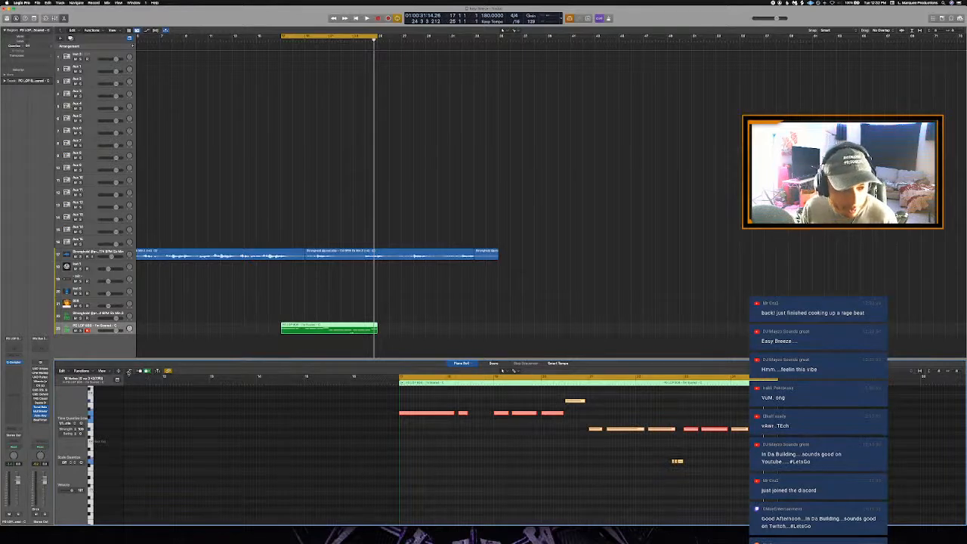
click(128, 372)
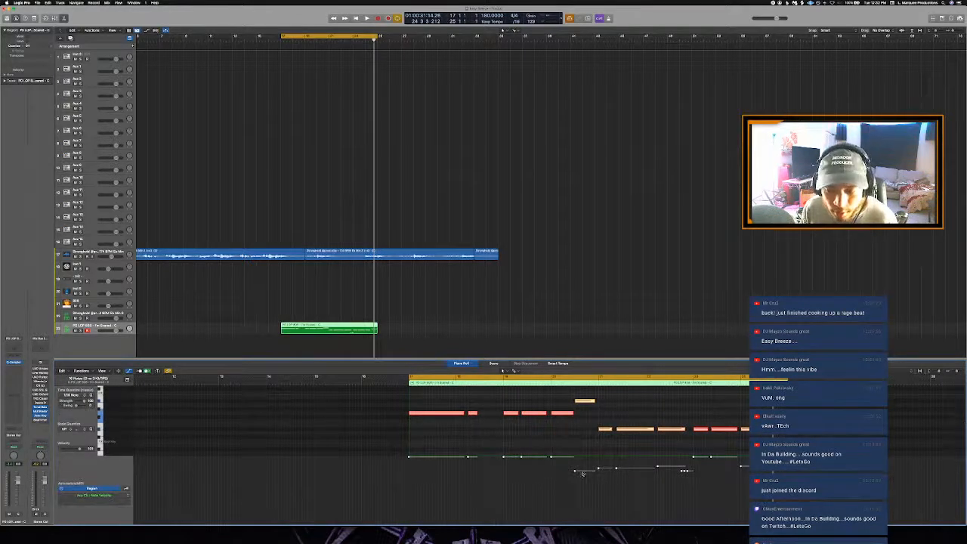
scroll(581, 476, left, 1)
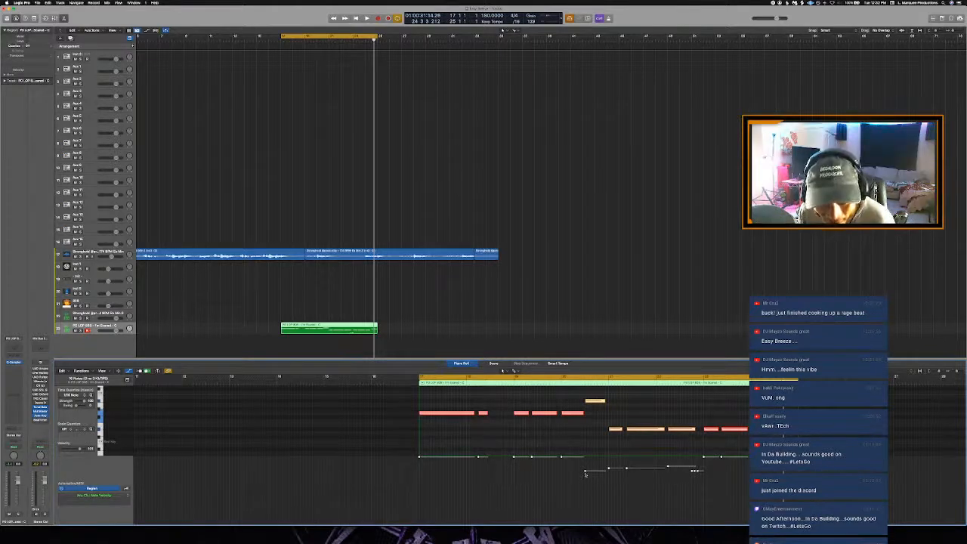
drag(584, 472, 591, 396)
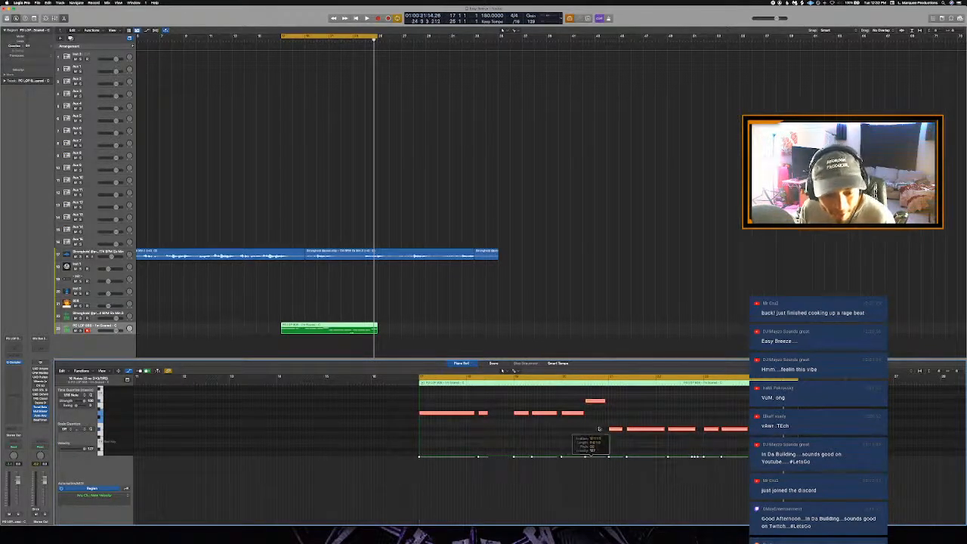
Step: Loop the whole bassline and extend the first note of the lower passage at bar 21 up to the following note
key(space)
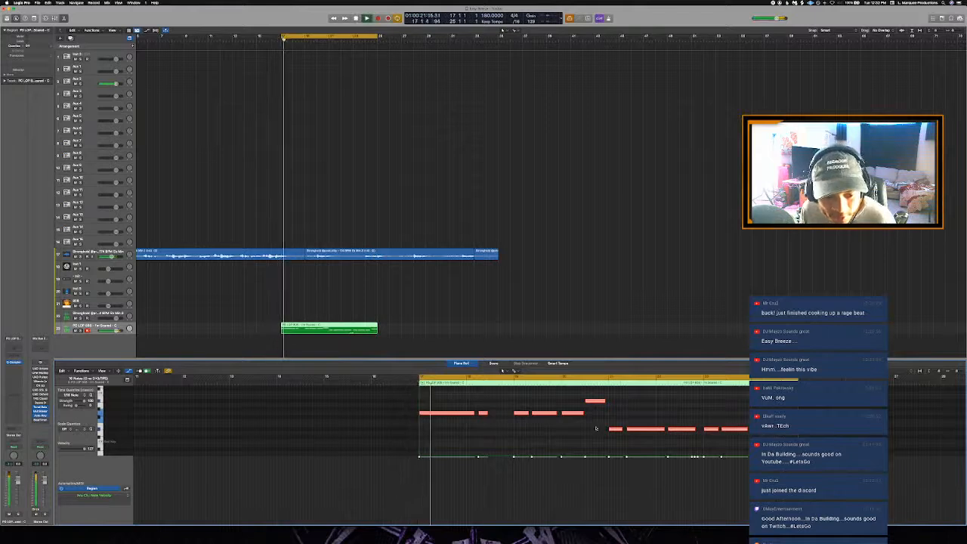
scroll(596, 428, down, 2)
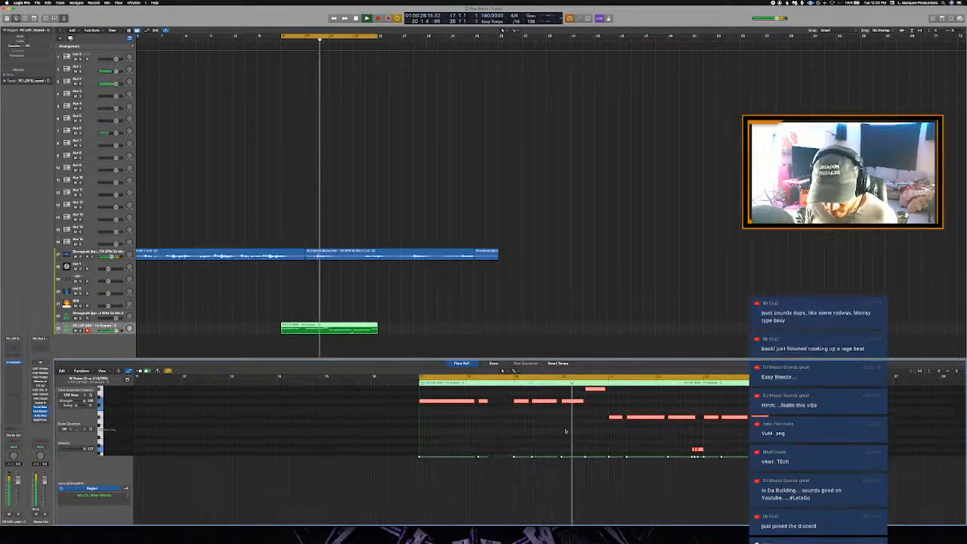
scroll(567, 427, up, 6)
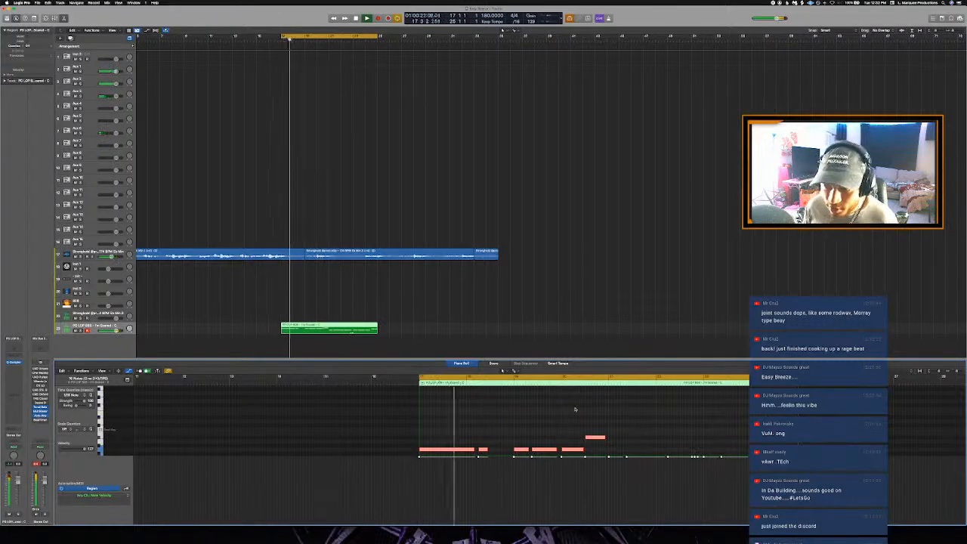
scroll(575, 410, down, 6)
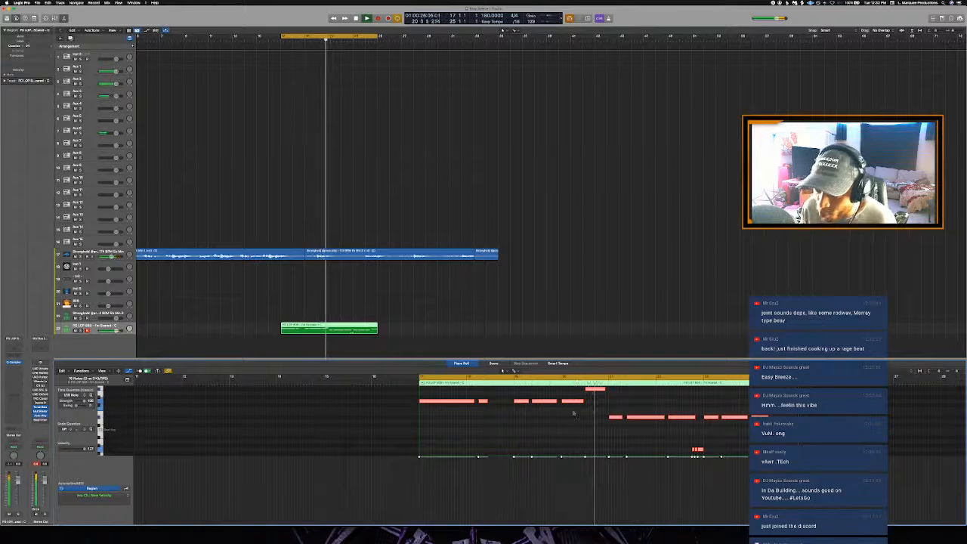
scroll(597, 420, down, 1)
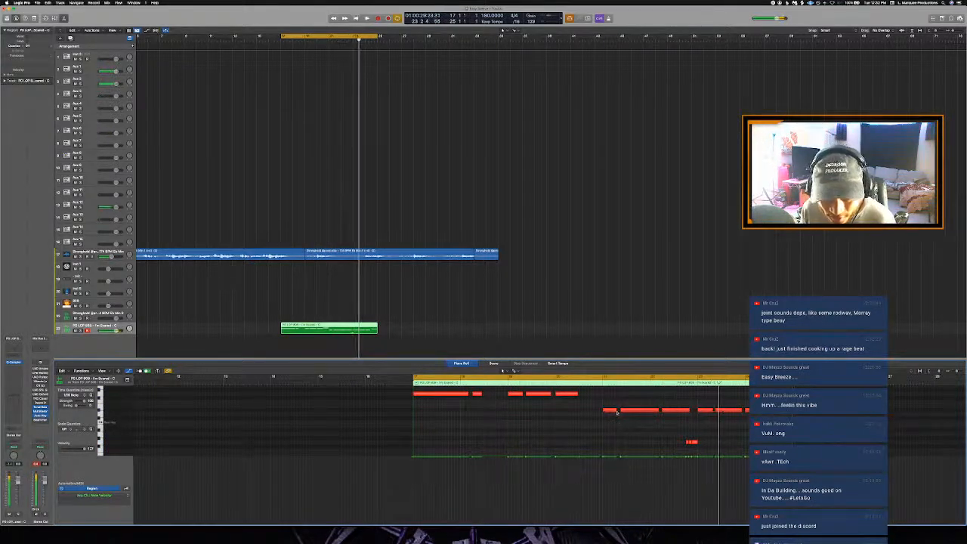
click(617, 411)
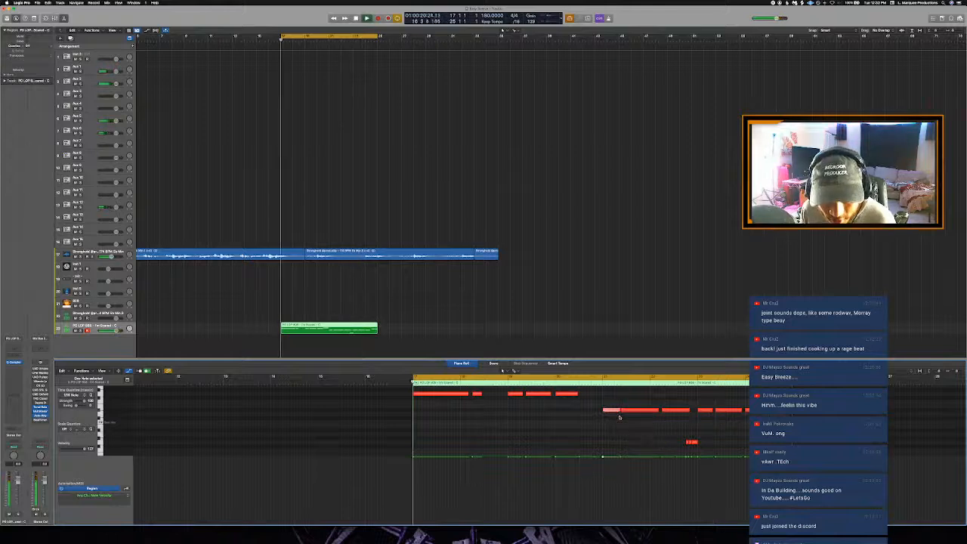
scroll(617, 422, up, 2)
scroll(617, 423, down, 3)
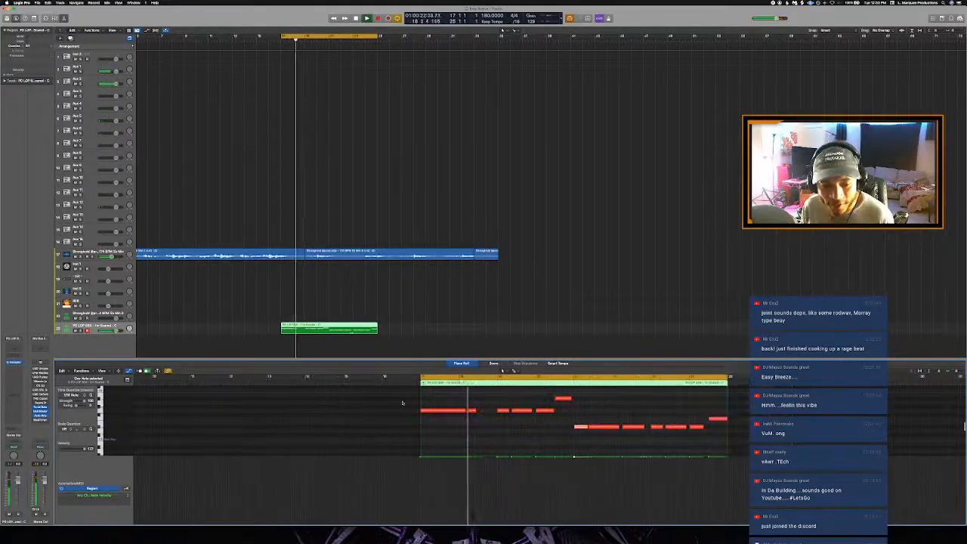
Step: Hide the velocity lane and repeat the 808 region once so a copy starts at bar 25
click(128, 371)
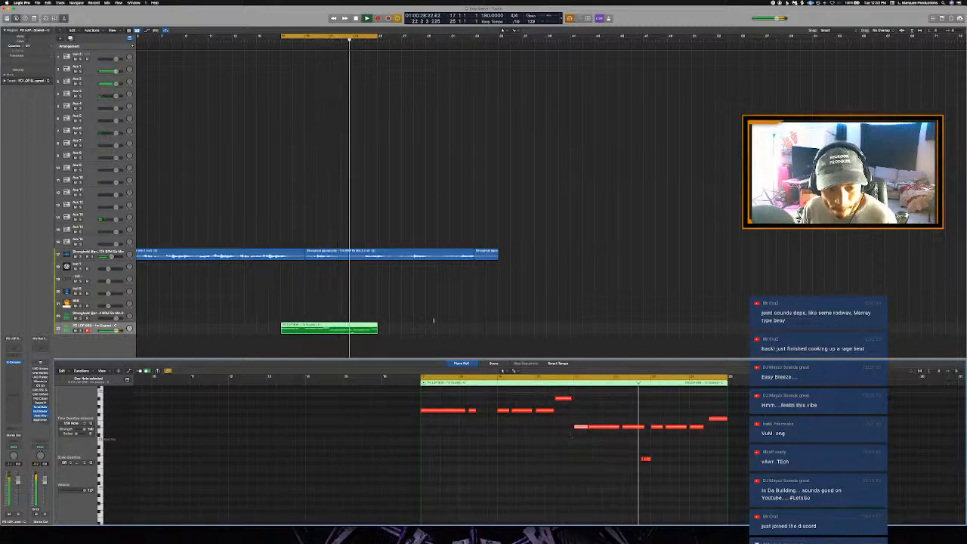
click(386, 323)
click(371, 329)
key(super+r)
key(c)
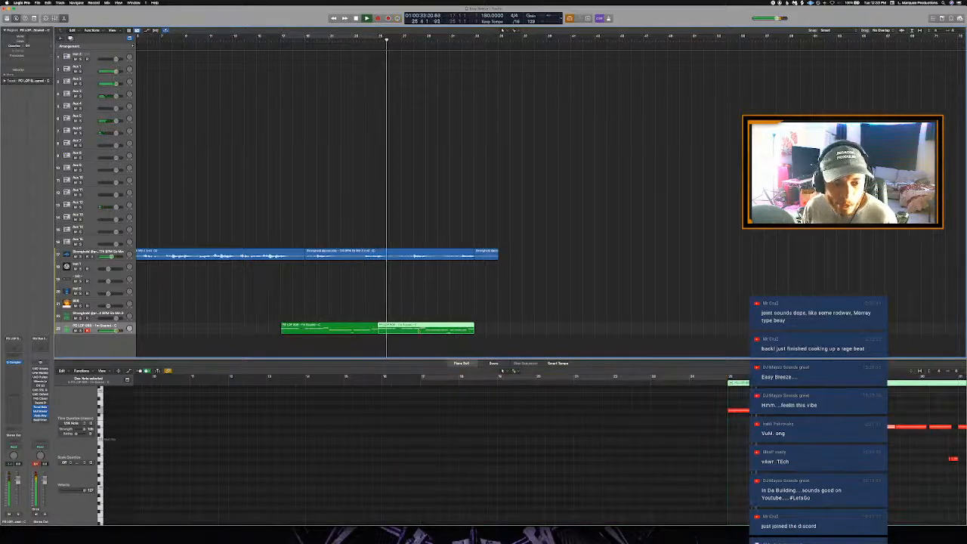
Step: Set the cycle range to bars 25 to 33 and open the copied 808 region in the Piano Roll
key(e)
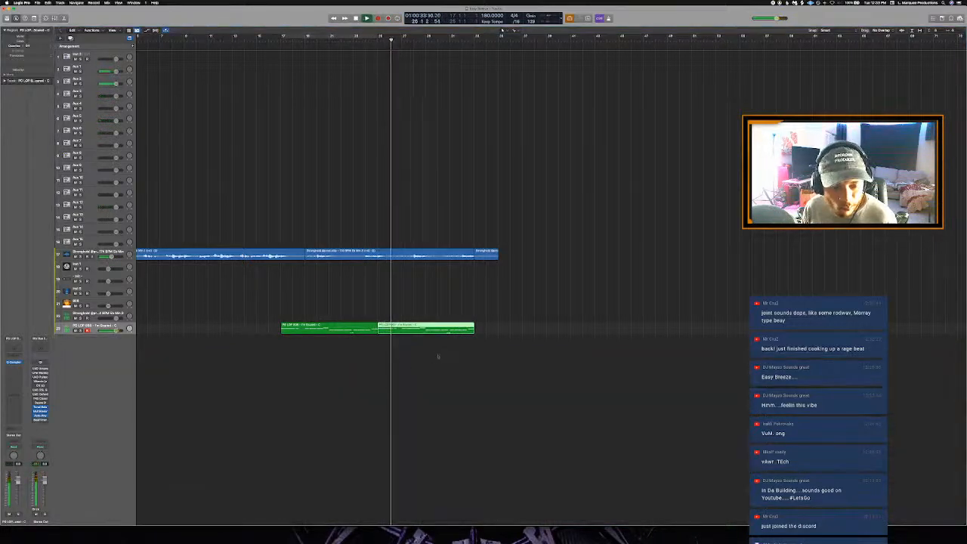
drag(382, 36, 474, 55)
key(space)
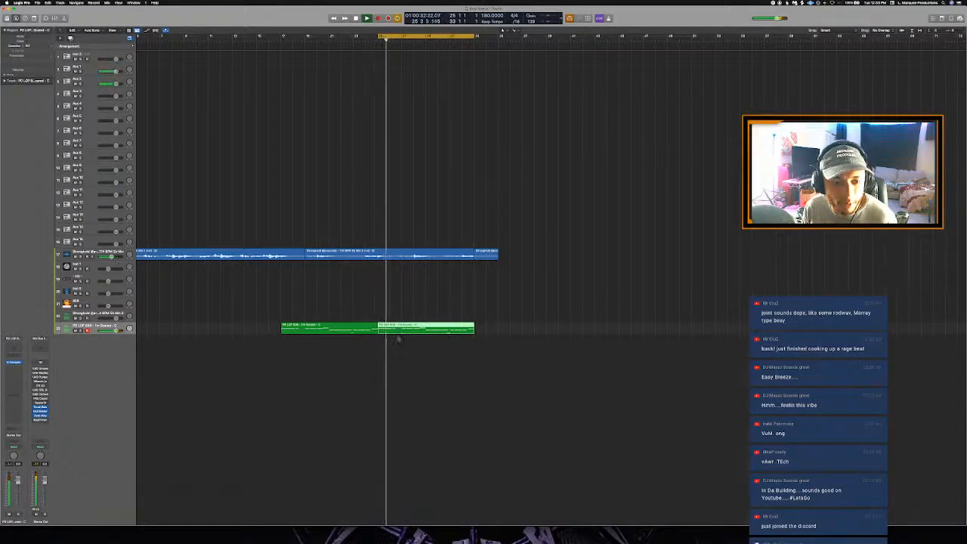
double_click(402, 328)
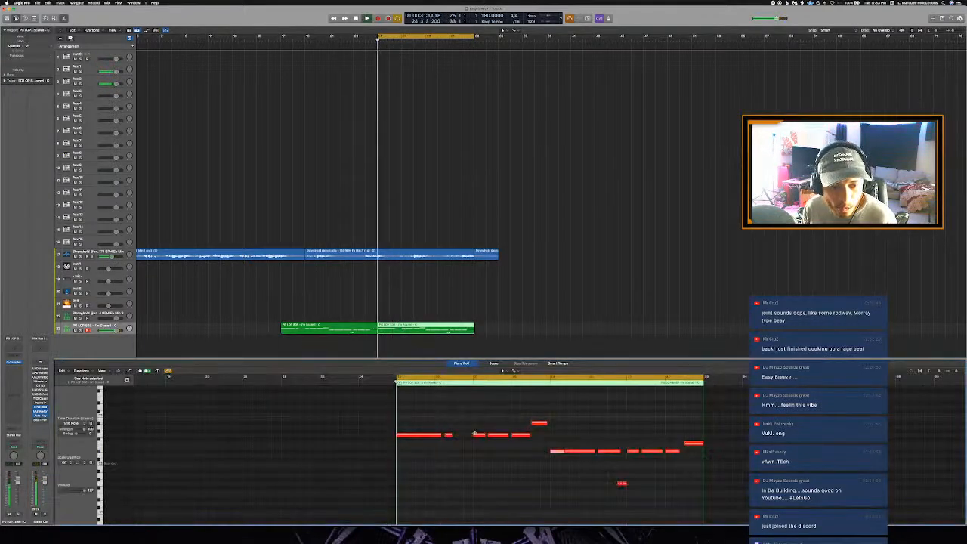
Step: Try raising the 808 note at bar 28 to a pitch above the note that follows it, and audition the change
scroll(475, 430, up, 1)
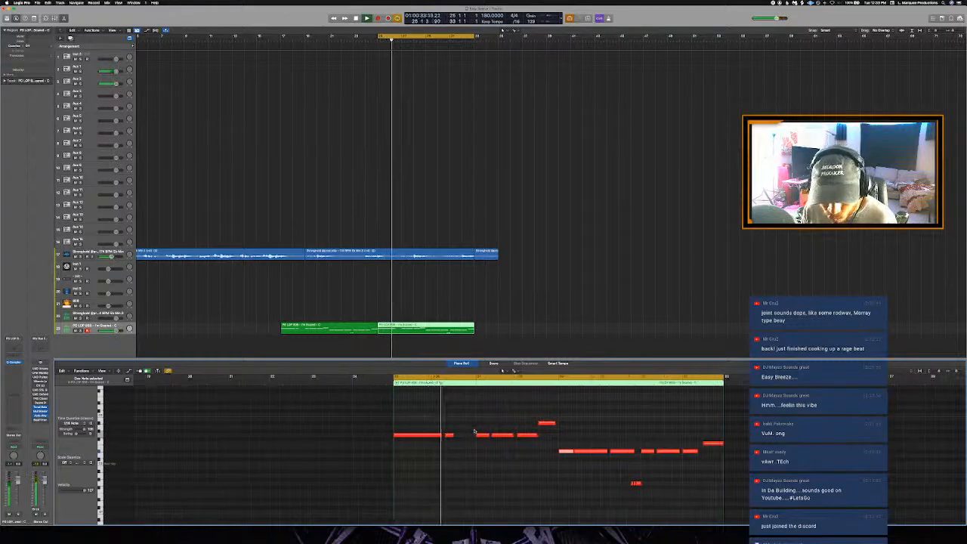
key(space)
scroll(464, 422, up, 1)
key(c)
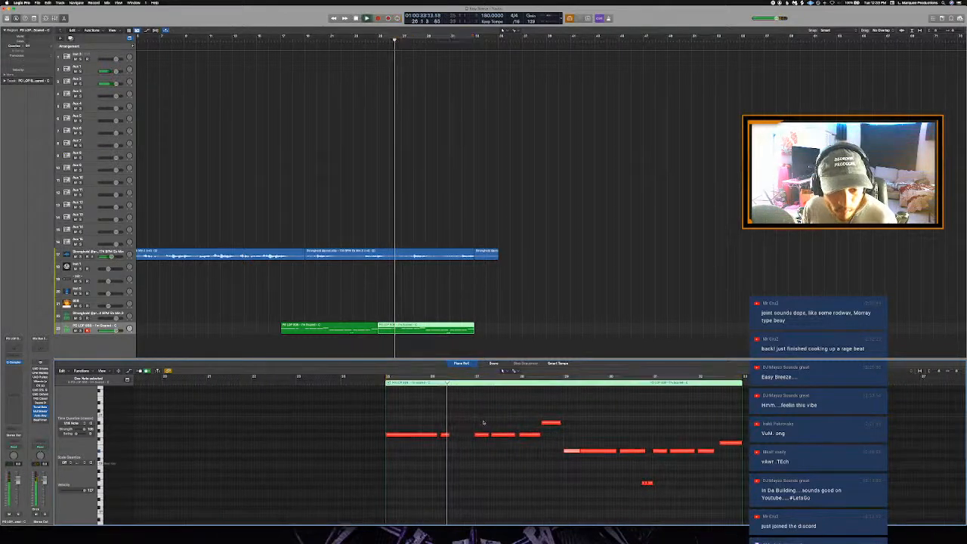
key(space)
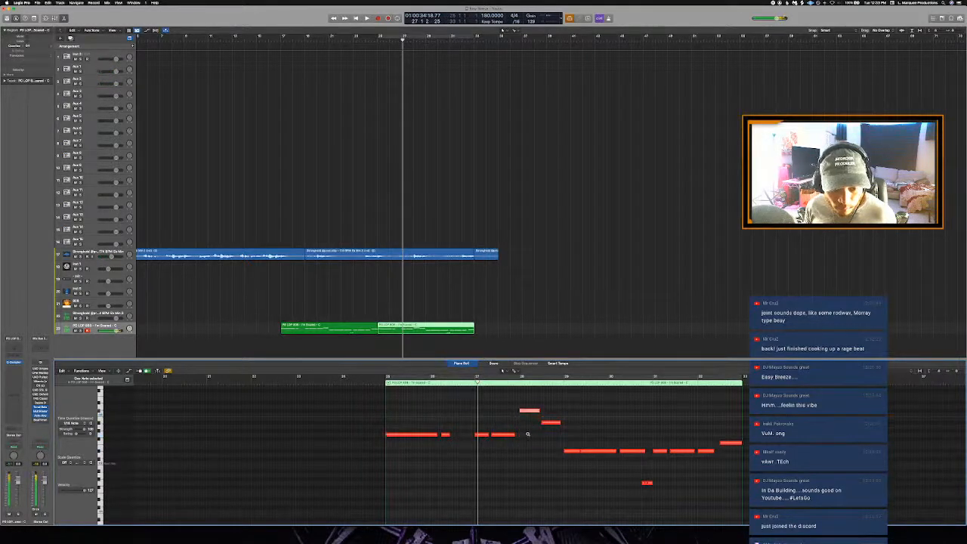
scroll(527, 434, down, 2)
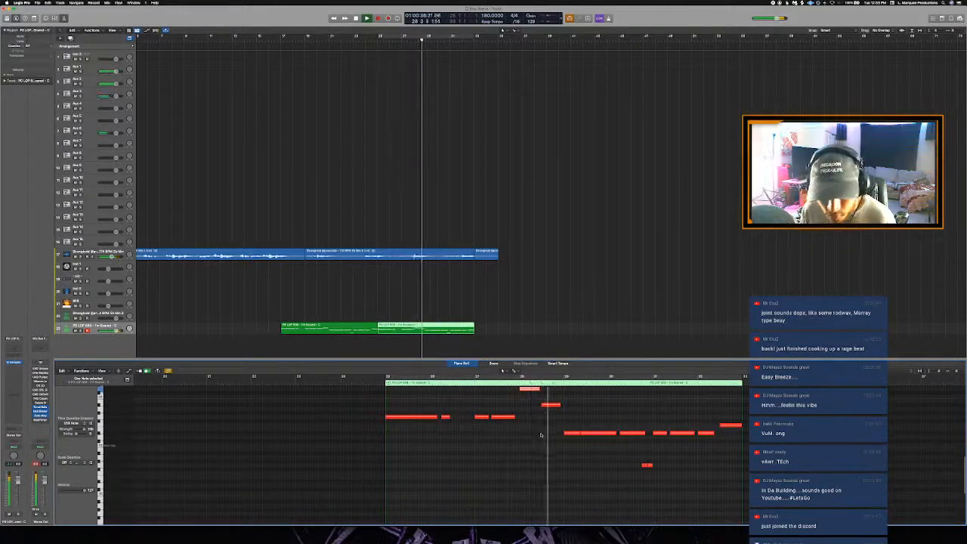
scroll(540, 434, up, 2)
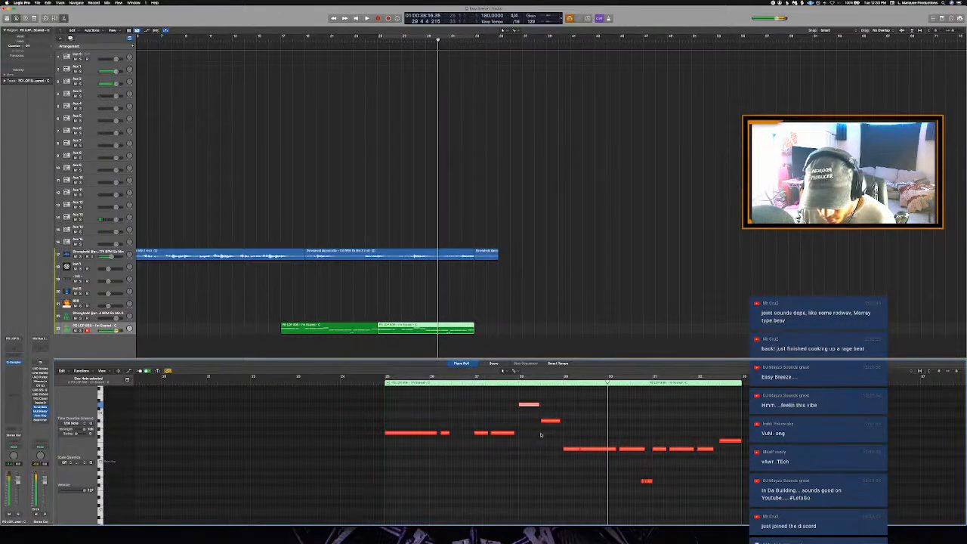
key(c)
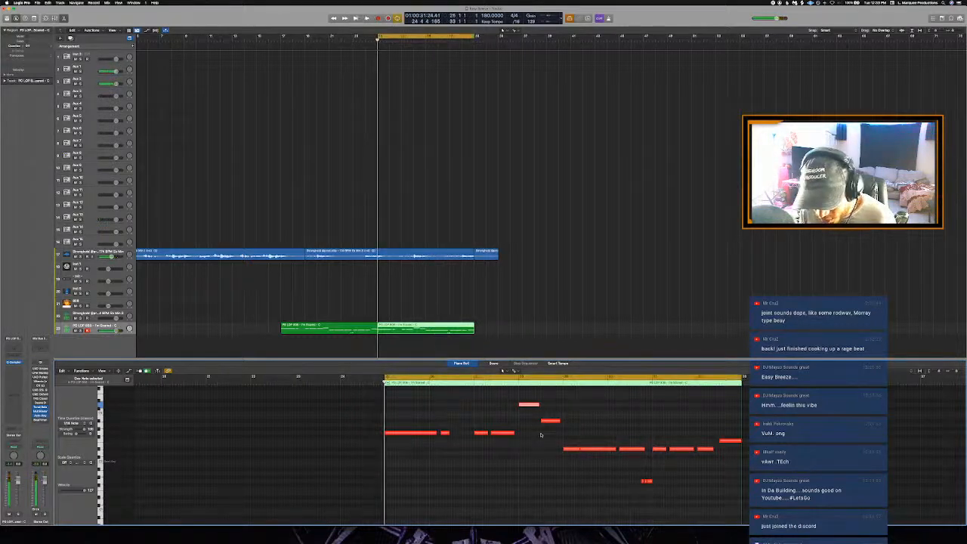
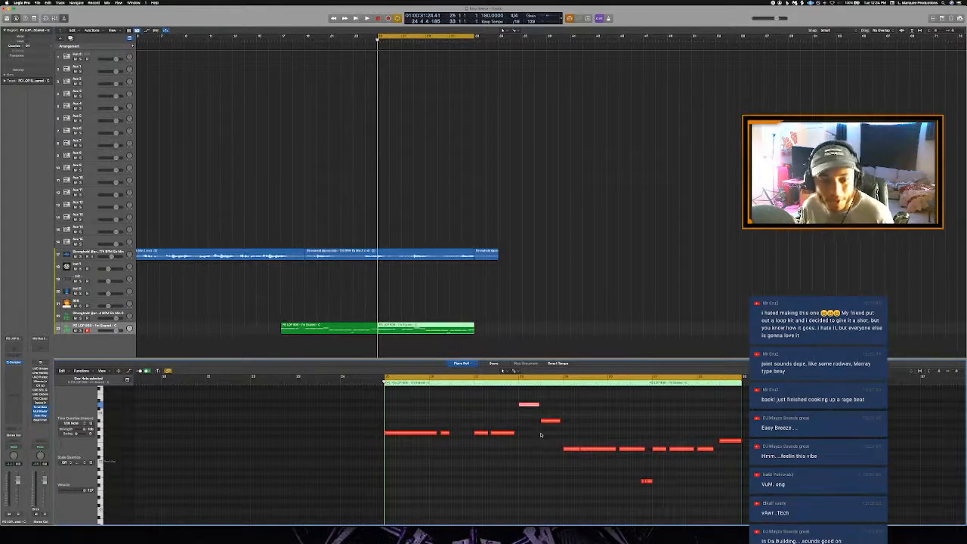
Step: Raise the bar 28 note one semitone further and try higher pitches for the note after it before returning that one to its original pitch
scroll(521, 460, up, 2)
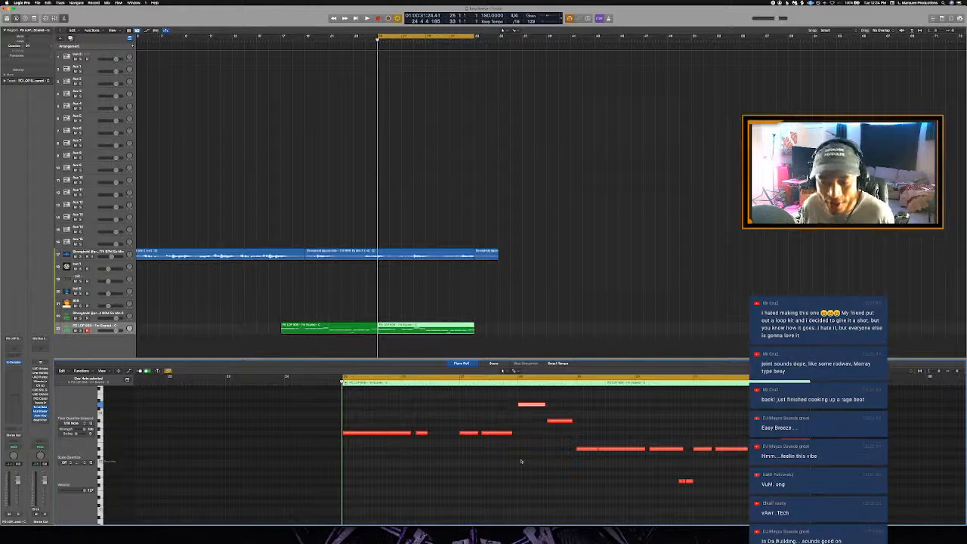
key(space)
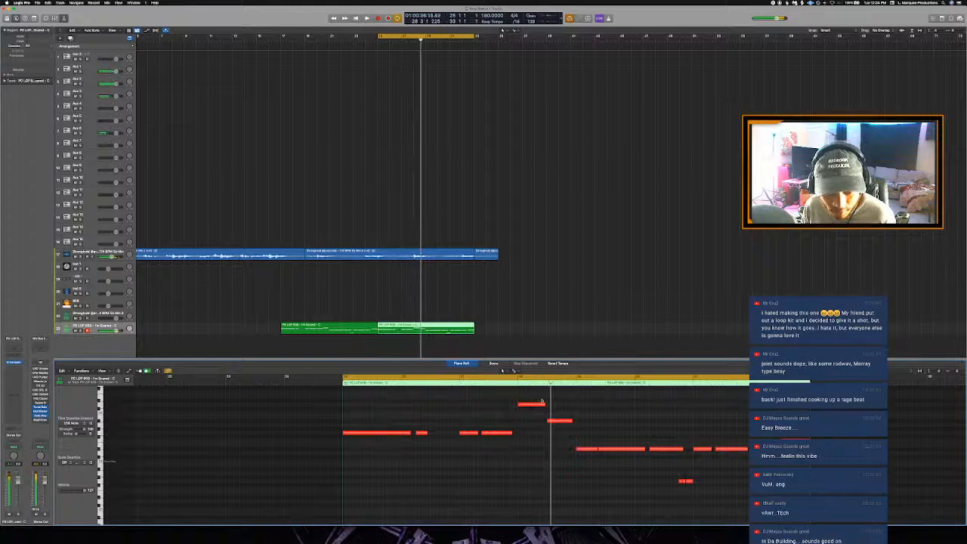
key(c)
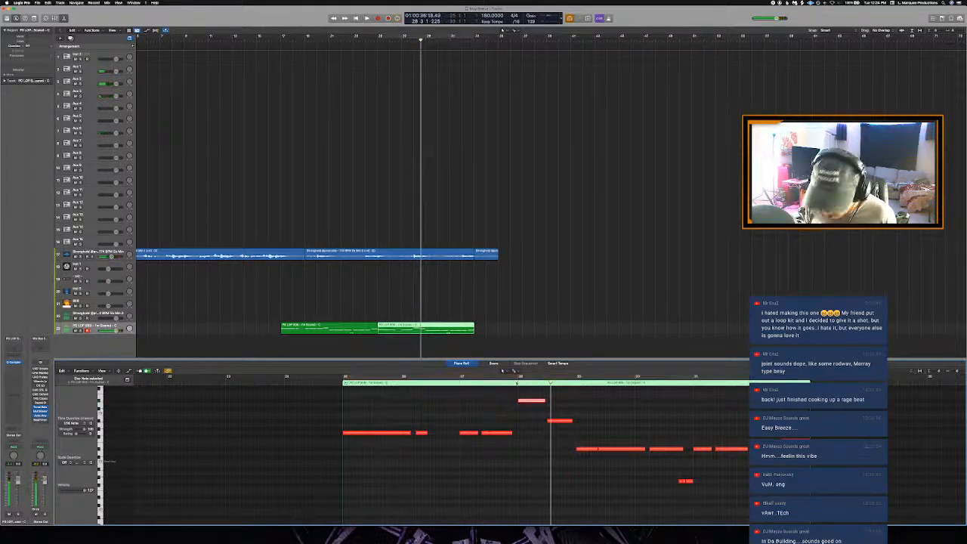
click(518, 380)
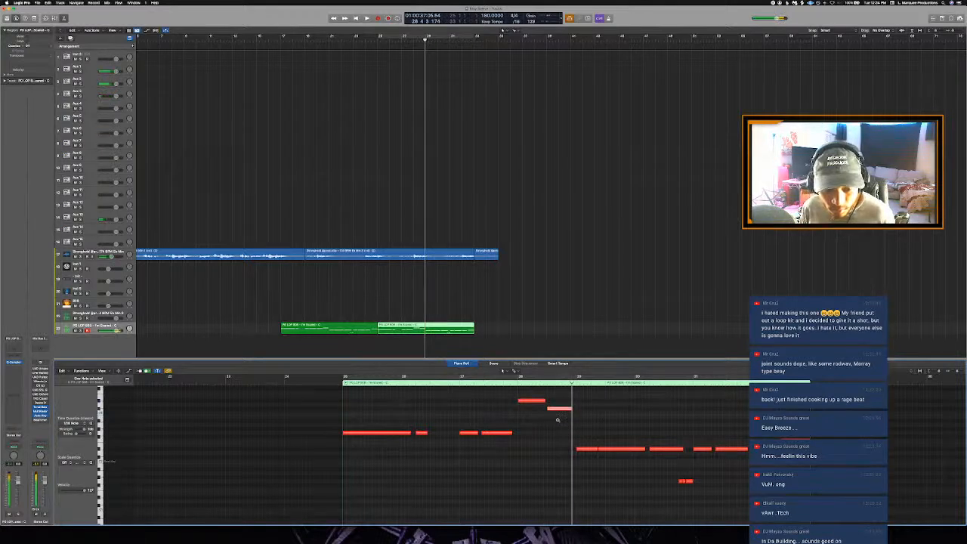
click(518, 382)
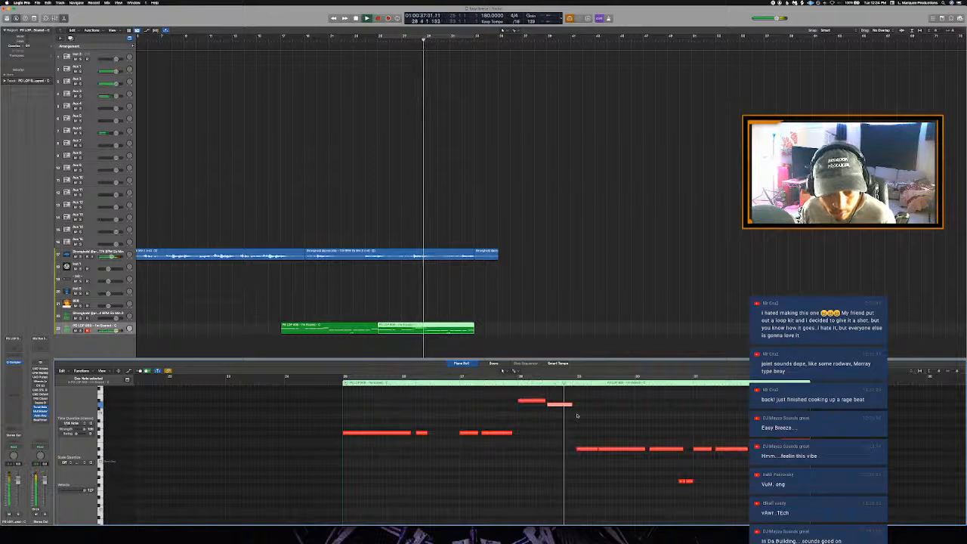
key(space)
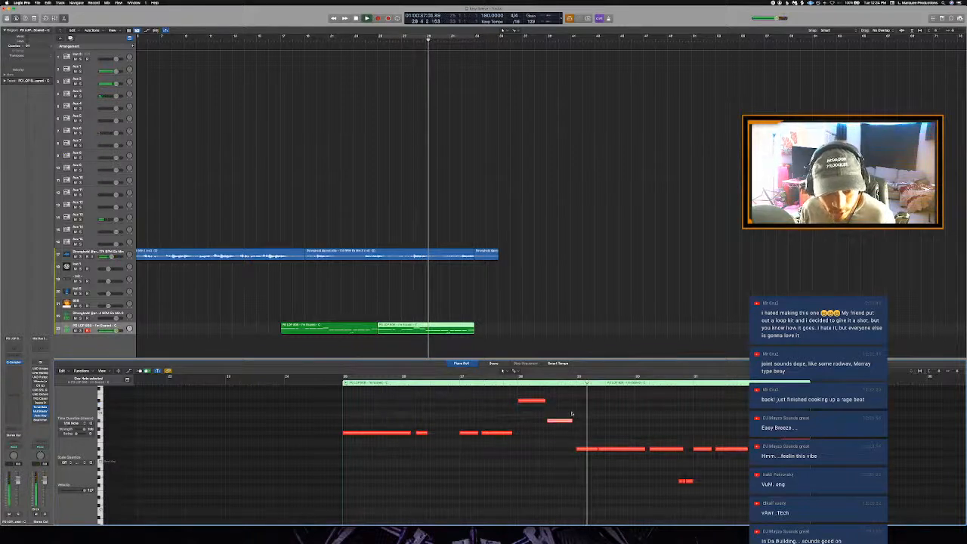
key(c)
key(Return)
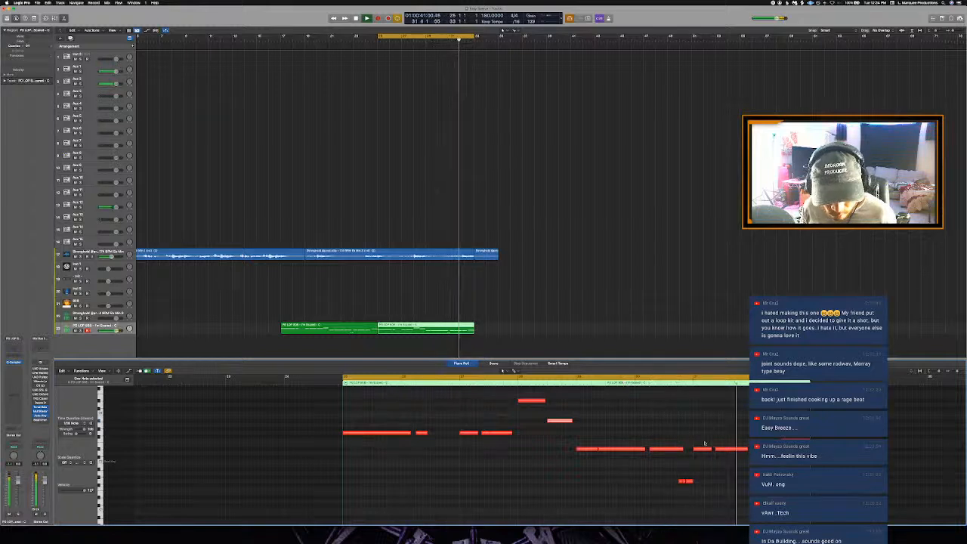
Step: Try a slightly later, overlapping duplicate of the last low note near bar 32 at the same pitch, and replay the bassline
key(space)
scroll(698, 450, right, 1)
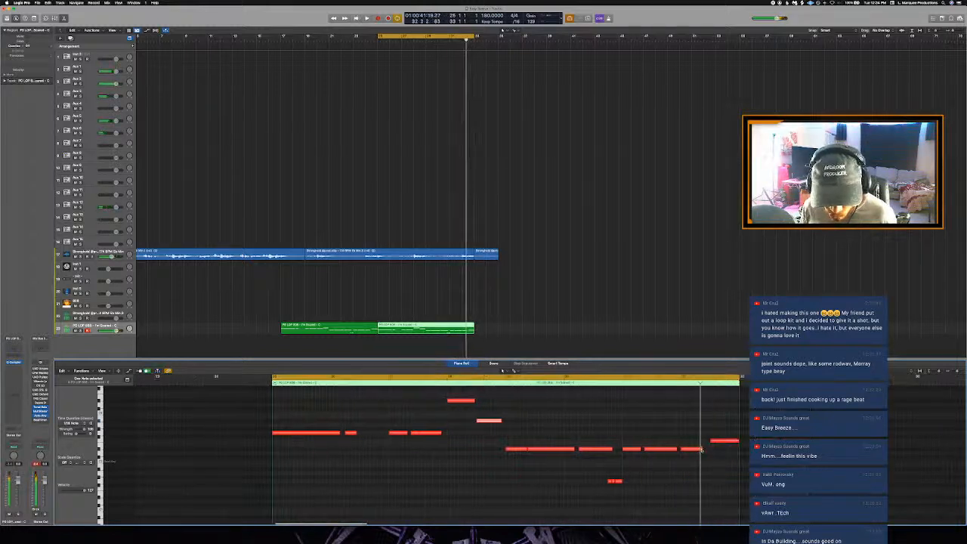
scroll(701, 450, up, 3)
click(685, 446)
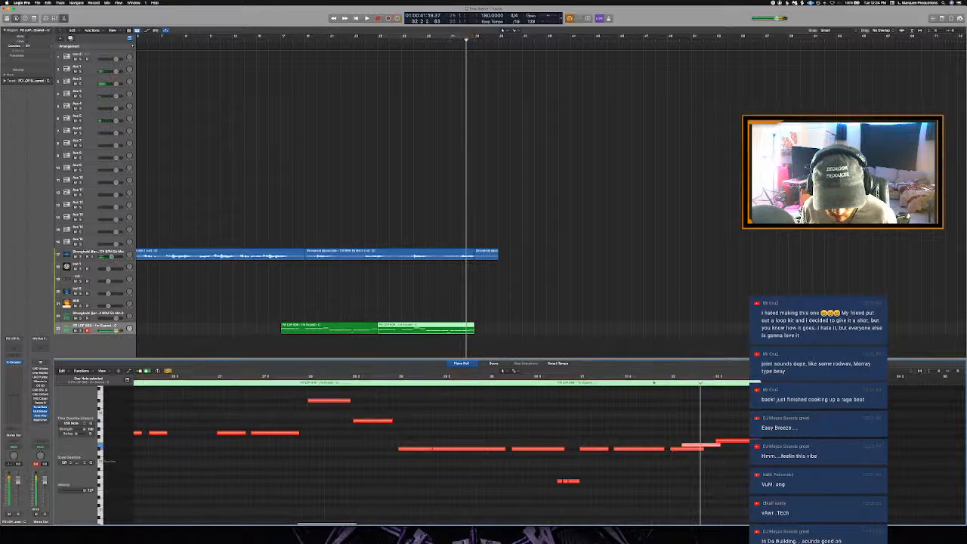
drag(681, 455, 687, 449)
click(659, 384)
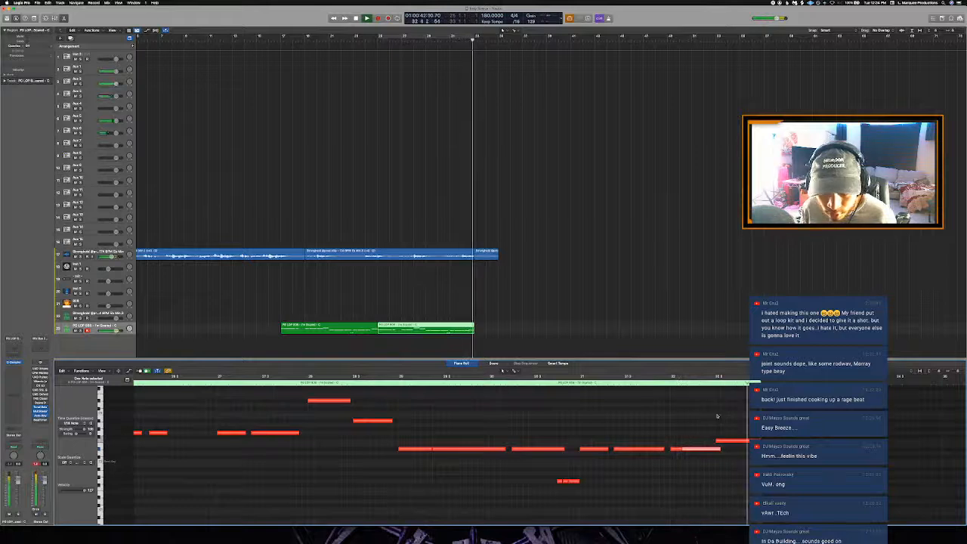
key(c)
key(space)
key(c)
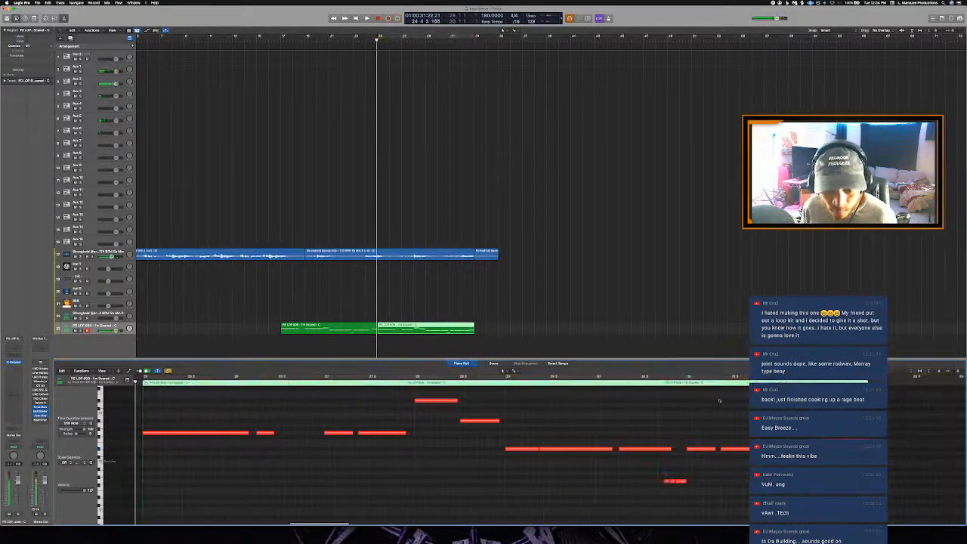
key(space)
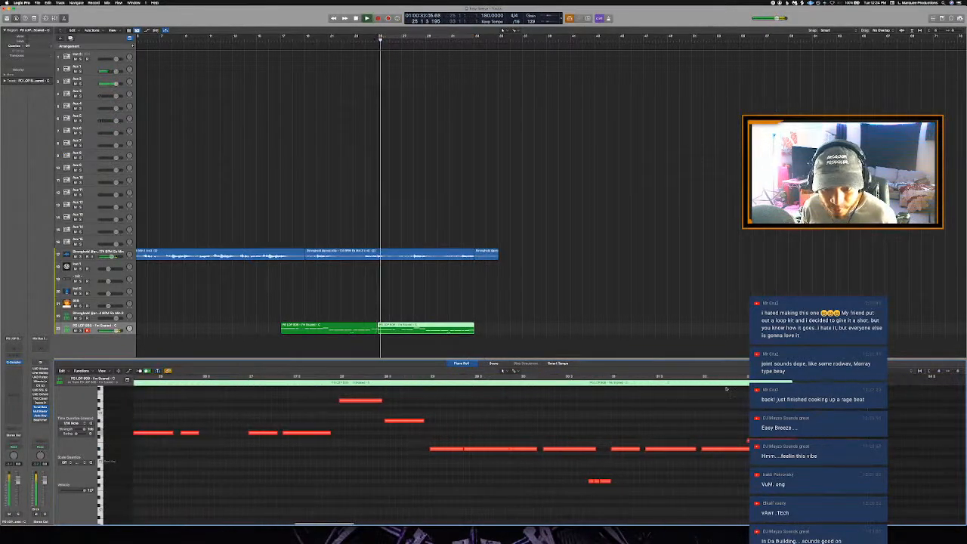
key(space)
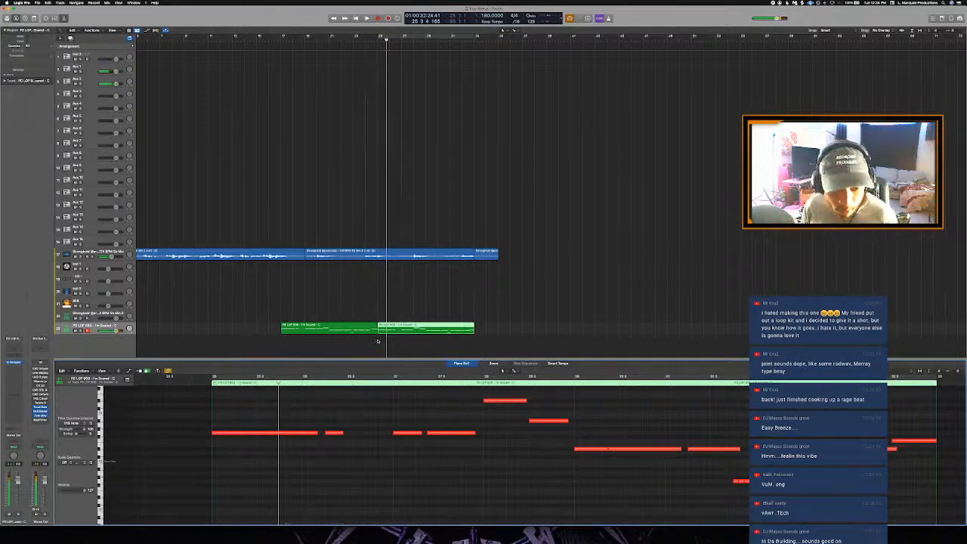
Step: Discard the edited second 808 region and restore an unedited copy of the bassline at bar 25
click(423, 334)
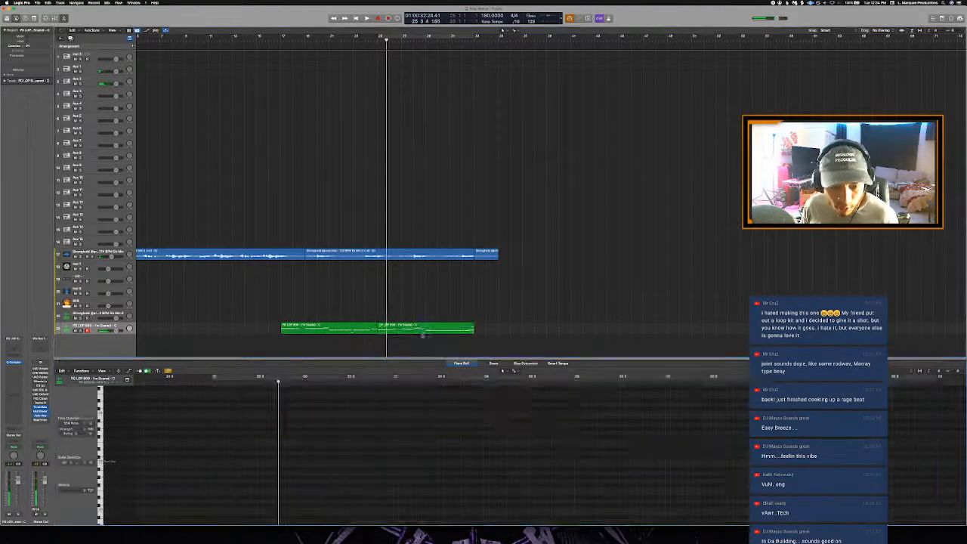
click(421, 326)
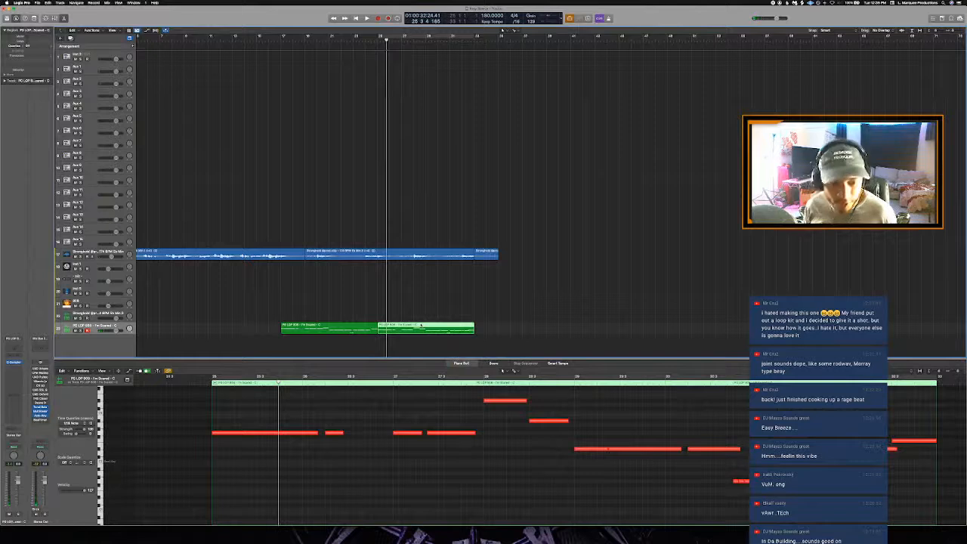
key(Delete)
key(super+z)
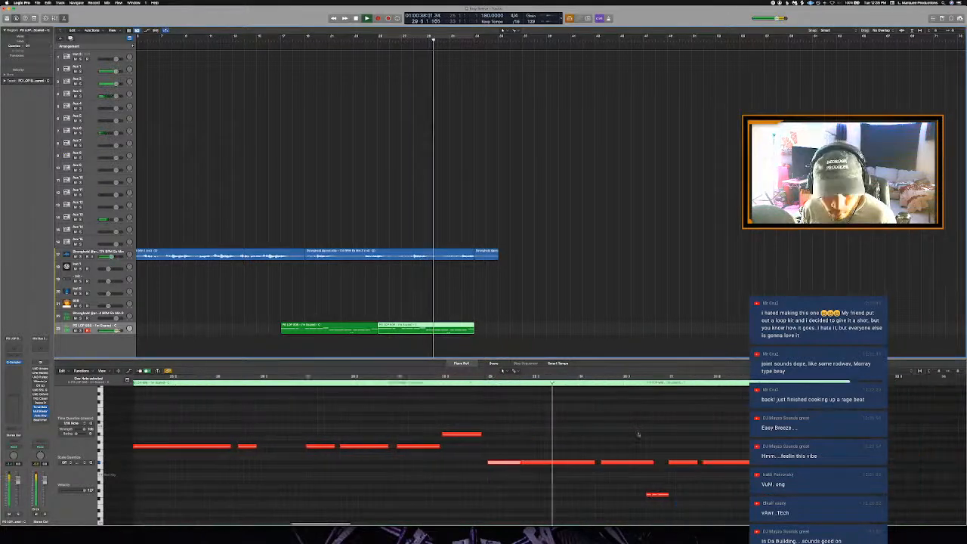
Step: Set the cycle range to bars 31 to 33 and audition the closing notes of the second 808 region
key(c)
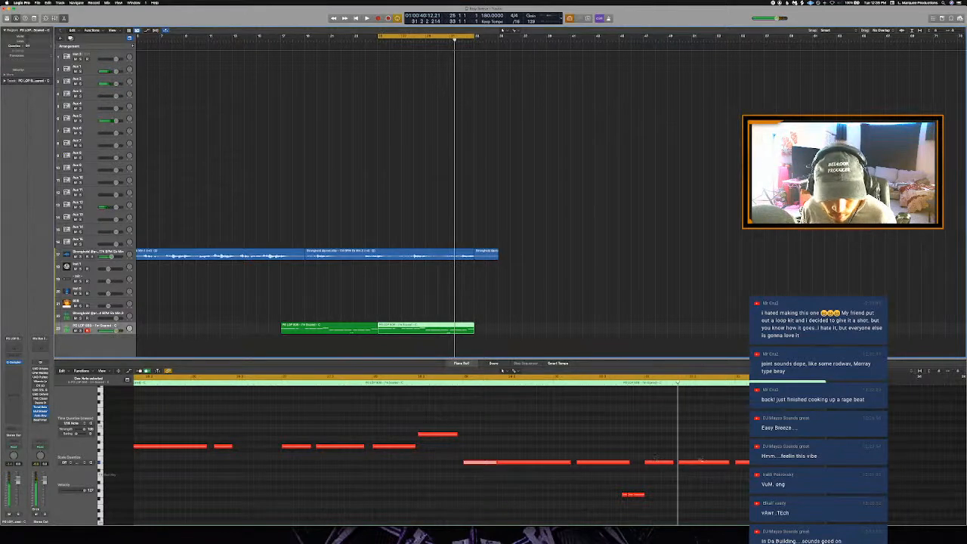
key(c)
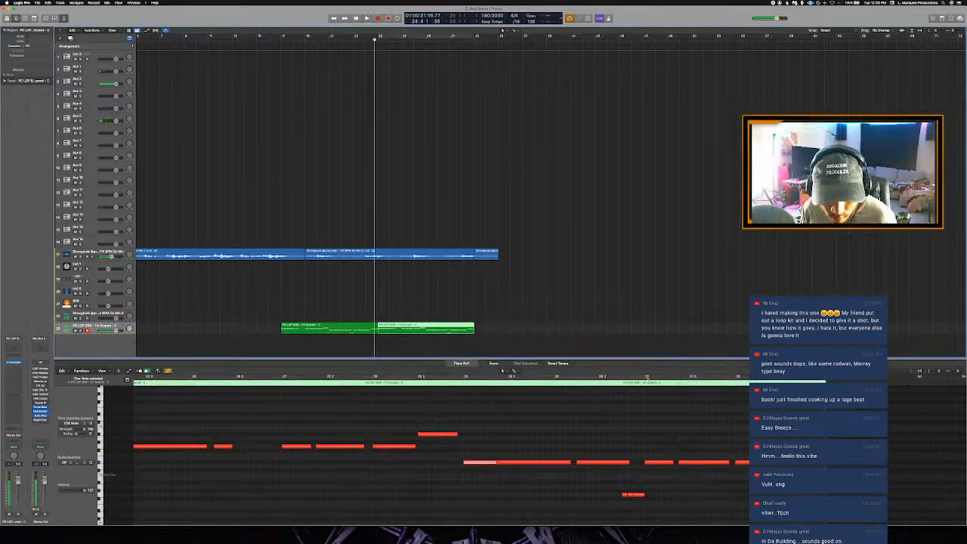
key(c)
key(space)
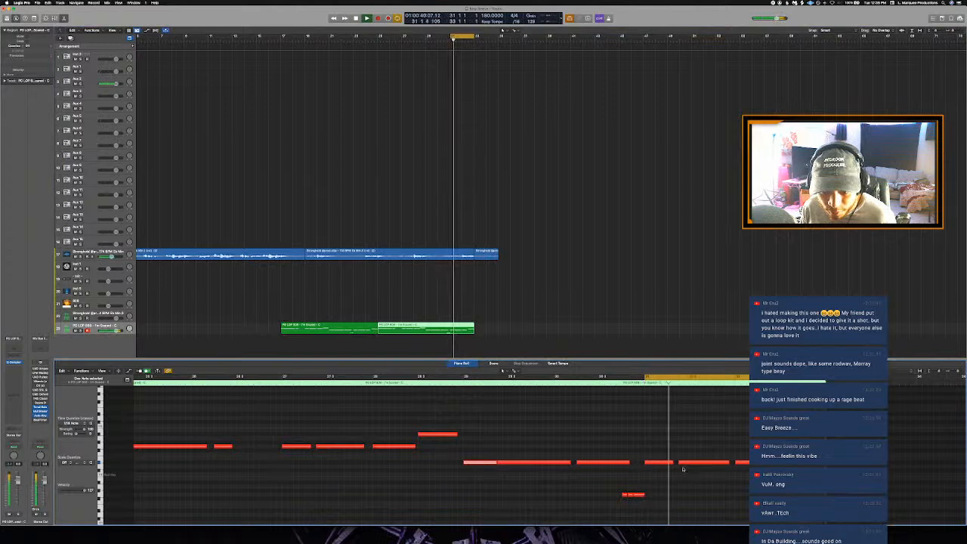
key(space)
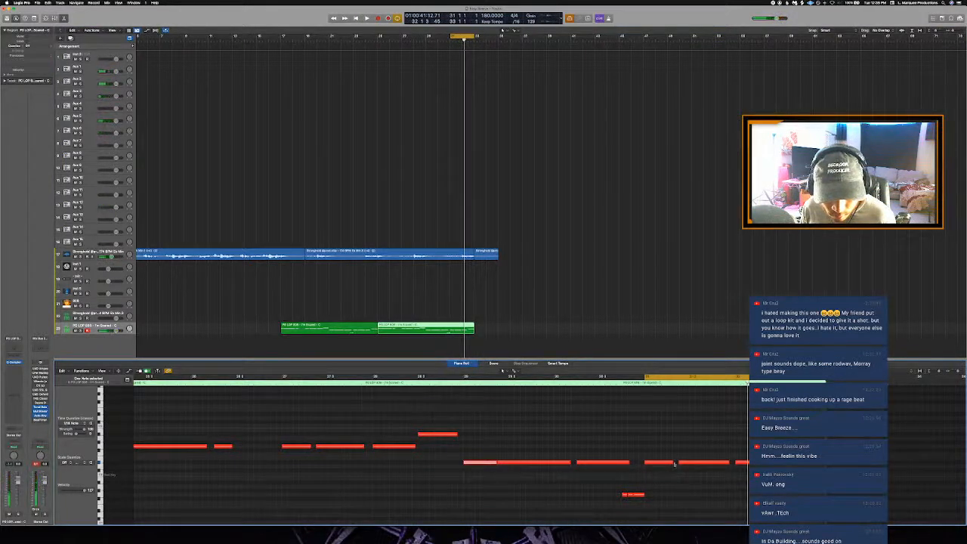
Step: Replace the 808 note at bar 31 with two shorter notes of the same pitch, lengthened to fill the space up to the next note
key(space)
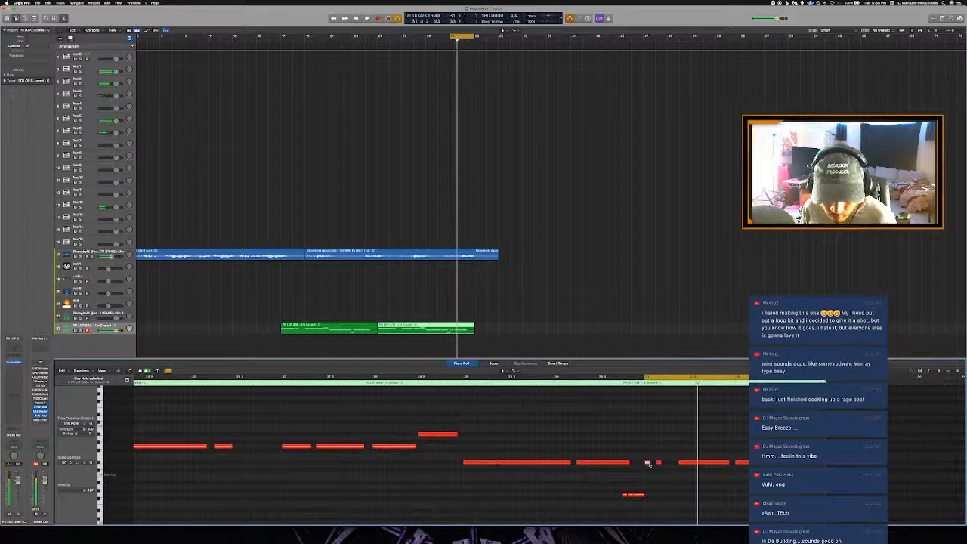
drag(649, 463, 655, 471)
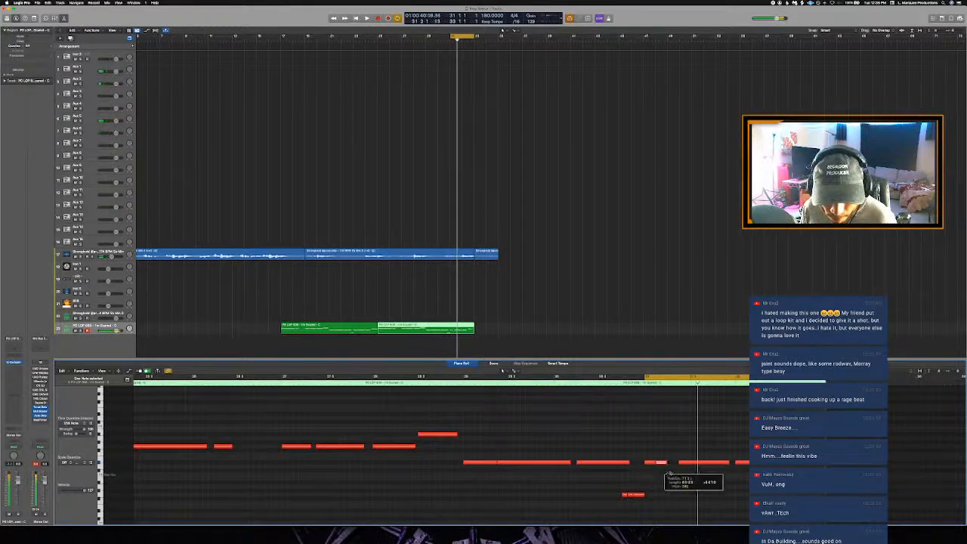
drag(676, 478, 677, 464)
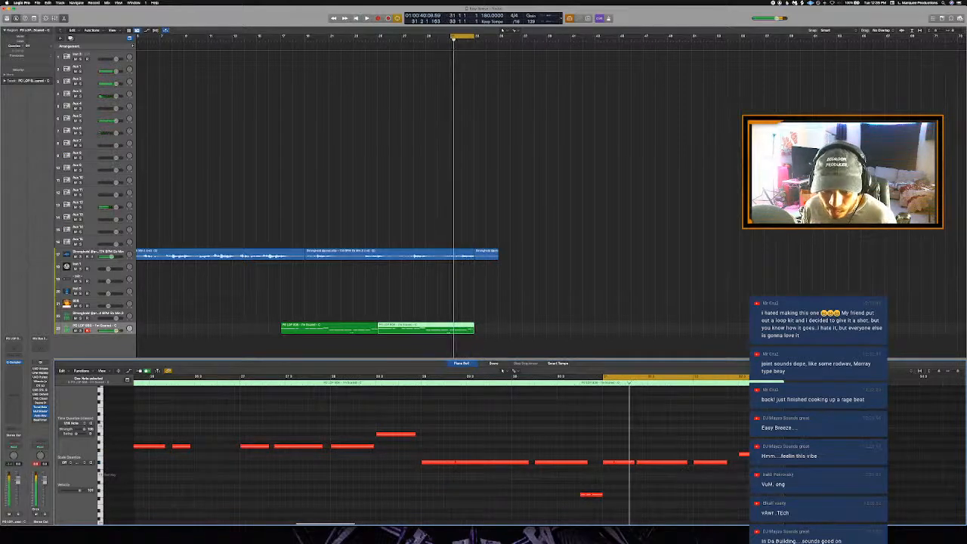
Step: Audition the closing notes of the second 808 region, show automation in its note editor, and turn cycling off
key(space)
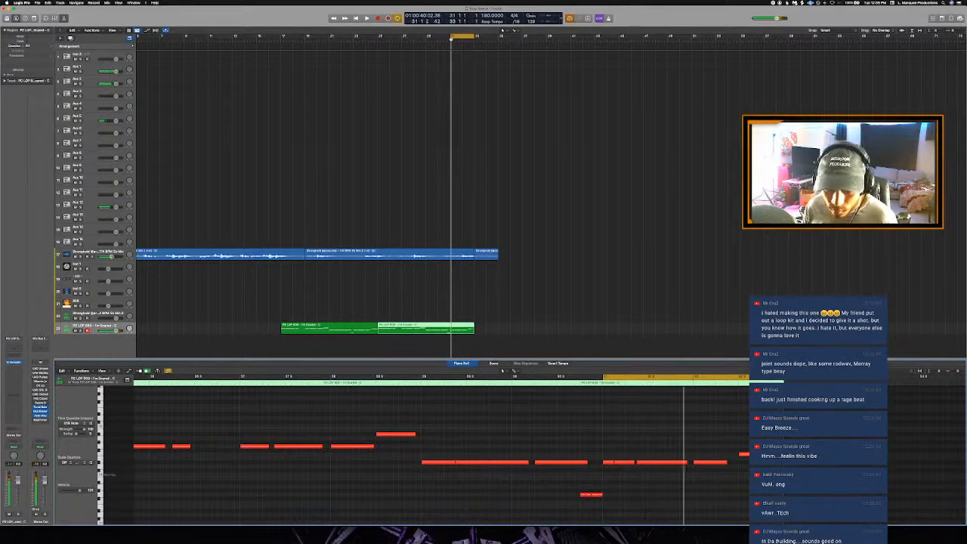
key(space)
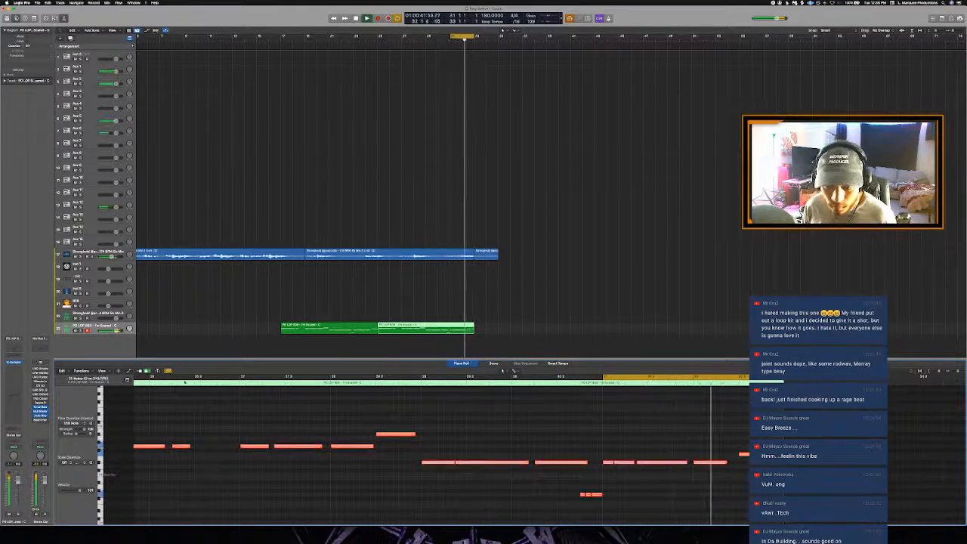
click(129, 372)
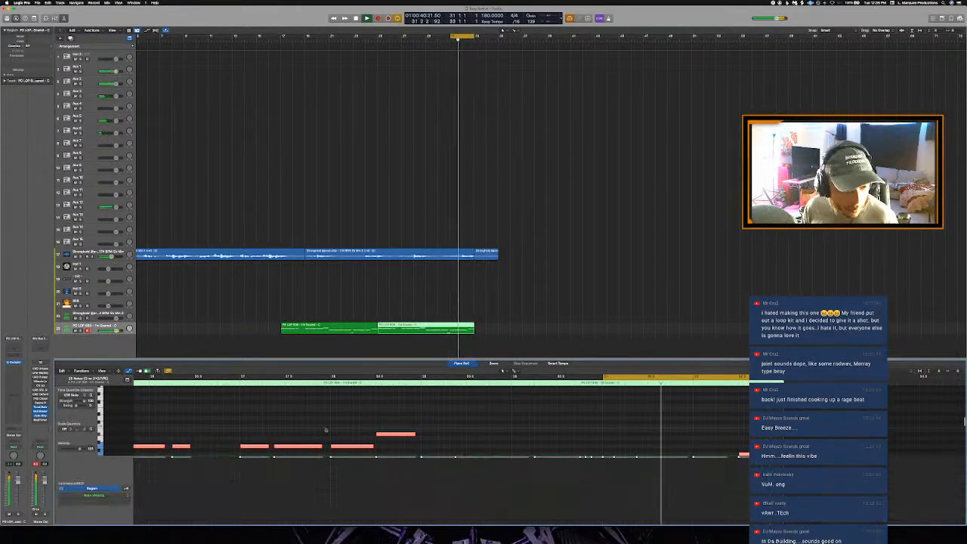
key(space)
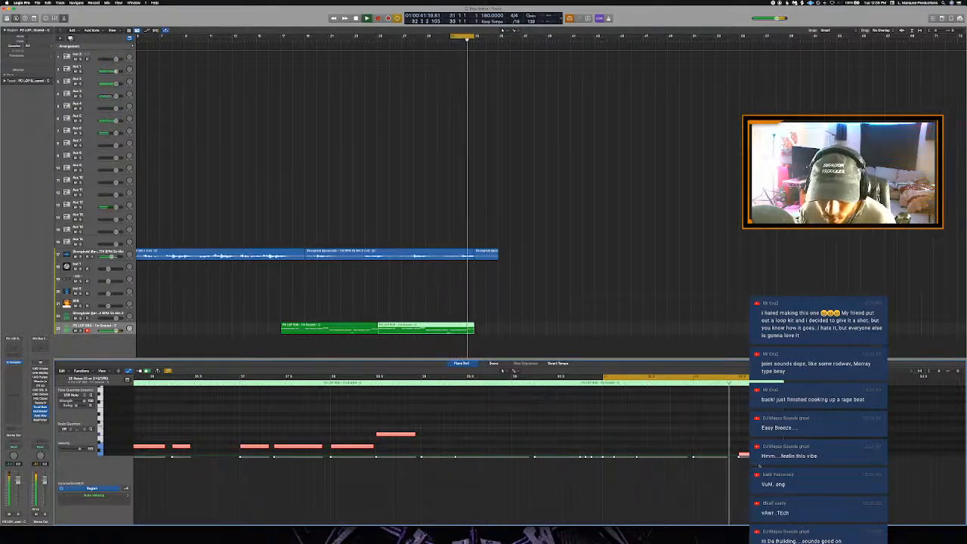
key(space)
key(space)
key(c)
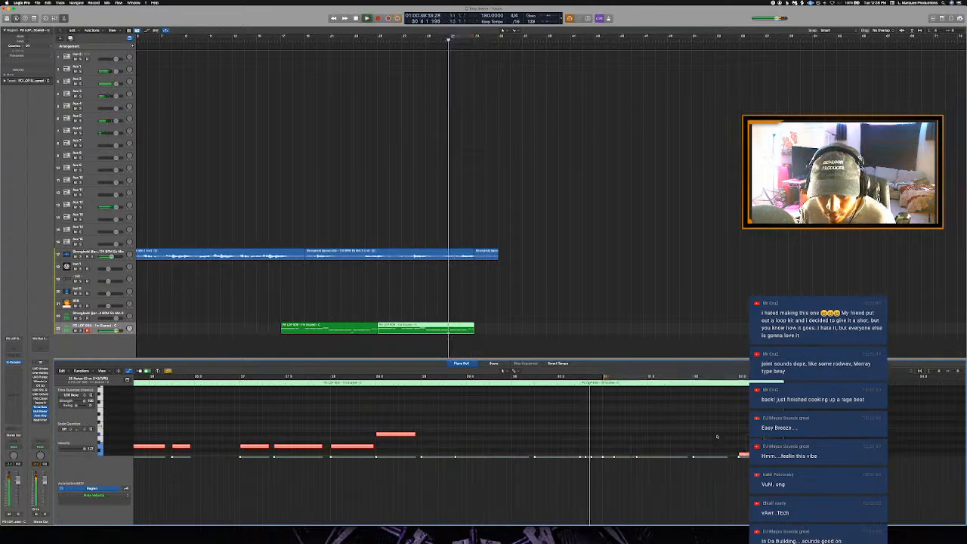
Step: Lengthen the 808 note at bar 32 in the second region until it meets the start of the following note
scroll(625, 400, down, 10)
scroll(497, 385, down, 2)
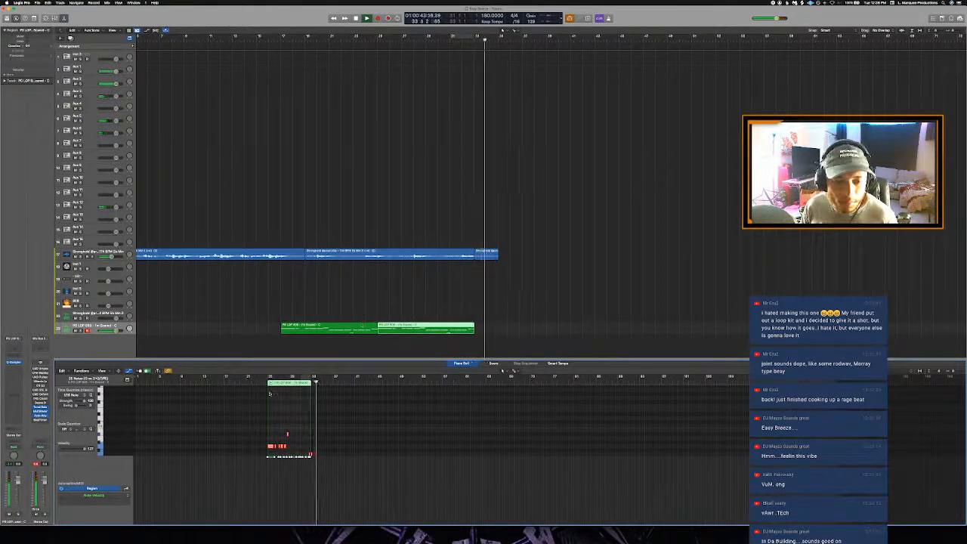
click(283, 378)
scroll(303, 387, up, 3)
scroll(302, 387, up, 5)
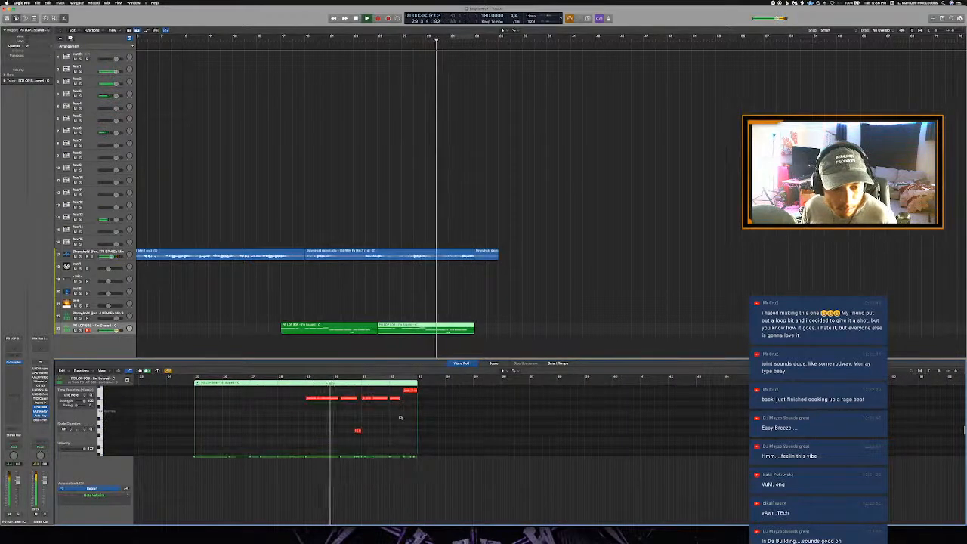
scroll(406, 418, up, 3)
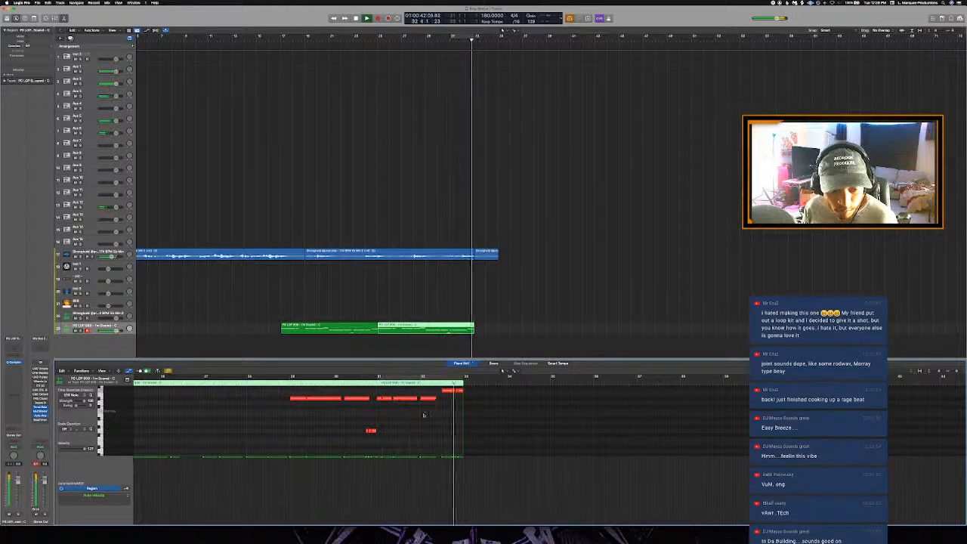
scroll(429, 412, up, 1)
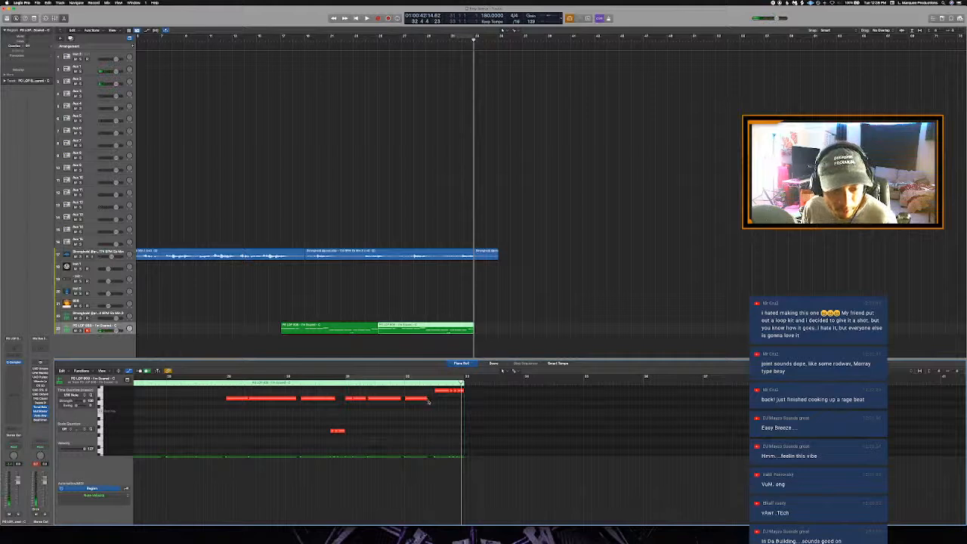
drag(427, 402, 433, 408)
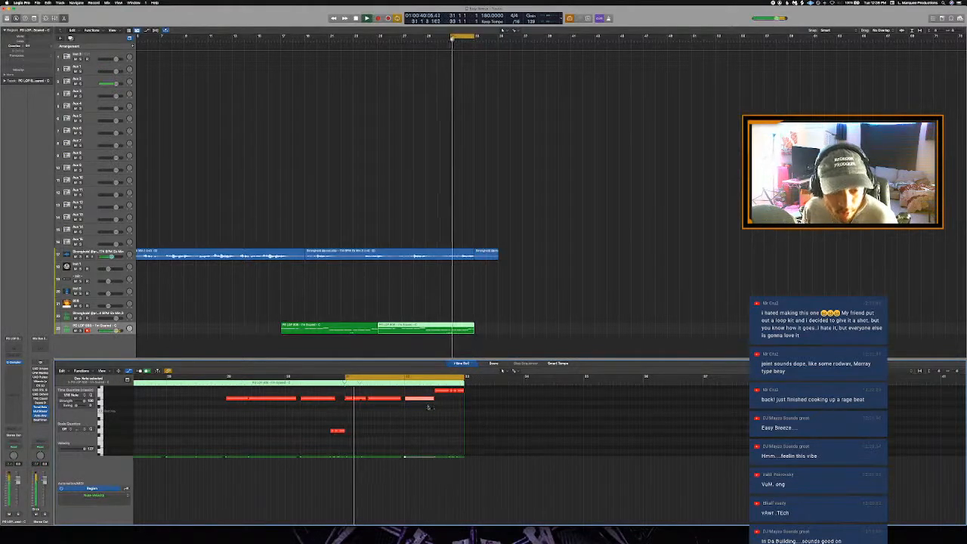
Step: Set the cycle range to bars 17 to 33 and play back both 808 regions with the loop
scroll(428, 406, down, 1)
scroll(427, 406, down, 2)
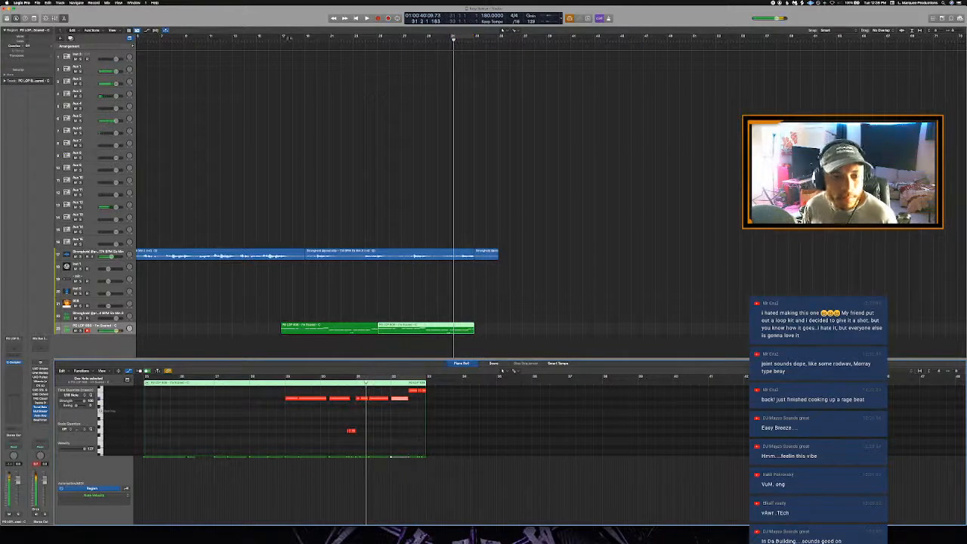
drag(283, 37, 466, 95)
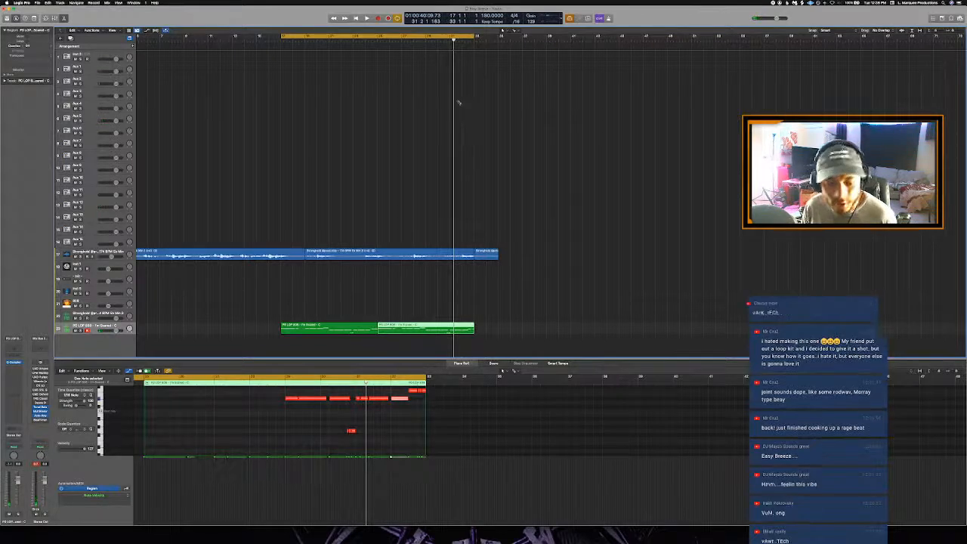
key(space)
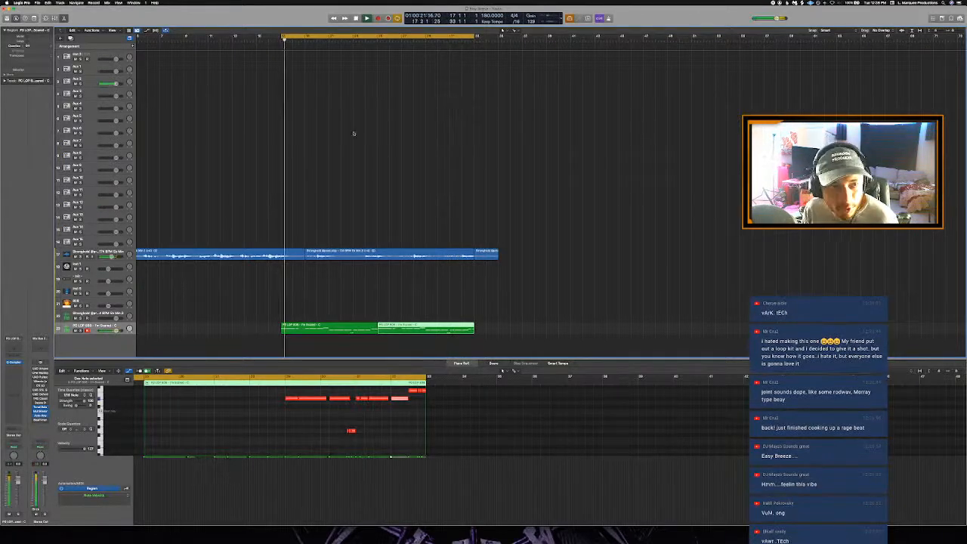
Step: Move the 808 track to the top of the track list and color both of its regions orange
key(e)
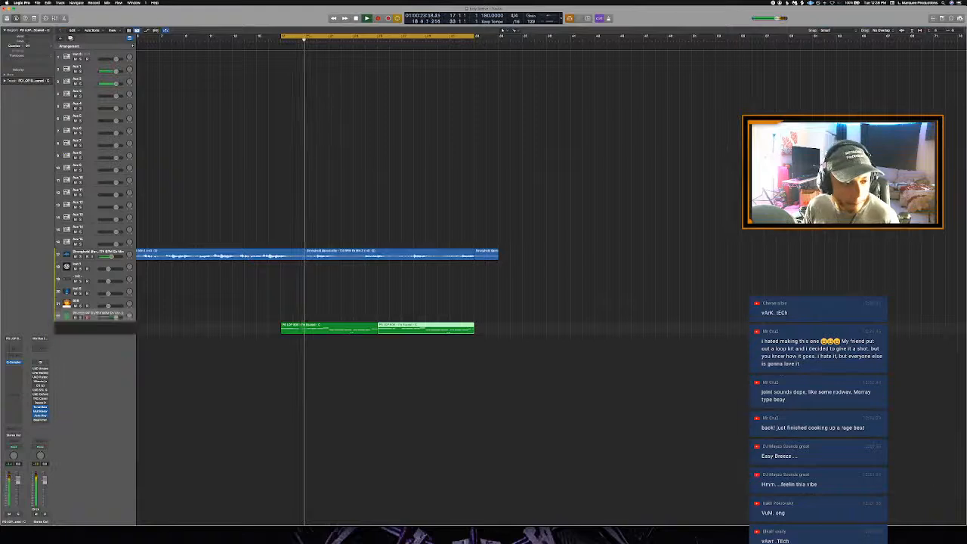
drag(79, 318, 79, 59)
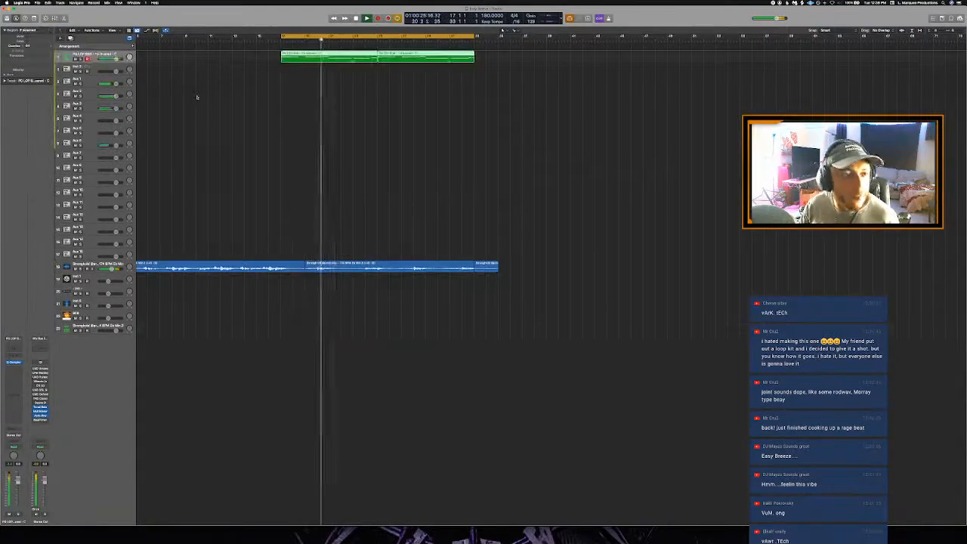
key(alt+c)
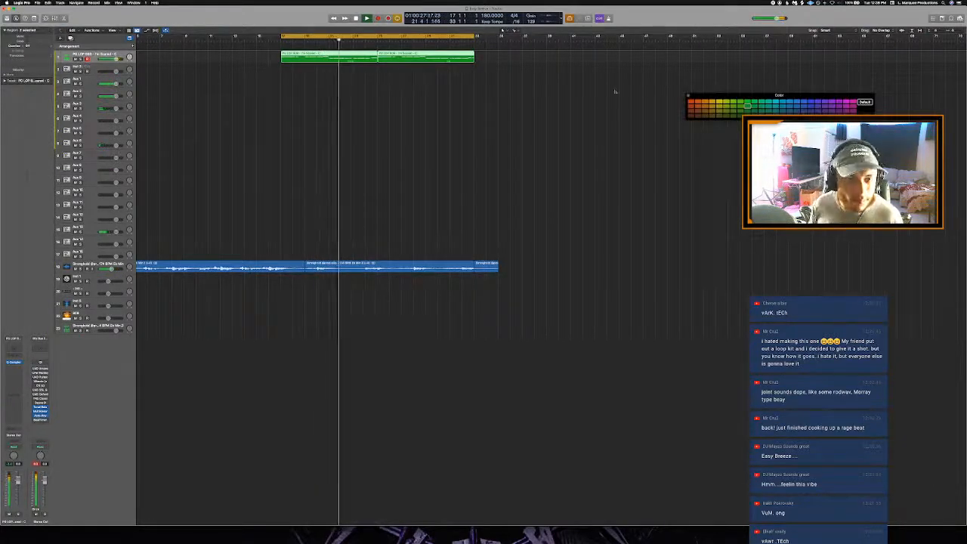
click(706, 103)
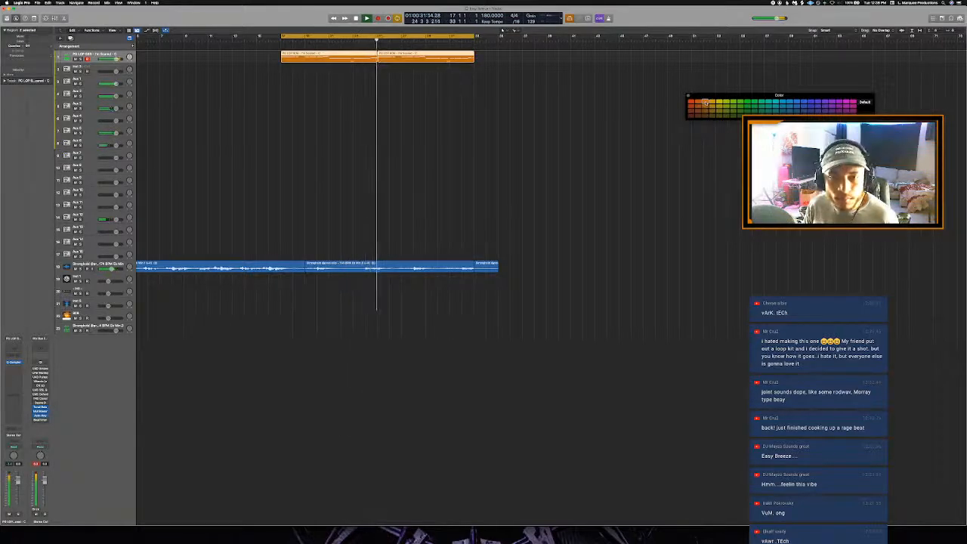
key(x)
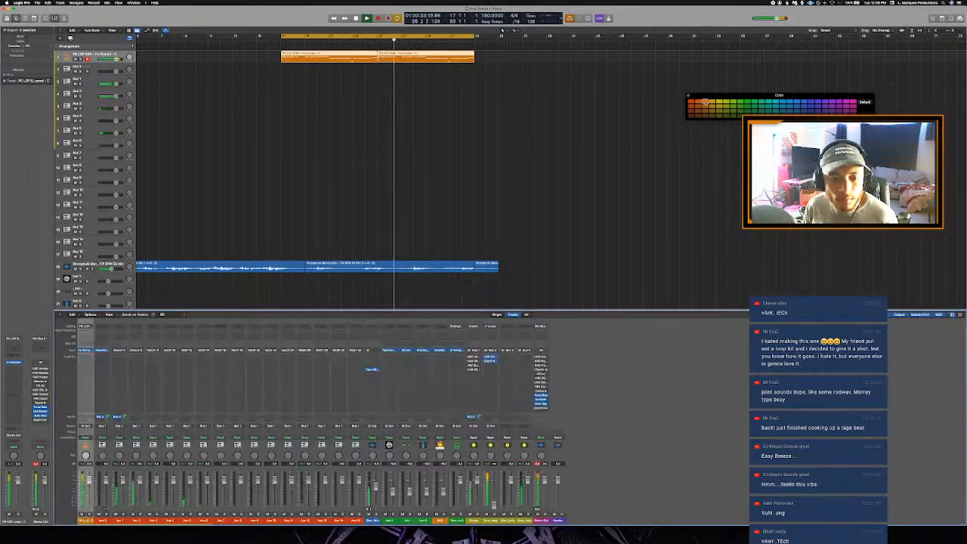
key(x)
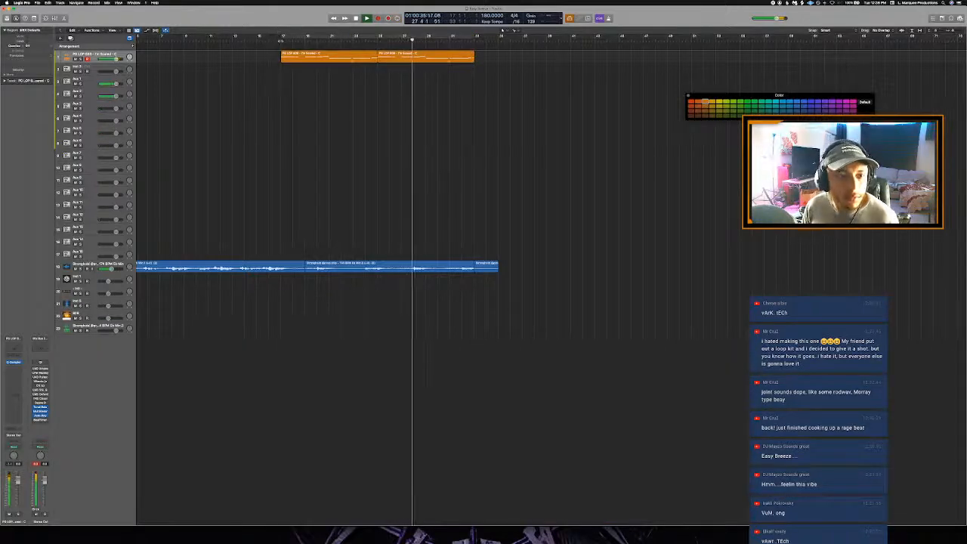
Step: In the first 808 region, lengthen the high note before bar 21 and the note at bar 24 to meet the notes after them
click(282, 41)
key(p)
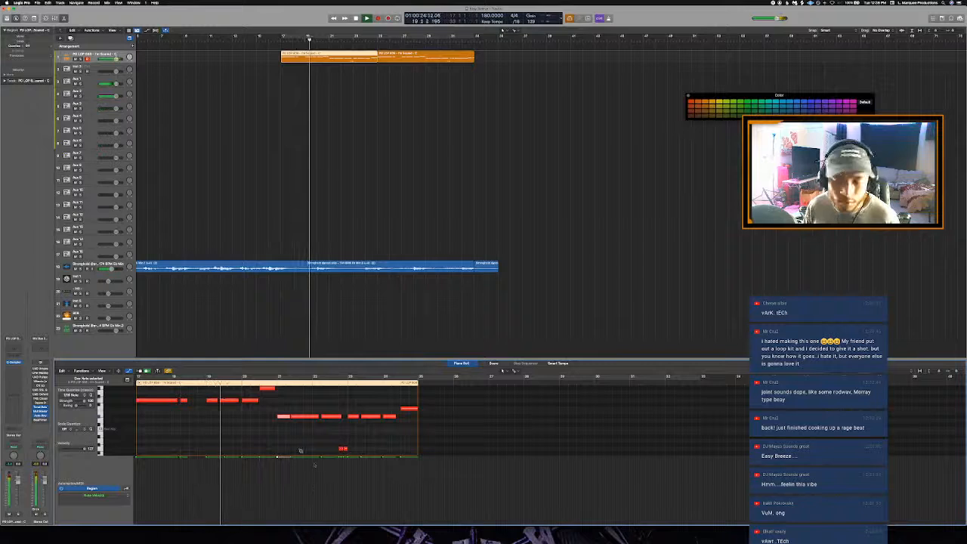
key(super+Right)
key(super+Right)
key(super+Right)
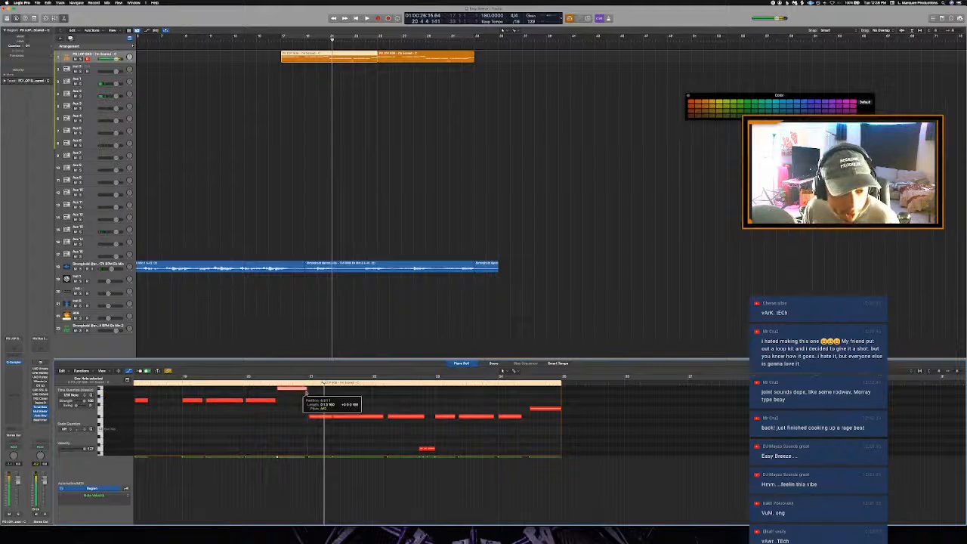
click(270, 384)
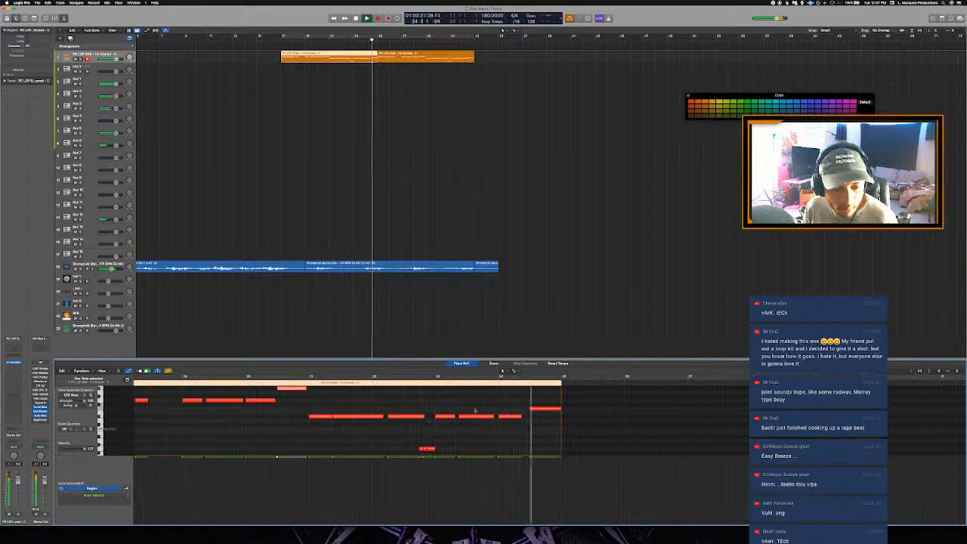
key(space)
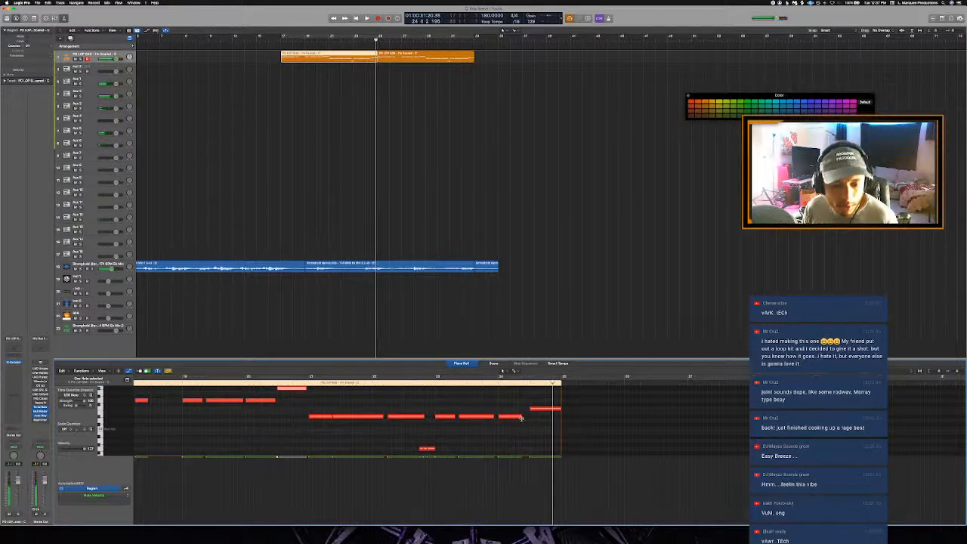
drag(521, 418, 524, 420)
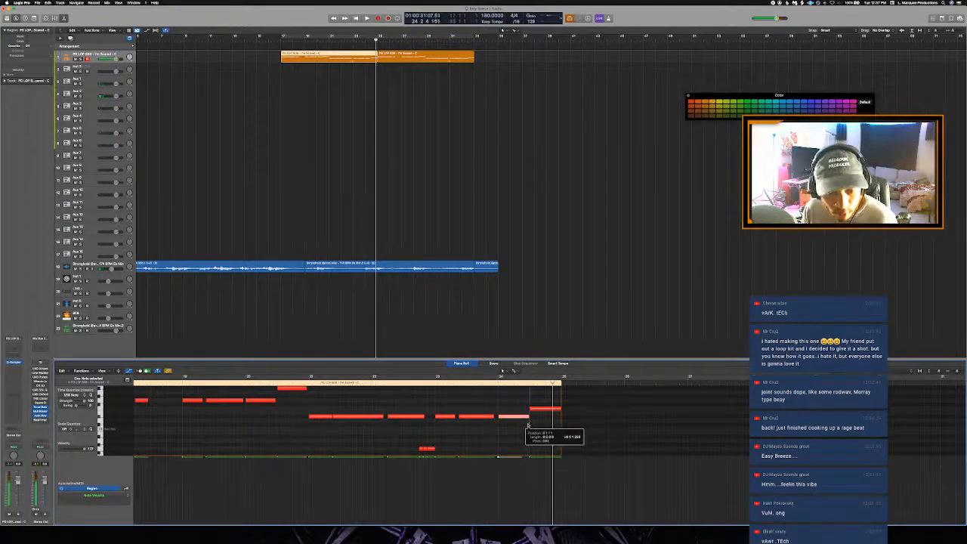
Step: Review the second 808 region's notes, and play the arrangement from bars 17 and 9 to hear the bassline enter over the loop
double_click(496, 382)
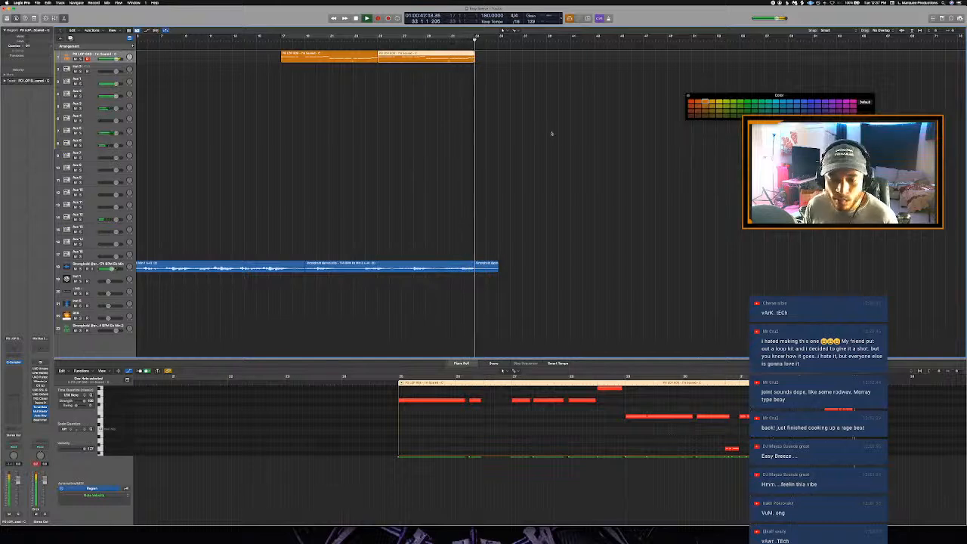
key(p)
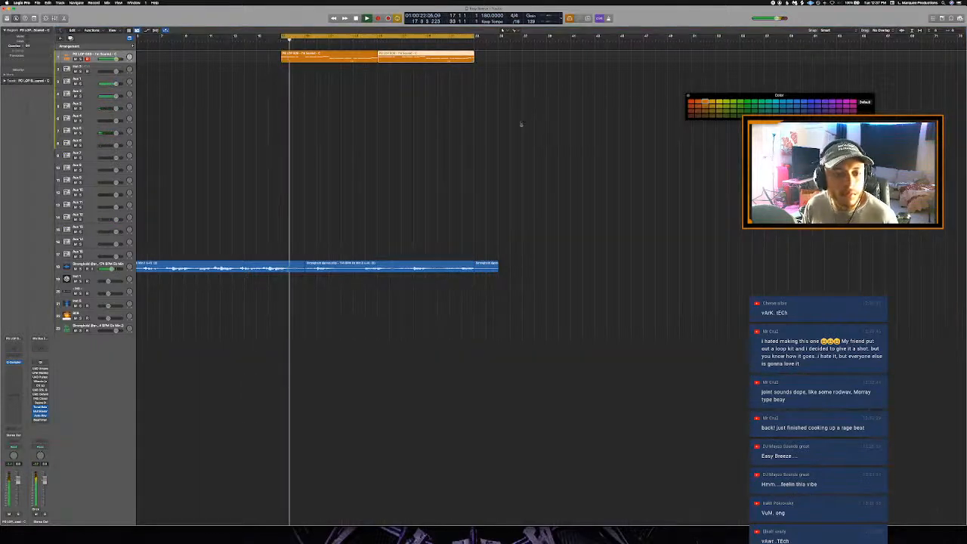
scroll(487, 131, left, 3)
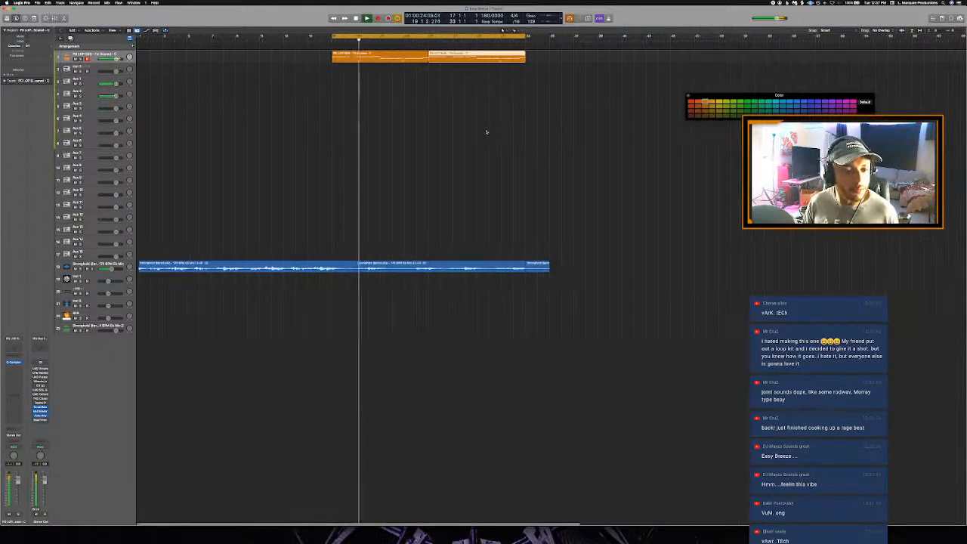
key(c)
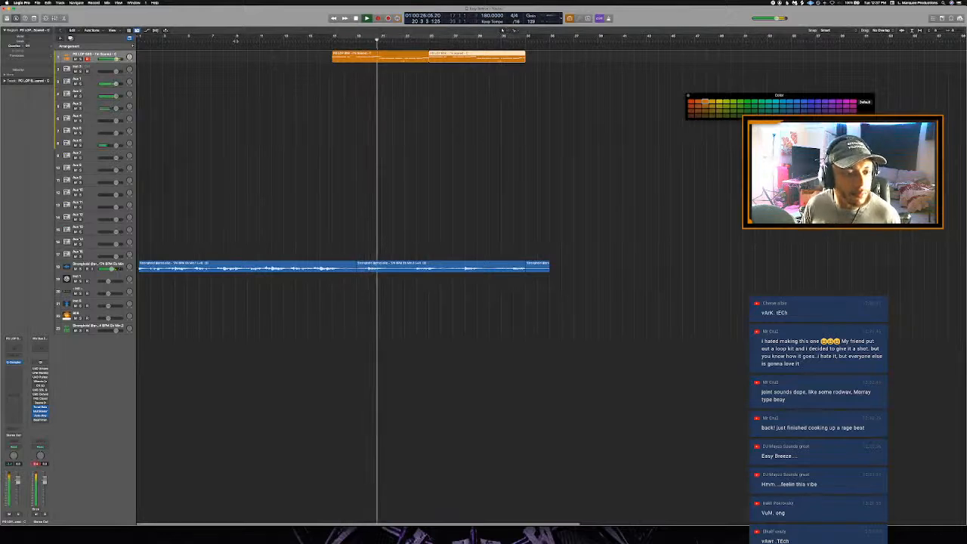
click(235, 40)
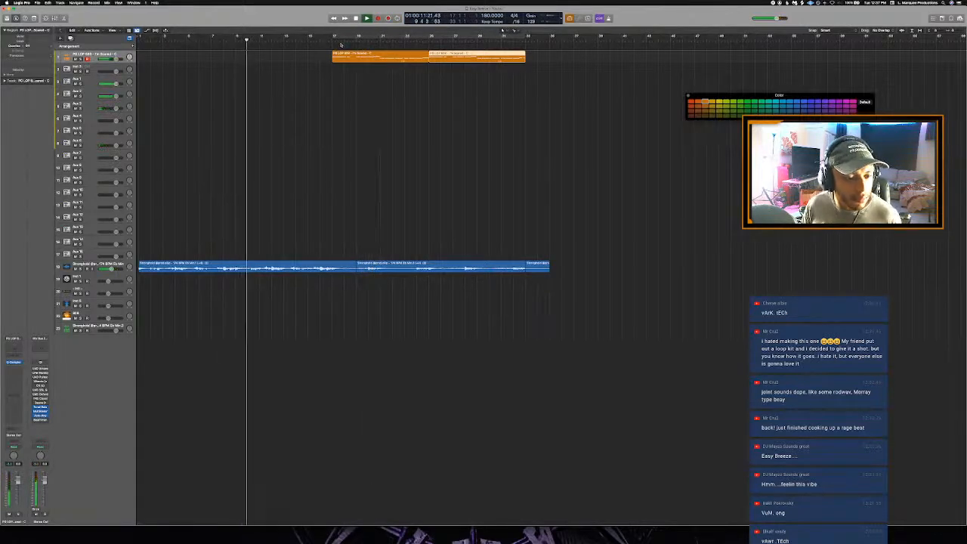
key(c)
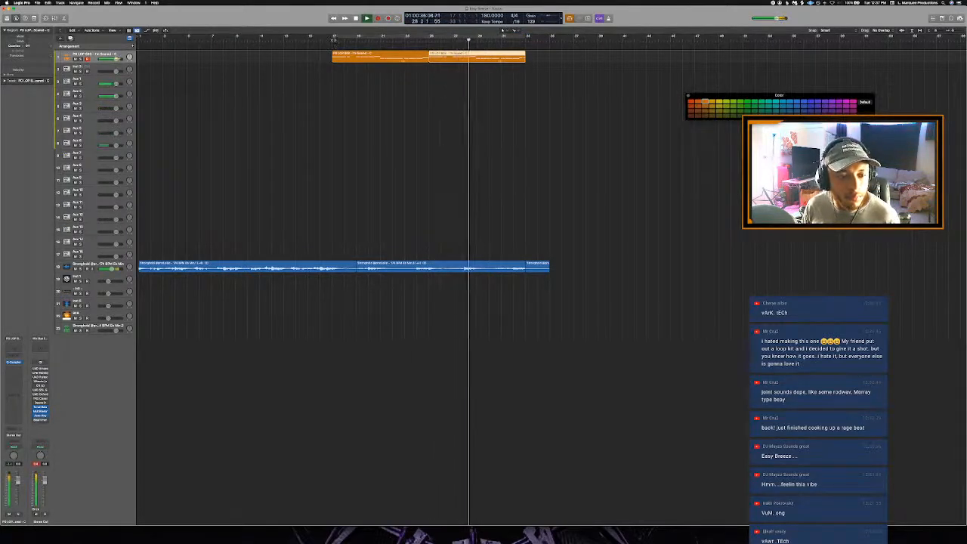
click(332, 38)
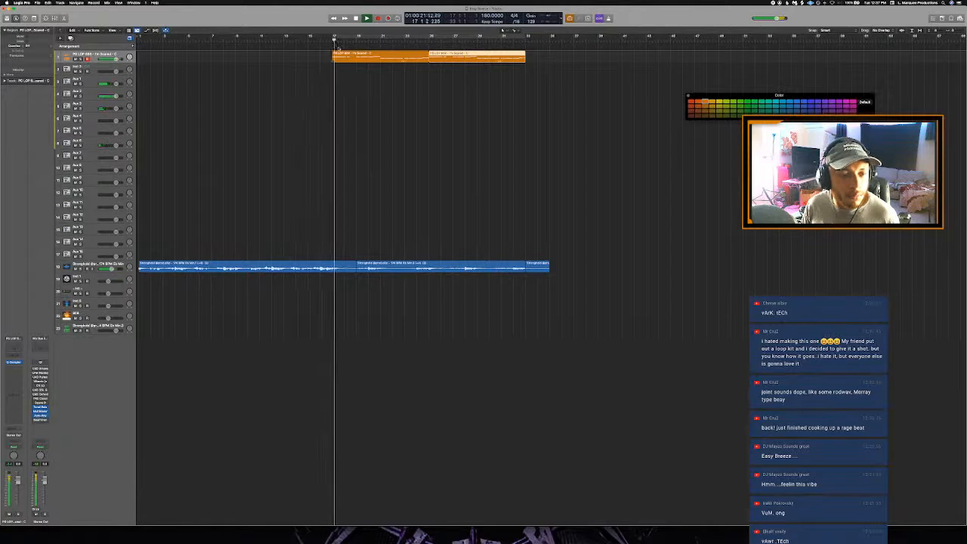
key(space)
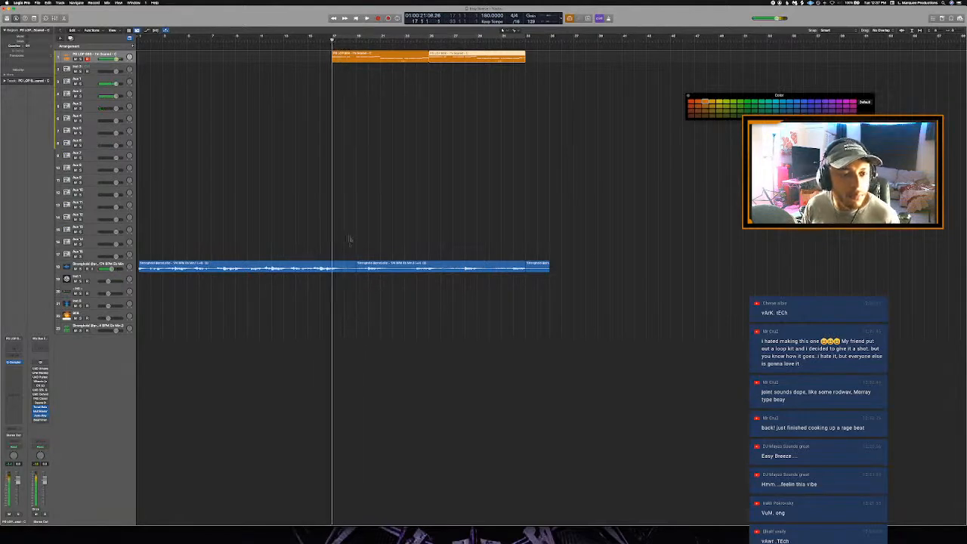
Step: Re-cut the Stronghold loop so its sections split at bars 17 and 33, in line with the 808 regions
click(346, 269)
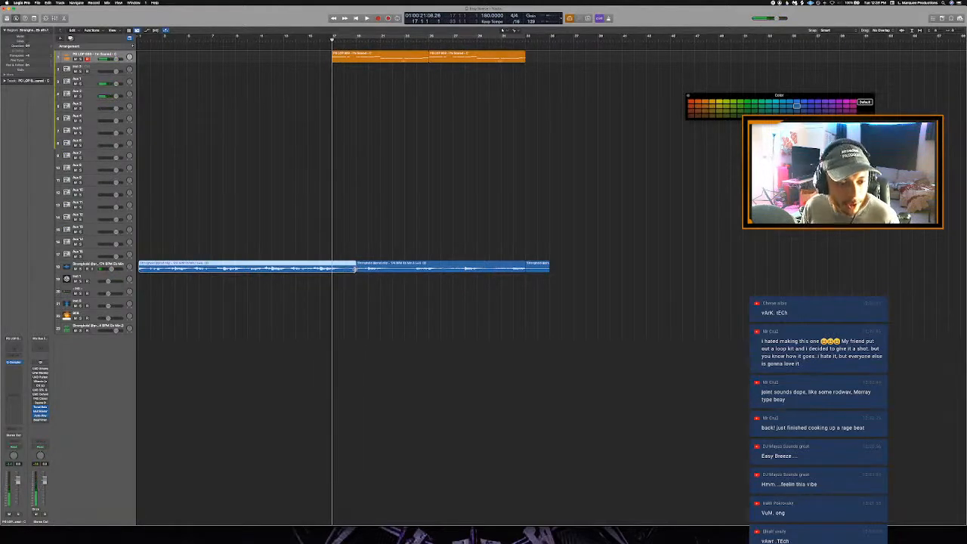
drag(354, 269, 521, 287)
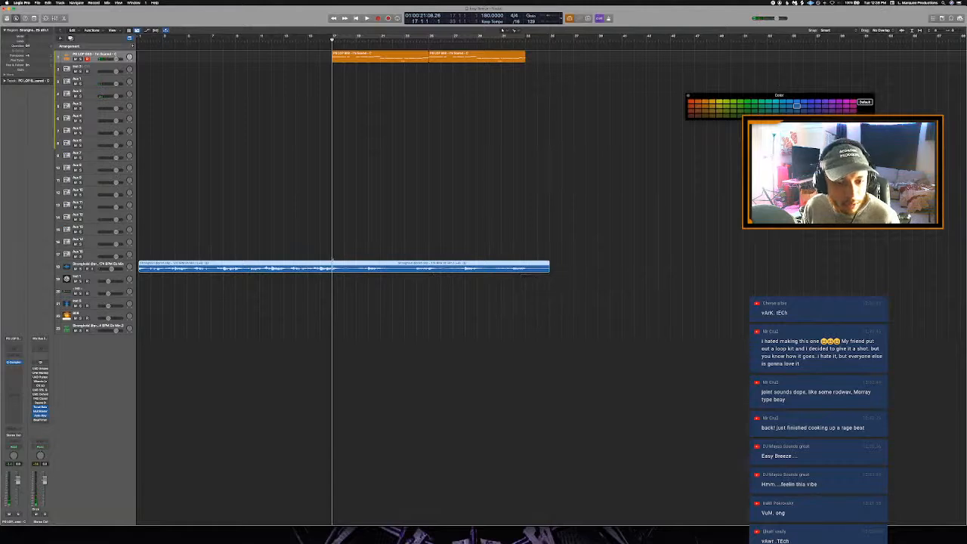
super+click(332, 268)
click(523, 41)
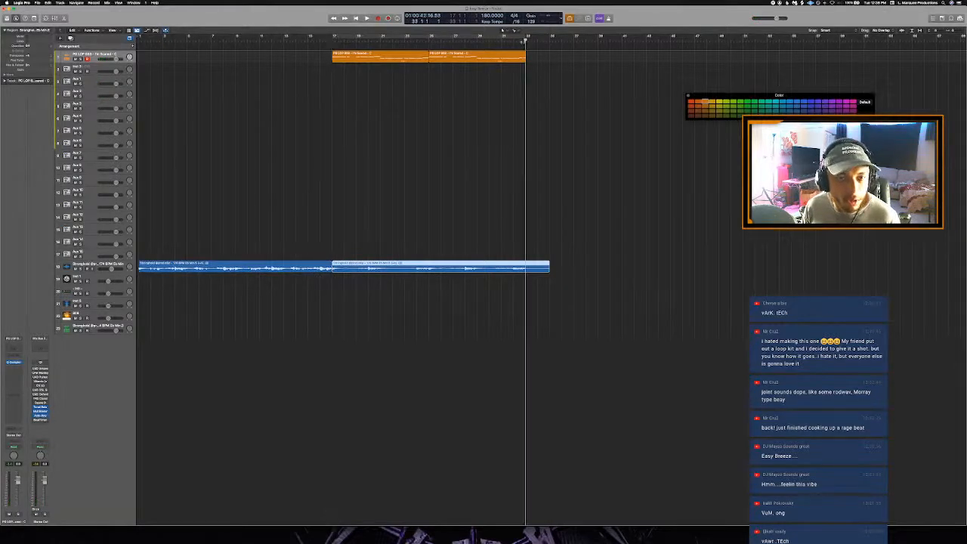
super+click(526, 270)
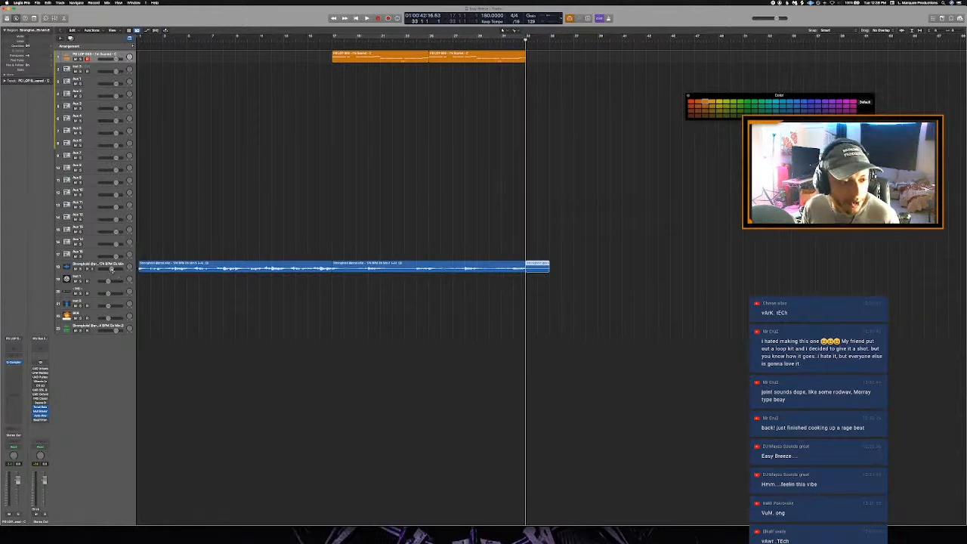
Step: Try to load the bar 17 to 33 section of the Stronghold loop into a new Quick Sampler track
drag(398, 280, 101, 355)
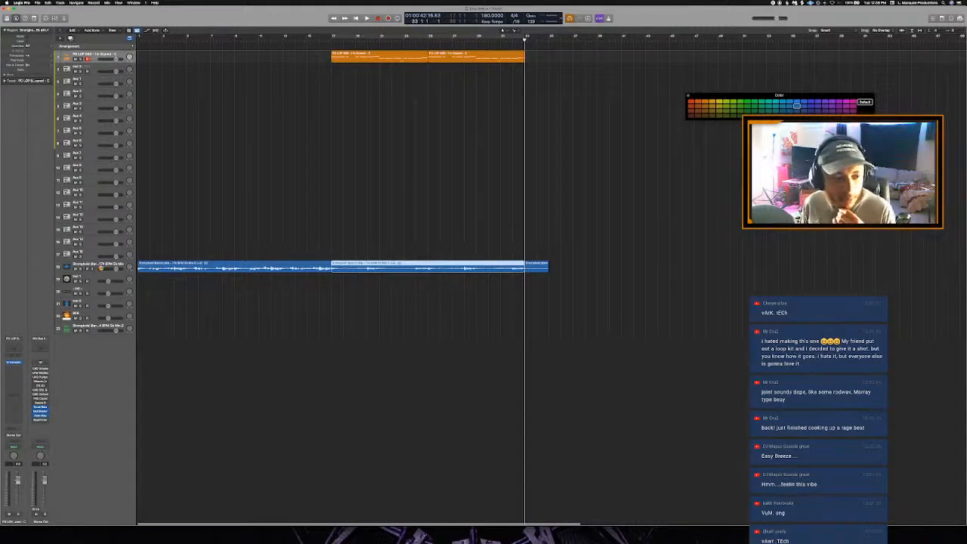
key(alt+c)
click(100, 267)
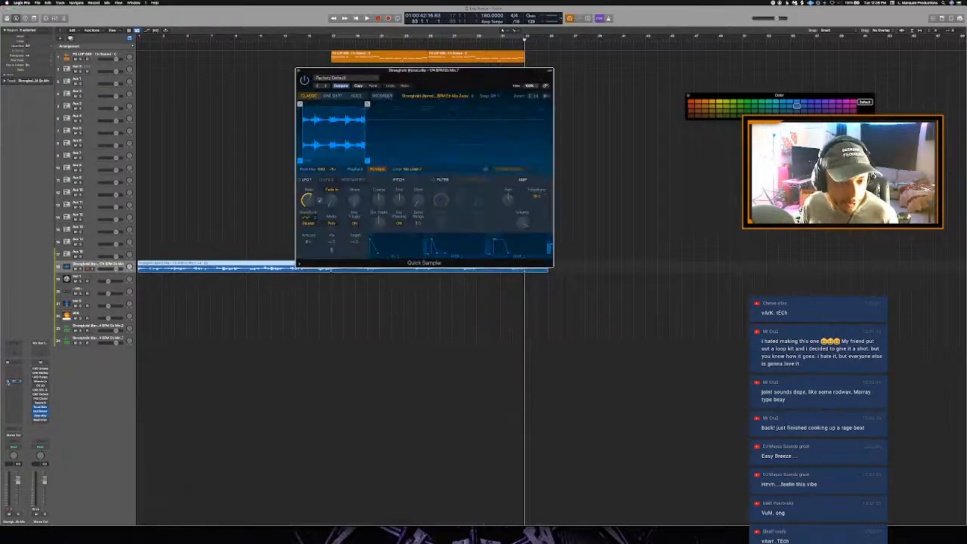
click(428, 335)
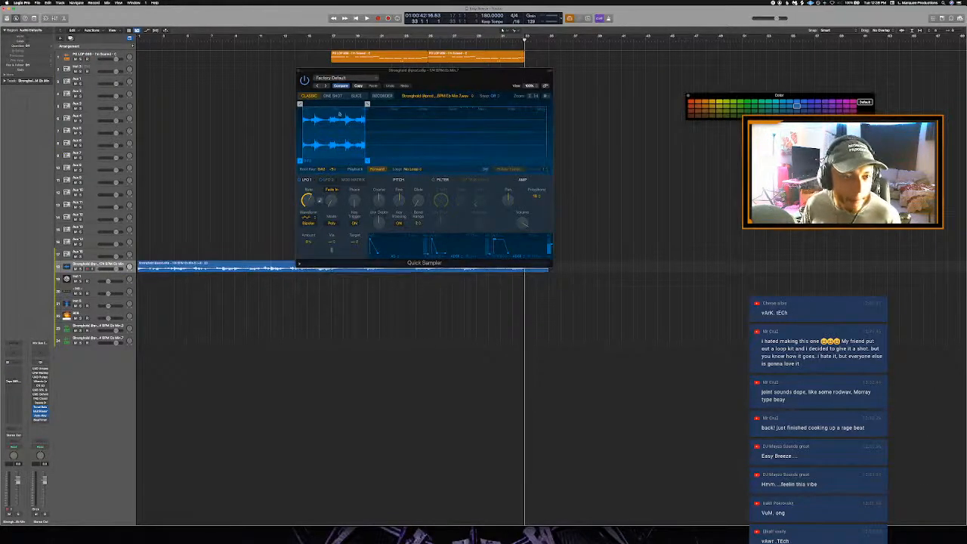
click(299, 72)
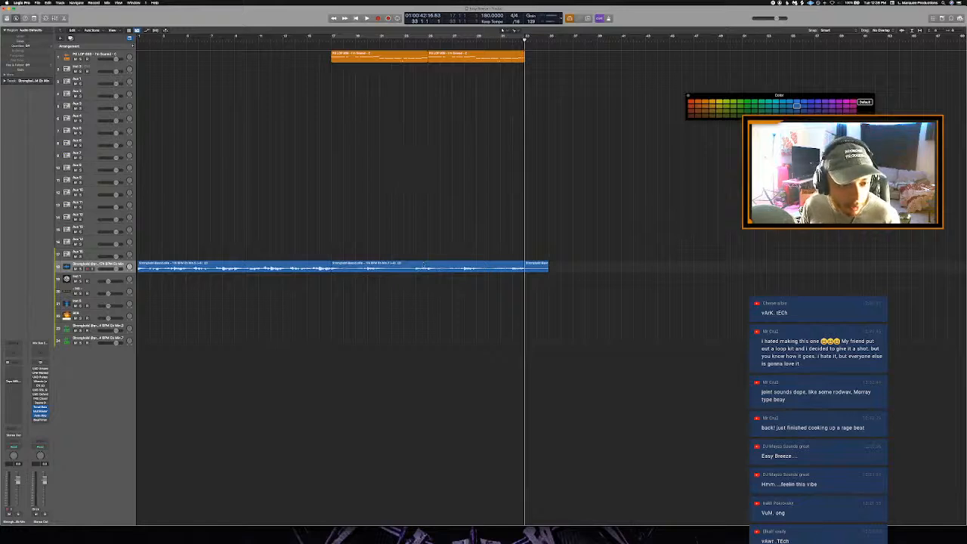
Step: Load the bar 17 to 33 loop section into a new Quick Sampler track and delete the two older Stronghold sampler tracks
drag(424, 264, 113, 366)
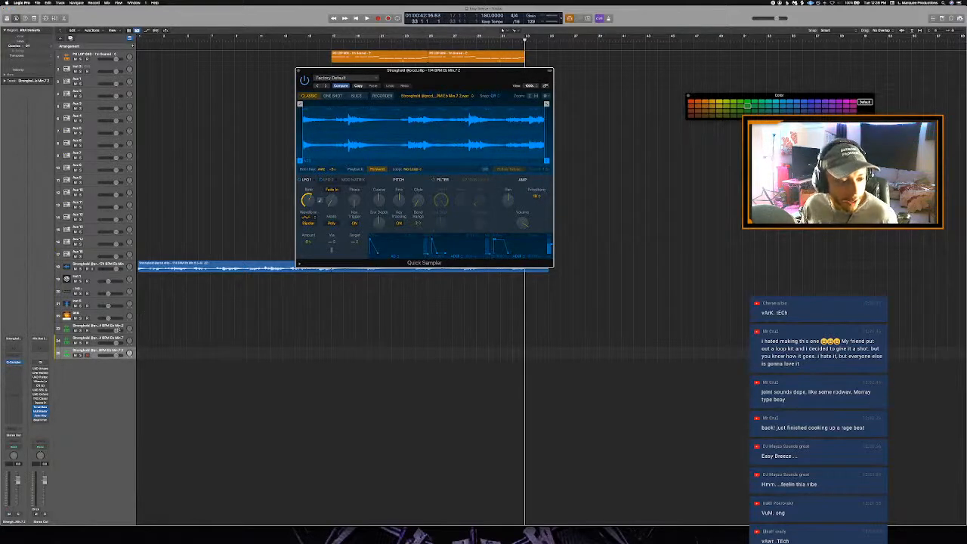
click(114, 340)
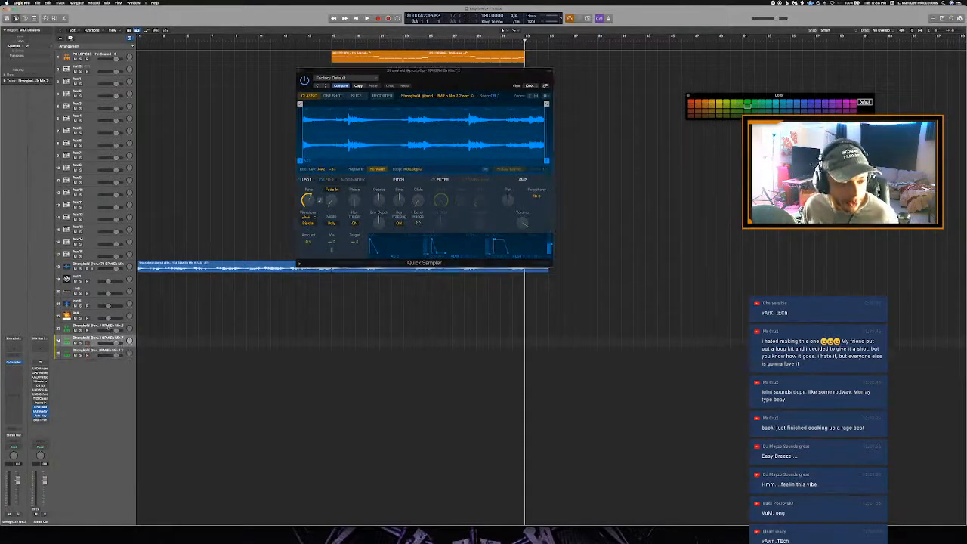
right_click(108, 327)
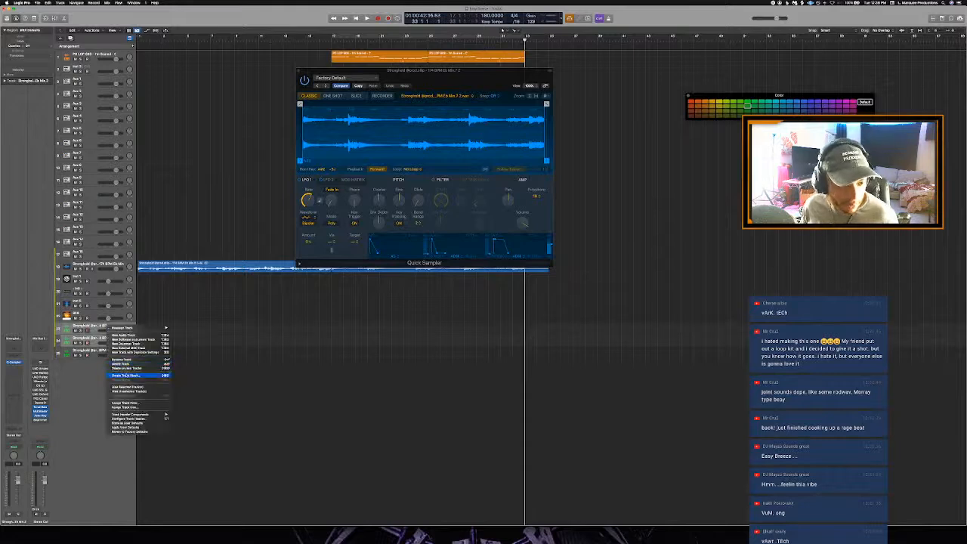
click(121, 364)
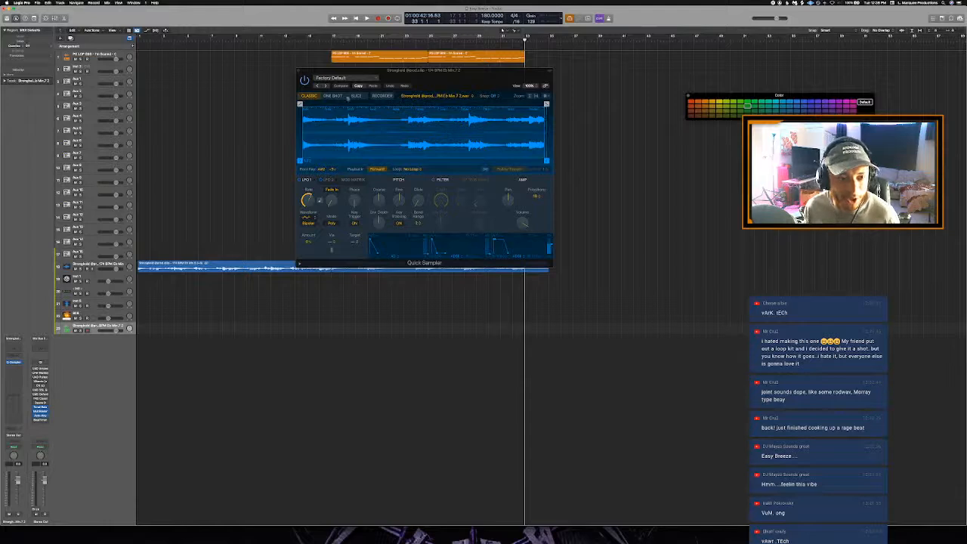
Step: Play the bar 17 to 33 cycle and switch Quick Sampler to Slice mode using Beat Divisions
key(c)
key(space)
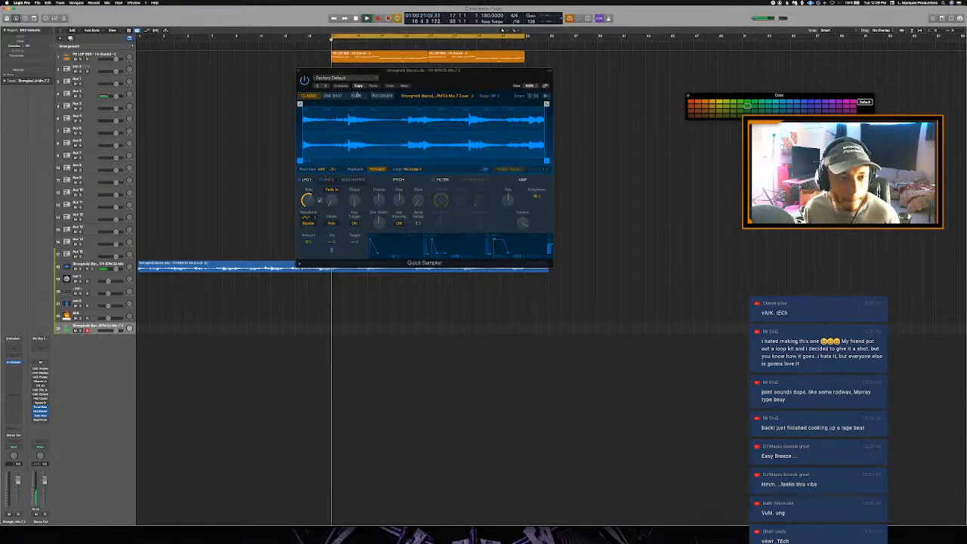
click(356, 96)
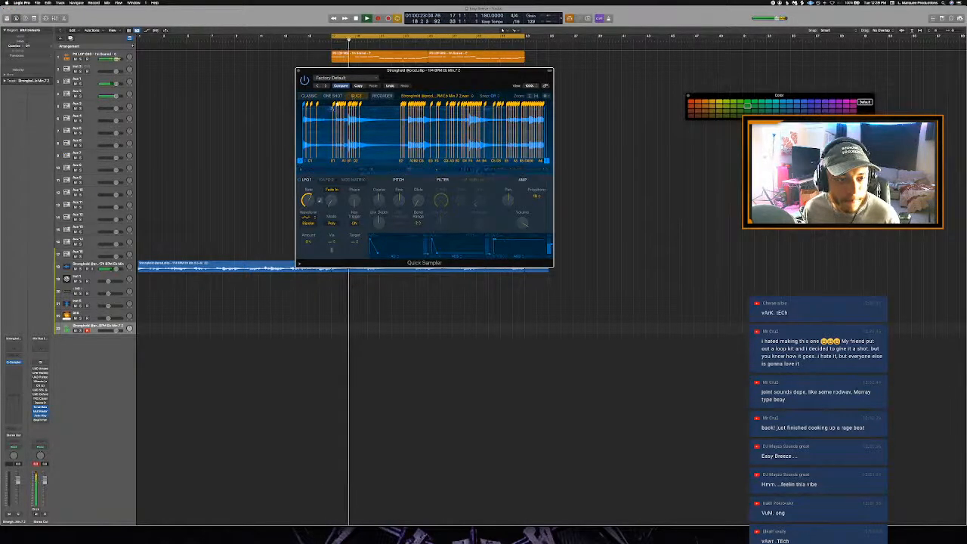
click(313, 170)
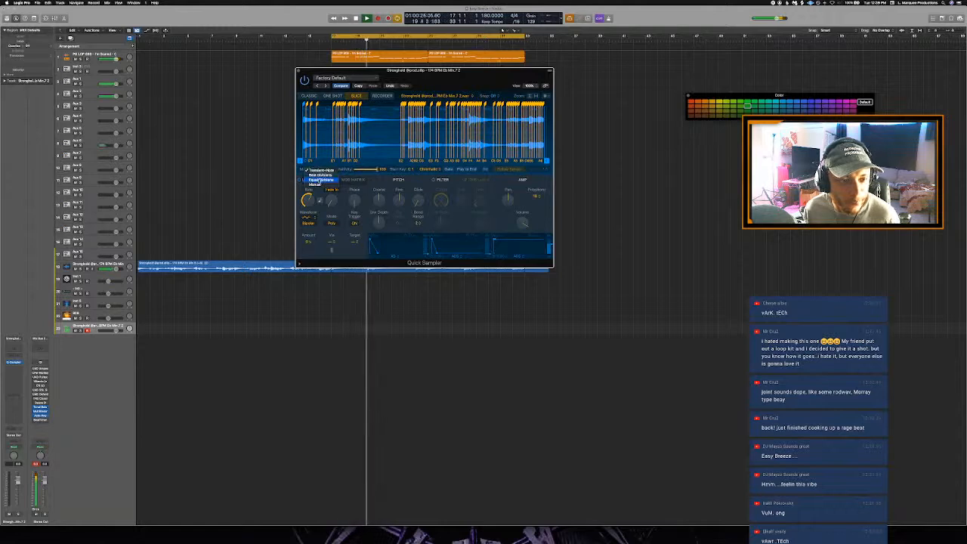
click(320, 180)
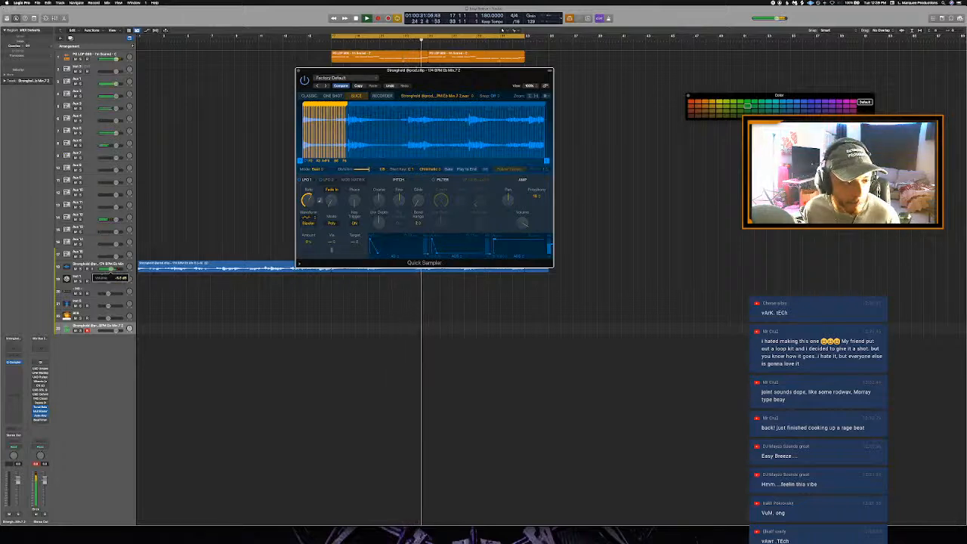
Step: Lower the Stronghold loop track's volume slightly and set Quick Sampler's polyphony to Mono
drag(112, 269, 109, 269)
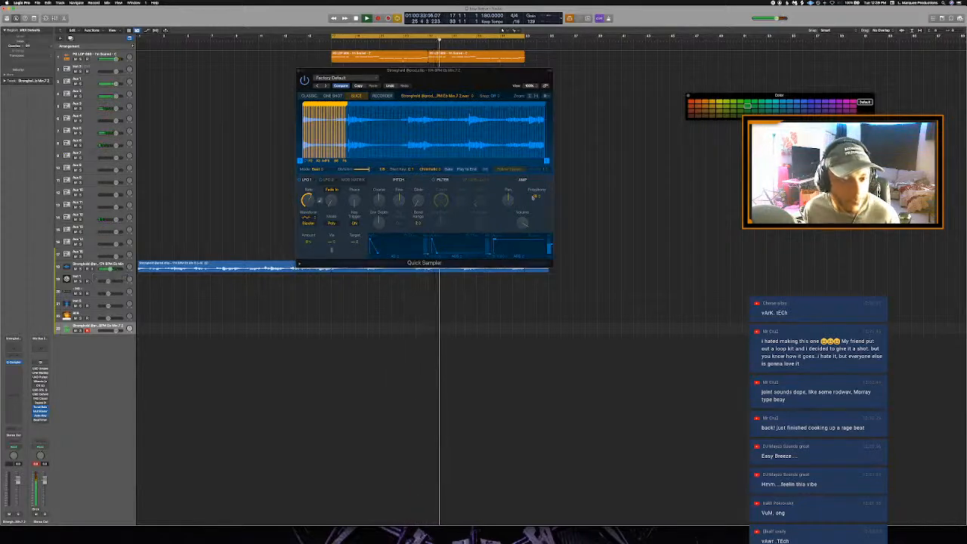
click(539, 174)
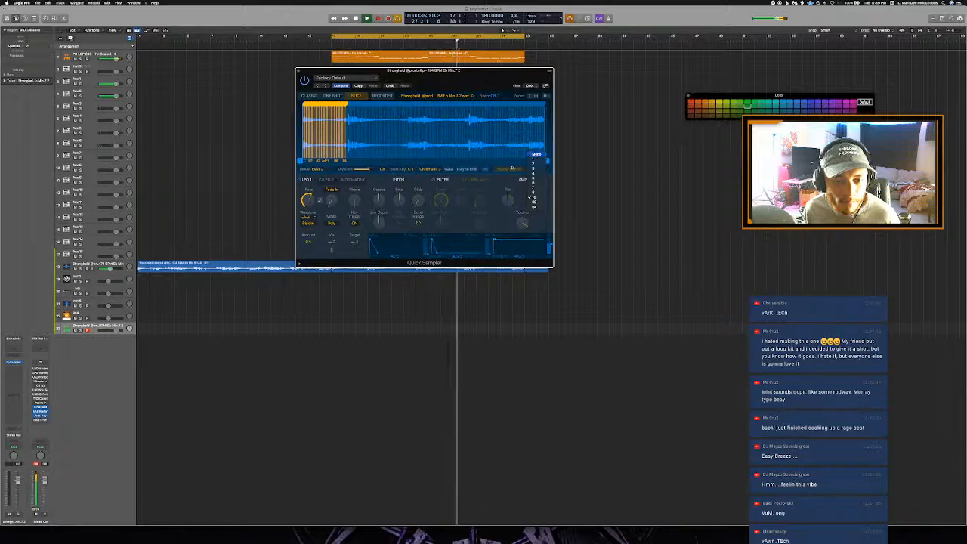
click(535, 154)
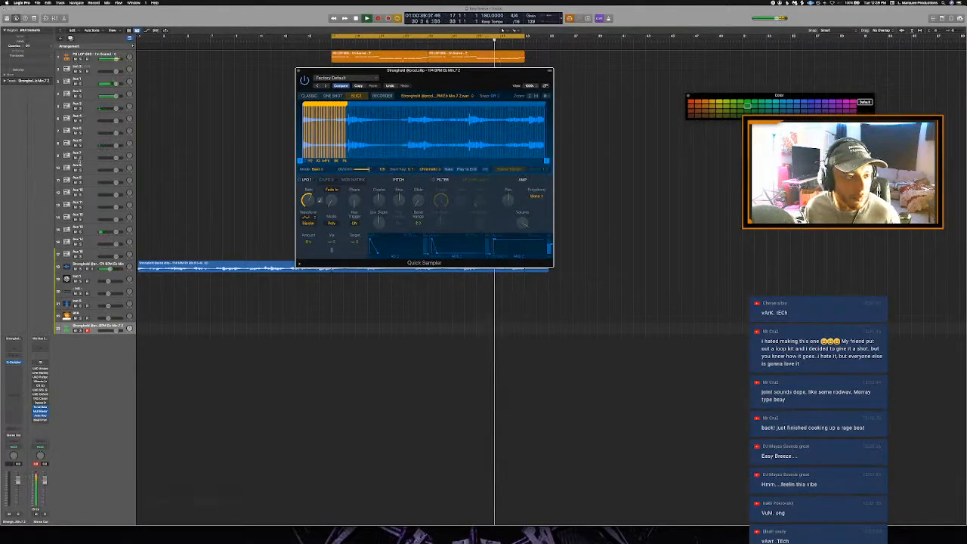
Step: With the original loop track muted, set the slice Division to 4 and lower the sampler track's volume slightly
click(75, 270)
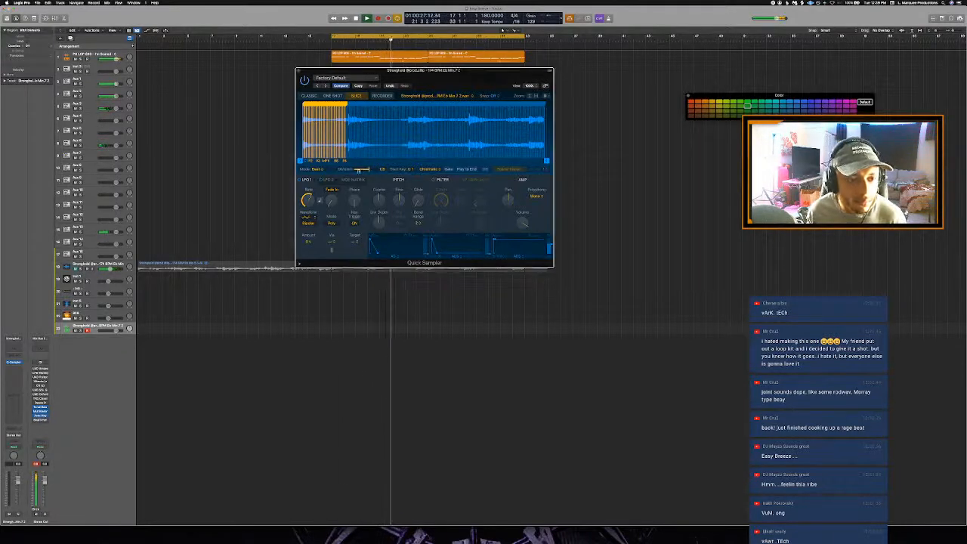
drag(359, 172, 352, 175)
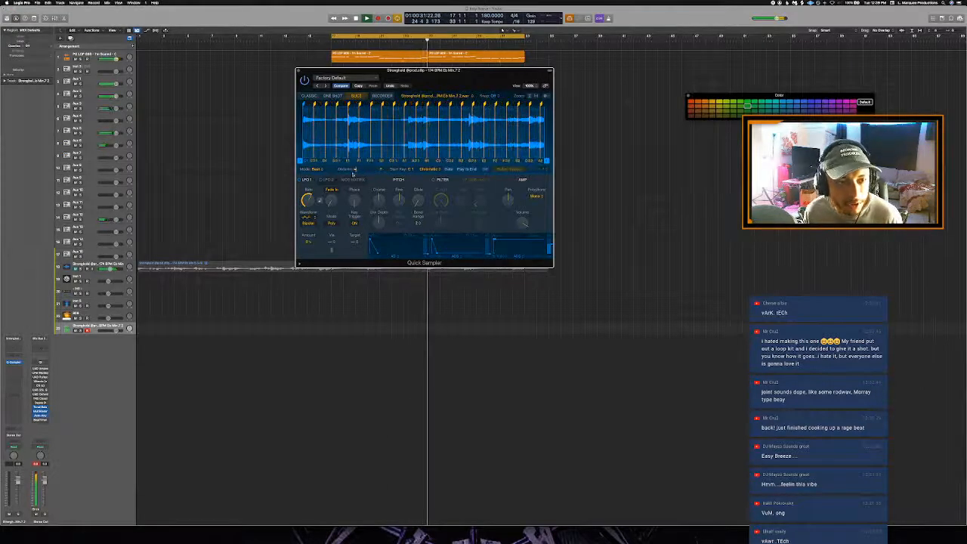
scroll(335, 139, up, 2)
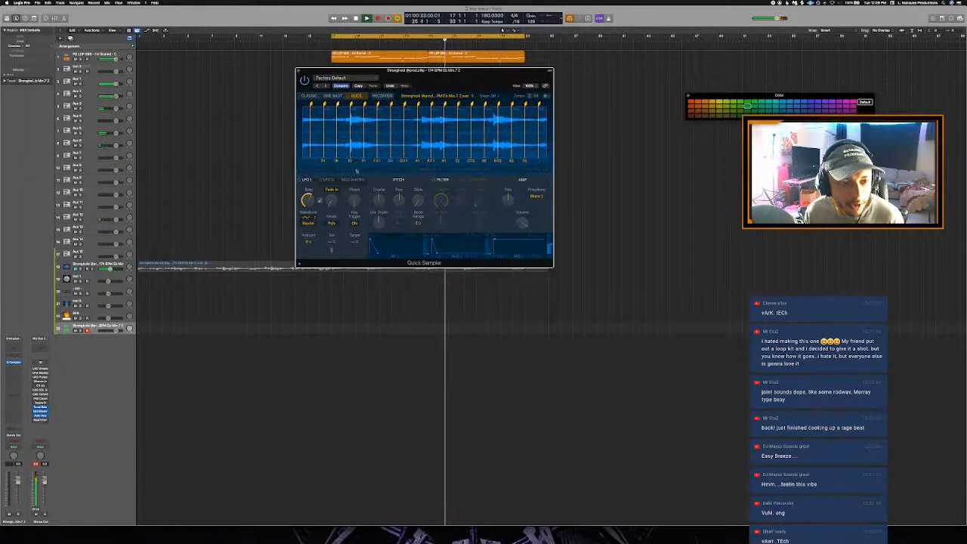
drag(353, 171, 358, 171)
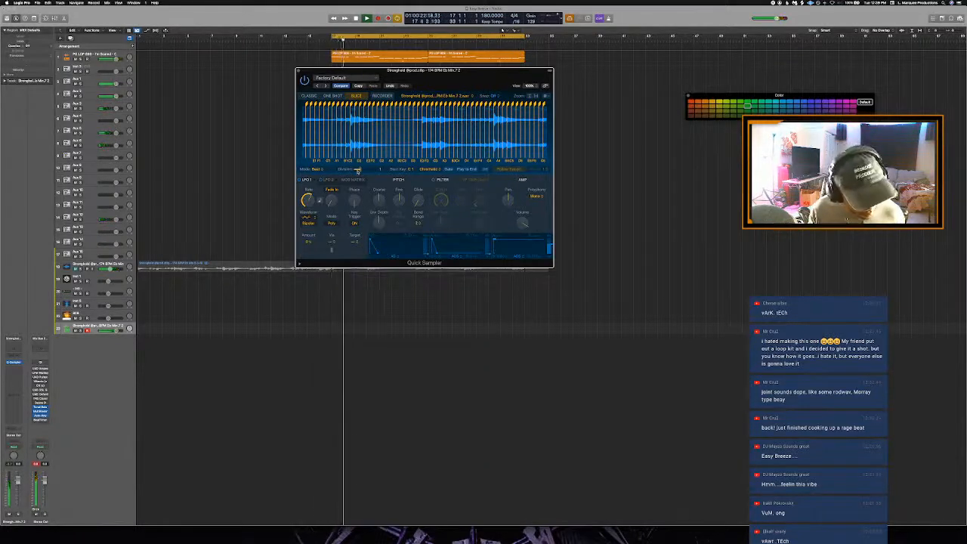
drag(358, 171, 360, 170)
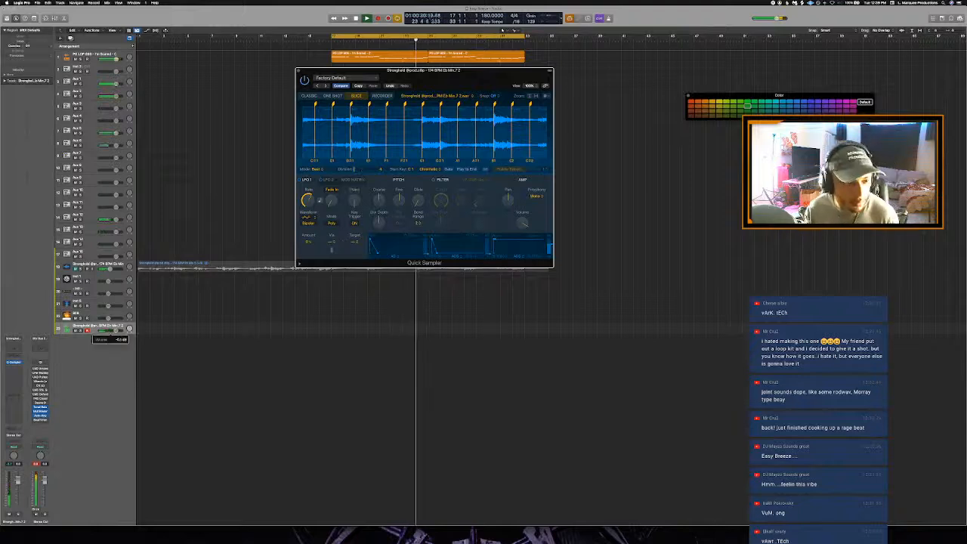
drag(113, 332, 111, 332)
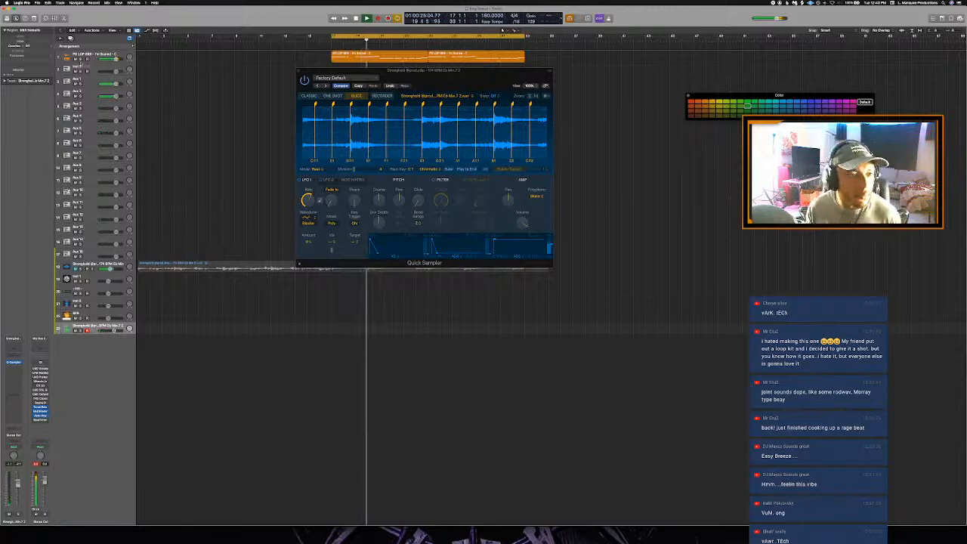
Step: Toggle the mutes on the 808 and original loop tracks to compare the parts, ending with only the original loop muted
click(75, 60)
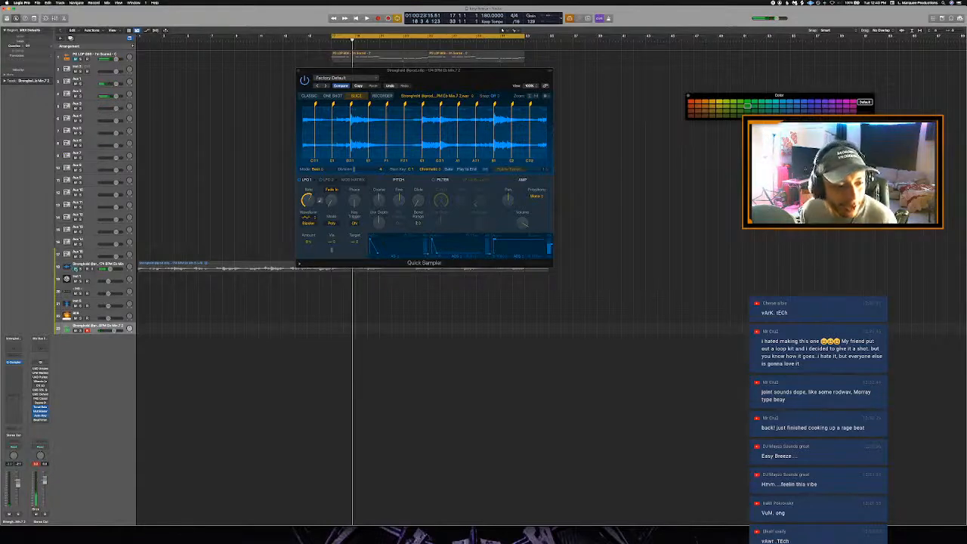
click(75, 269)
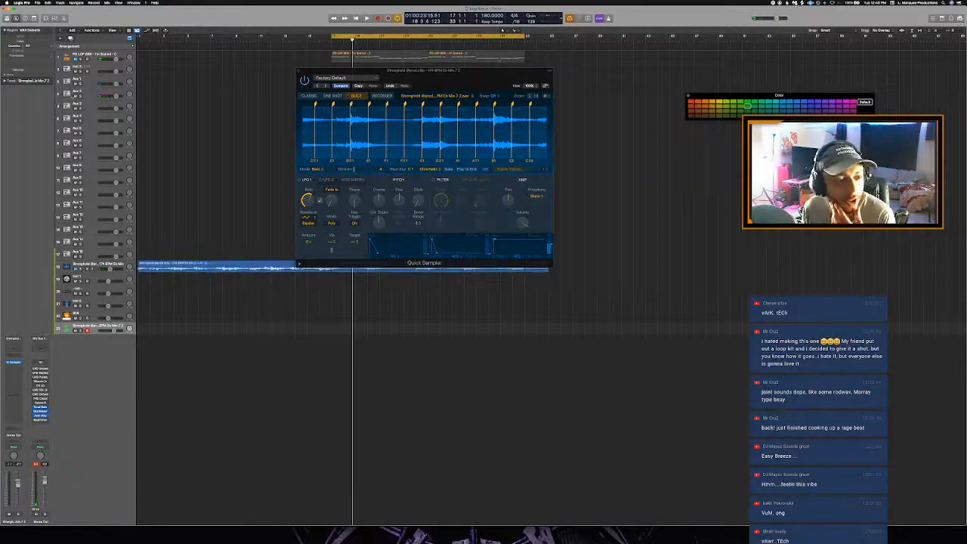
click(76, 59)
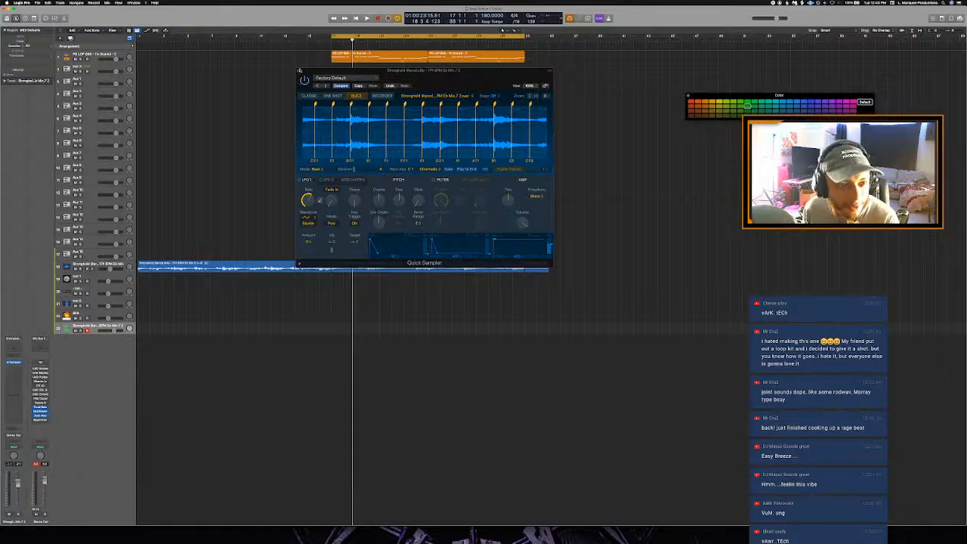
drag(305, 70, 399, 111)
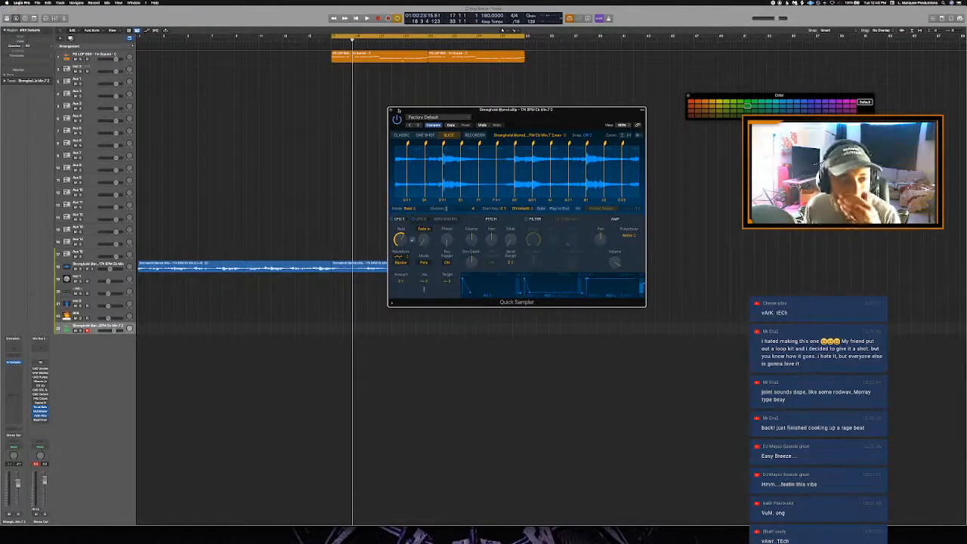
key(space)
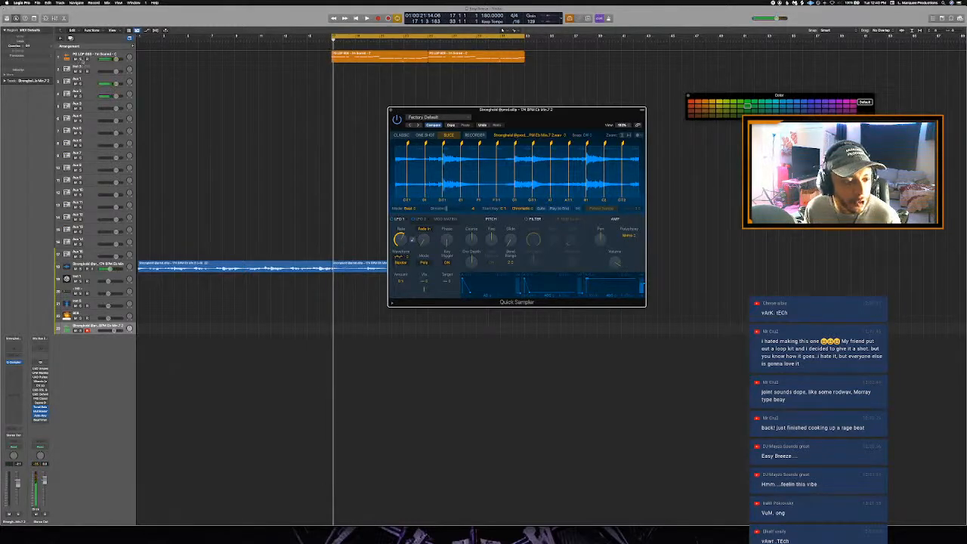
click(74, 270)
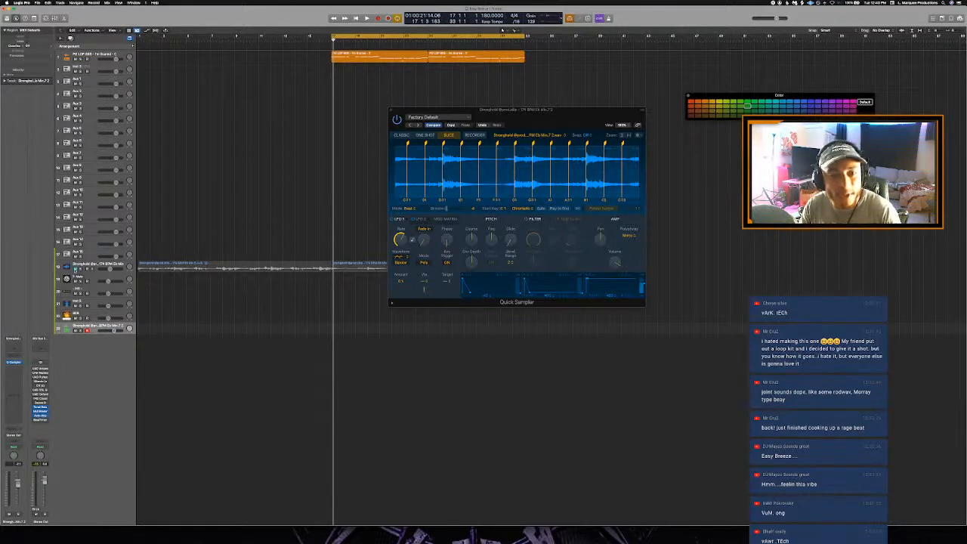
Step: Play the cycle over the 808 and add a slice just before the second-to-last slice marker in Quick Sampler's waveform
key(space)
key(space)
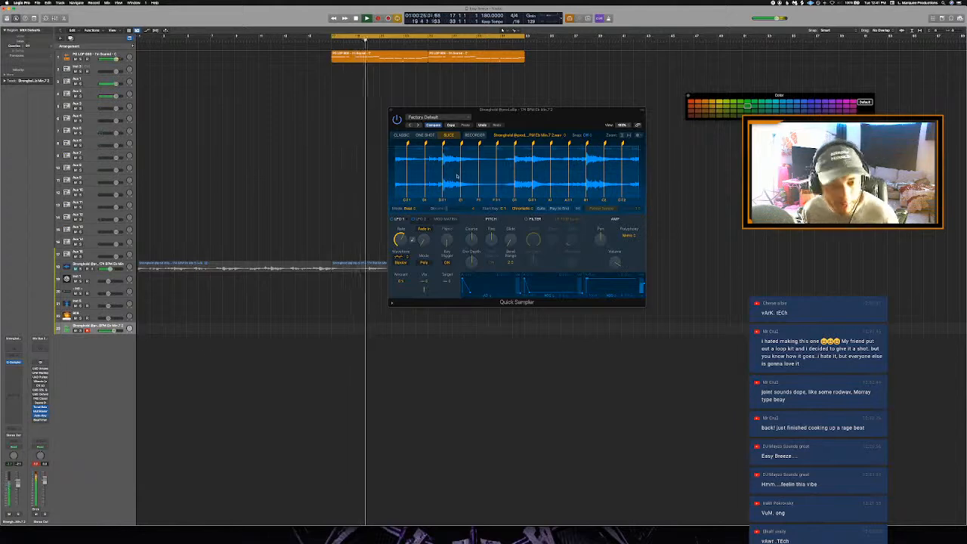
scroll(500, 179, up, 3)
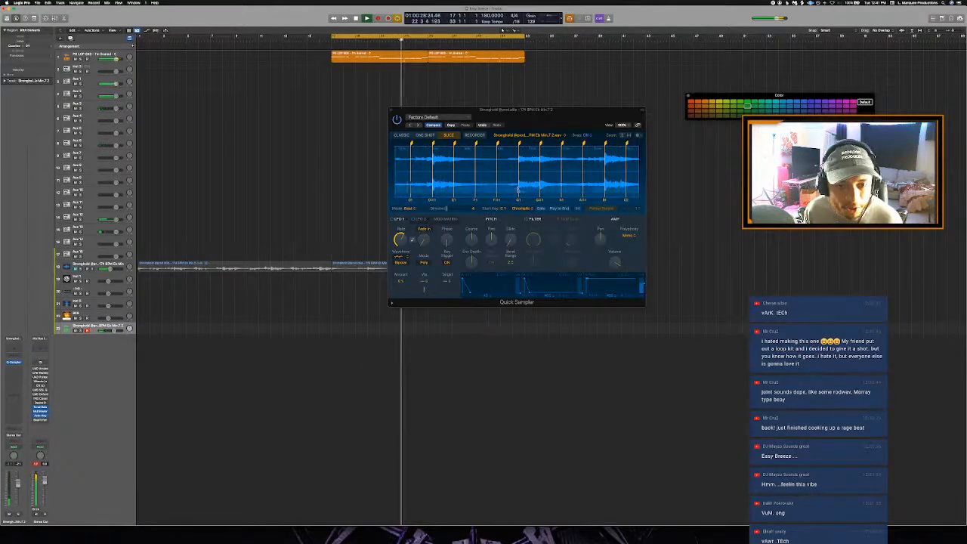
scroll(518, 192, right, 5)
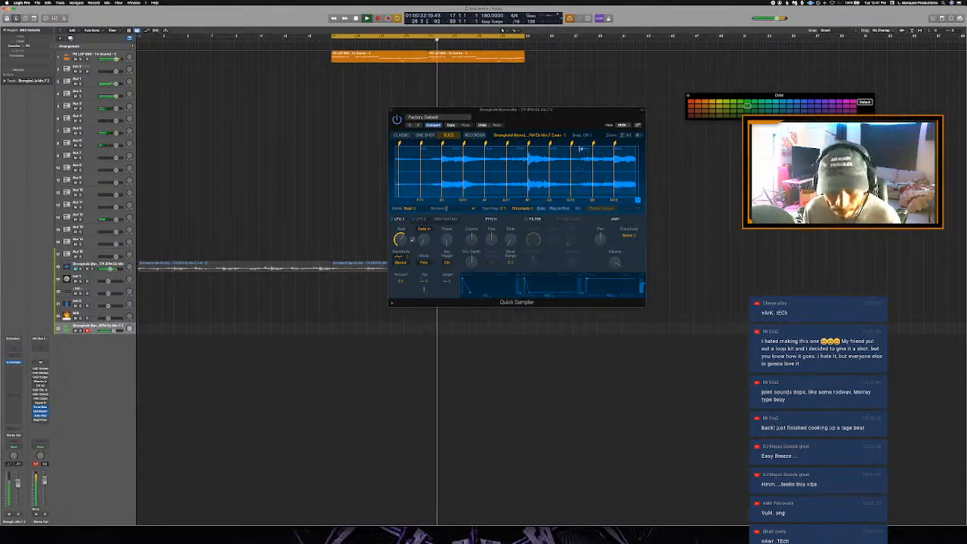
click(562, 145)
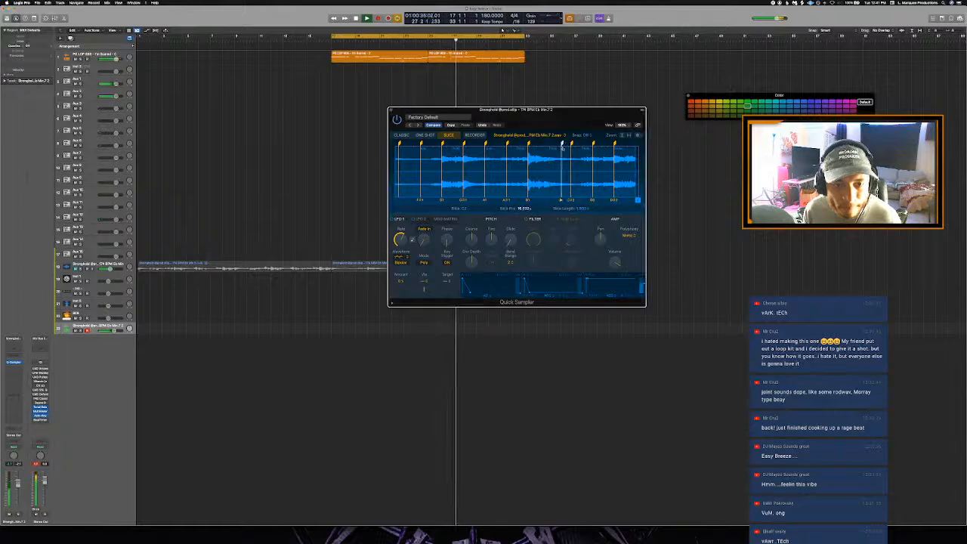
Step: Move the newly added slice marker slightly to the right in the last third of Quick Sampler's waveform
drag(562, 145, 579, 146)
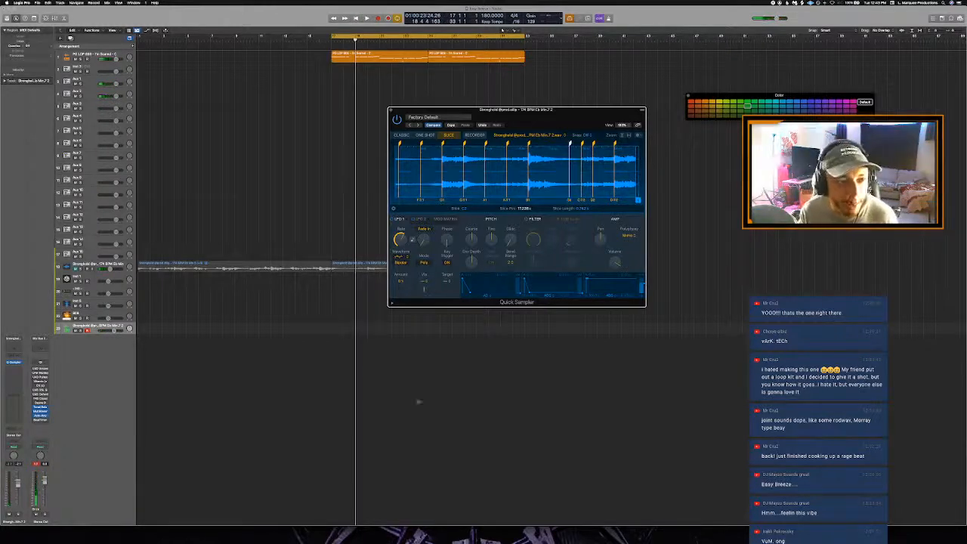
click(419, 393)
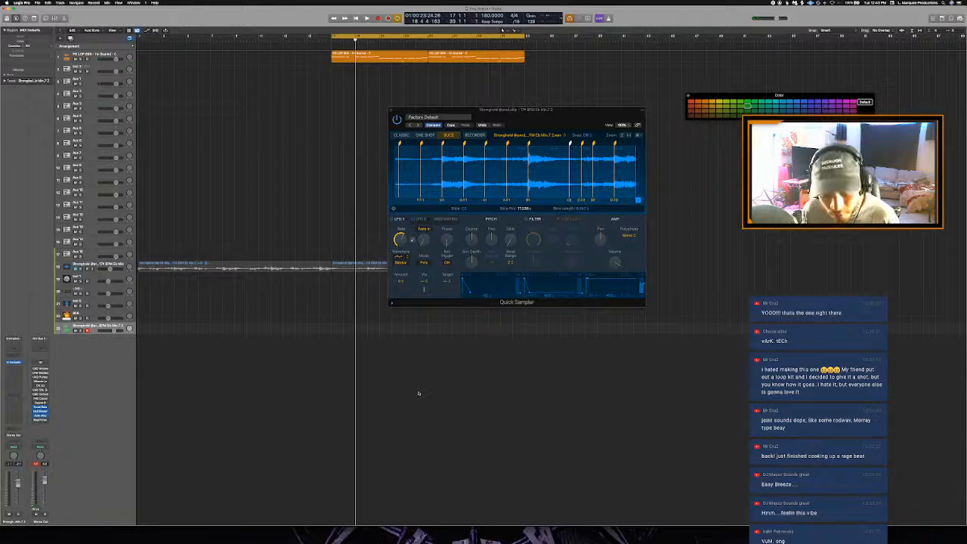
key(space)
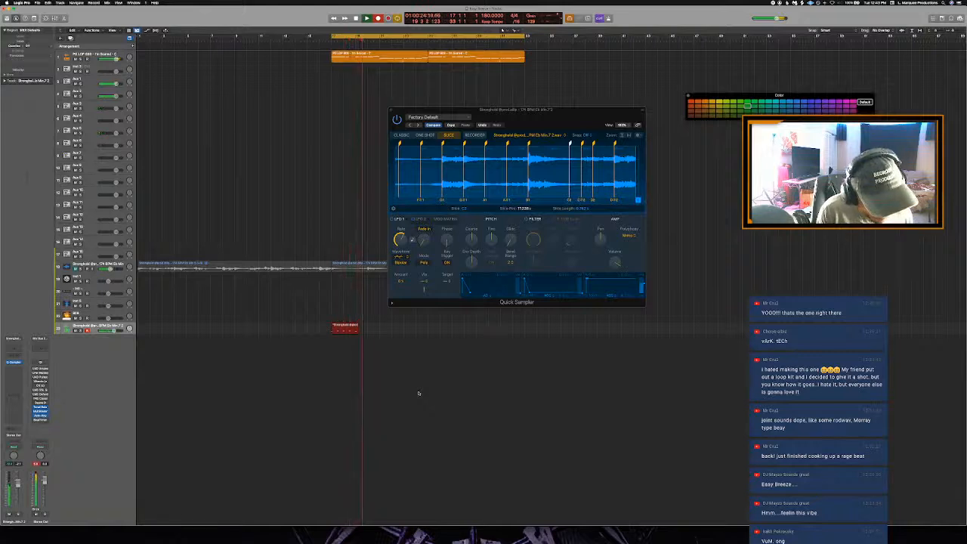
key(space)
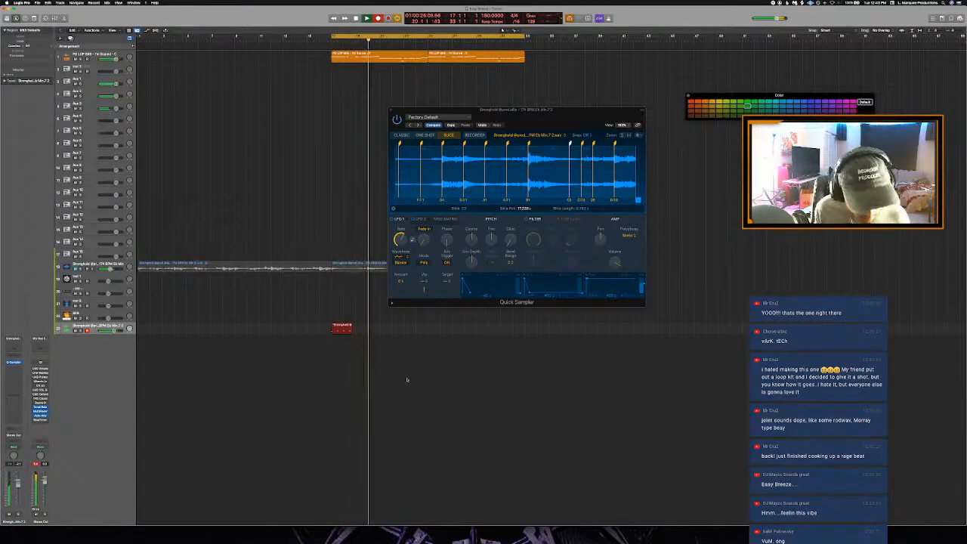
key(space)
key(Delete)
Step: Record the chopped Stronghold pattern on the sampler track from bar 17, set the cycle to the recorded eight bars, and play it back
key(r)
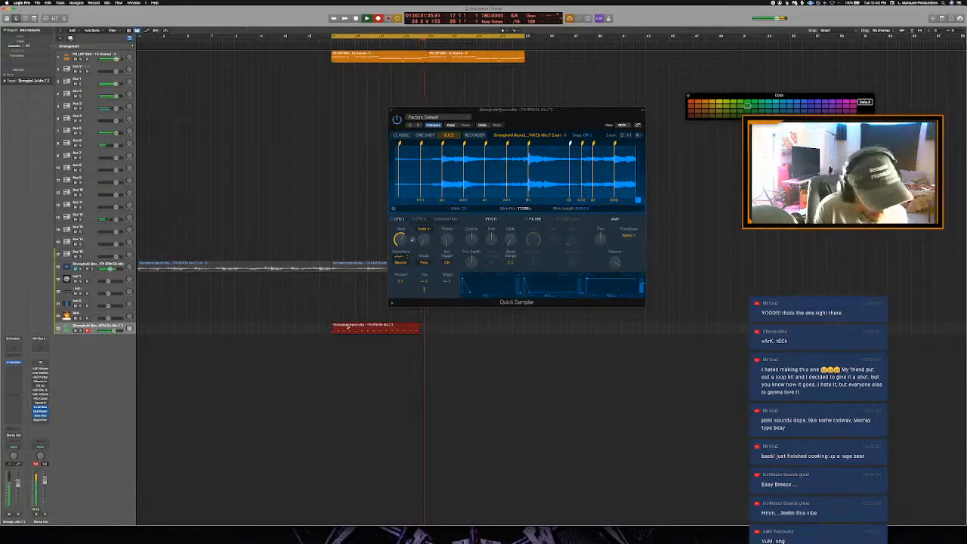
key(space)
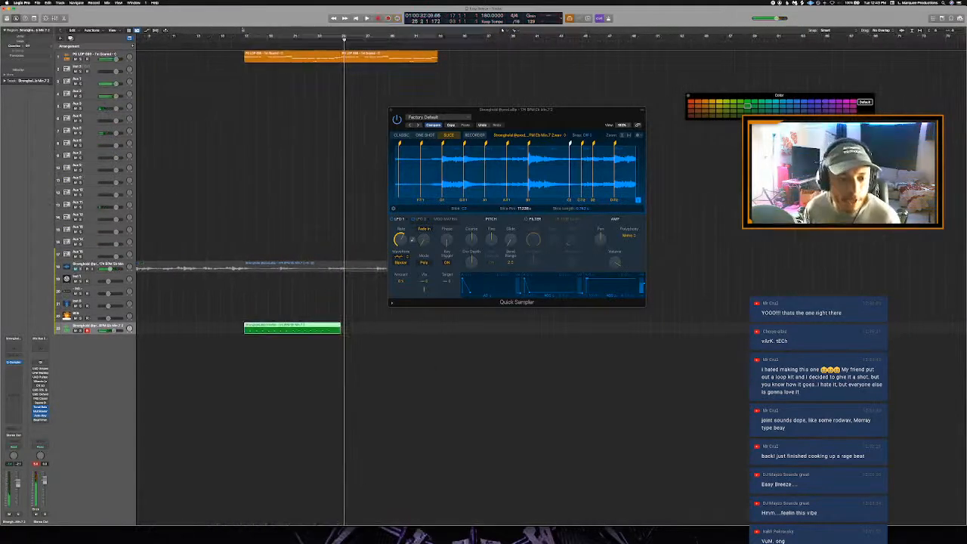
drag(244, 37, 341, 83)
key(space)
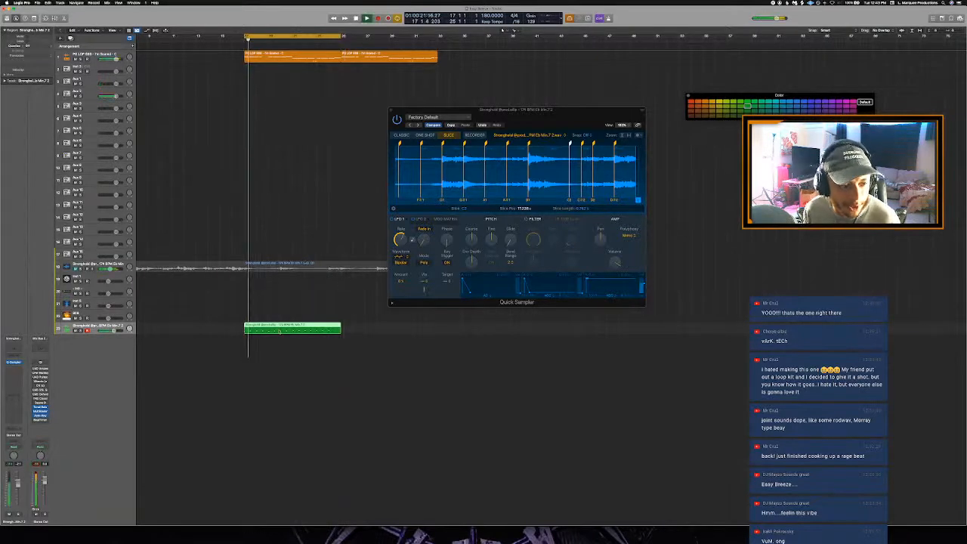
Step: Open the recorded sampler region in the Piano Roll and nudge its second-to-last note slightly to the right
double_click(279, 331)
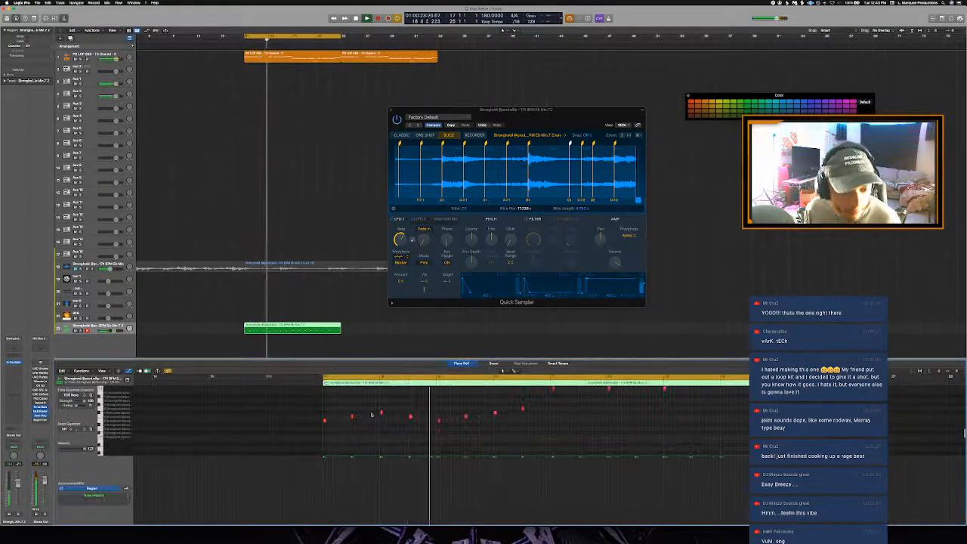
scroll(372, 414, down, 3)
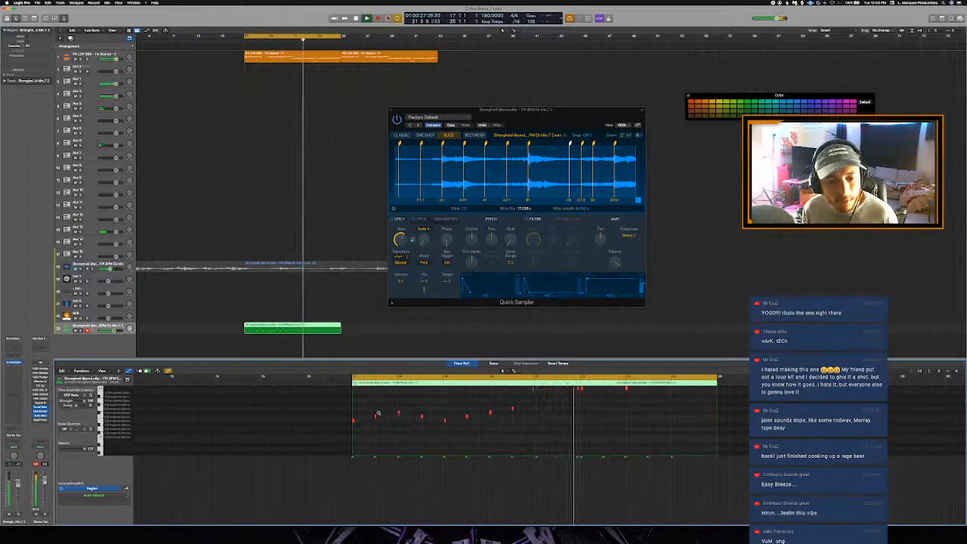
scroll(382, 415, right, 2)
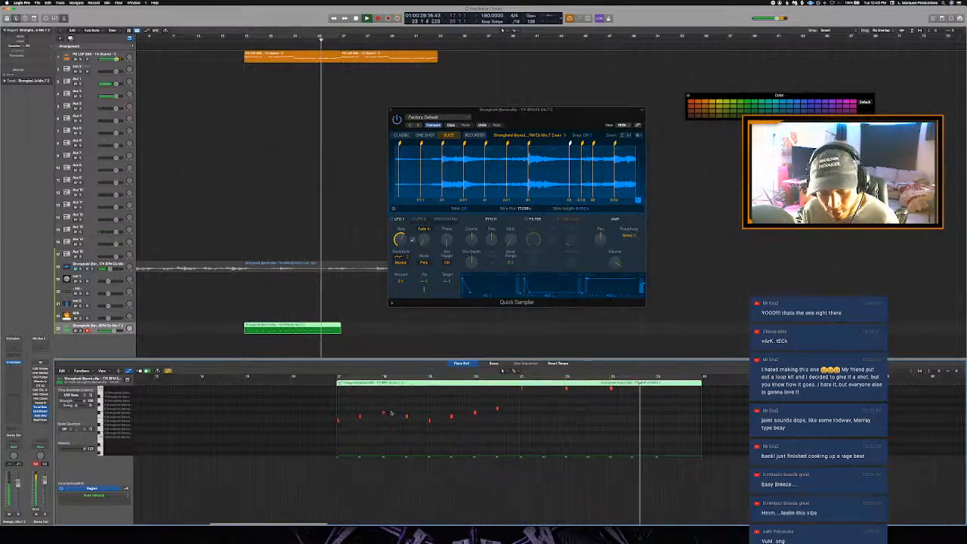
scroll(465, 412, down, 2)
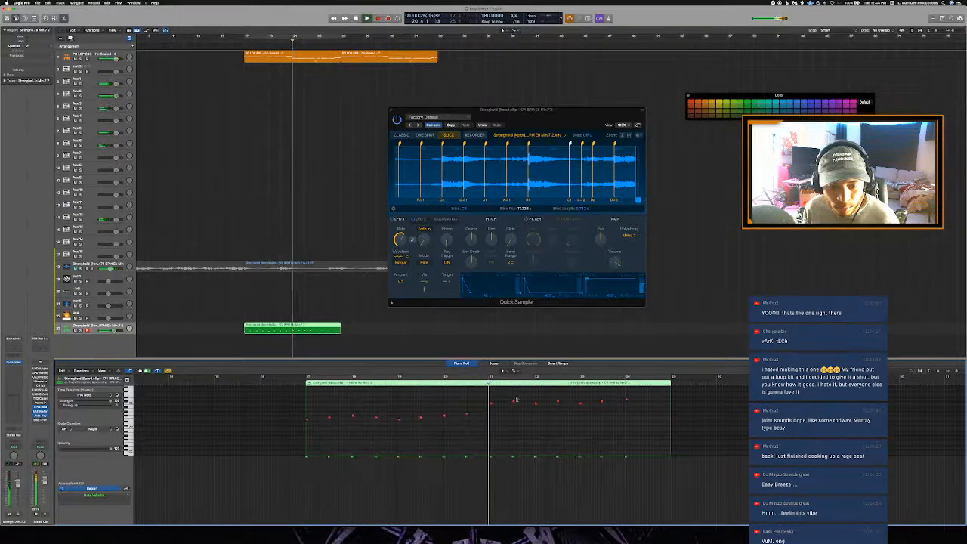
scroll(516, 401, up, 4)
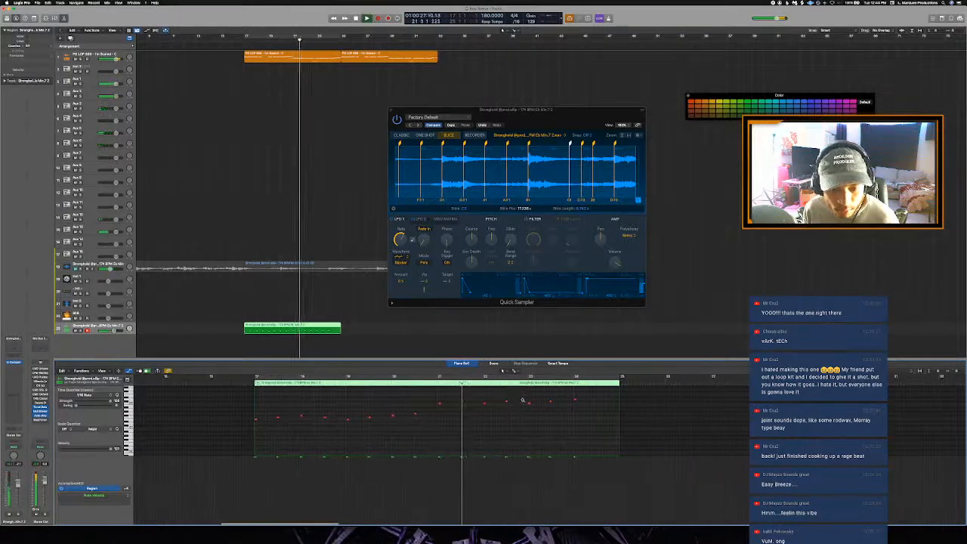
scroll(522, 401, up, 4)
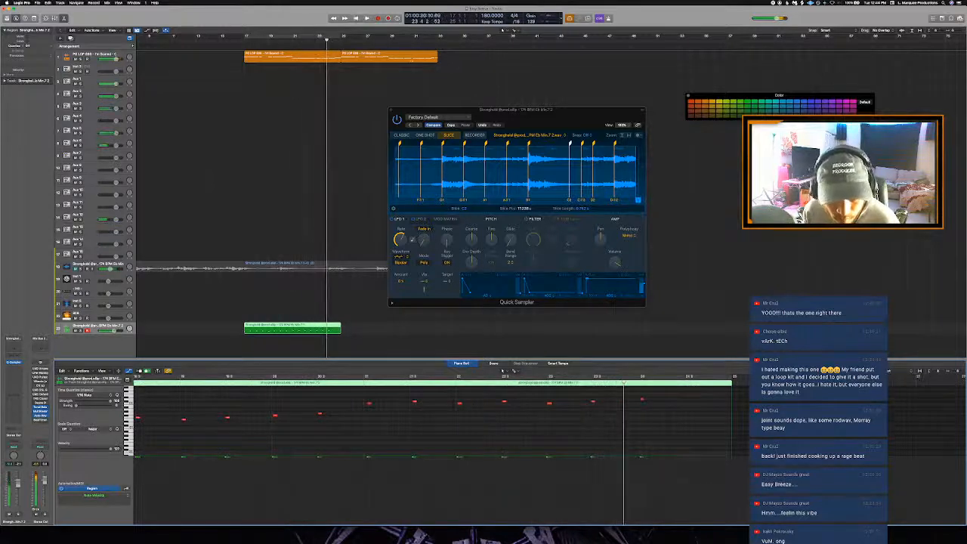
click(594, 403)
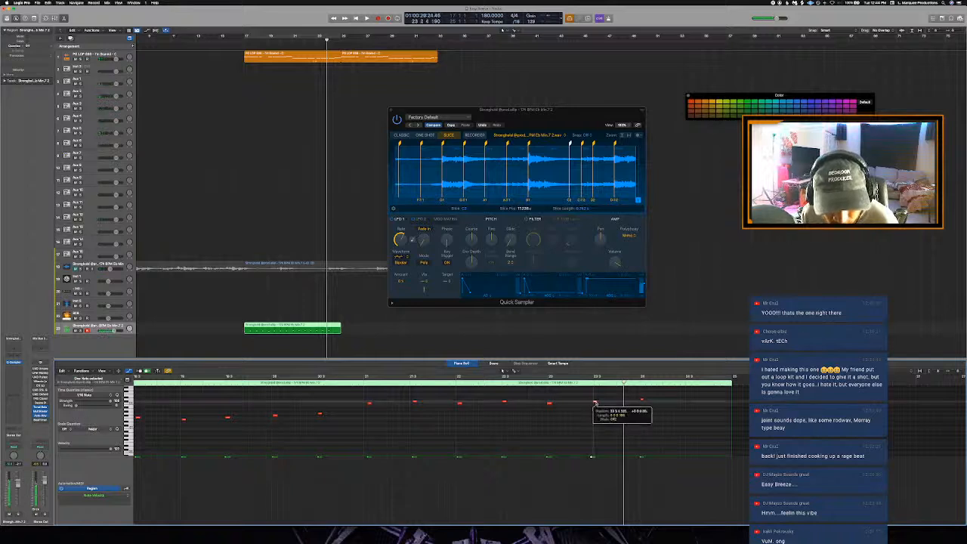
drag(595, 404, 600, 403)
Step: Play the pattern from the note before the nudged one to check the timing of the edit
scroll(603, 402, up, 3)
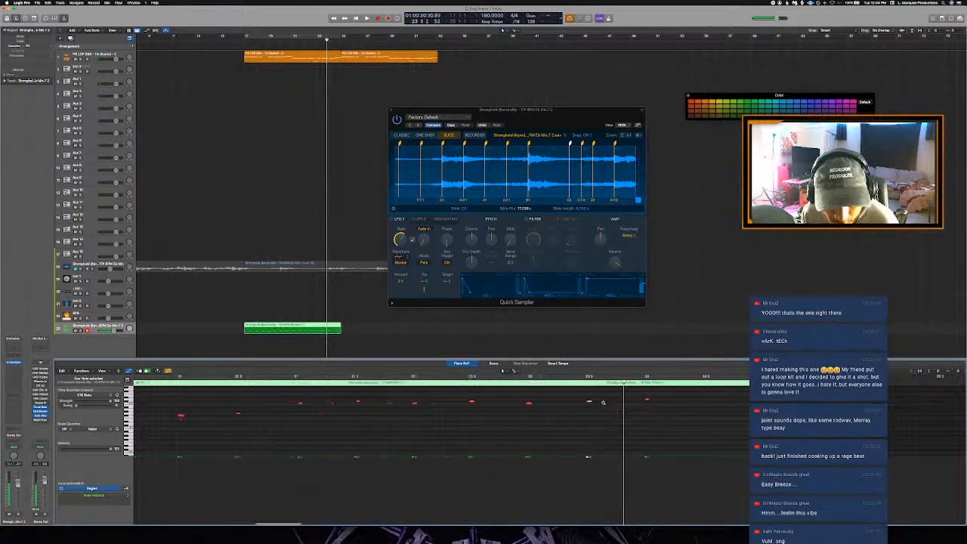
scroll(602, 403, up, 2)
click(433, 383)
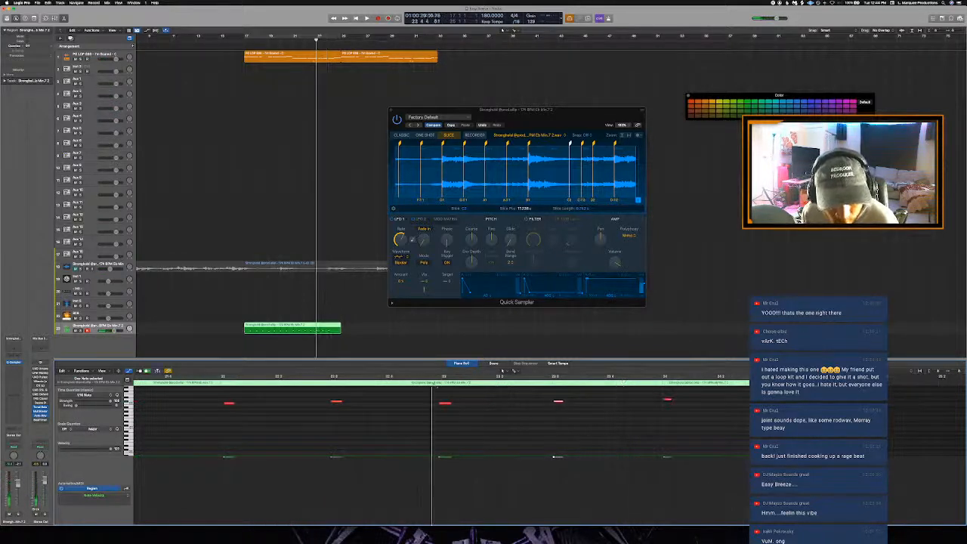
key(space)
scroll(483, 393, down, 3)
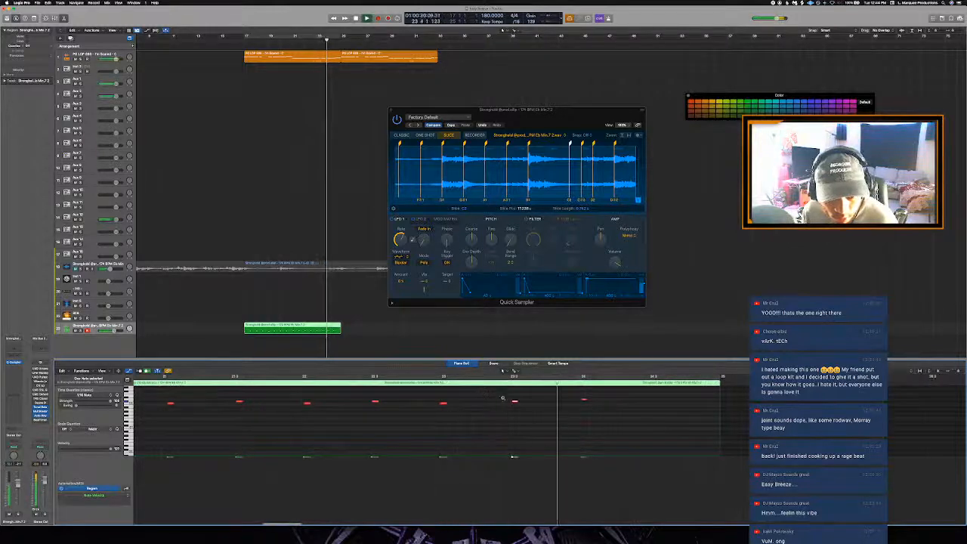
scroll(579, 406, down, 3)
Step: Turn the cycle back on, replay the chopped pattern from its start, and close the Piano Roll
key(c)
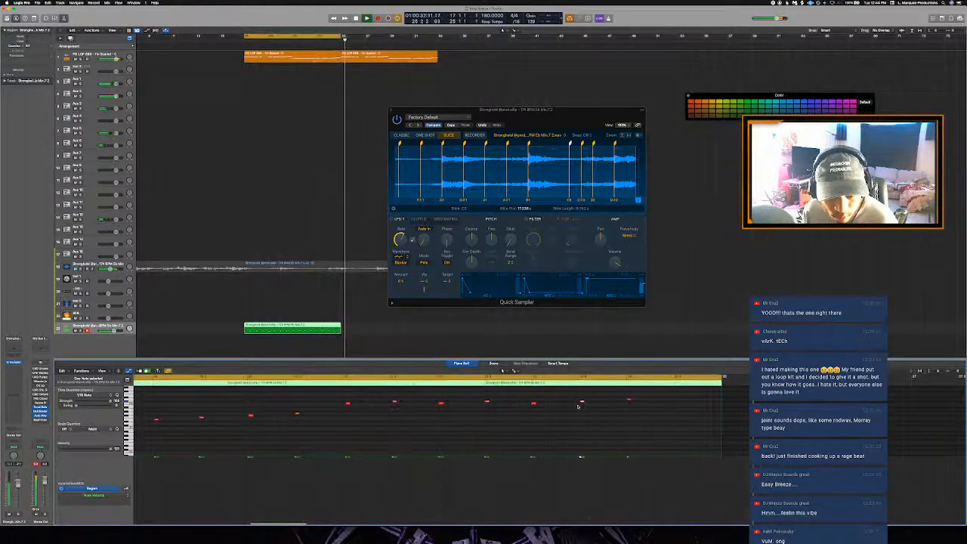
key(space)
key(space)
scroll(578, 407, down, 6)
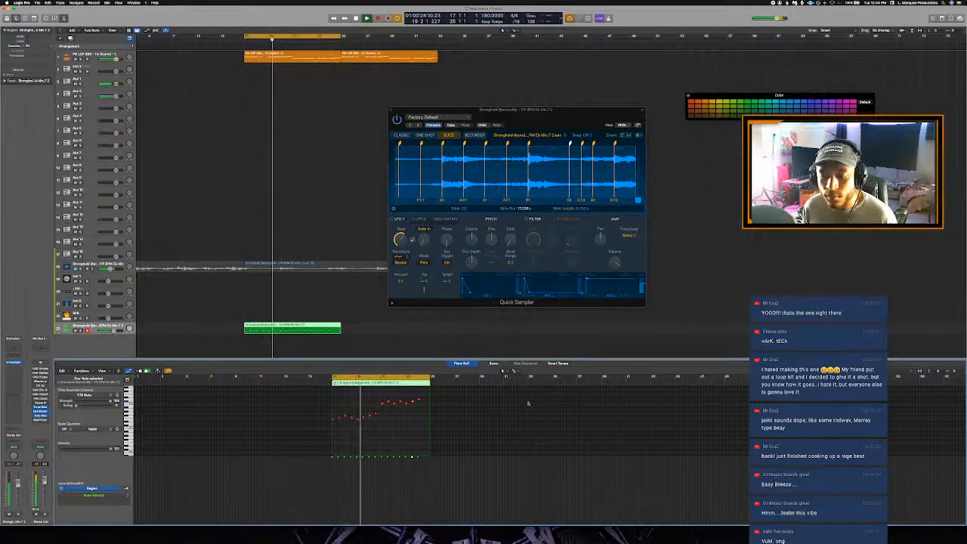
key(p)
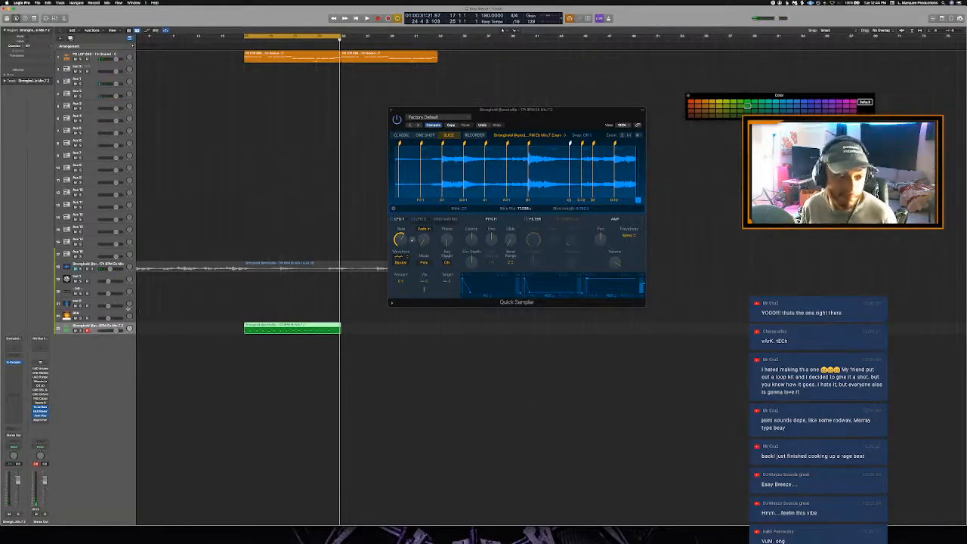
Step: Bounce the green MIDI region in place to a new audio track and close the Quick Sampler window
right_click(263, 331)
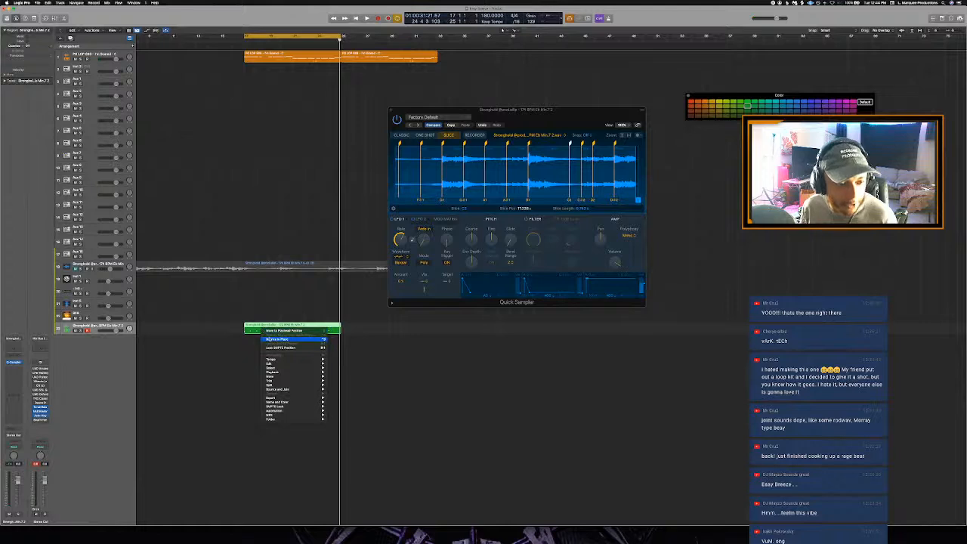
click(269, 339)
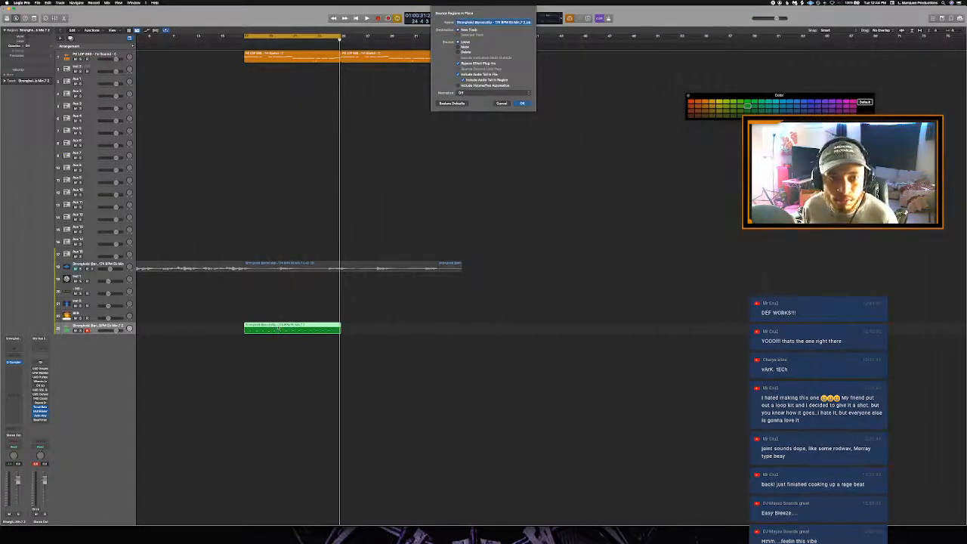
click(521, 103)
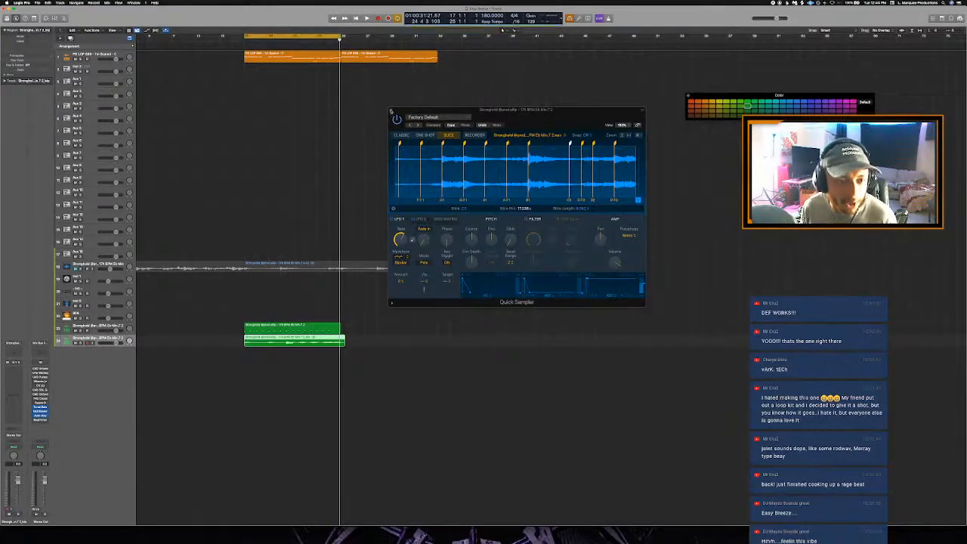
click(390, 111)
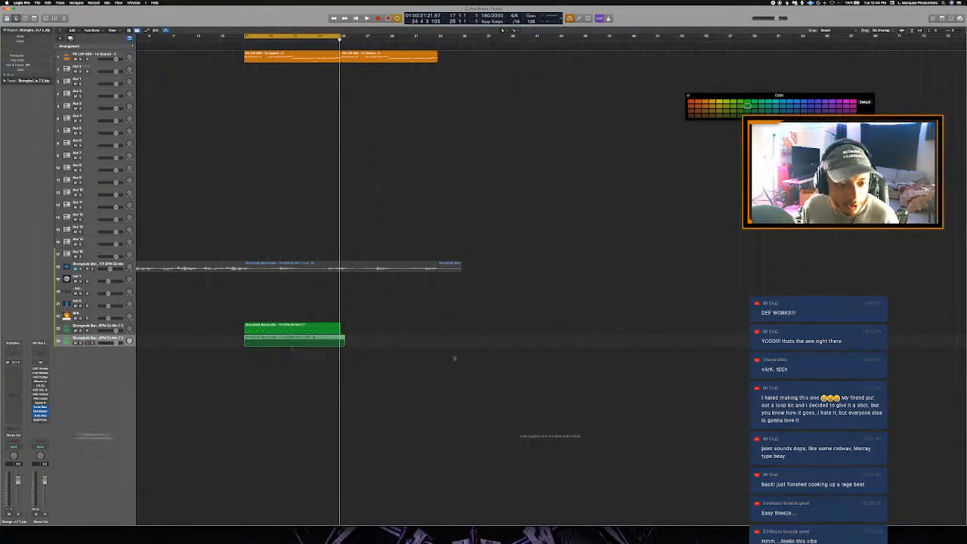
Step: Move the bounced audio region to the end of the original sample track and delete the emptied bounce track
drag(256, 342, 474, 270)
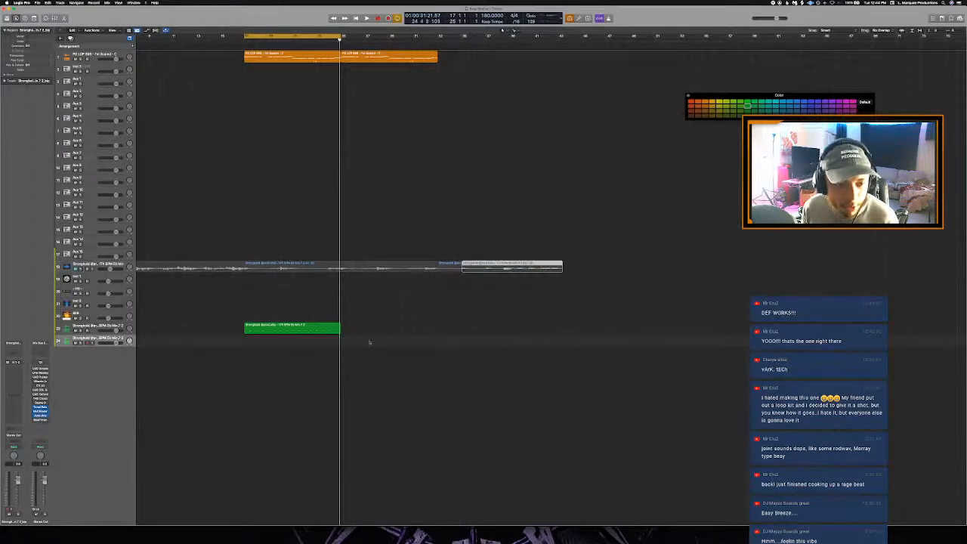
right_click(99, 340)
click(113, 376)
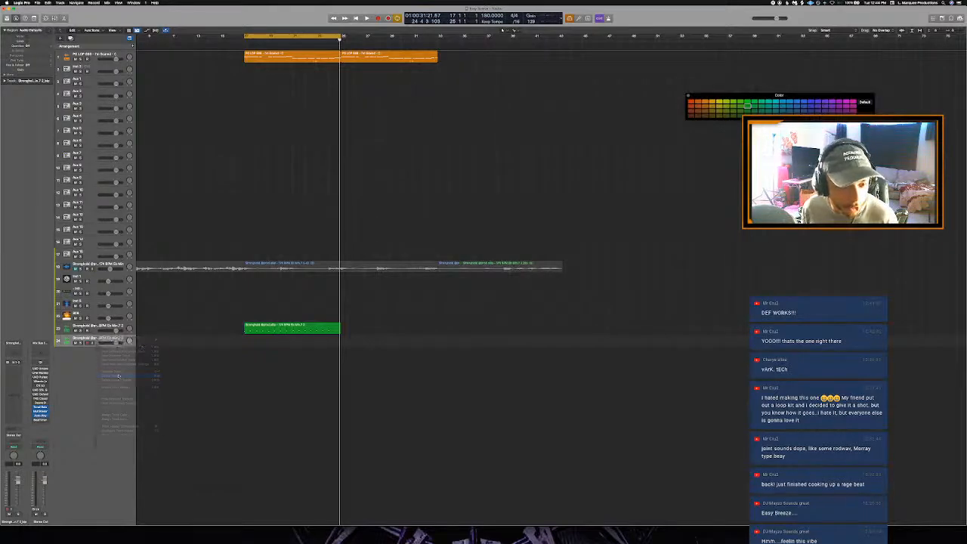
Step: Open Maschine 2 on the second track and place its drum pattern's MIDI across the instrument and aux tracks from bar 17
click(92, 68)
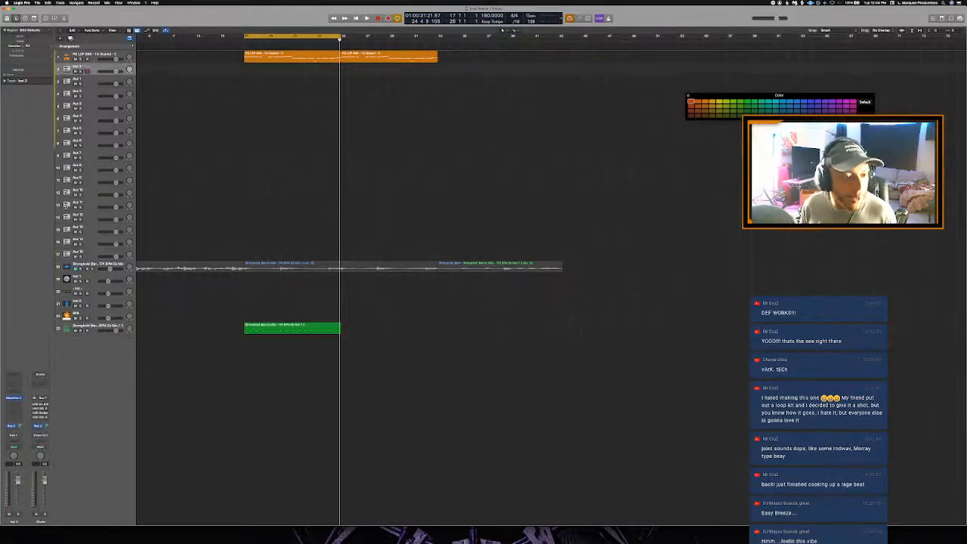
click(14, 399)
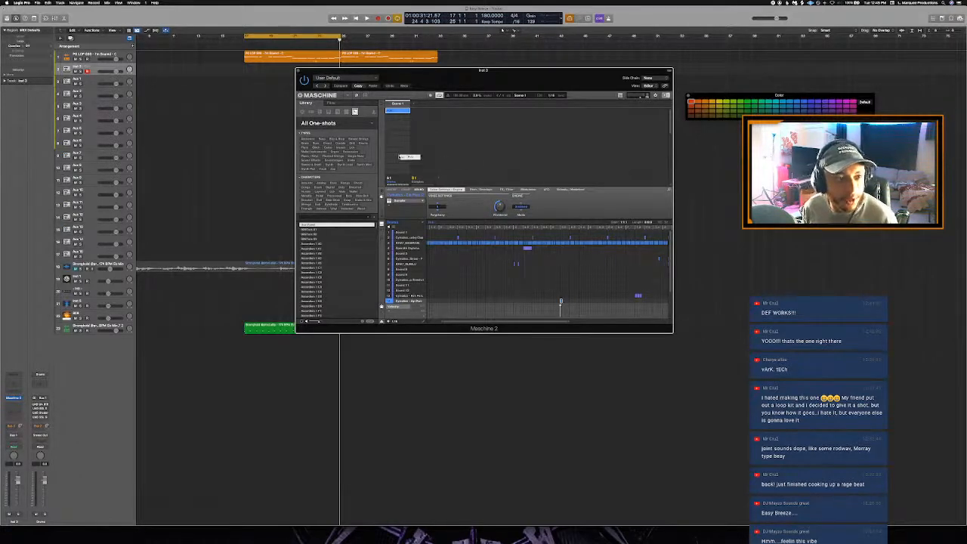
drag(242, 123, 243, 72)
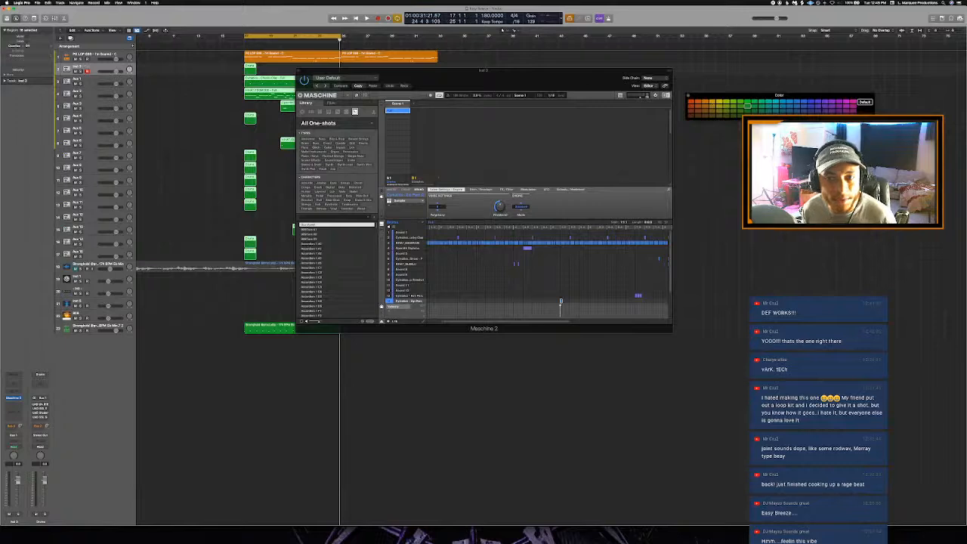
Step: Color the imported drum regions orange-red and close the color palette and the Maschine 2 window
click(691, 102)
key(alt+c)
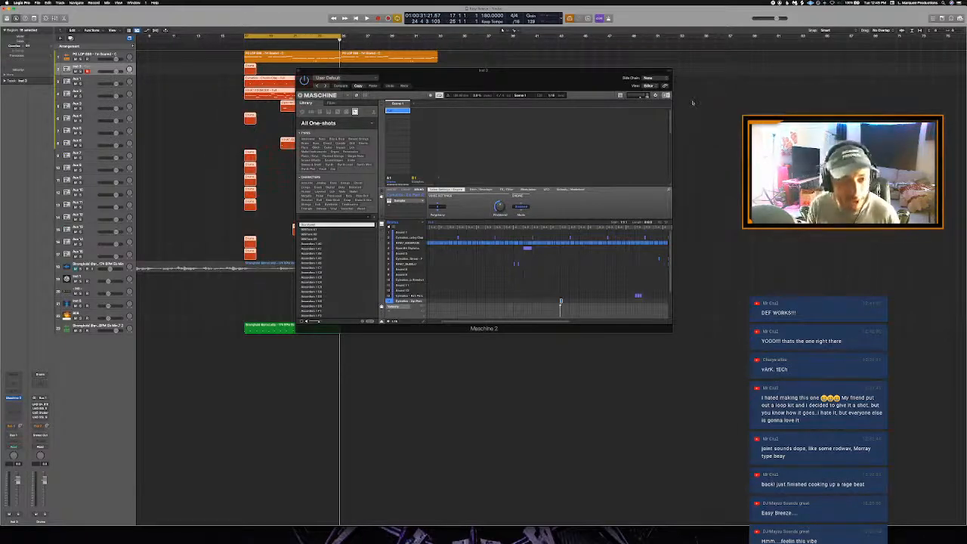
click(299, 70)
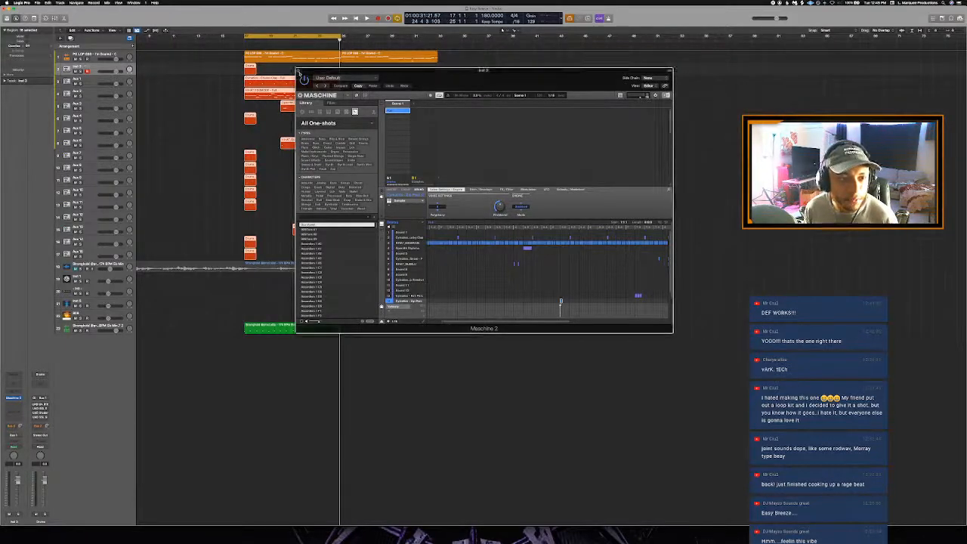
key(super+Left)
key(super+Left)
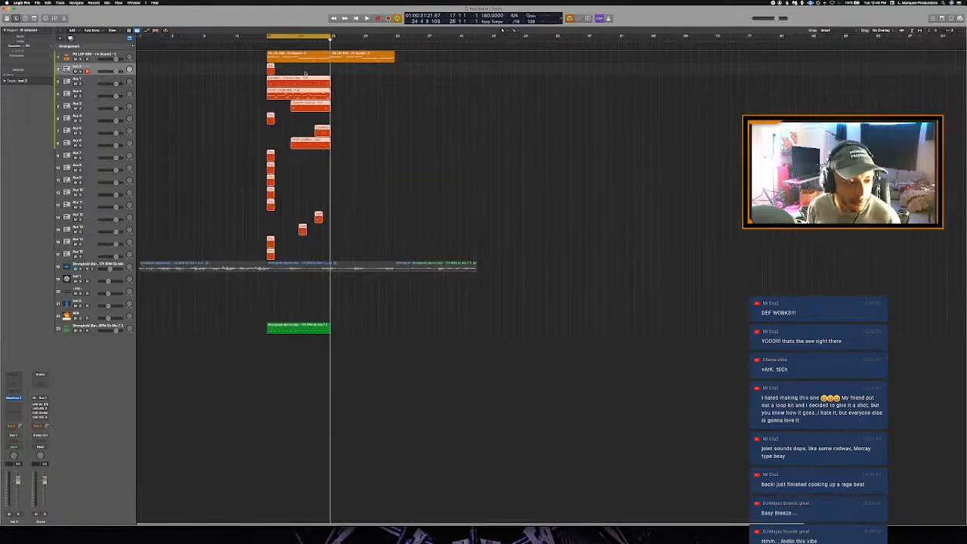
key(alt+c)
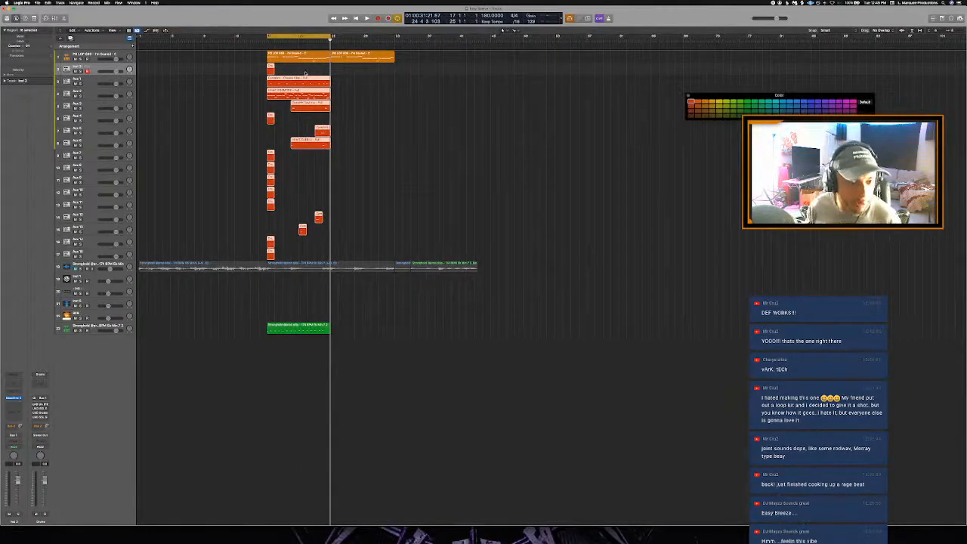
click(321, 269)
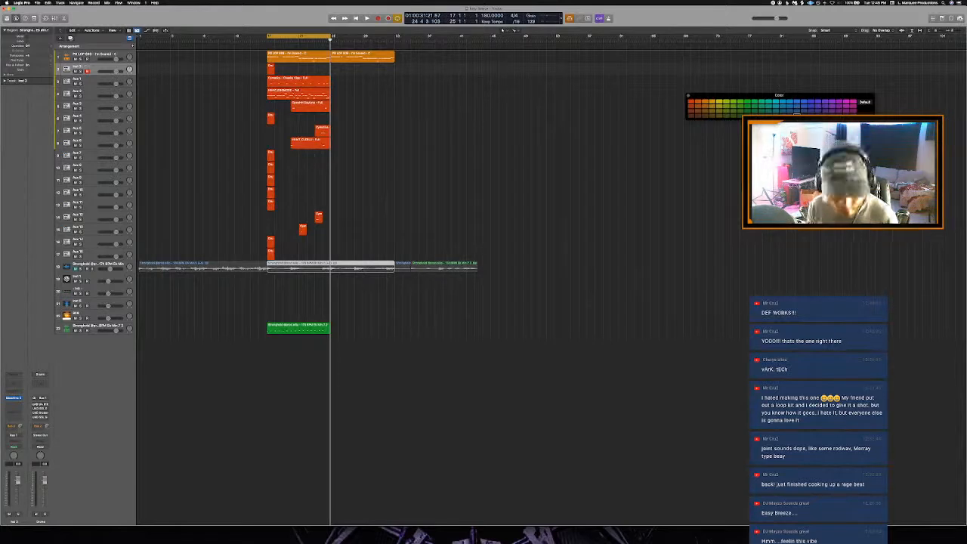
key(alt+c)
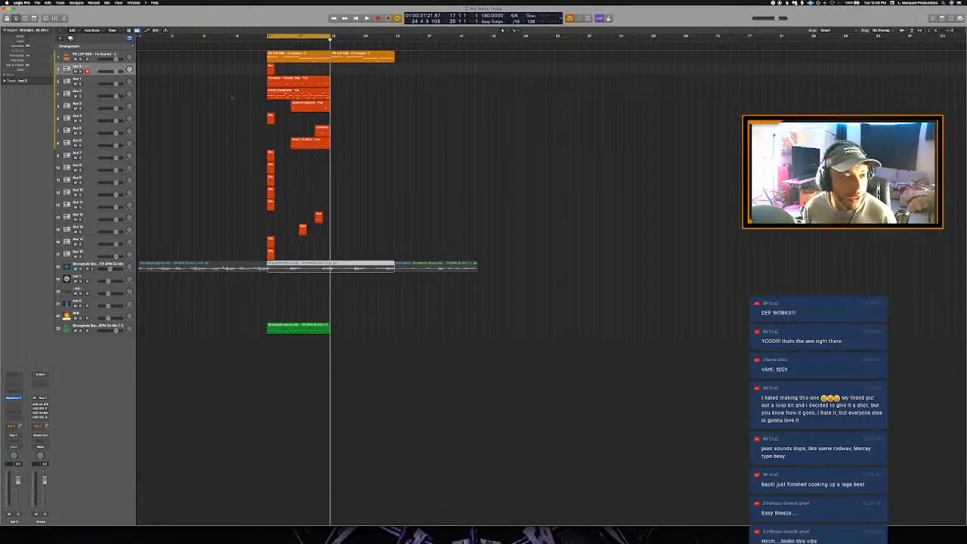
Step: Unmute the original sample track and play the project from the beginning with cycle mode off
click(77, 270)
key(Return)
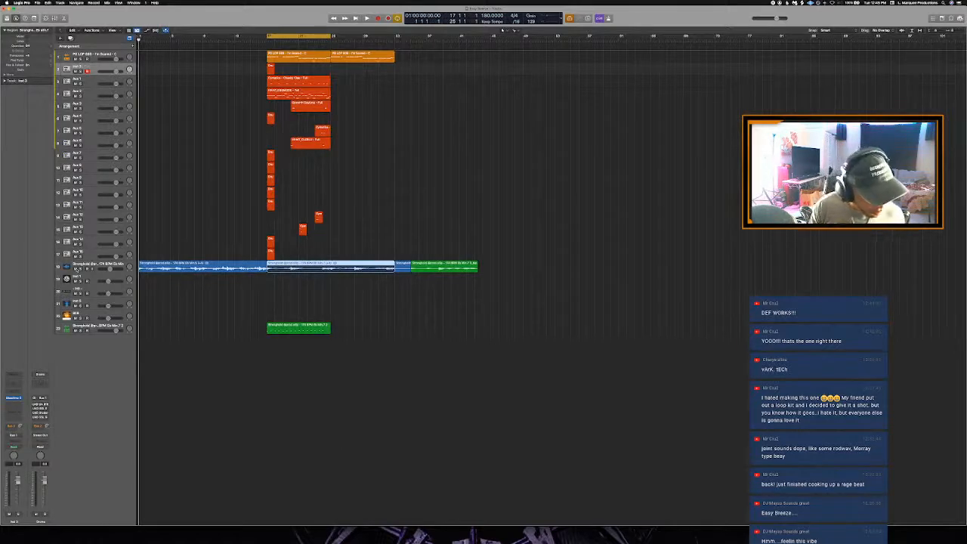
key(space)
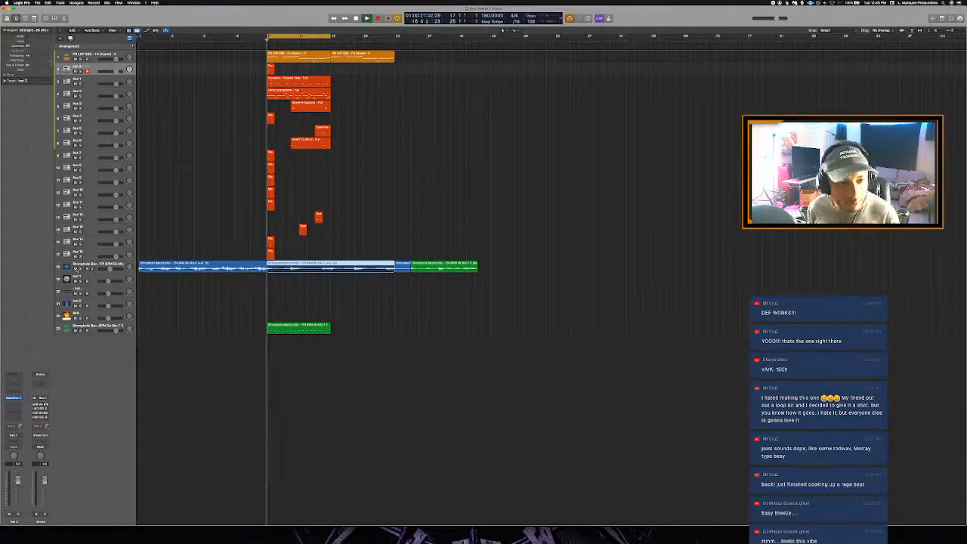
key(Return)
key(space)
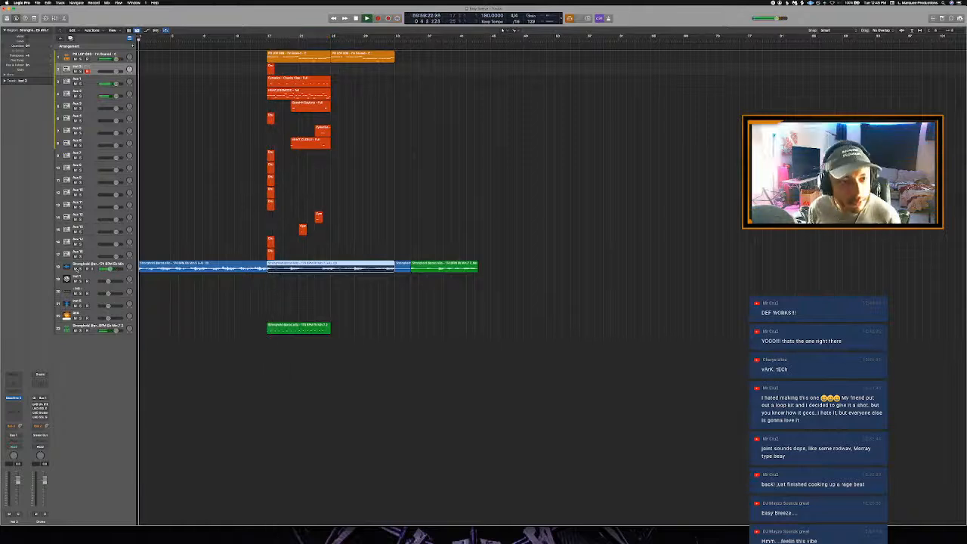
key(space)
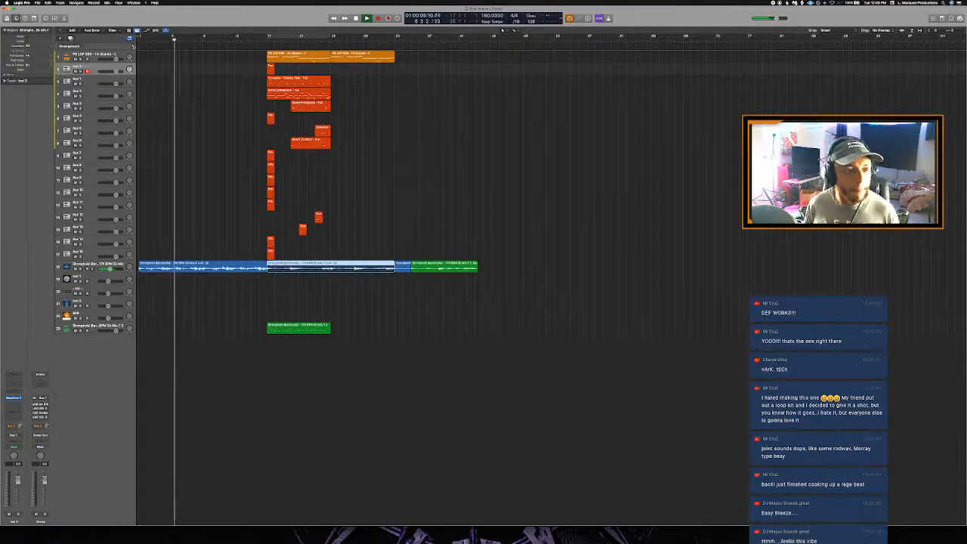
Step: Add an Intro arrangement marker at the start and extend it to bar 17, where the drums begin
click(133, 47)
scroll(200, 78, up, 3)
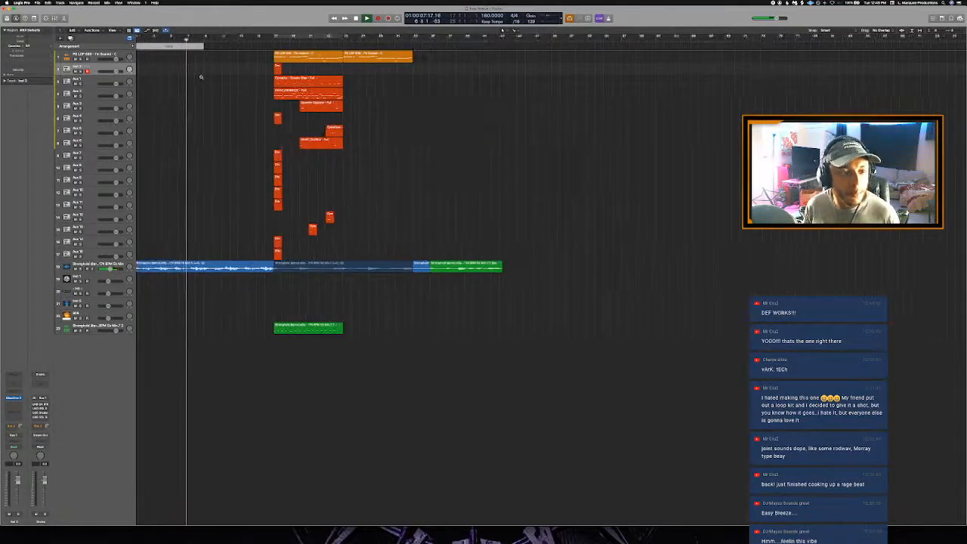
scroll(199, 75, up, 2)
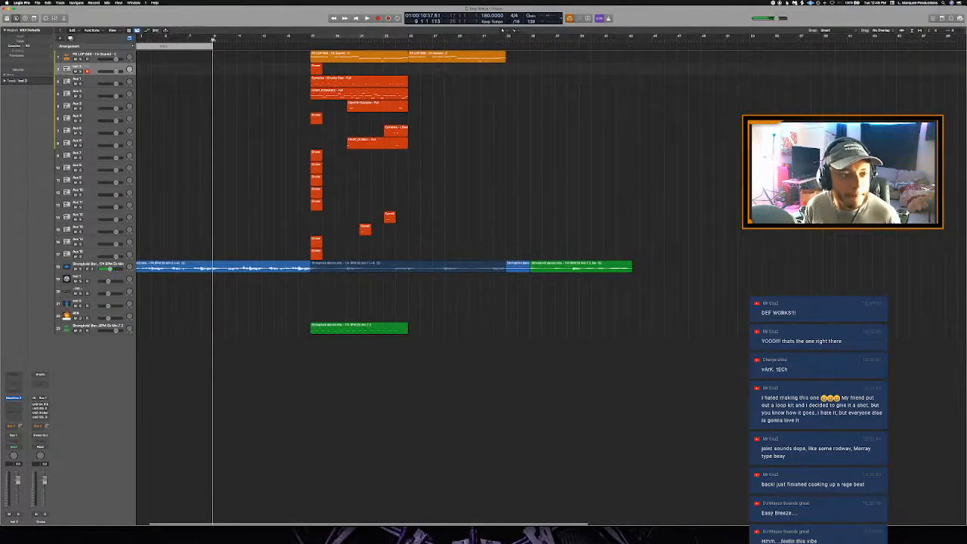
click(213, 39)
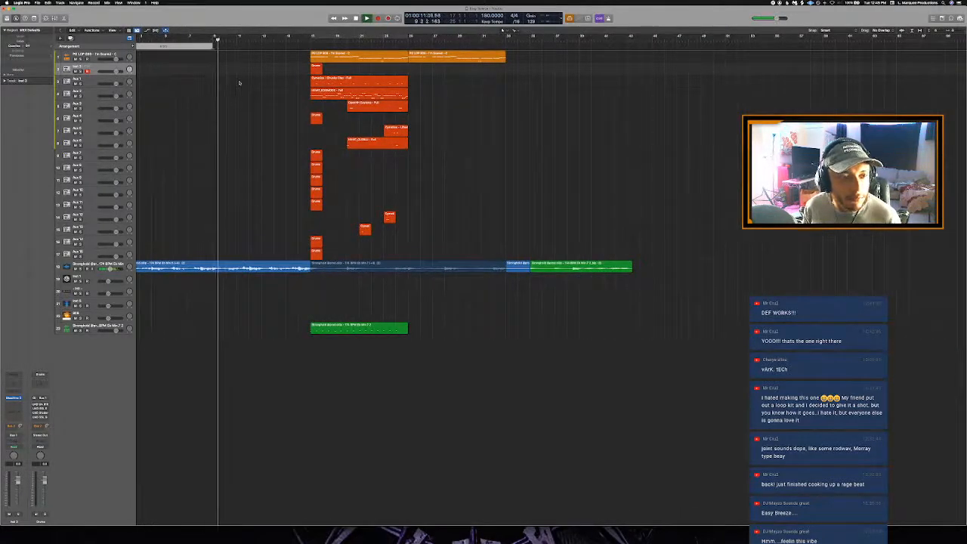
scroll(239, 83, left, 1)
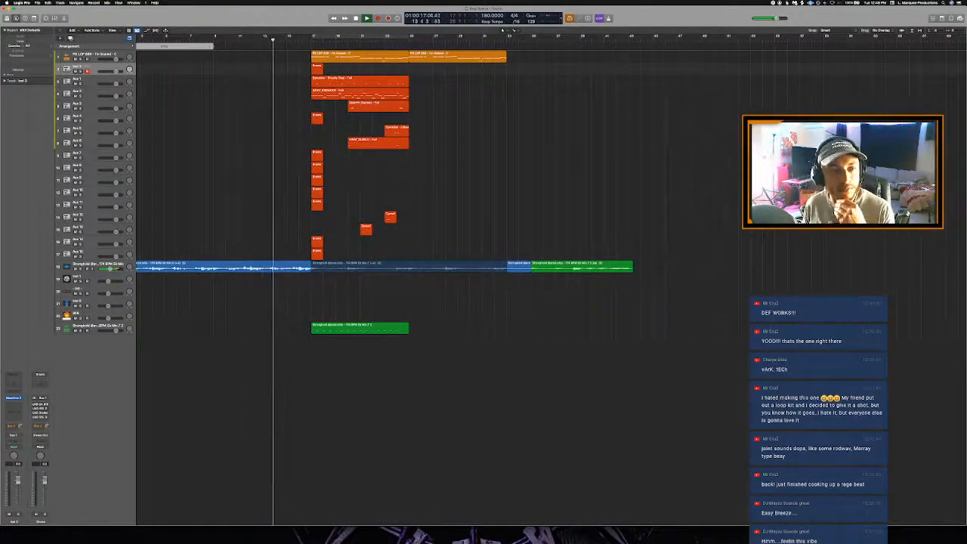
drag(307, 83, 311, 89)
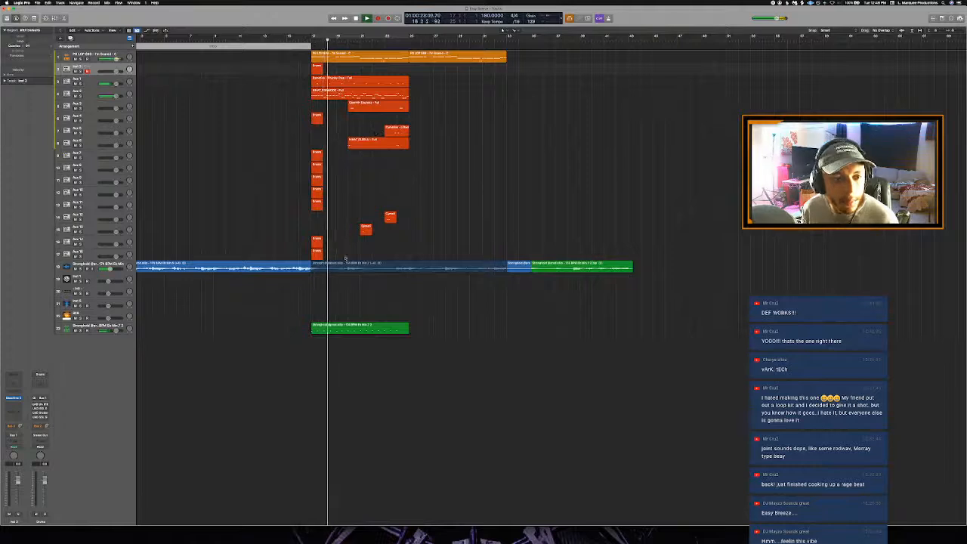
Step: Mute the green sampler track and add a Chorus arrangement marker from the Intro's end to the end of the second orange region
click(76, 331)
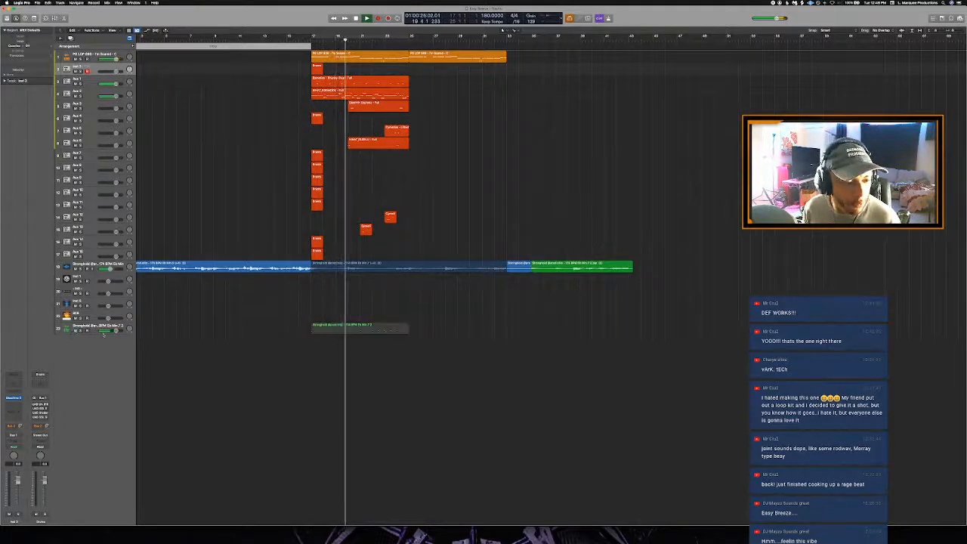
scroll(339, 369, down, 3)
scroll(339, 370, down, 2)
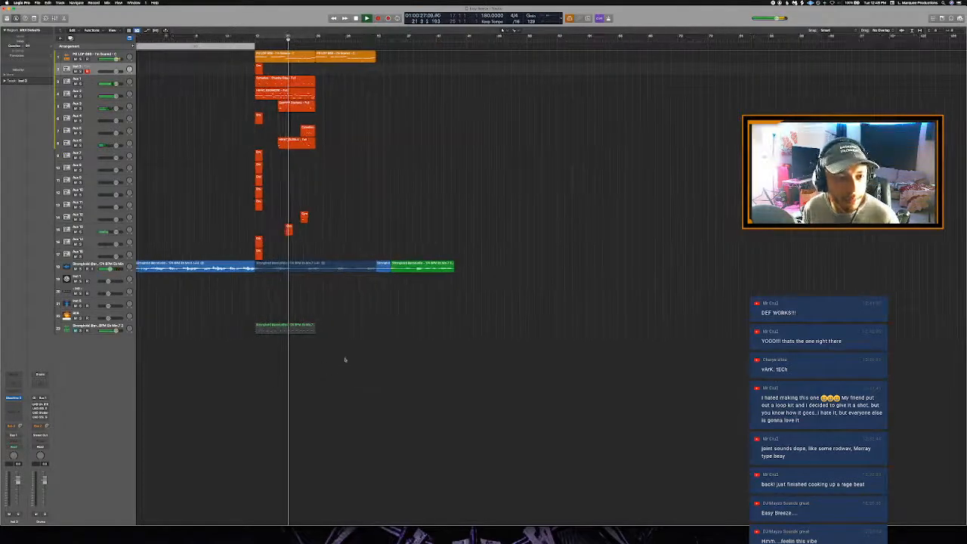
click(133, 46)
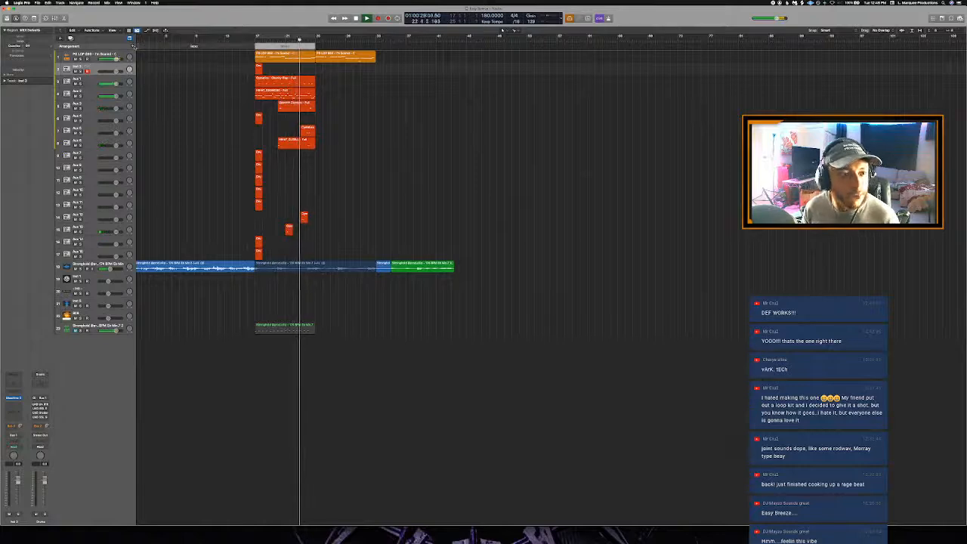
click(287, 47)
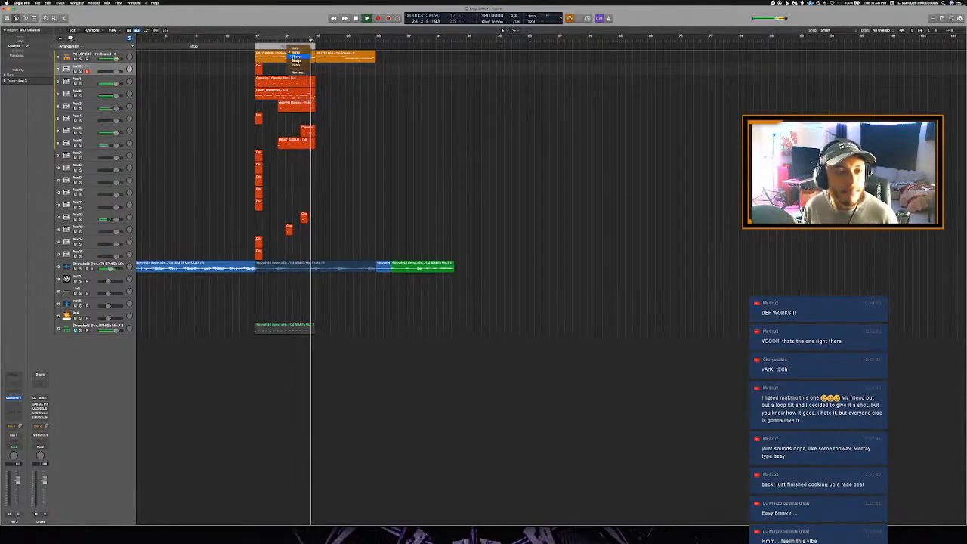
click(296, 56)
drag(315, 46, 376, 46)
key(space)
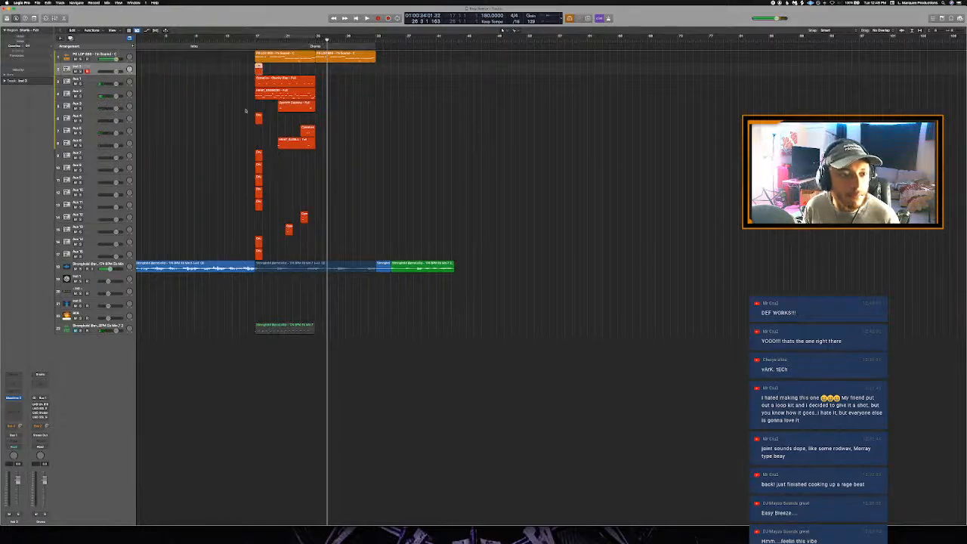
Step: Delete the short empty drum regions and extend the remaining drum regions to fill the eight bars from bar 17
drag(258, 221, 259, 255)
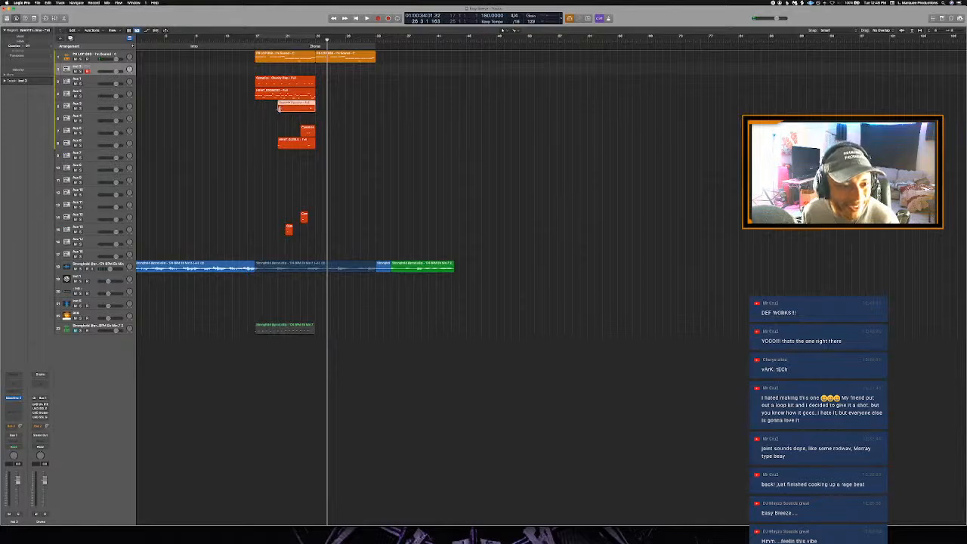
drag(279, 109, 256, 146)
click(292, 145)
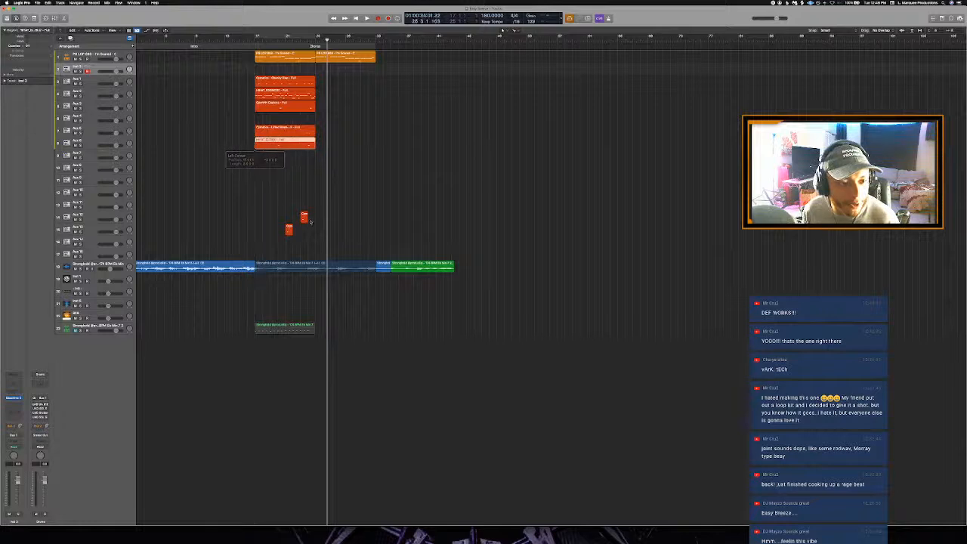
click(304, 220)
drag(307, 223, 256, 220)
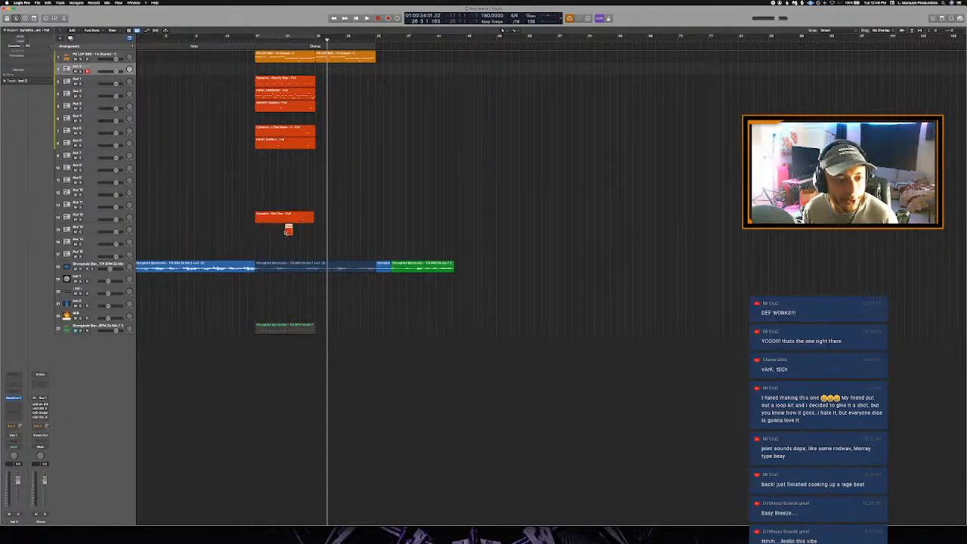
drag(288, 231, 315, 221)
Step: Repeat the drum and orange 808 regions across the timeline and play back from just before the Chorus
drag(290, 170, 275, 76)
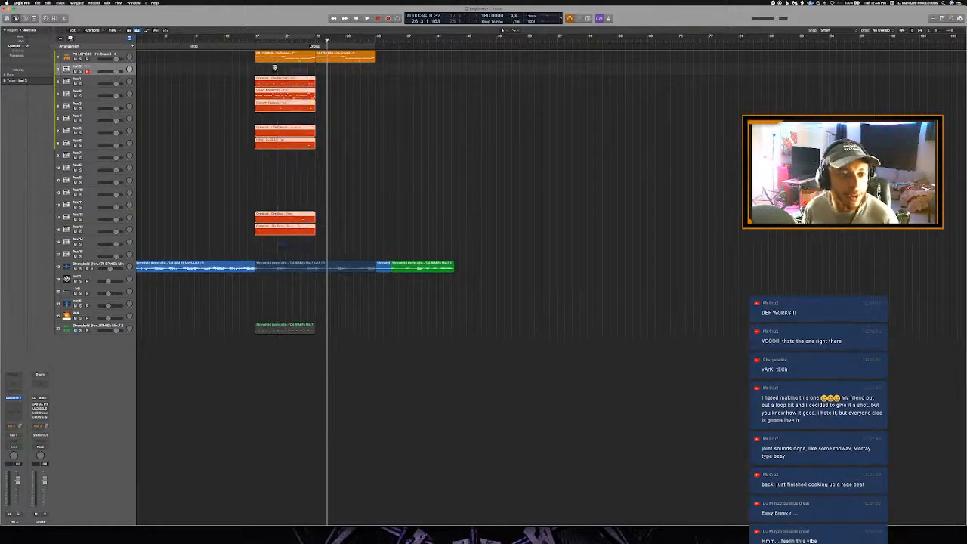
key(super+r)
key(super+r)
key(super+r)
key(super+r)
key(super+r)
key(super+r)
key(super+r)
key(super+r)
key(super+r)
key(super+r)
key(super+r)
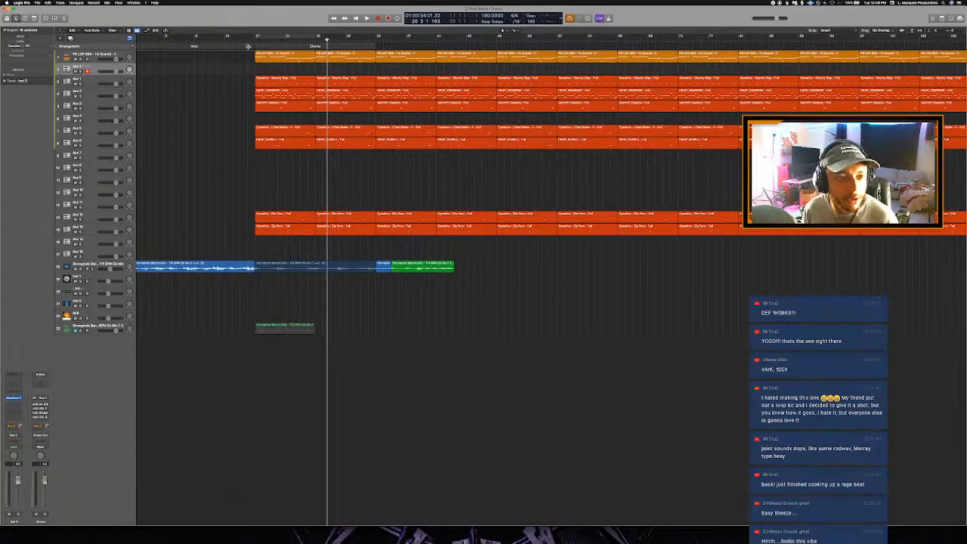
click(248, 47)
key(space)
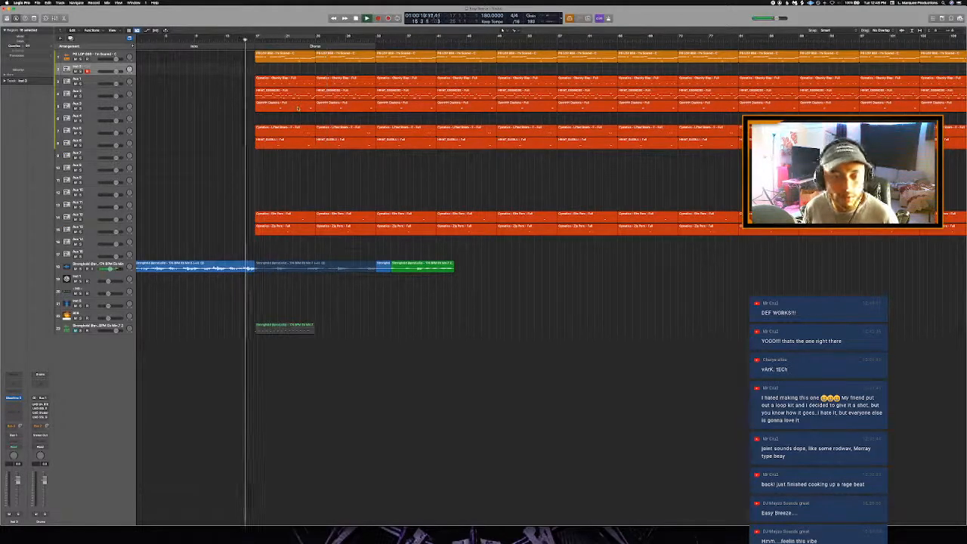
Step: Rename the orange 808 instrument track as 808
scroll(298, 108, up, 3)
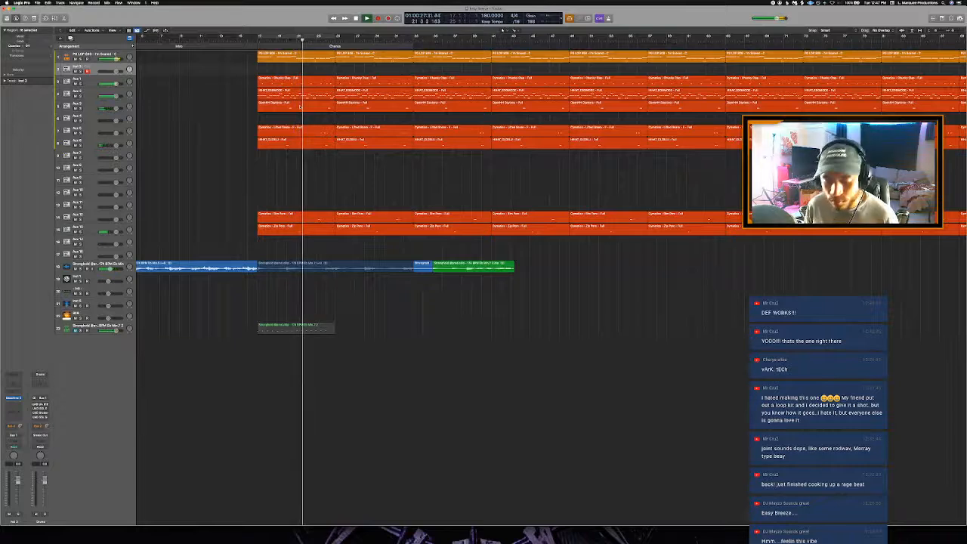
click(97, 55)
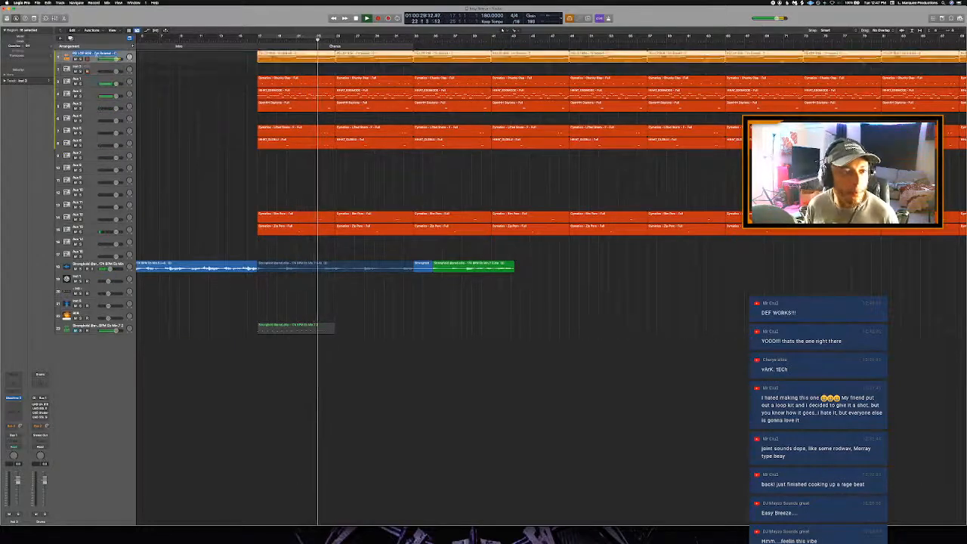
text(808)
key(Return)
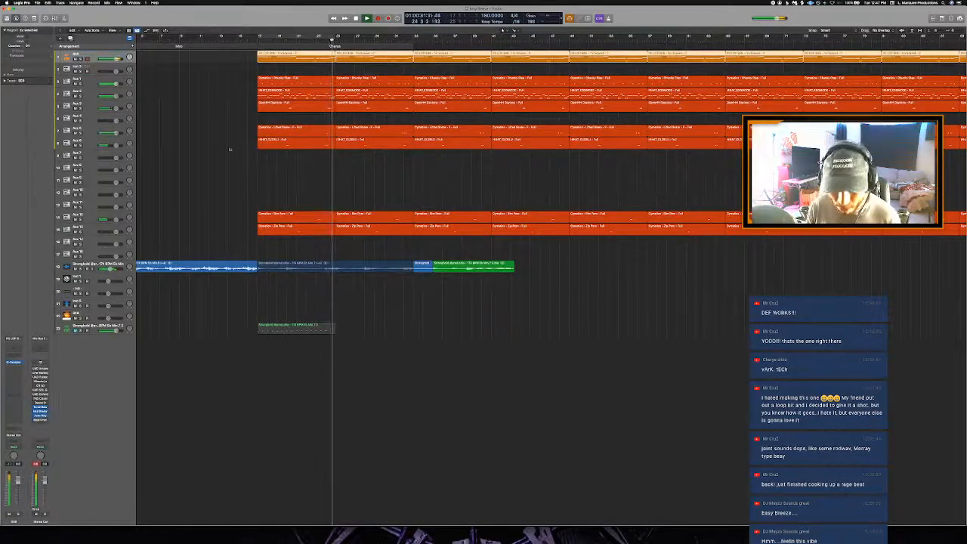
Step: Mute the first and third regions on the upper of the two lower percussion tracks
click(294, 221)
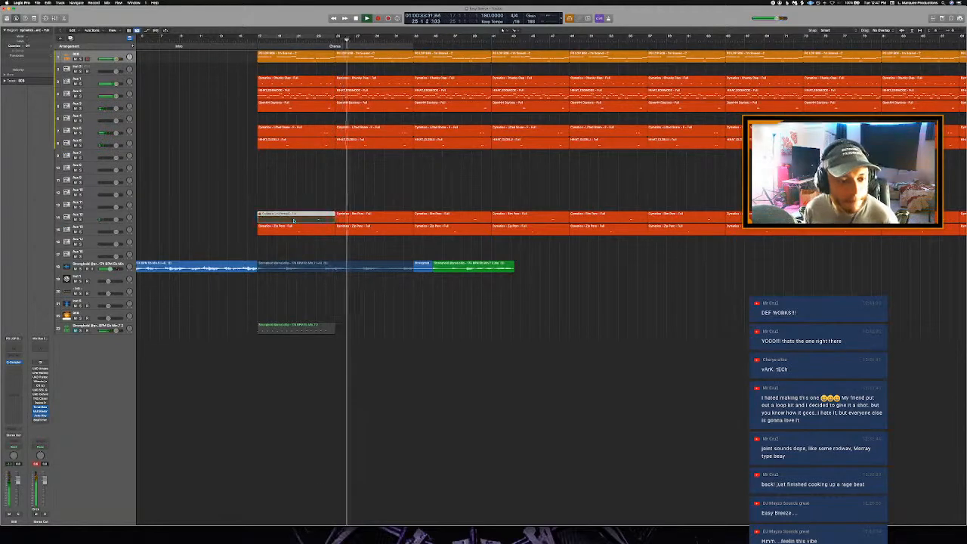
click(443, 220)
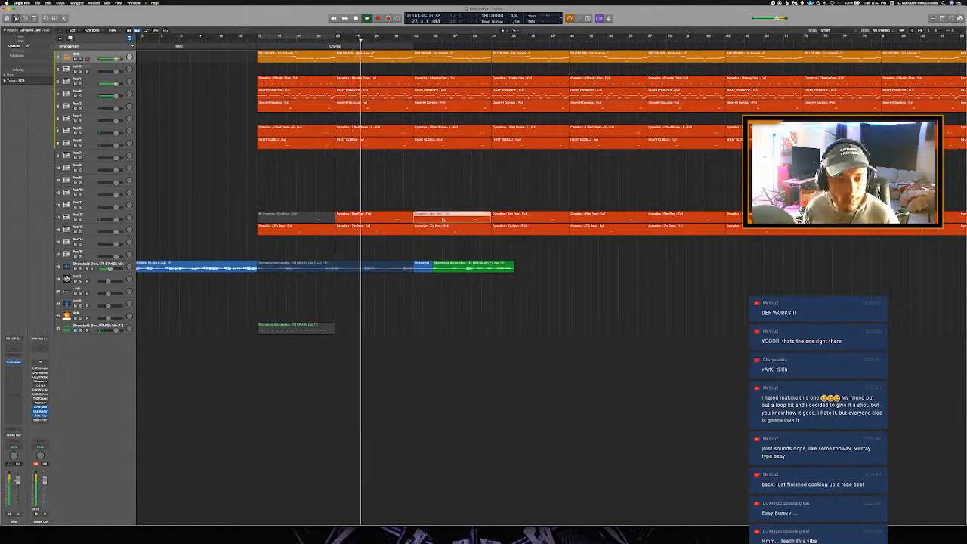
key(ctrl+m)
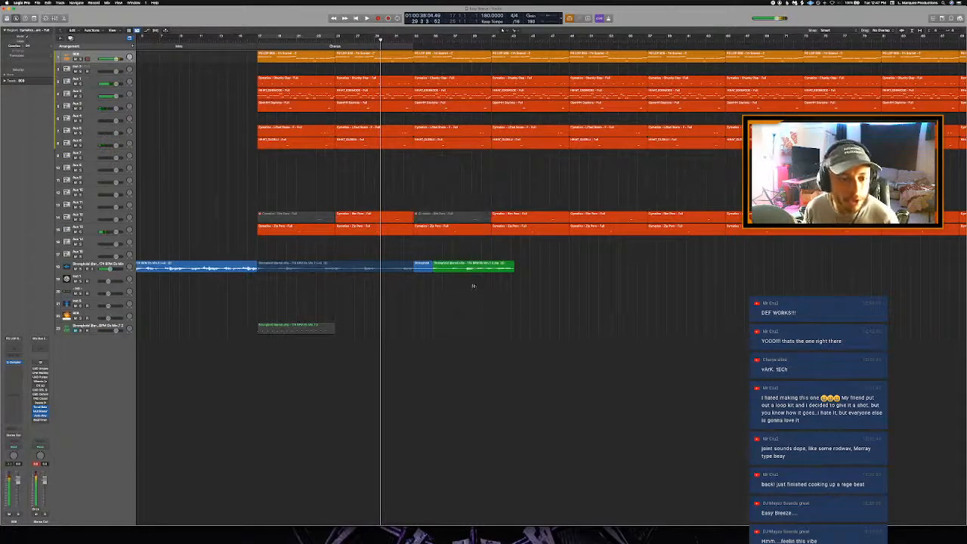
Step: Delete the short blue audio region at bar 33 and move the green region to the playhead at bar 33
drag(474, 287, 341, 270)
click(406, 306)
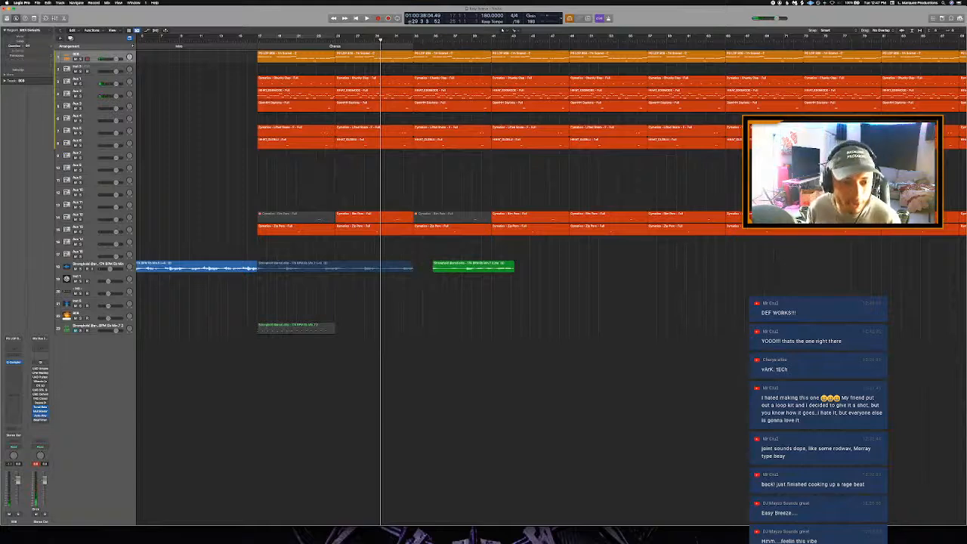
click(413, 40)
right_click(459, 267)
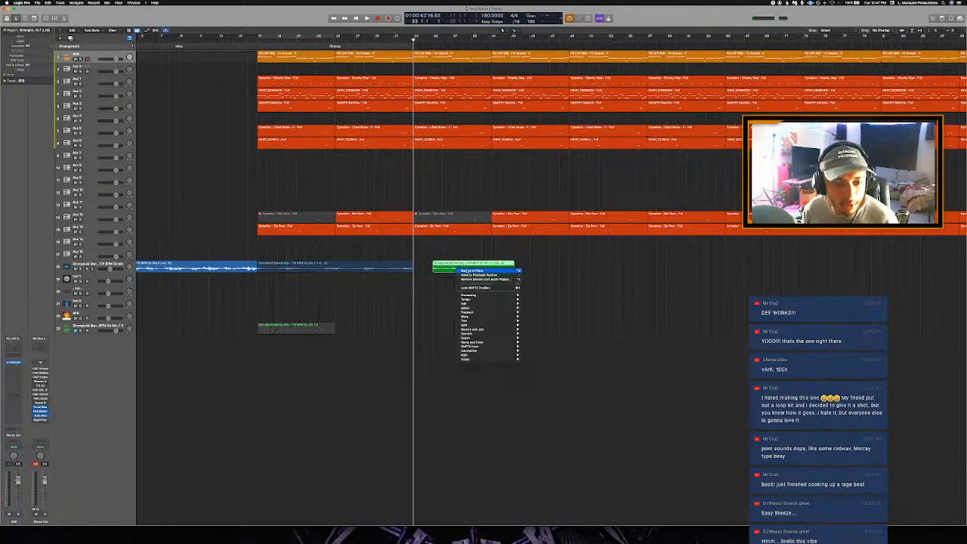
click(467, 276)
Step: Move the Chorus's quieter blue region together with the green region to the playhead at bar 49
drag(471, 293, 349, 261)
click(570, 40)
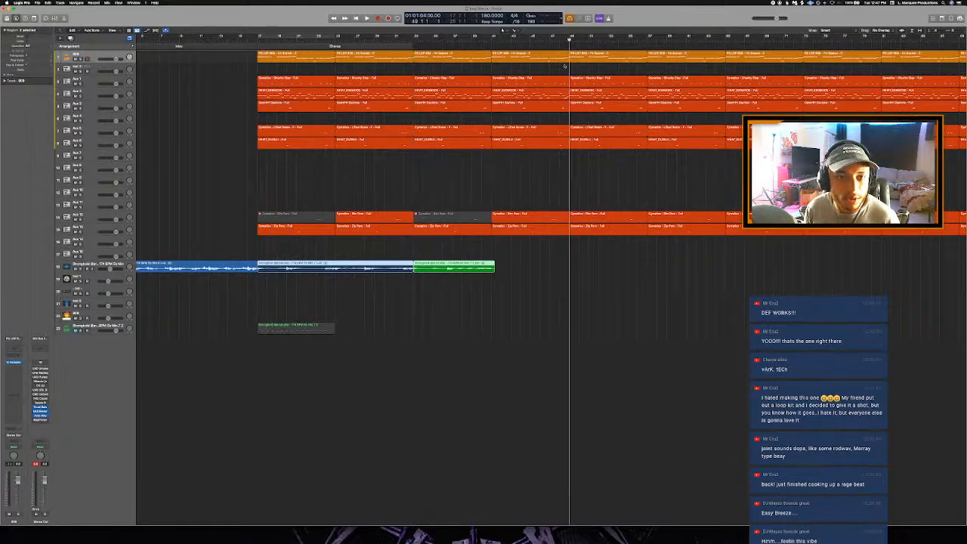
right_click(327, 266)
click(339, 268)
scroll(309, 278, left, 3)
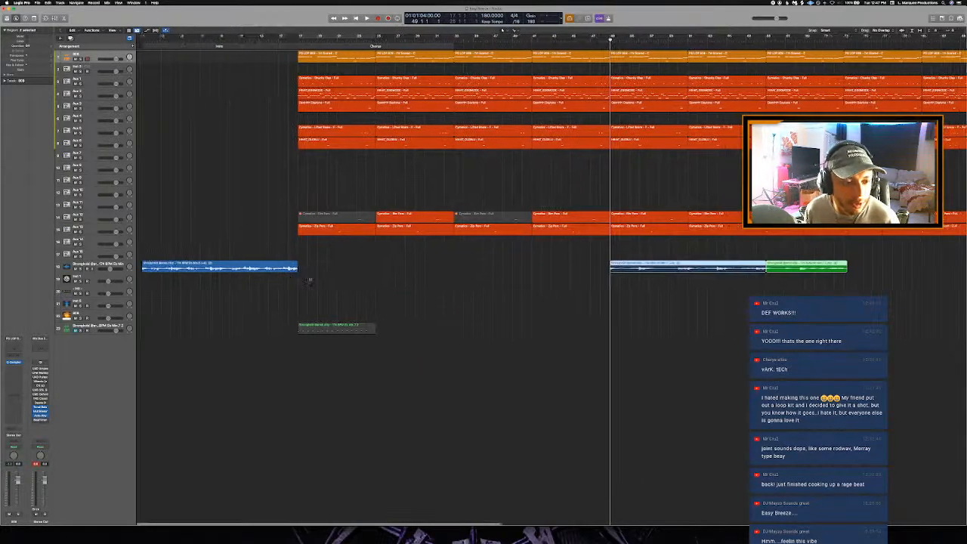
Step: Copy the Intro's blue sample region to bar 17 to fill the Chorus and play back from there
drag(267, 270, 423, 273)
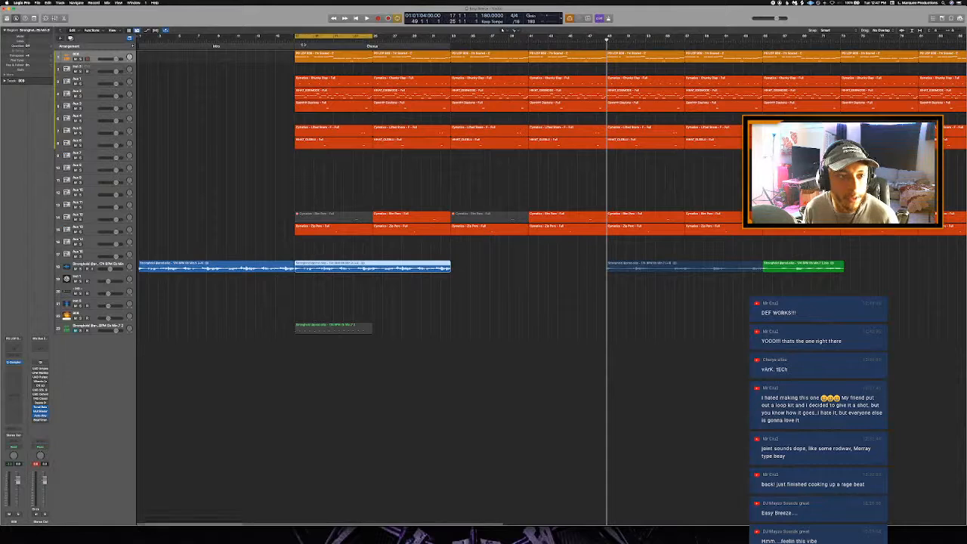
click(297, 39)
key(space)
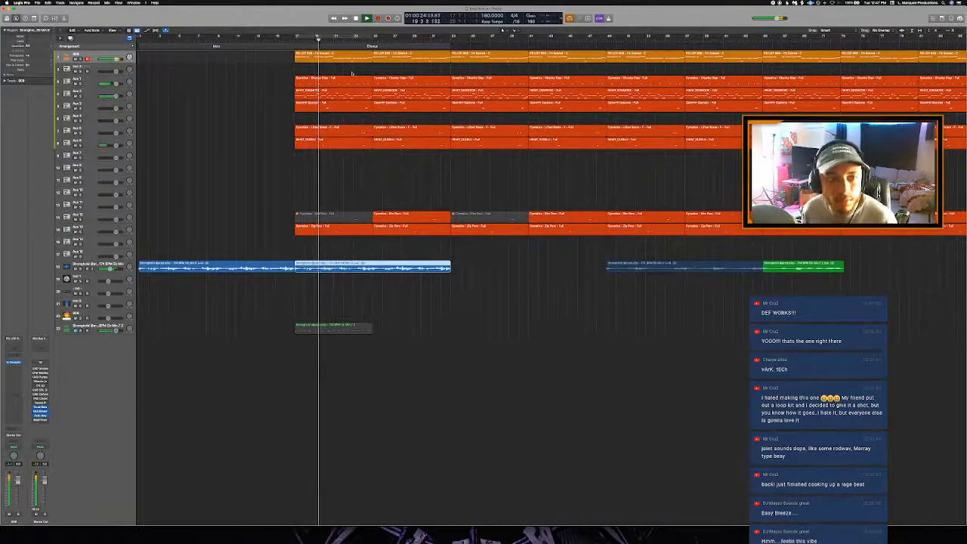
Step: Move the quieter blue region from bar 49 to bar 33 and add a Verse arrangement marker after the Chorus
scroll(347, 73, down, 5)
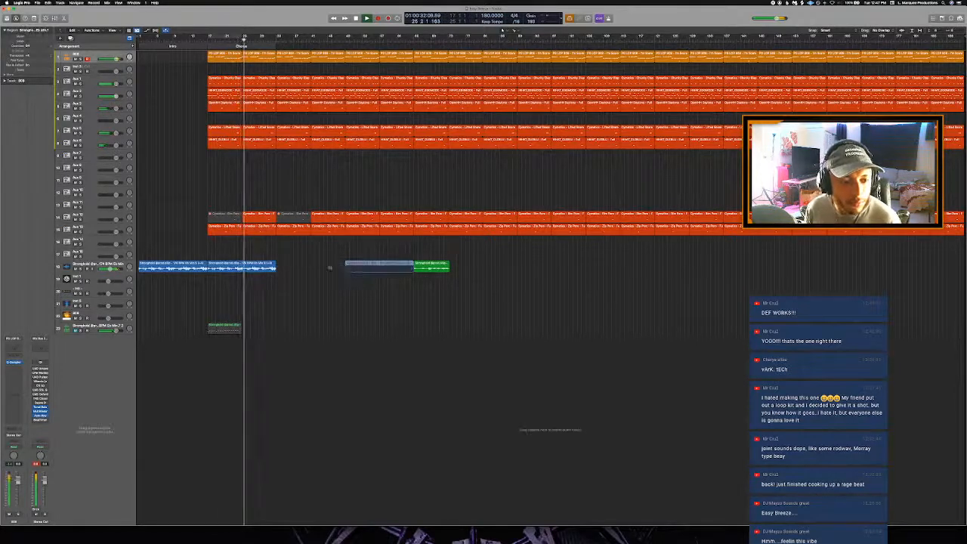
drag(360, 265, 294, 267)
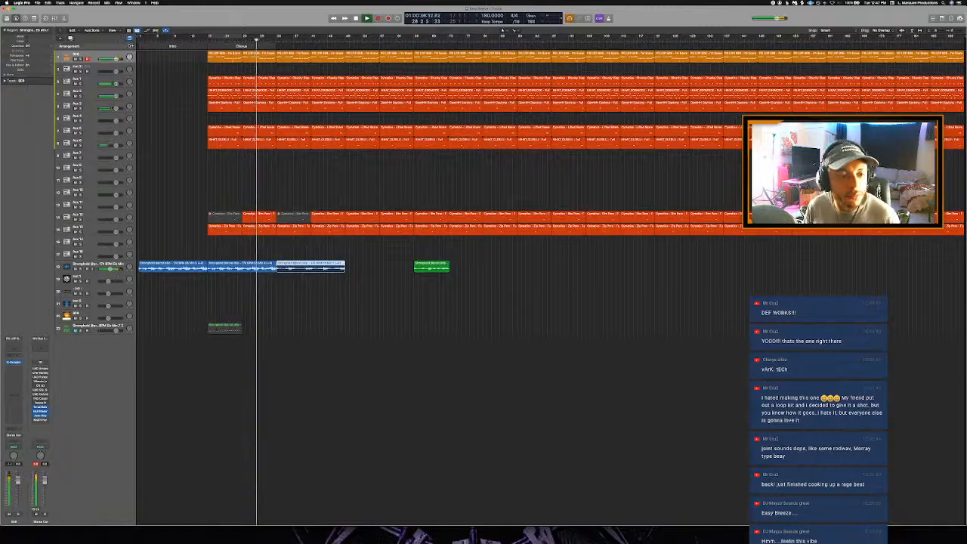
click(133, 46)
scroll(263, 242, up, 5)
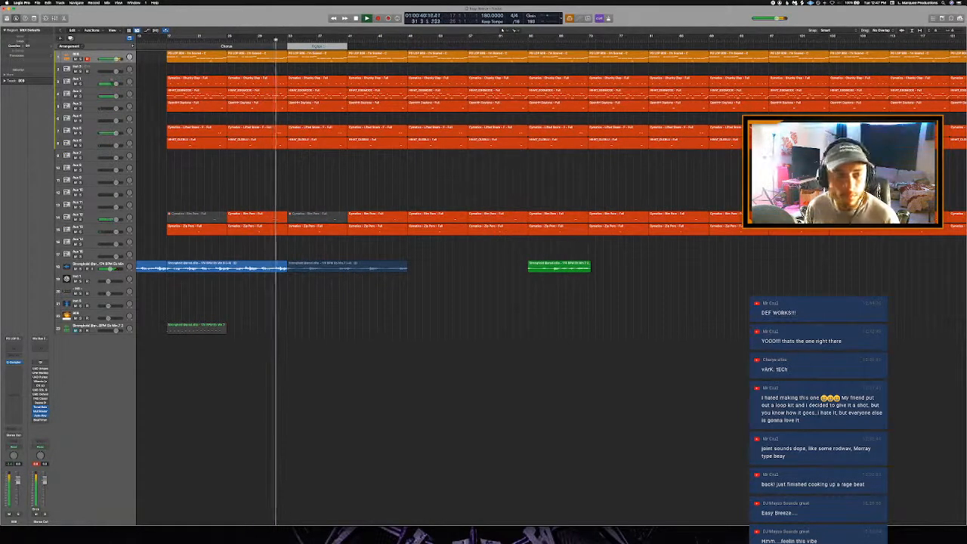
scroll(323, 47, up, 2)
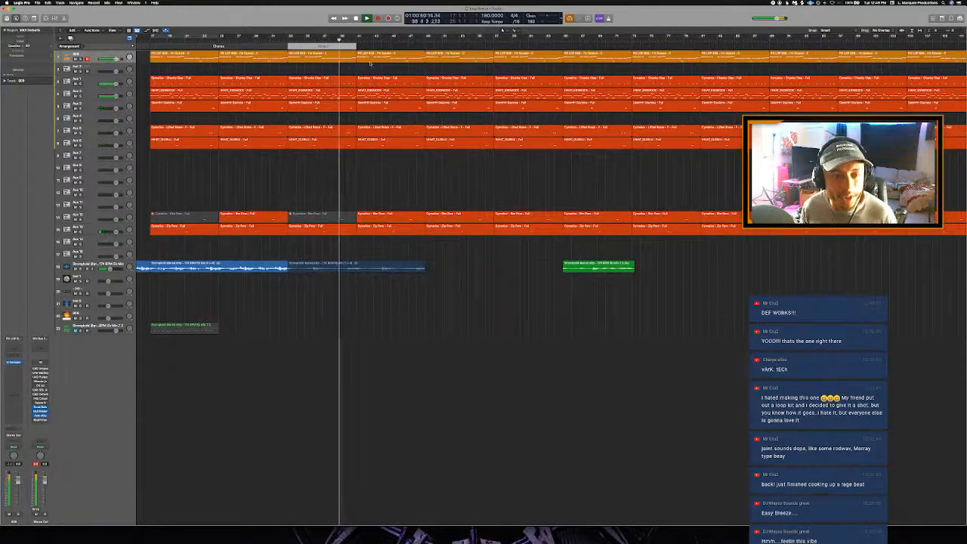
key(super+Right)
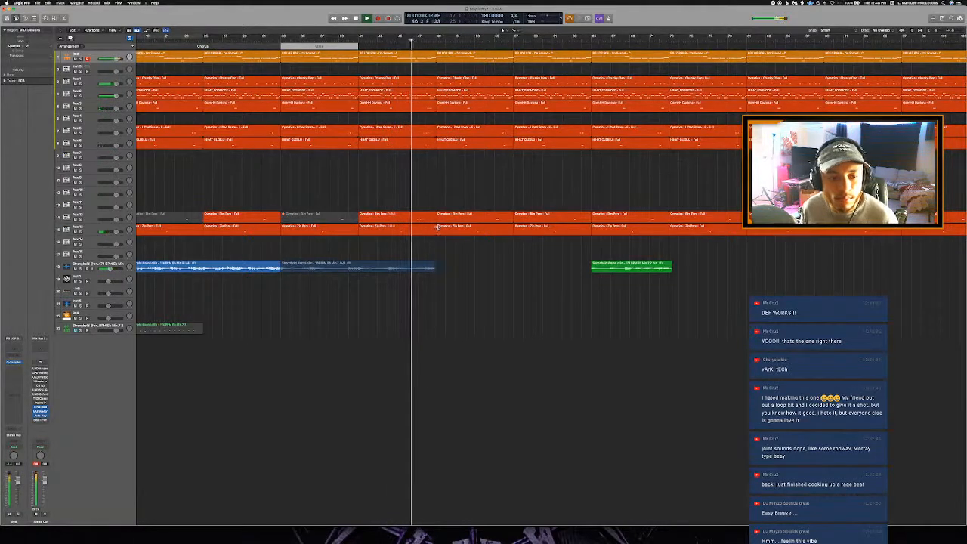
Step: Repeat the quieter blue region once so the copy starts at bar 49
click(433, 264)
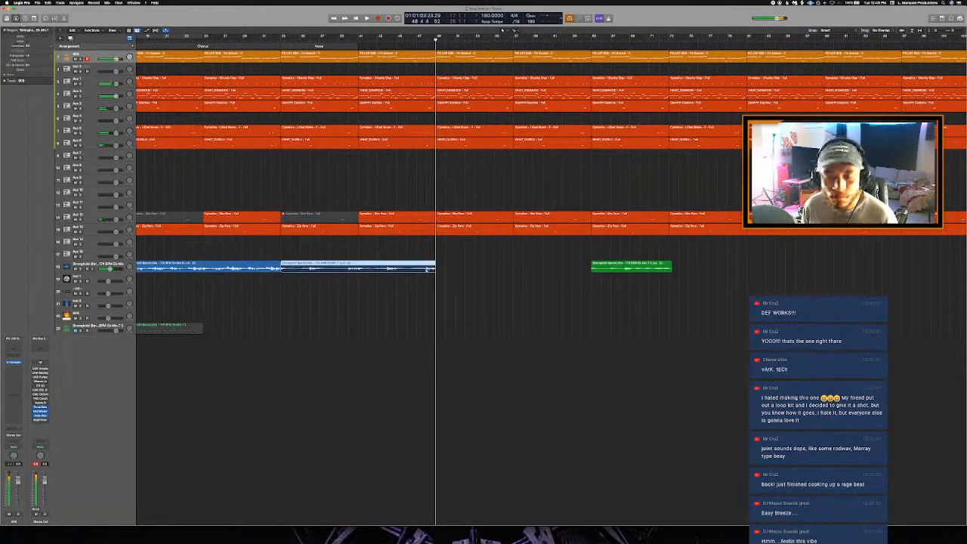
key(super+r)
scroll(441, 259, up, 2)
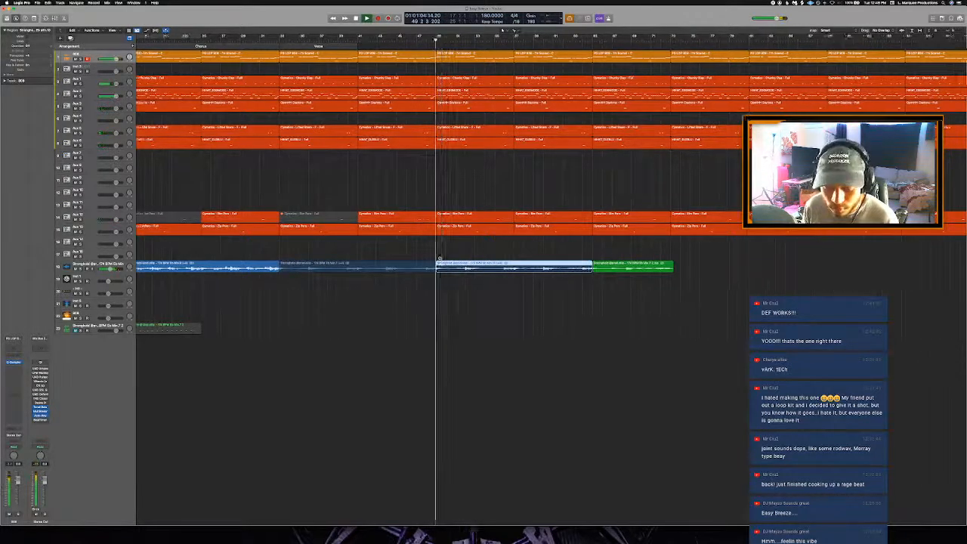
Step: Extend the Verse arrangement marker to bar 49 and play back from bar 47
key(space)
click(407, 39)
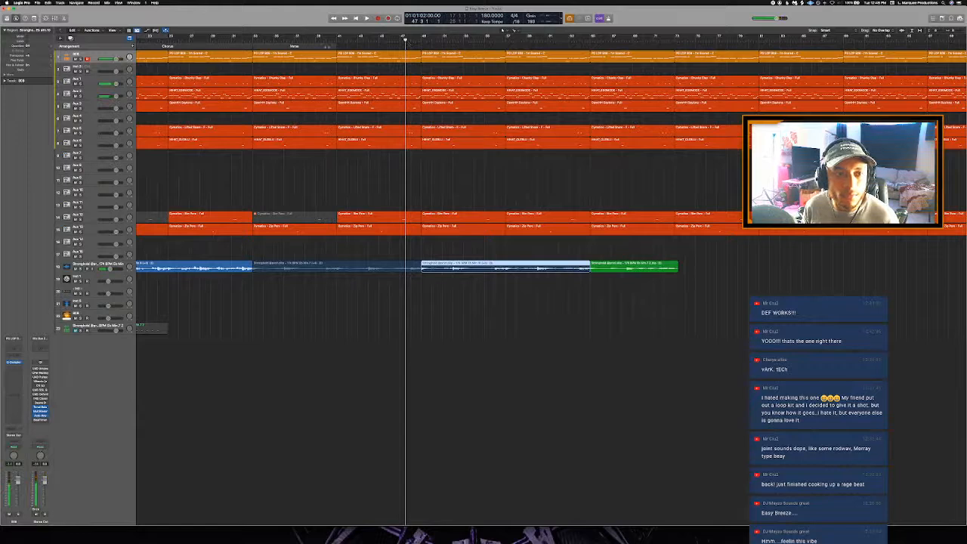
drag(337, 47, 420, 68)
key(space)
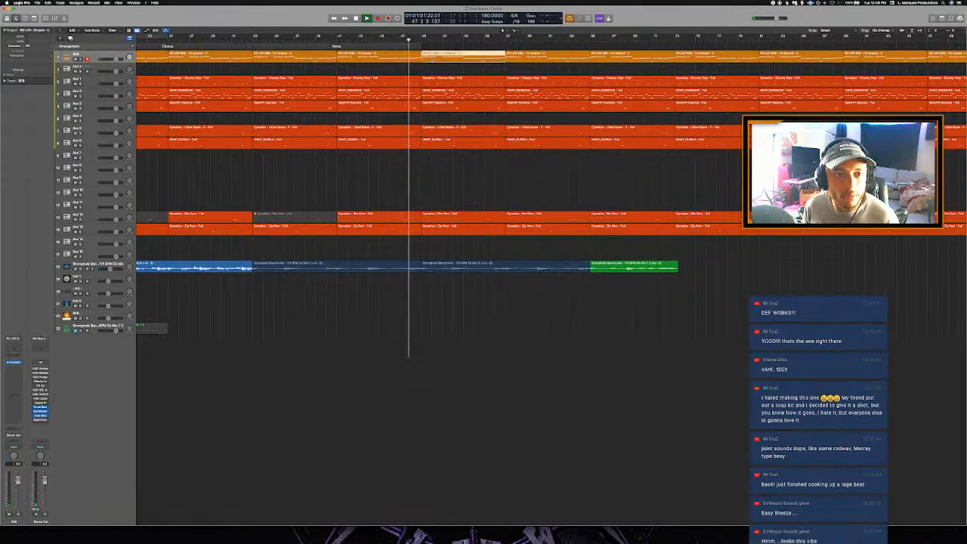
Step: Examine the notes of the 808 region at bar 49 in the Piano Roll
key(p)
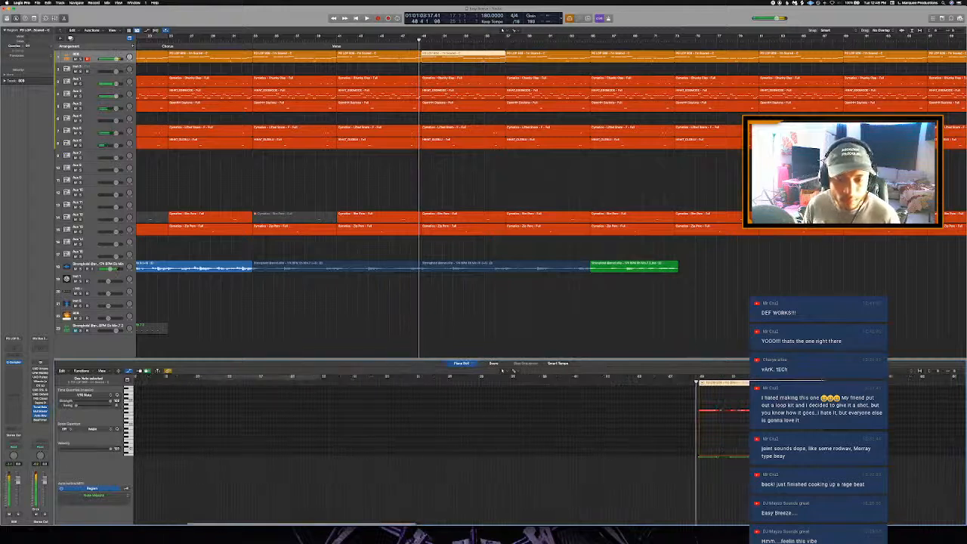
scroll(824, 431, up, 2)
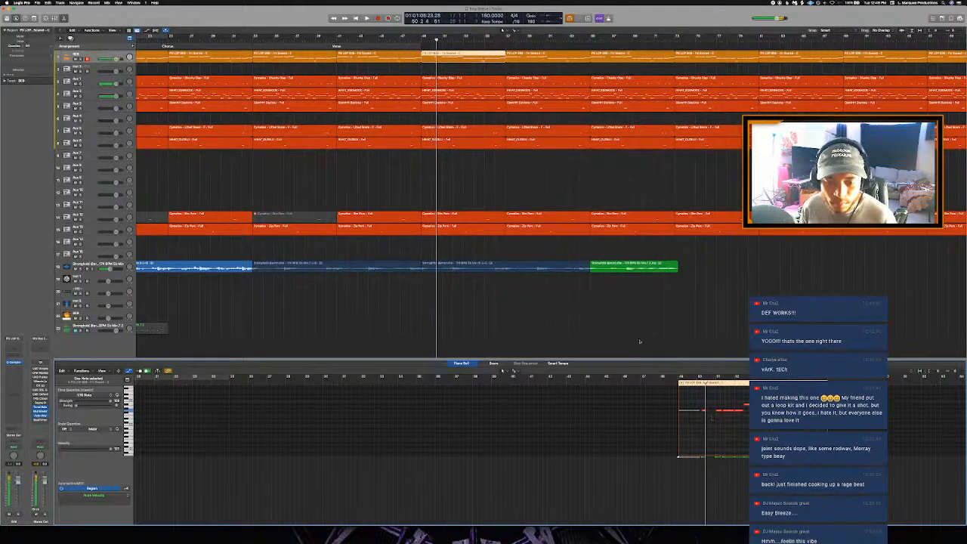
key(p)
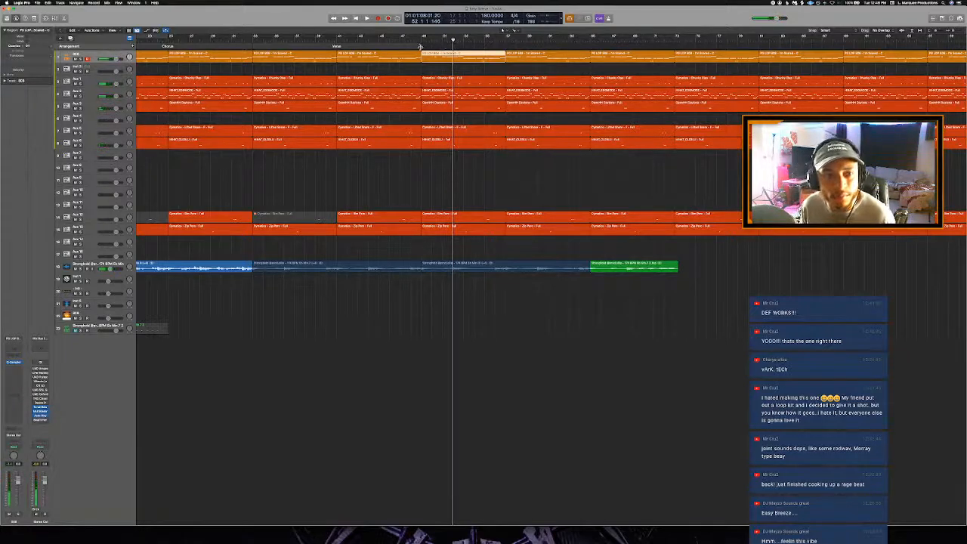
Step: Extend the Verse marker to bar 65 and split the repeated quieter blue region at bar 57
drag(421, 47, 590, 74)
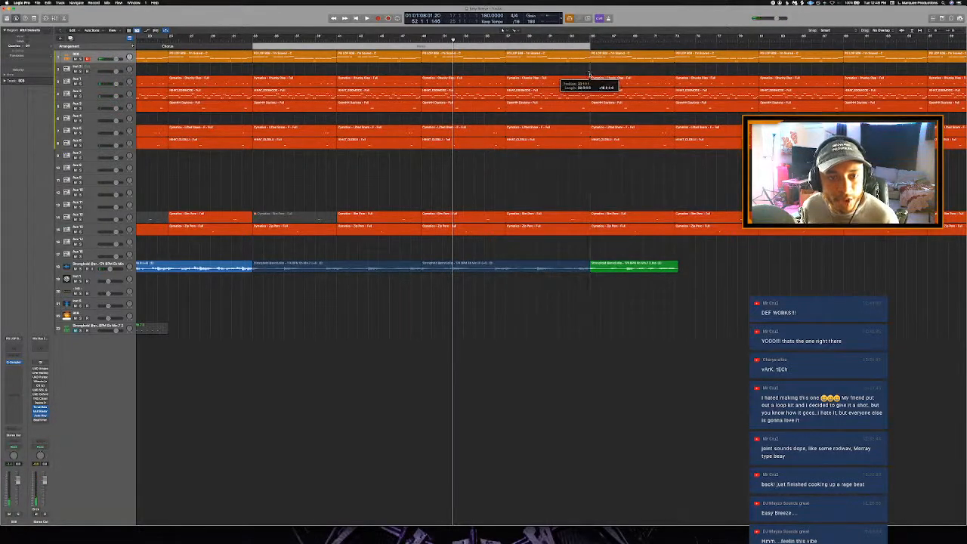
click(505, 39)
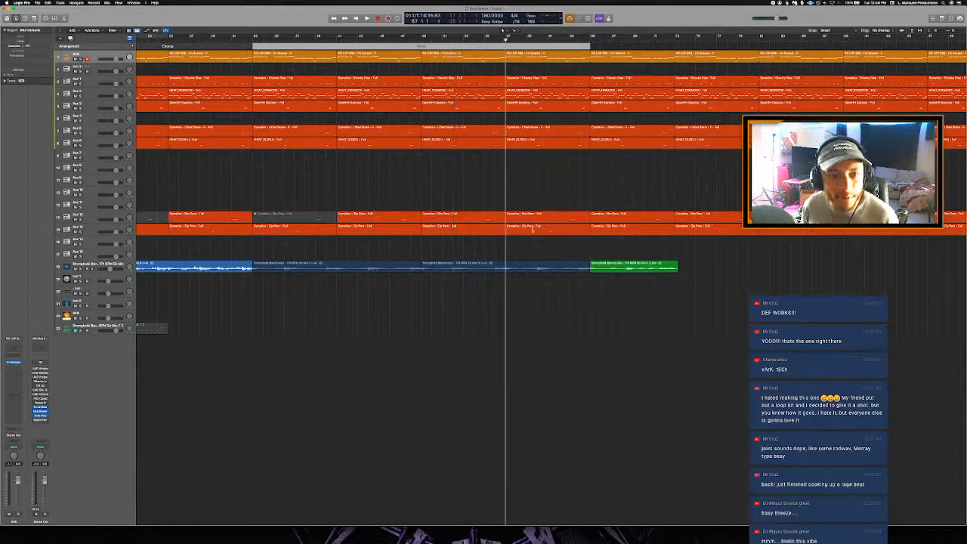
click(507, 265)
click(505, 269)
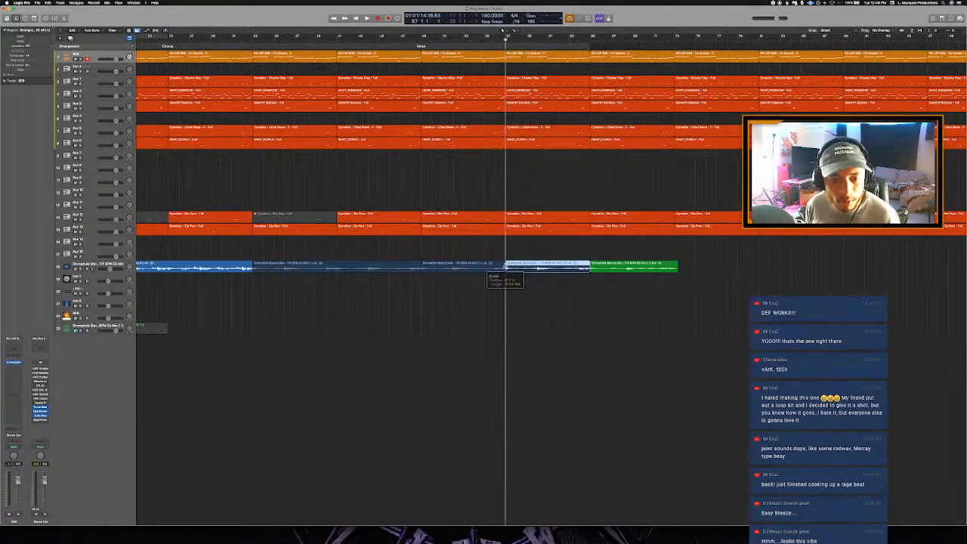
Step: Move the green region to the playhead at bar 57 and replay the arrangement from just before the Verse
right_click(638, 270)
click(644, 271)
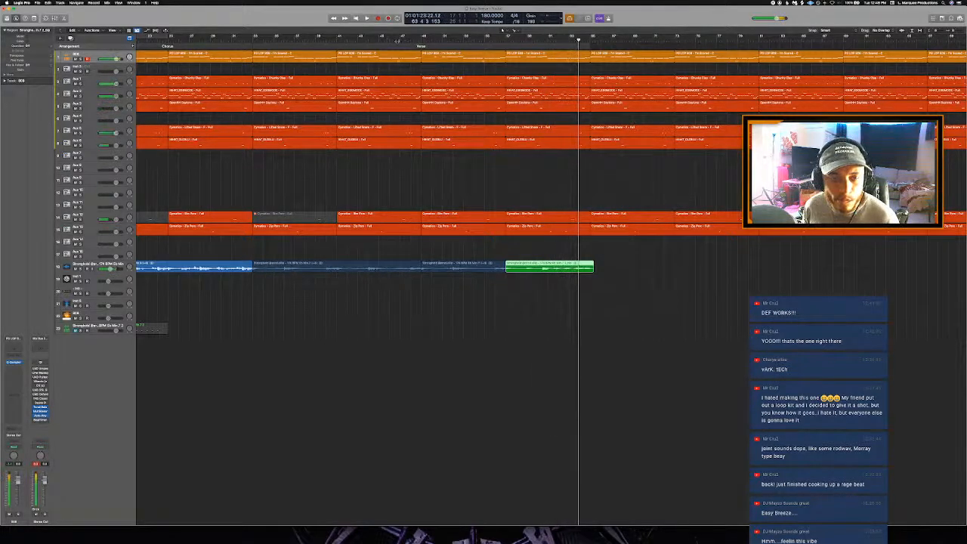
click(385, 39)
key(super+Left)
key(super+Left)
key(super+Left)
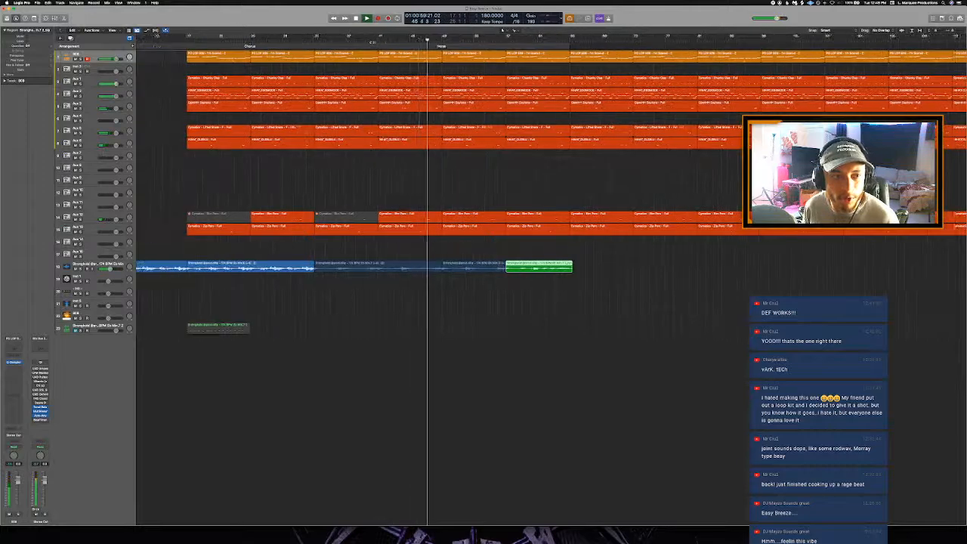
key(space)
click(339, 39)
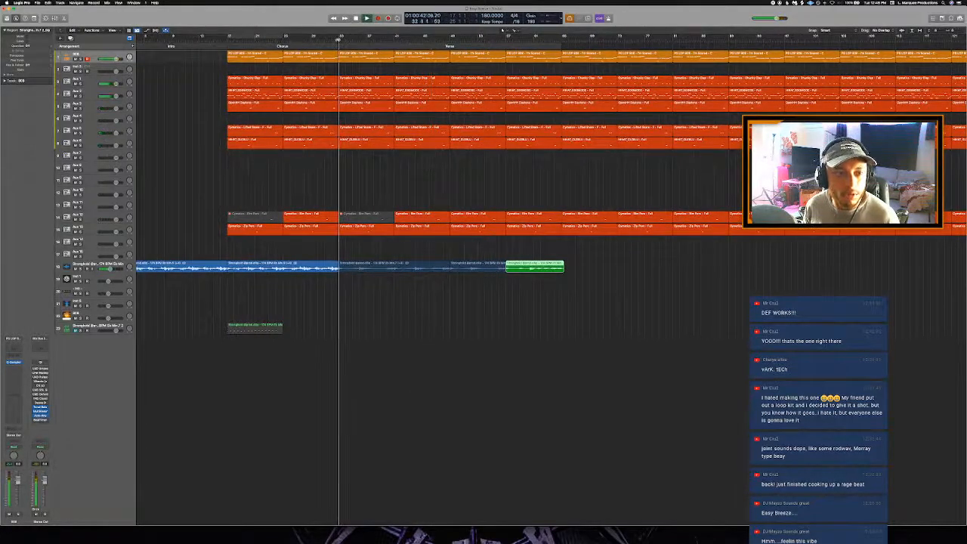
Step: Color the Intro arrangement marker yellow and the Chorus marker blue
key(alt+c)
click(182, 47)
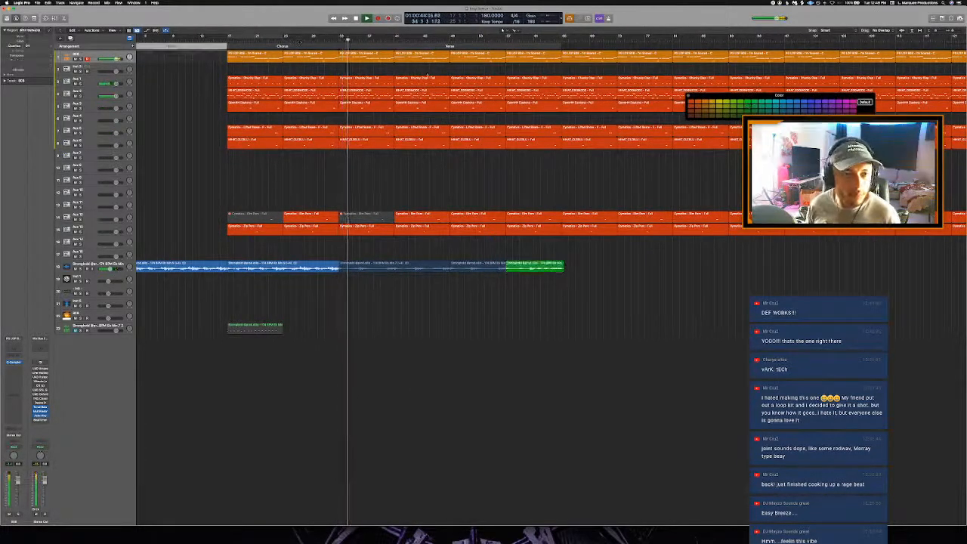
click(719, 102)
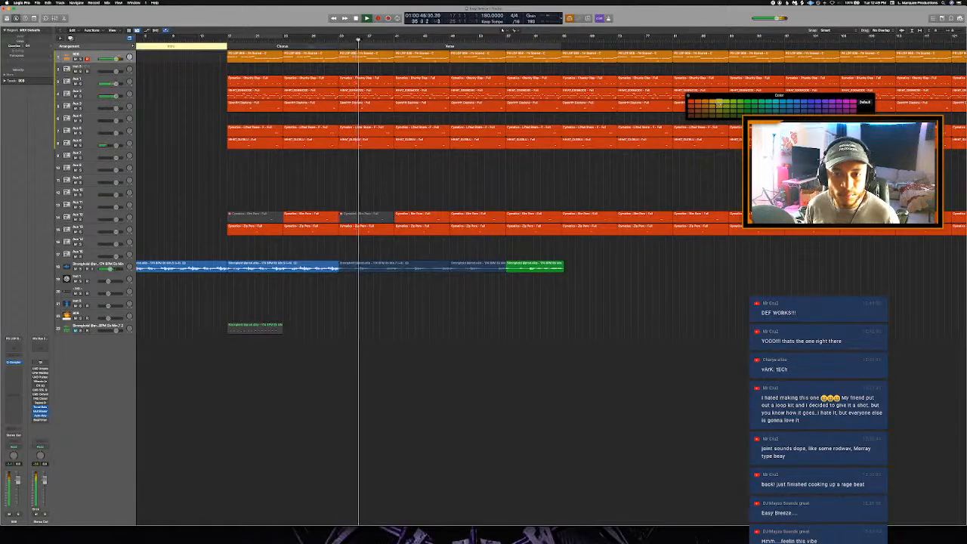
click(295, 46)
click(812, 102)
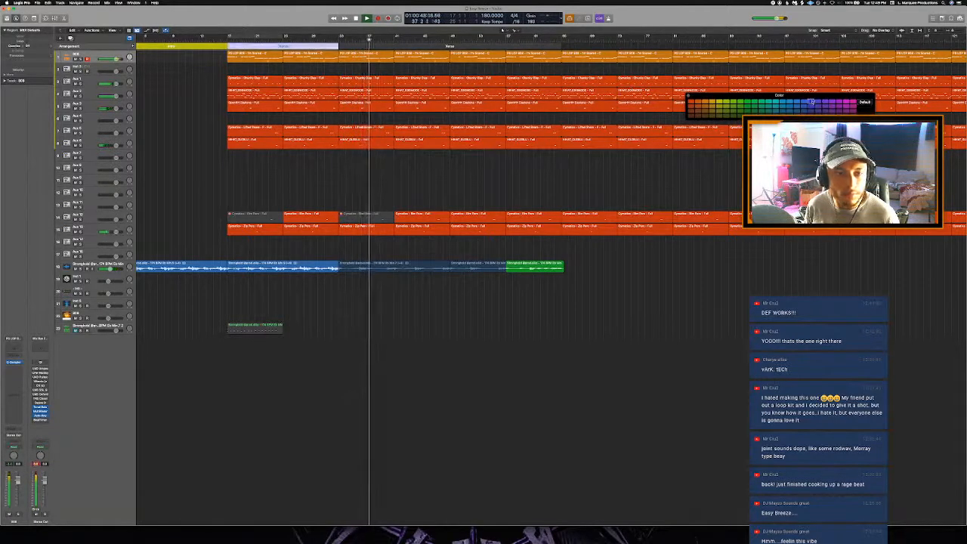
Step: Divide the Verse arrangement marker into two at bar 49 and color both Verse markers red
click(460, 46)
drag(459, 46, 450, 46)
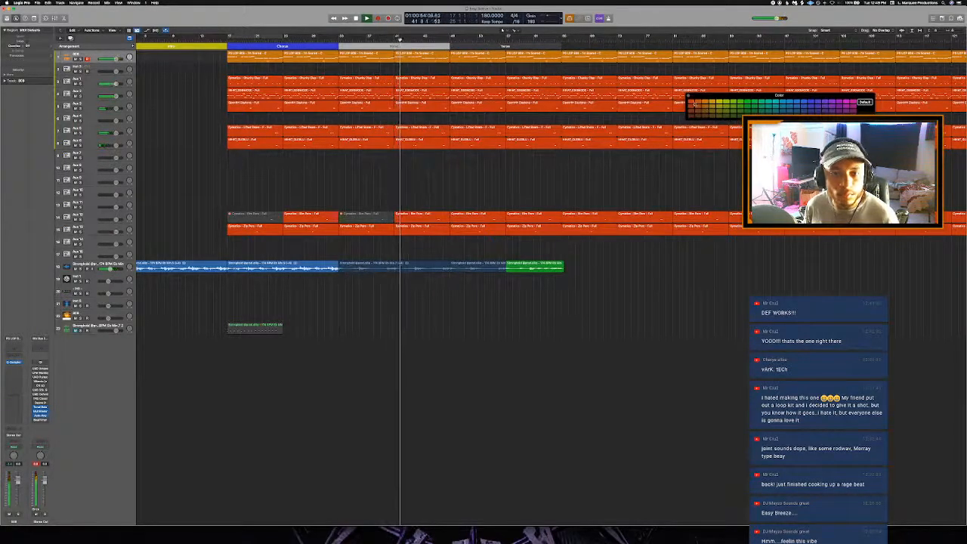
click(691, 102)
click(529, 47)
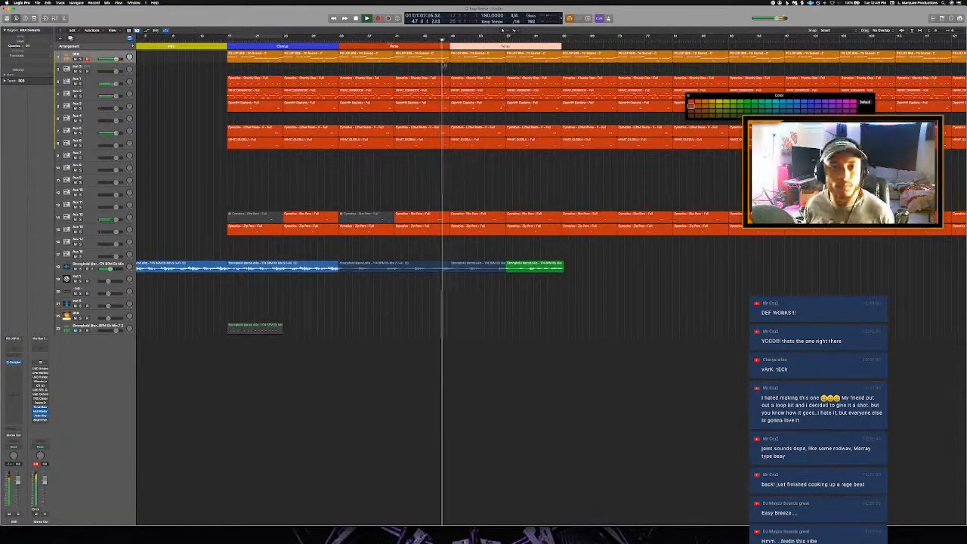
Step: Rename the first Verse arrangement marker to "Verse 1"
click(394, 47)
click(408, 73)
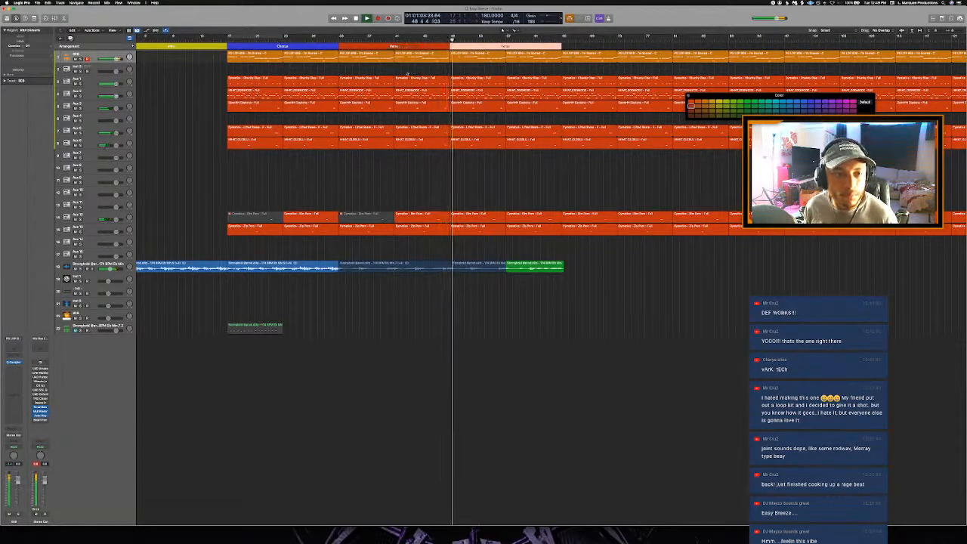
text(Verse 1)
key(Return)
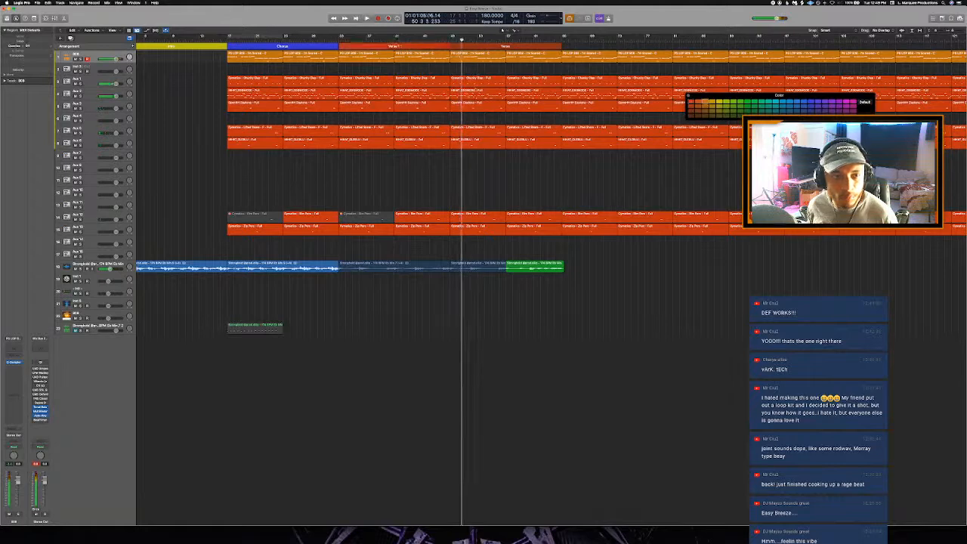
Step: Cycle bars 49 to 51 and mute the hi-hat notes within that range in the Piano Roll
drag(455, 37, 463, 37)
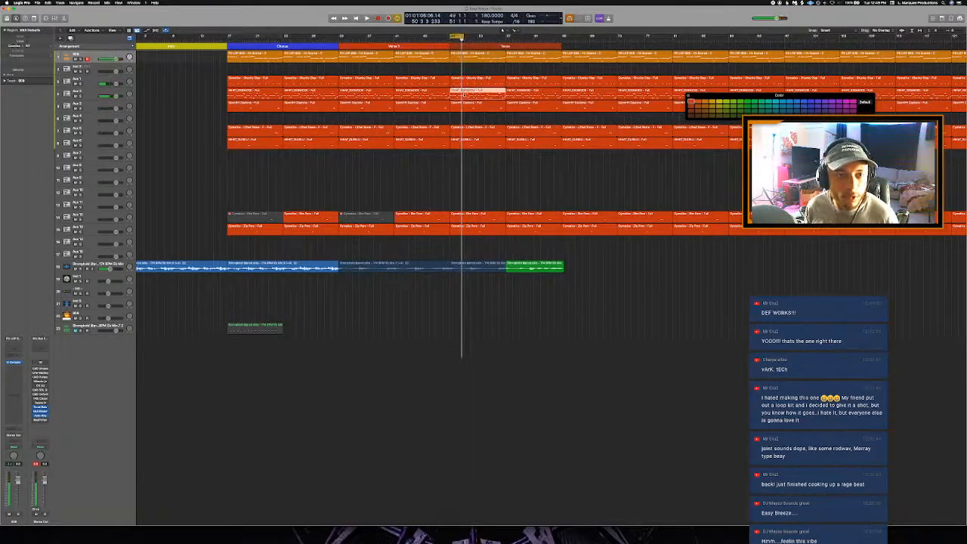
double_click(464, 95)
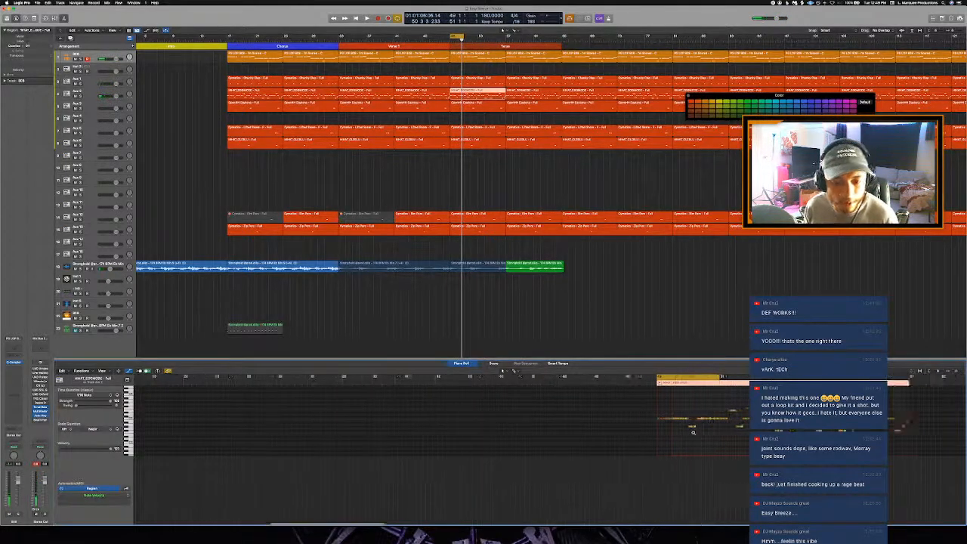
key(space)
scroll(693, 433, right, 3)
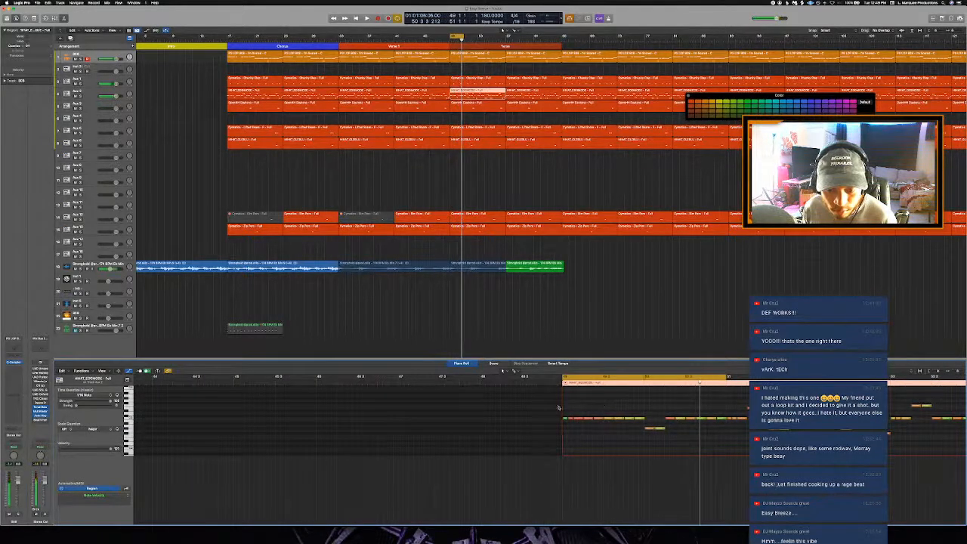
drag(564, 409, 725, 449)
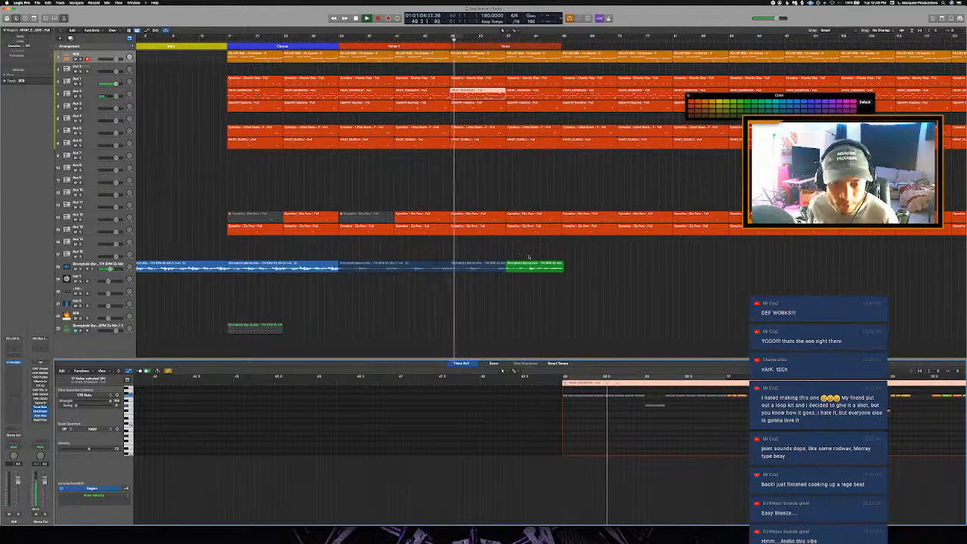
key(p)
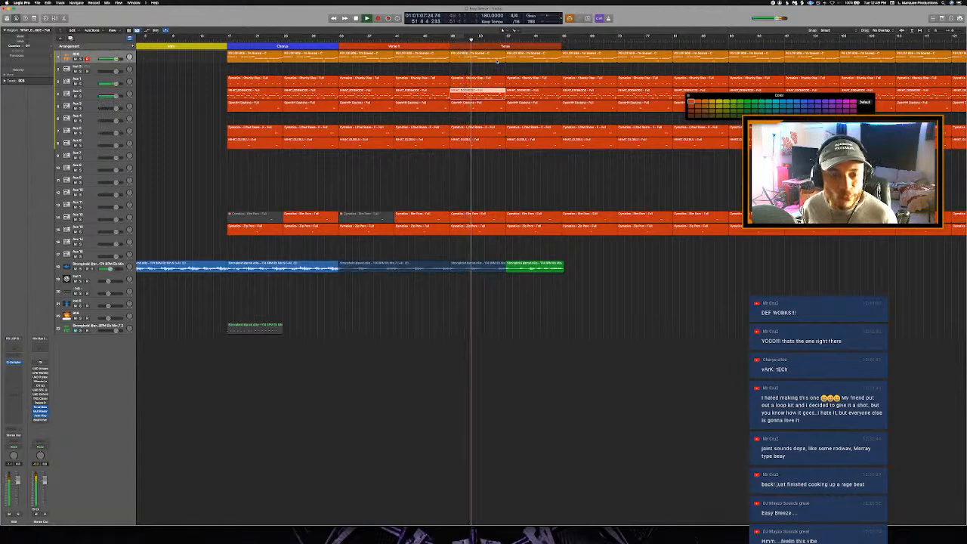
Step: Place the playhead at bar 65, where the second Verse marker ends, and move the green sample region to it
key(super+Right)
key(super+Right)
key(super+Right)
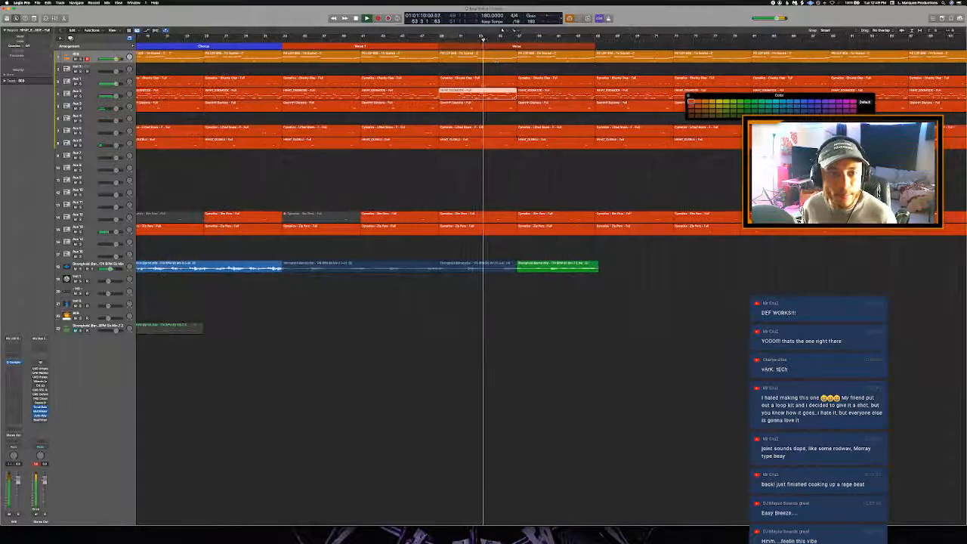
scroll(496, 61, down, 1)
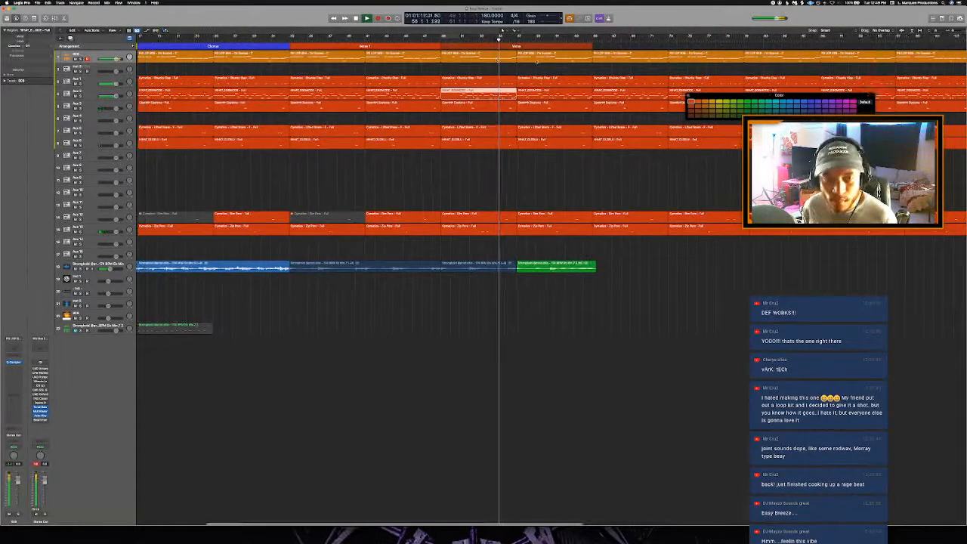
click(591, 43)
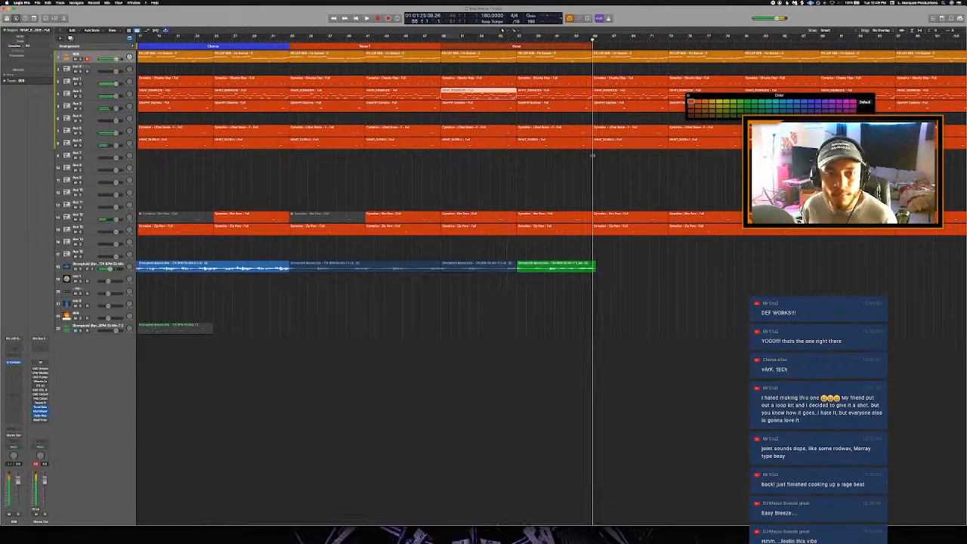
right_click(545, 270)
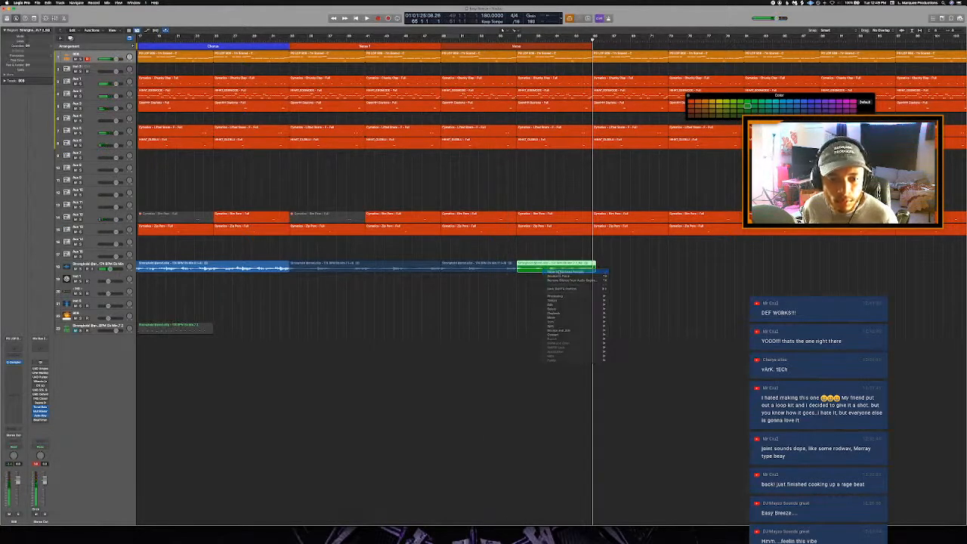
click(557, 272)
Step: Play from just before bar 57 and extend the quieter blue sample region to bar 65
click(507, 40)
key(space)
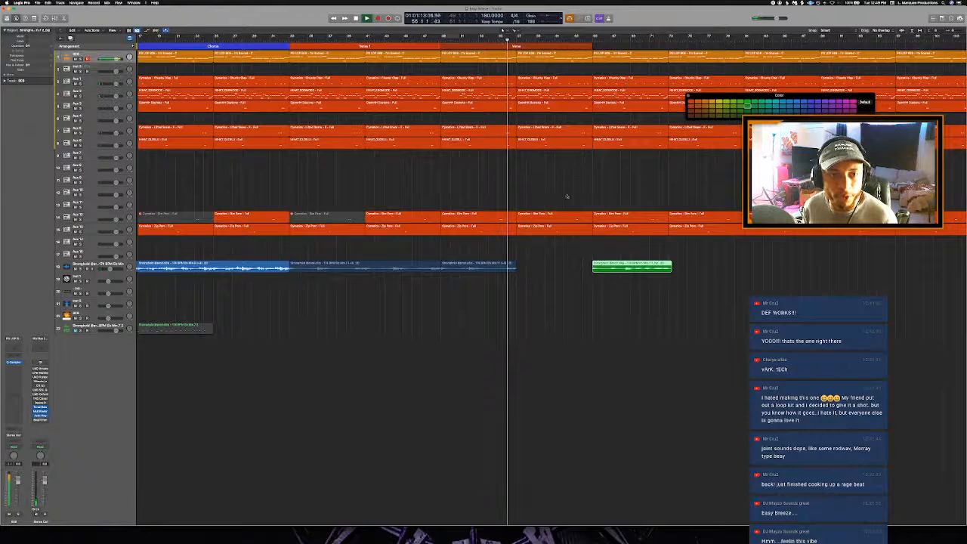
key(space)
drag(515, 271, 591, 297)
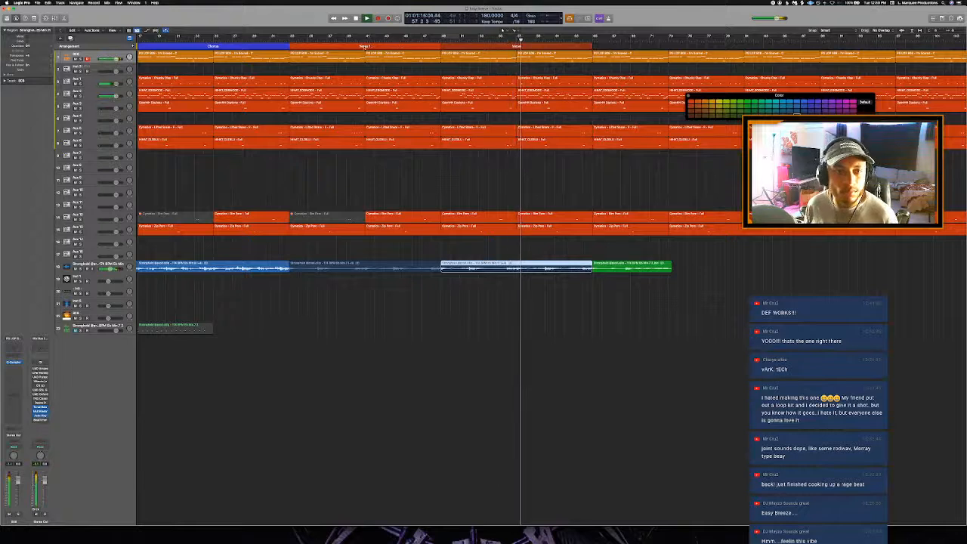
Step: Rename the two red Verse arrangement markers to "Verse 1 A" and "Verse 1 B"
click(365, 47)
click(374, 73)
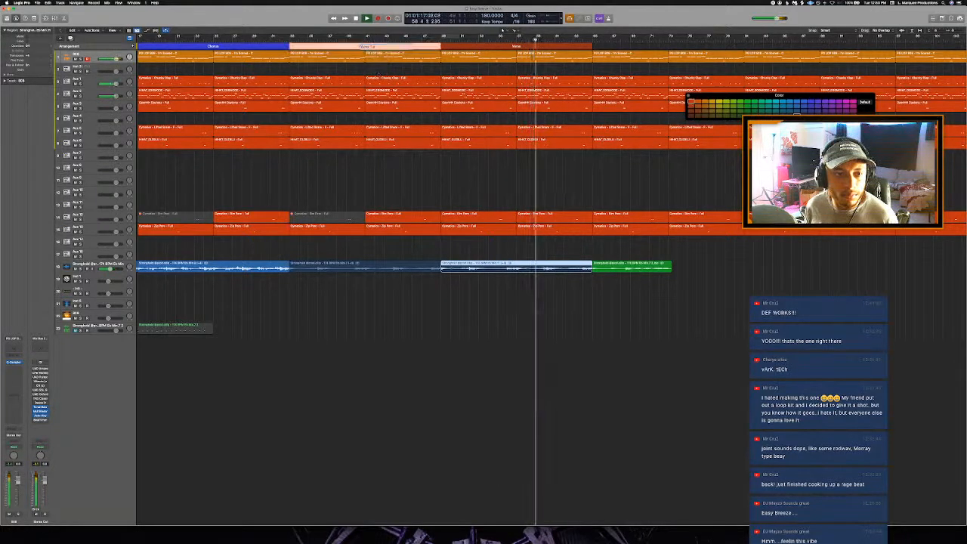
click(464, 68)
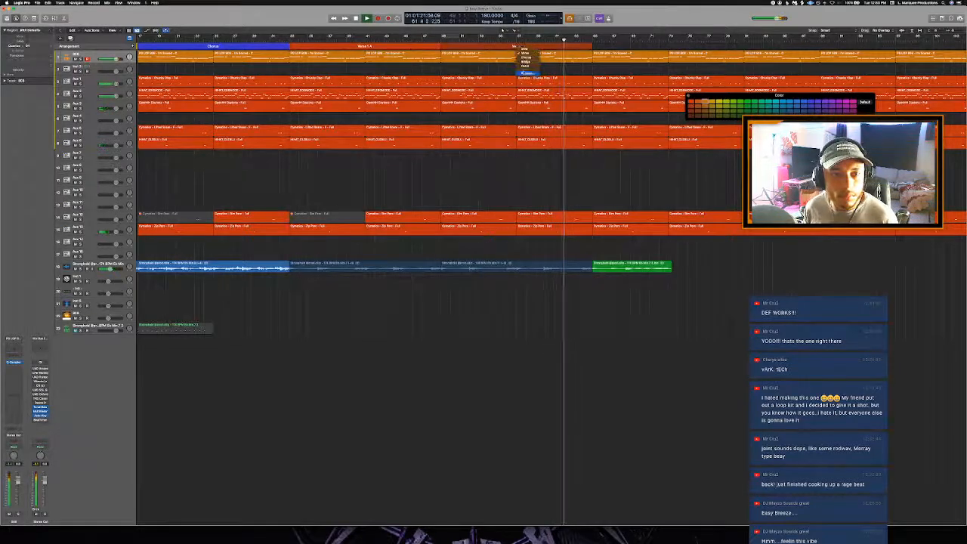
click(520, 72)
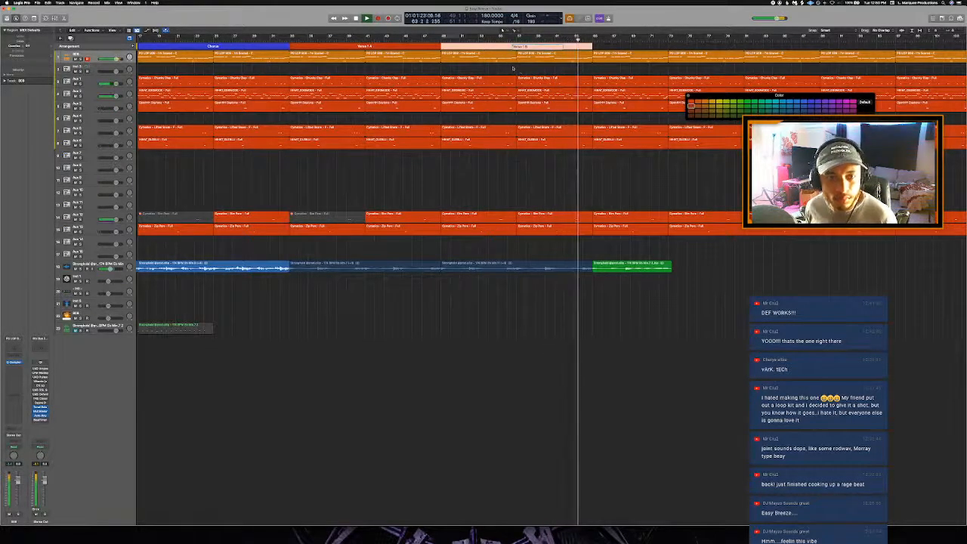
click(482, 66)
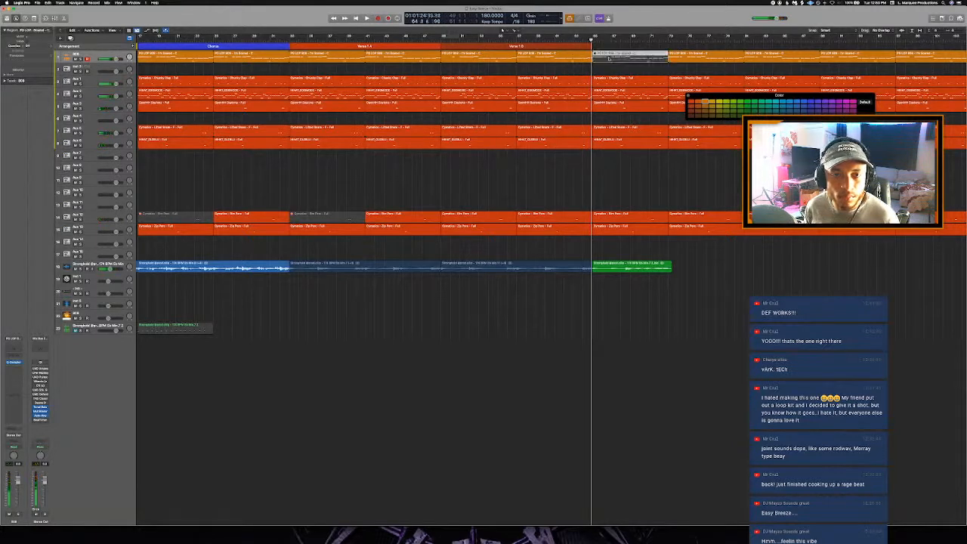
Step: Mute the 808 and hi-hat regions starting at bar 65 and replay from bar 49
click(612, 105)
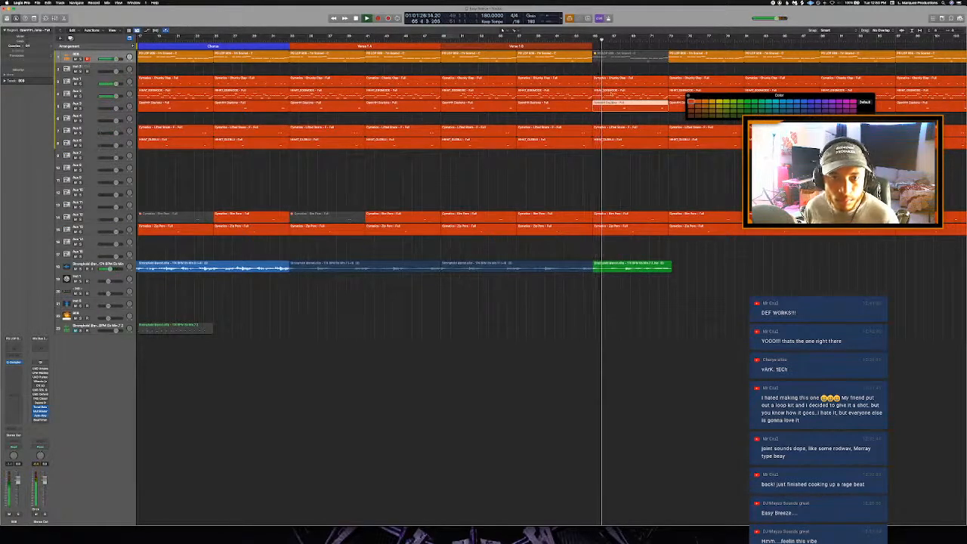
click(612, 94)
key(ctrl+m)
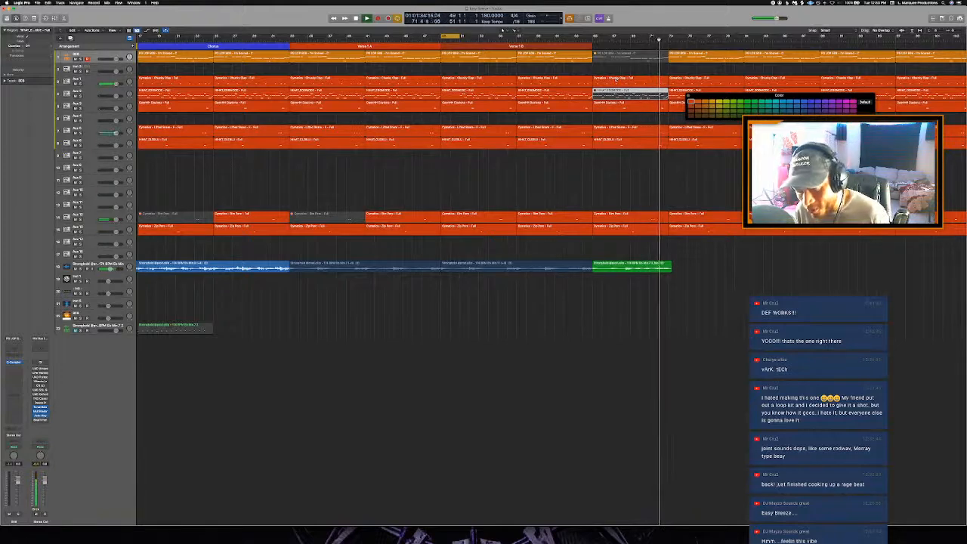
key(space)
key(space)
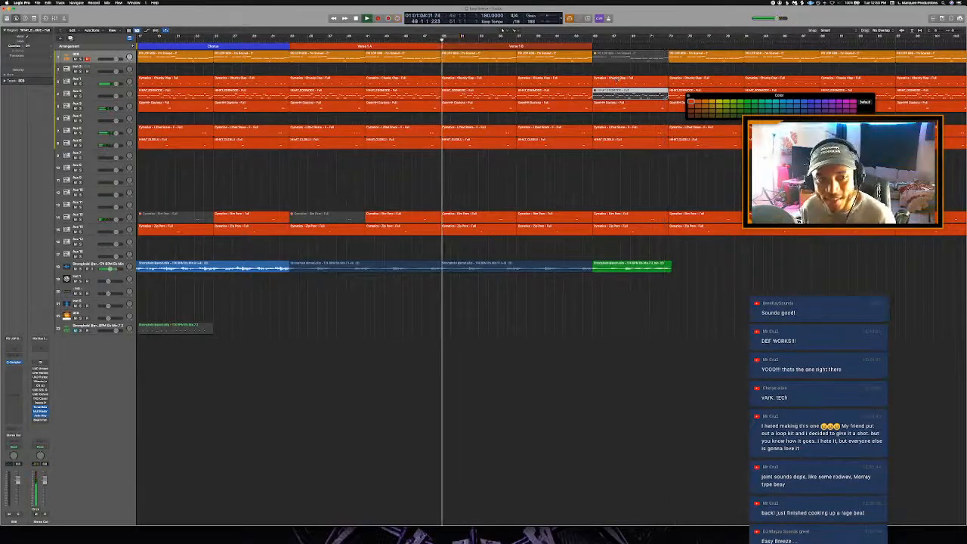
Step: Cycle bars 57 to 65 and open the 808 region at bar 57 in the Piano Roll
key(super+Right)
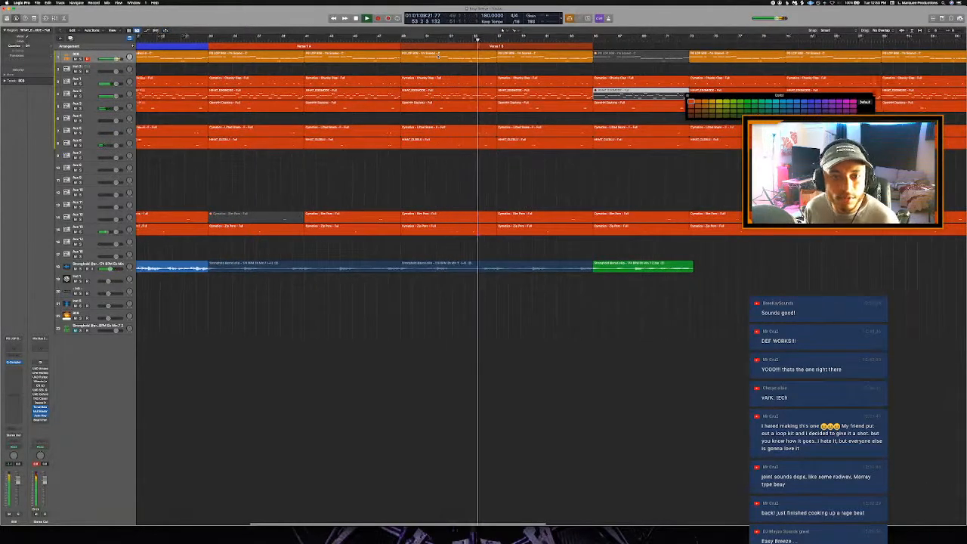
key(super+Left)
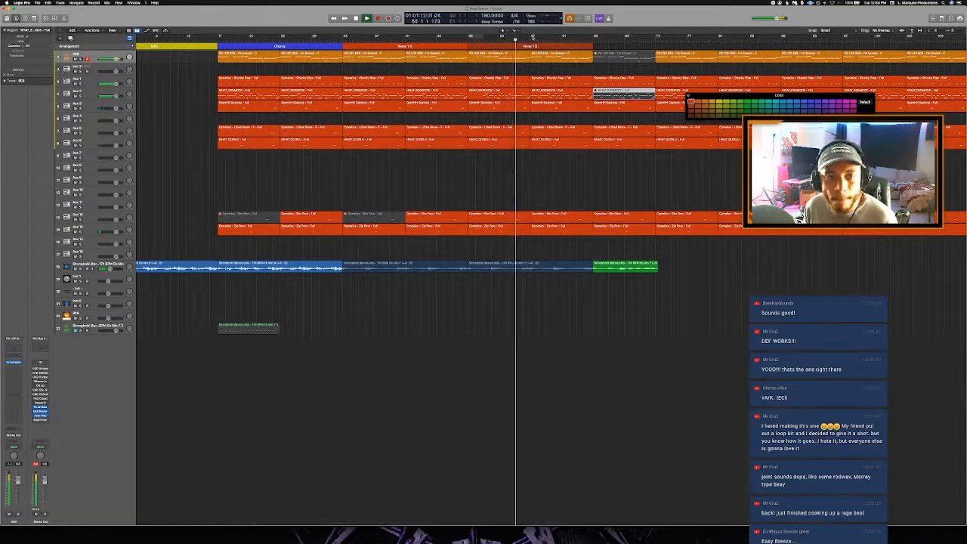
drag(533, 37, 597, 60)
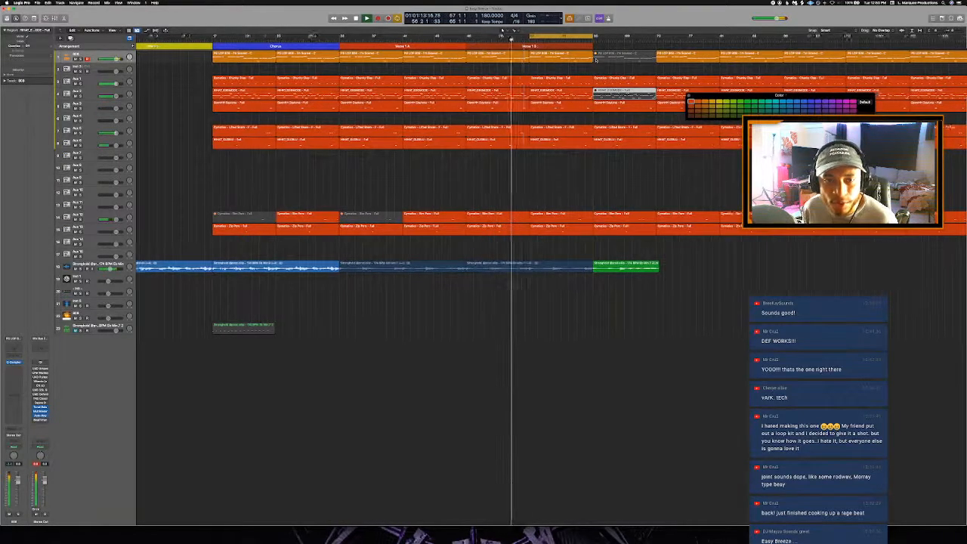
key(super+Right)
scroll(553, 58, left, 1)
double_click(553, 58)
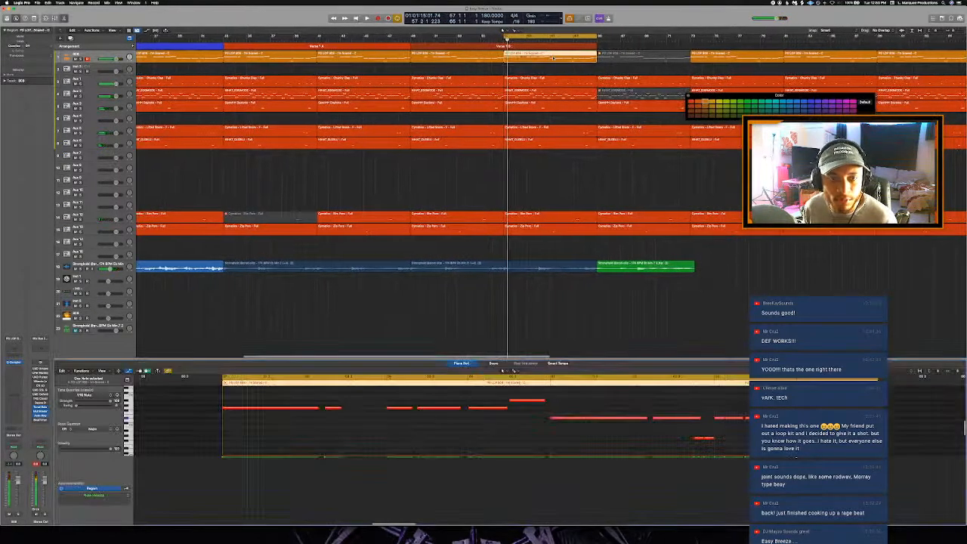
key(p)
key(p)
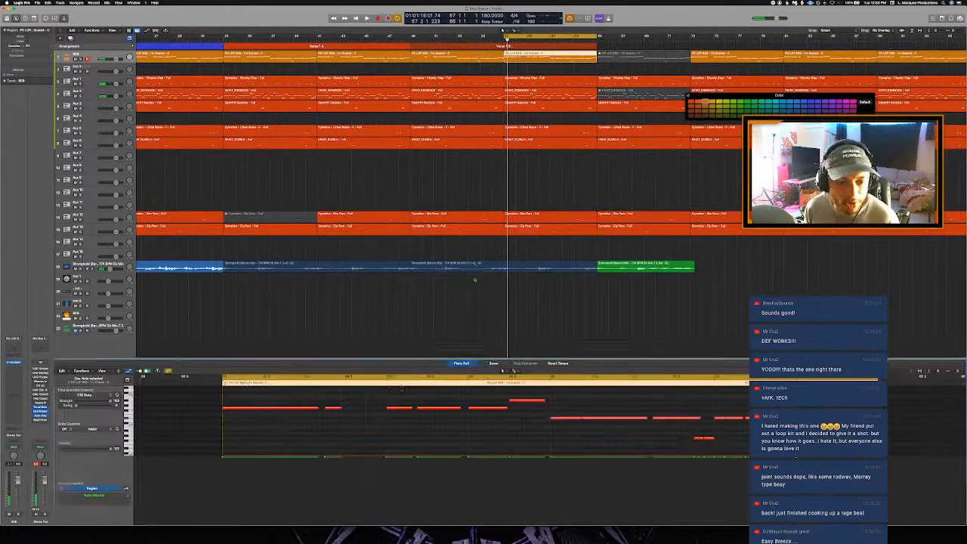
Step: Shorten the first 808 note at bar 57 to about half a bar and play it back
key(space)
scroll(353, 425, left, 10)
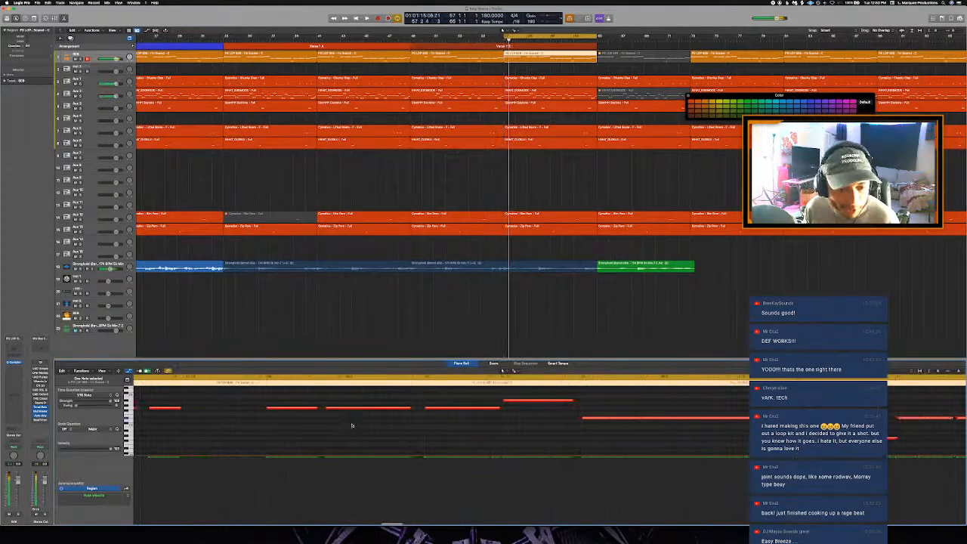
key(space)
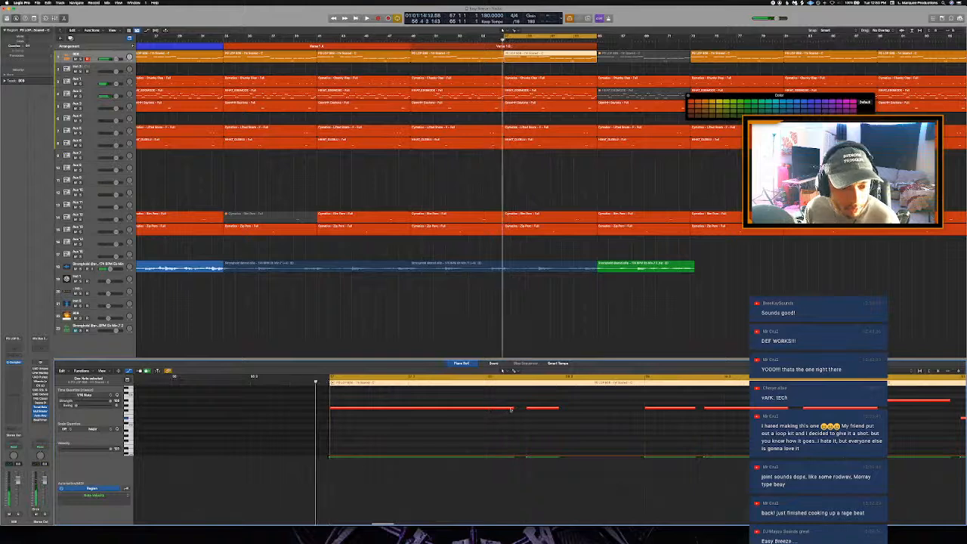
drag(486, 410, 447, 415)
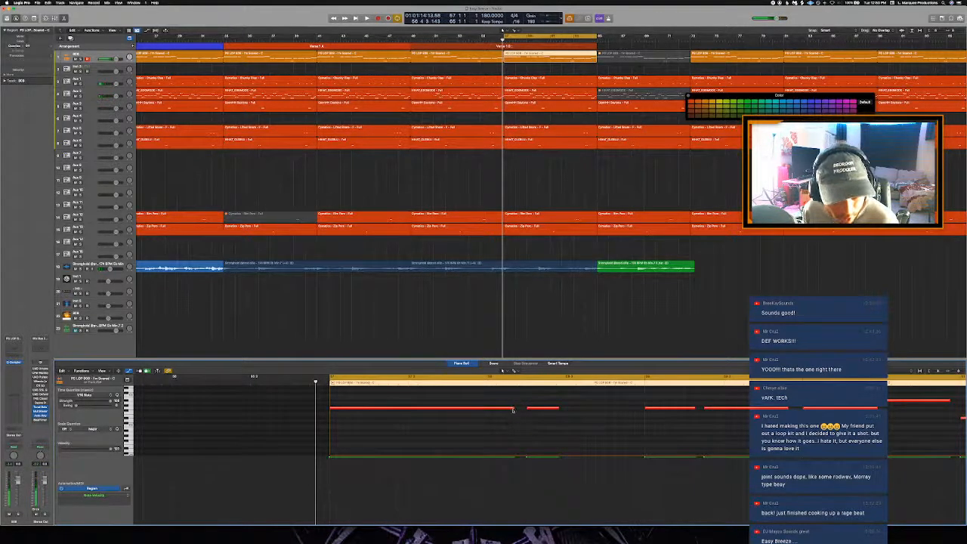
drag(513, 409, 429, 415)
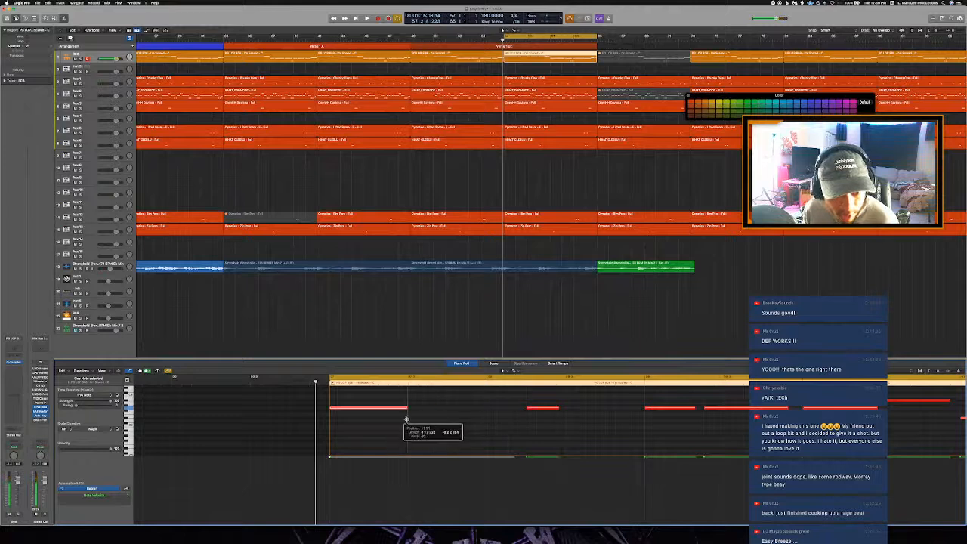
key(space)
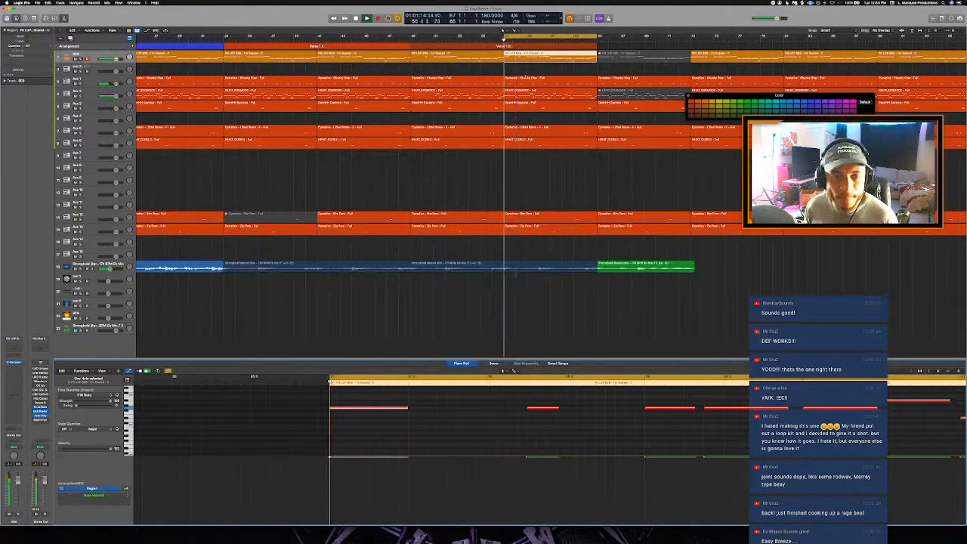
Step: Mute the hi-hat notes from beat 3 of bar 57 up to bar 59 and play the section back
click(522, 96)
key(space)
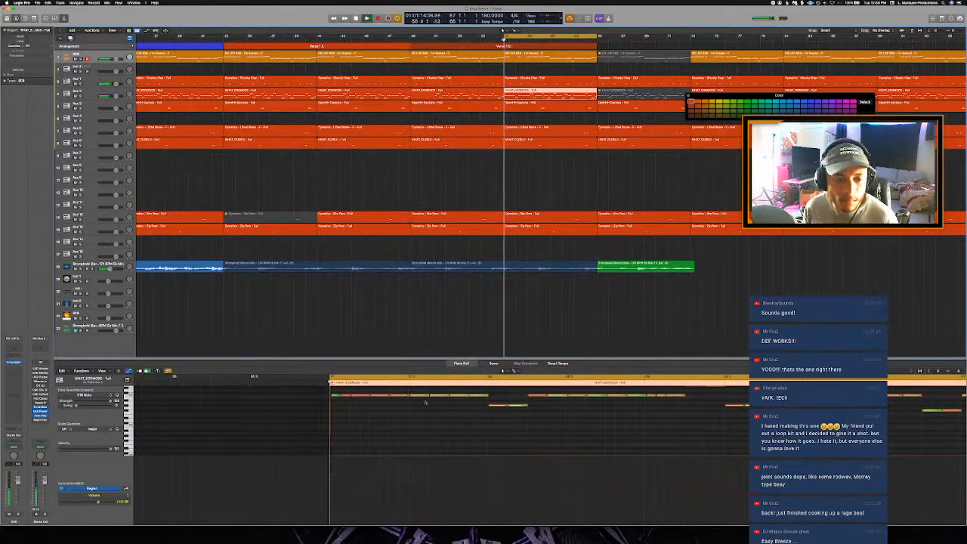
drag(412, 388, 479, 416)
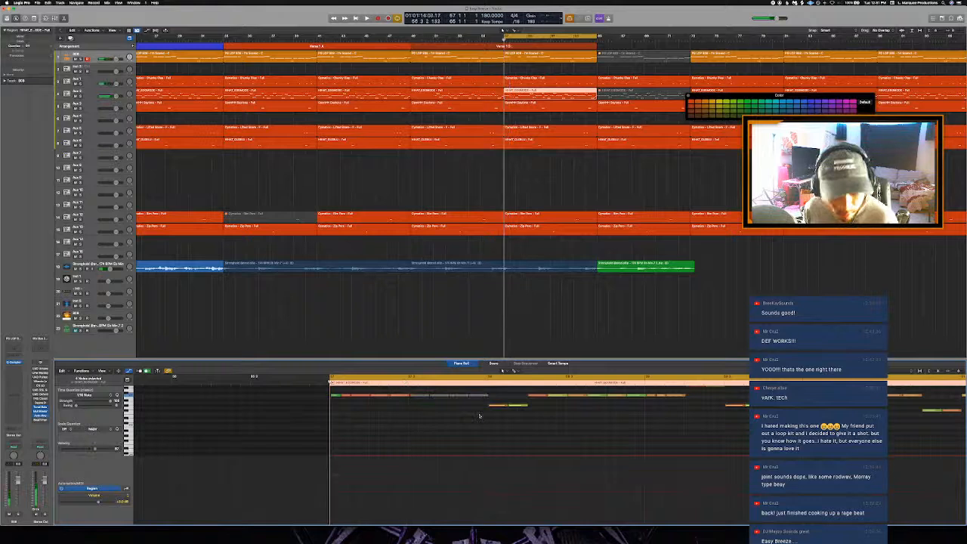
key(space)
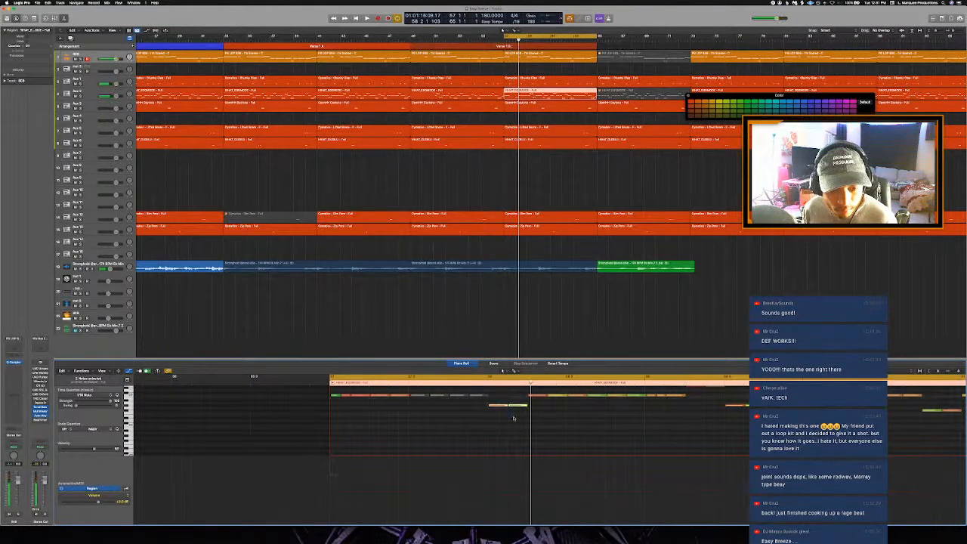
key(space)
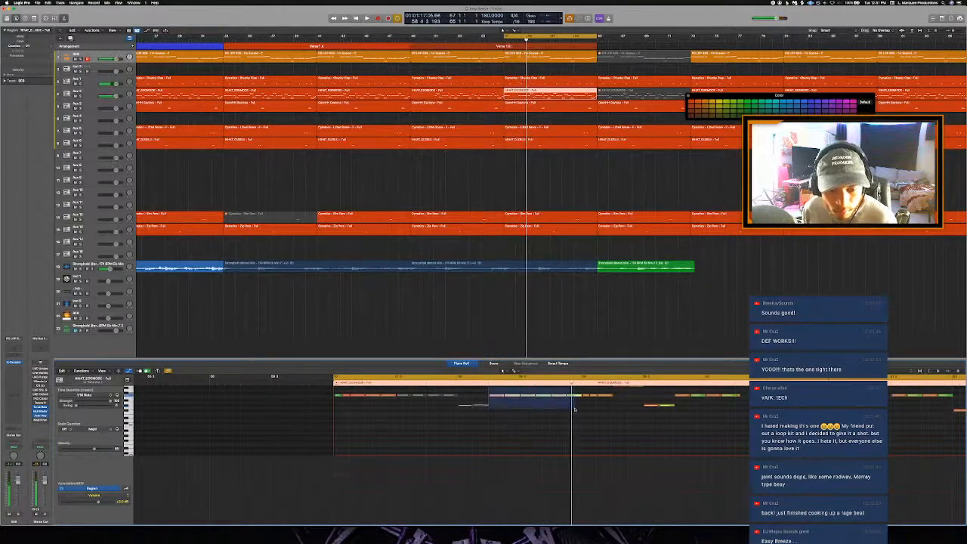
drag(574, 409, 575, 409)
key(space)
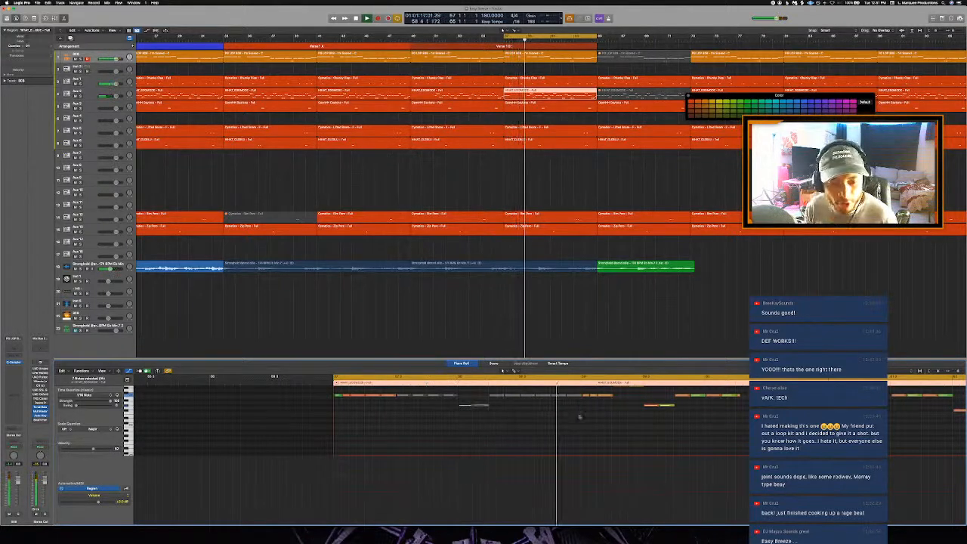
Step: Close the Piano Roll, stop playback and mute the snare and two percussion regions starting at bar 65
key(e)
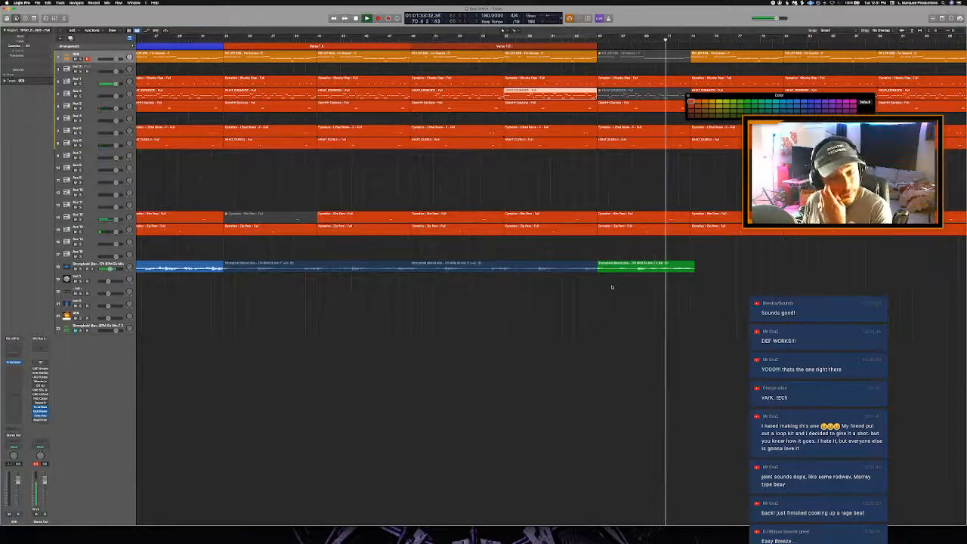
key(space)
drag(651, 198, 651, 235)
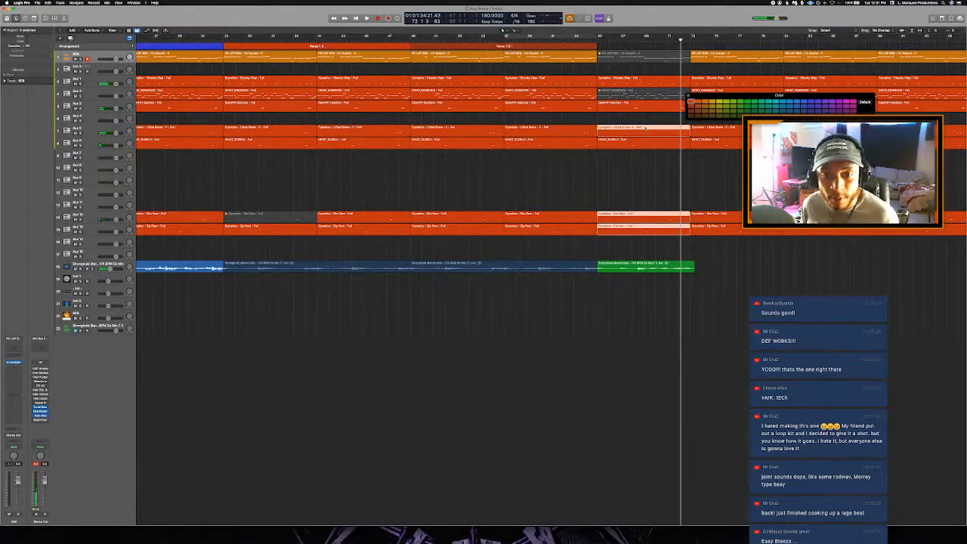
key(ctrl+m)
scroll(647, 129, down, 10)
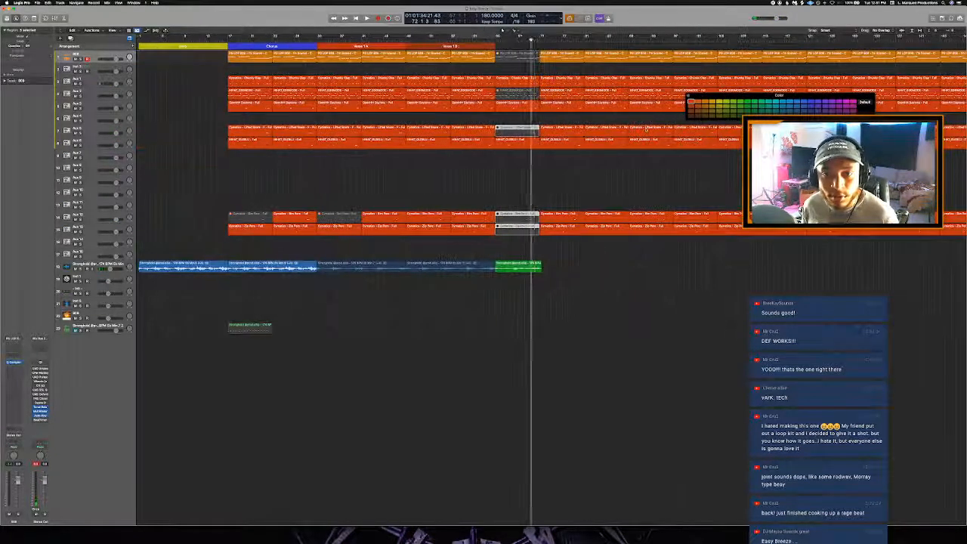
Step: Move the green sample region from bar 65 to the playhead at bar 81
scroll(646, 130, down, 3)
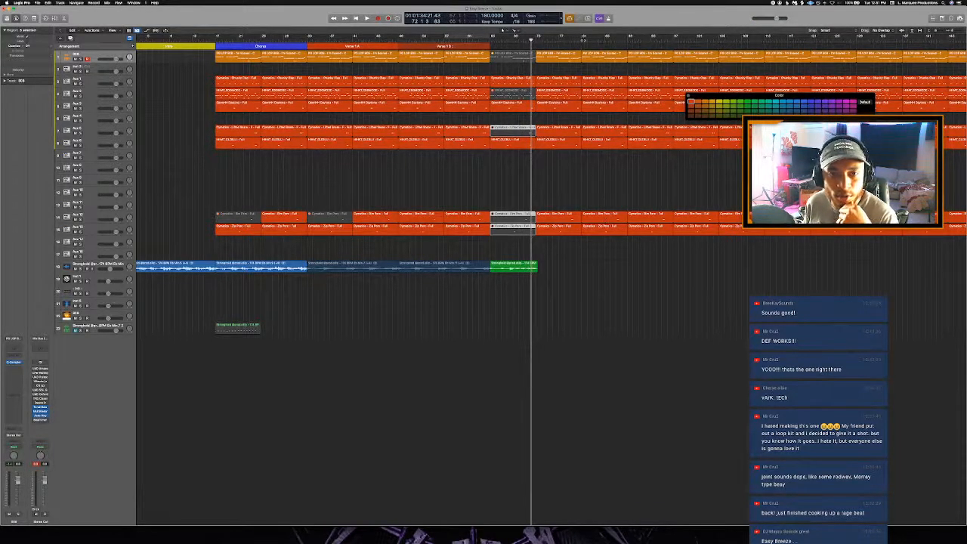
click(582, 40)
right_click(524, 266)
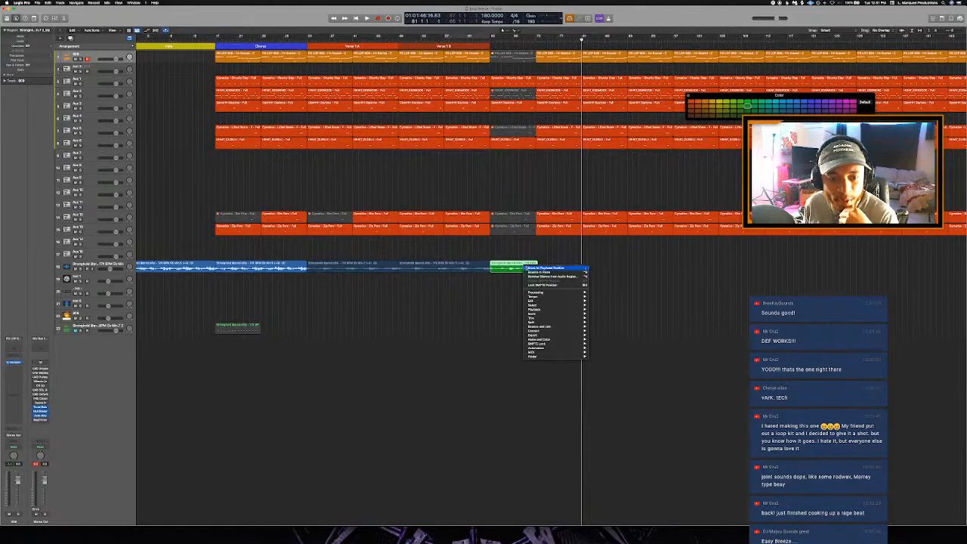
click(527, 268)
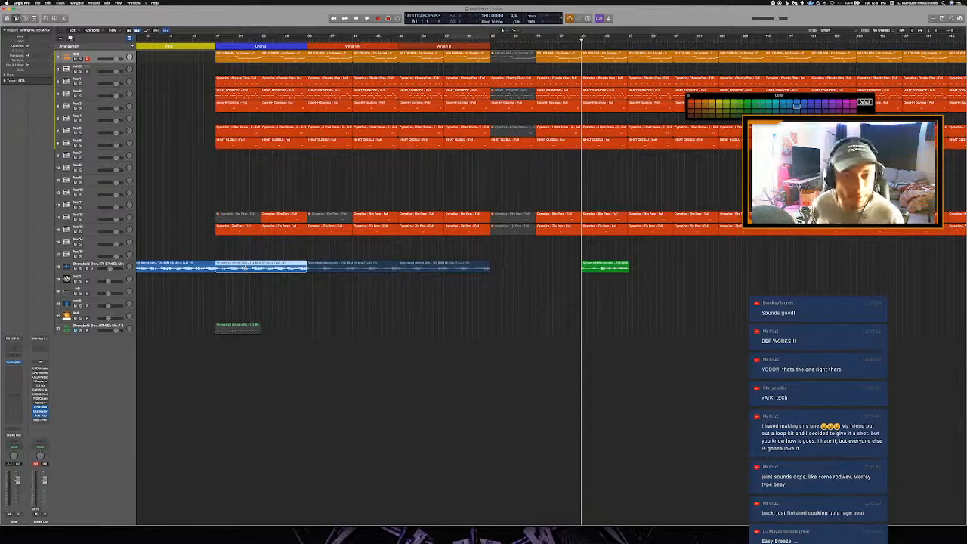
Step: Paste a copy of the blue Chorus sample region at bar 65 on its own track
click(491, 38)
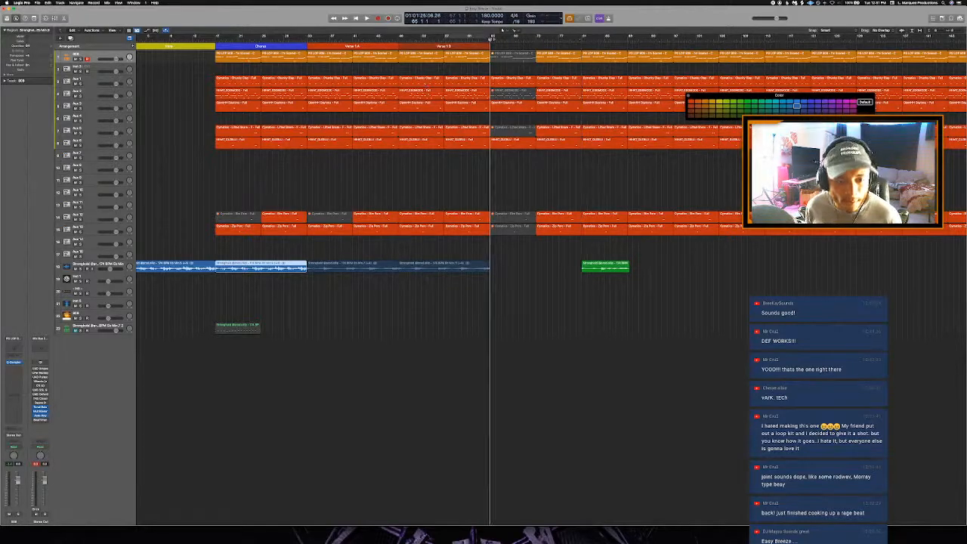
key(super+v)
key(super+z)
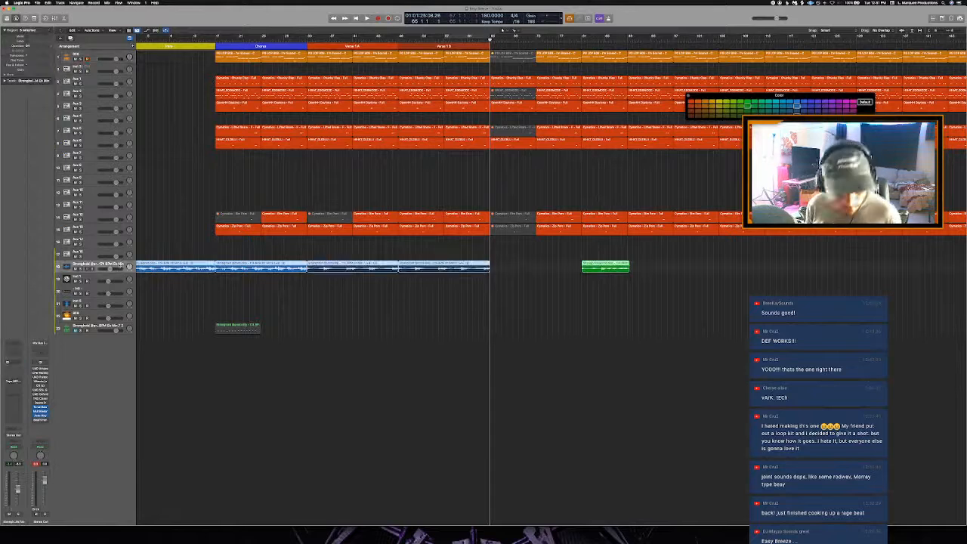
key(super+v)
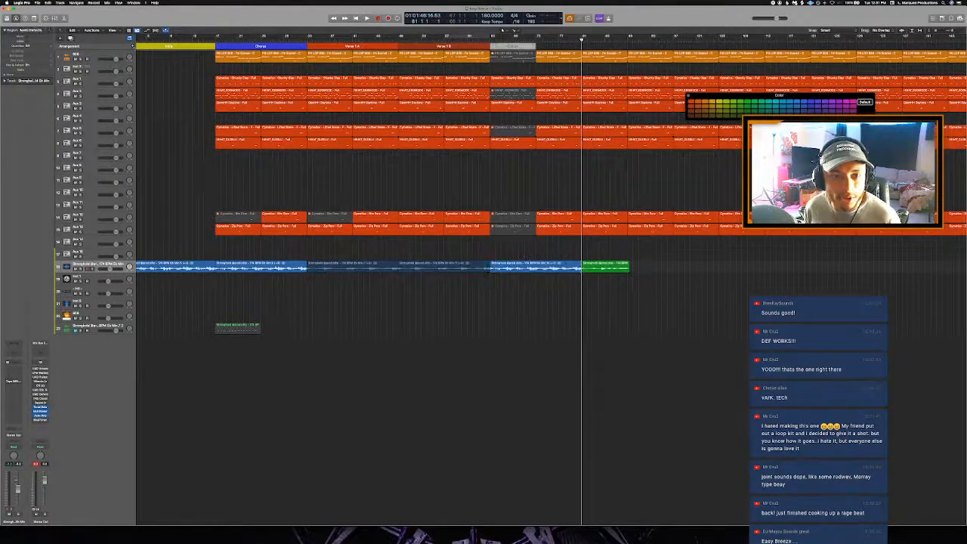
Step: Extend the second Chorus marker to bar 81, copy the first Chorus's 808 regions to bar 65 and play from bar 57
mouse_move(537, 47)
mouse_down()
mouse_move(582, 48)
mouse_move(519, 53)
mouse_up()
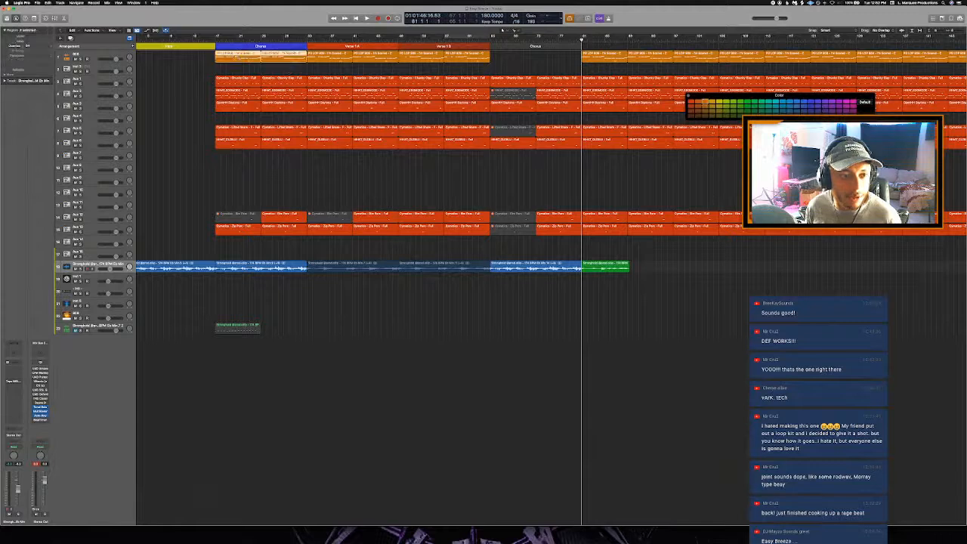
drag(233, 58, 508, 61)
double_click(444, 41)
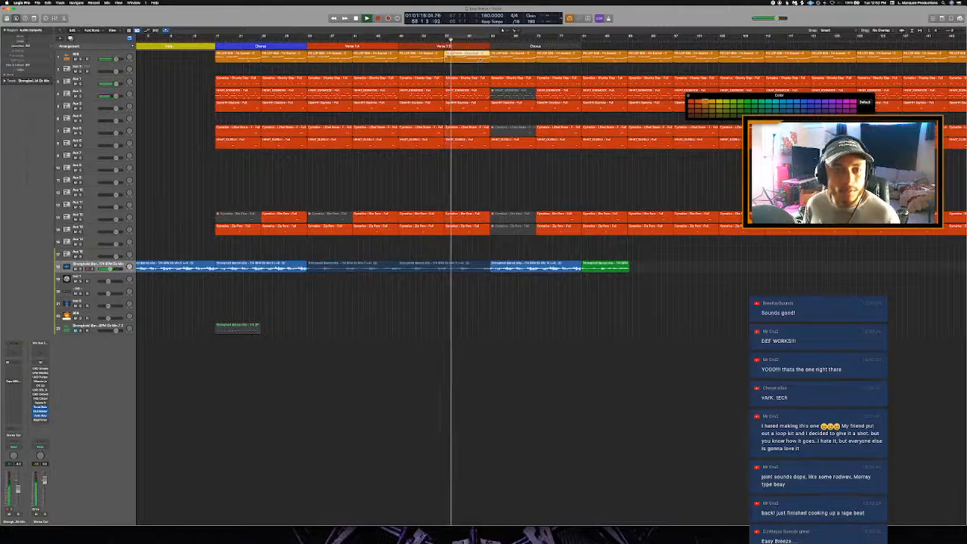
Step: Open the 808 region at bar 57 in the Piano Roll and mute its notes in bar 64
key(p)
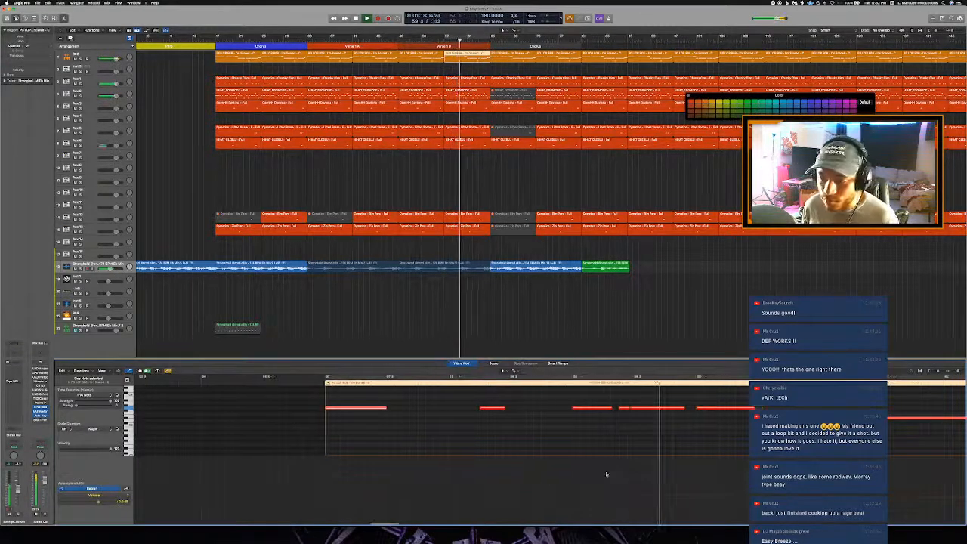
key(super+Left)
scroll(627, 445, right, 5)
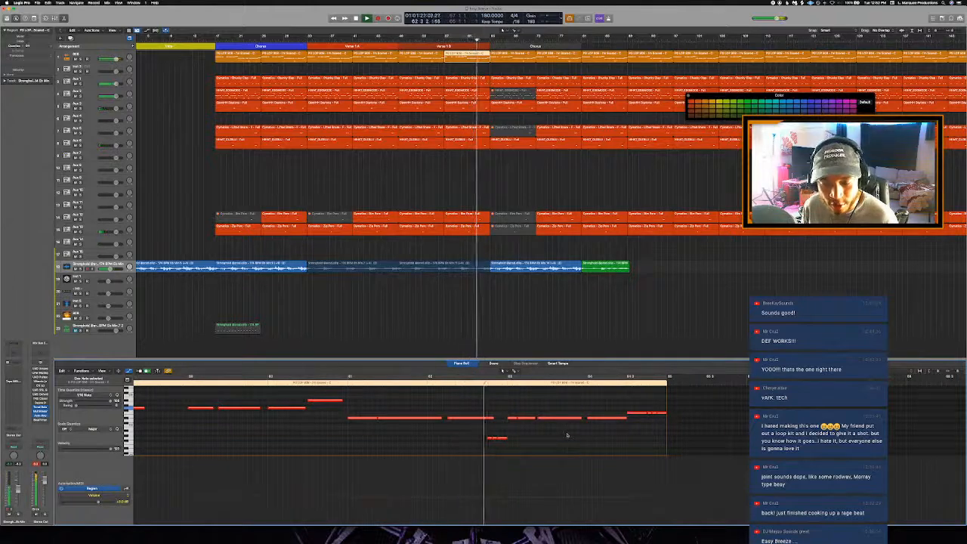
key(space)
drag(601, 403, 691, 436)
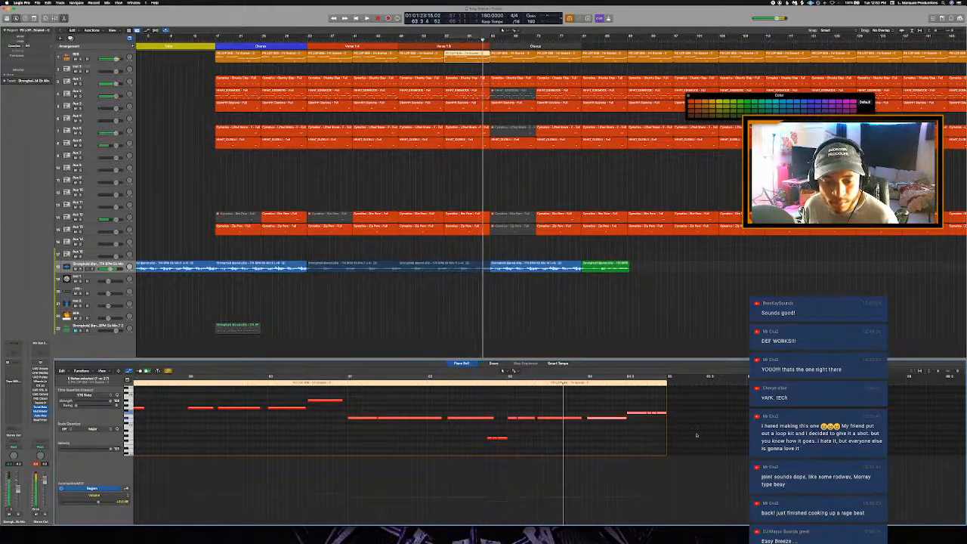
key(space)
scroll(696, 439, down, 2)
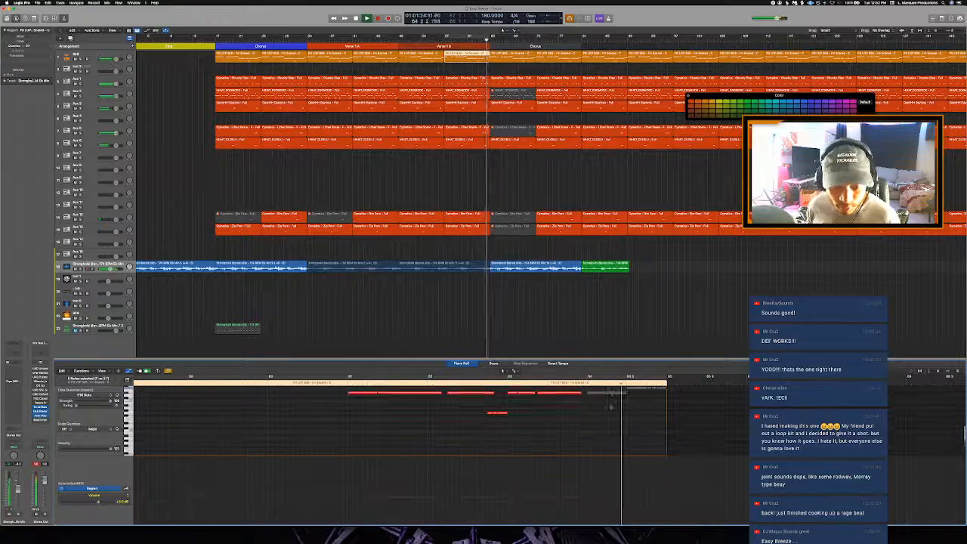
key(space)
Step: Close the Piano Roll and play the transition into the second Chorus from bar 61
key(p)
click(468, 40)
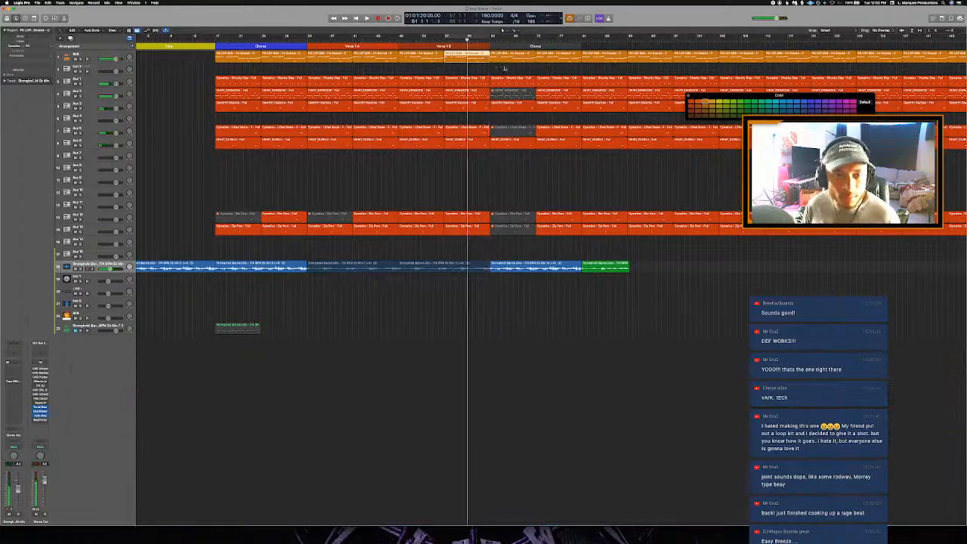
key(space)
scroll(505, 68, up, 10)
scroll(507, 68, up, 1)
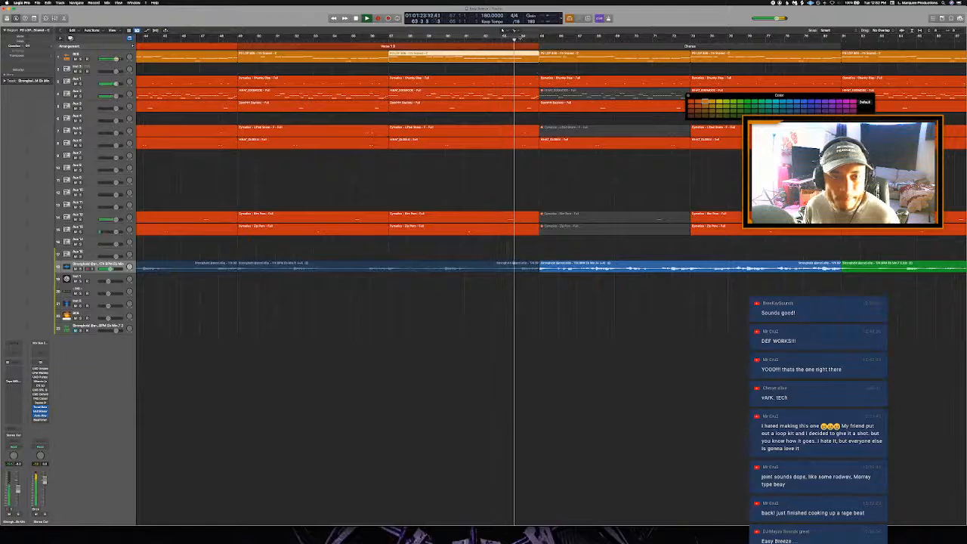
key(space)
Step: Cycle bar 64 and mute the hi-hat notes from beat 3 of that bar in the Piano Roll
drag(521, 37, 539, 46)
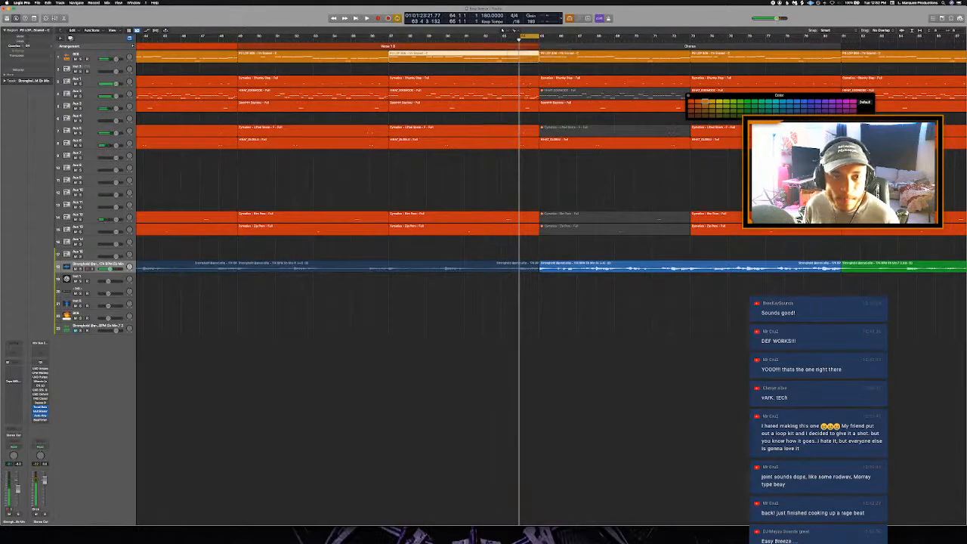
click(526, 95)
key(space)
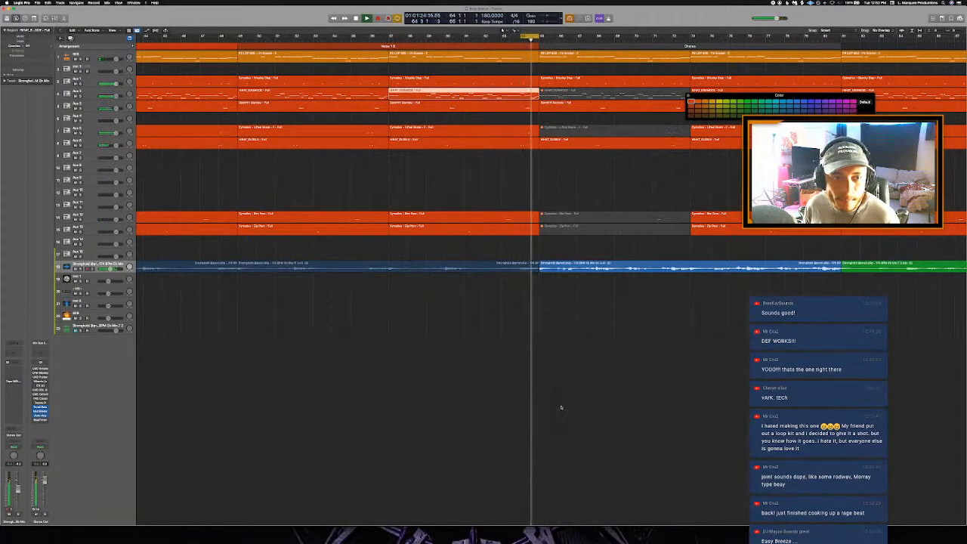
key(p)
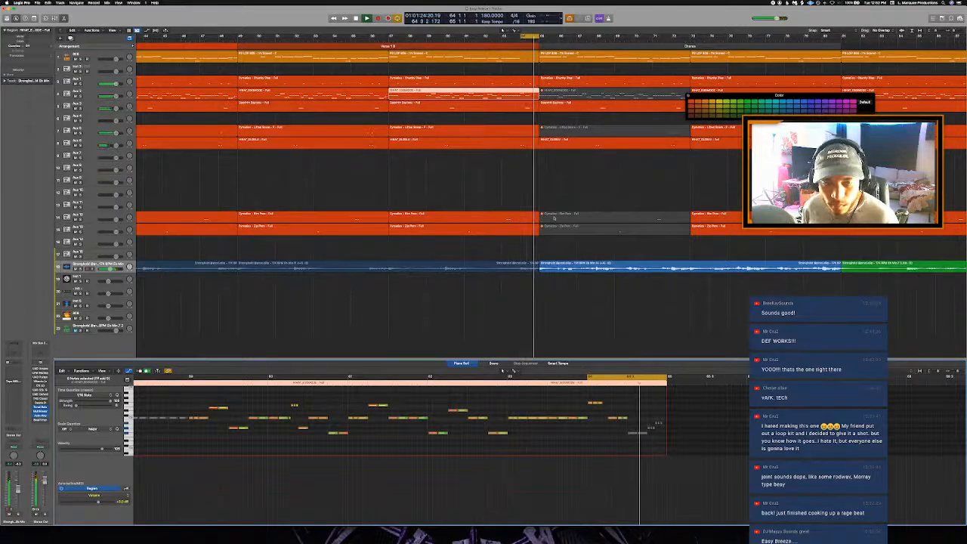
key(p)
Step: Play the transition from bar 63 and unmute the hi-hat region starting at bar 65
click(500, 38)
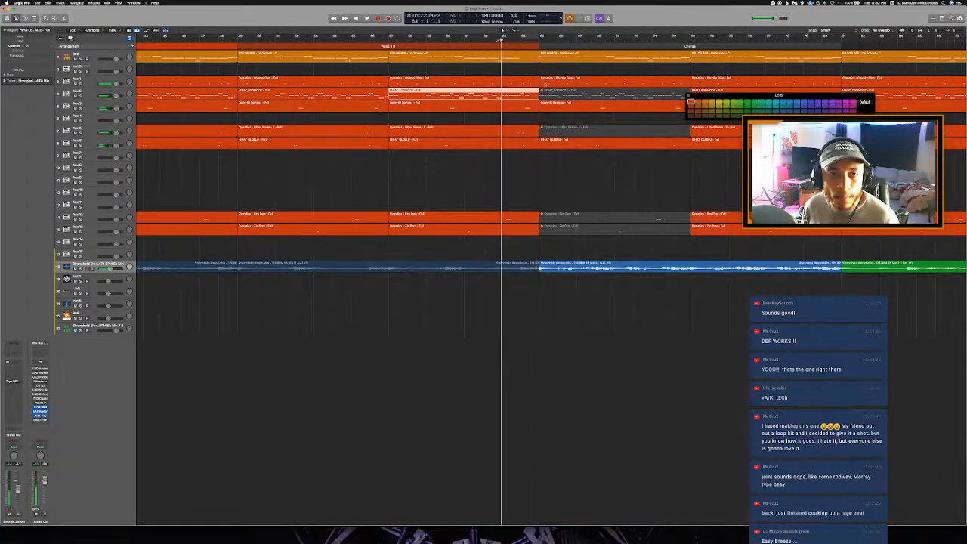
key(super+Left)
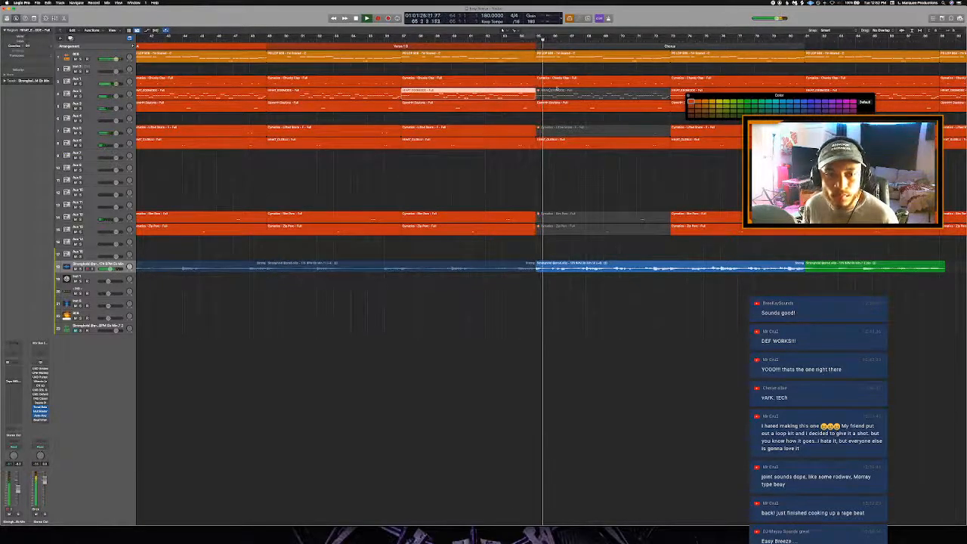
key(super+Left)
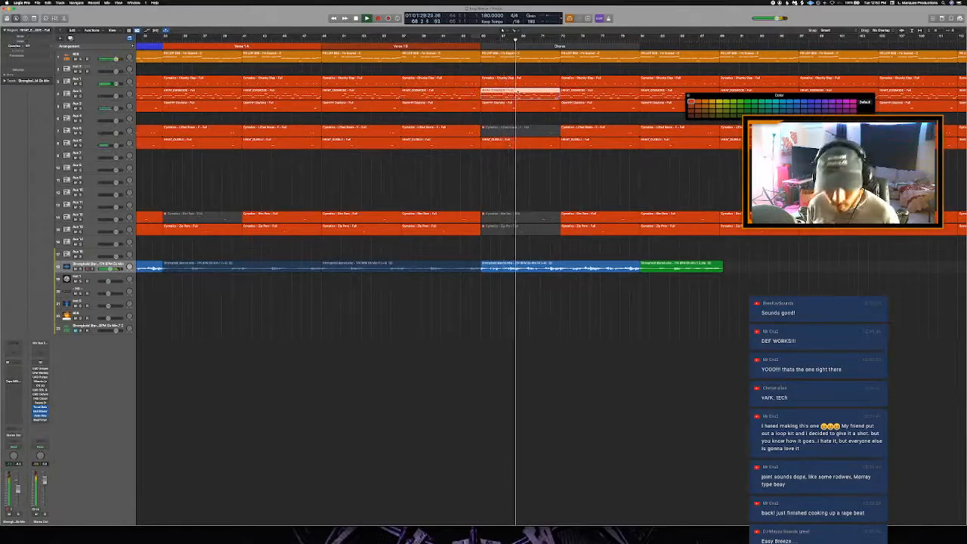
Step: Cycle bars 65 to 73, play them and open the hi-hat region at bar 65 in the Piano Roll
key(super+Left)
drag(491, 36, 552, 61)
key(space)
key(super+Right)
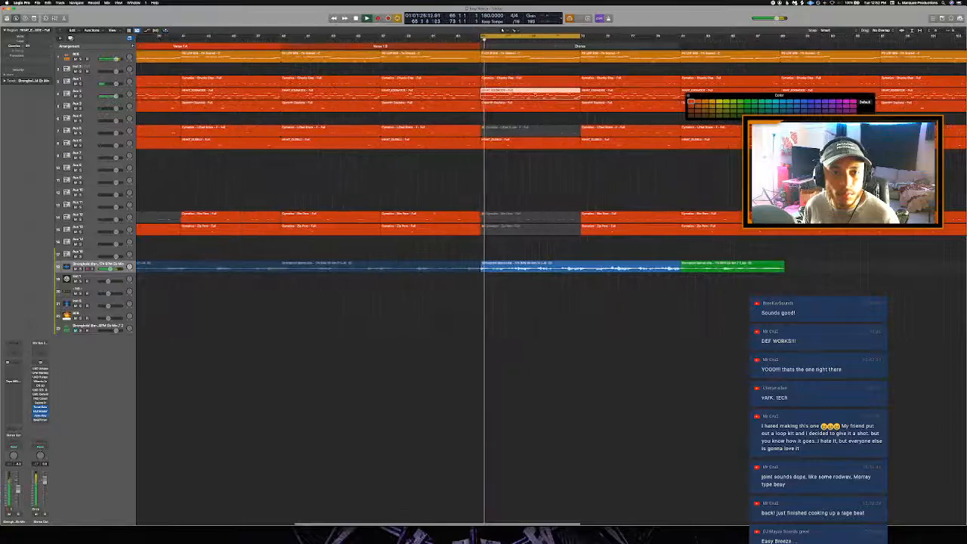
double_click(527, 93)
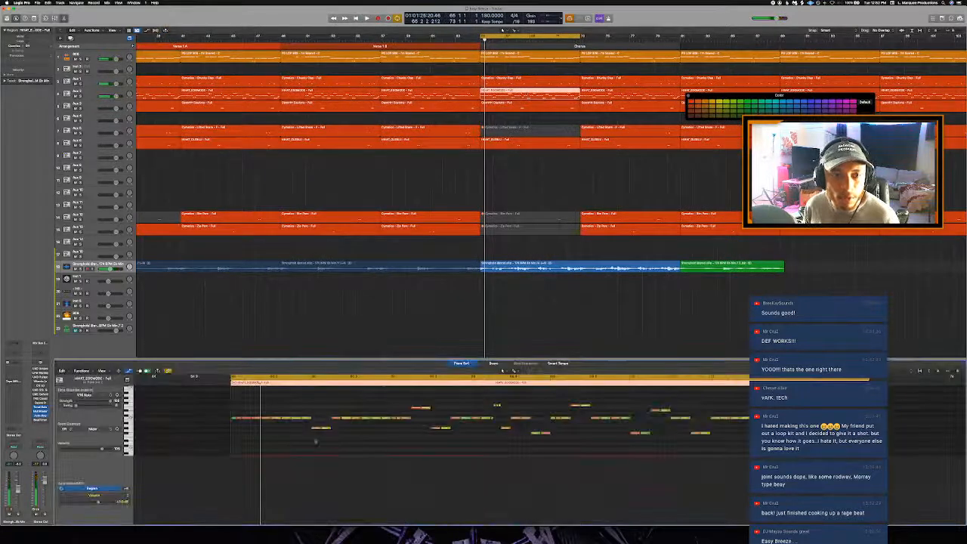
Step: Mute the hi-hat notes from bar 65 through beat 3 of bar 66 and play the section back
scroll(277, 435, up, 1)
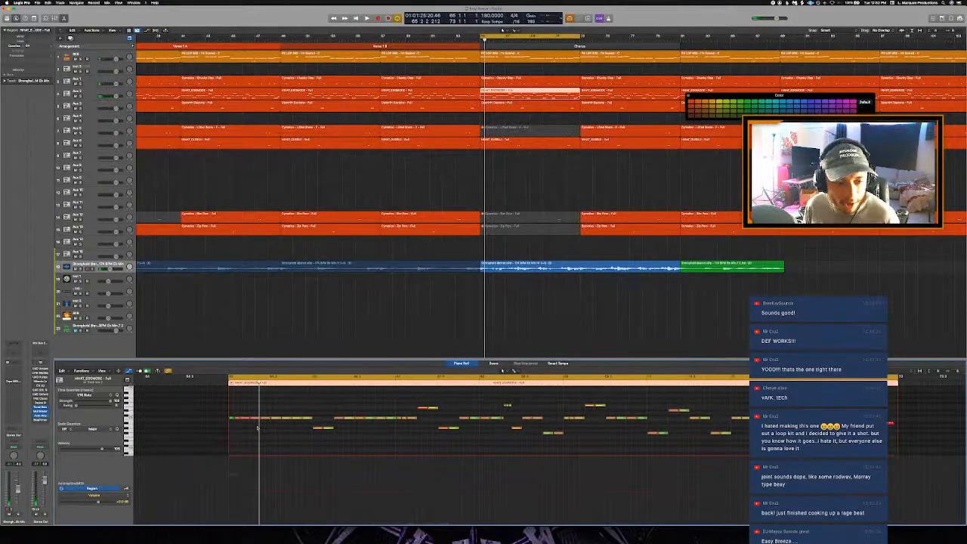
drag(309, 440, 309, 440)
click(309, 440)
key(space)
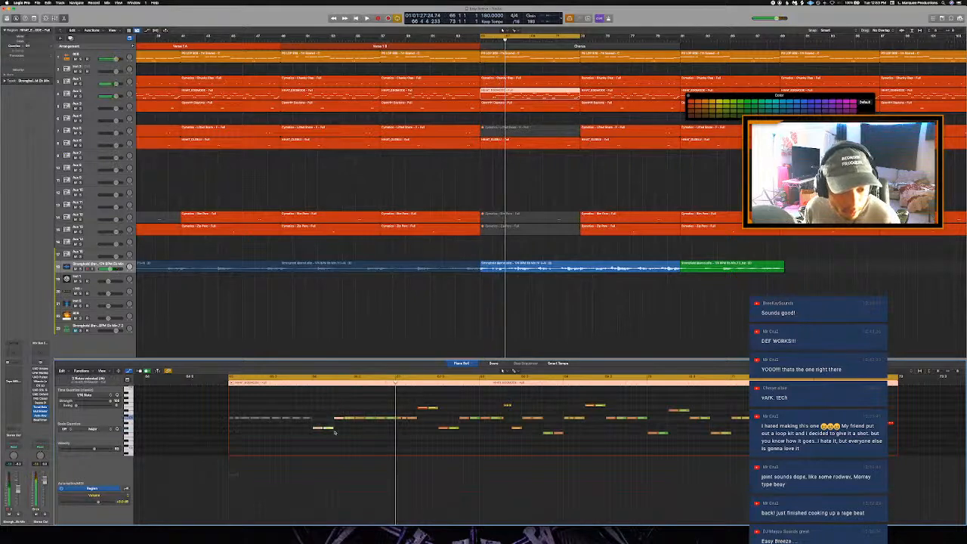
key(space)
key(space)
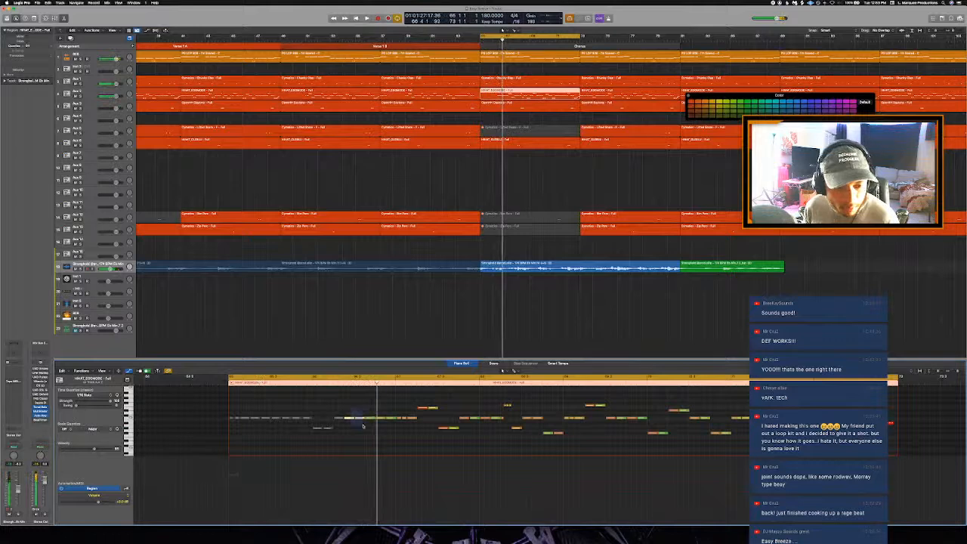
key(space)
key(space)
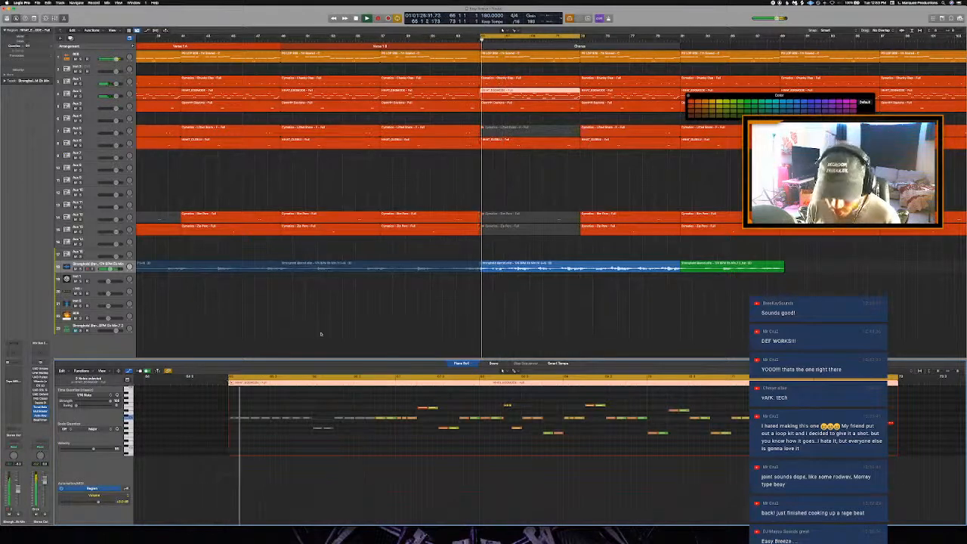
Step: Mute the first note of the clap region at bar 65, play it back and close the Piano Roll
key(Up)
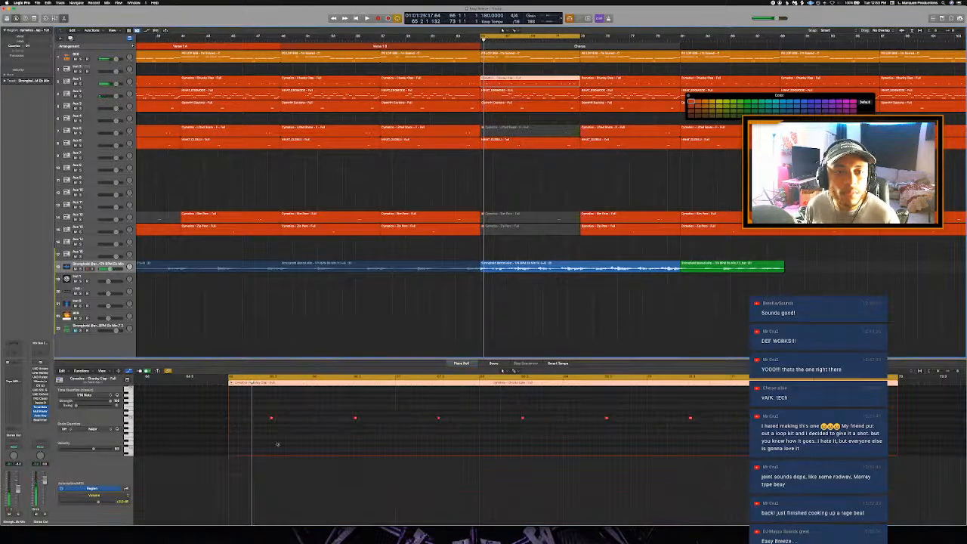
drag(256, 408, 308, 440)
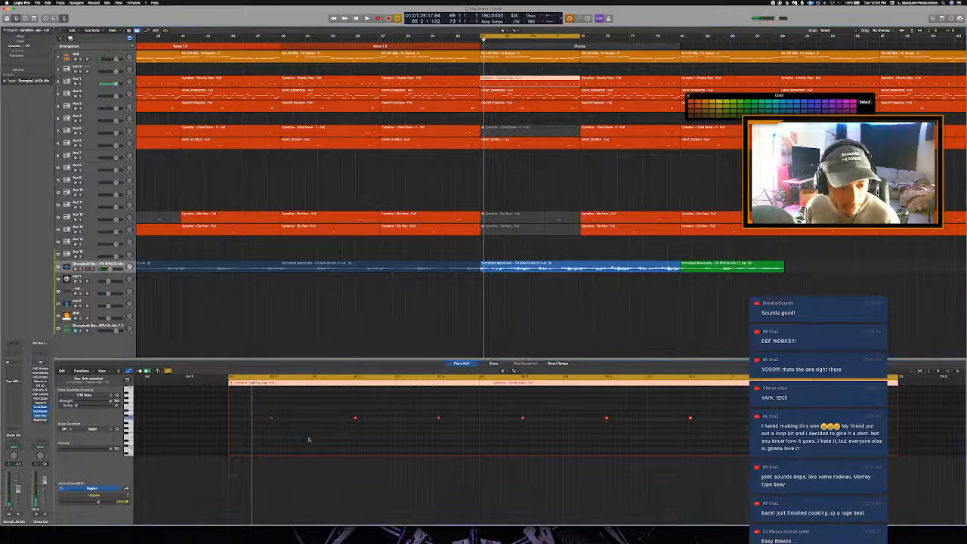
key(space)
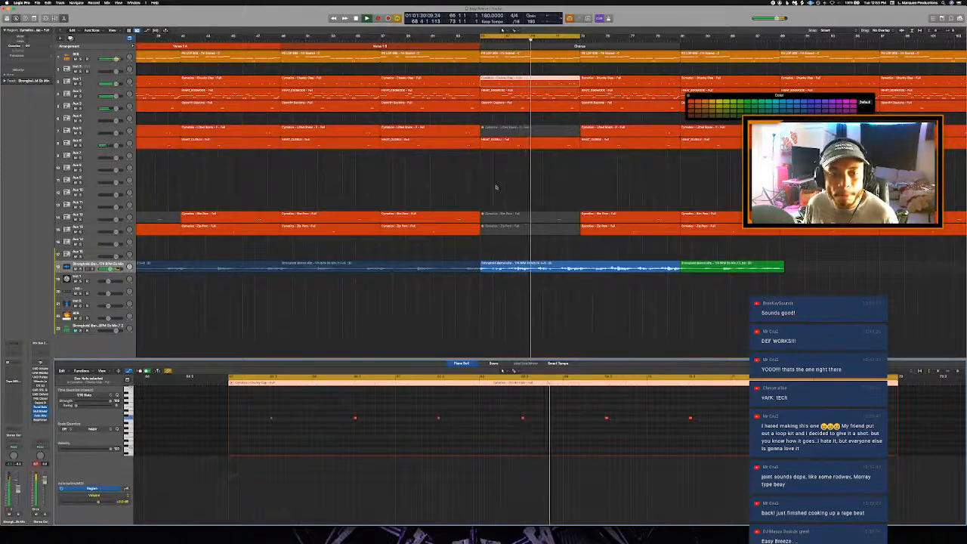
key(p)
Step: Turn off cycling and color the second Chorus marker blue
key(c)
key(super+Left)
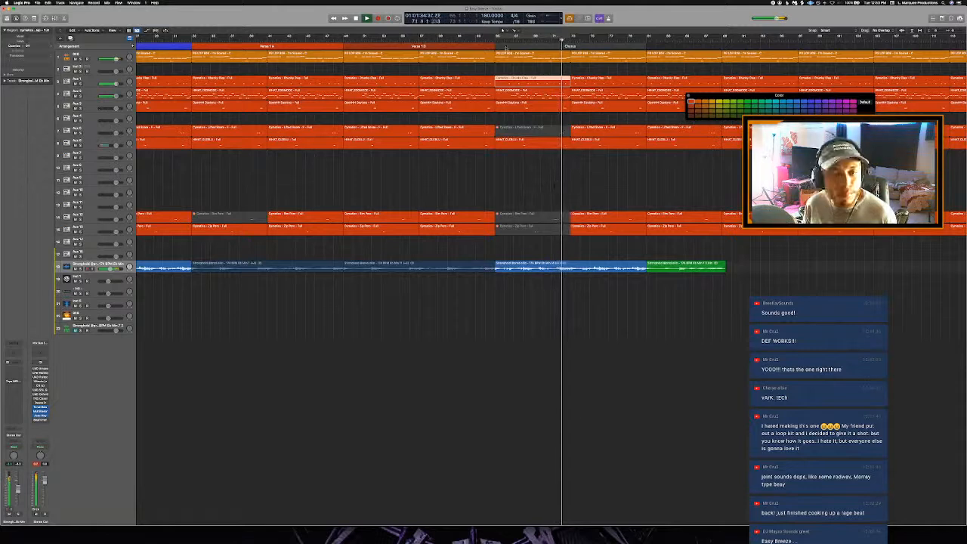
click(504, 47)
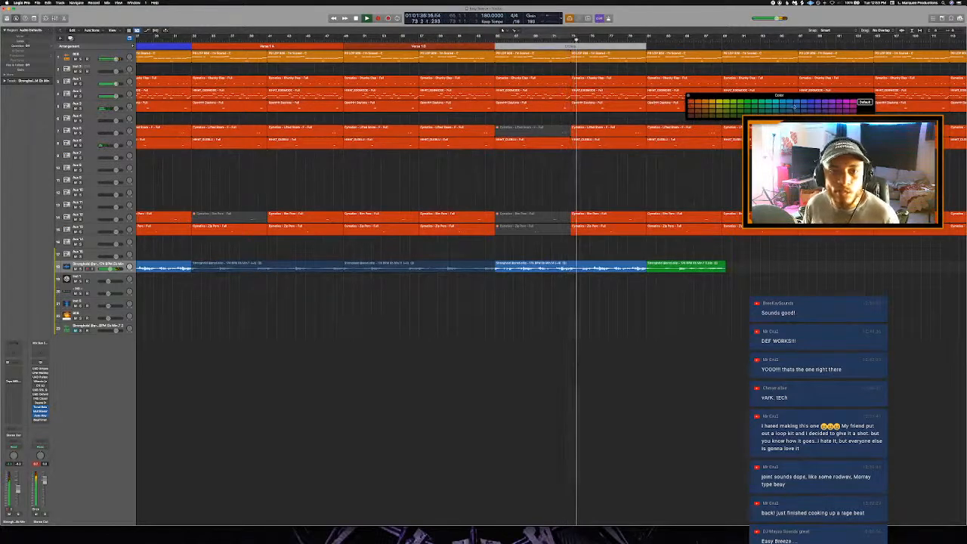
click(811, 105)
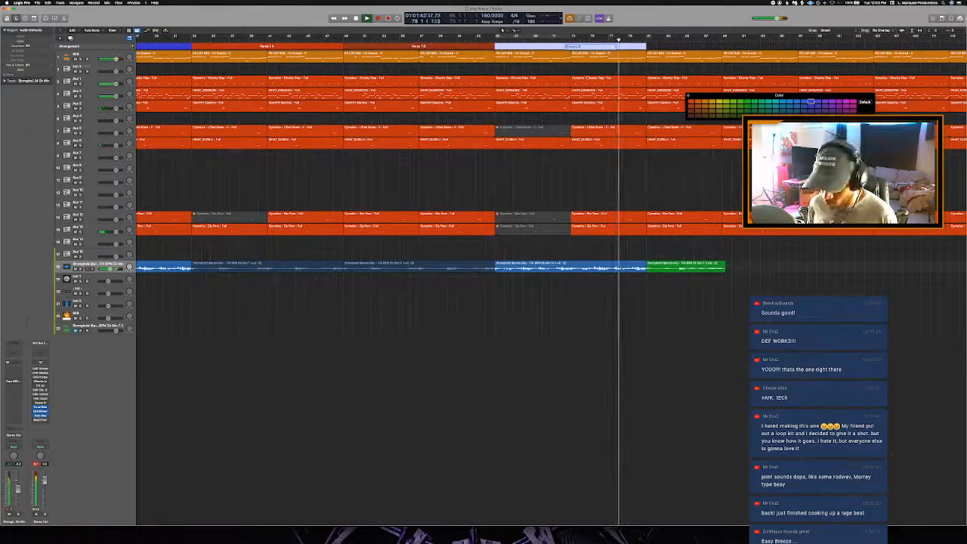
Step: Mute the 808 region at bar 81, right after the second Chorus, and close the color palette
click(586, 69)
key(super+Left)
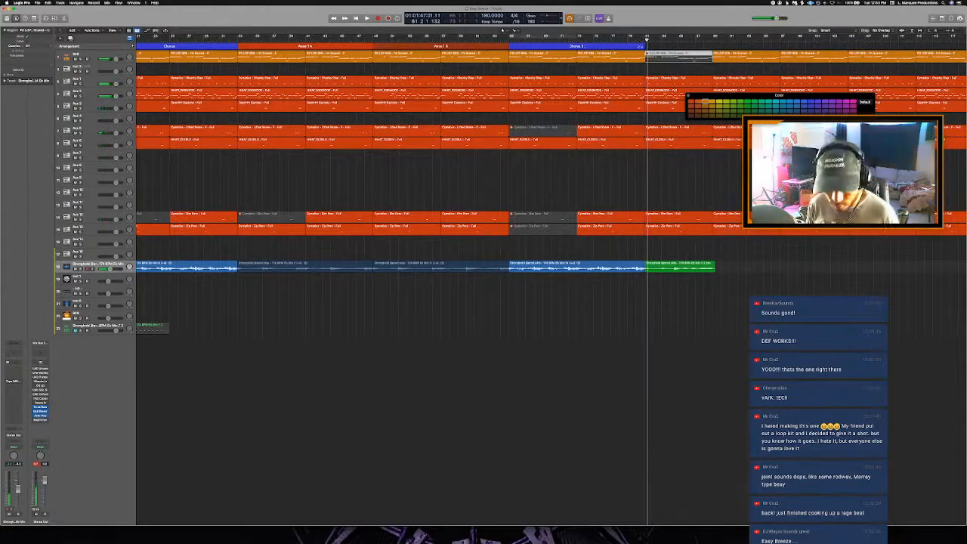
key(super+Right)
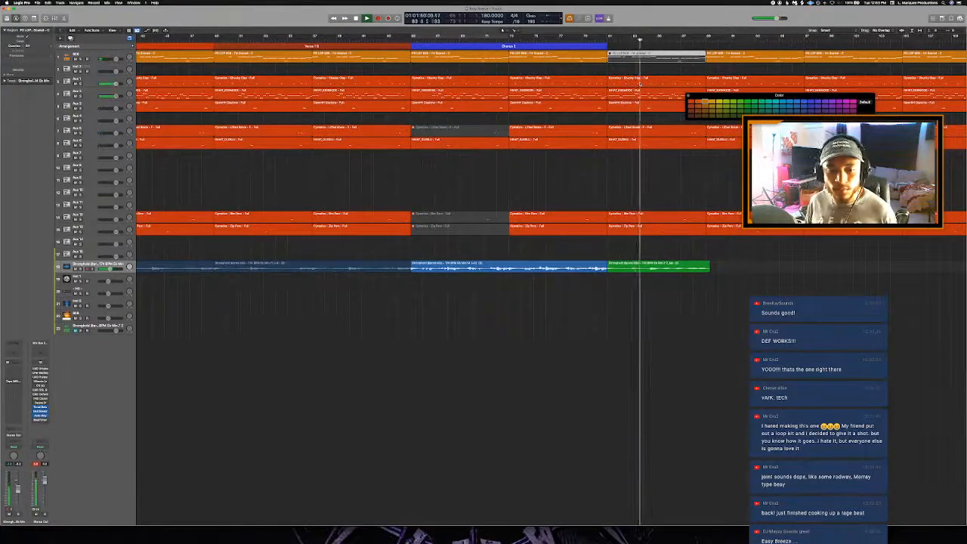
scroll(640, 84, right, 3)
key(alt+c)
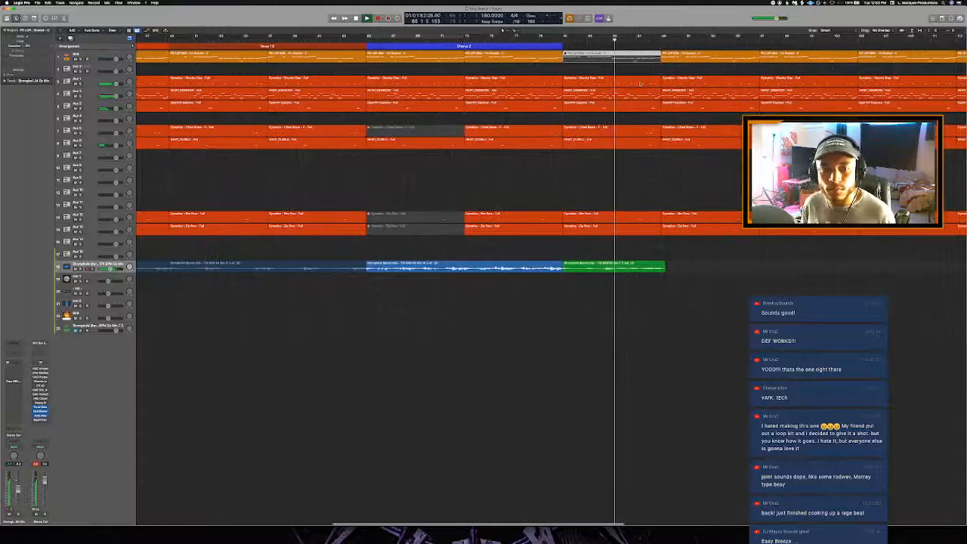
Step: Mute the hi-hat region at bar 81 and play the transition back from bar 79
key(space)
click(610, 96)
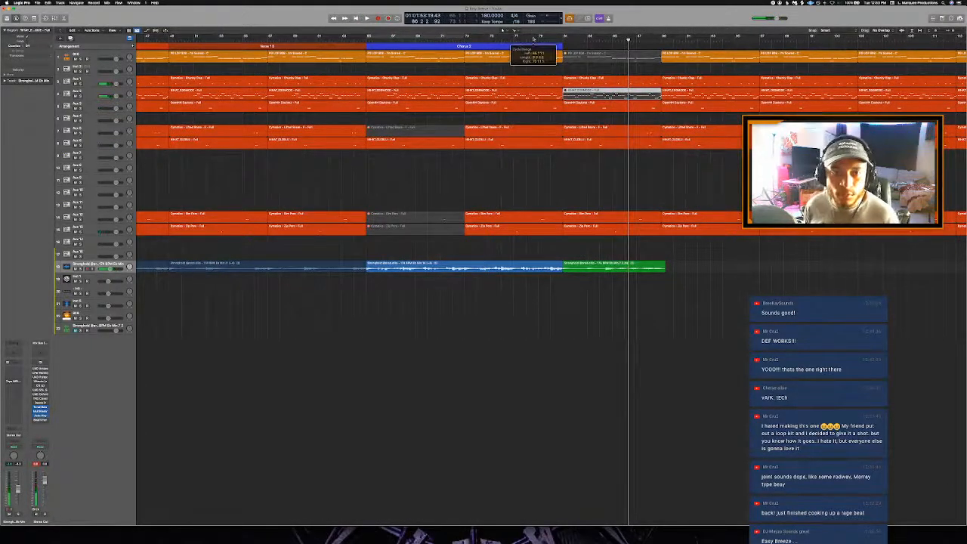
click(533, 37)
key(space)
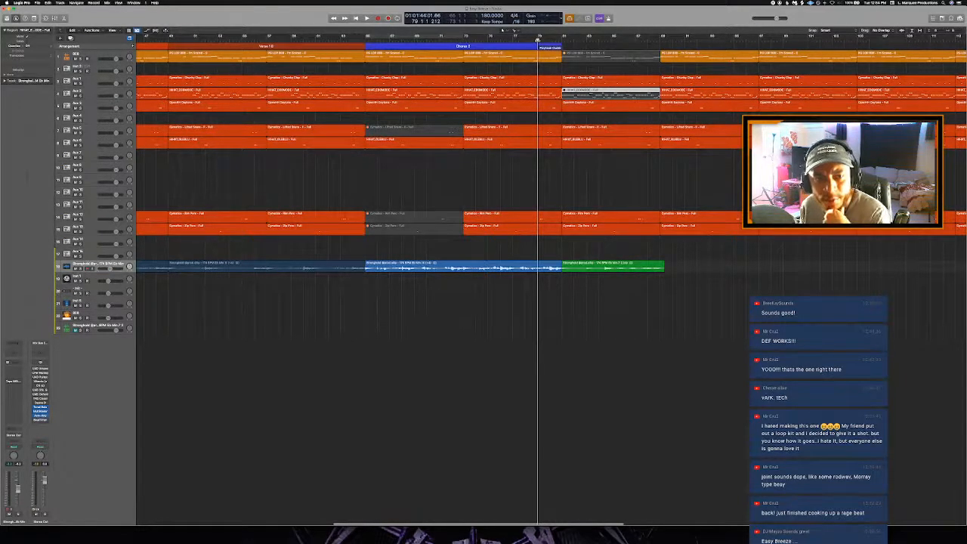
click(538, 40)
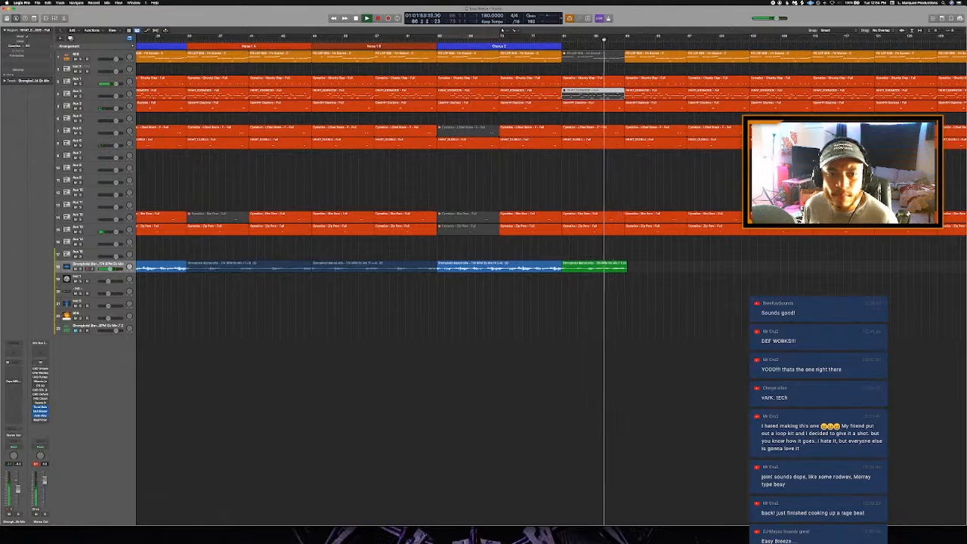
Step: Trim the green sample region at bar 81 to end at bar 89 and repeat it once
drag(627, 270, 624, 273)
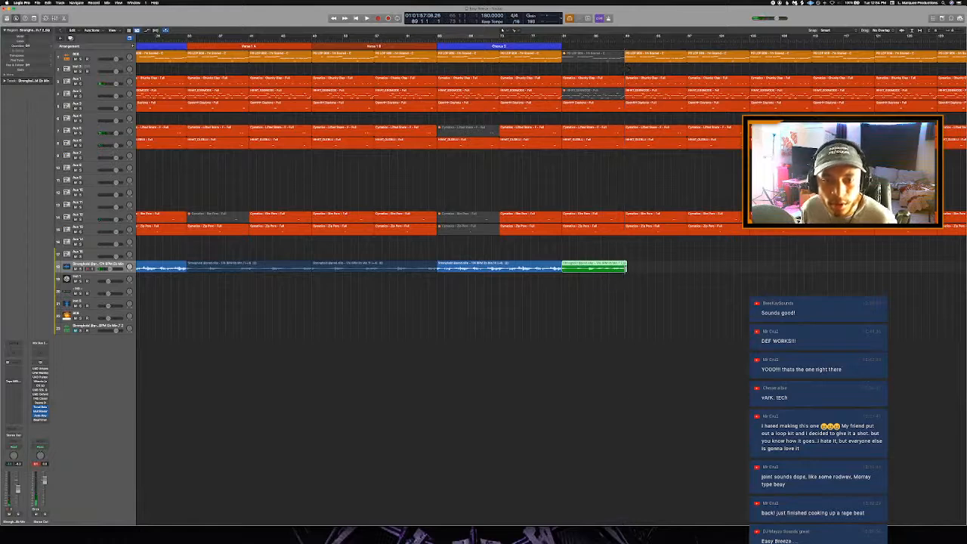
click(625, 268)
click(624, 268)
key(r)
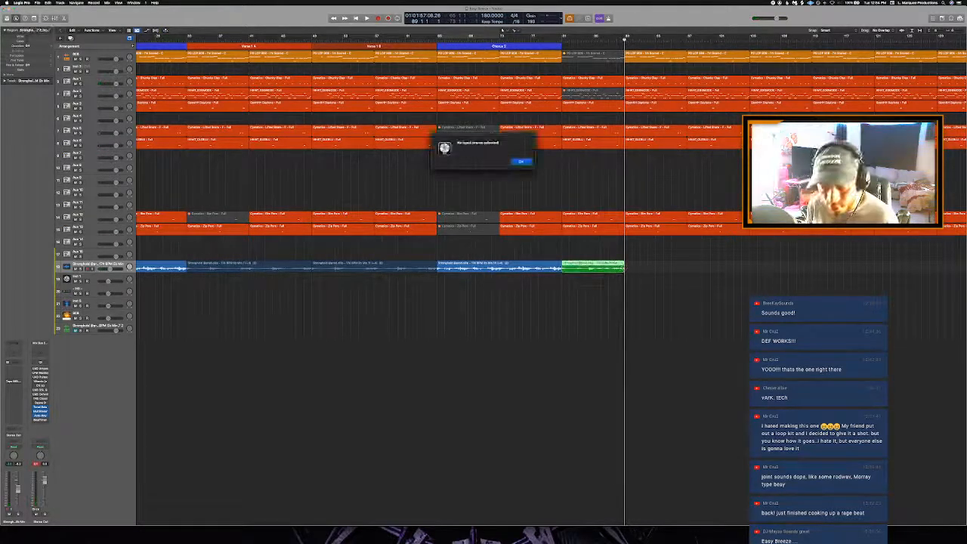
click(522, 161)
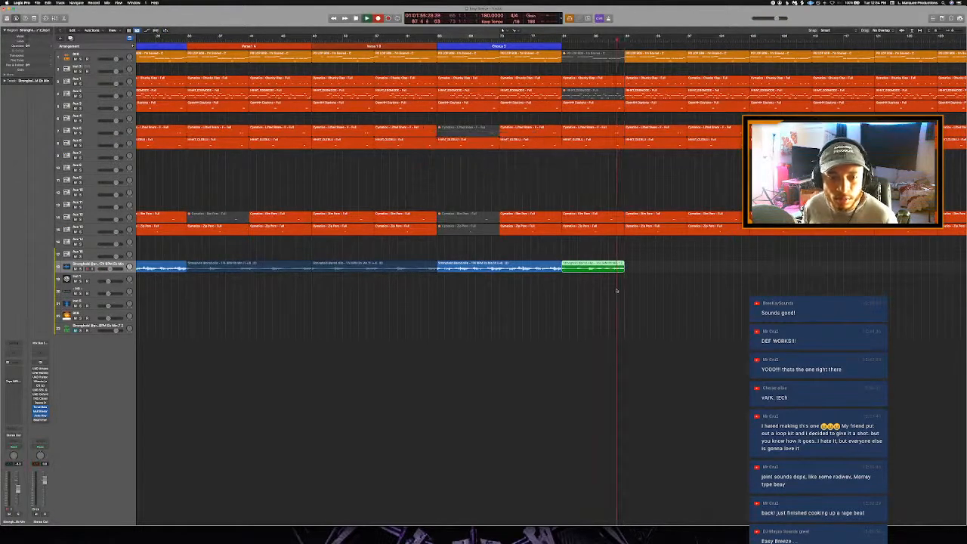
key(Return)
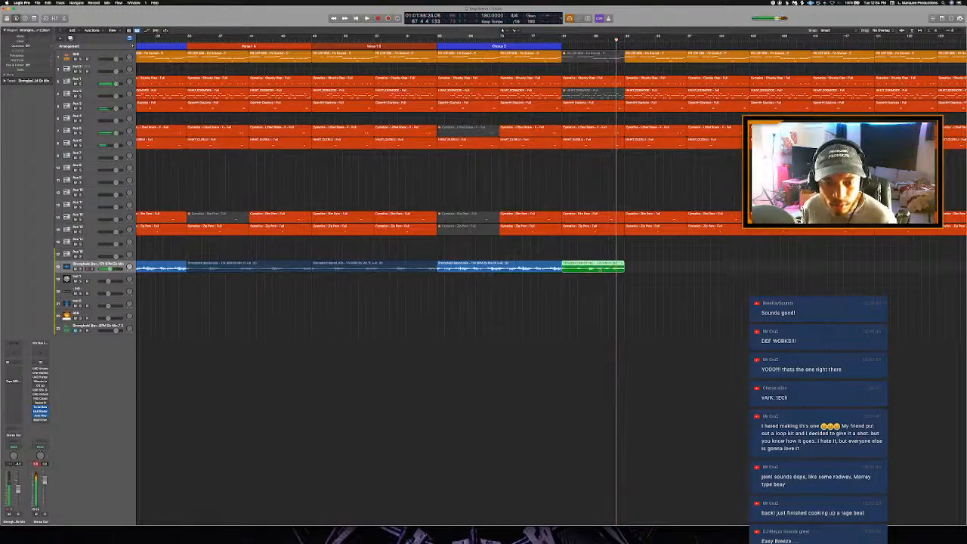
key(space)
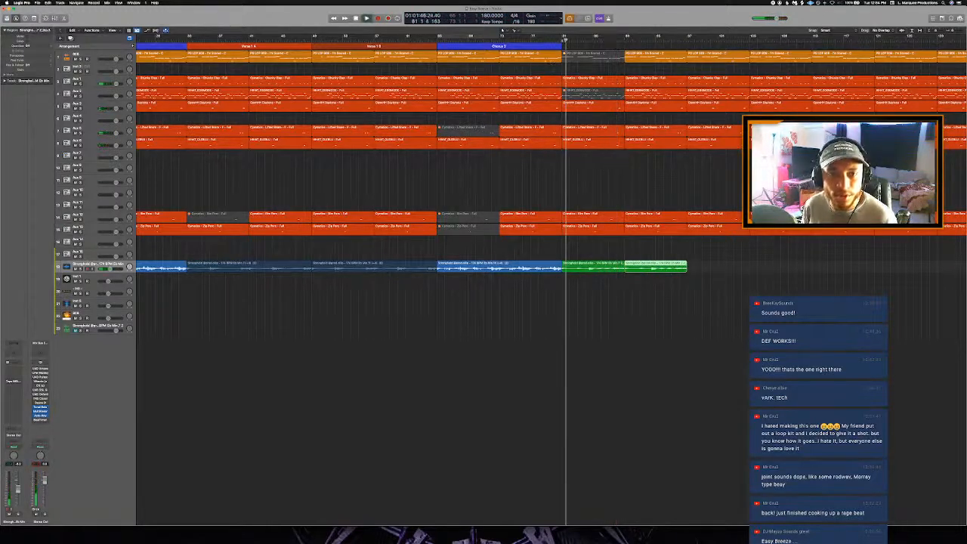
Step: Mute the snare region, the region on the track below it and both percussion regions at bar 81 during playback
scroll(564, 40, down, 3)
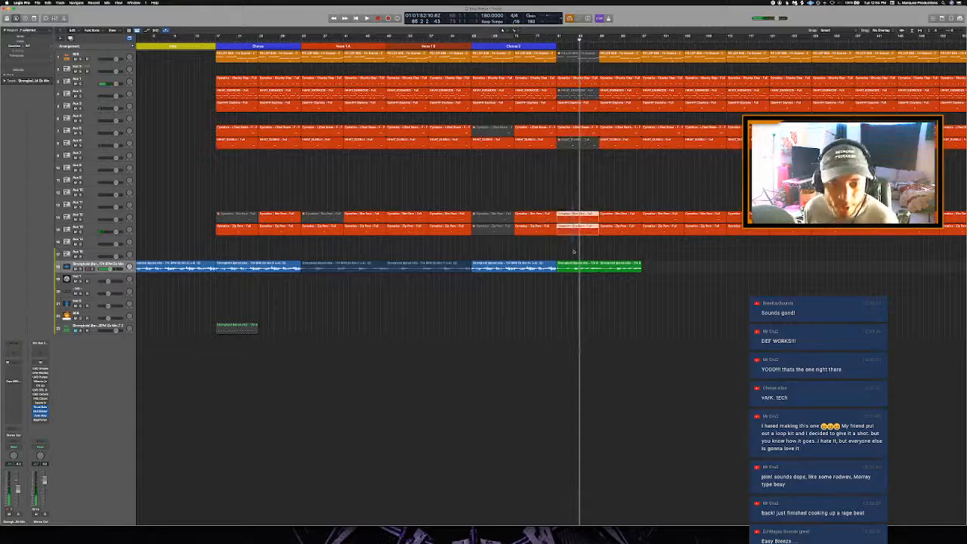
click(593, 104)
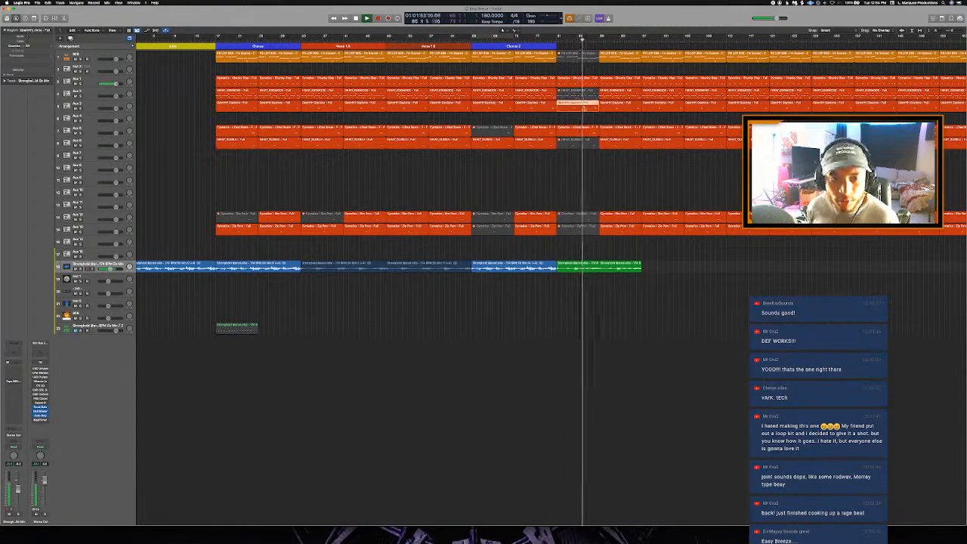
key(super+Right)
key(super+Right)
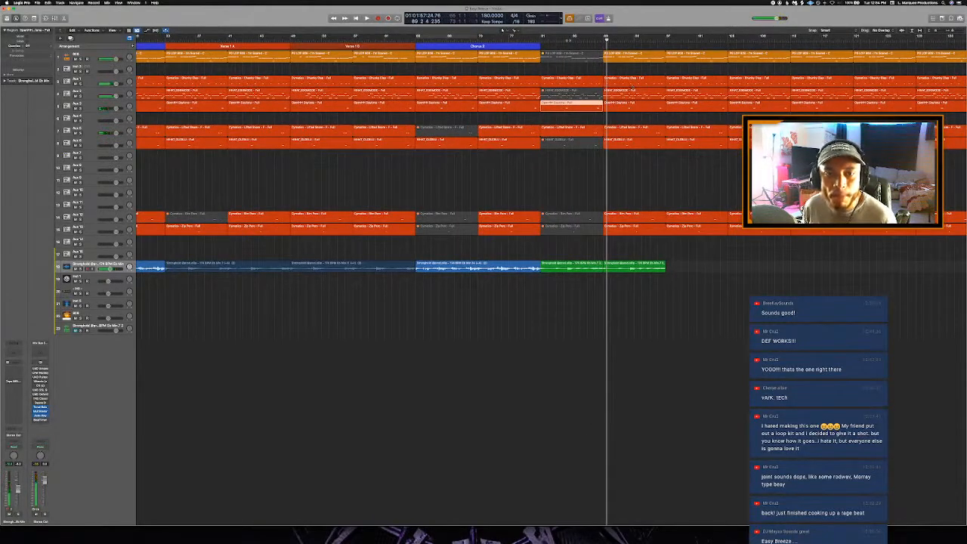
Step: Cycle bars 89 to 97 and open the 808 region at bar 89 in the Piano Roll while playing it
drag(606, 37, 665, 37)
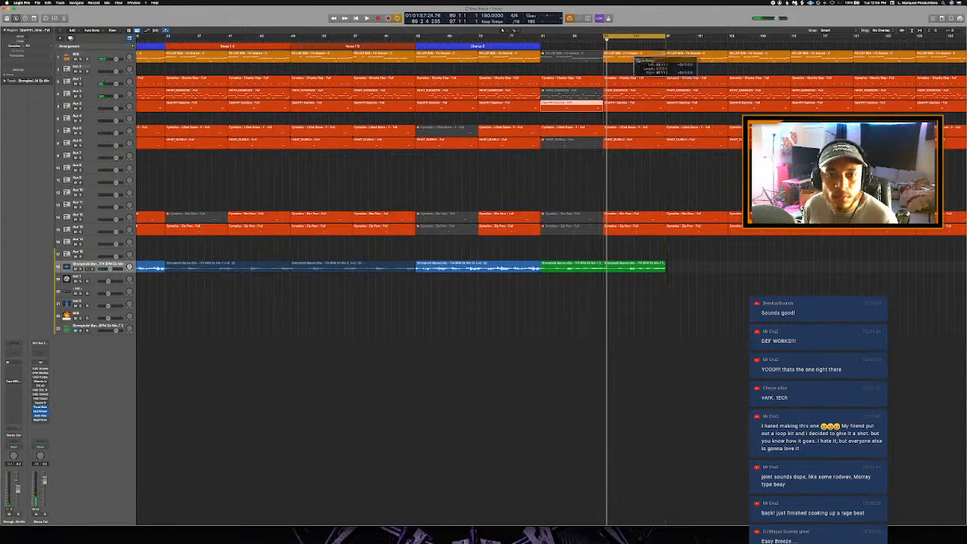
click(640, 58)
key(space)
double_click(636, 60)
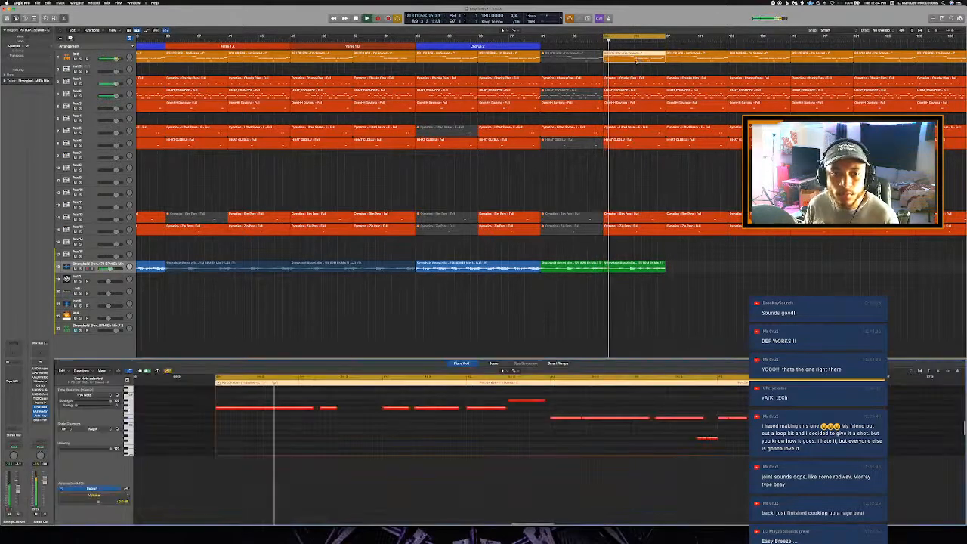
key(space)
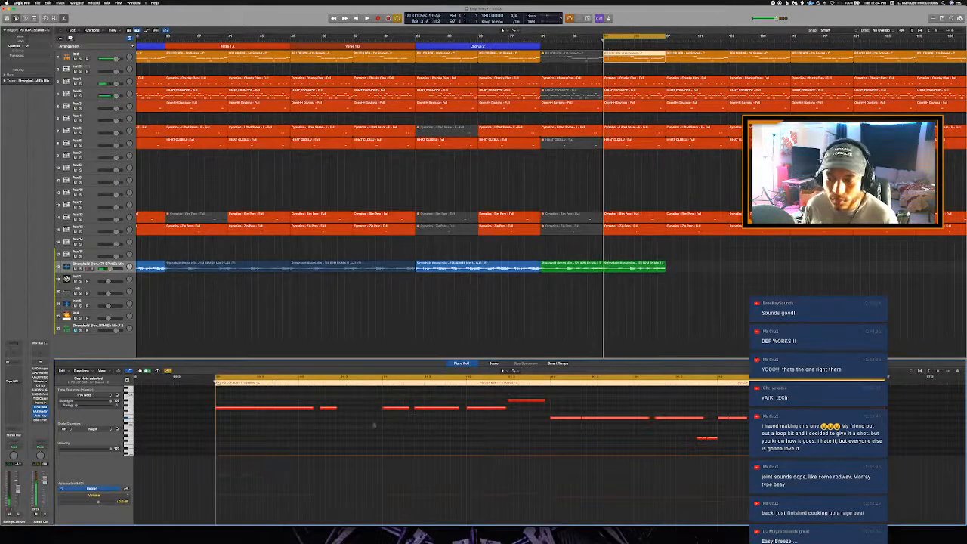
Step: Close the Piano Roll, delete the 808 region at bar 89 and play the cycled section
key(e)
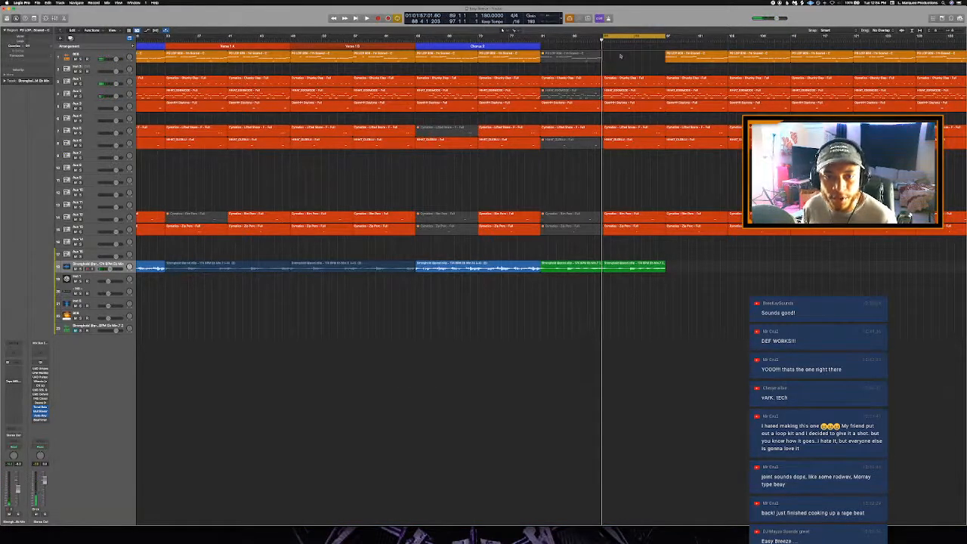
key(space)
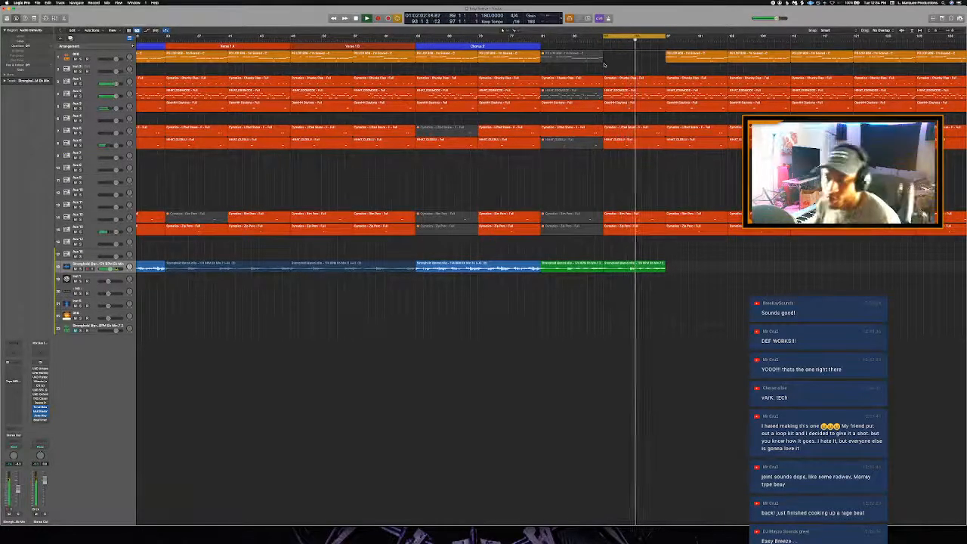
key(space)
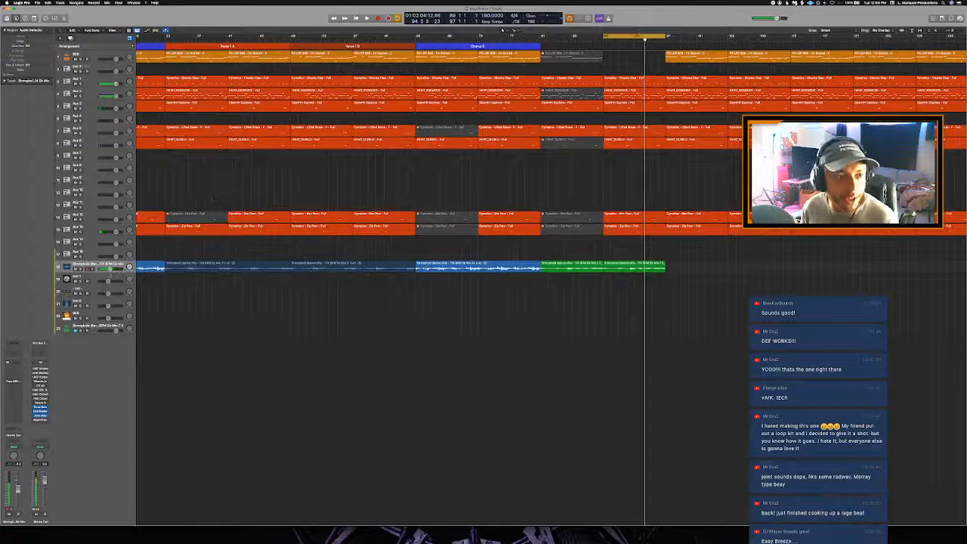
Step: Load Massive into the Komplete Kontrol instrument on the Inst 1 track
click(103, 279)
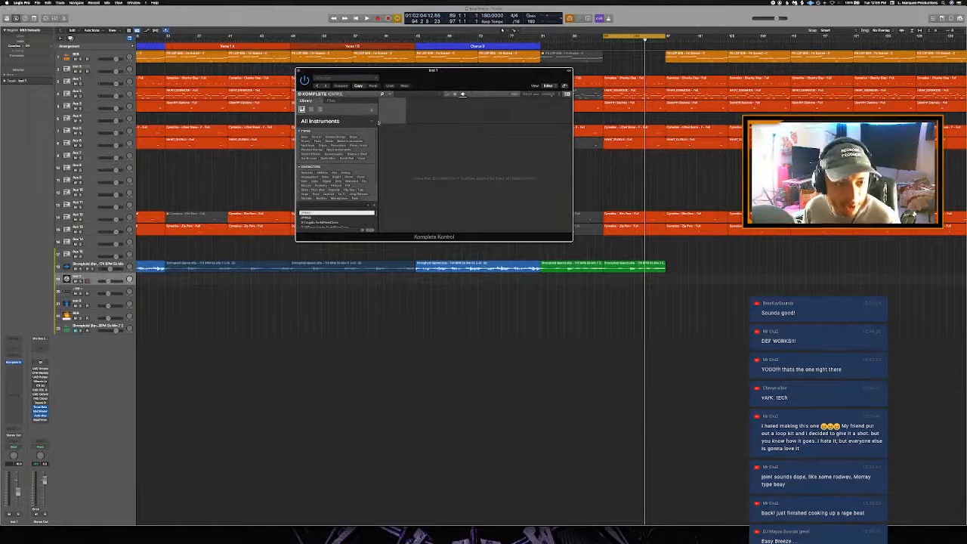
click(379, 121)
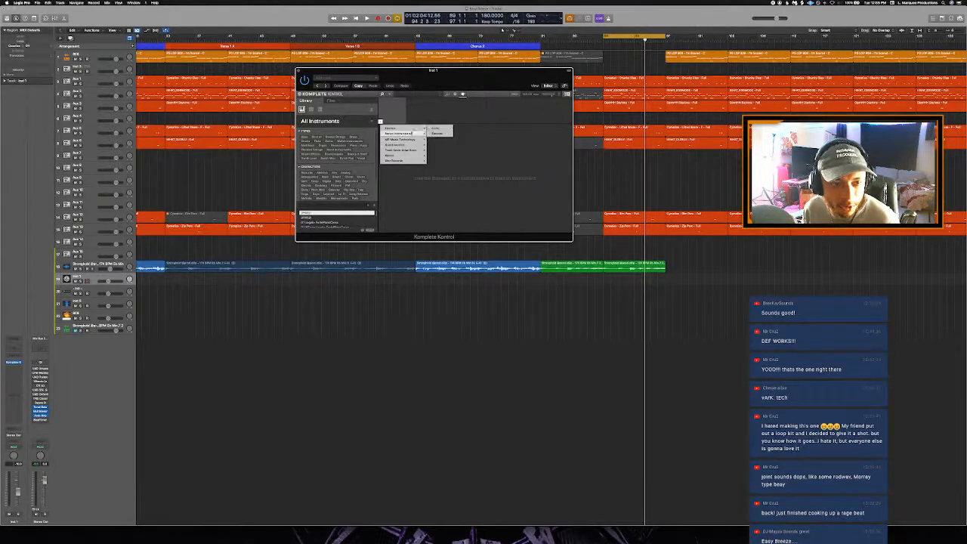
mouse_move(399, 133)
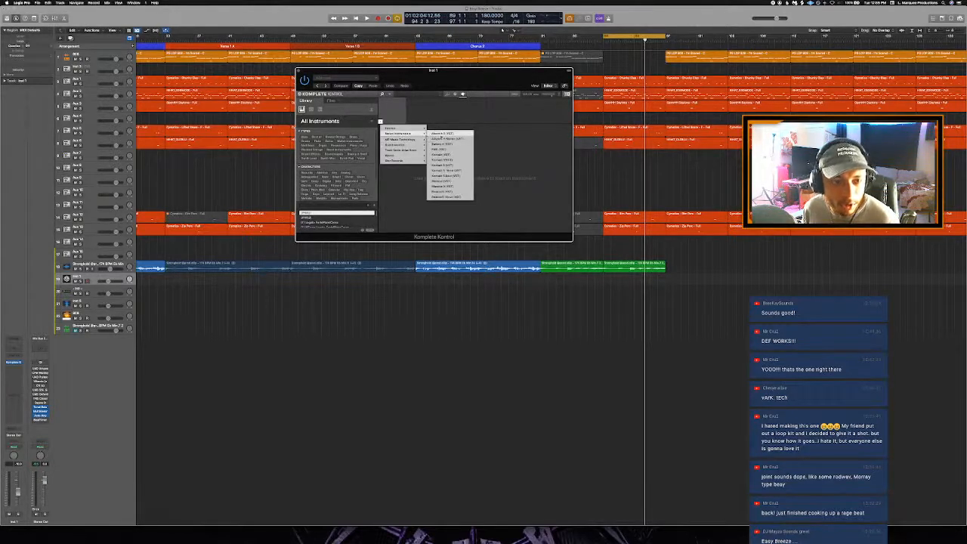
click(451, 178)
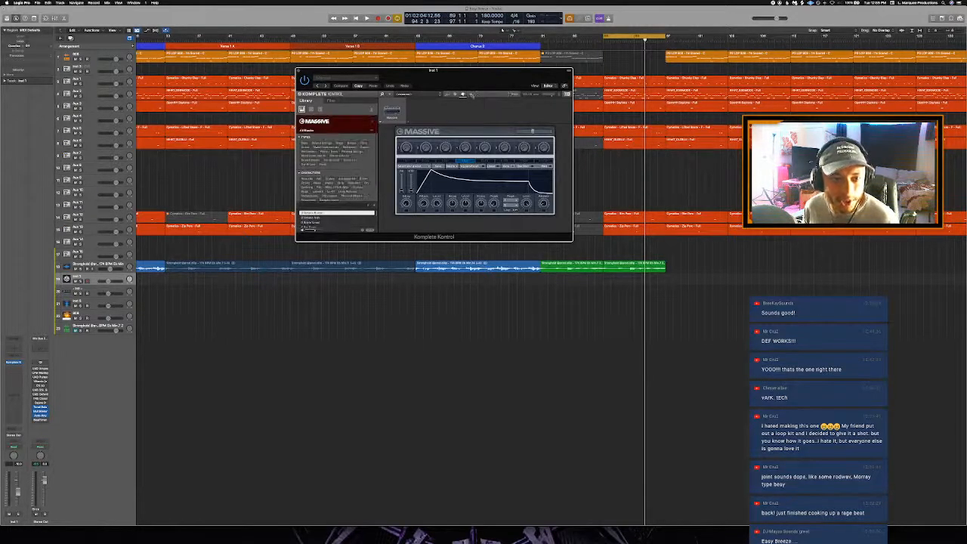
Step: Play the cycled section while choosing a sound bank and trying its presets in Massive's browser
key(space)
click(471, 96)
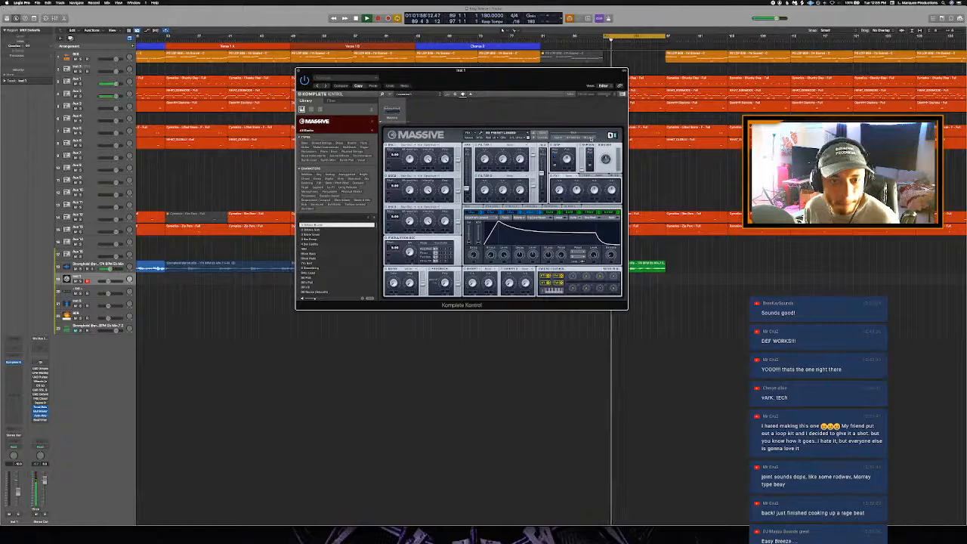
scroll(415, 227, down, 8)
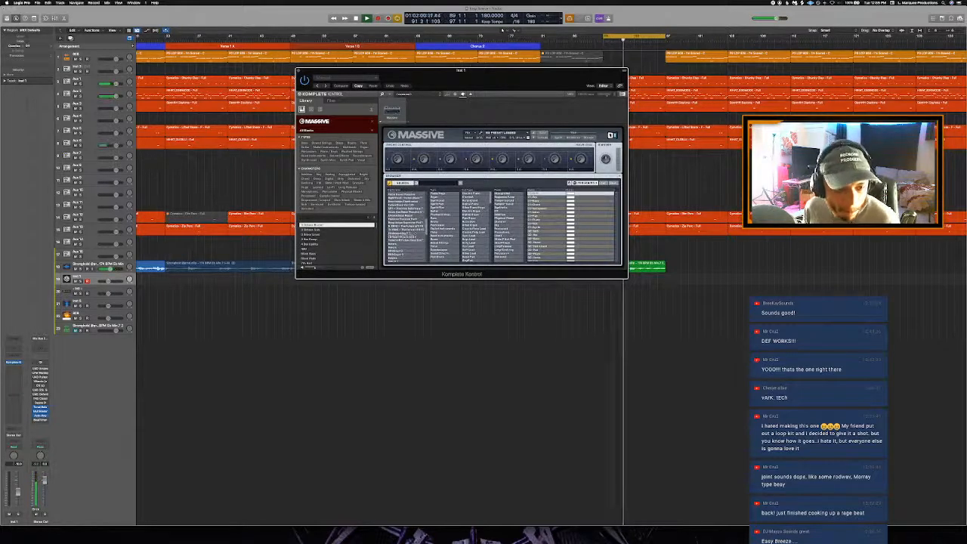
scroll(414, 228, down, 10)
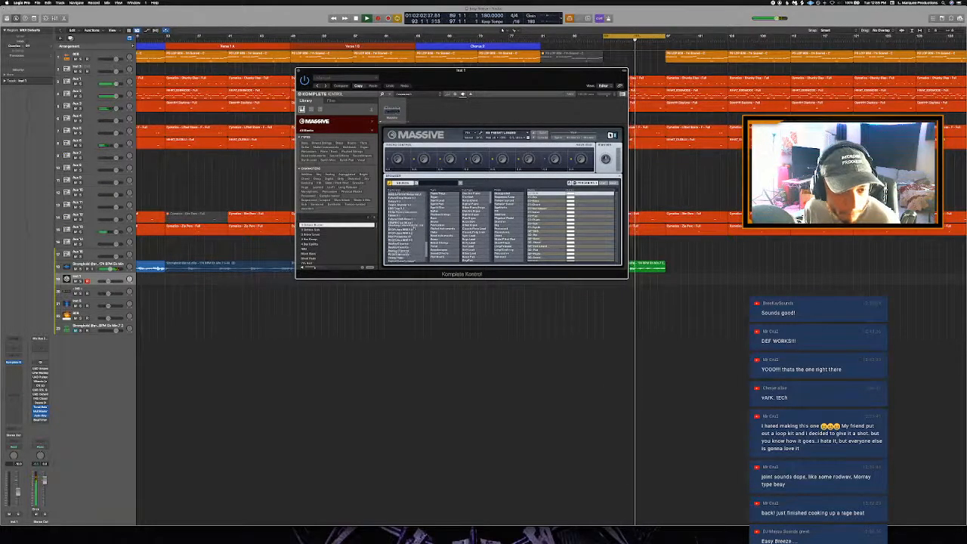
click(412, 221)
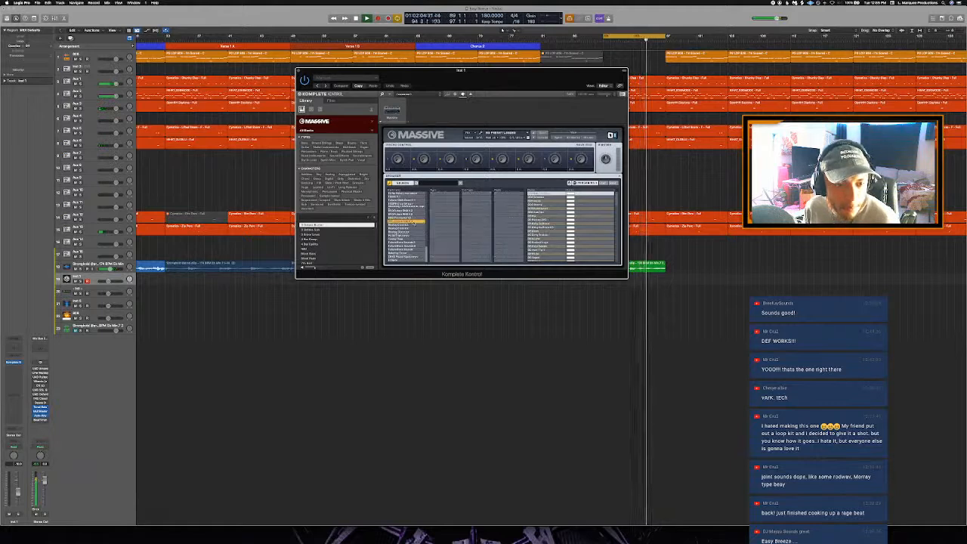
scroll(555, 234, down, 10)
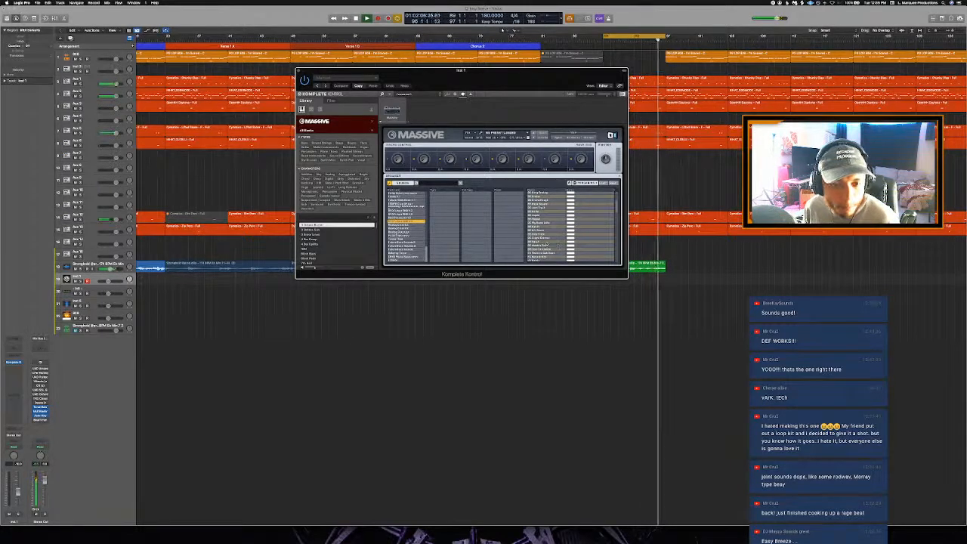
click(546, 202)
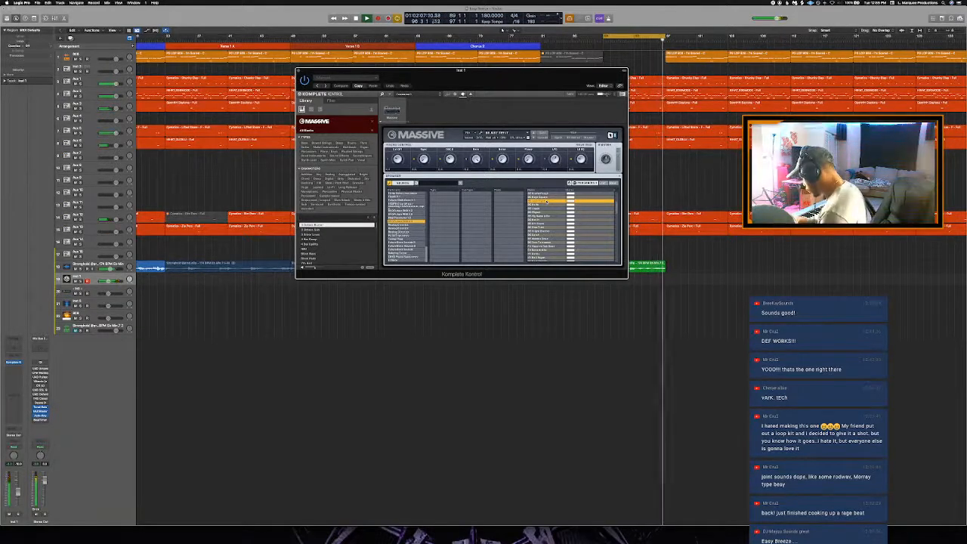
double_click(544, 198)
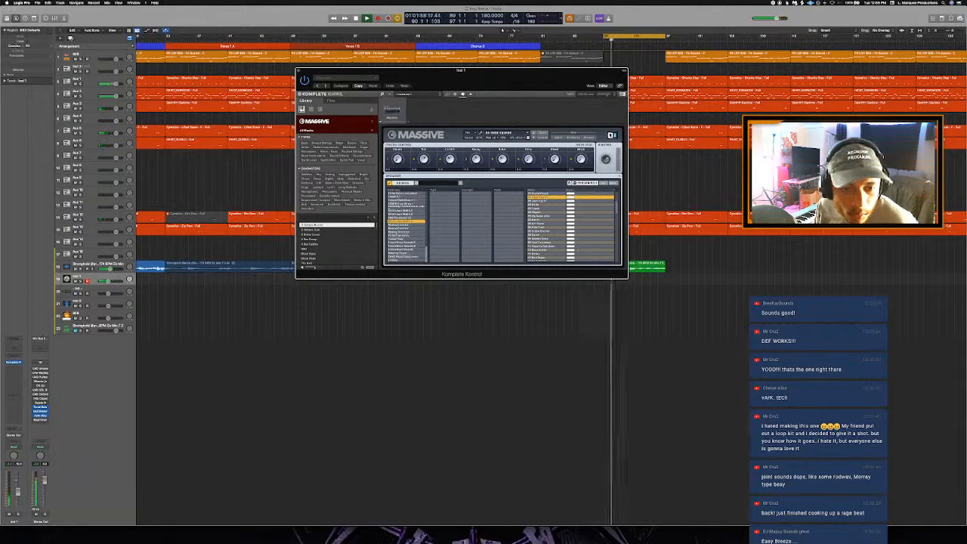
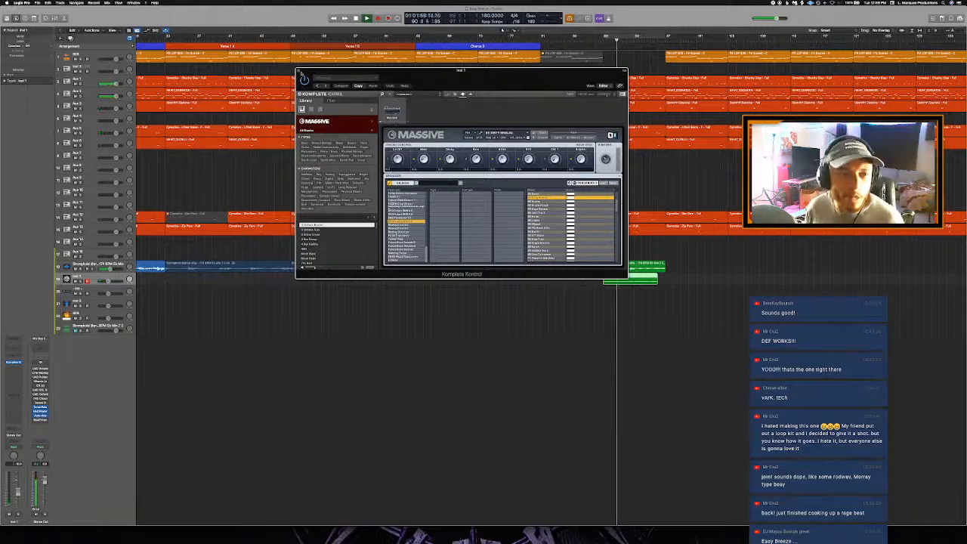
Step: Close the Massive instrument window and open the Inst 1 region at bar 89 in the Piano Roll
click(299, 71)
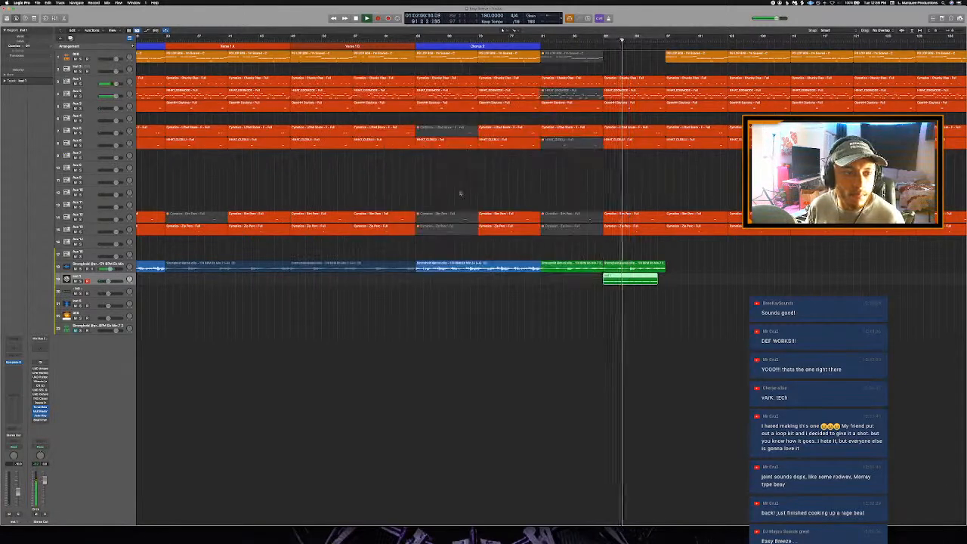
double_click(614, 283)
key(super+Left)
key(super+Left)
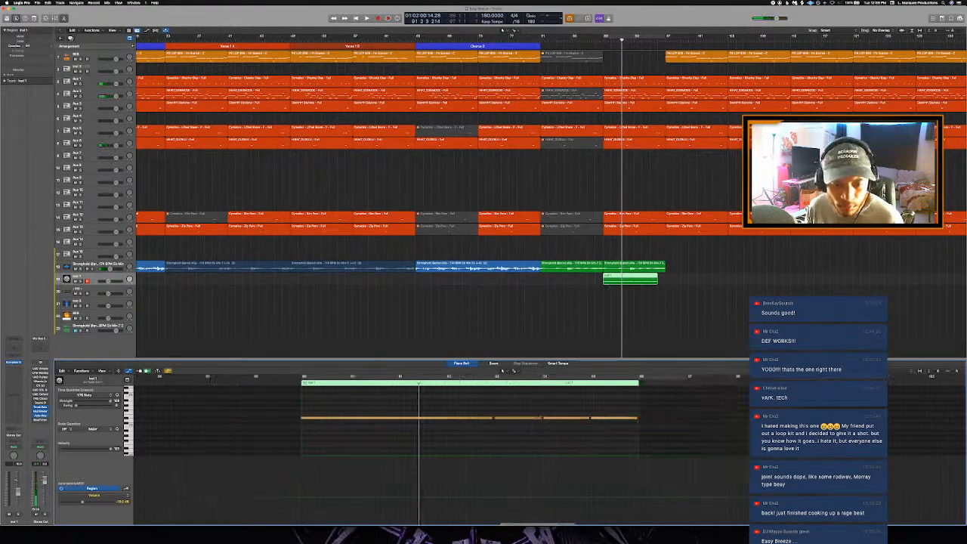
Step: Delete every note after the first in the Inst 1 region and lengthen the first note to just before bar 96
key(super+a)
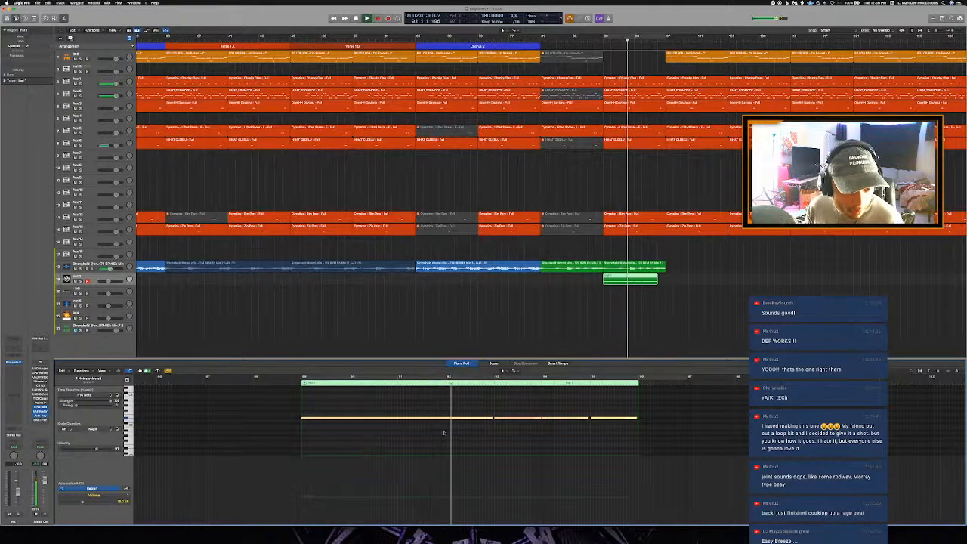
click(530, 411)
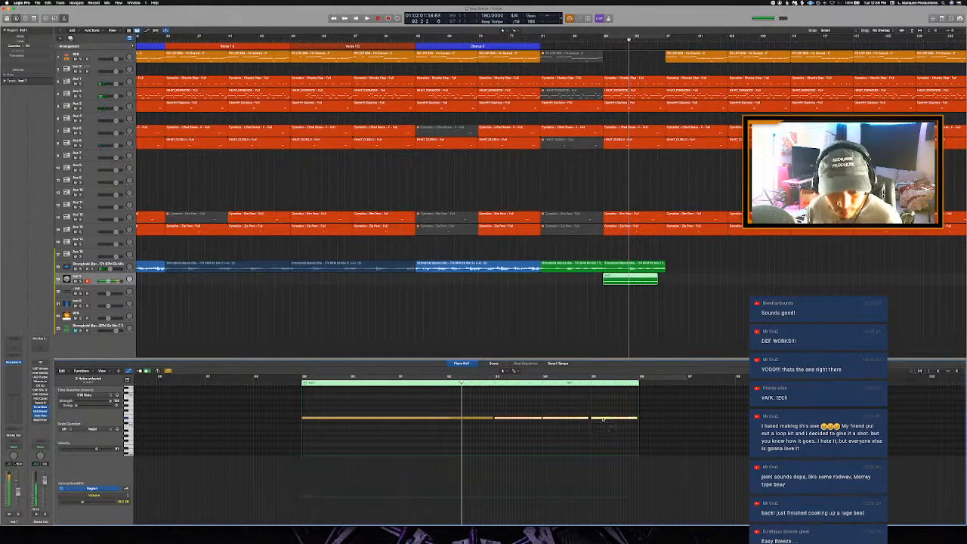
key(c)
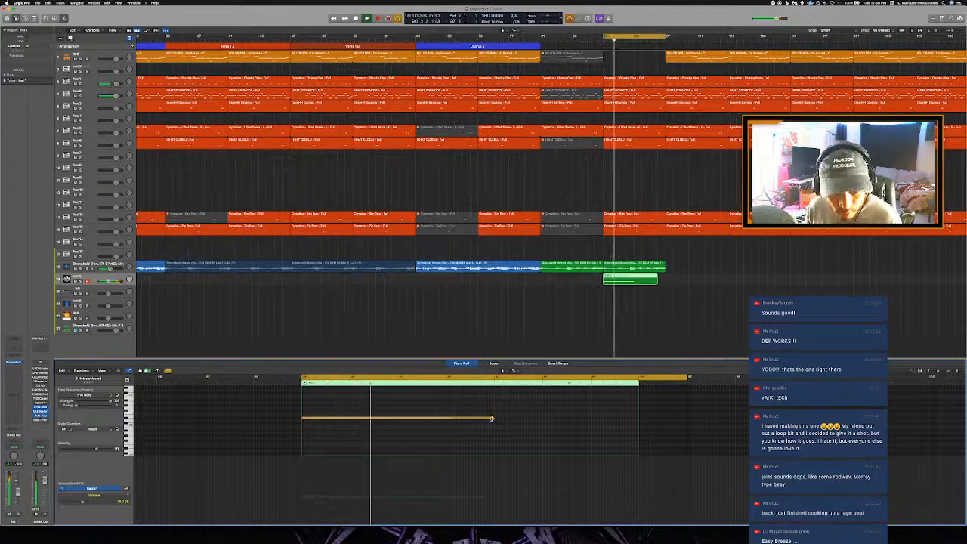
drag(491, 418, 625, 451)
scroll(547, 425, up, 1)
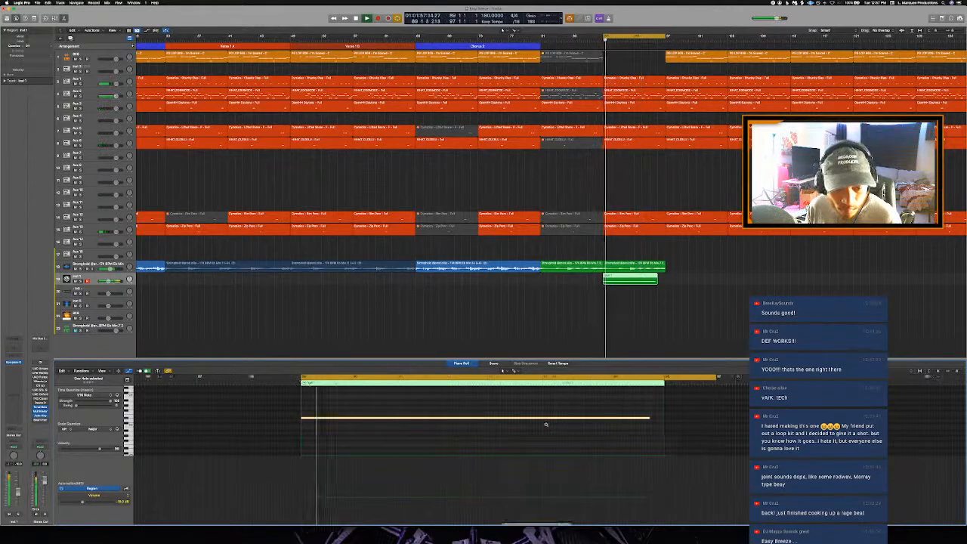
Step: Transpose the long note down one octave and add a higher note starting on beat 3 of bar 92
scroll(546, 425, up, 1)
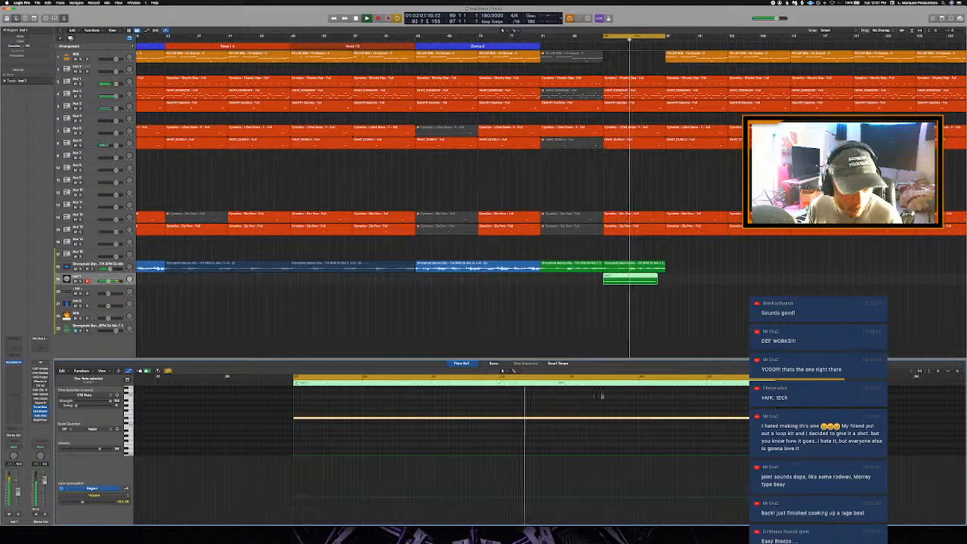
key(c)
click(538, 383)
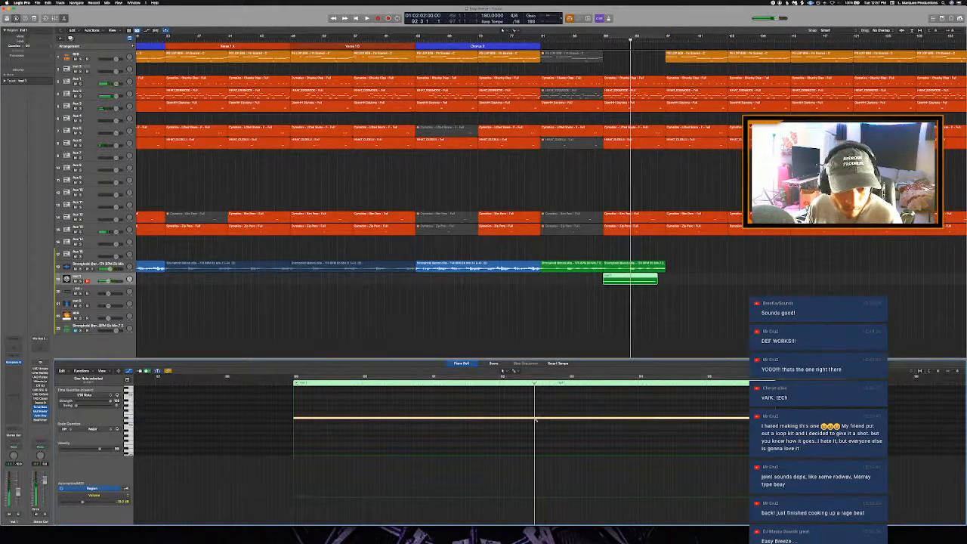
key(alt+shift+Down)
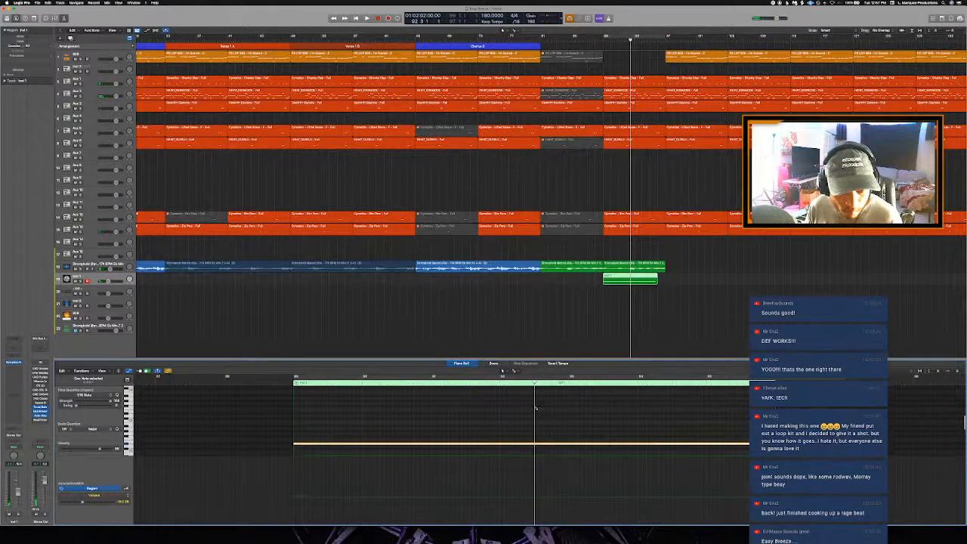
click(535, 407)
click(530, 444)
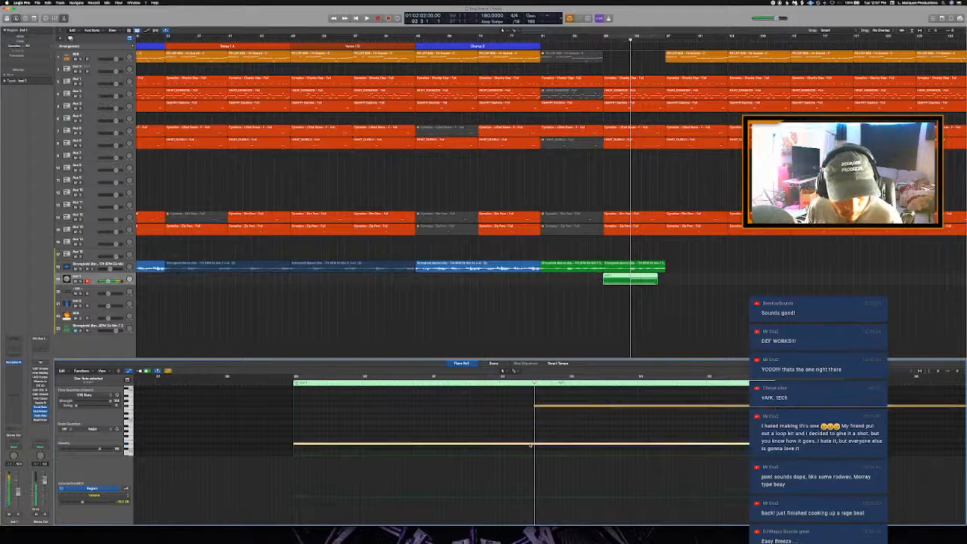
drag(535, 407, 540, 416)
Step: Play the cycled section from bar 89 to hear the long low note with the higher note
key(c)
key(space)
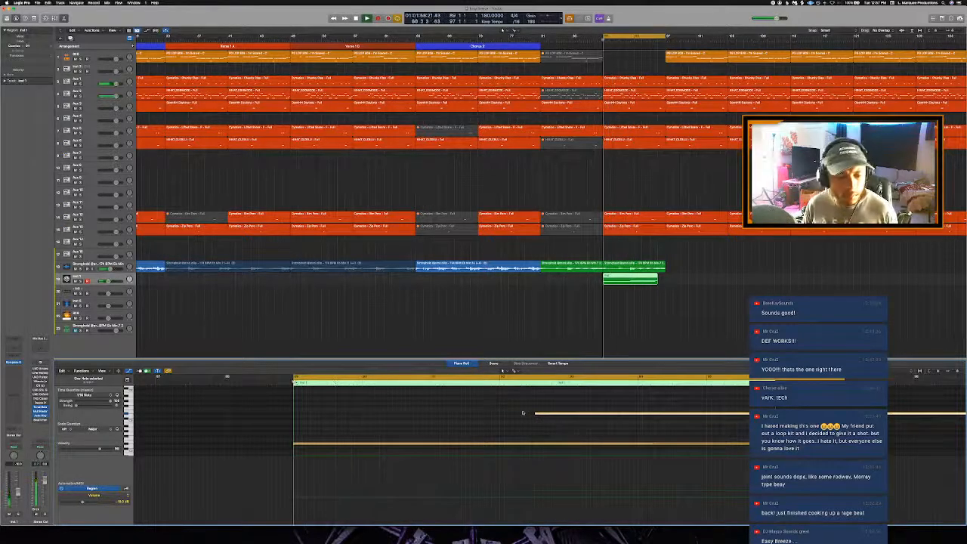
key(space)
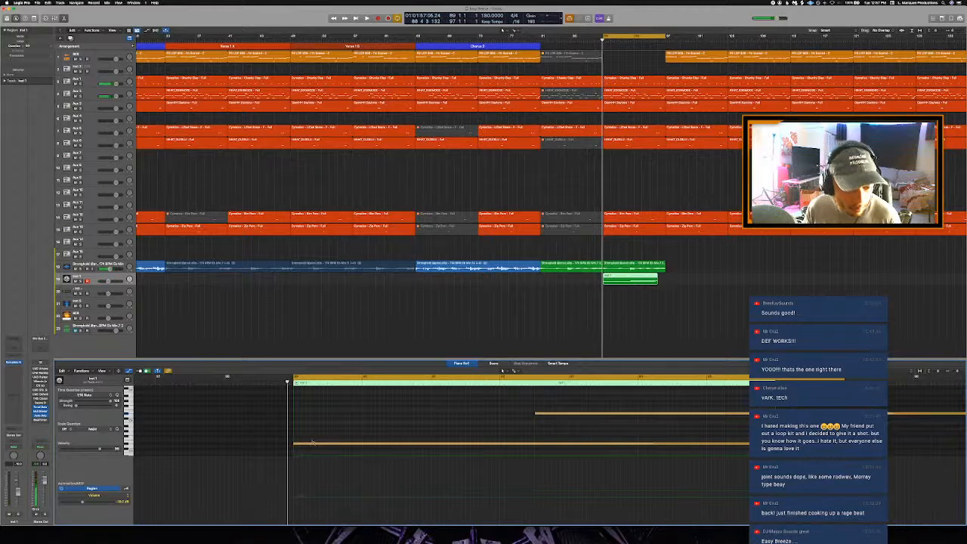
click(313, 443)
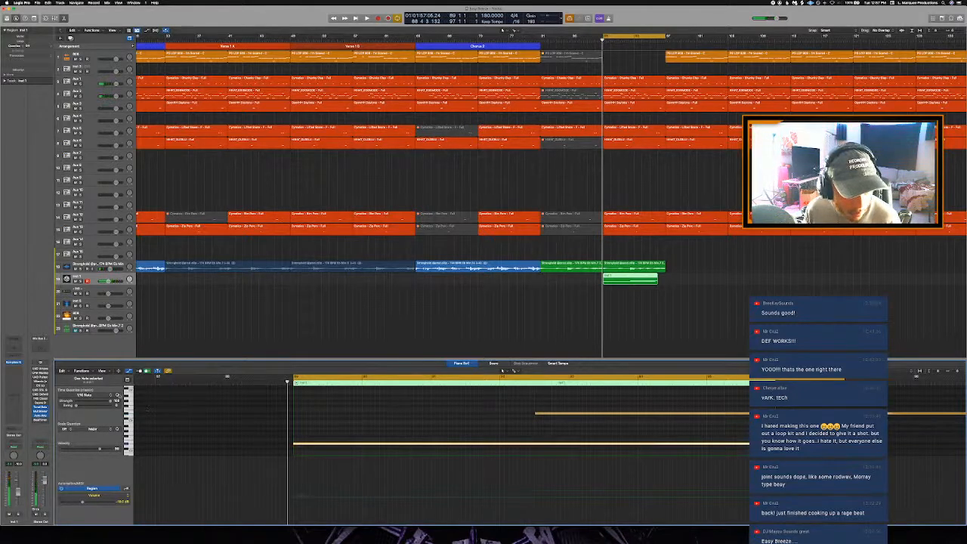
key(space)
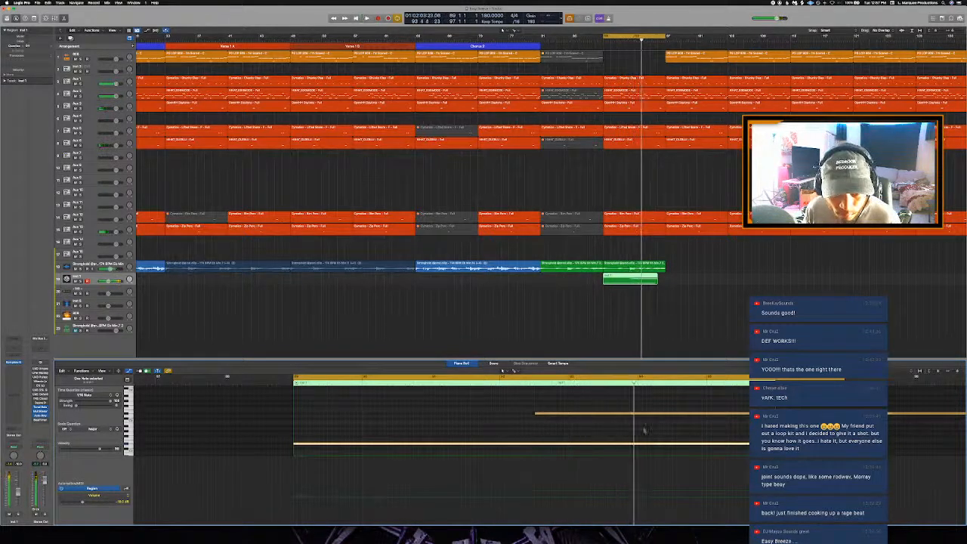
Step: Split the higher note at bar 93 with the Scissors tool and make its second part start at bar 94
click(522, 384)
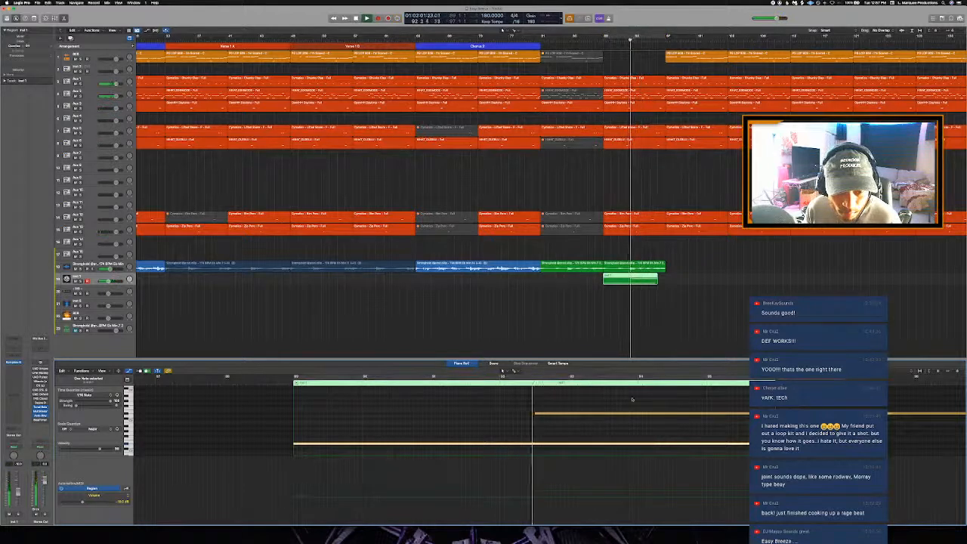
key(t)
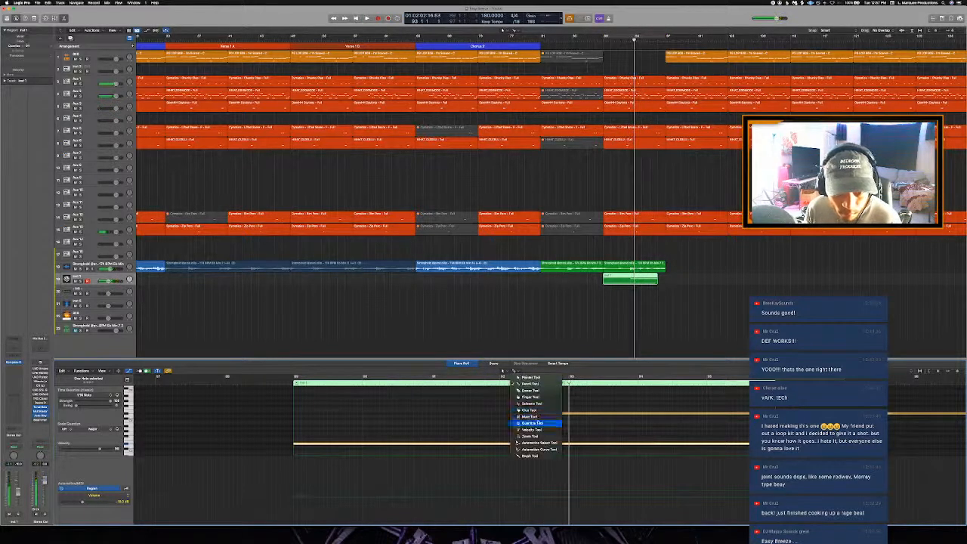
click(533, 403)
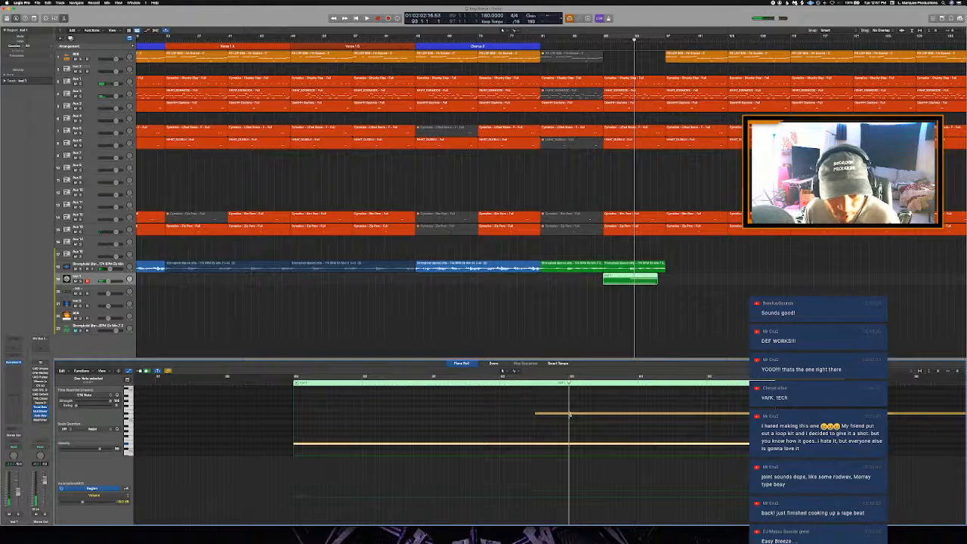
click(570, 414)
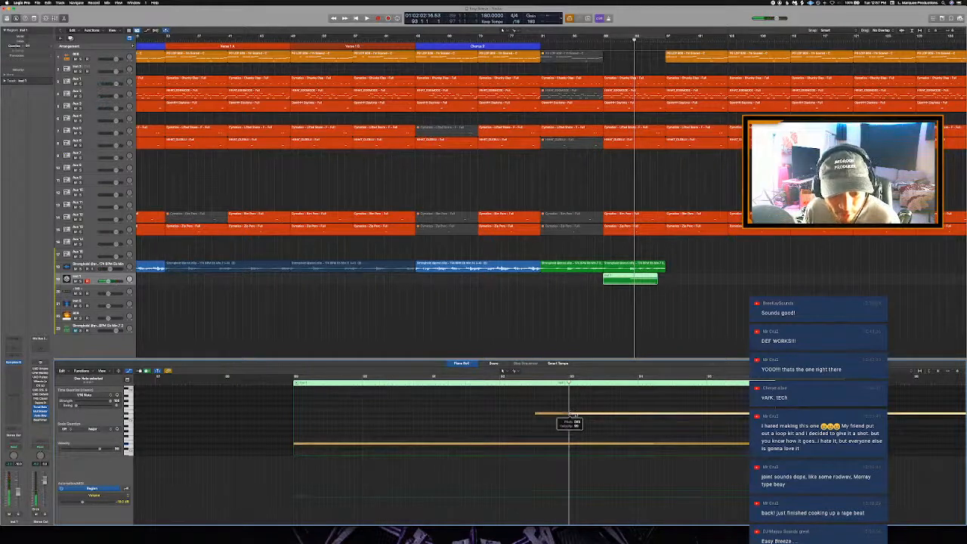
drag(573, 415, 631, 422)
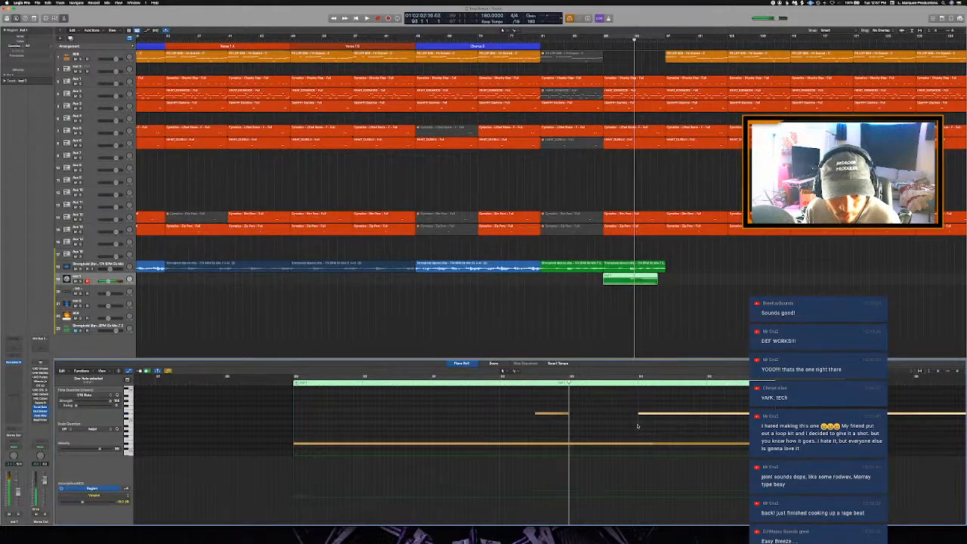
Step: Play the cycled section and shorten the high note at bar 94 so it ends at bar 95
key(c)
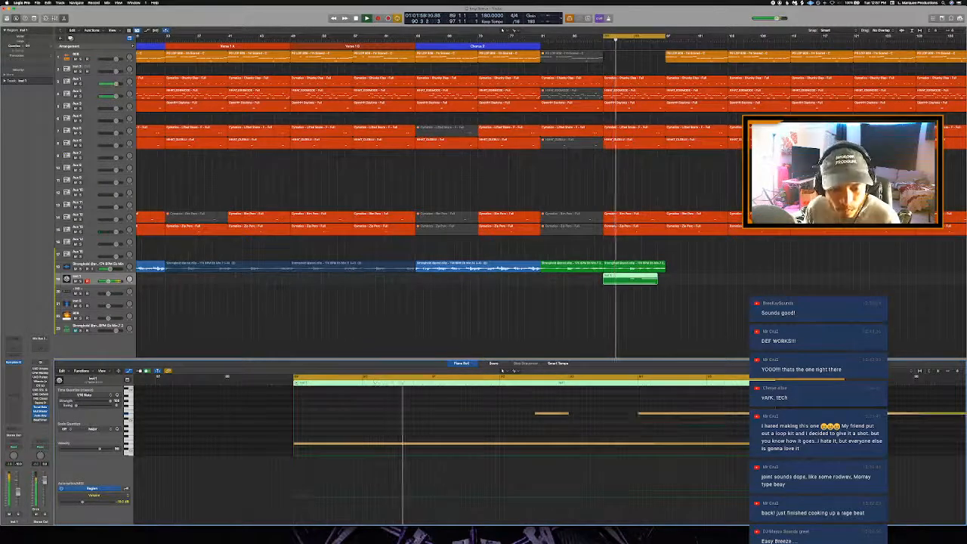
scroll(744, 420, right, 2)
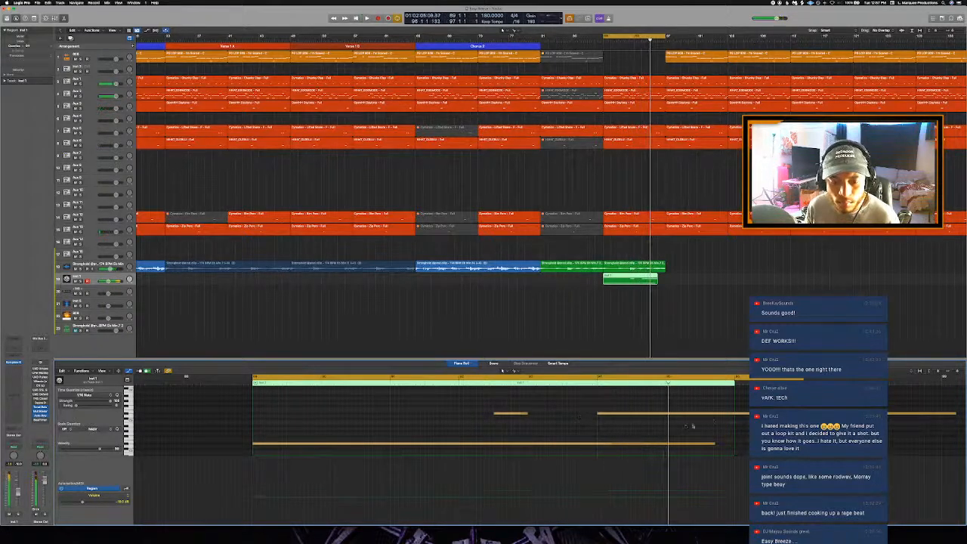
scroll(737, 417, right, 4)
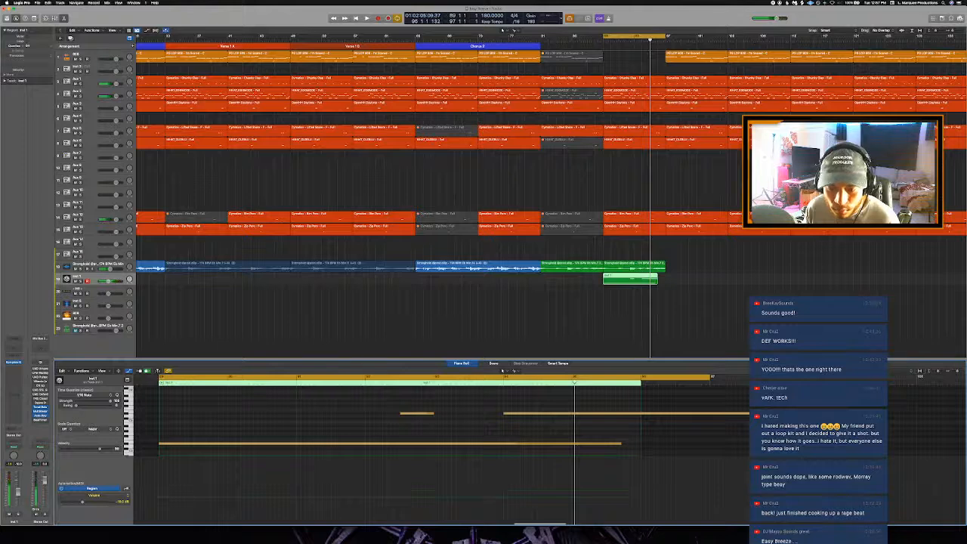
drag(747, 413, 537, 431)
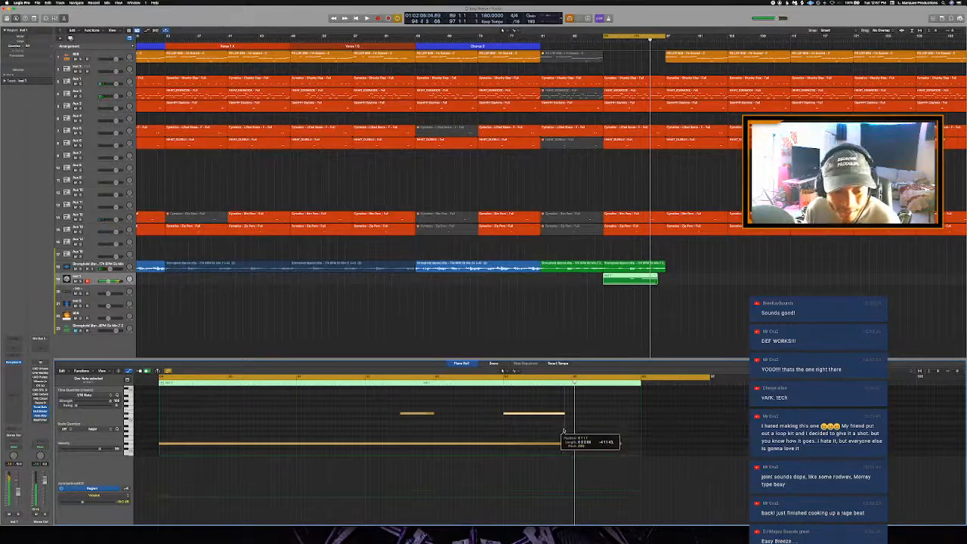
Step: Play from bar 94, split the long low note at bar 95 and close the Piano Roll
key(c)
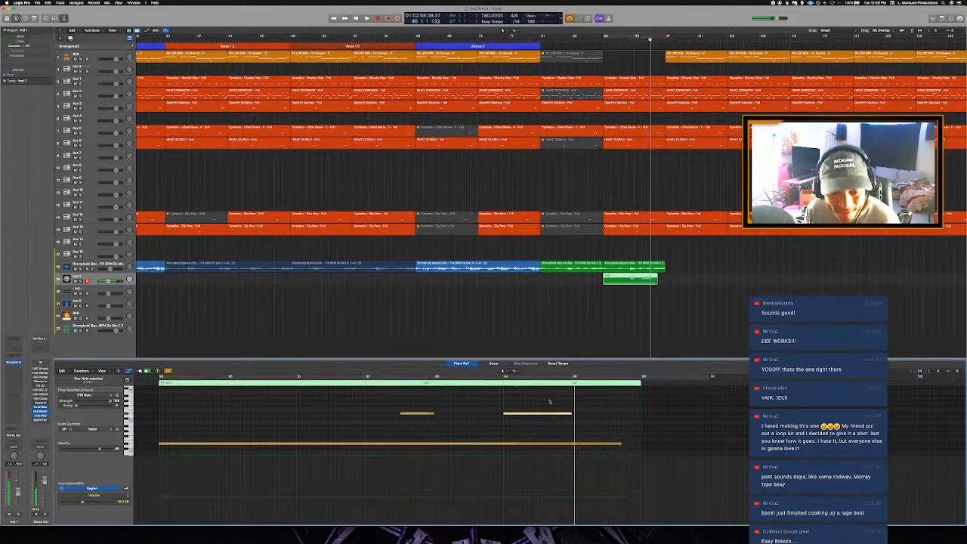
click(503, 384)
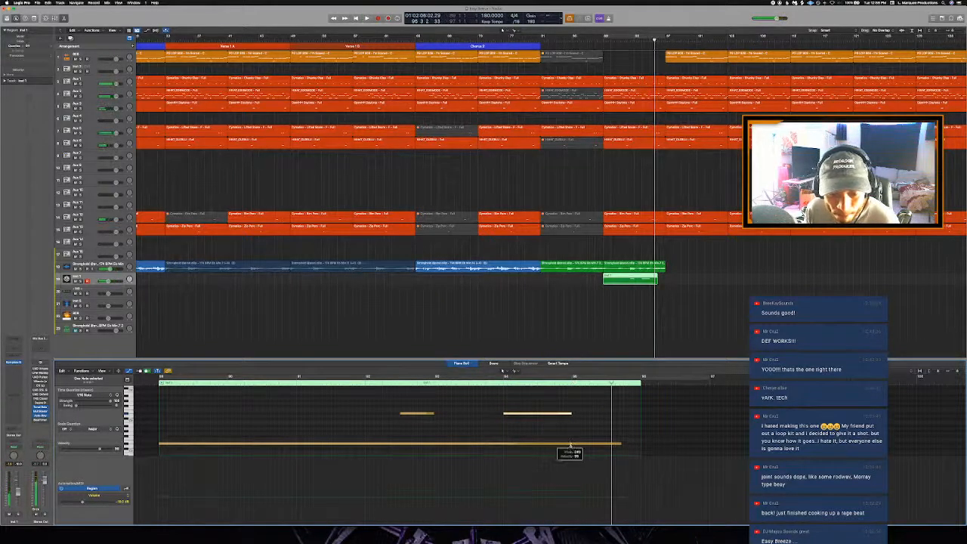
key(space)
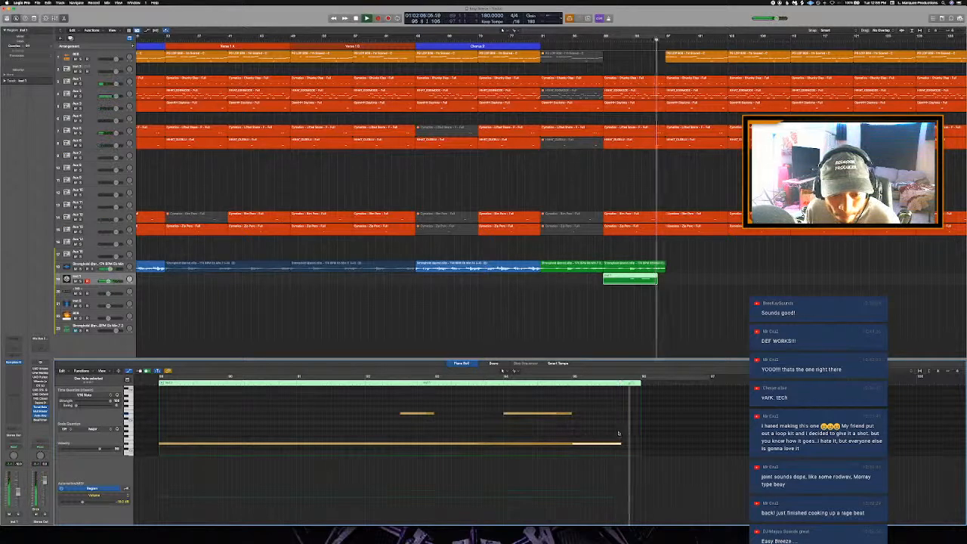
key(e)
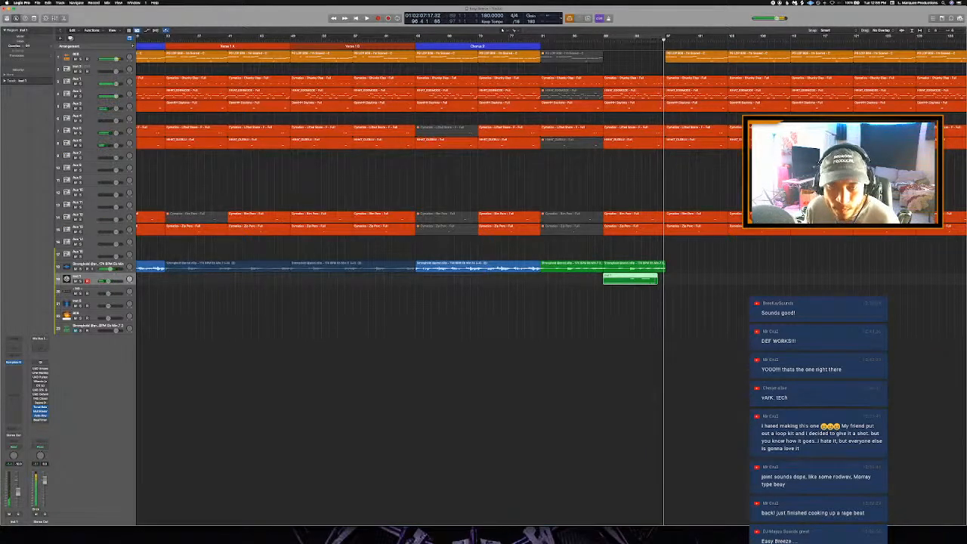
key(space)
Step: Open the hi-hat region at bar 89 in the Piano Roll and cycle bars 93 to 97
click(661, 96)
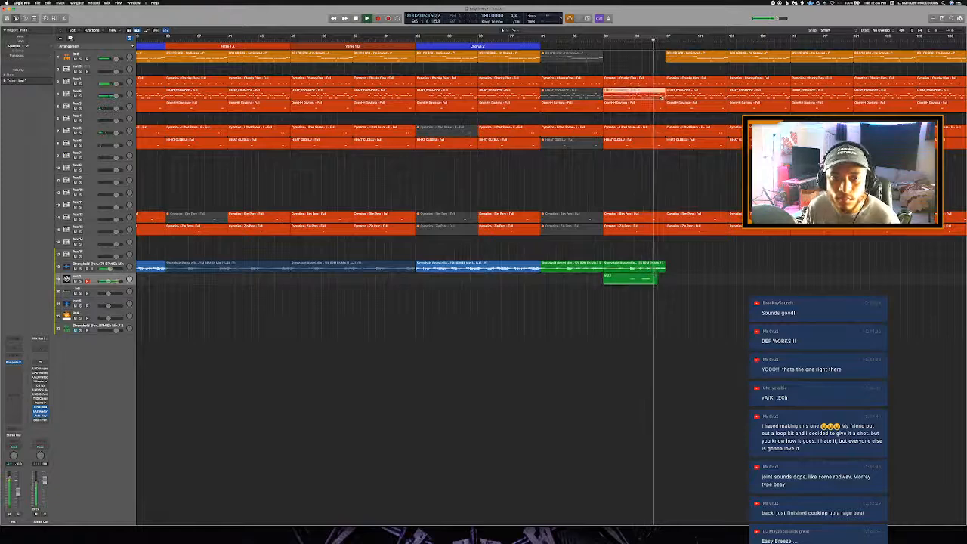
key(e)
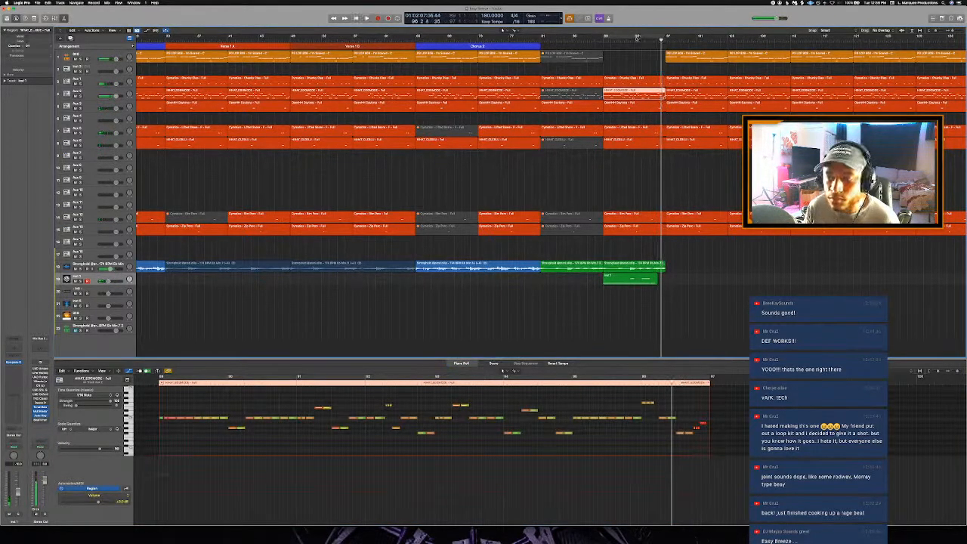
drag(636, 37, 665, 38)
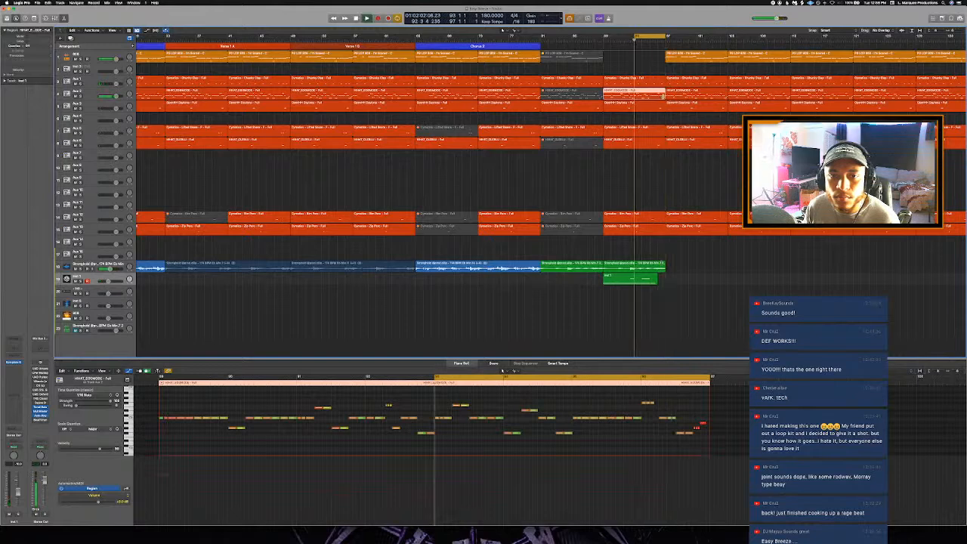
click(666, 118)
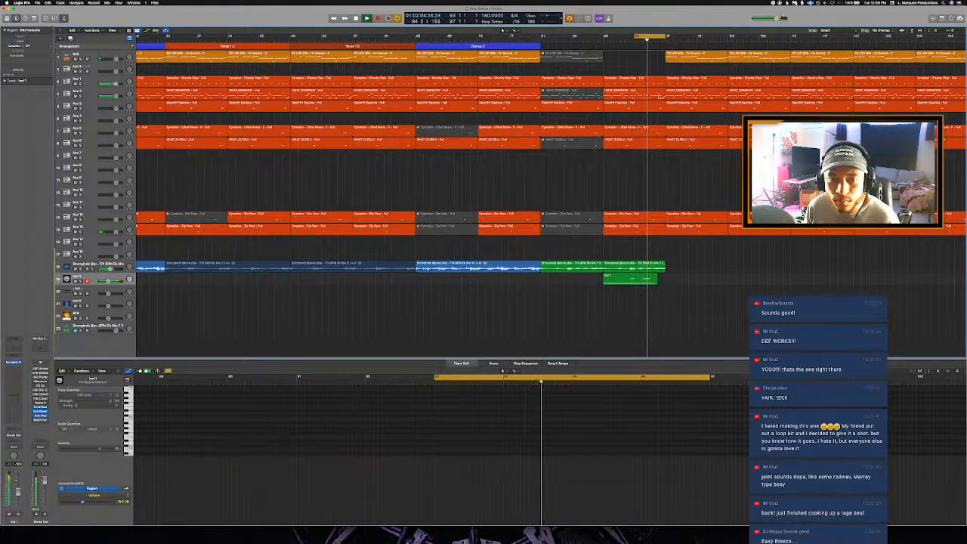
click(660, 96)
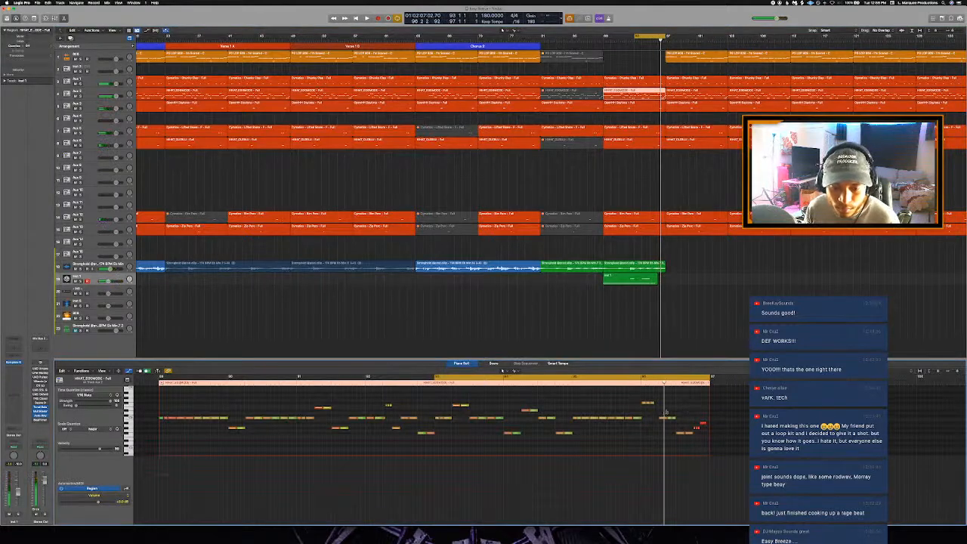
Step: Mute the hi-hat region's final notes in bar 96 and play the cycled section
drag(693, 433, 717, 443)
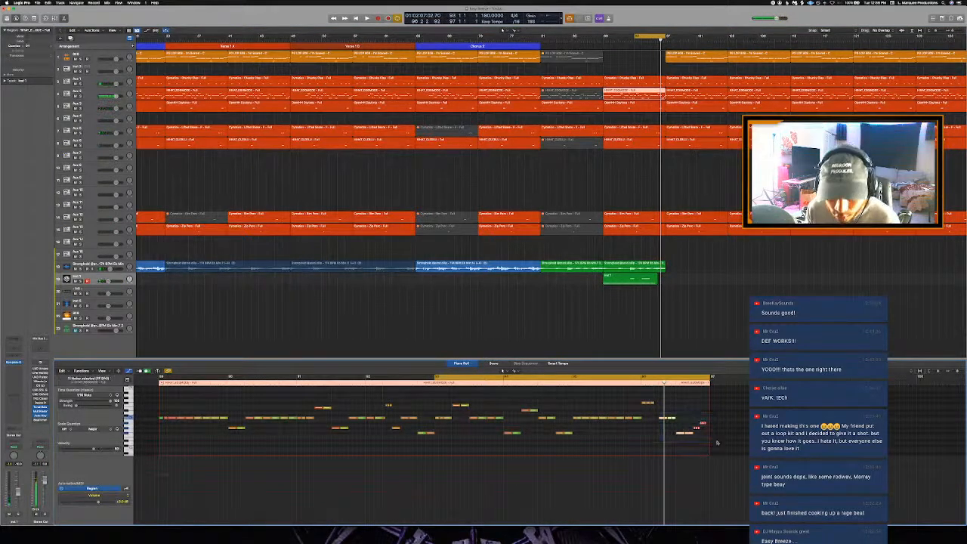
key(ctrl+m)
key(space)
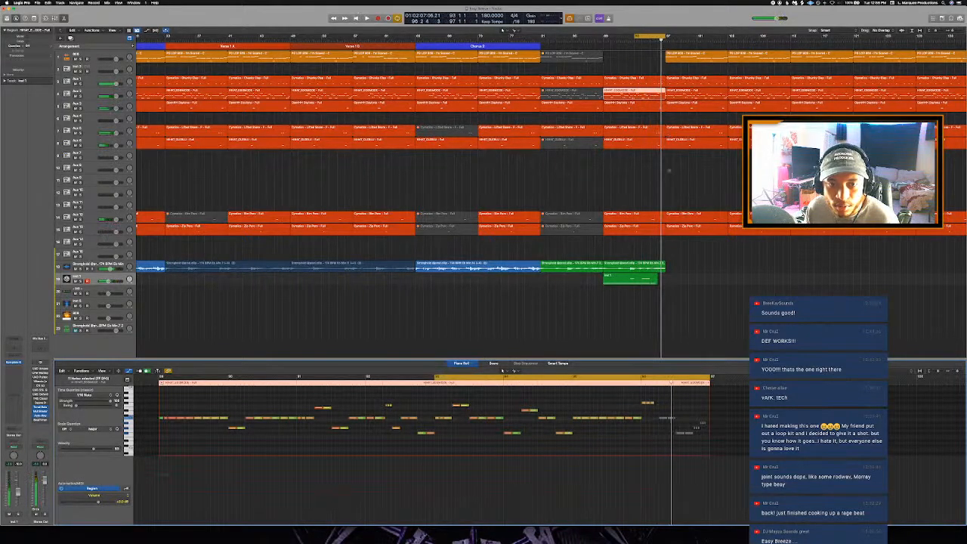
Step: Extend the Massive region that starts at bar 89 to bar 97 and close the Piano Roll
click(647, 281)
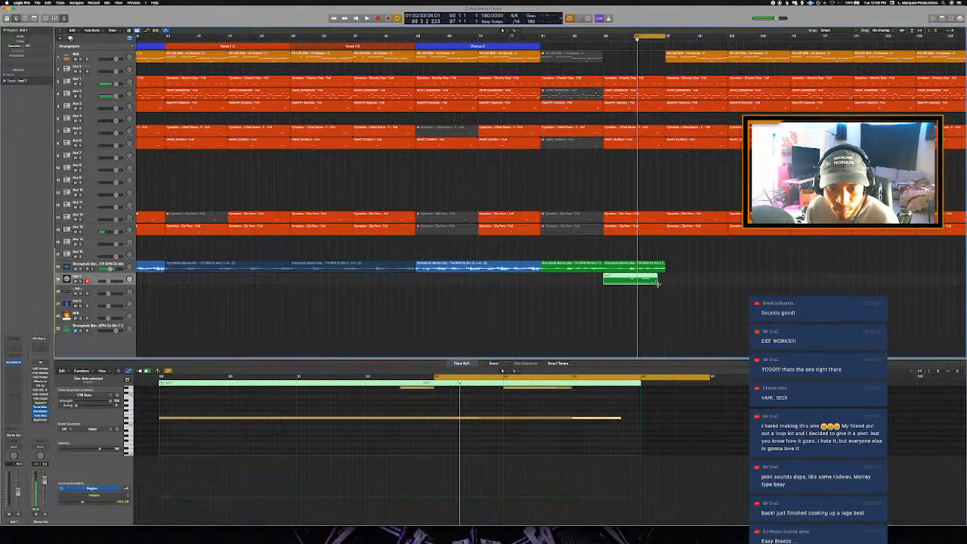
drag(657, 281, 662, 292)
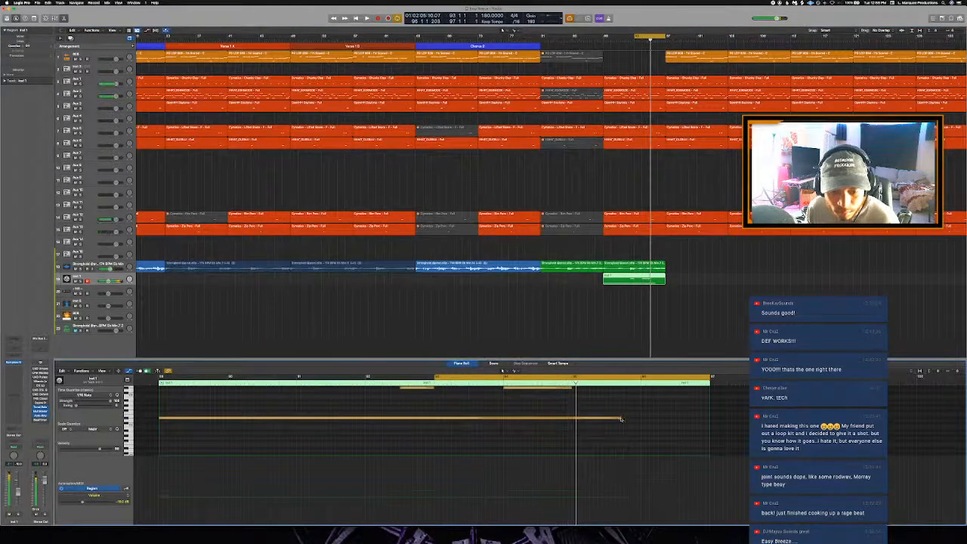
key(e)
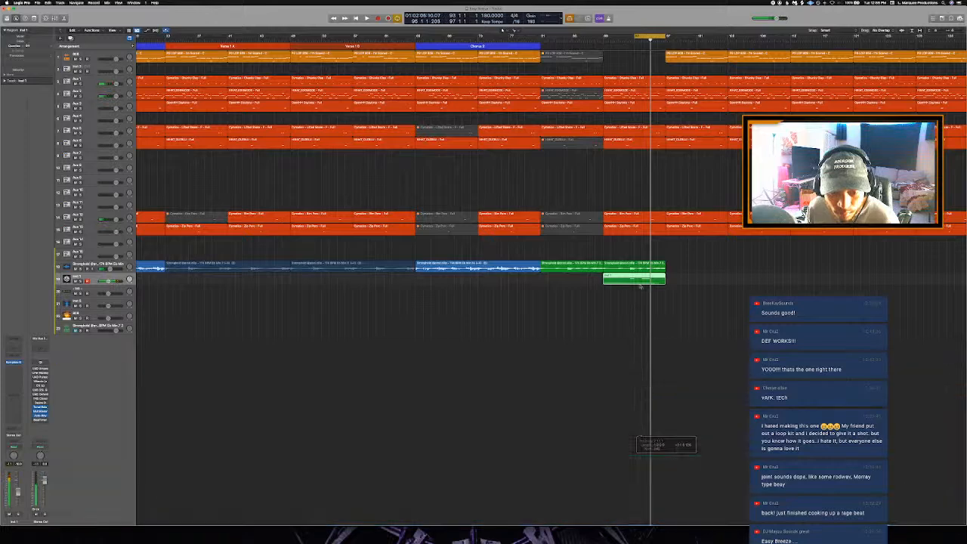
Step: Mute the last note of the Chunky Clap region in bar 96 and play the transition into bar 97
click(663, 129)
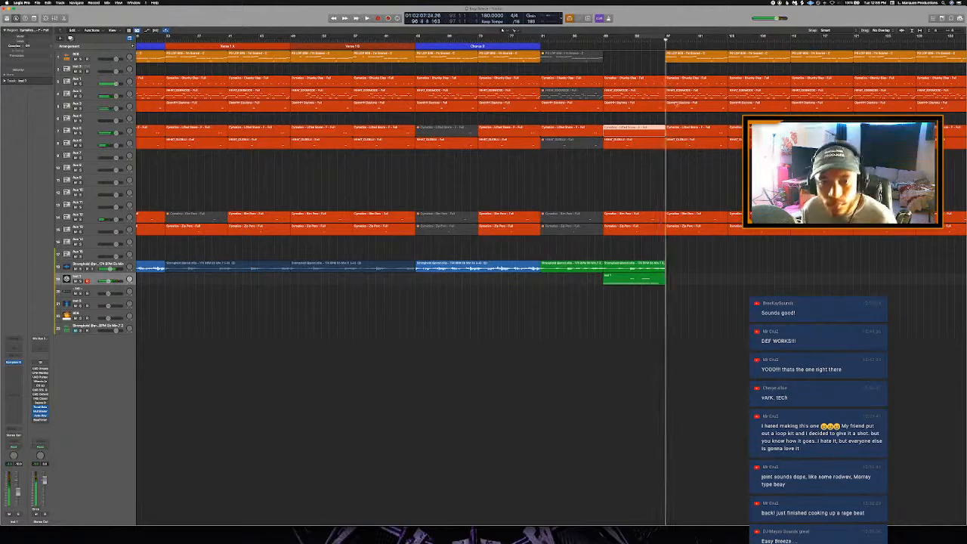
double_click(661, 80)
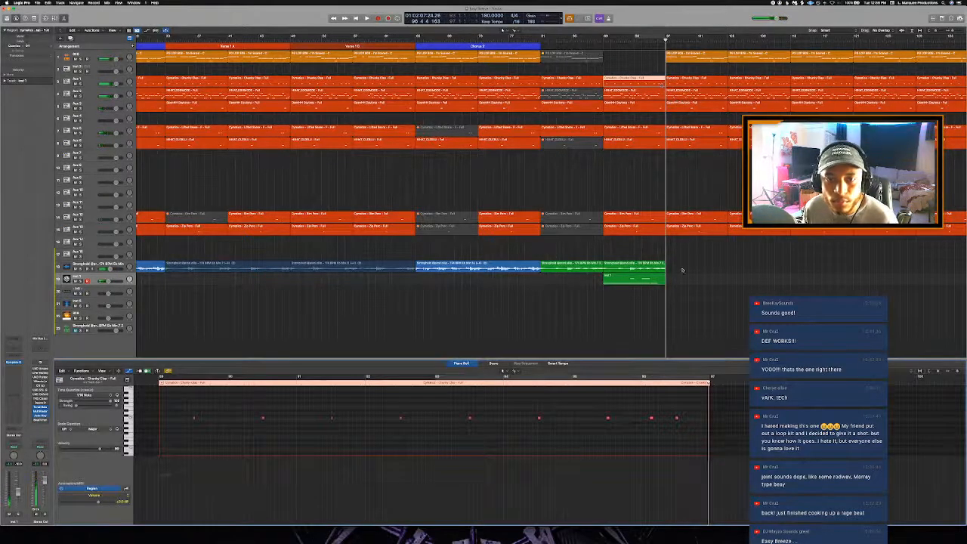
drag(677, 440, 677, 441)
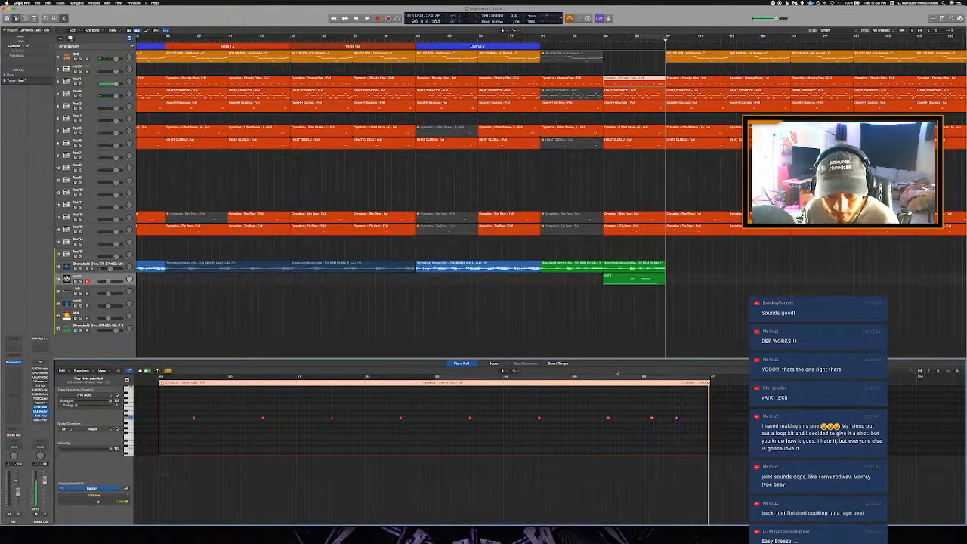
click(591, 381)
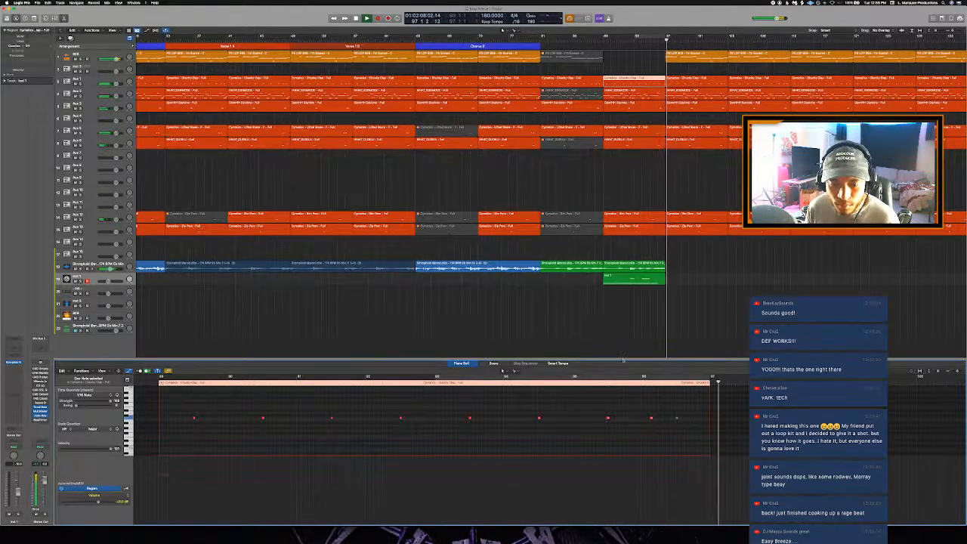
key(space)
key(p)
Step: Copy all drum, 808 and sample regions of the Verse 1 B and Chorus 2 sections
scroll(501, 245, left, 10)
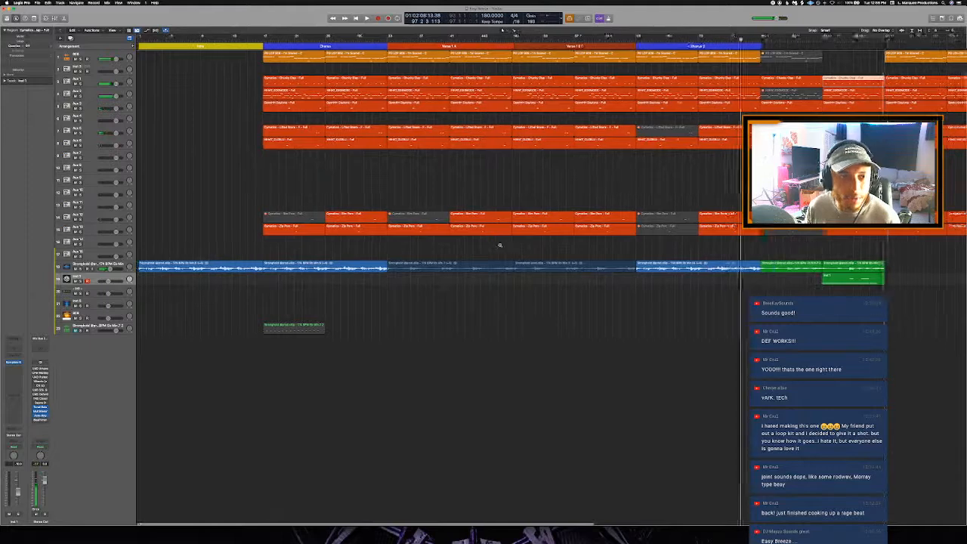
key(super+Left)
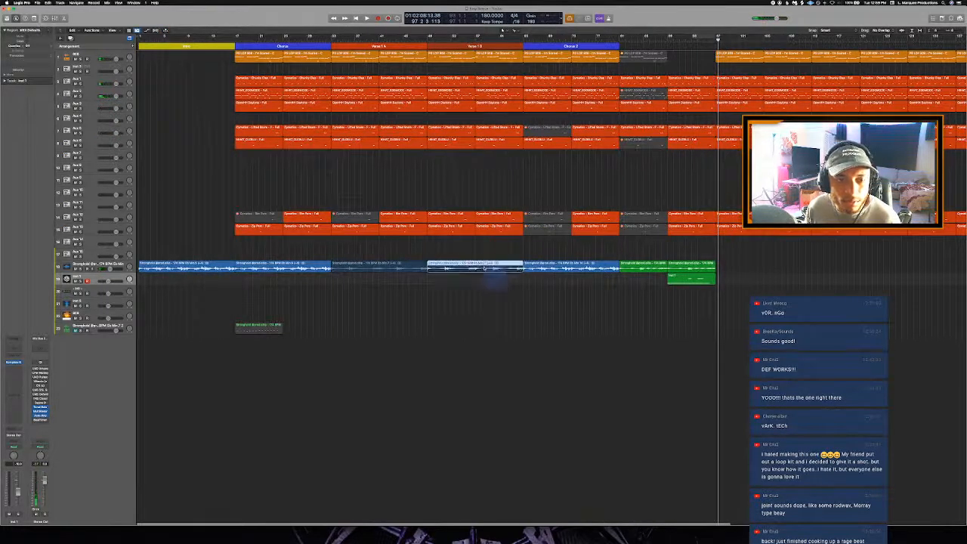
drag(484, 269, 463, 77)
drag(609, 298, 453, 30)
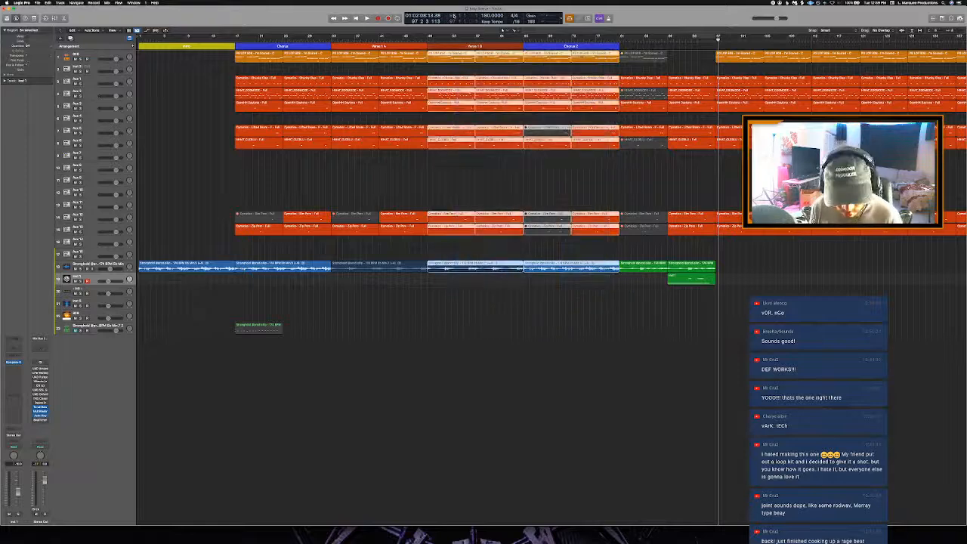
Step: Replace the regions in bars 97 to 113 with the copied Verse 1 B and Chorus 2 regions, pasted at bar 97
scroll(650, 136, right, 3)
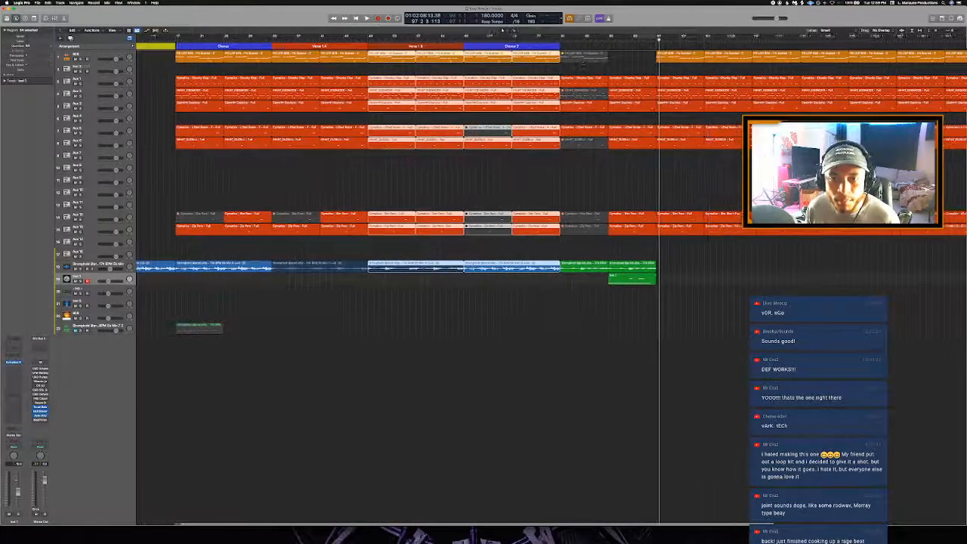
drag(724, 263, 655, 47)
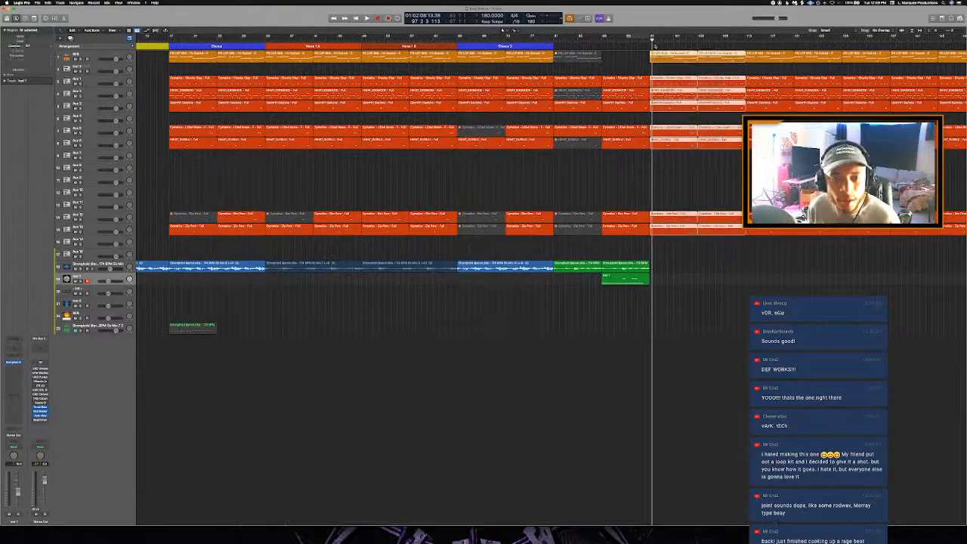
key(Delete)
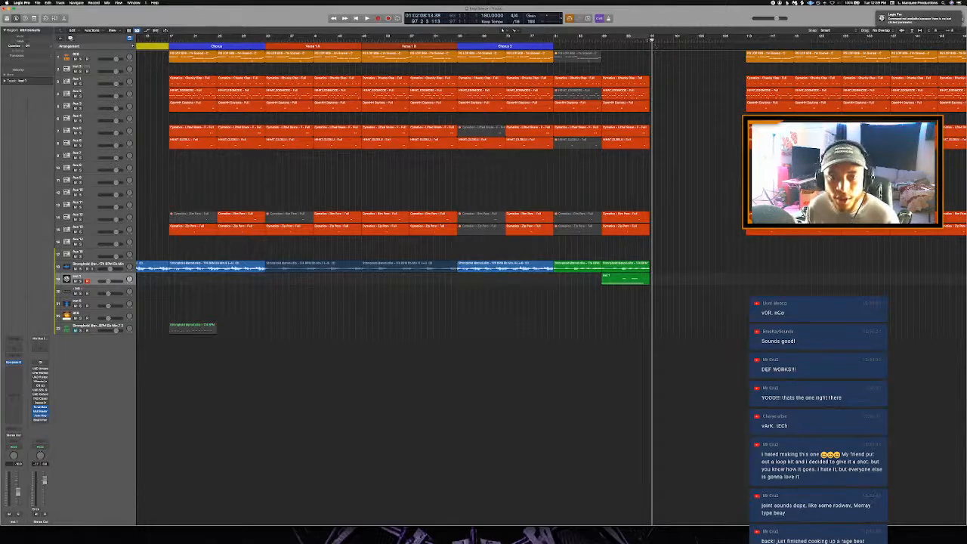
click(650, 37)
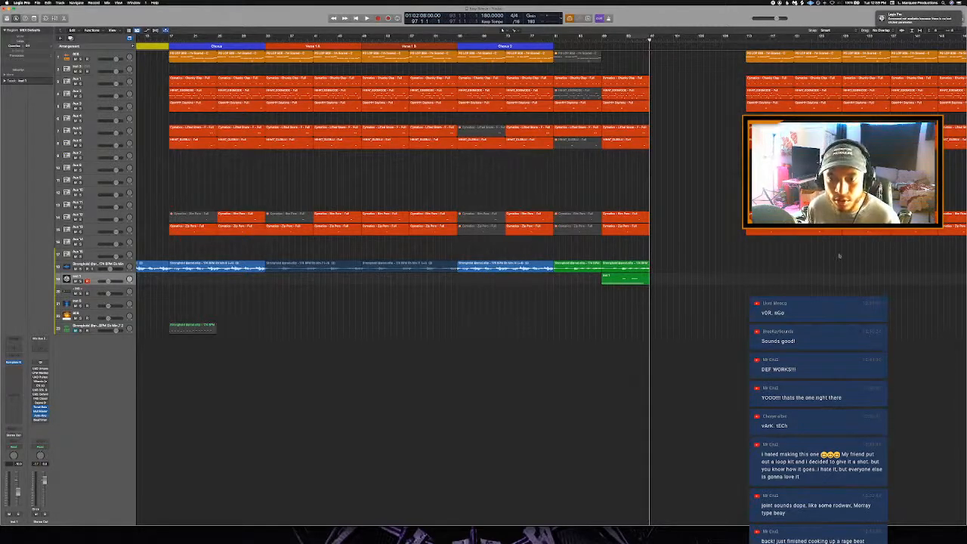
key(super+v)
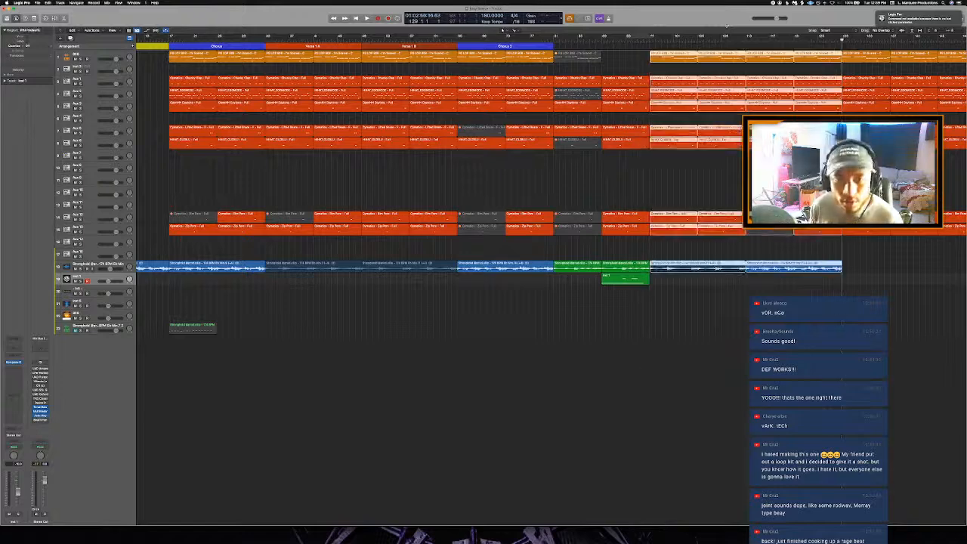
Step: Replace the 808 and hi-hat regions at bar 97 with copies of the first 808 and hi-hat regions of Verse 1 A
double_click(642, 40)
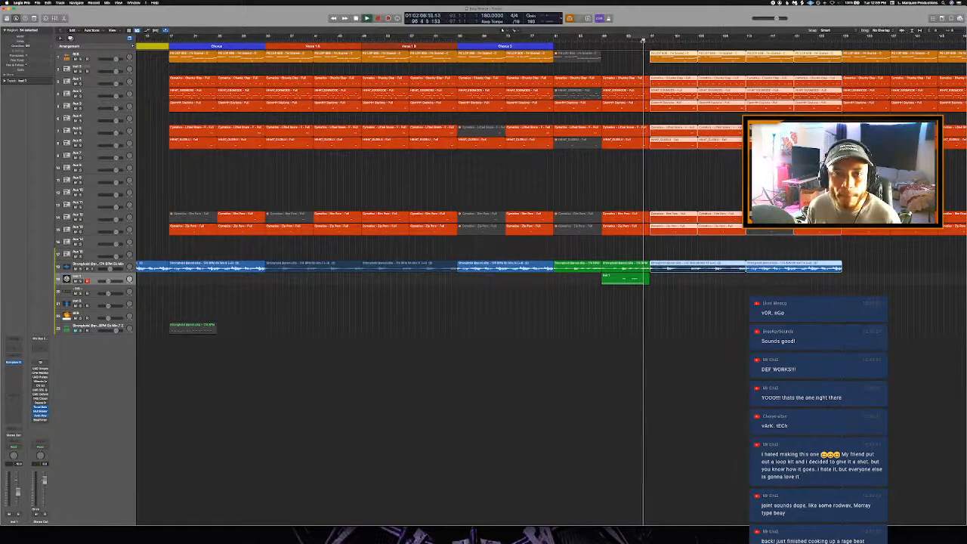
scroll(621, 59, right, 3)
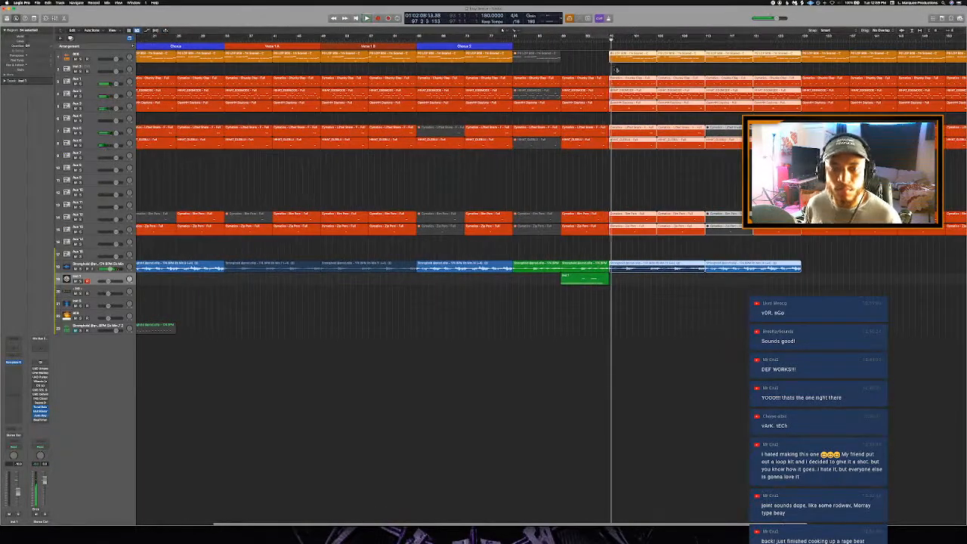
click(624, 56)
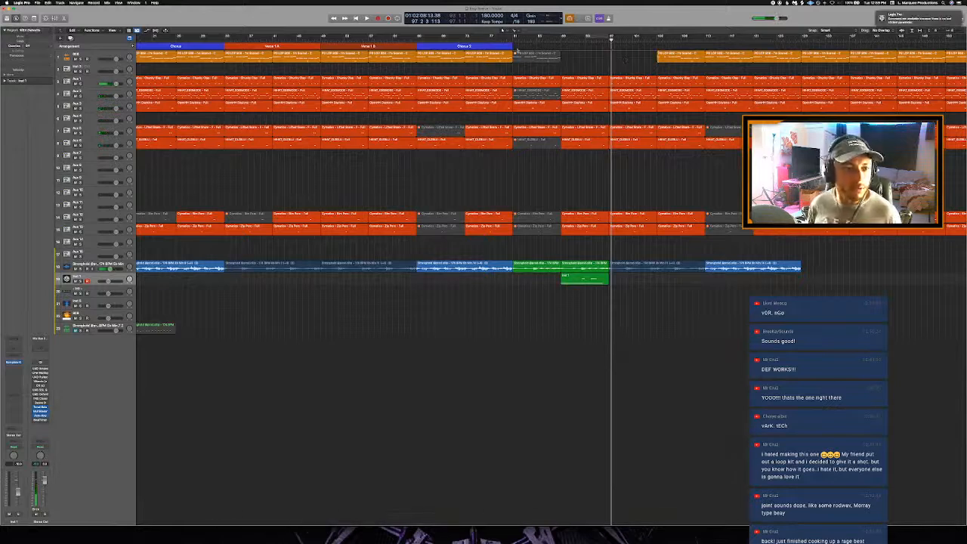
drag(235, 61, 621, 60)
click(602, 41)
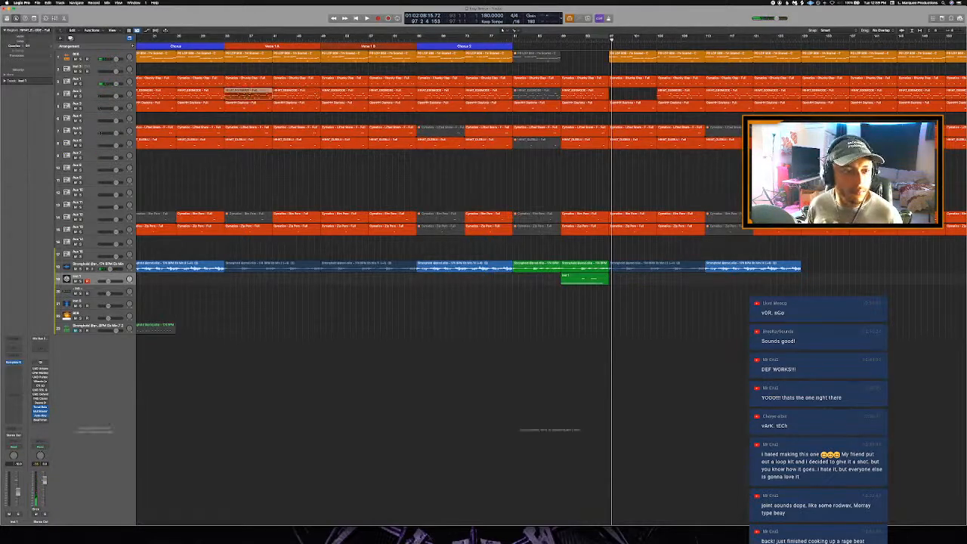
drag(248, 94, 631, 94)
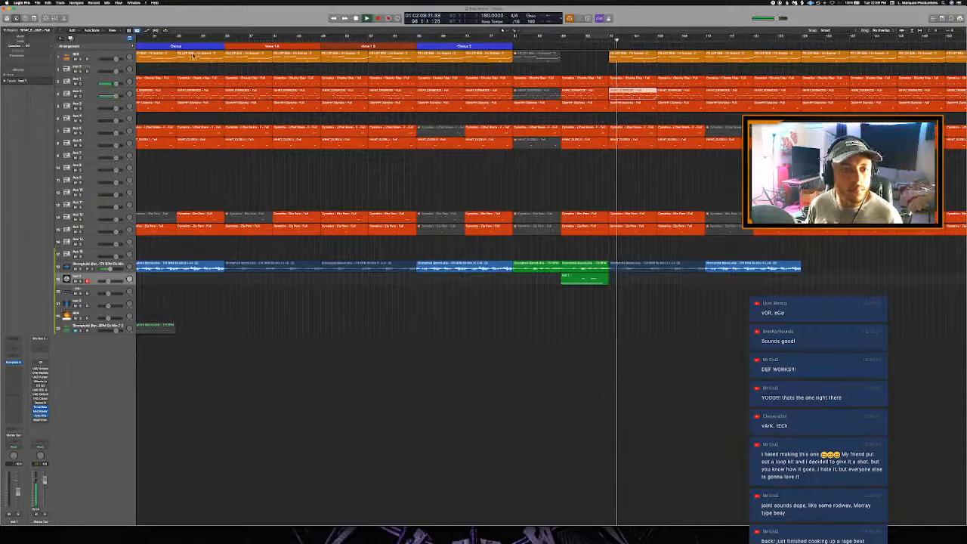
Step: Add an arrangement marker after Chorus 2, set its type to Verse and extend it to bar 113
click(133, 46)
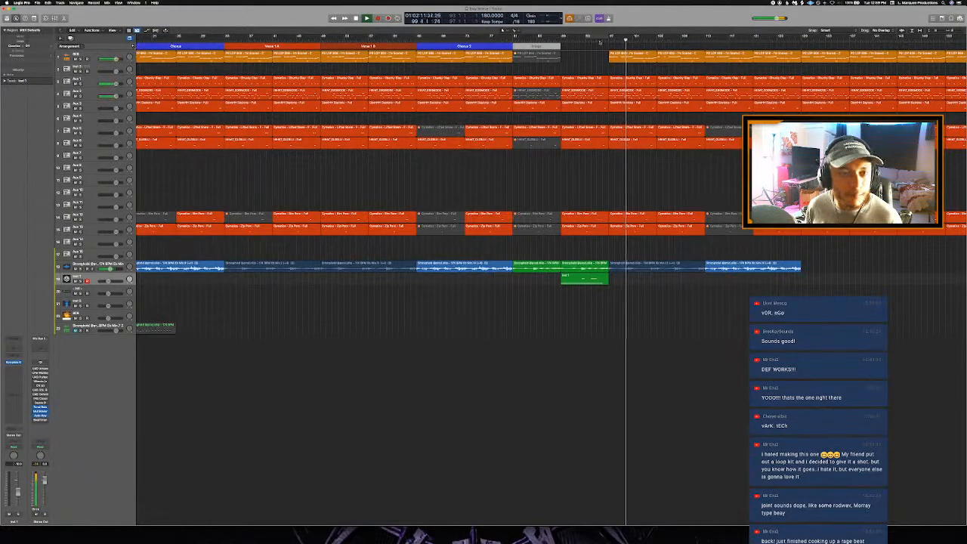
click(537, 46)
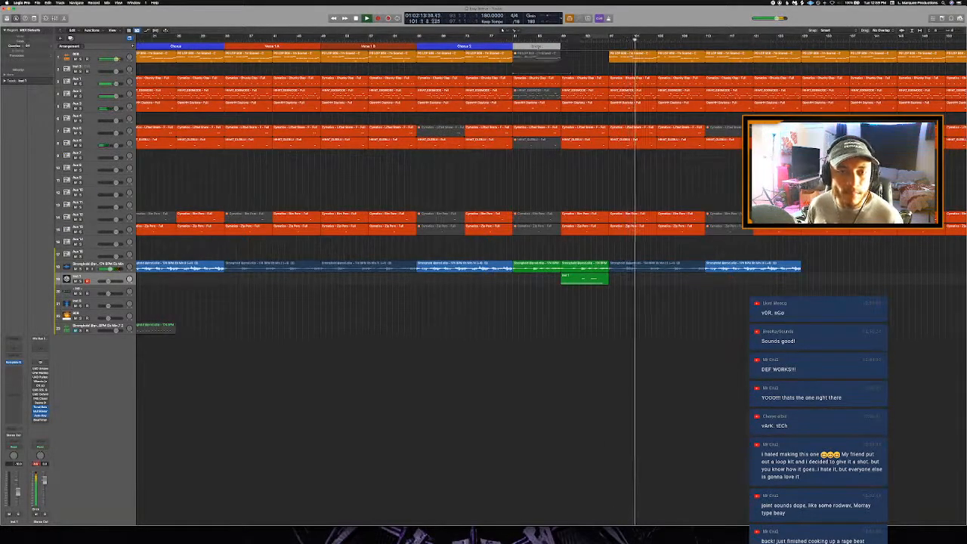
click(539, 46)
click(546, 53)
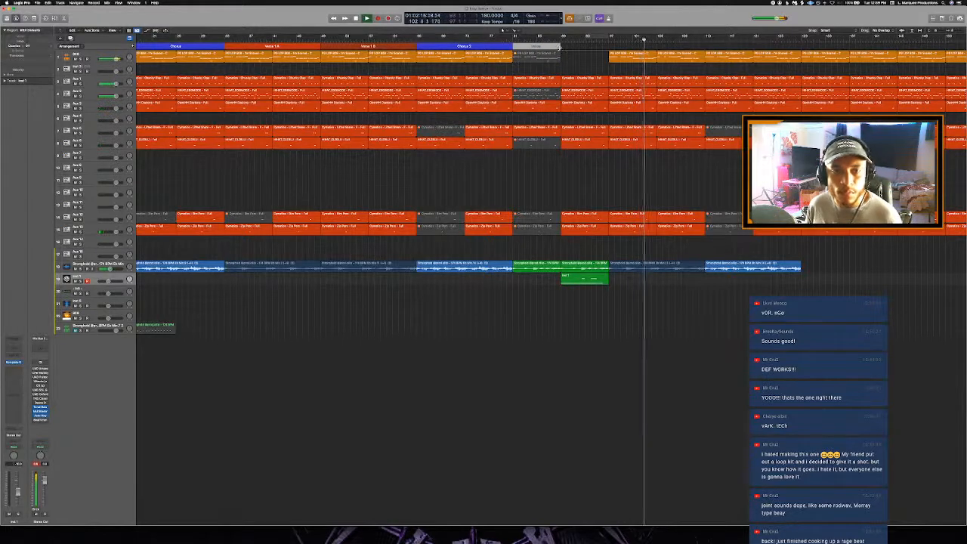
mouse_move(560, 47)
mouse_down()
mouse_move(613, 63)
mouse_move(734, 69)
mouse_move(706, 80)
mouse_up()
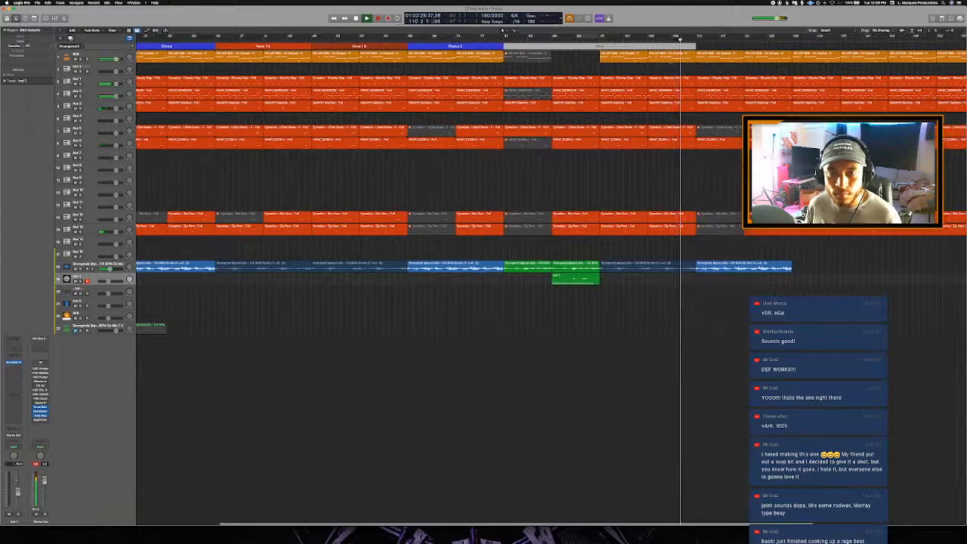
Step: Divide the new Verse marker into two markers that meet at bar 97
super+click(611, 47)
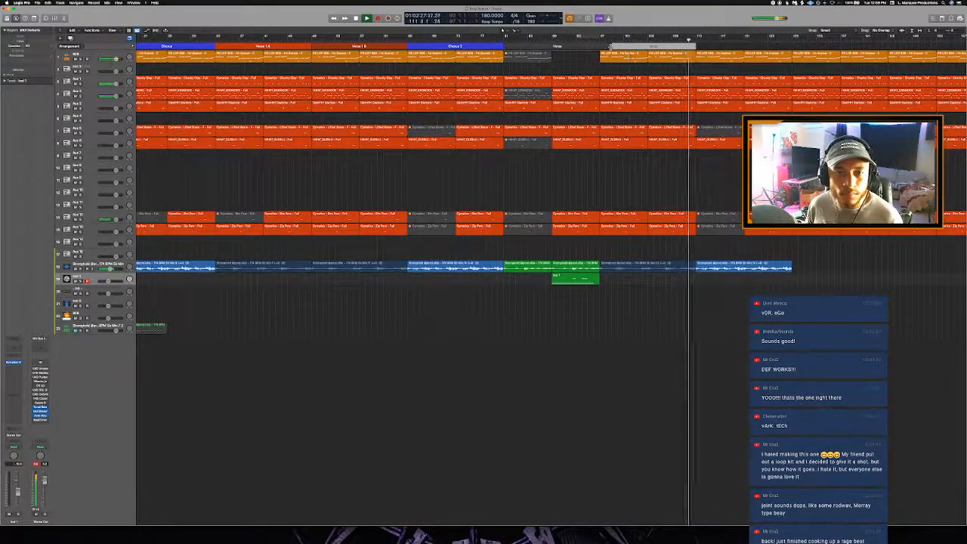
drag(611, 46, 601, 49)
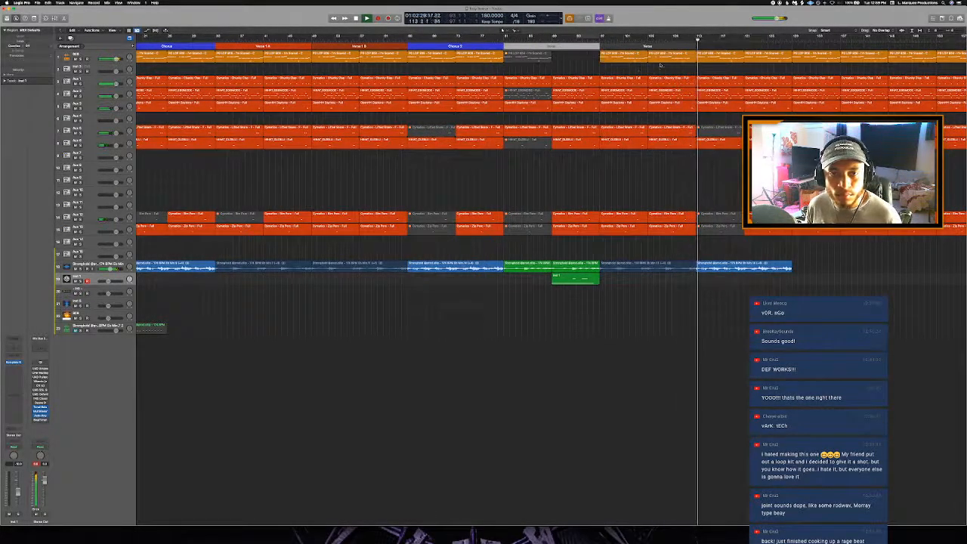
scroll(588, 74, right, 1)
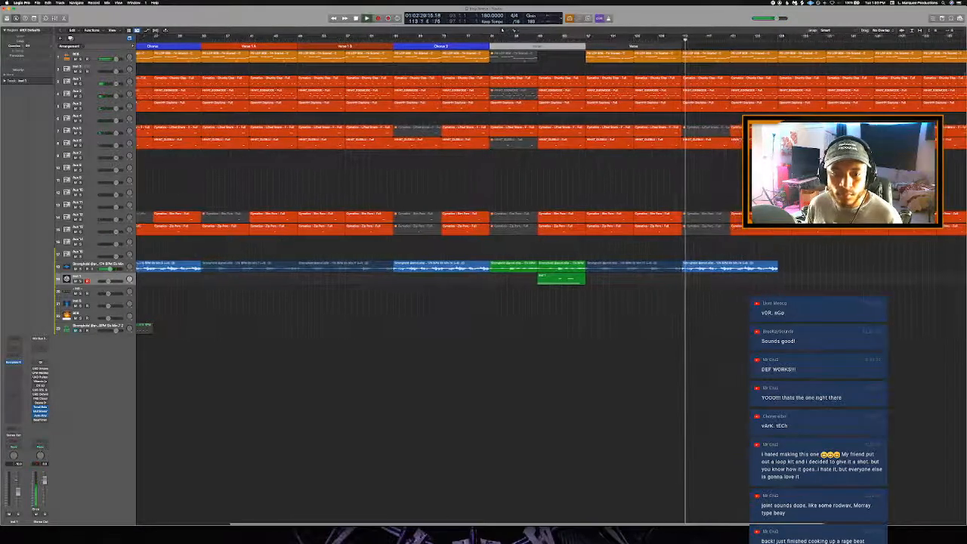
key(space)
Step: Rename the Verse marker that starts at bar 81 as "Verse 2 A"
scroll(588, 73, down, 3)
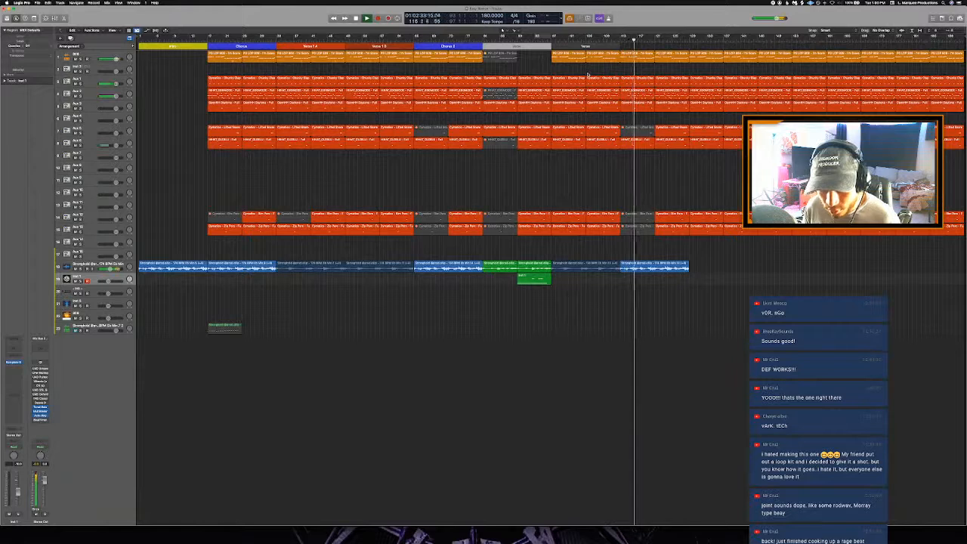
click(519, 49)
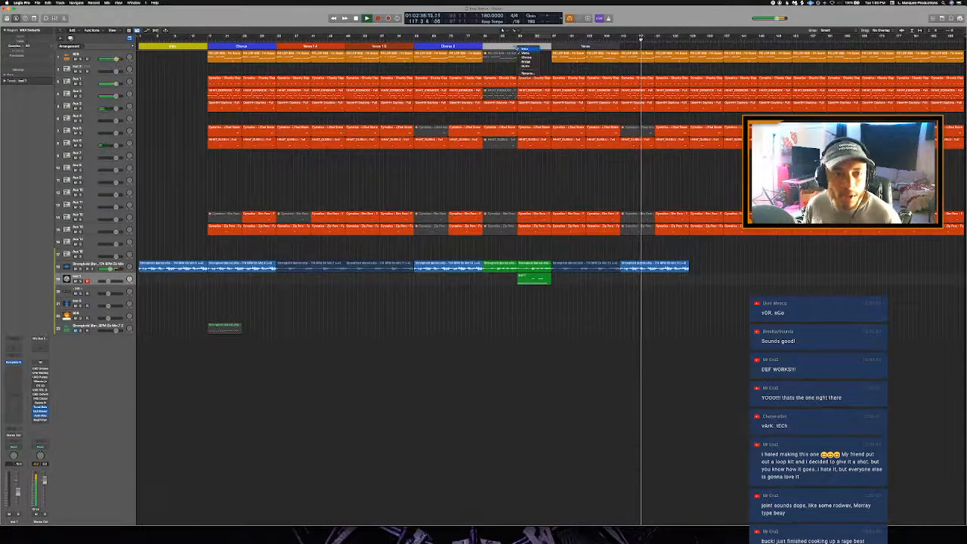
click(527, 72)
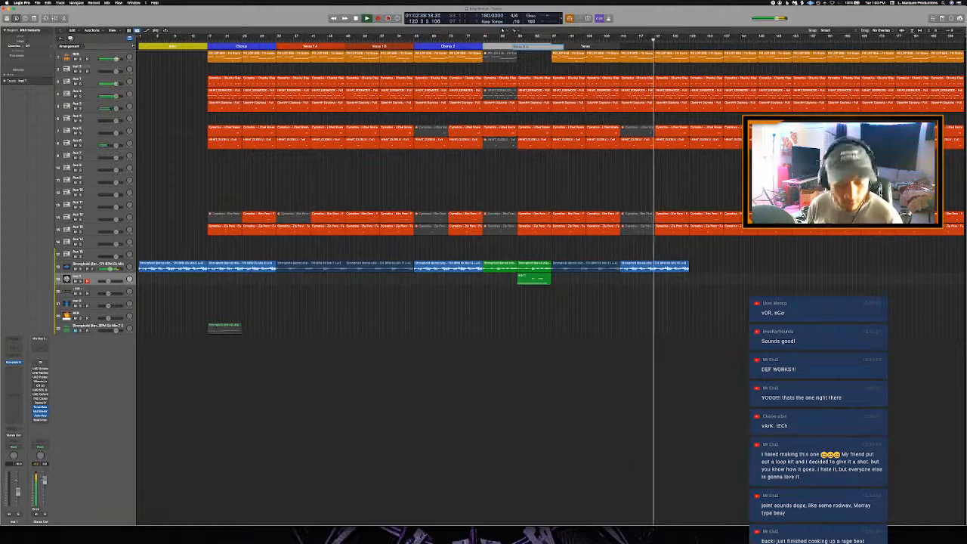
key(Return)
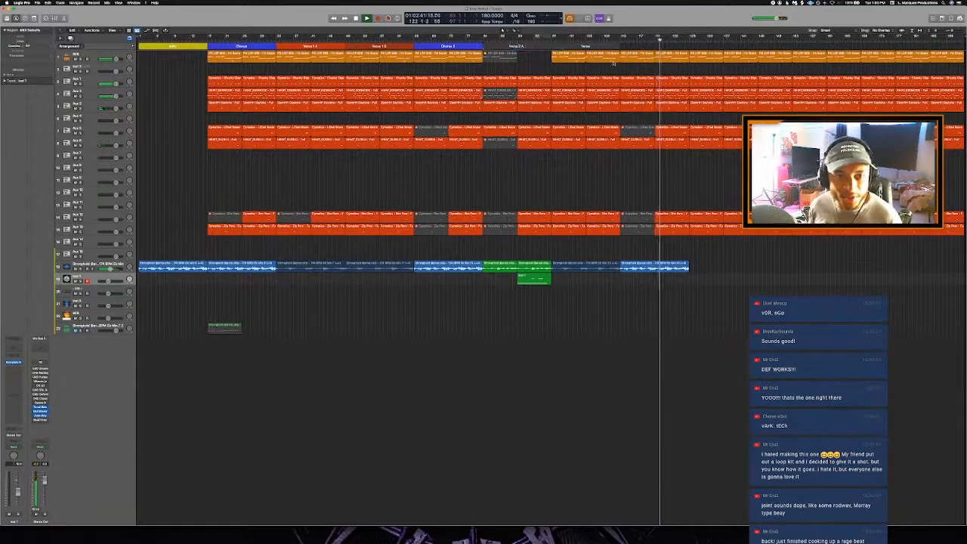
Step: Rename the Verse marker that starts at bar 97 as "Verse 2 B"
click(587, 47)
click(587, 47)
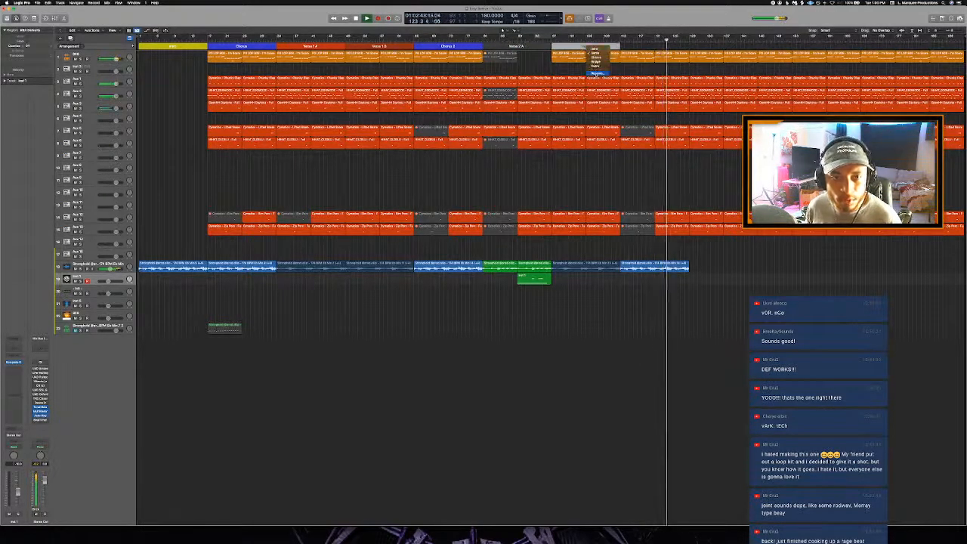
click(597, 74)
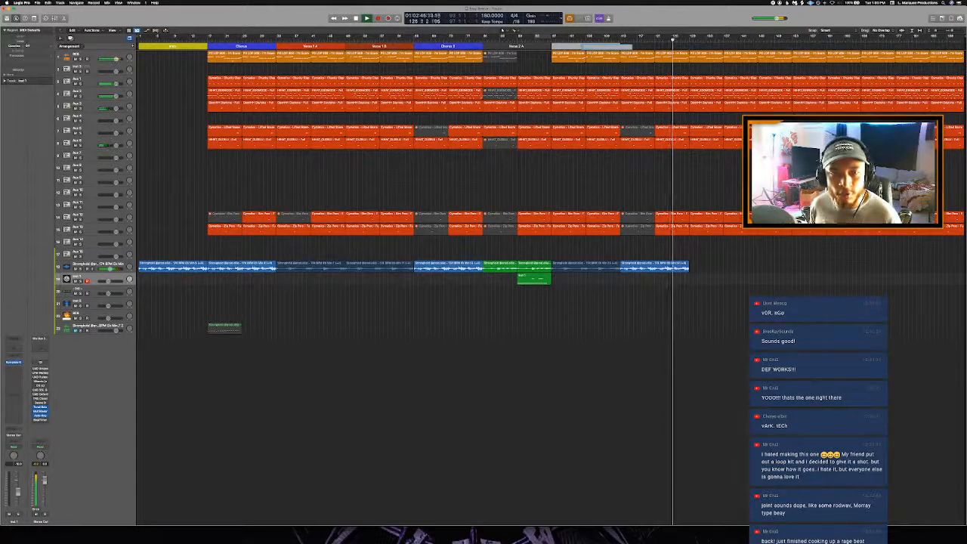
text(Verse 2 B)
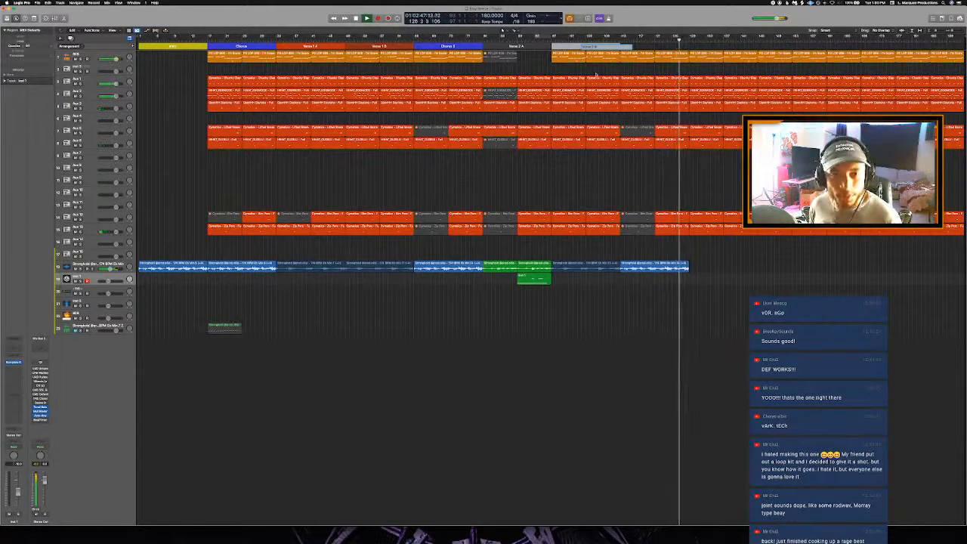
key(Return)
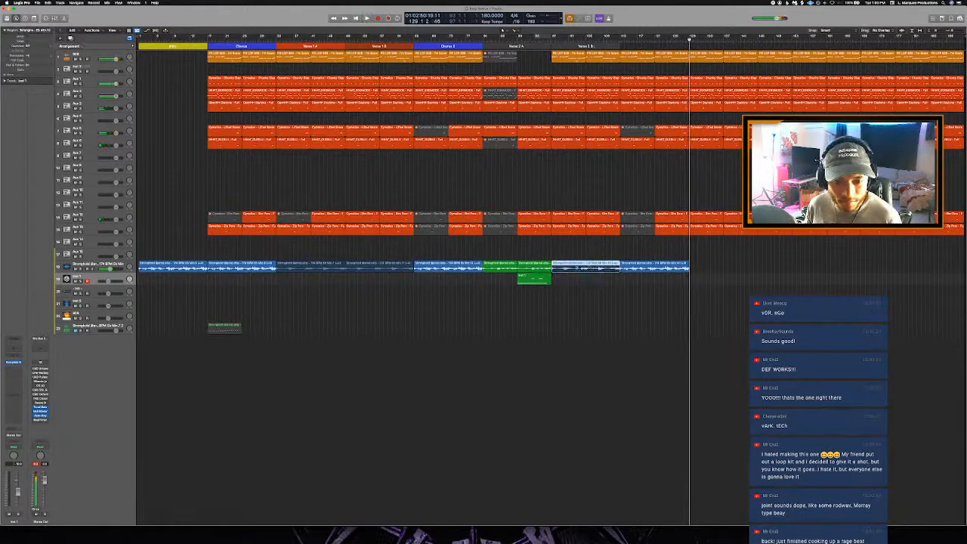
Step: Copy the sample audio region that starts at bar 97 to bar 129
drag(578, 269, 714, 274)
scroll(734, 247, up, 5)
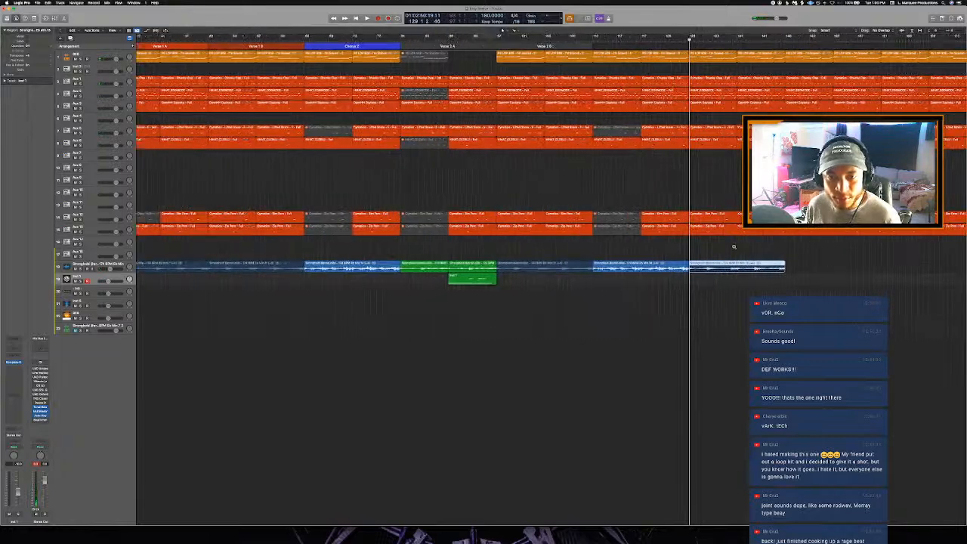
Step: Mute the drum and percussion regions that start at bar 129, leaving the 808 region active
scroll(733, 247, up, 1)
scroll(725, 247, right, 1)
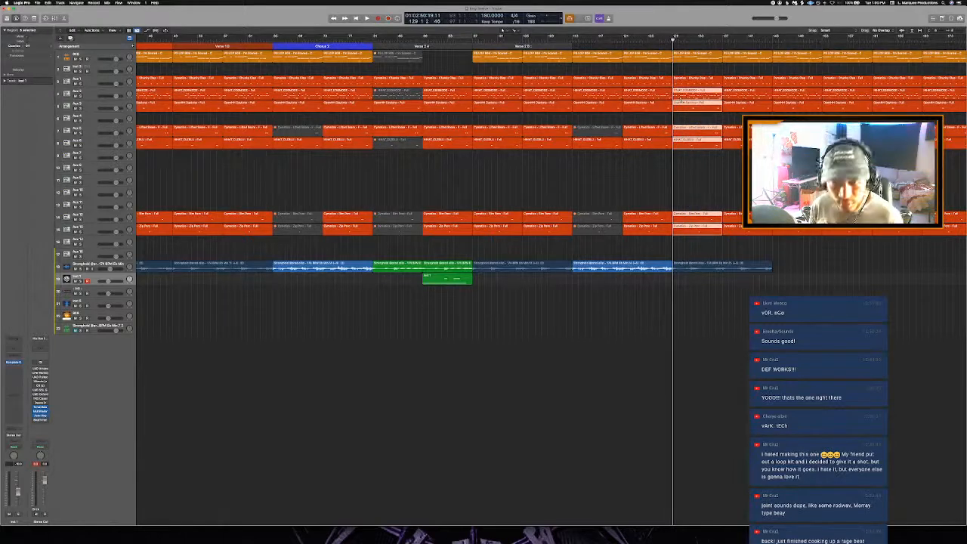
key(ctrl+m)
click(692, 79)
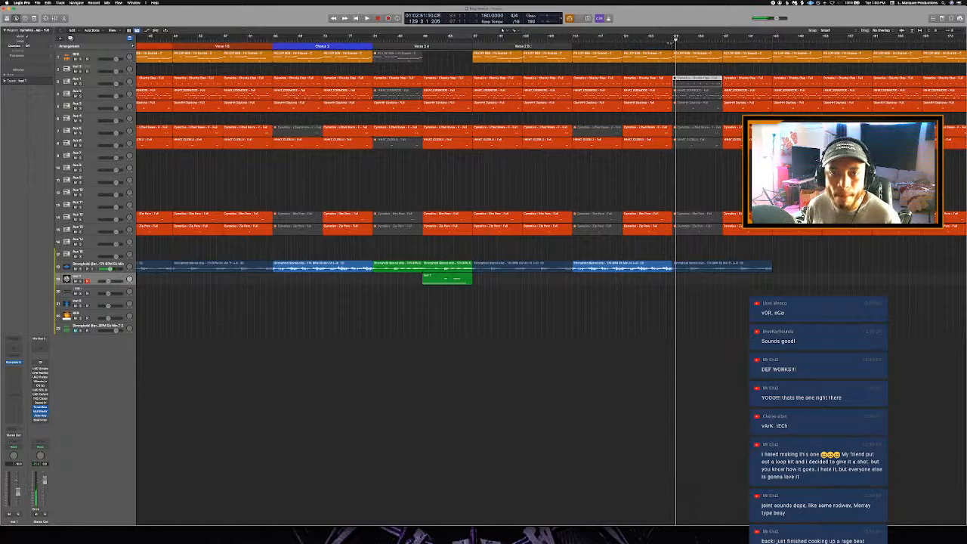
Step: Delete the notes inside the 808 region that starts at bar 129
click(661, 41)
double_click(681, 65)
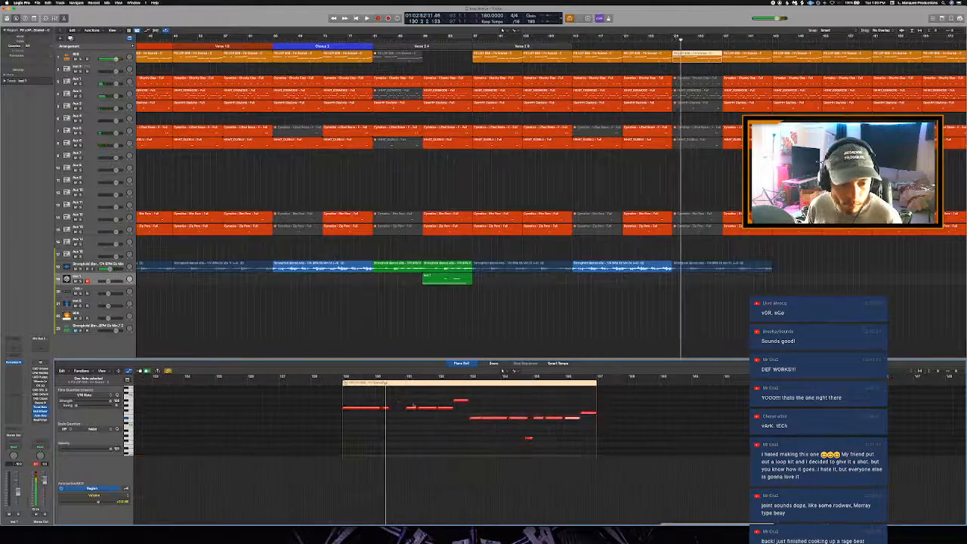
drag(385, 395, 650, 468)
key(Delete)
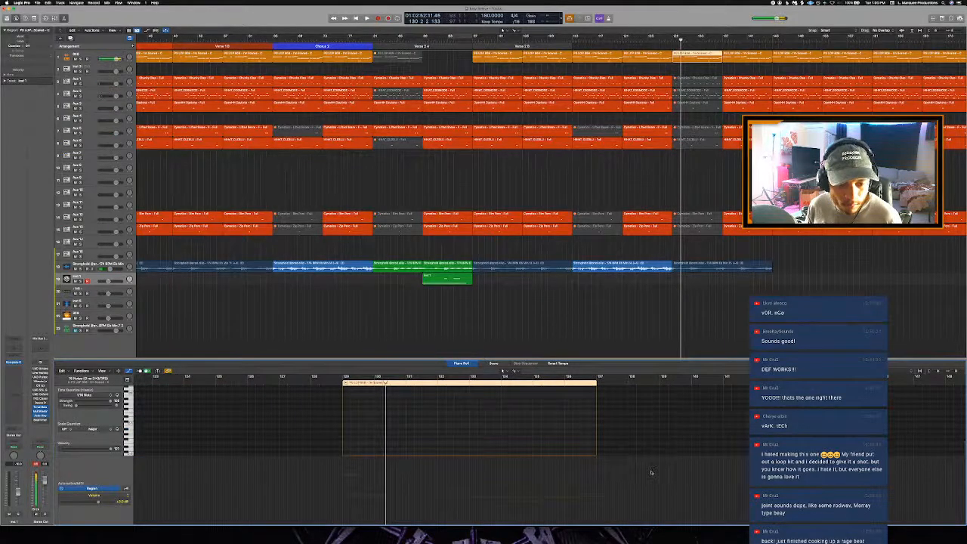
key(e)
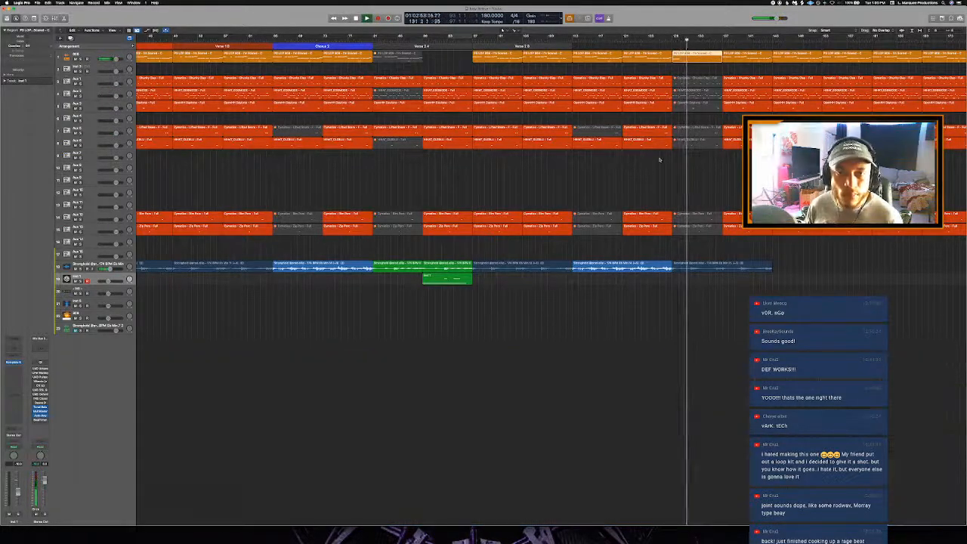
Step: Extend the copied sample region at bar 129 so that it ends at bar 147
scroll(685, 136, right, 2)
scroll(685, 136, left, 2)
key(super+Left)
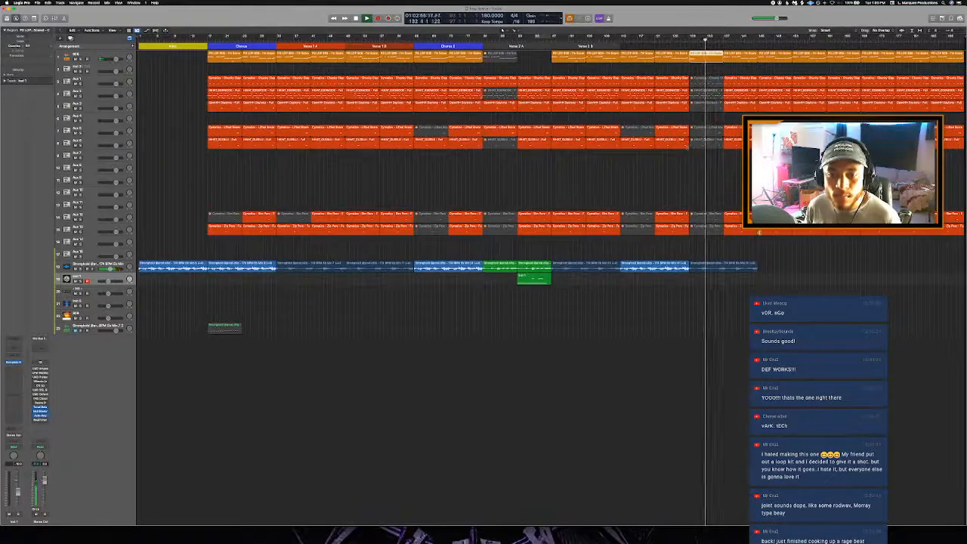
drag(792, 271, 843, 279)
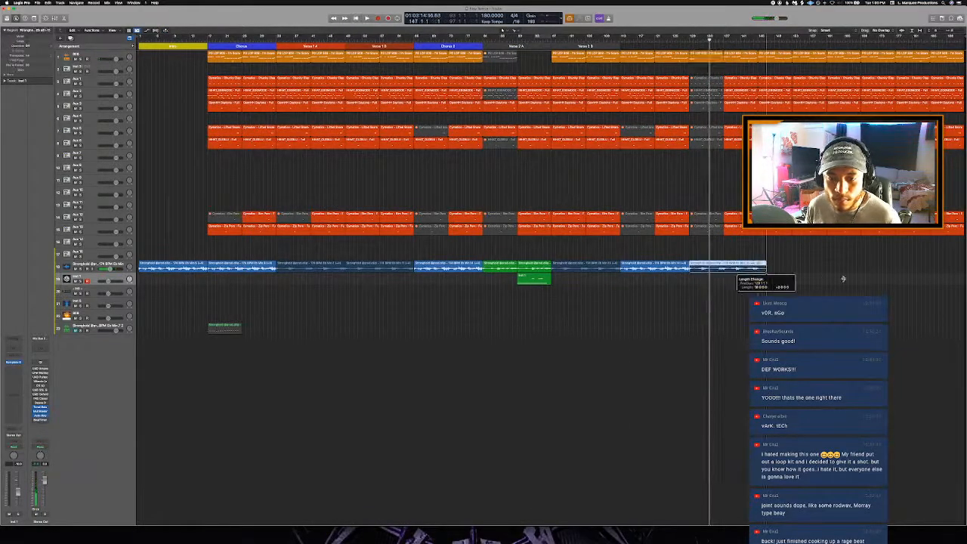
Step: Delete all drum and 808 regions from bar 137 onward, and resume playback
drag(954, 259, 751, 2)
key(Delete)
key(space)
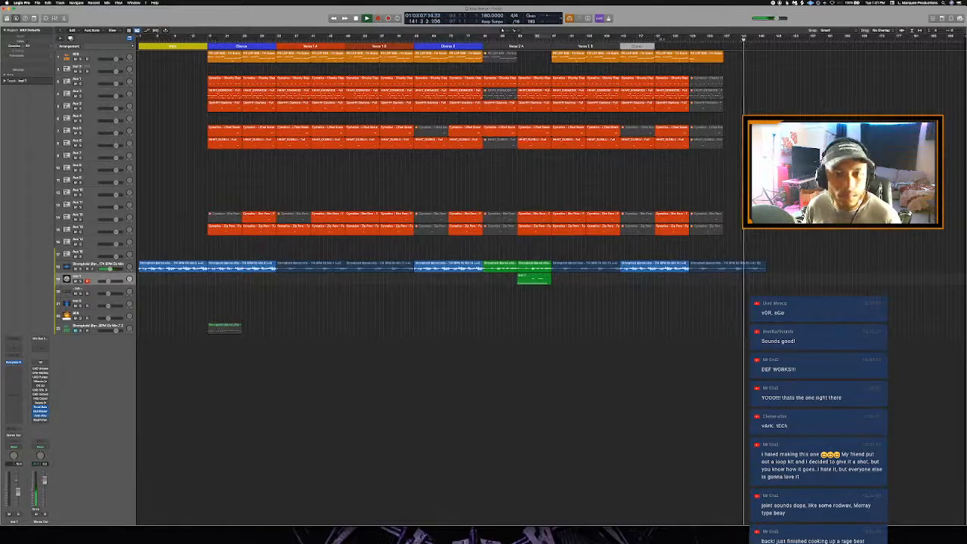
Step: Extend the Chorus marker at bar 113 to bar 129 and add an Outro marker from there to bar 147
drag(653, 47, 689, 47)
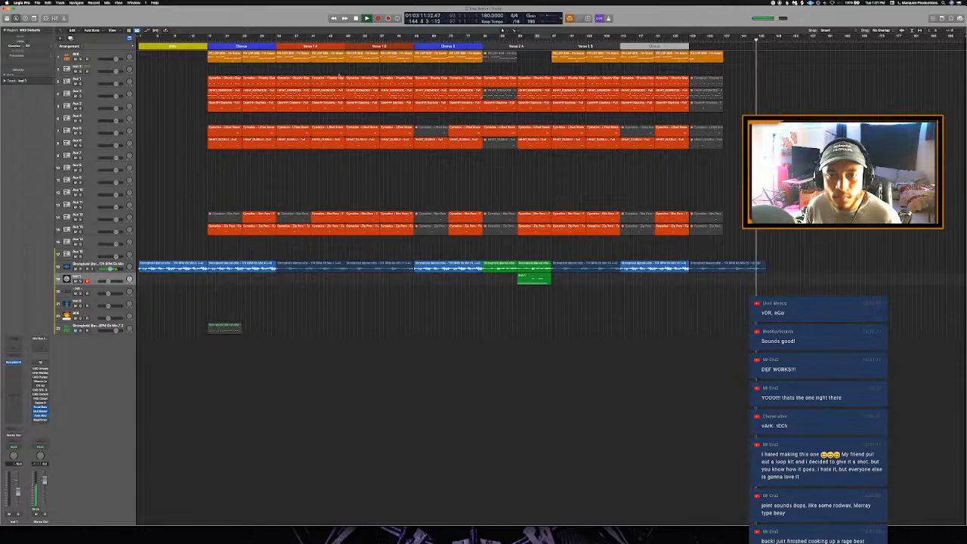
click(134, 47)
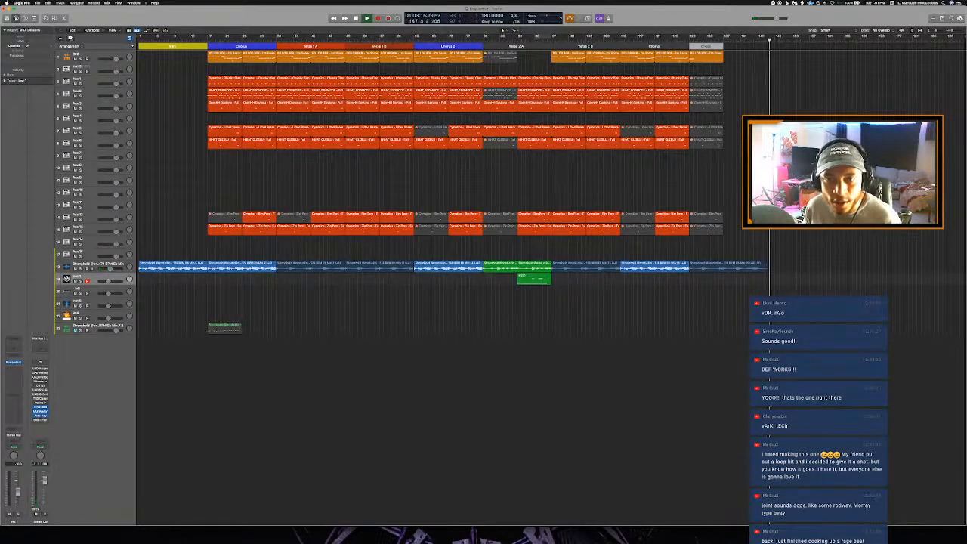
click(706, 47)
click(722, 66)
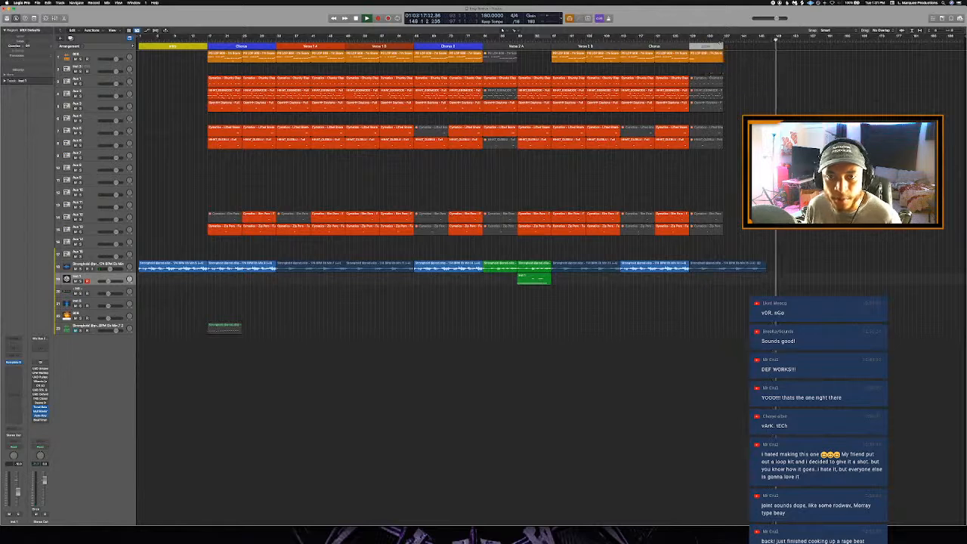
drag(723, 47, 767, 74)
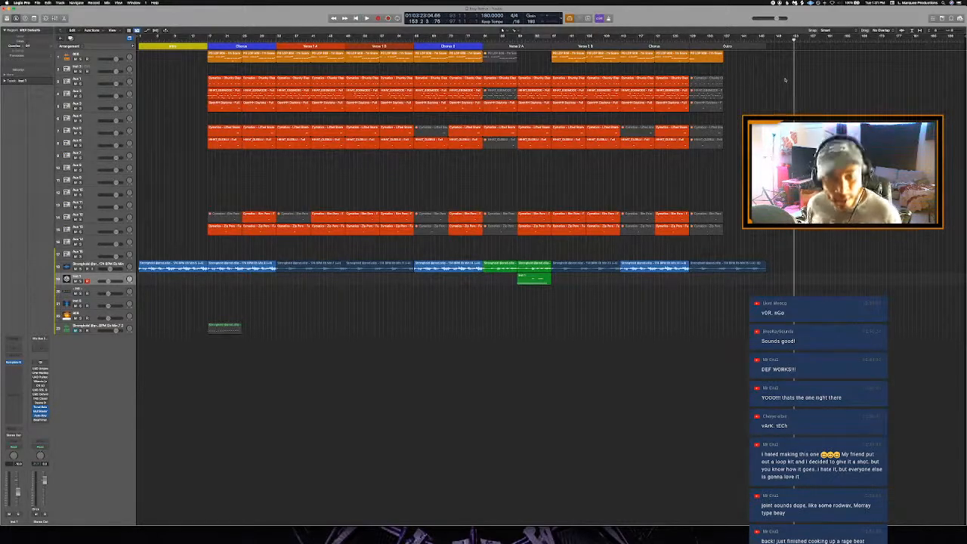
Step: Color the Verse 2 A marker red and the Verse 2 B marker dark red, matching the Verse 1 markers
key(alt+c)
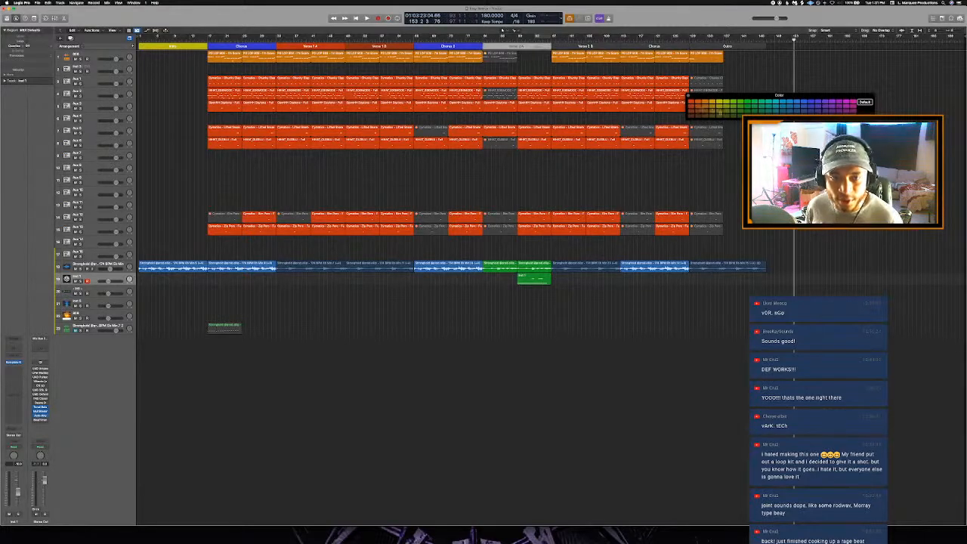
click(589, 47)
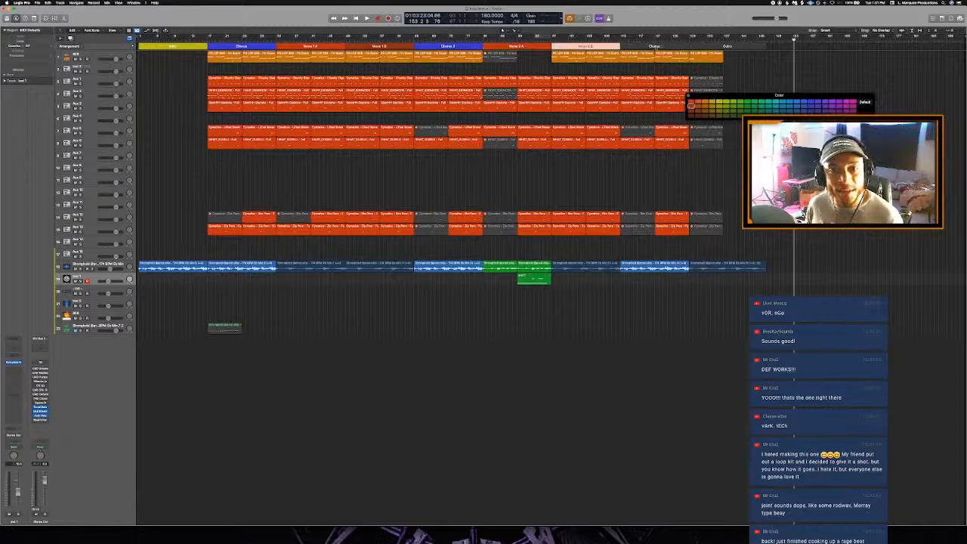
Step: Rename the last Chorus marker as "Chorus 3" and color it blue, with the Outro marker in purple
click(674, 47)
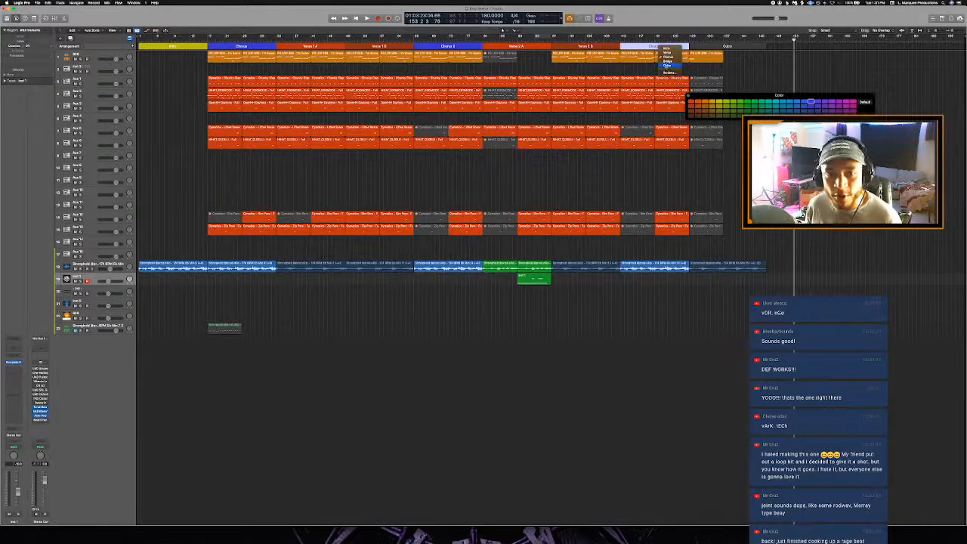
click(669, 73)
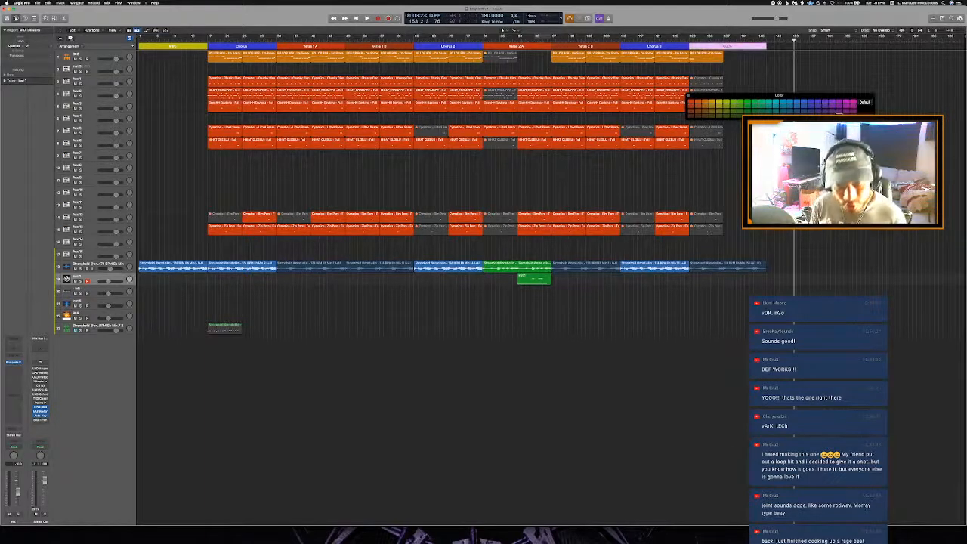
key(alt+c)
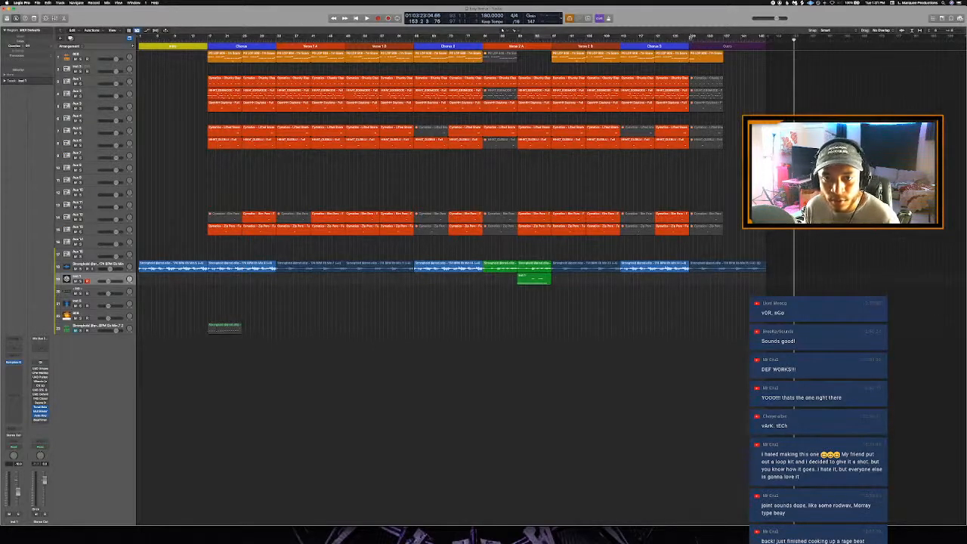
Step: Set the cycle range over the Outro from bar 129 to bar 147 and play it
drag(690, 38, 767, 38)
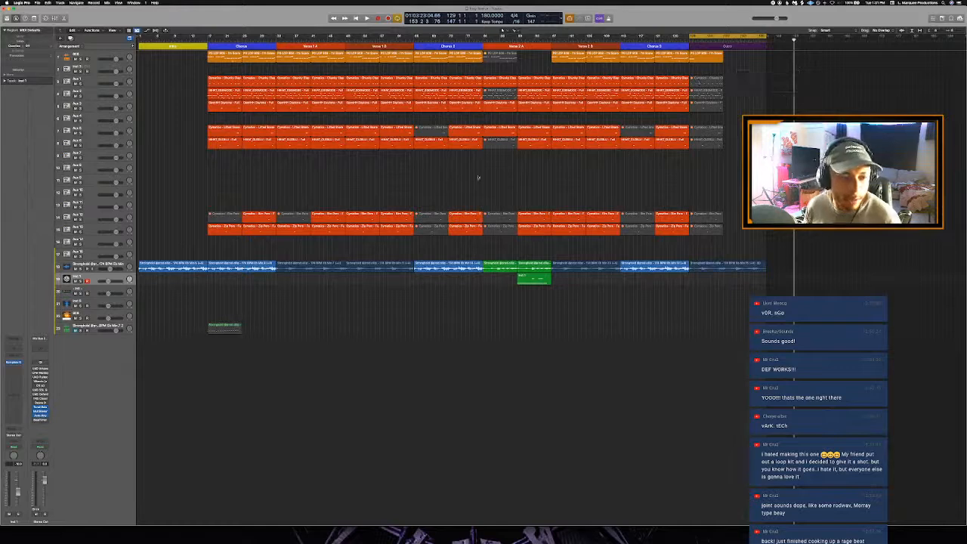
key(space)
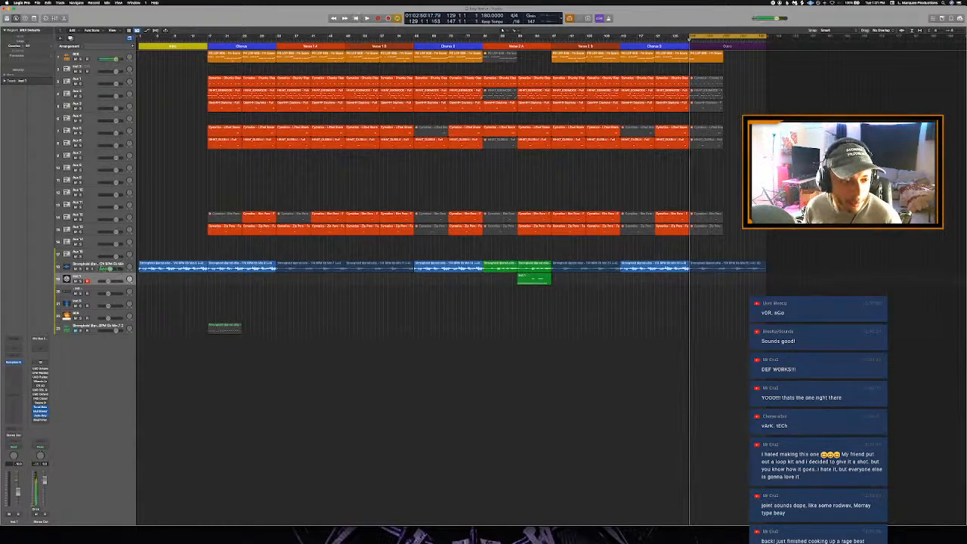
Step: Insert the stereo Guitar Rig 5 FX plug-in on the sample's audio track
click(100, 266)
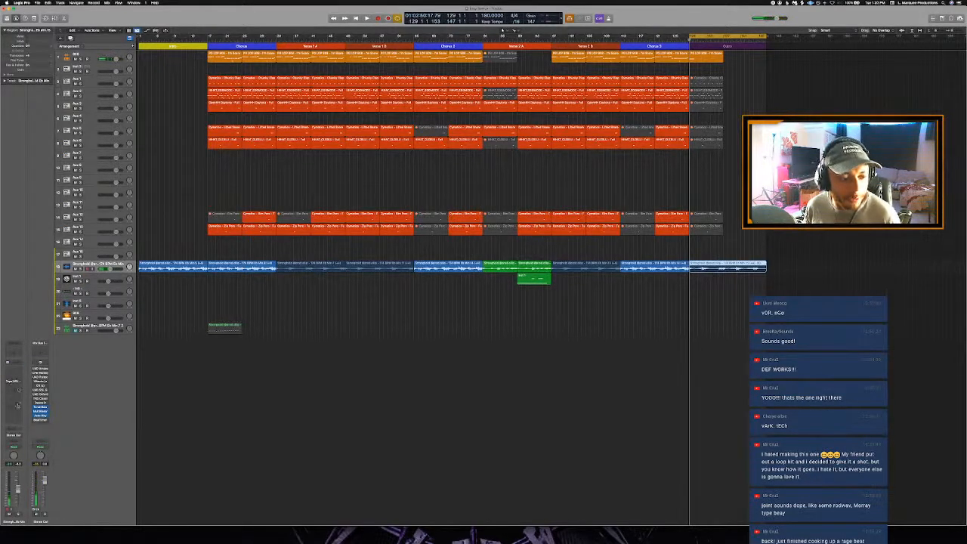
click(16, 406)
mouse_move(32, 505)
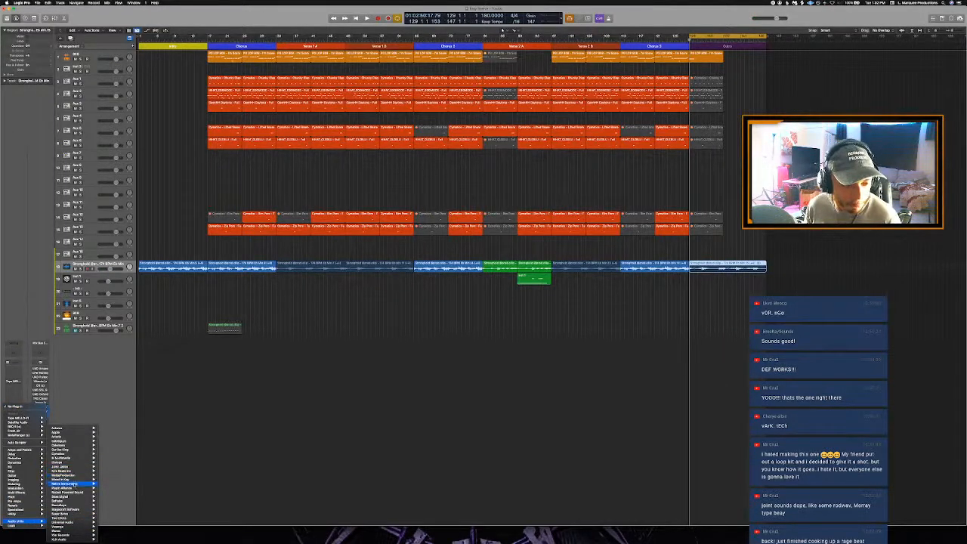
mouse_move(79, 485)
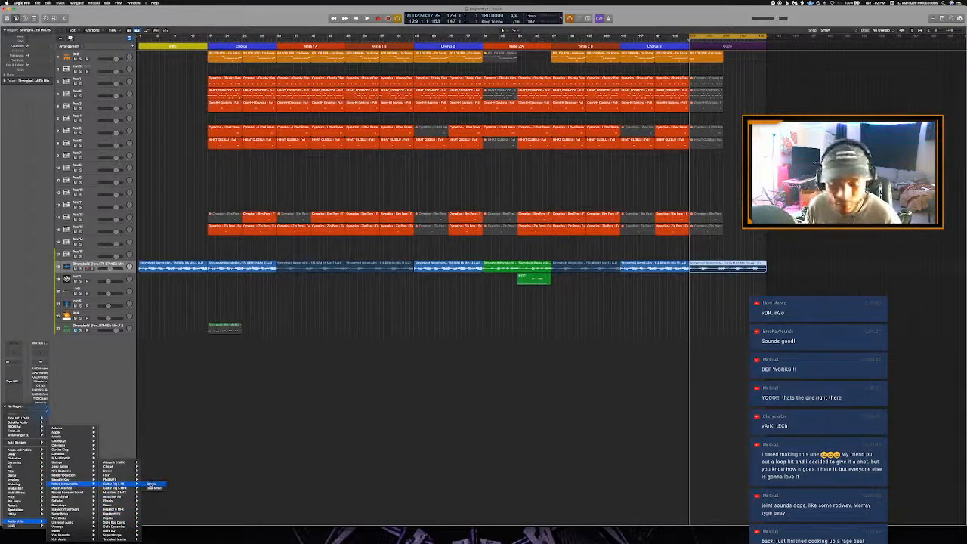
click(151, 483)
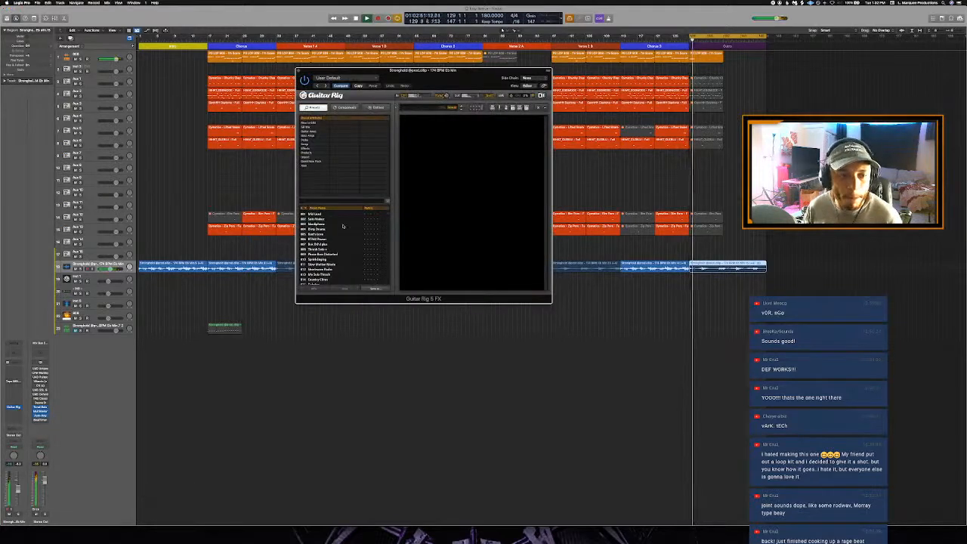
Step: Filter the Guitar Rig presets by style and audition Grain Dispenser and Granular Sparkle on the looping Outro
click(310, 140)
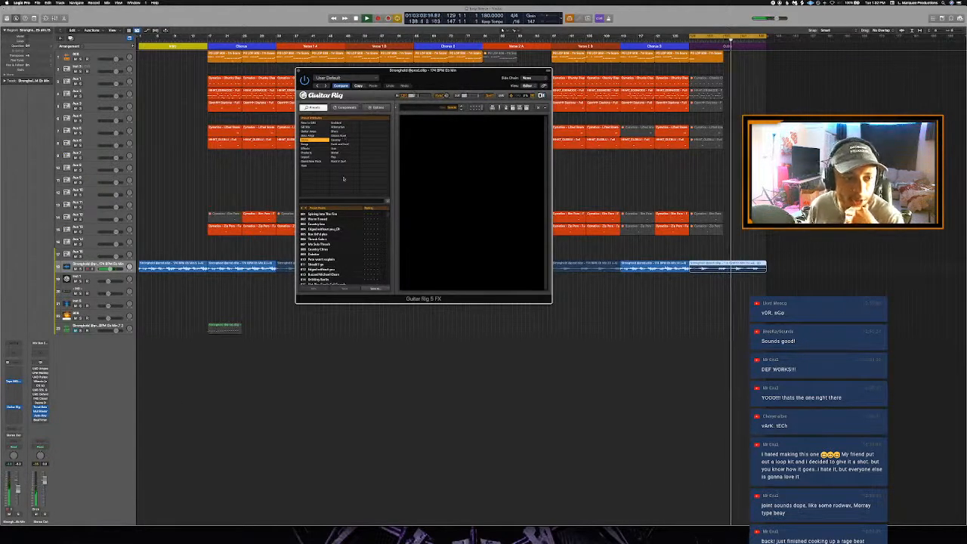
click(337, 124)
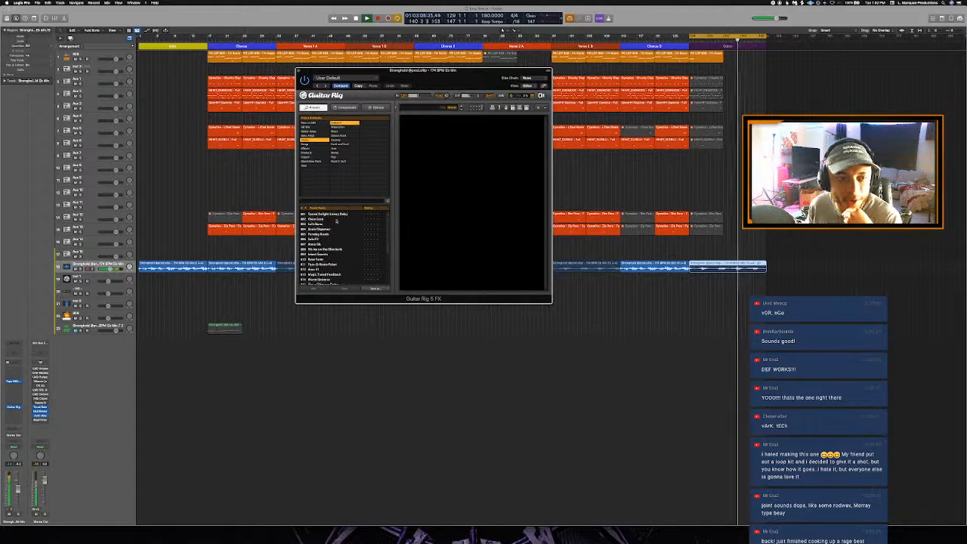
click(330, 235)
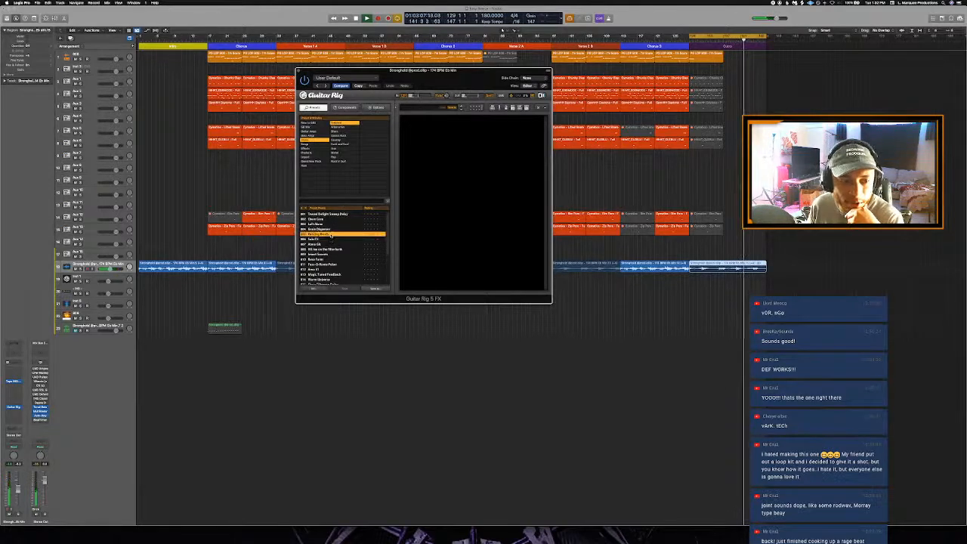
click(332, 230)
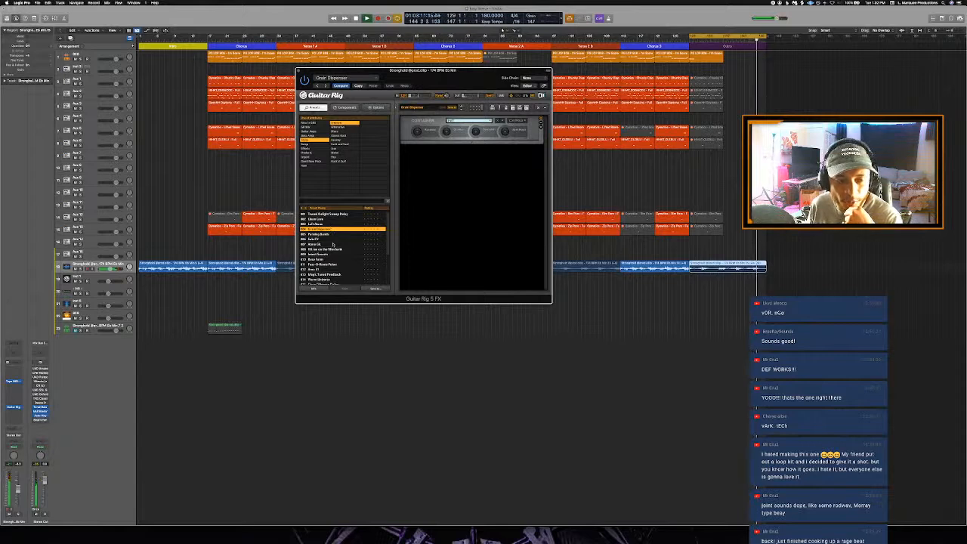
scroll(333, 244, down, 3)
click(333, 259)
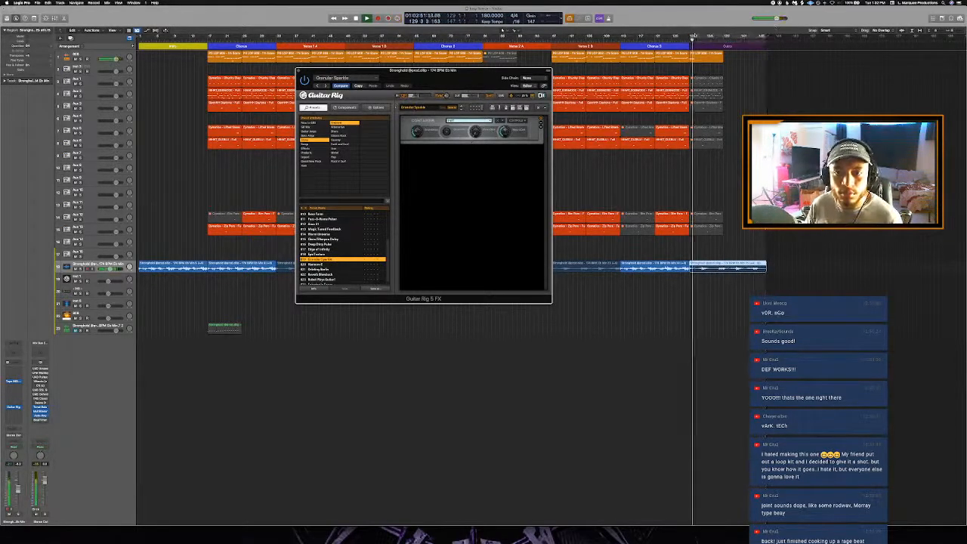
Step: Start the cycle range at bar 130 and audition presets including Reverb Blowback and Robot Plays Guitar!, ending with Spinning in Space loaded
drag(694, 36, 763, 50)
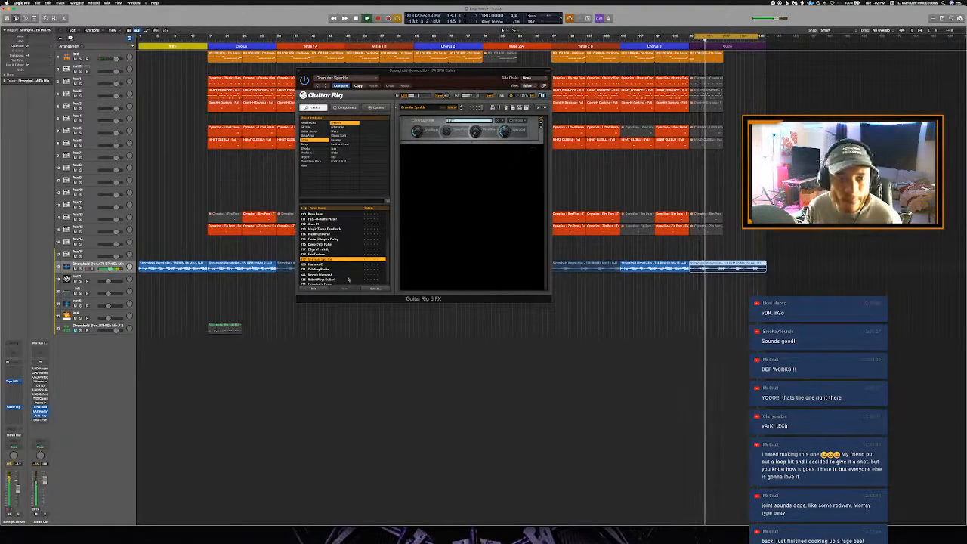
scroll(330, 263, down, 1)
click(330, 262)
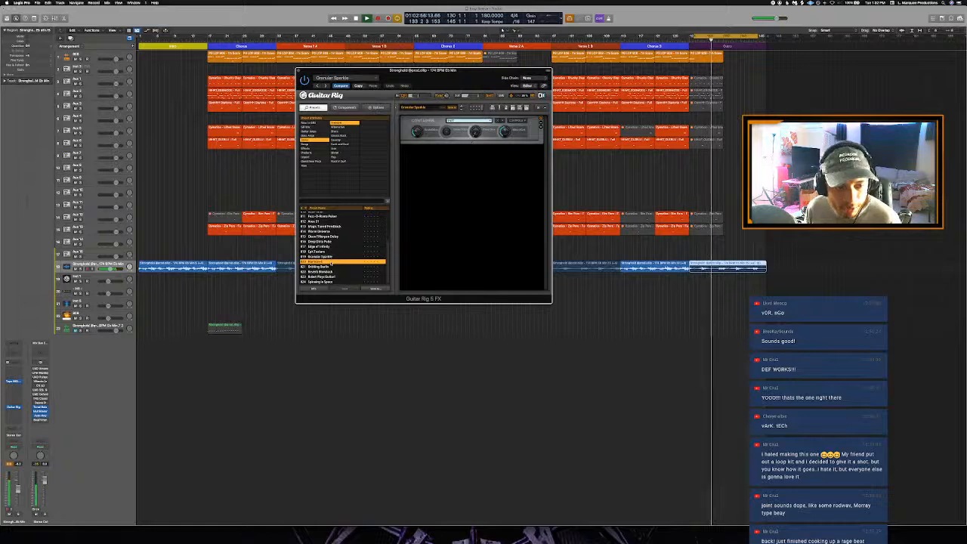
click(330, 267)
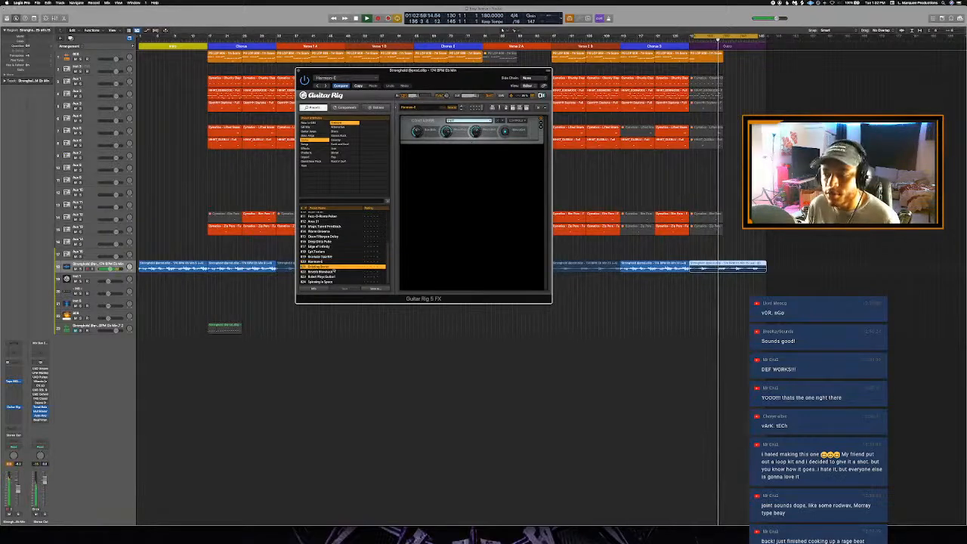
click(334, 272)
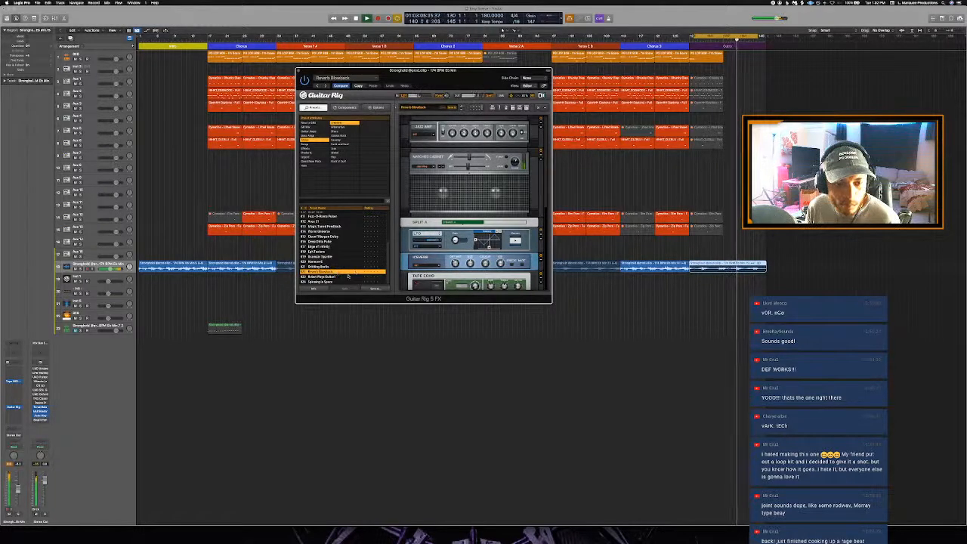
click(340, 277)
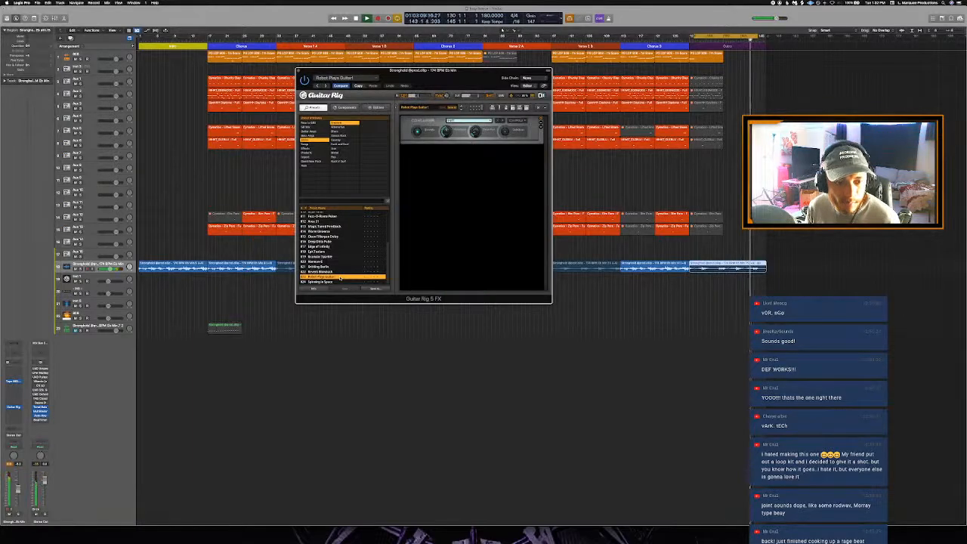
click(335, 282)
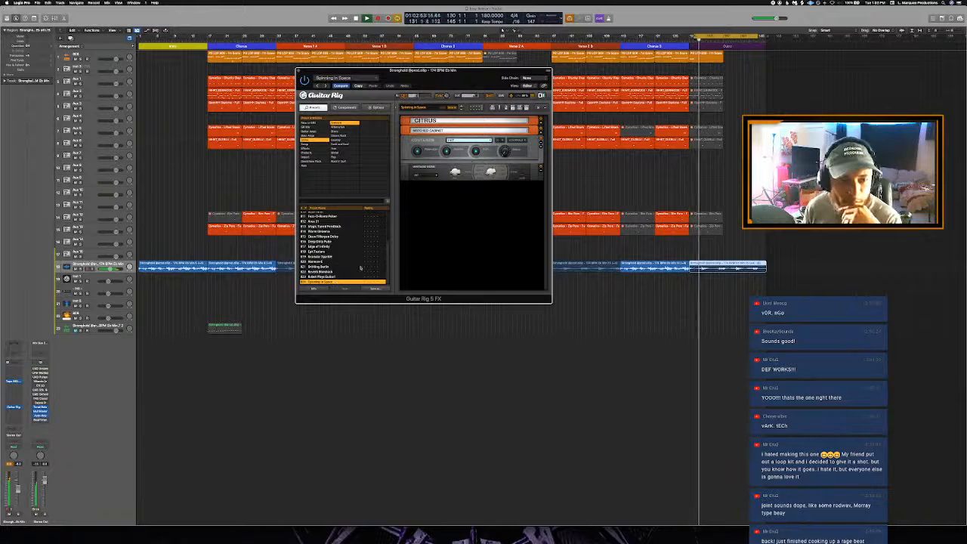
Step: Stop playback and replace Guitar Rig 5 FX on the sample track with the Drip plug-in
key(space)
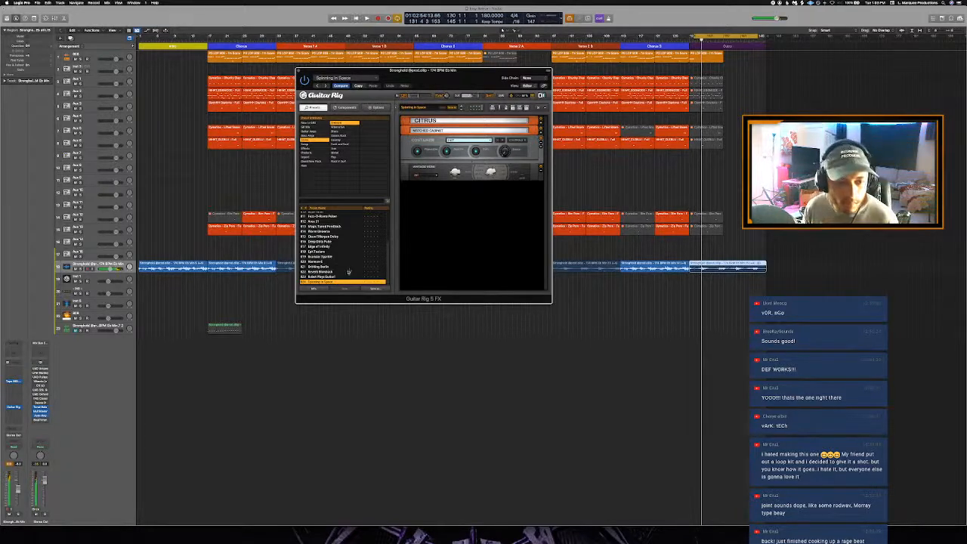
scroll(349, 270, up, 5)
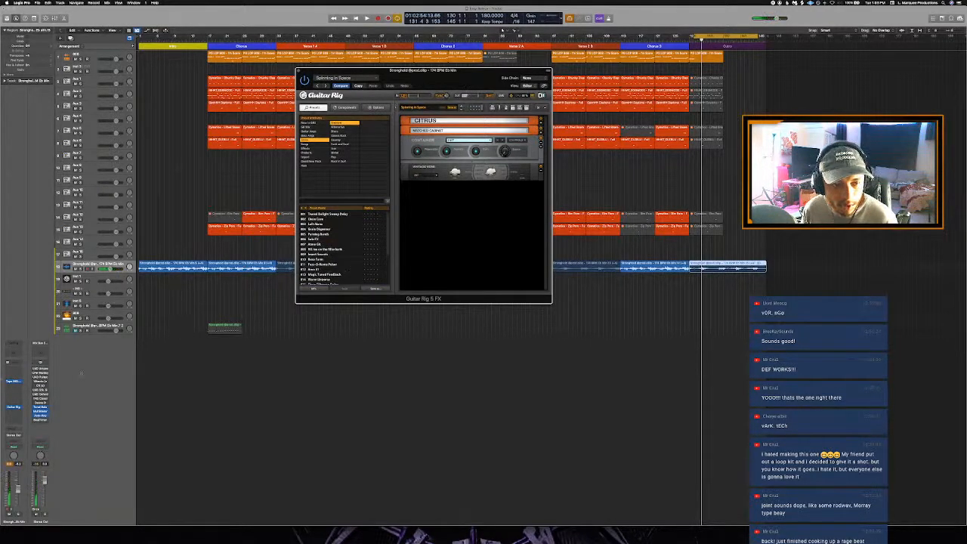
click(20, 409)
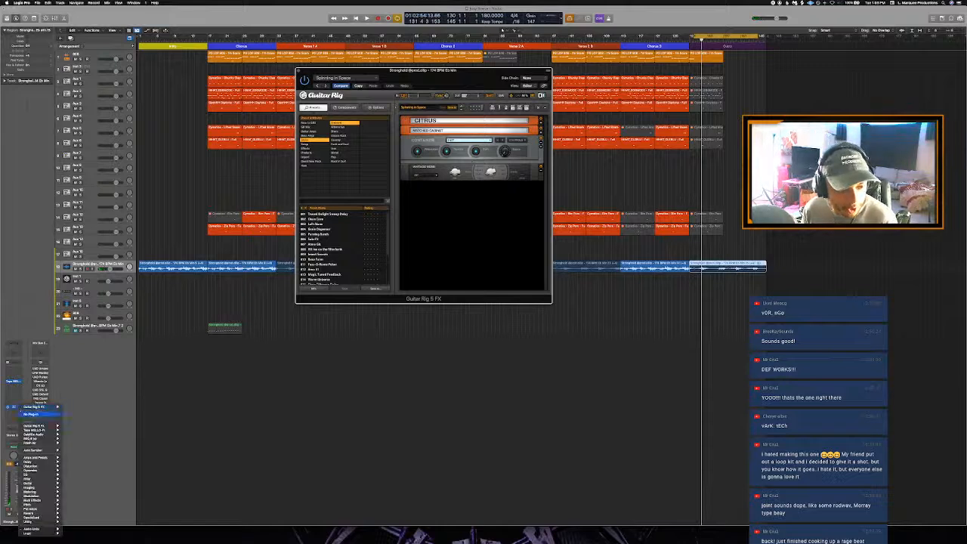
mouse_move(37, 529)
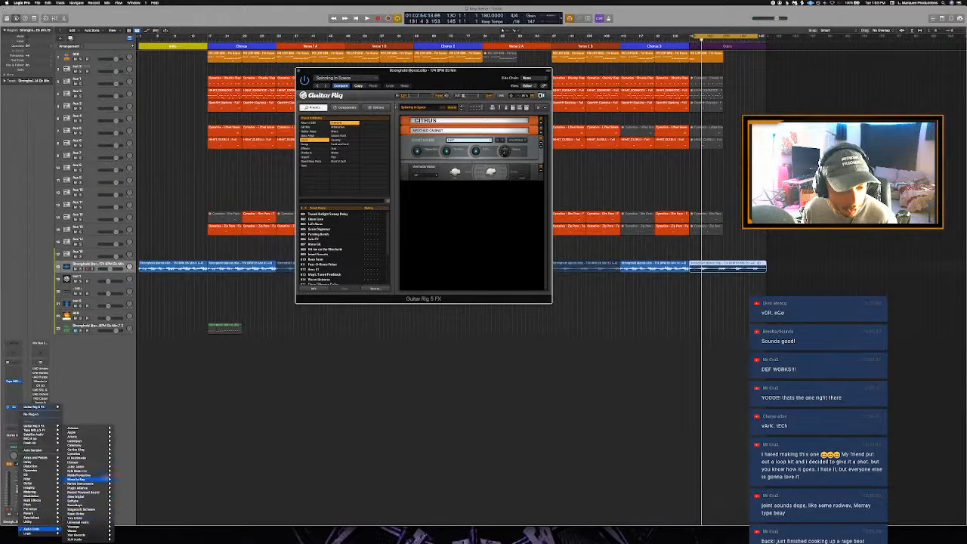
click(150, 471)
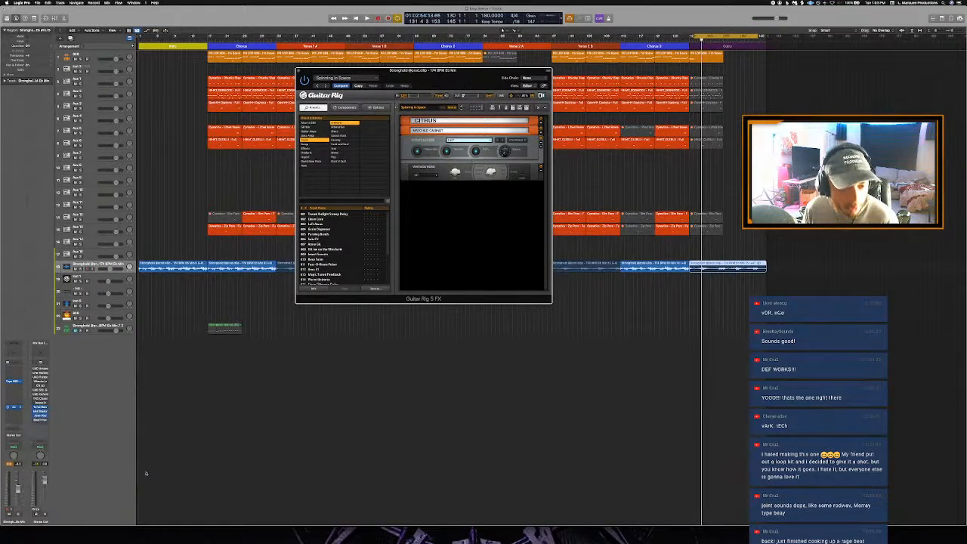
Step: Extend the cycle range to start at bar 129, play the Outro and audition Drip presets, ending on APEX
key(space)
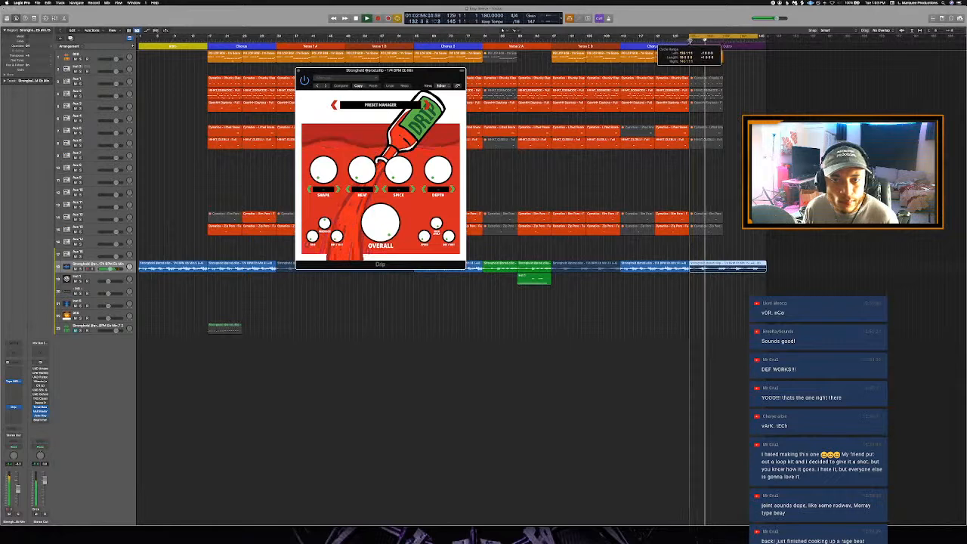
click(428, 107)
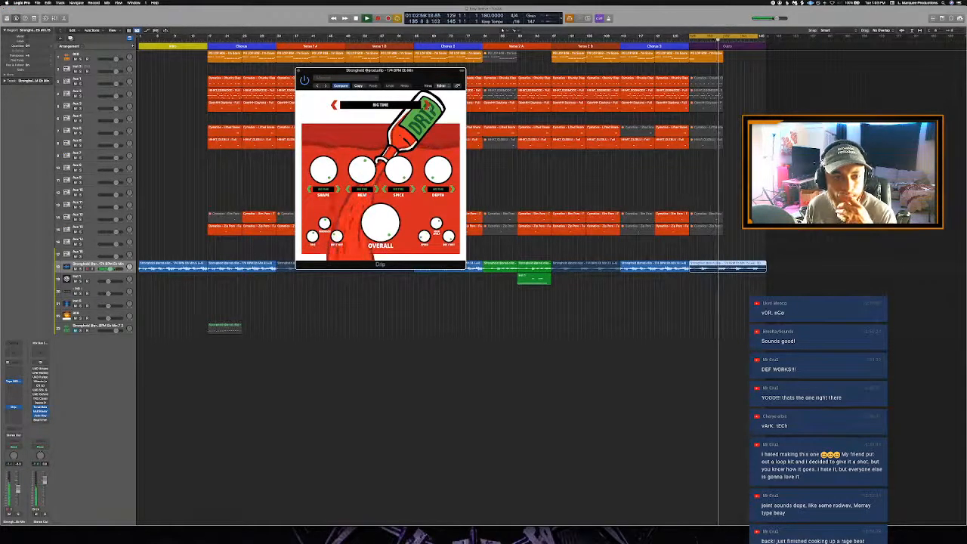
click(333, 105)
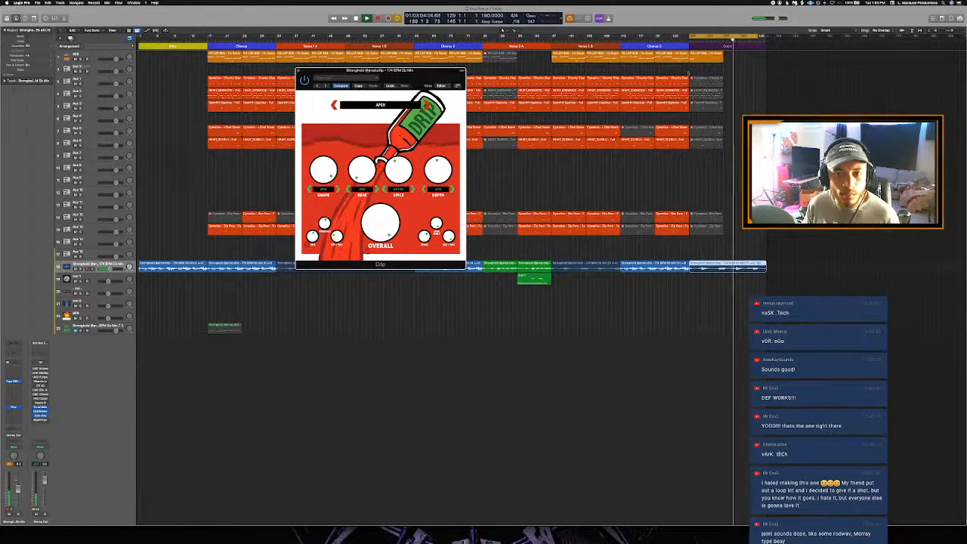
Step: Move the playhead to bar 128, show track automation and turn Drip's Overall knob down to its minimum
click(677, 40)
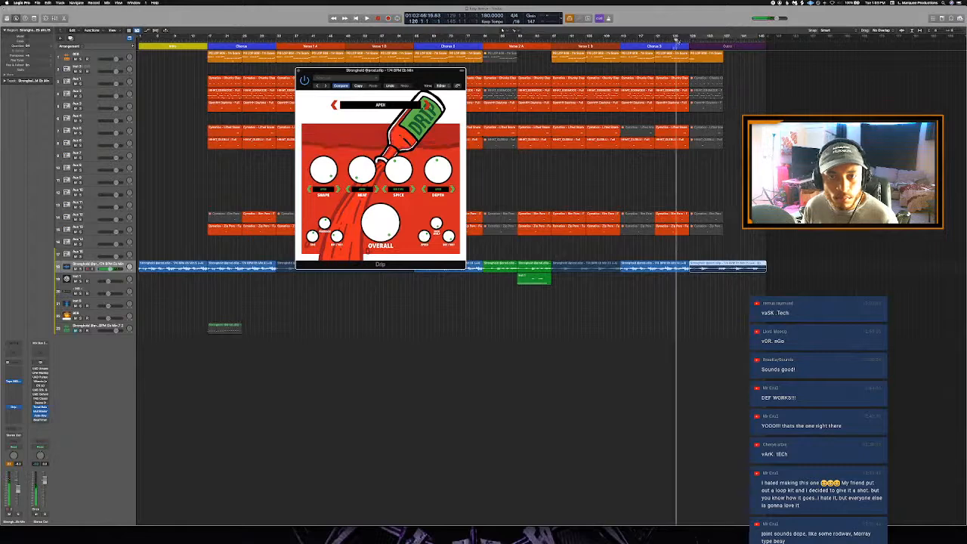
key(a)
click(385, 222)
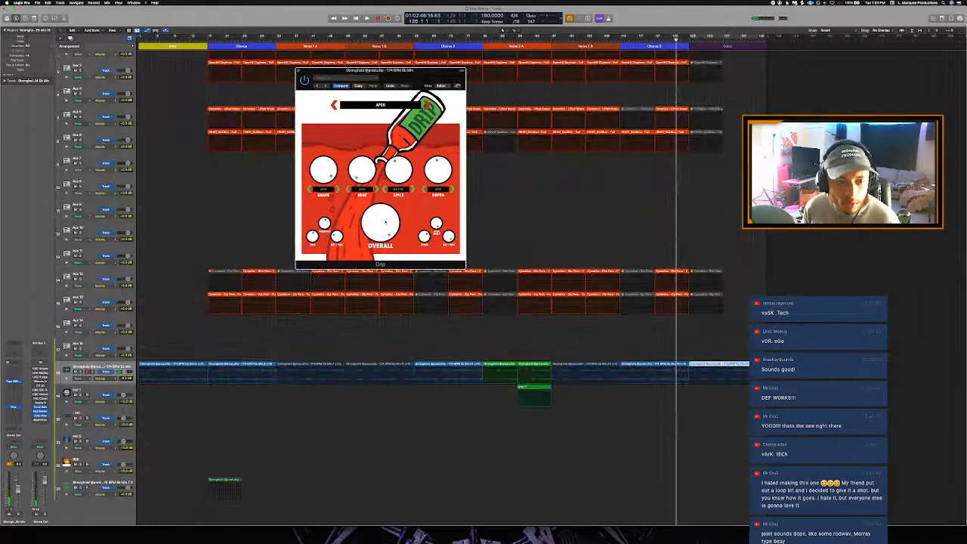
drag(375, 230, 330, 346)
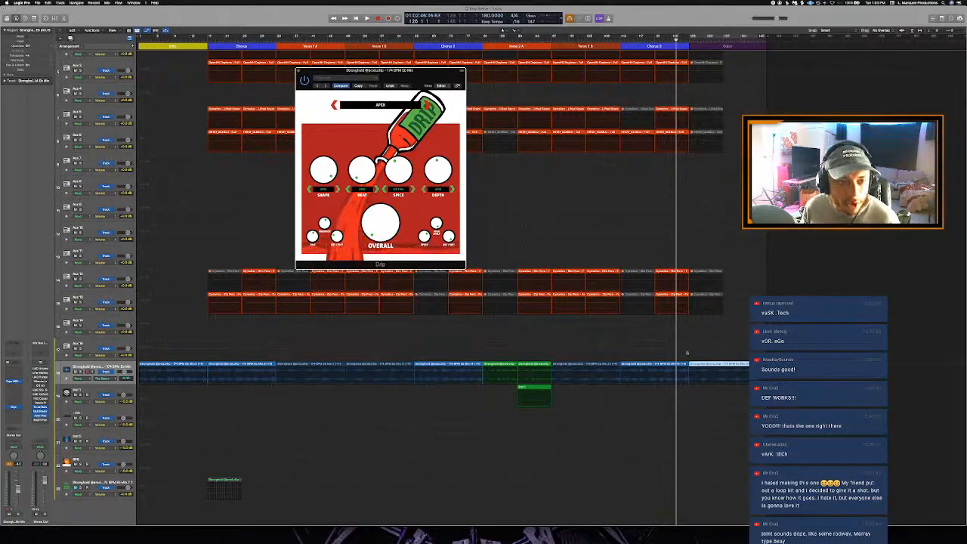
Step: Automate Drip's Overall amount on the sample track to rise into the Outro, and play the transition from bar 128
scroll(690, 361, up, 5)
scroll(690, 362, right, 1)
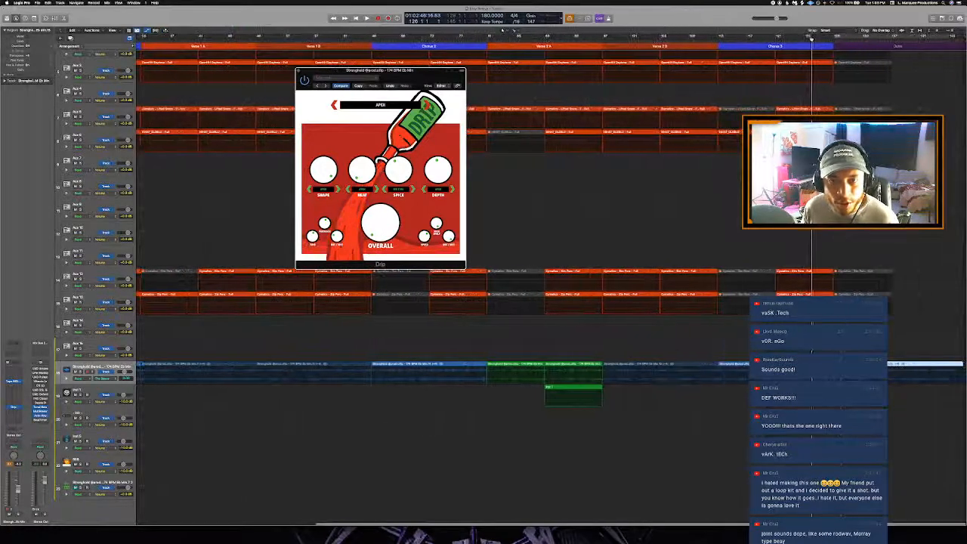
scroll(839, 65, up, 2)
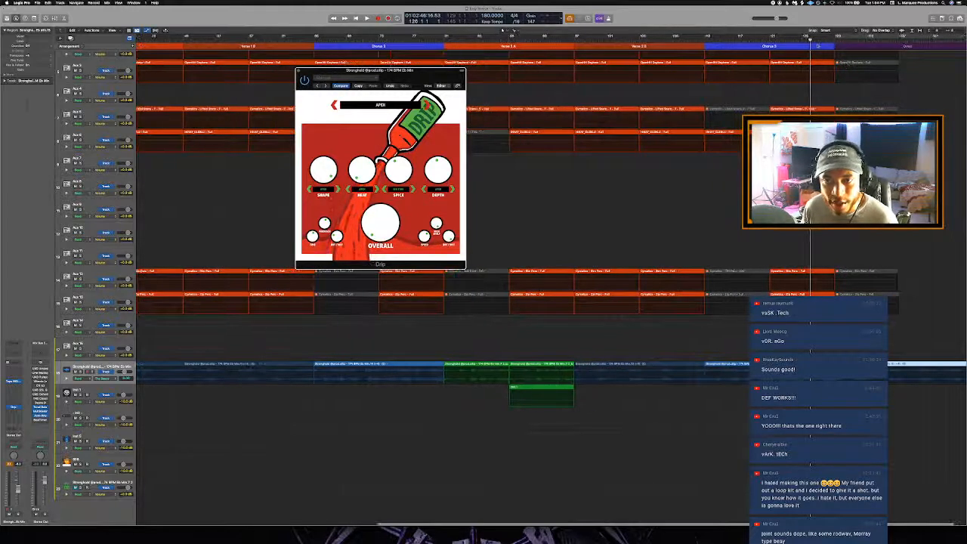
scroll(813, 43, right, 1)
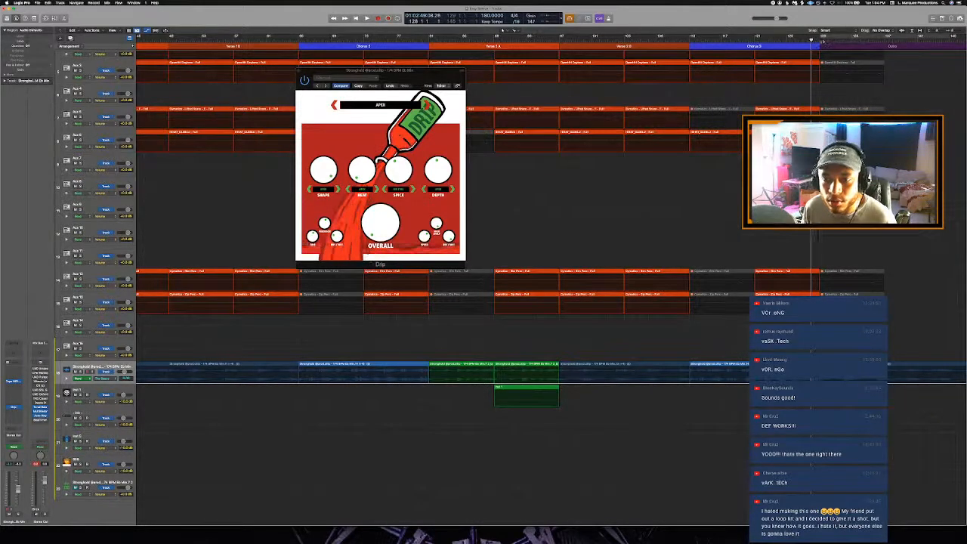
click(813, 42)
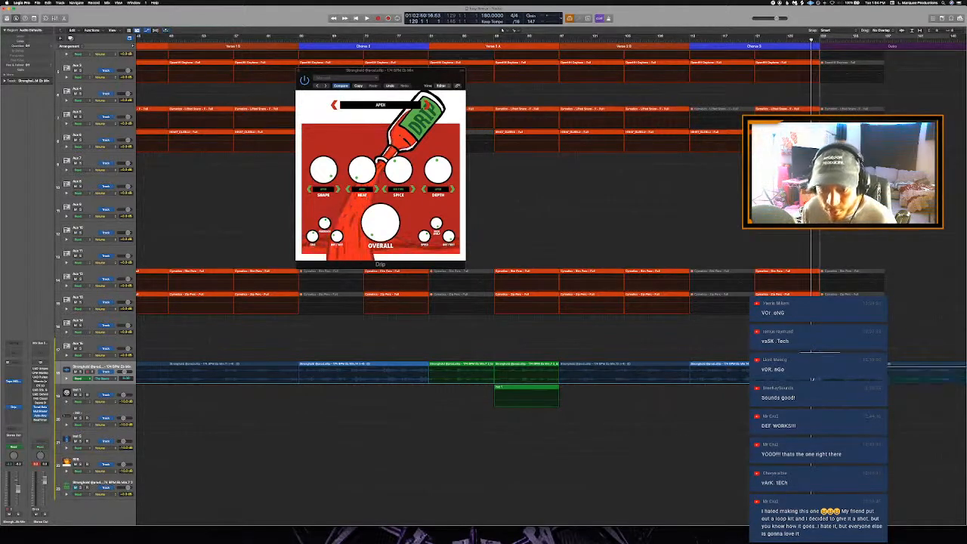
key(space)
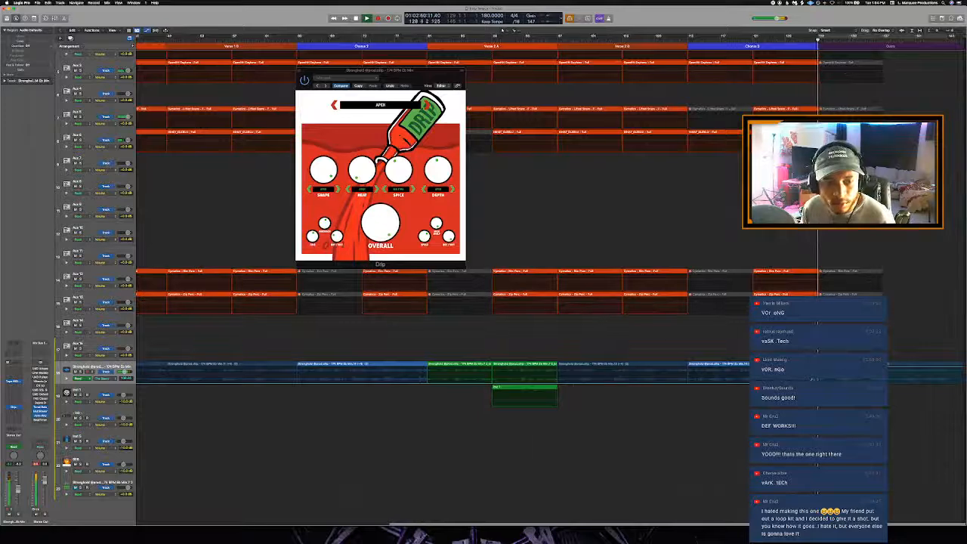
Step: Hide the automation, stop playback and close the Drip plug-in window
key(a)
key(super+Up)
key(z)
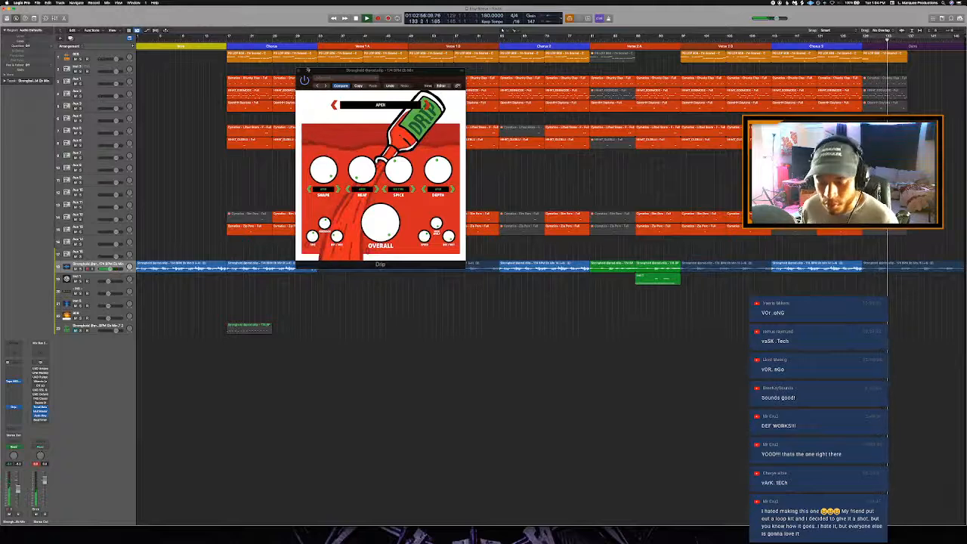
key(space)
click(297, 70)
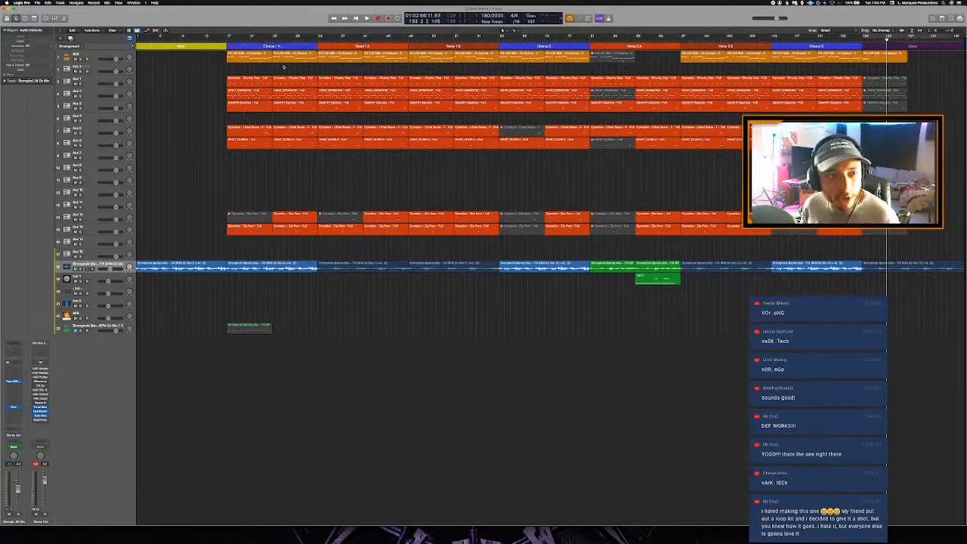
Step: Split the Chorus 1 A arrangement marker at its midpoint with Chorus 1 B as second half, and play the song from the start
drag(288, 47, 272, 48)
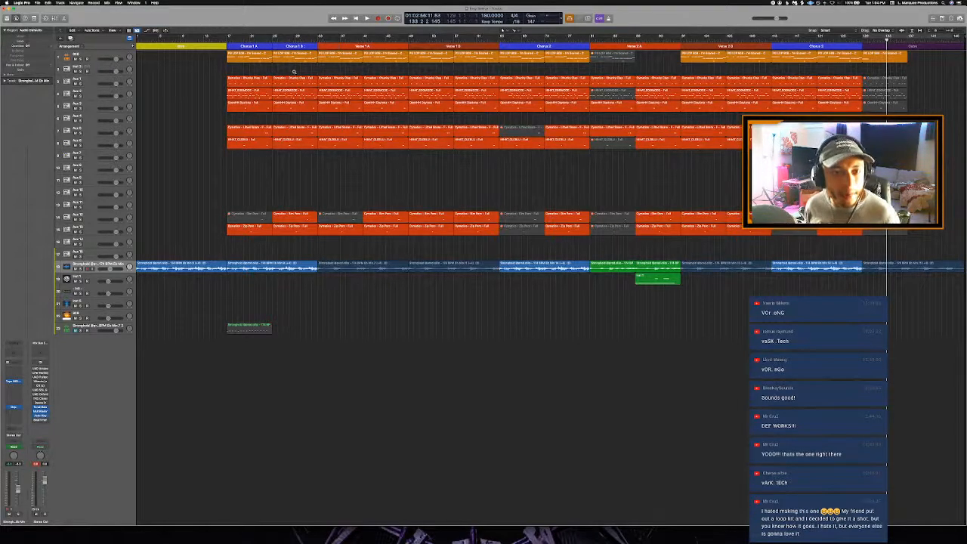
key(Return)
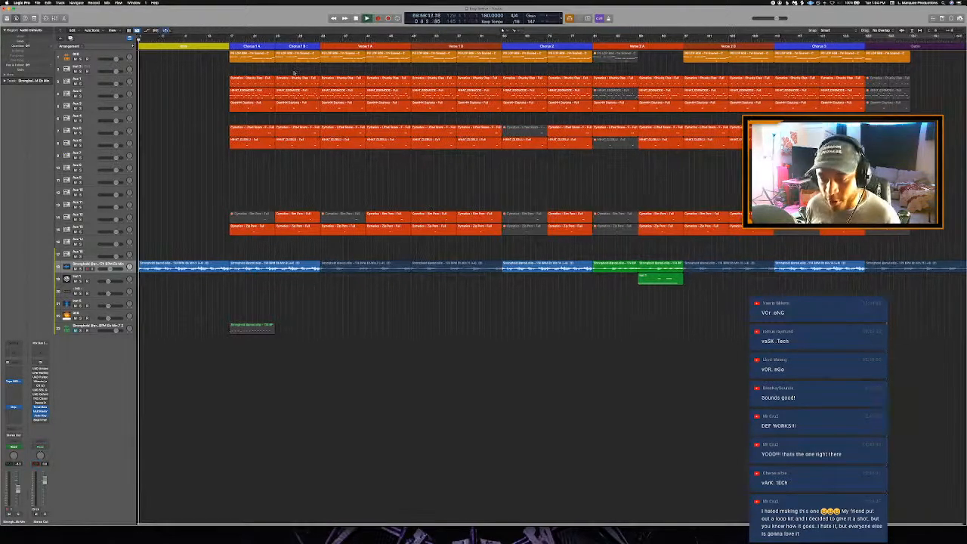
key(space)
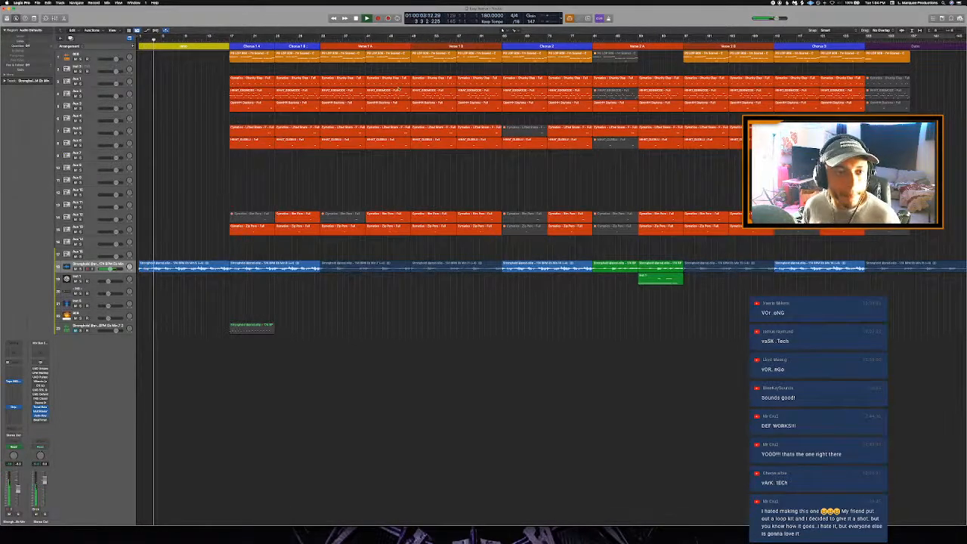
Step: Rename the Chorus 2 arrangement marker as Chorus 2 A and add a separate chorus marker over its second half
click(542, 46)
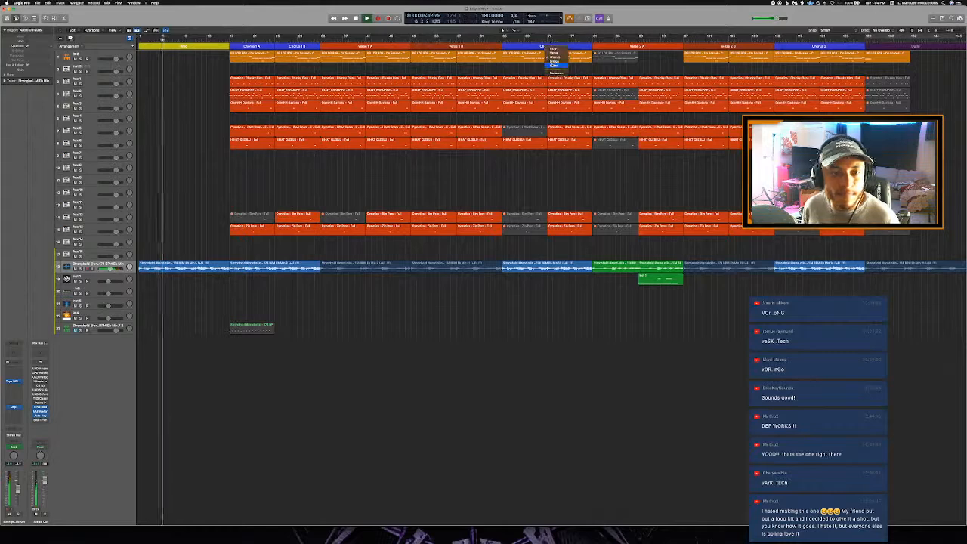
click(554, 65)
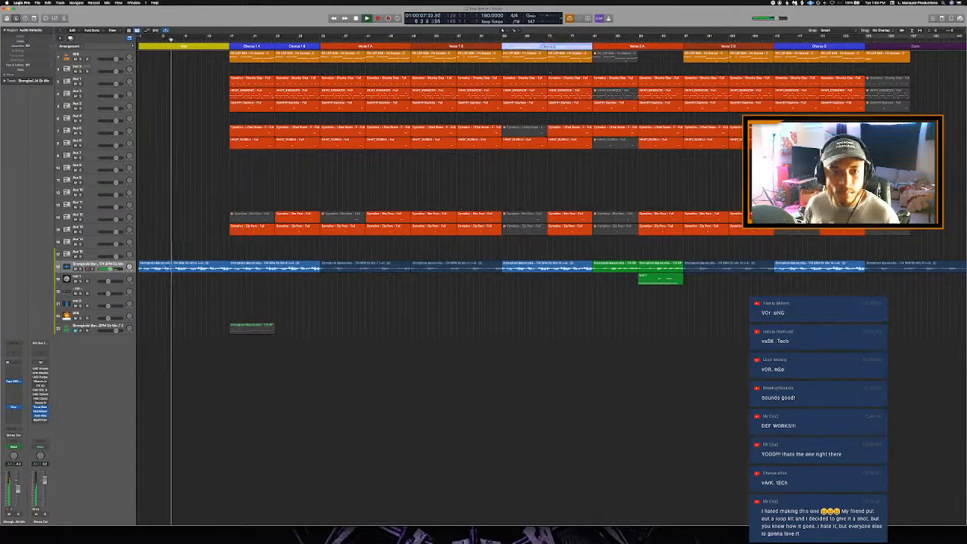
text(A)
scroll(553, 71, right, 1)
click(555, 69)
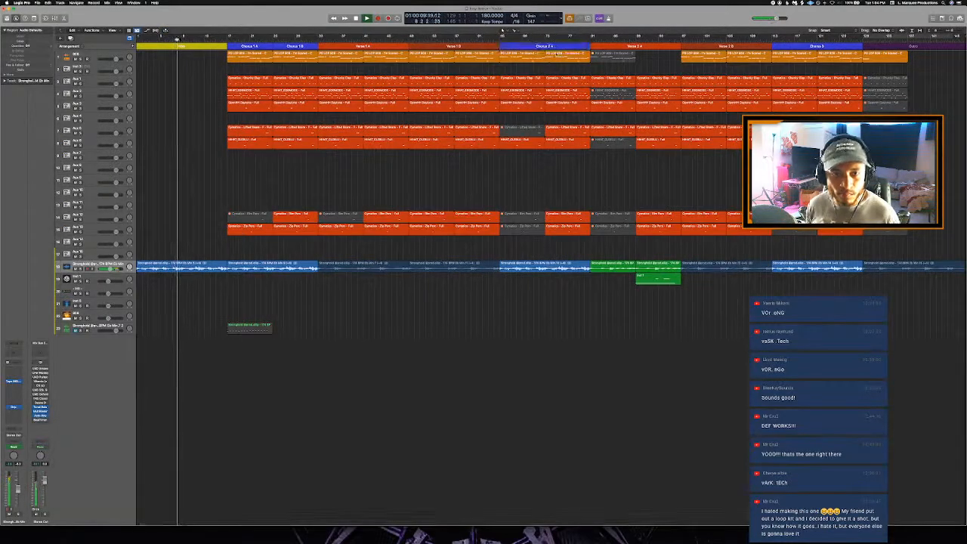
super+click(558, 48)
drag(557, 48, 546, 49)
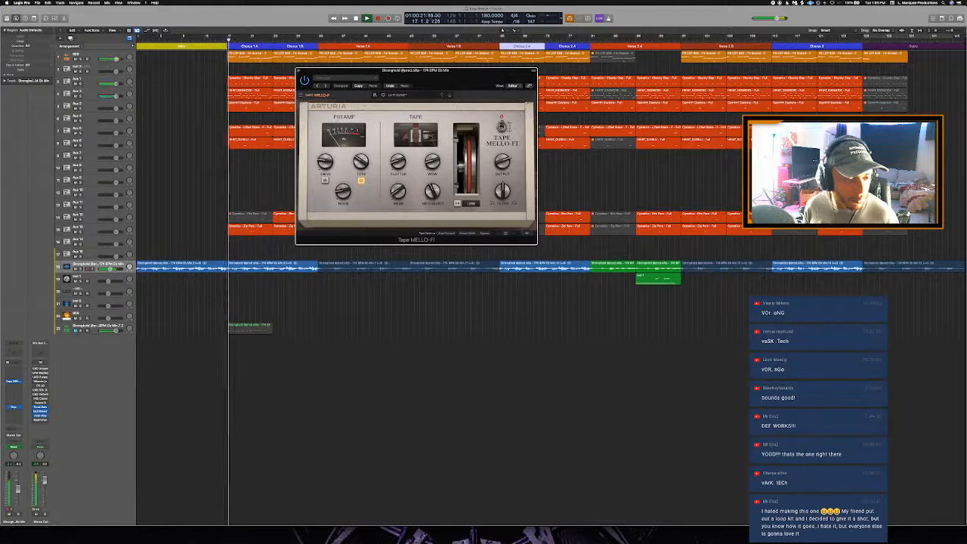
Step: Adjust the preamp Tone in Tape MELLO-FI on the sample track during playback and close the plug-in window
drag(361, 161, 361, 163)
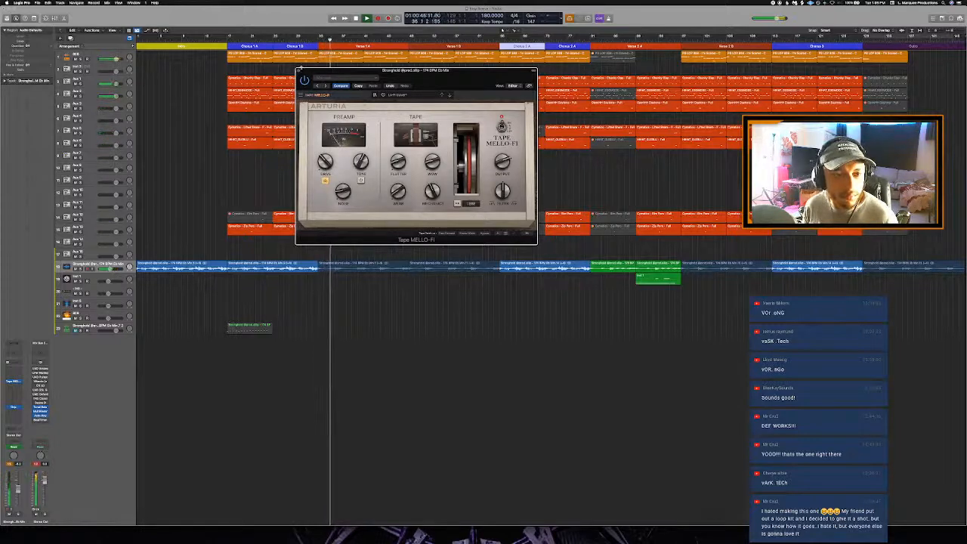
click(298, 71)
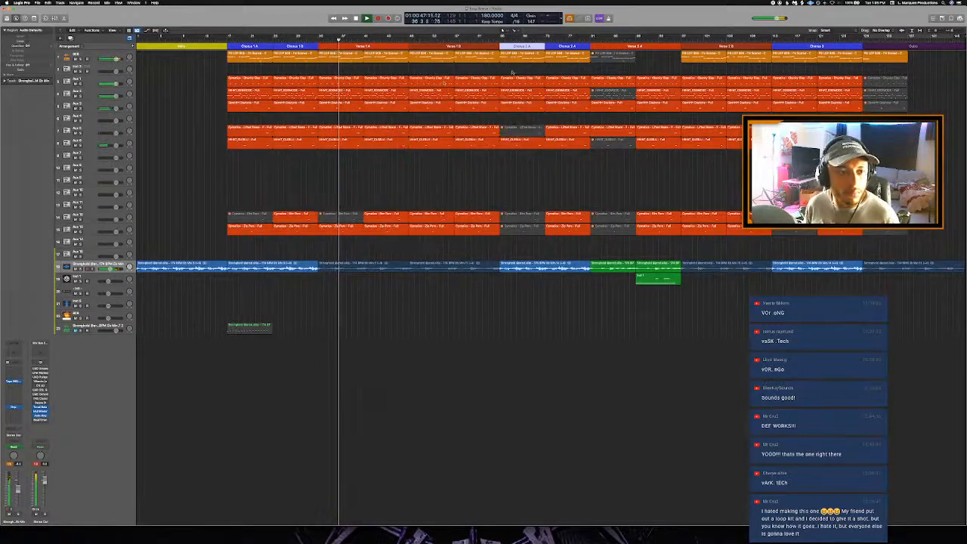
Step: Rename the arrangement marker over the second half of Chorus 2 as Chorus 2 B
click(567, 46)
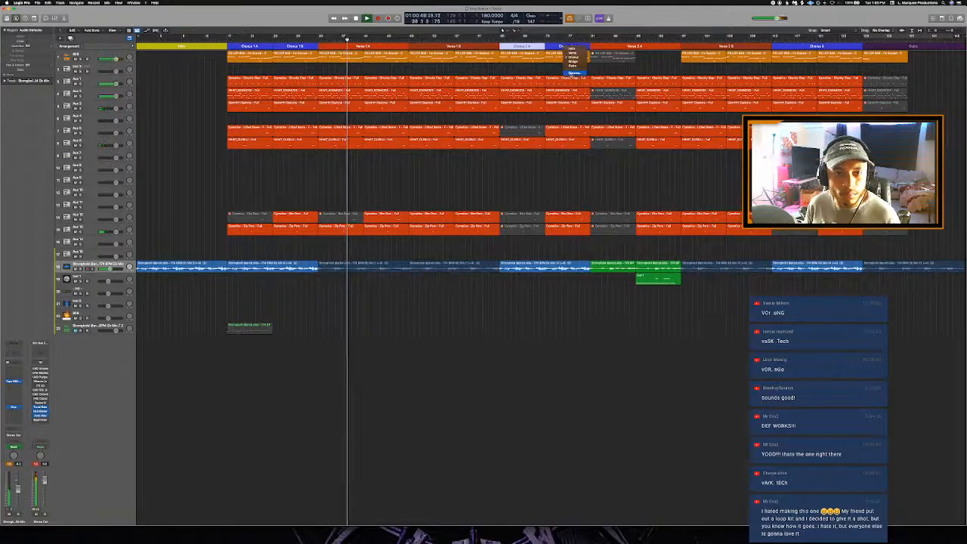
click(573, 73)
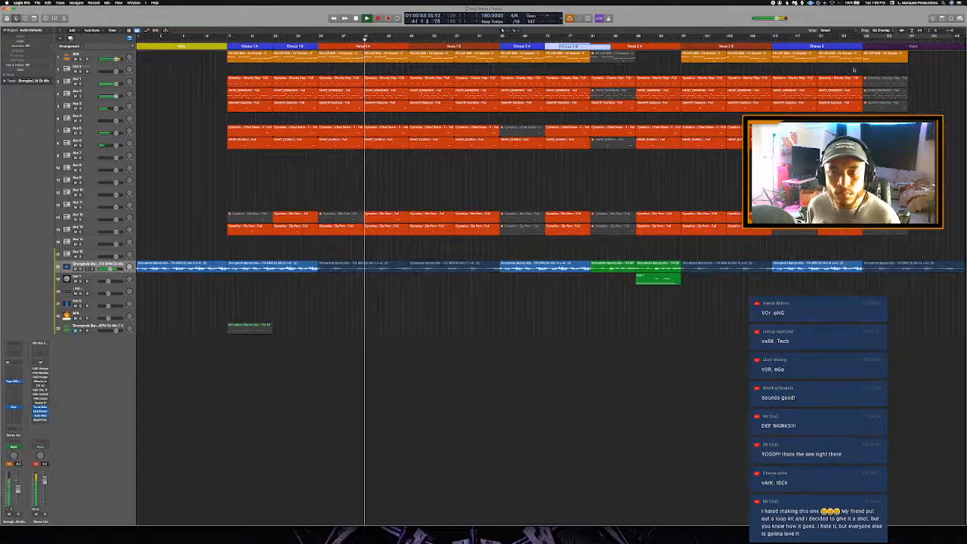
key(Return)
Step: Split the Chorus 3 arrangement marker at its midpoint and rename the halves Chorus 3 A and Chorus 3 B
super+click(830, 47)
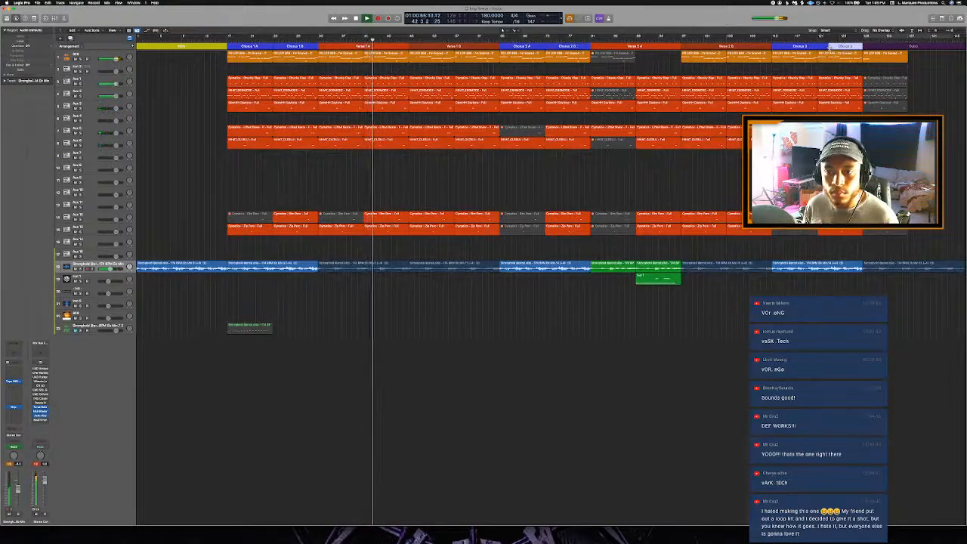
drag(829, 47, 816, 48)
click(800, 47)
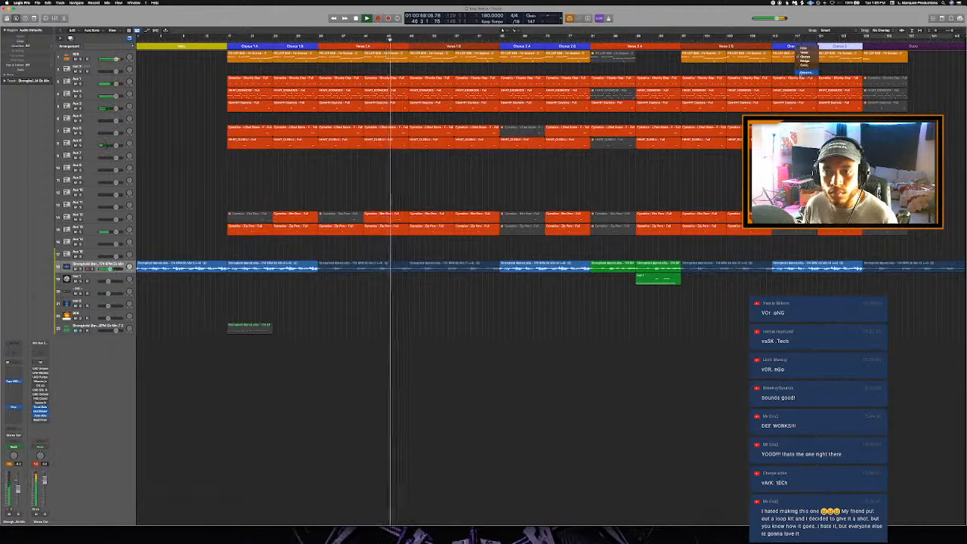
click(806, 72)
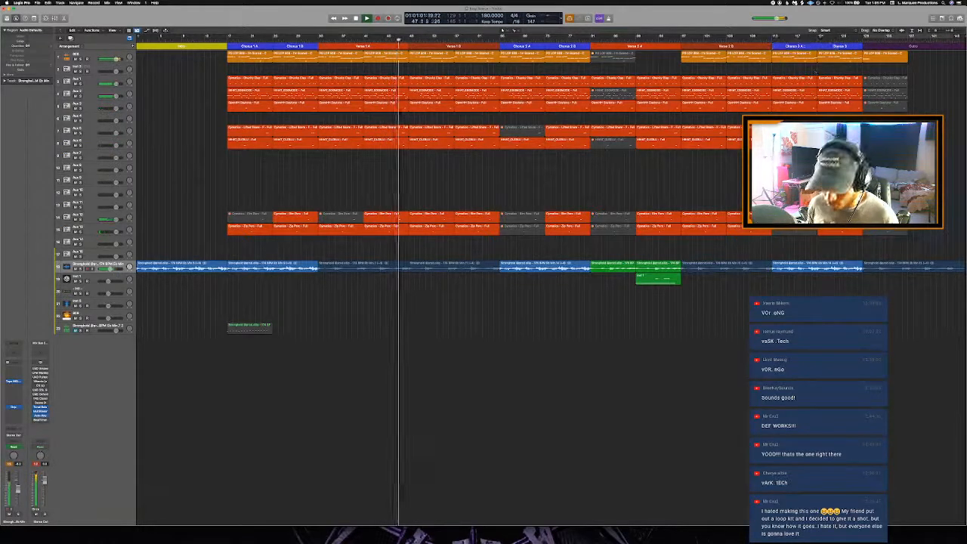
click(839, 47)
click(852, 72)
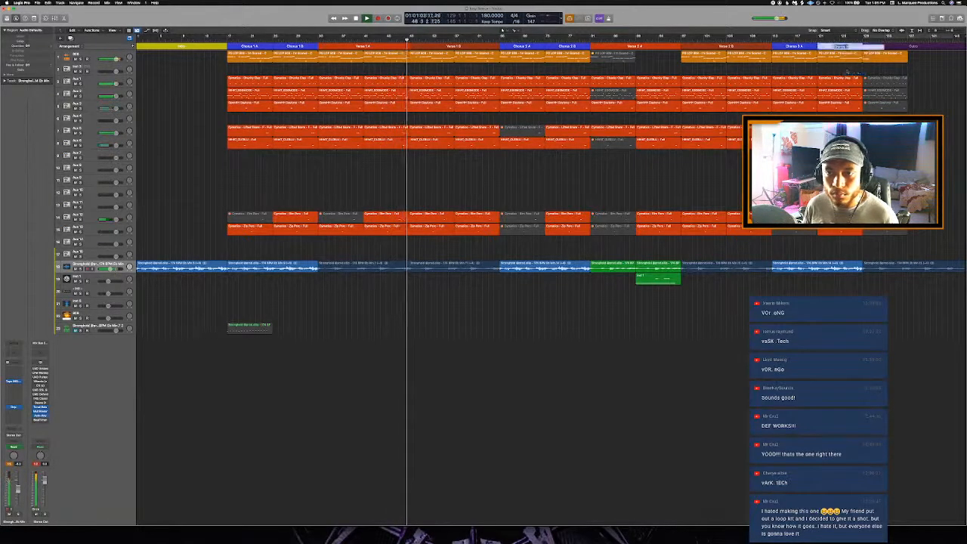
key(Return)
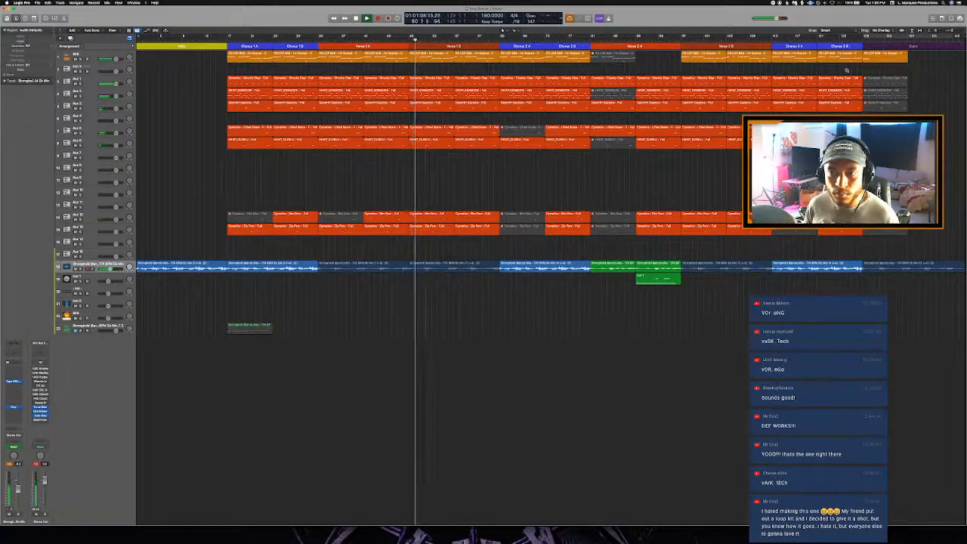
Step: Recolour the Chorus 3 B, Chorus 2 B and Chorus 1 B arrangement markers with a different shade of blue
key(alt+c)
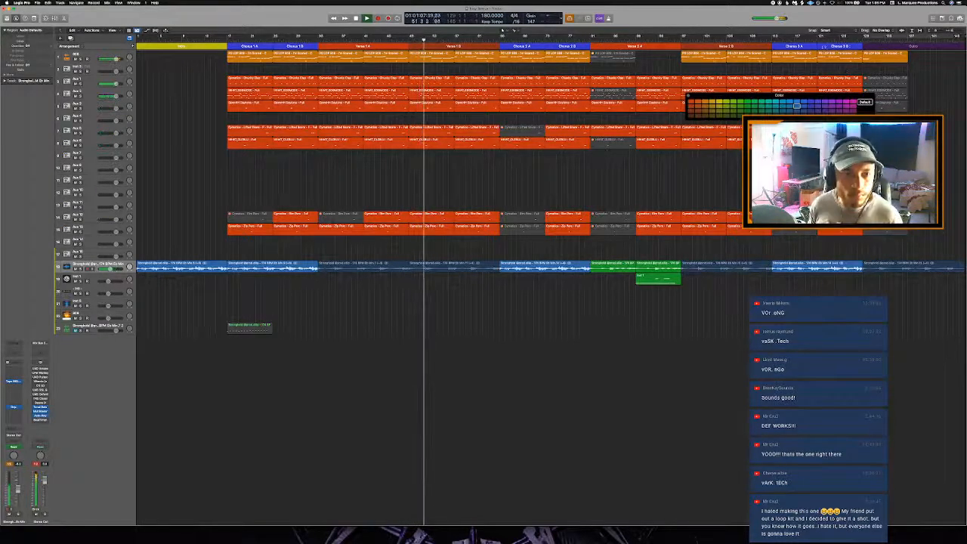
click(811, 104)
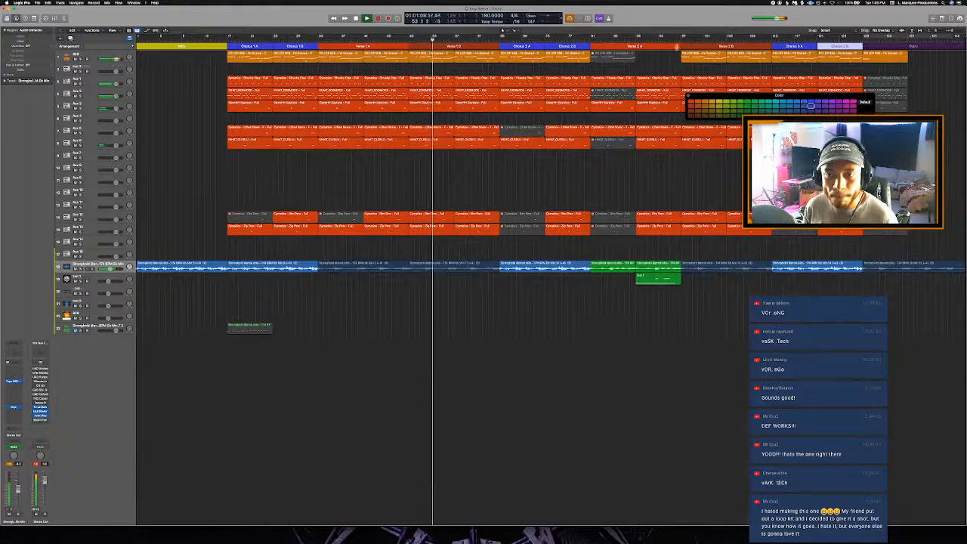
click(575, 47)
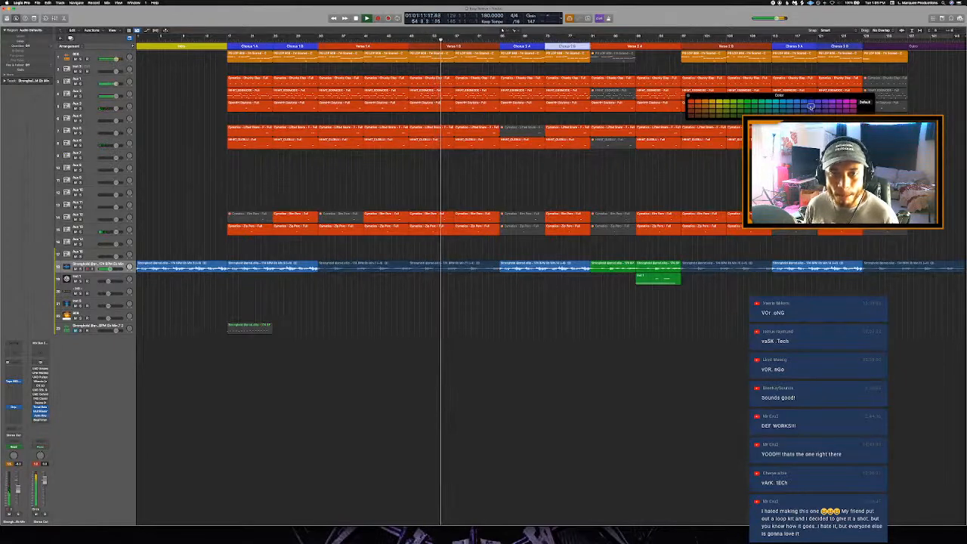
click(298, 47)
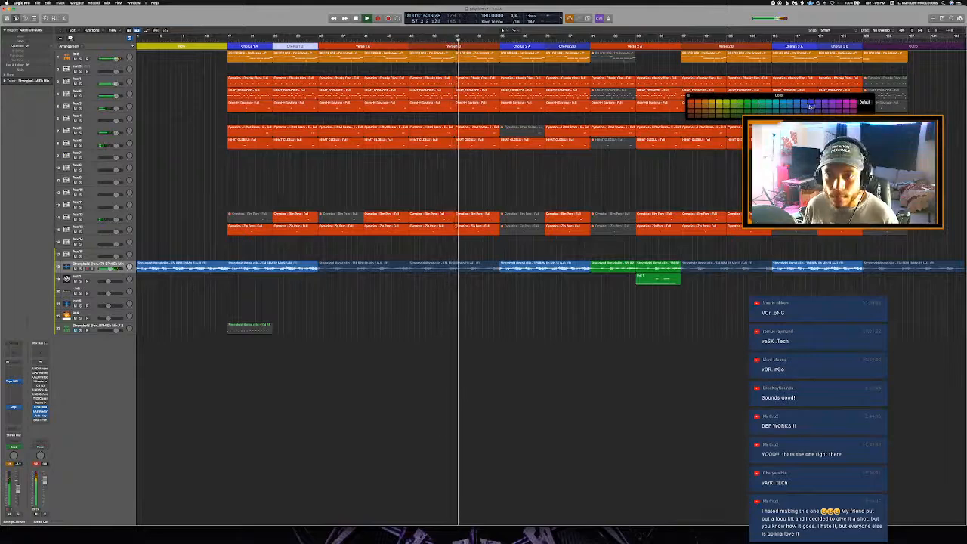
key(alt+c)
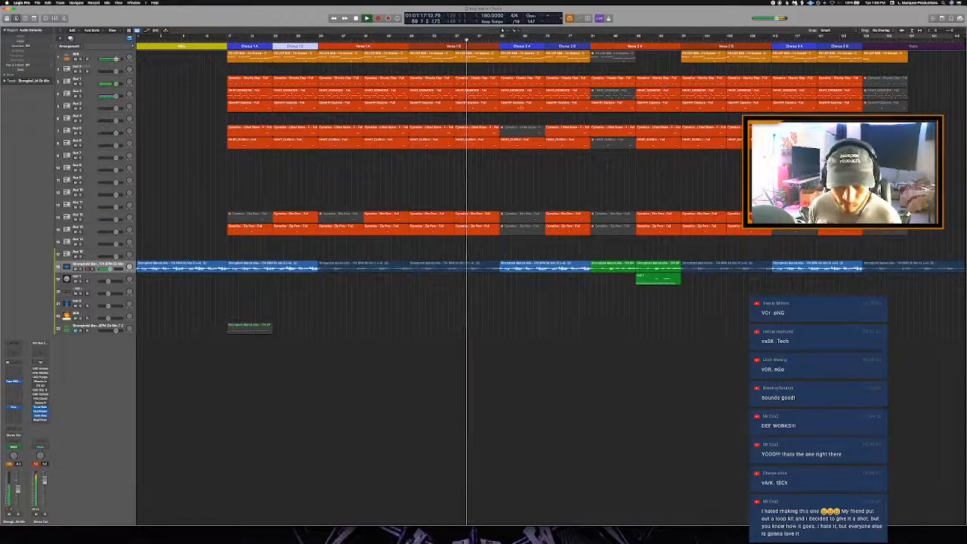
Step: Rename the chunky clap, hi-hat and snare tracks Clap, Closed Hi Hat, Open Hi Hat, Snare and Accent Hi Hat
click(93, 78)
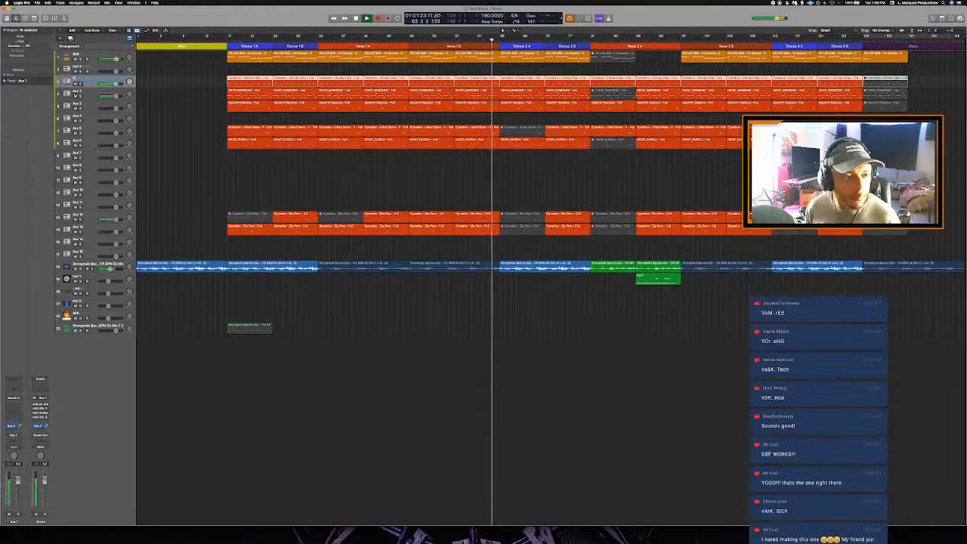
click(93, 94)
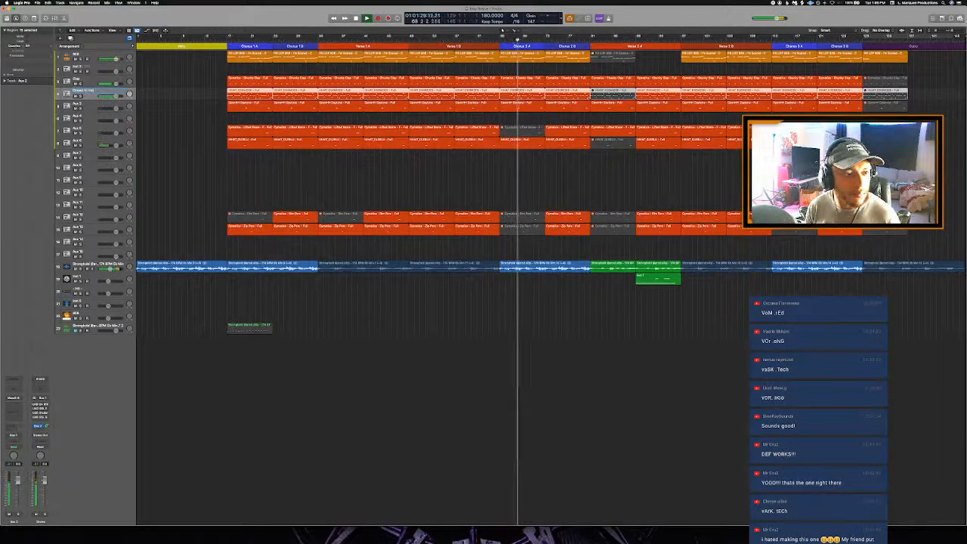
click(89, 105)
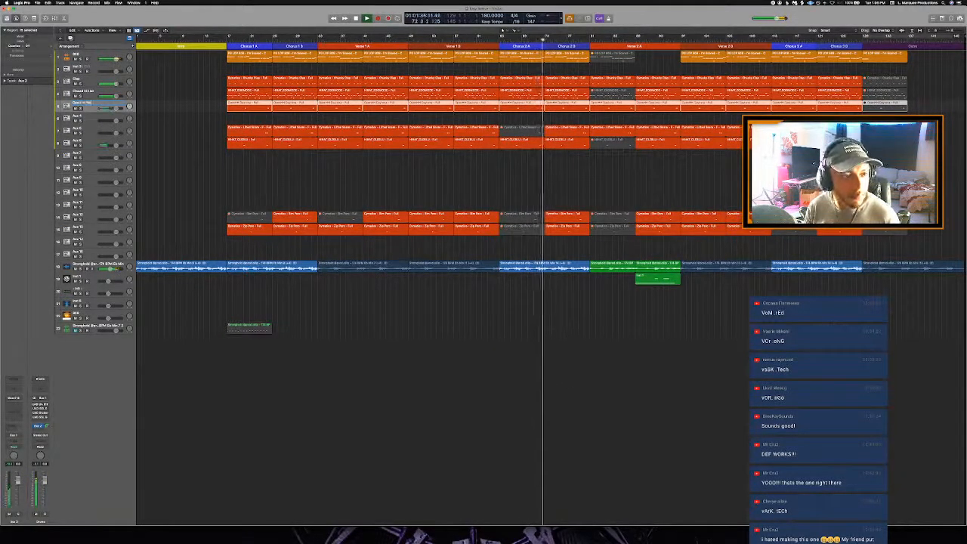
click(87, 130)
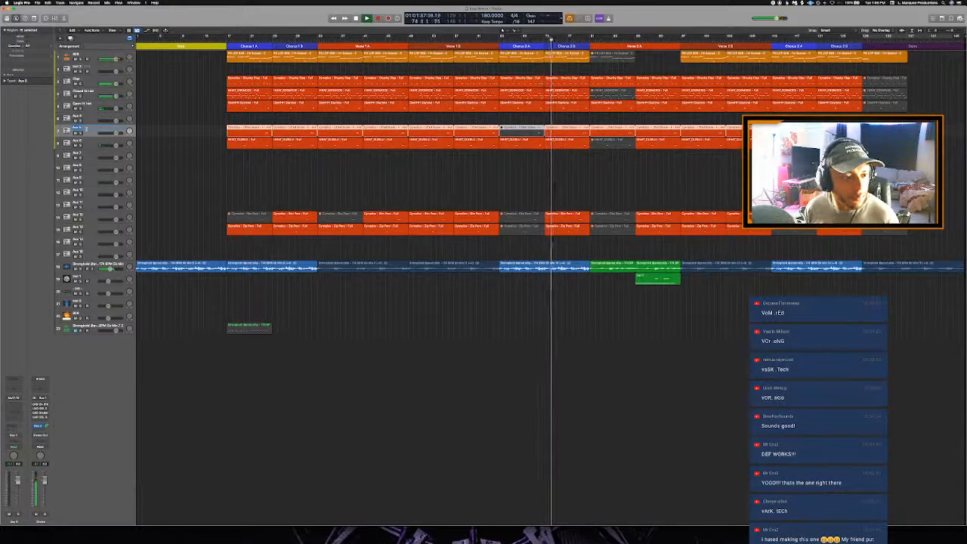
click(86, 141)
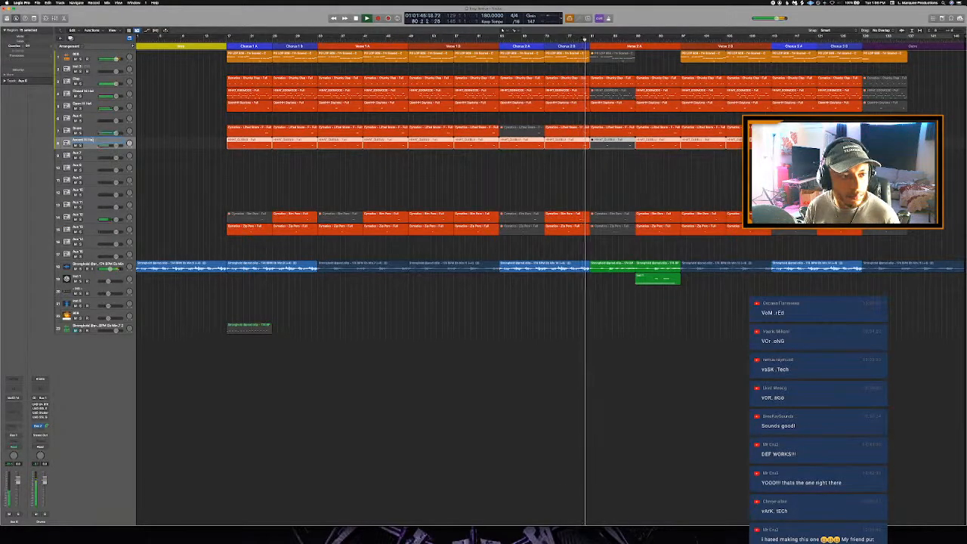
Step: Rename the two percussion tracks Rim Perc and Zip, and mute the first part of the open hi-hat region in Verse 2 A
click(83, 216)
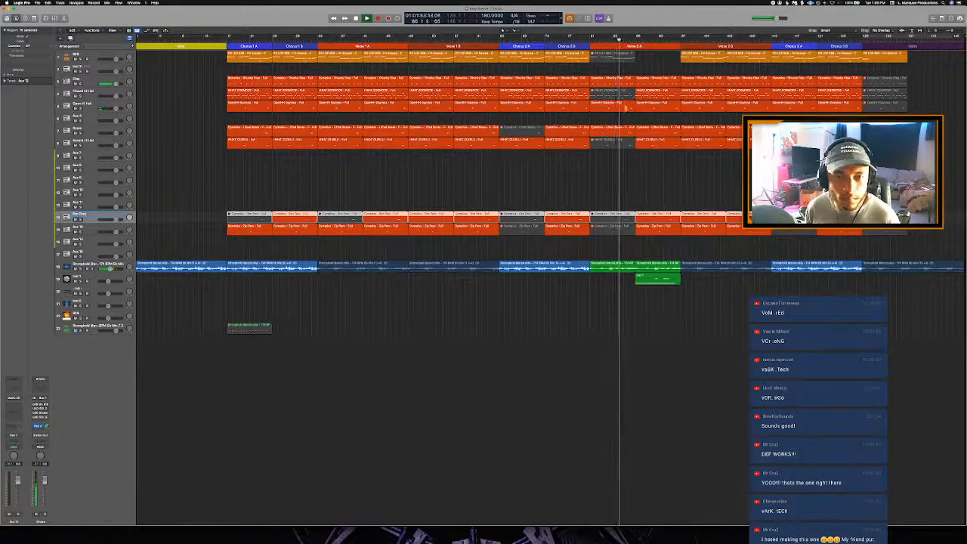
click(609, 107)
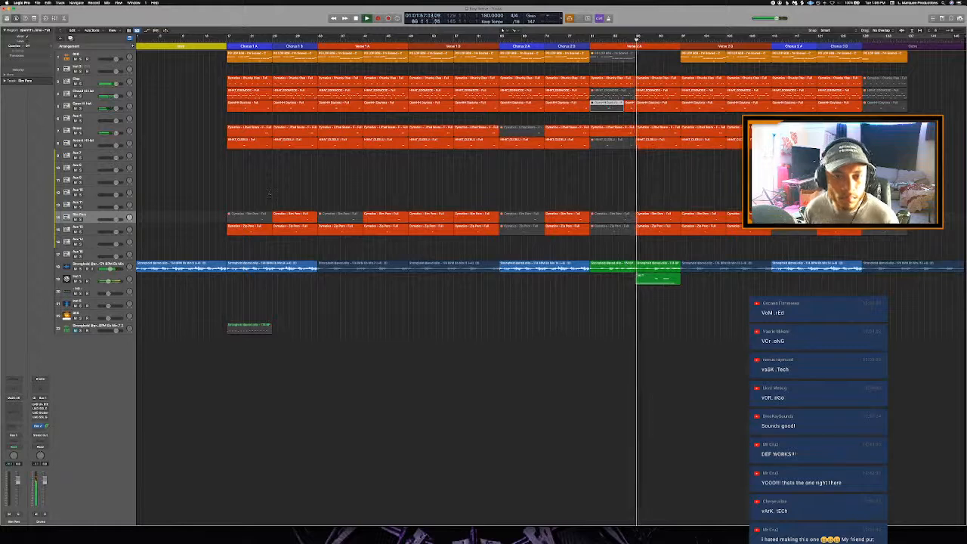
click(80, 226)
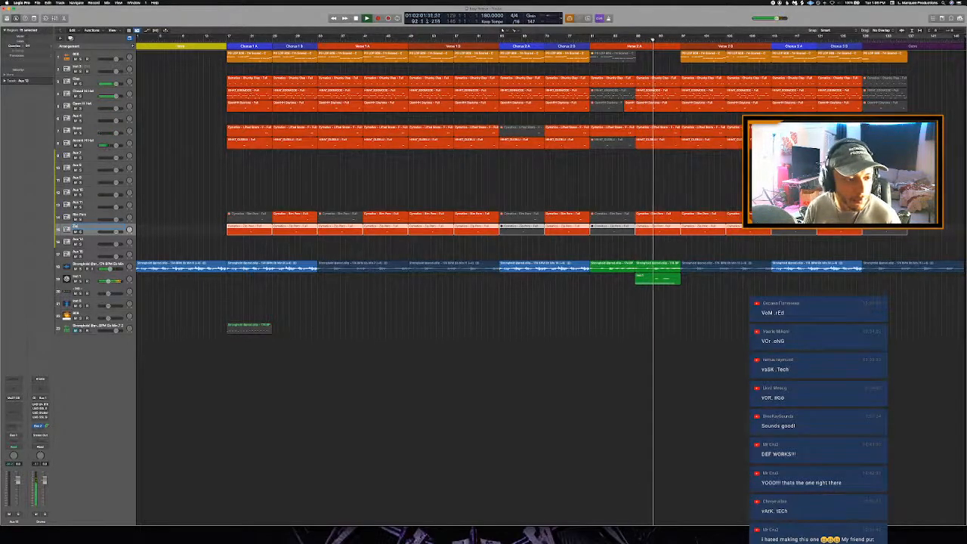
click(165, 230)
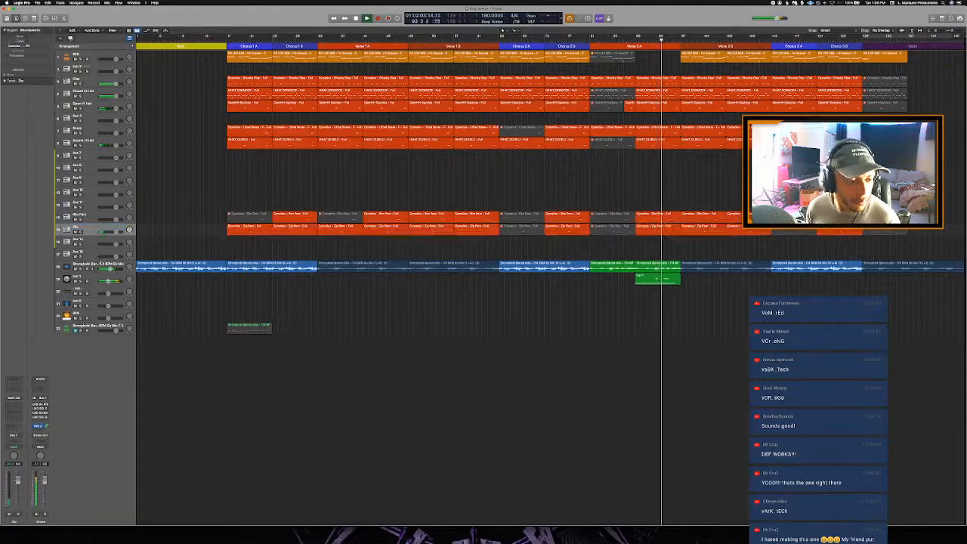
Step: Rename the instrument track below the sample as Synth Bass and move it to the top of the track list
click(101, 263)
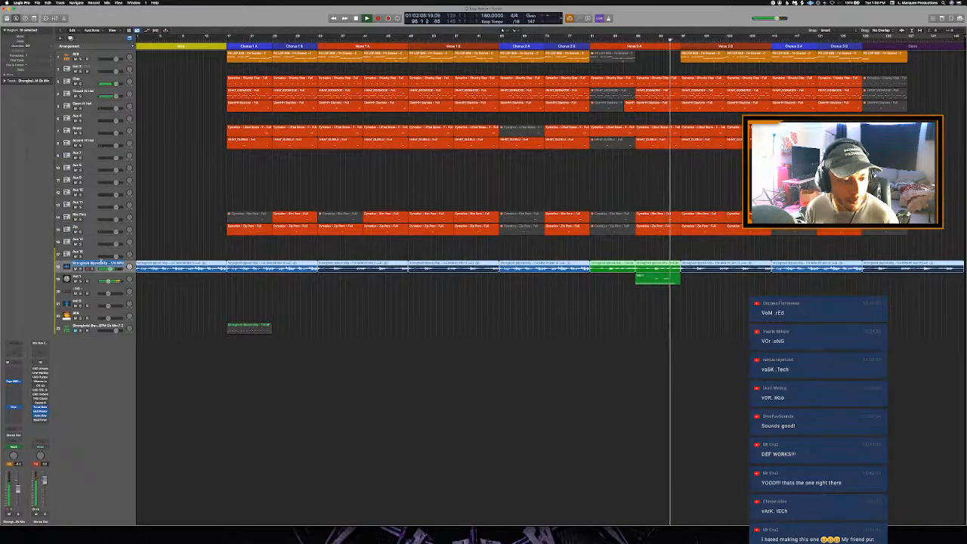
click(185, 284)
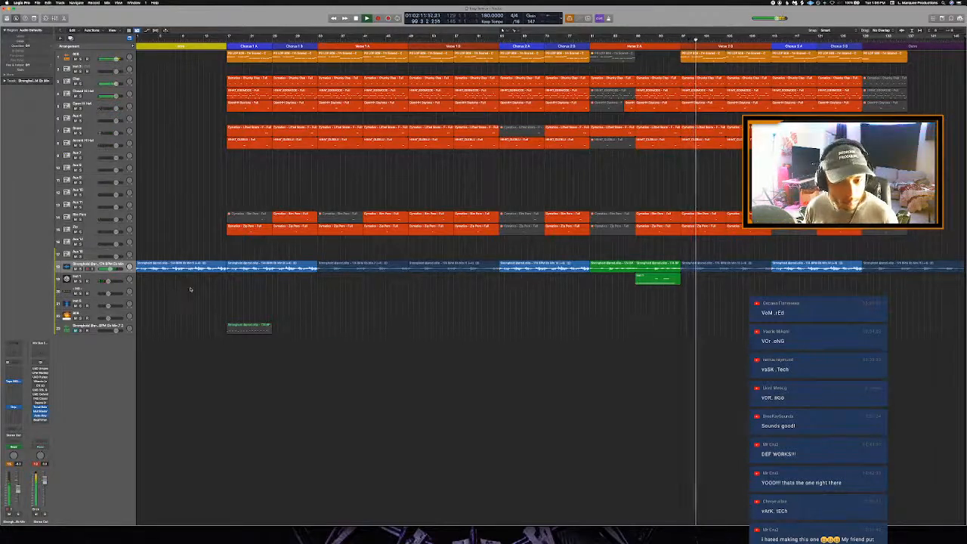
click(96, 278)
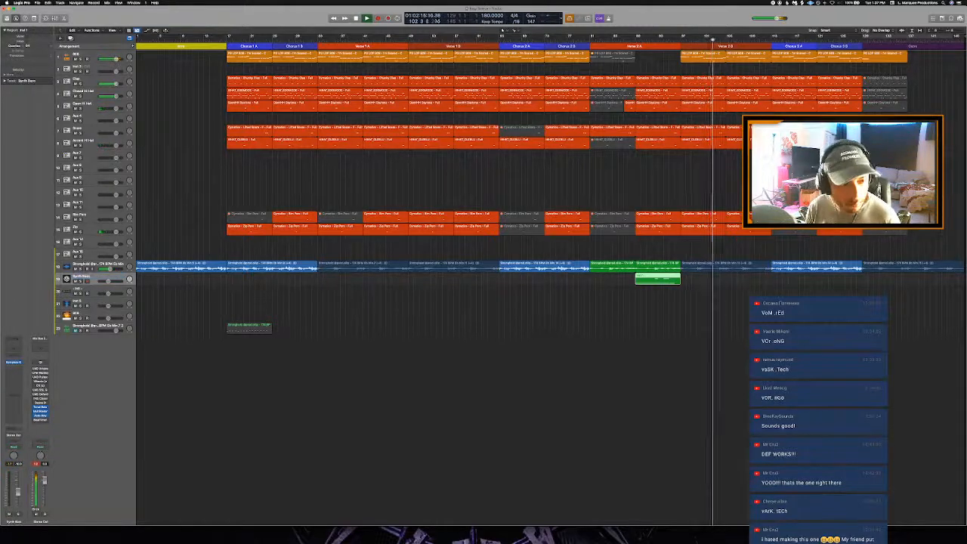
drag(80, 280, 118, 56)
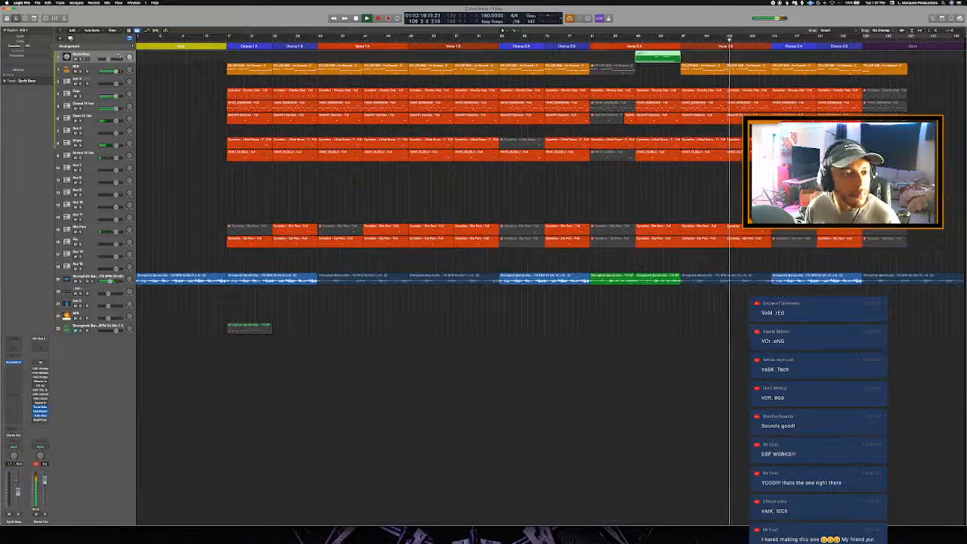
Step: Colour the Synth Bass track and its region orange to match the 808 and check the channel strip in the mixer
key(alt+c)
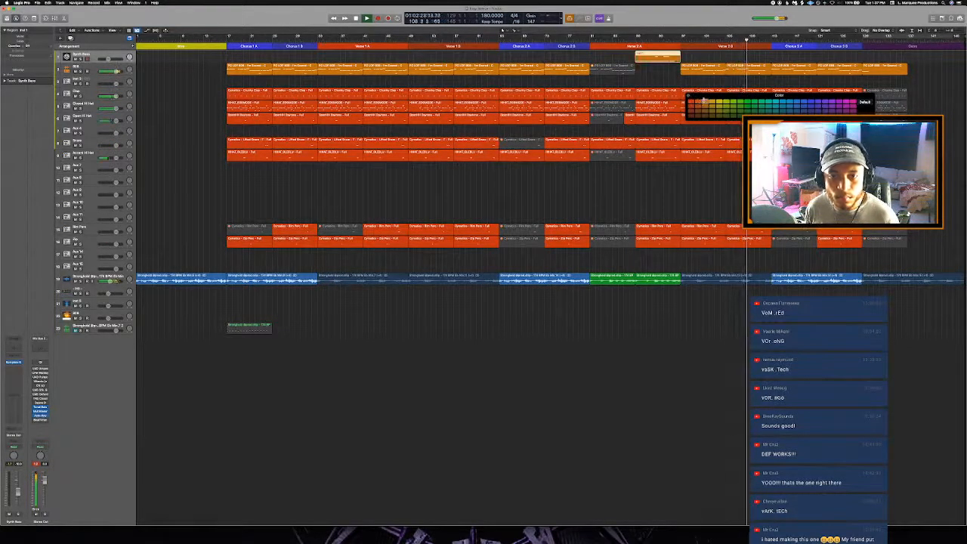
key(x)
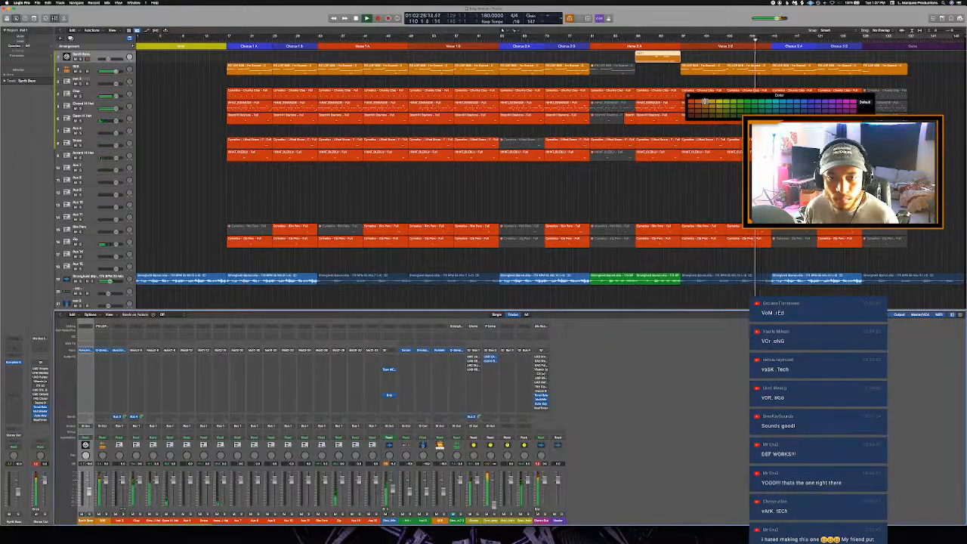
key(x)
key(alt+c)
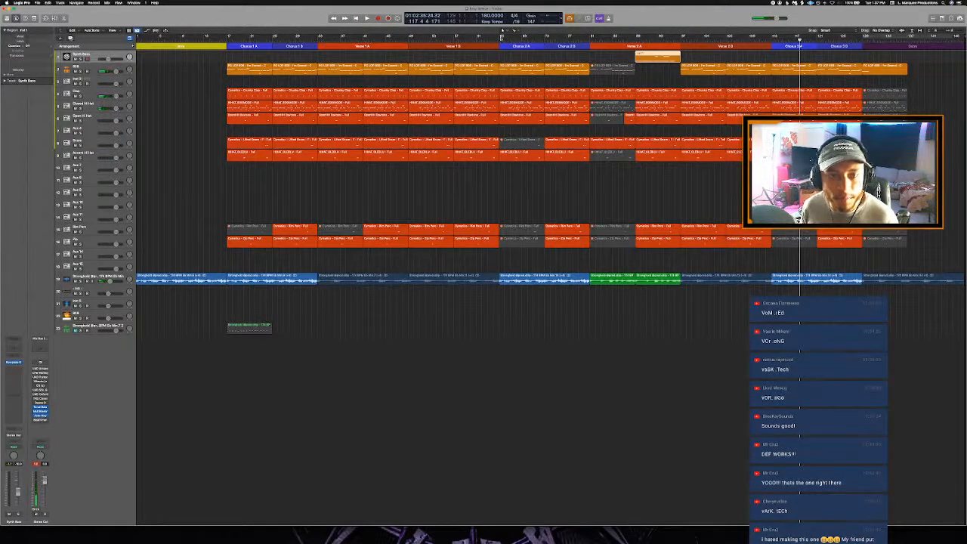
Step: Place the playhead at the start of the Outro and move the first note of the muted clap region there to bar 129
key(super+Right)
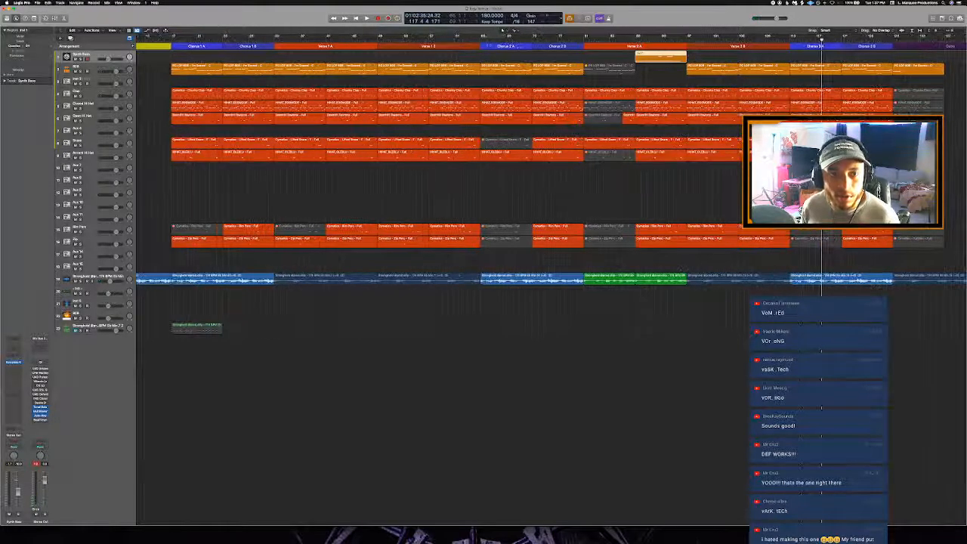
click(482, 39)
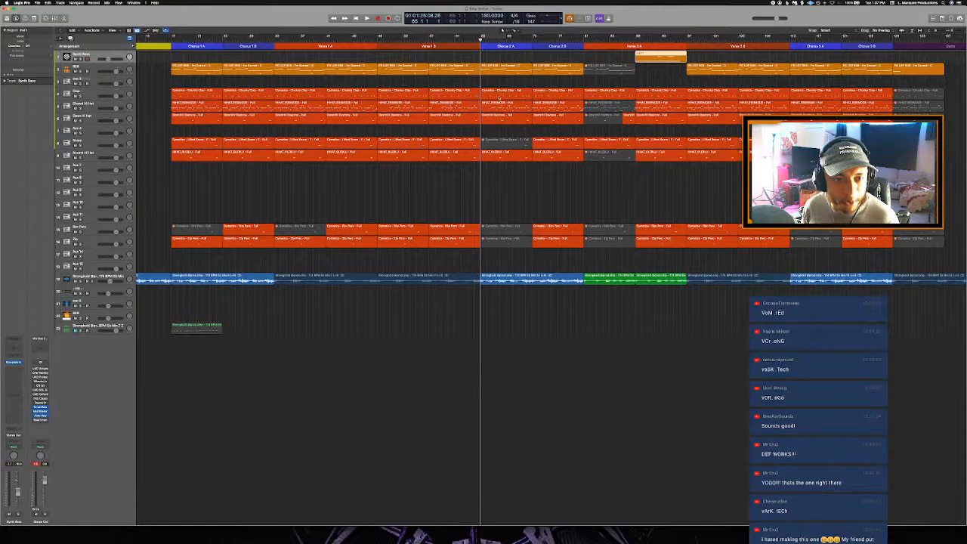
click(893, 40)
scroll(905, 107, right, 2)
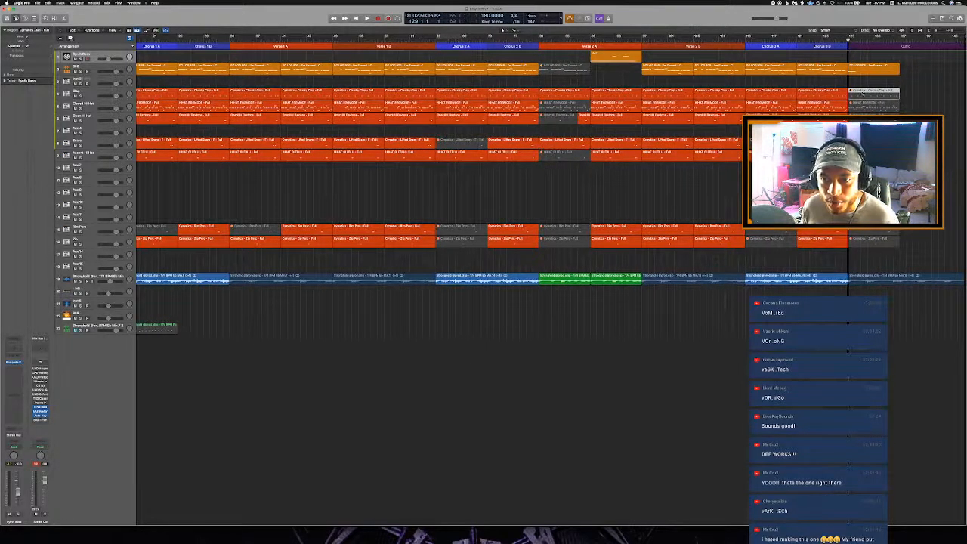
key(p)
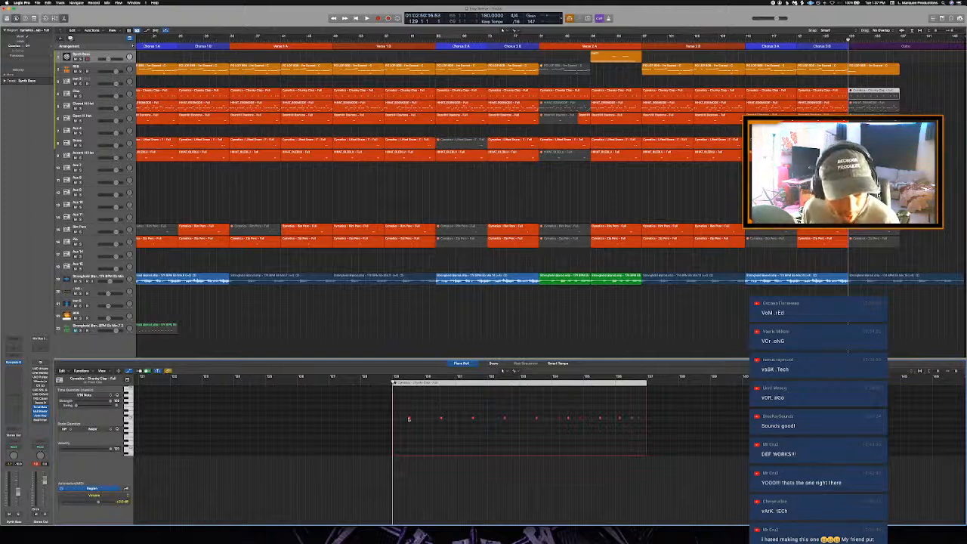
drag(409, 419, 396, 421)
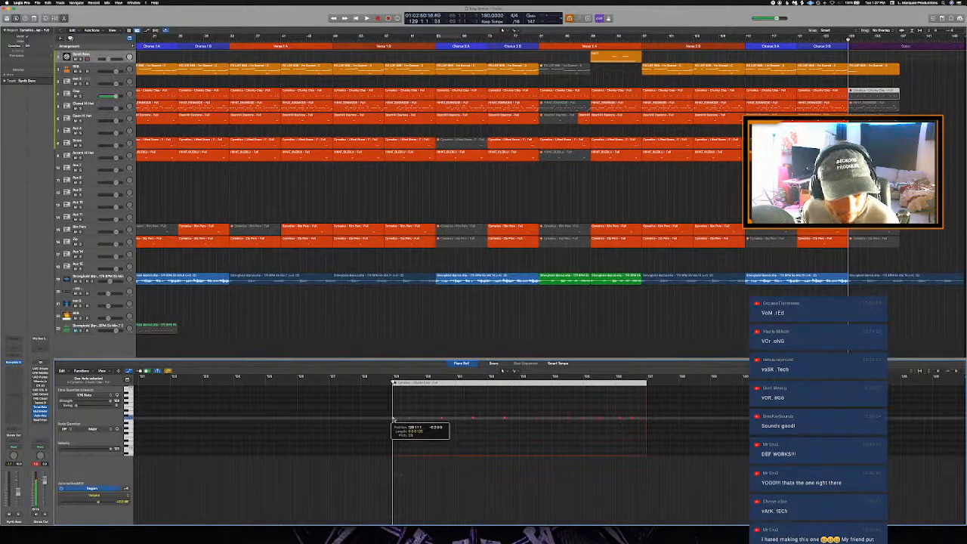
Step: Delete all remaining notes after the first one in the Outro clap region and unmute the region
drag(400, 409, 749, 447)
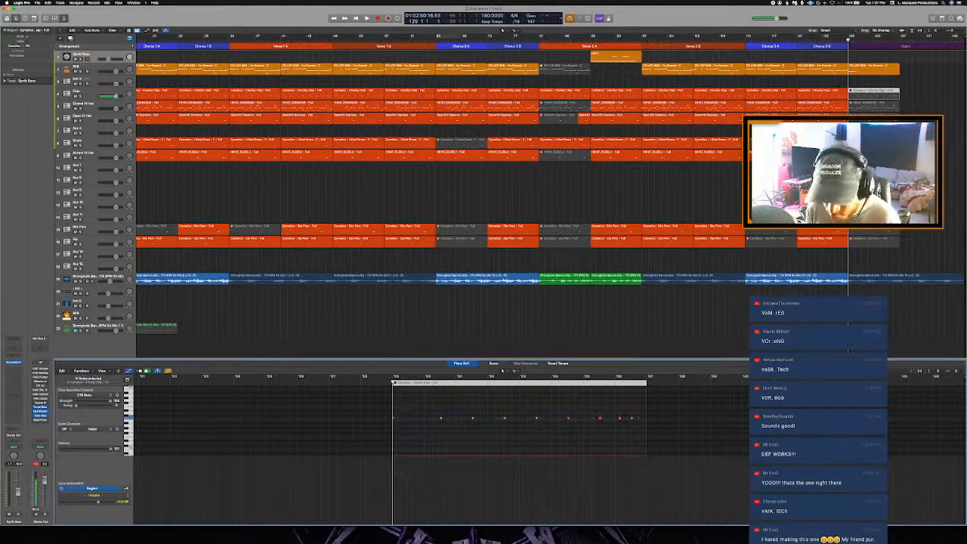
key(Delete)
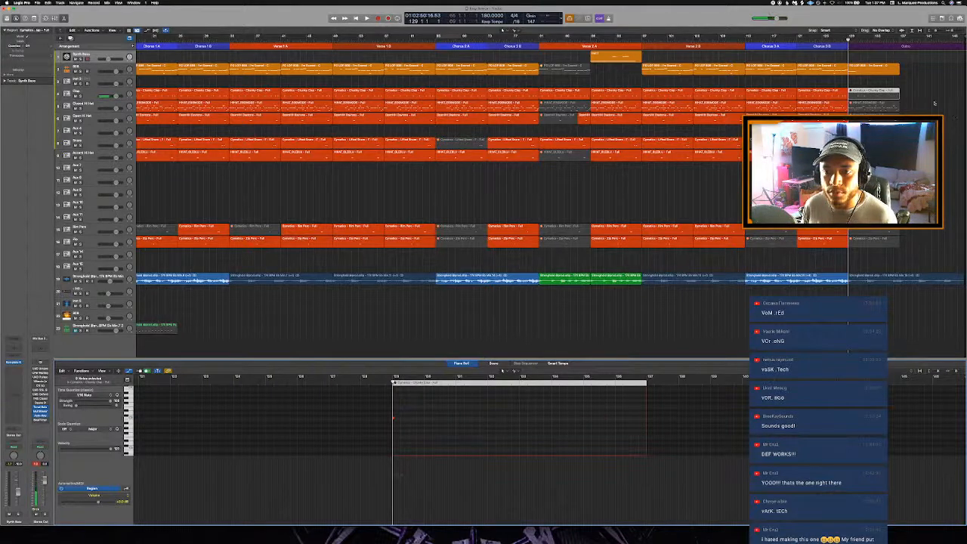
click(864, 92)
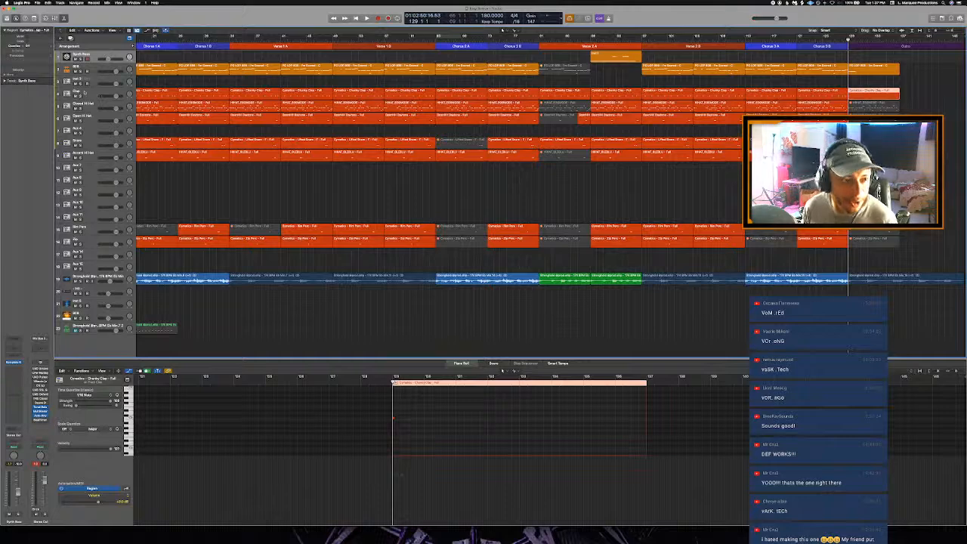
Step: Insert the Native Instruments Raum reverb on the Clap track, close its window and select the Outro clap region
click(83, 93)
click(184, 81)
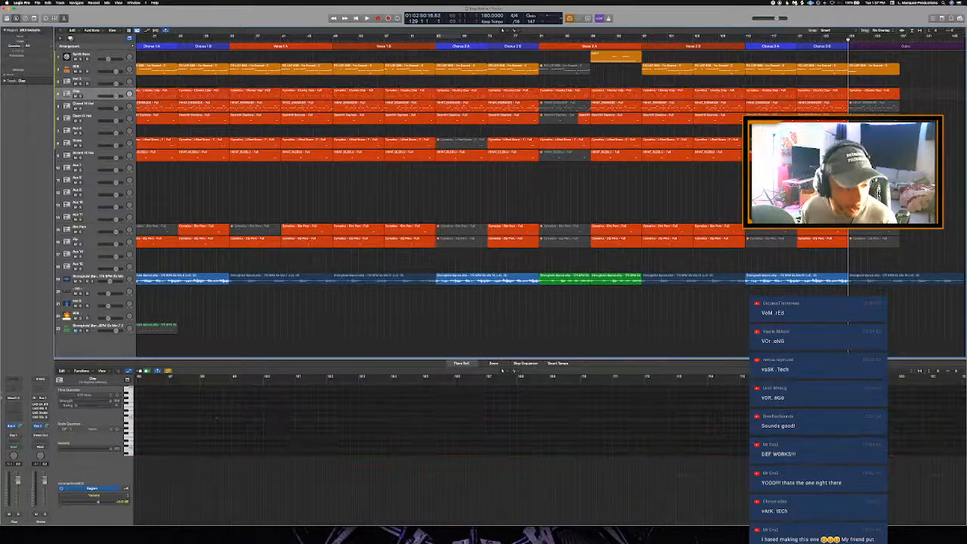
click(13, 408)
mouse_move(23, 527)
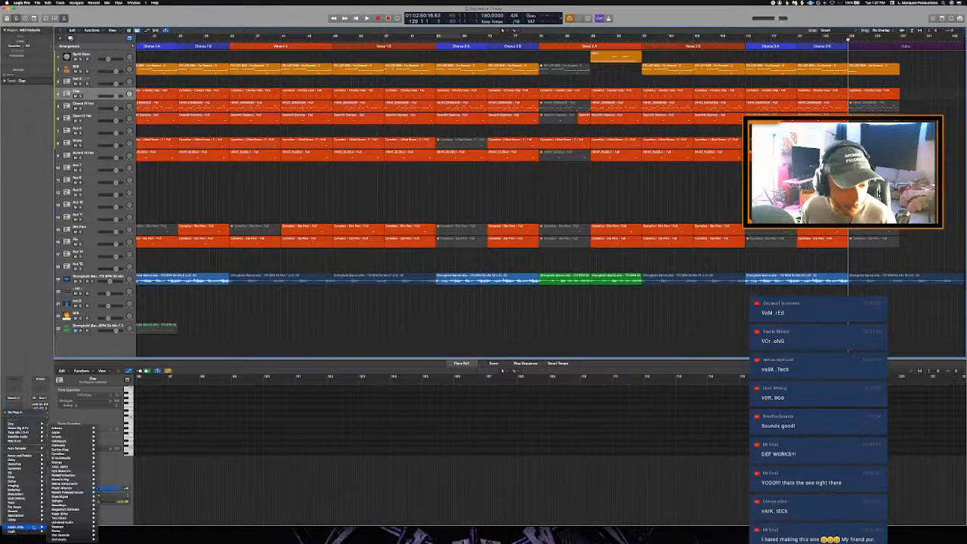
mouse_move(72, 458)
mouse_move(76, 483)
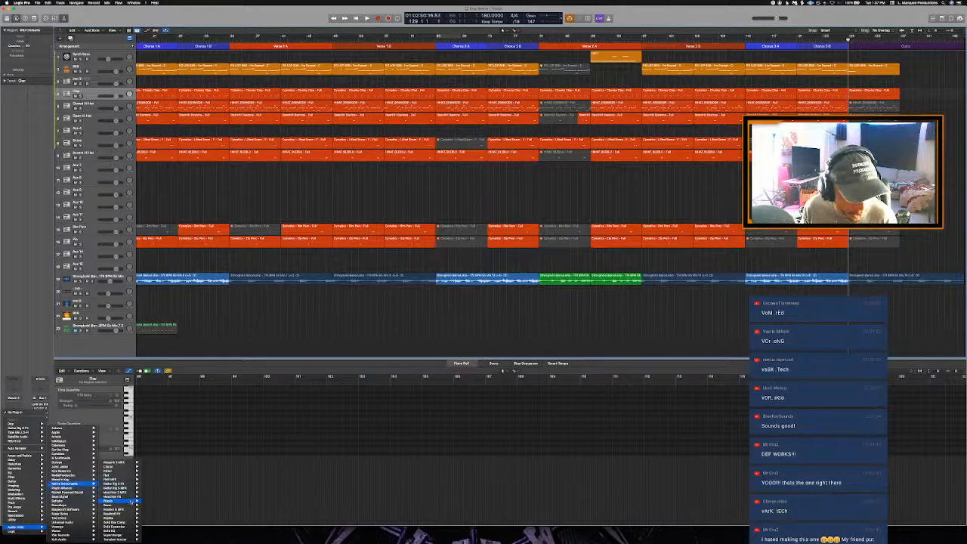
click(151, 501)
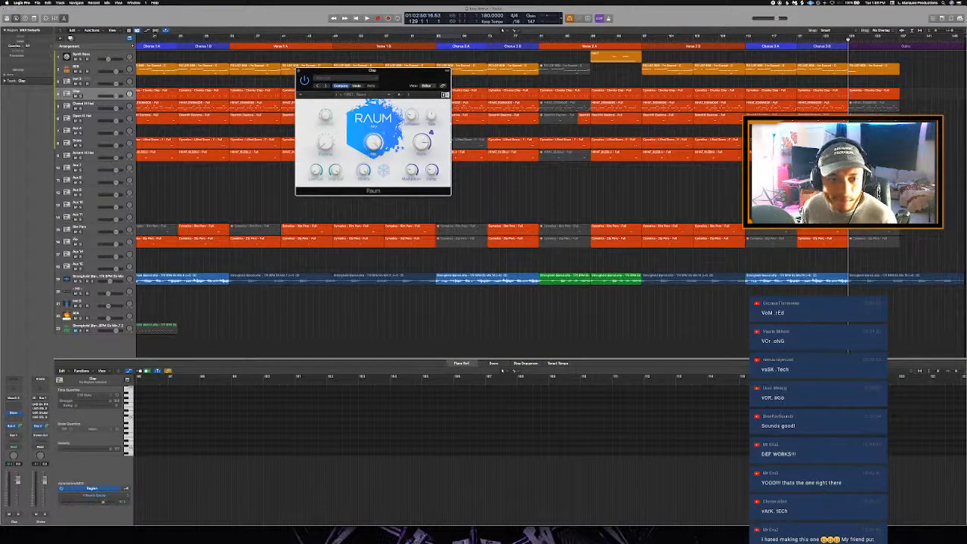
click(300, 73)
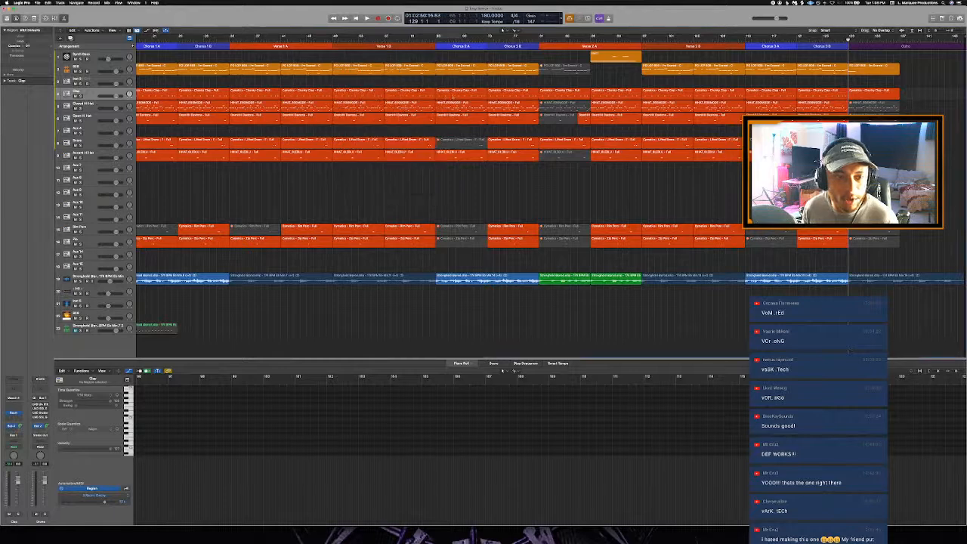
click(877, 91)
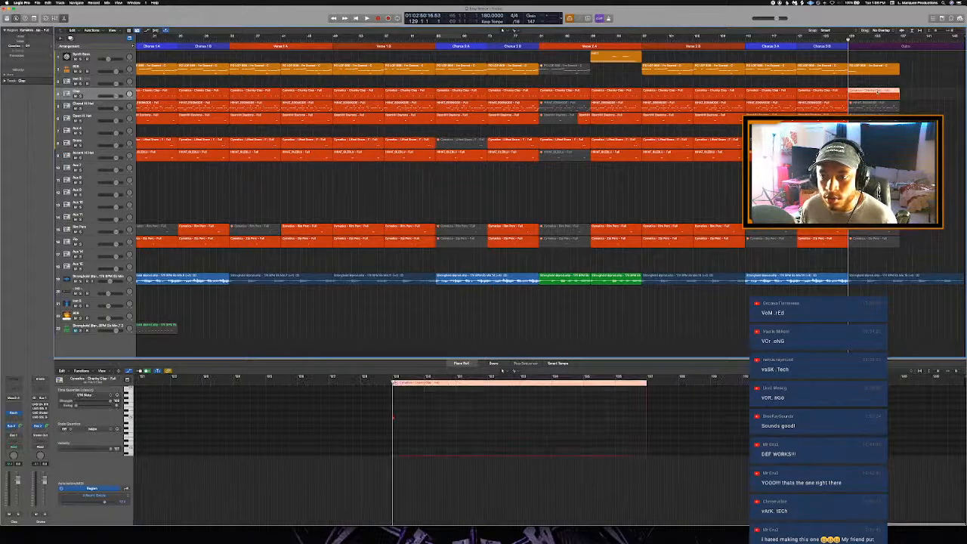
click(937, 97)
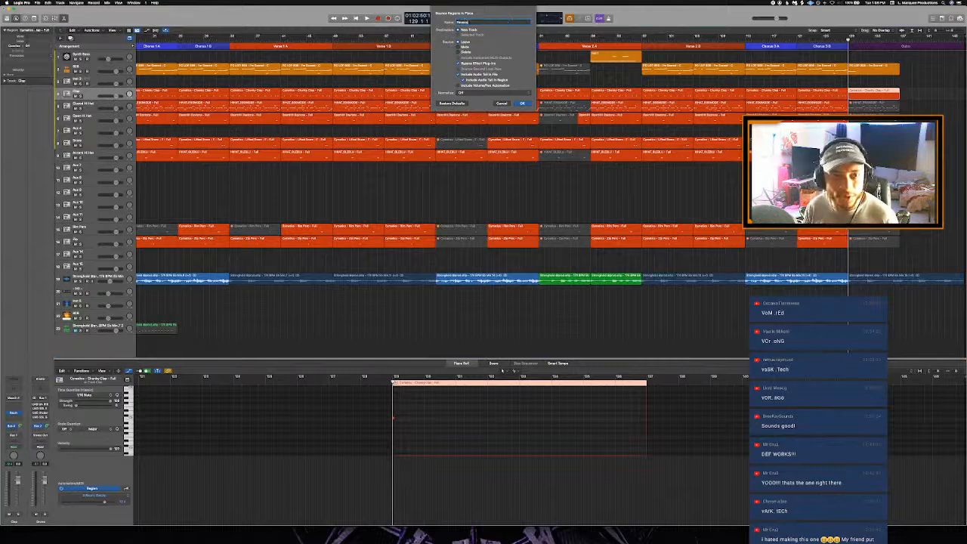
key(Return)
key(space)
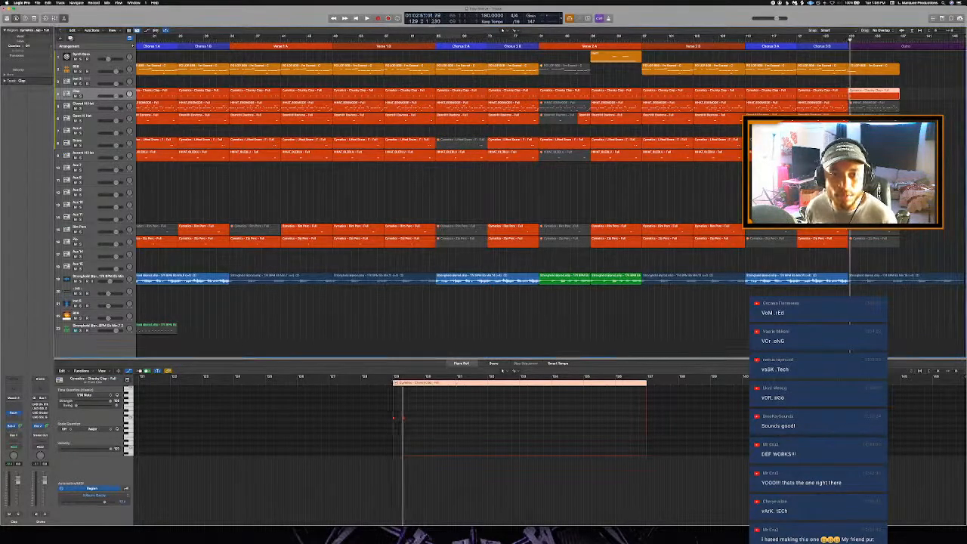
key(space)
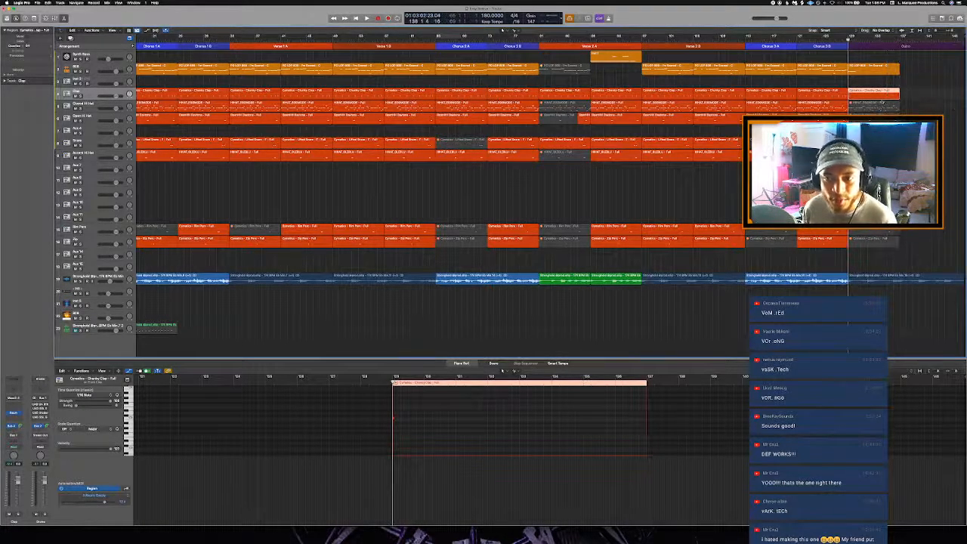
key(super+z)
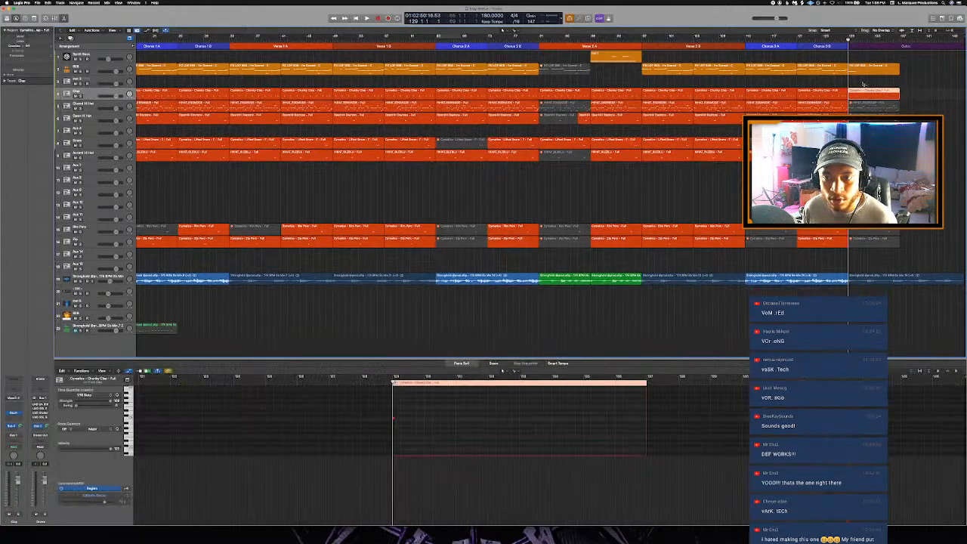
Step: Bounce the Outro clap region in place to a new track named Reverse Clap, without bypassing the effect plug-ins
click(864, 85)
click(866, 96)
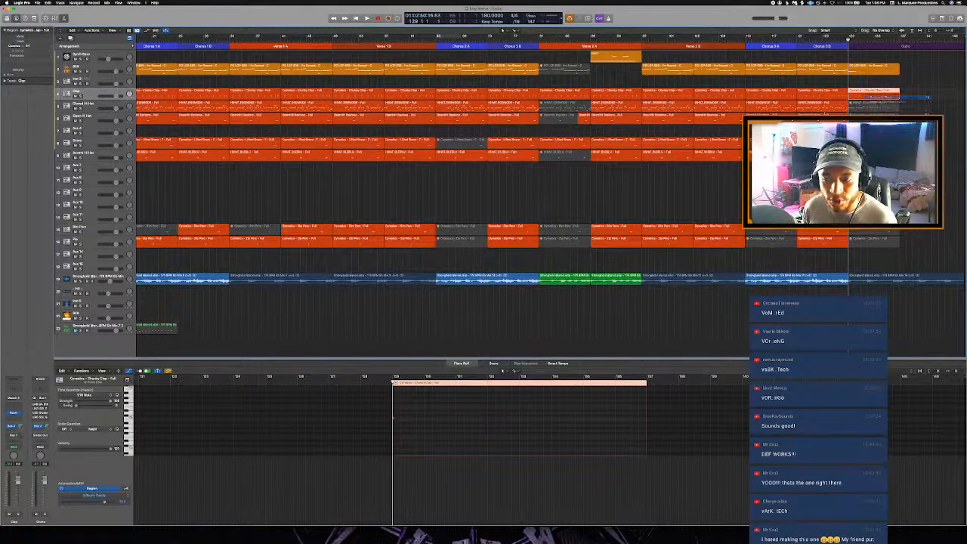
key(ctrl+b)
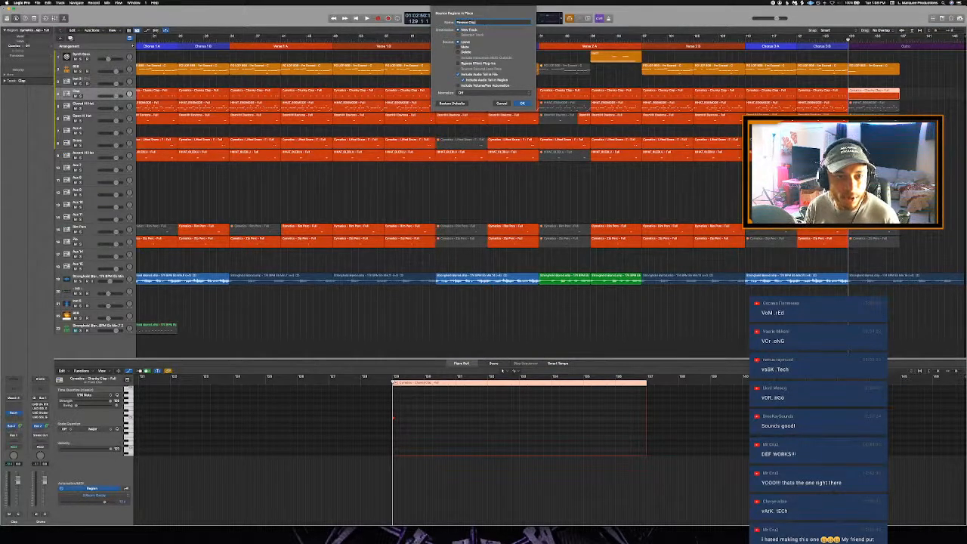
click(526, 104)
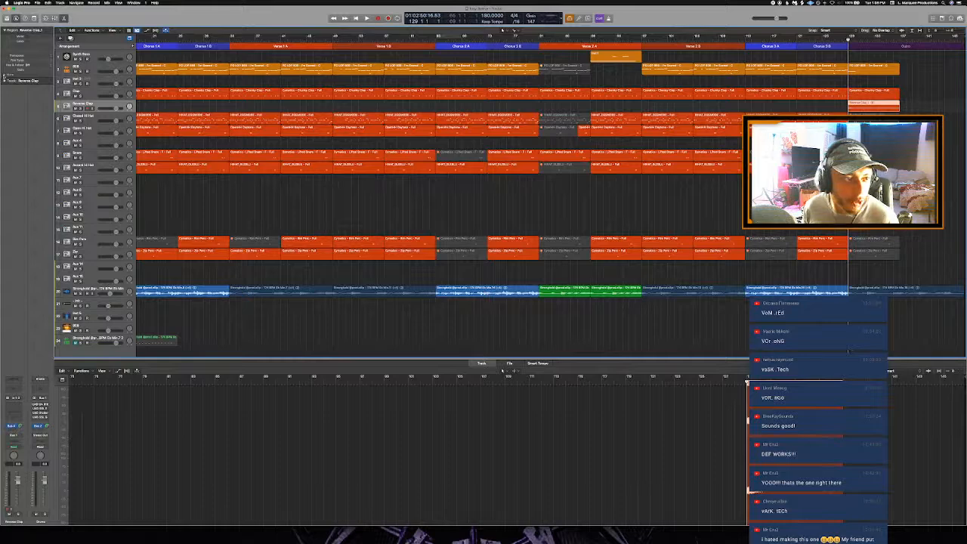
Step: Reverse the bounced Reverse Clap region and delete the original clap region from the Outro
click(4, 76)
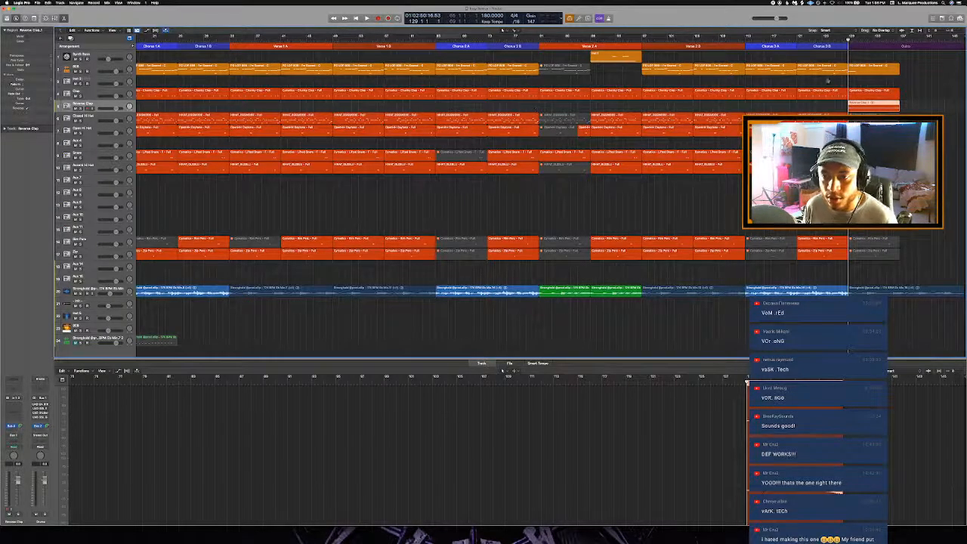
click(856, 96)
click(869, 82)
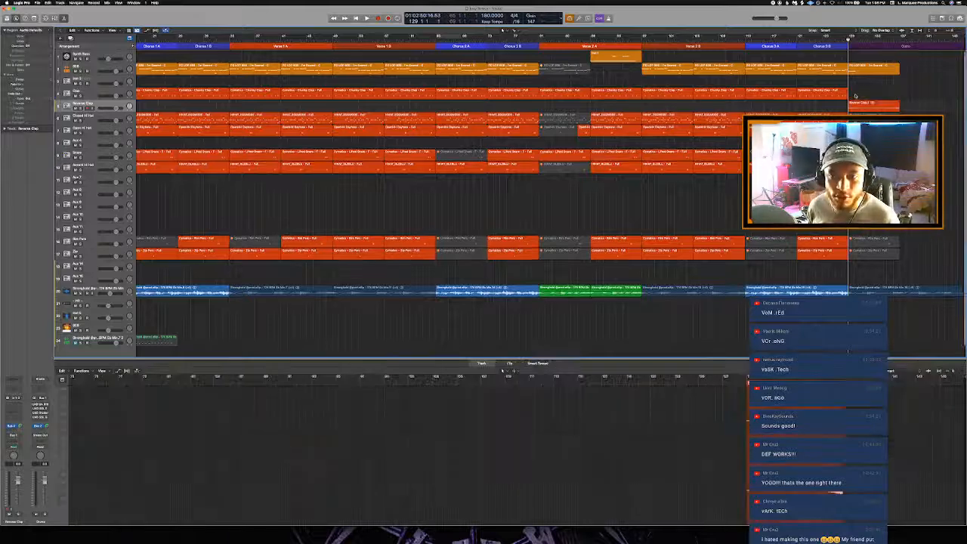
Step: Move the Reverse Clap region to the start of Chorus 2 A and remove the Raum reverb from the Clap track
scroll(869, 97, down, 1)
drag(857, 95, 429, 98)
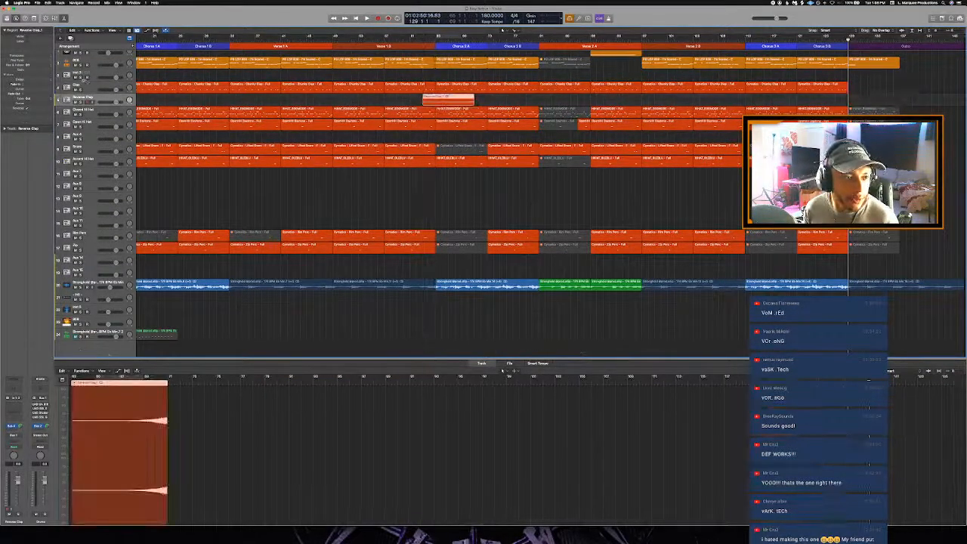
click(87, 86)
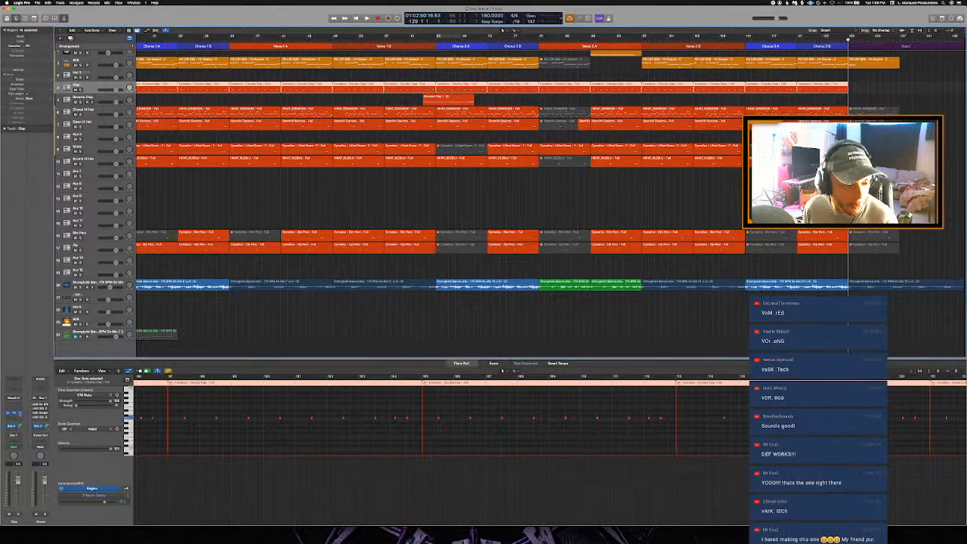
click(21, 414)
click(30, 420)
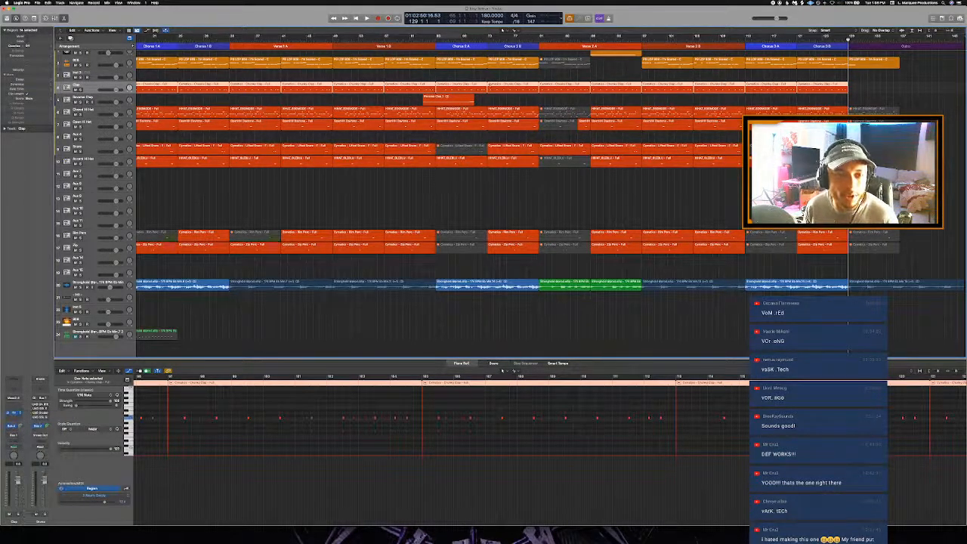
Step: Play the transition into Chorus 2 A and move the Reverse Clap region earlier so that it ends at bar 67
click(431, 40)
key(space)
scroll(536, 99, up, 5)
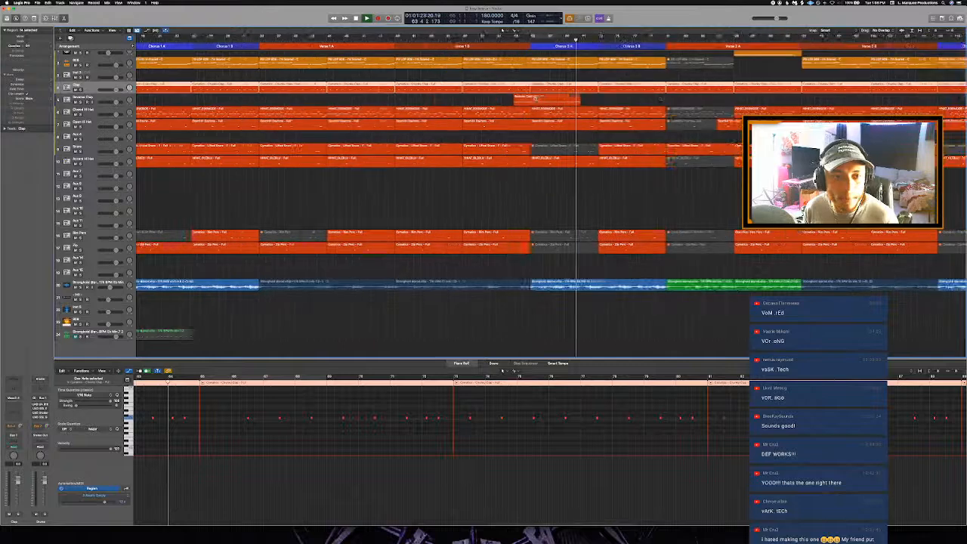
scroll(535, 99, down, 1)
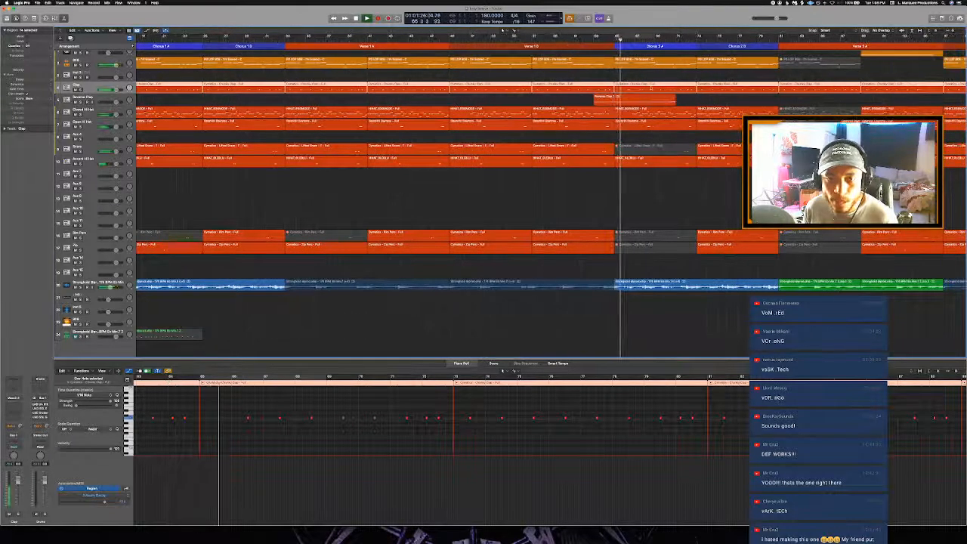
key(space)
drag(668, 99, 631, 102)
click(657, 101)
double_click(618, 101)
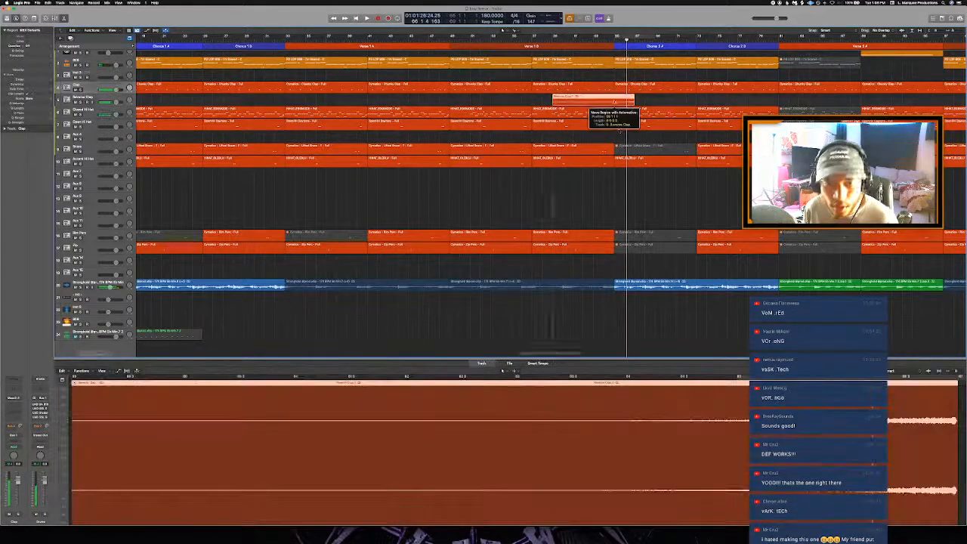
Step: Play the start of Chorus 2 A to check the build-up at the end of the Reverse Clap region
scroll(648, 398, right, 5)
key(t)
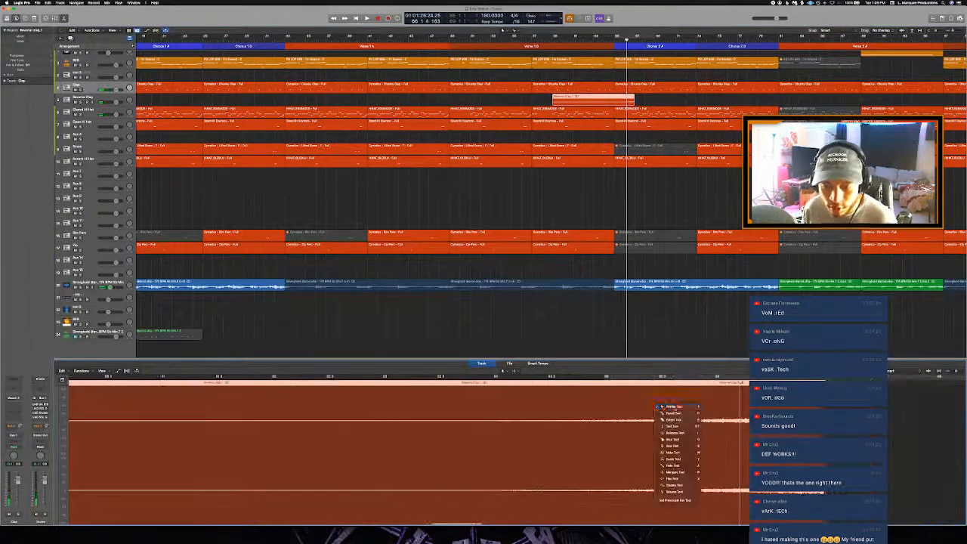
key(t)
click(689, 412)
key(c)
key(space)
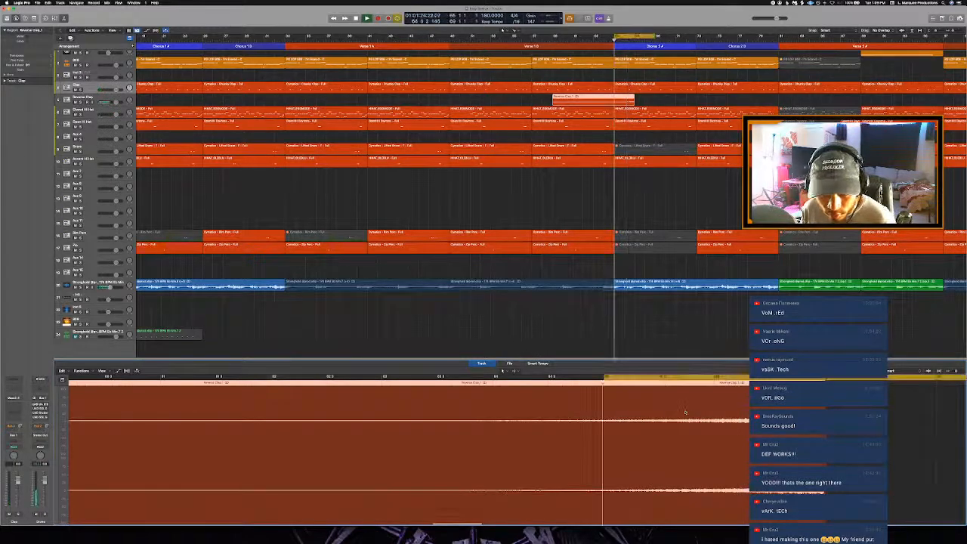
key(super+Left)
key(c)
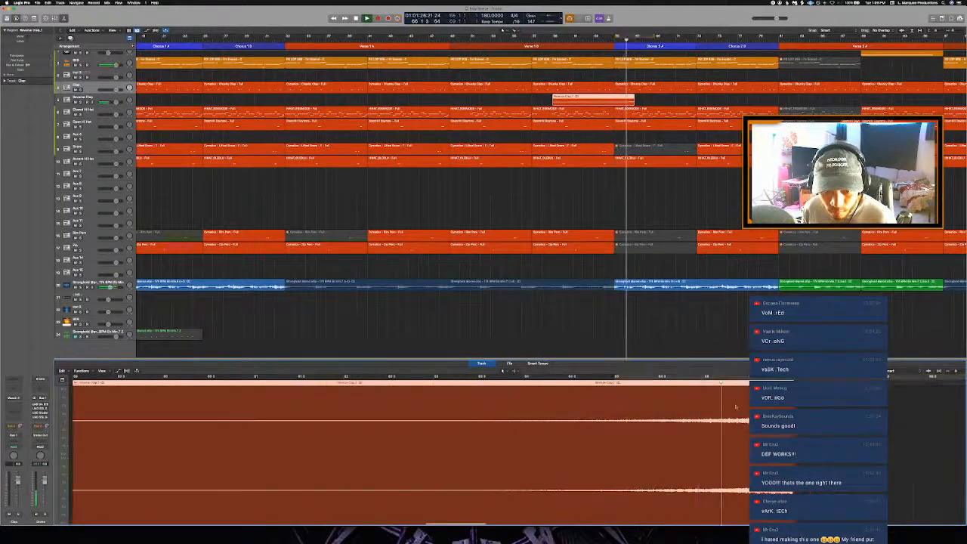
scroll(733, 408, right, 1)
key(space)
Step: Split the Reverse Clap region at bar 66 beat 3 with the Scissors tool, delete the part before it and audition the rest
click(706, 383)
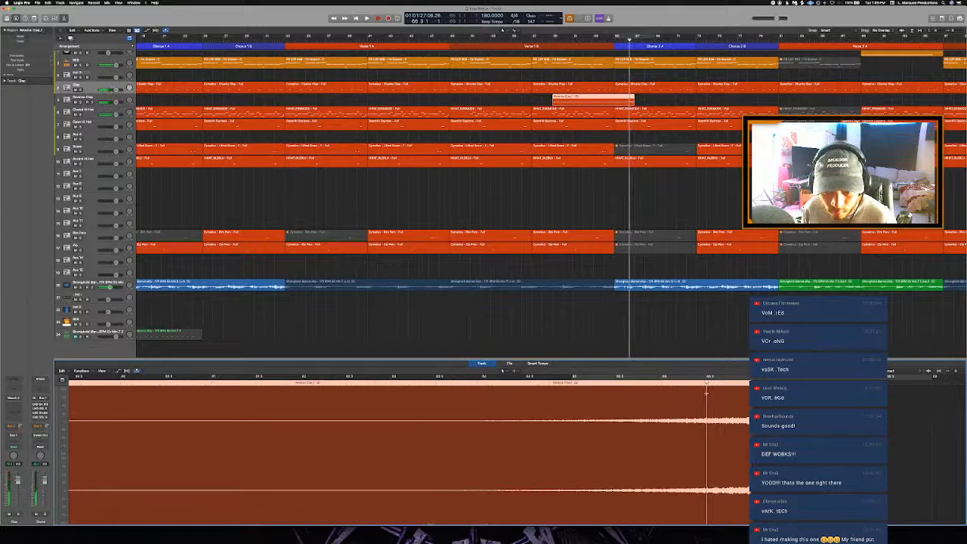
click(515, 371)
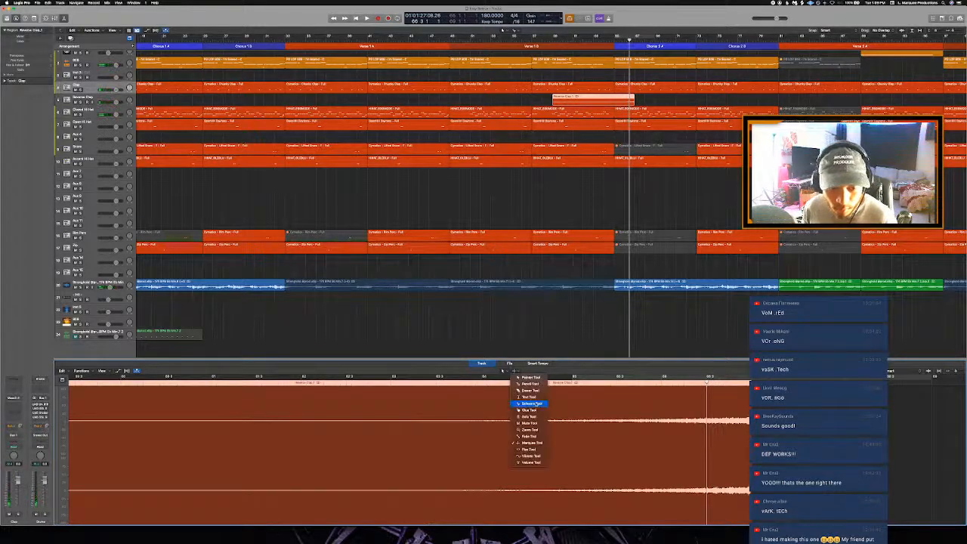
click(516, 403)
click(707, 415)
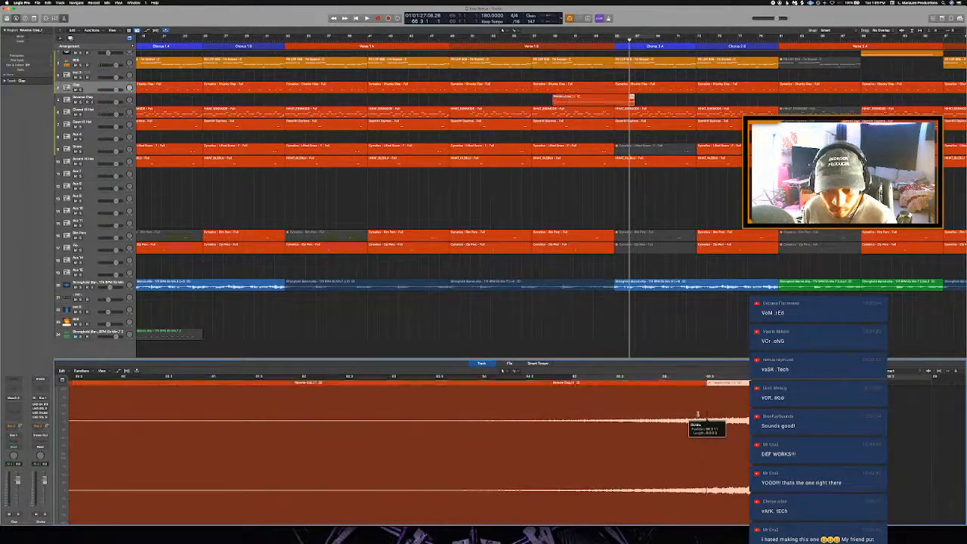
key(BackSpace)
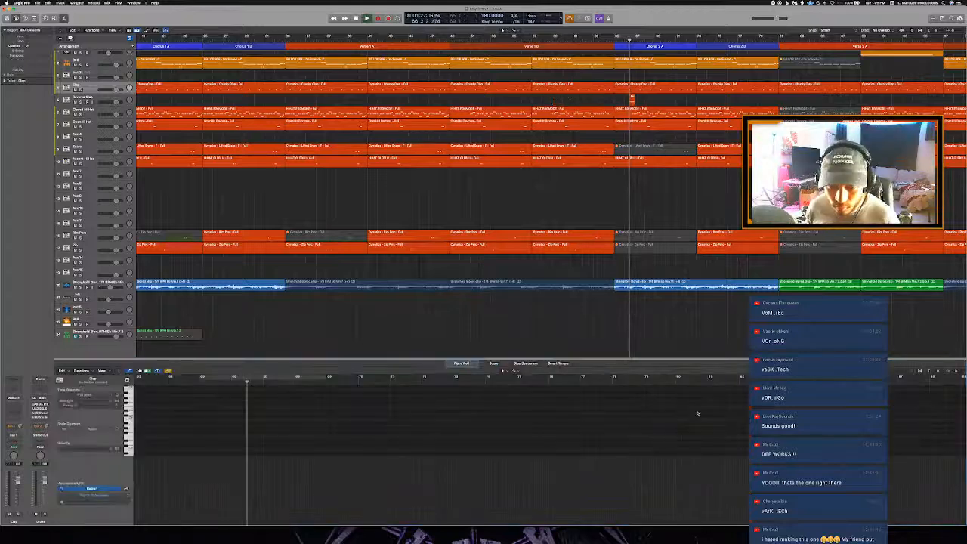
key(space)
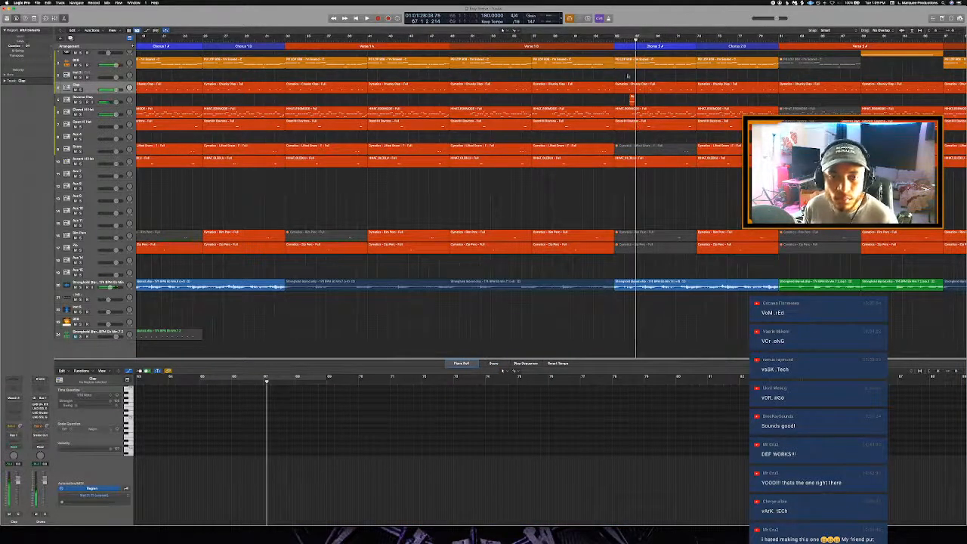
Step: Add a fade-in over roughly the first half of the trimmed Reverse Clap region, checking it in playback
click(633, 99)
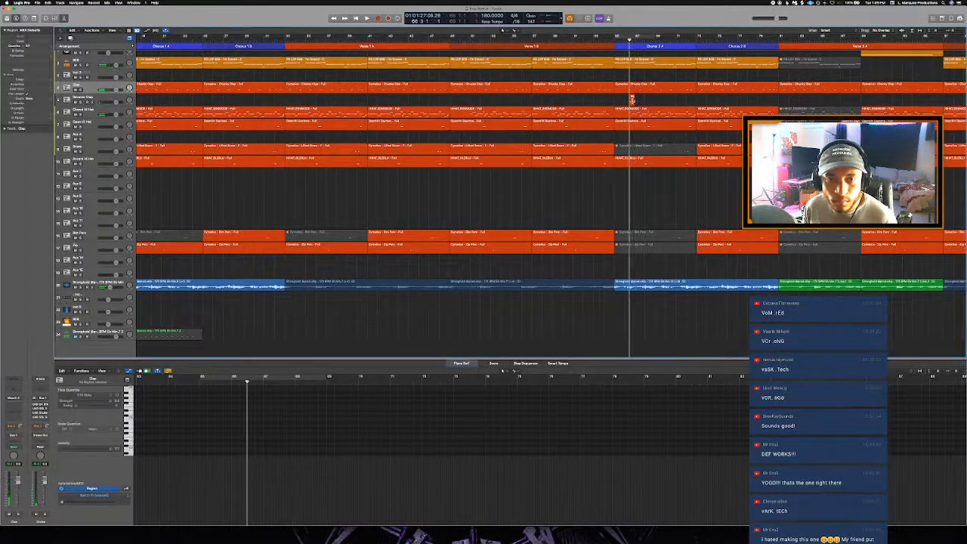
click(632, 99)
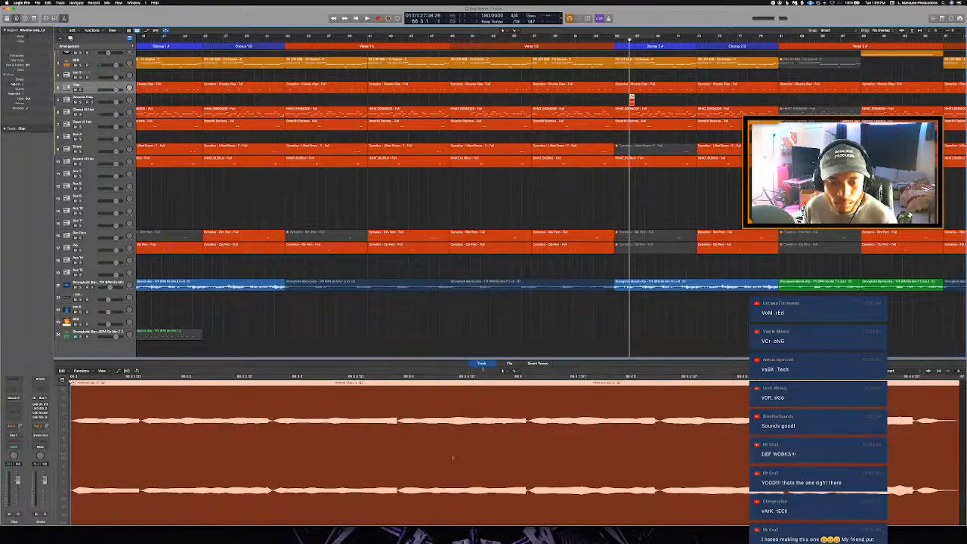
scroll(451, 461, down, 10)
scroll(450, 458, left, 10)
click(518, 437)
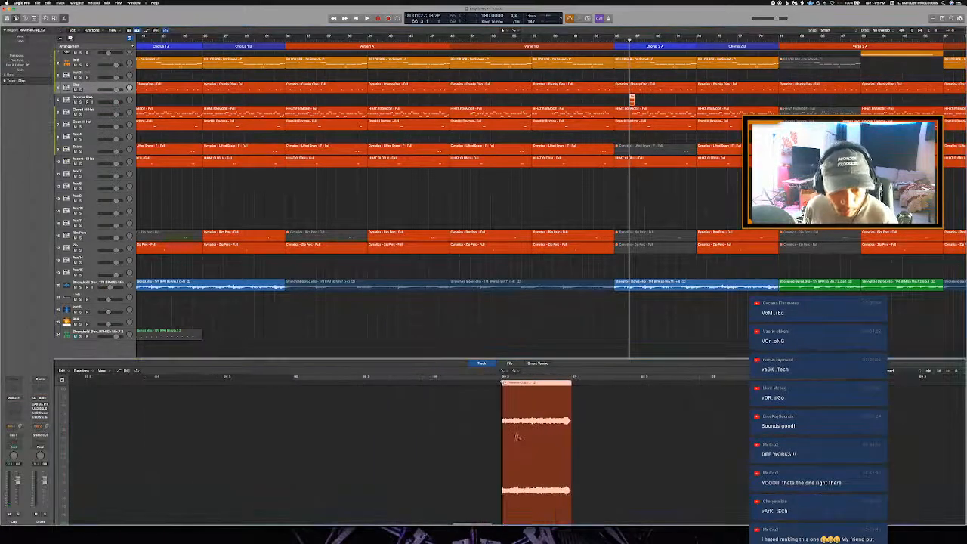
drag(504, 433, 522, 434)
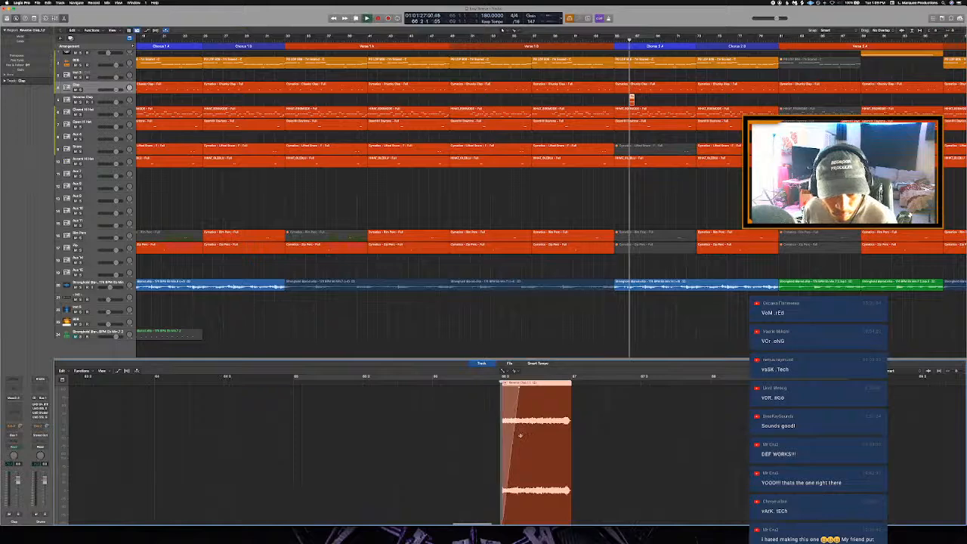
key(space)
drag(520, 388, 546, 397)
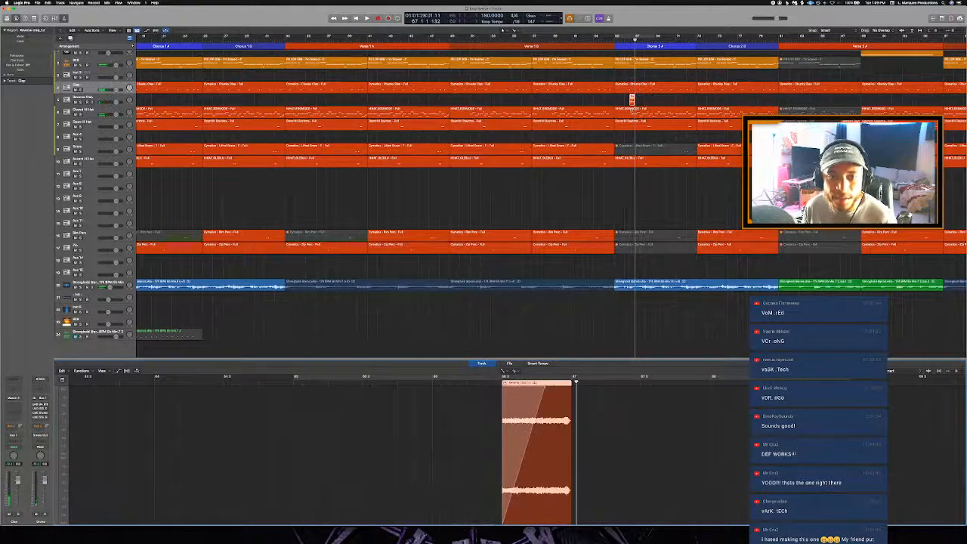
Step: Mute the last two notes before bar 67 in the Chorus 2 A Closed Hi Hat region and play the passage
click(632, 110)
scroll(338, 433, up, 5)
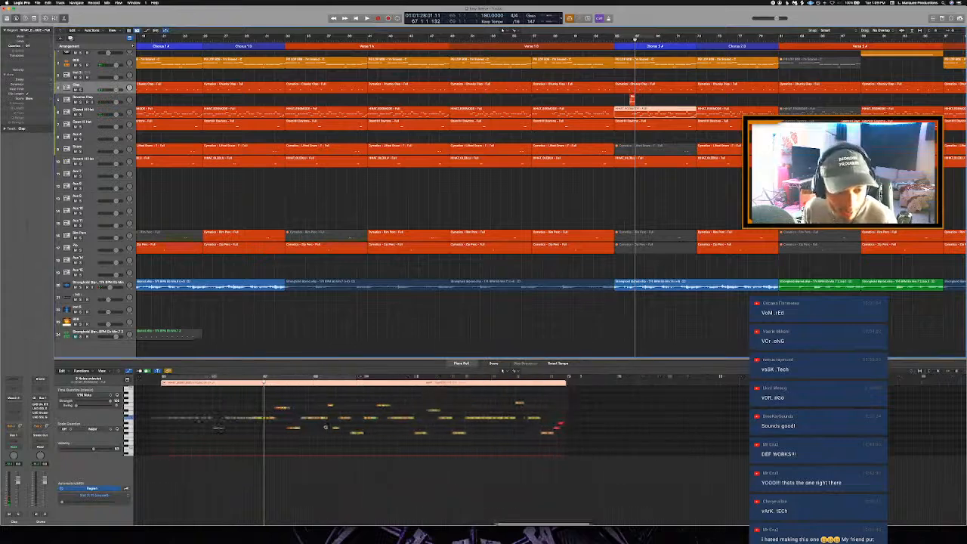
drag(247, 412, 256, 429)
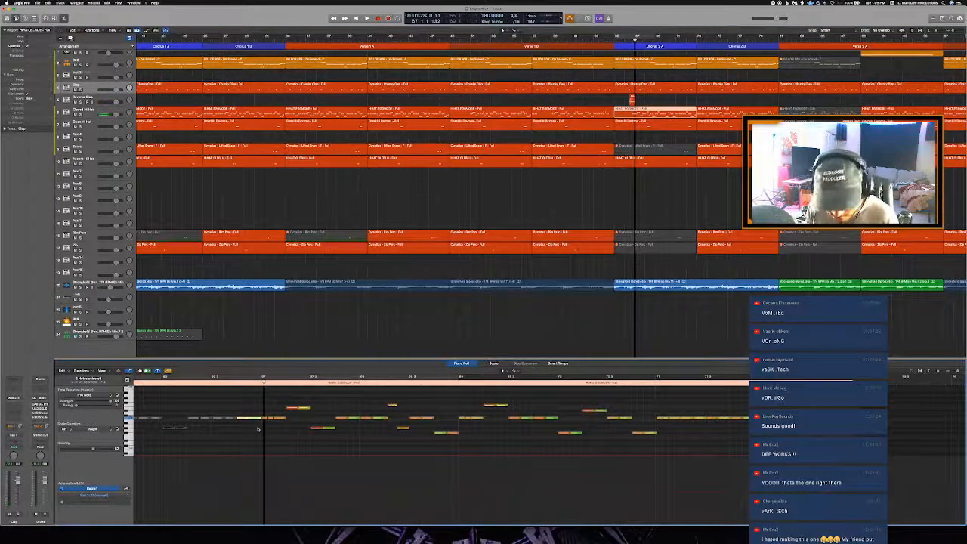
key(space)
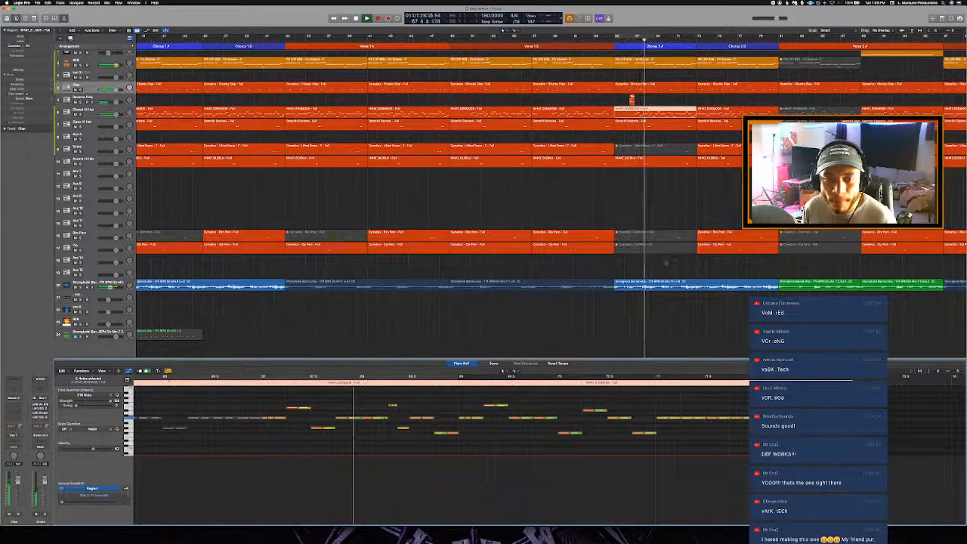
key(c)
key(c)
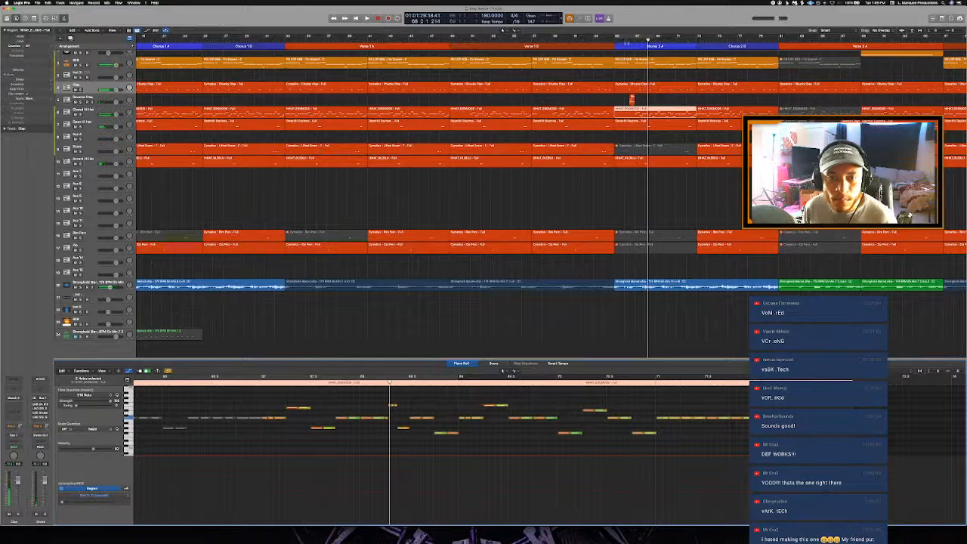
Step: Split the Stronghold sample region at bar 66 beat 3 and bar 67, mute the piece between and turn on cycling
click(627, 42)
scroll(655, 60, up, 5)
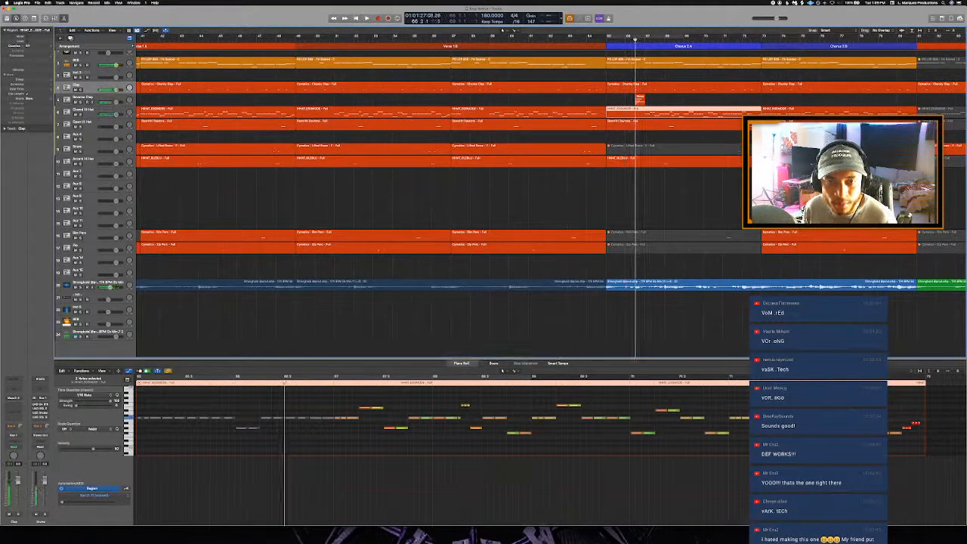
click(635, 292)
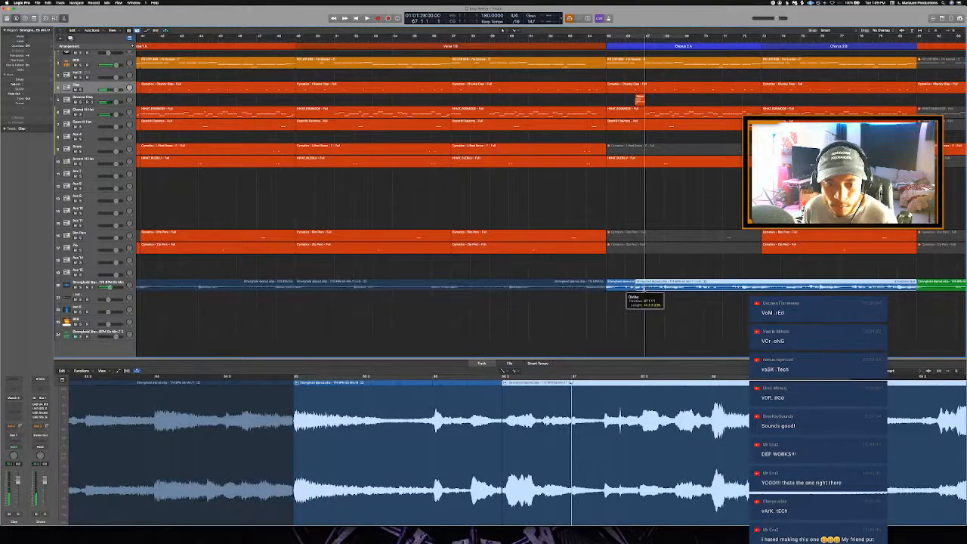
key(super+t)
key(ctrl+m)
key(c)
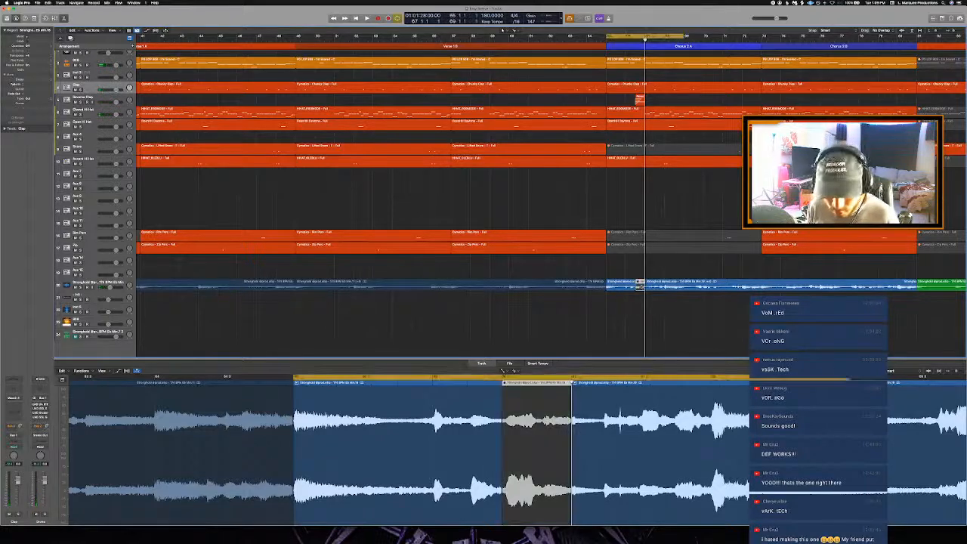
Step: Turn off cycling, play Chorus 2 with the whole arrangement in view, close the audio editor and clear the region selection
key(Return)
key(c)
key(space)
ctrl+alt+click(647, 212)
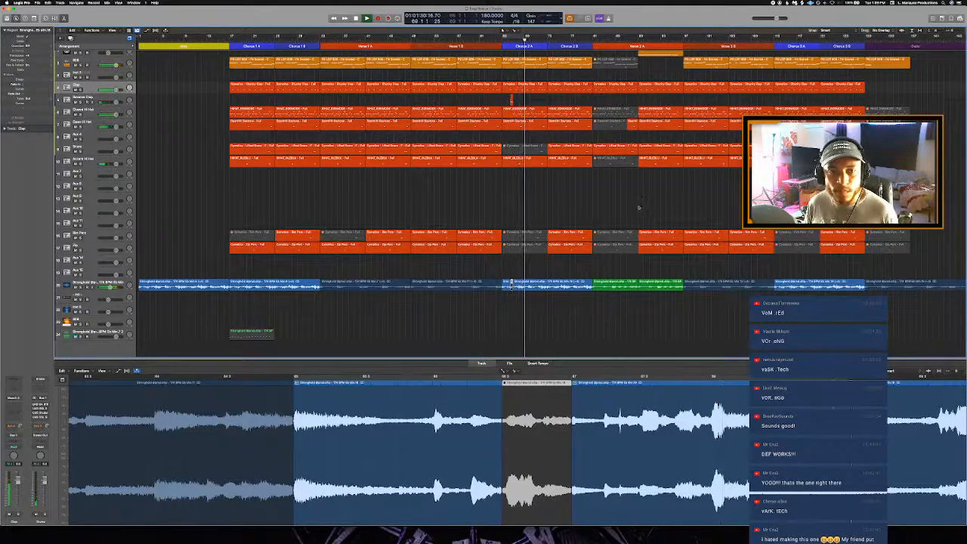
key(e)
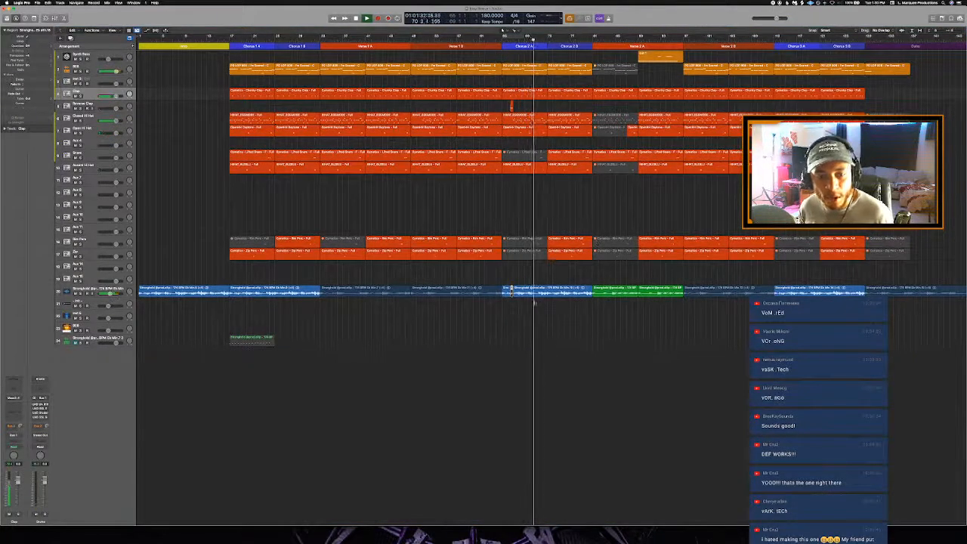
click(564, 308)
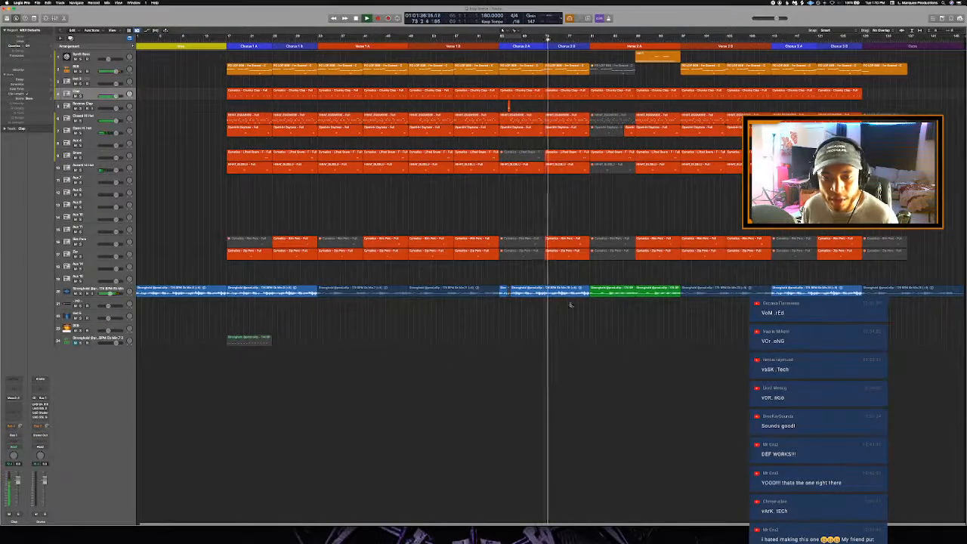
Step: Replace all Chorus 3 A and B regions with a copy of the Chorus 2 A and B regions, pasted at bar 113
drag(590, 325, 533, 139)
drag(502, 30, 502, 43)
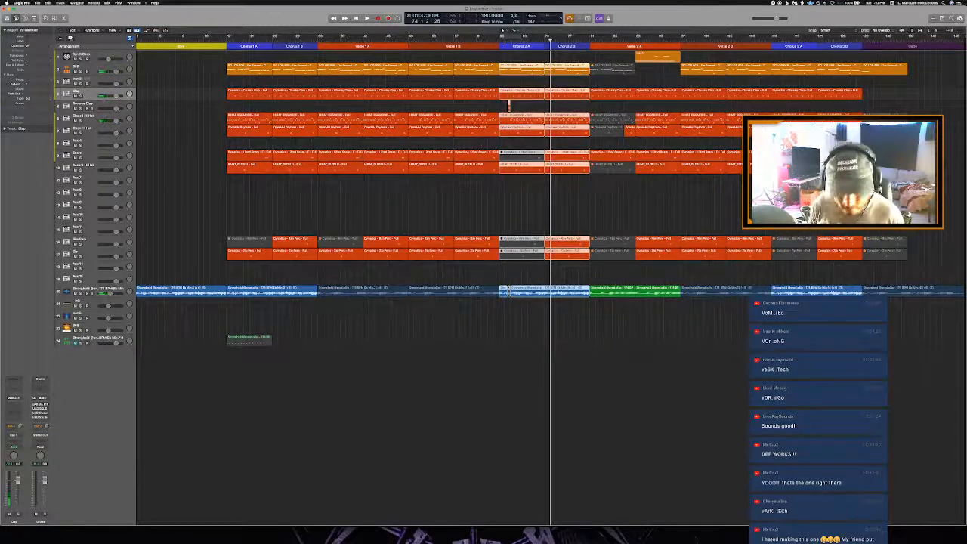
click(773, 38)
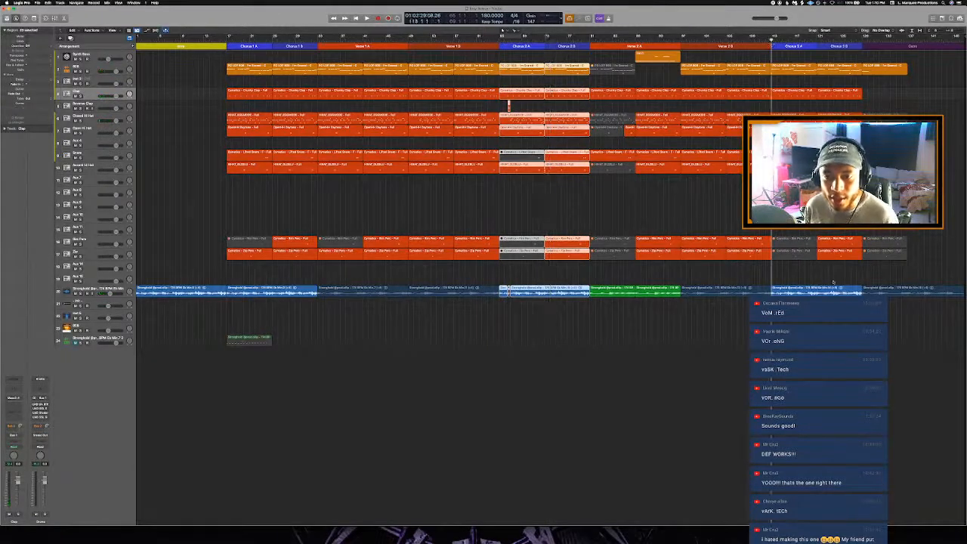
key(super+v)
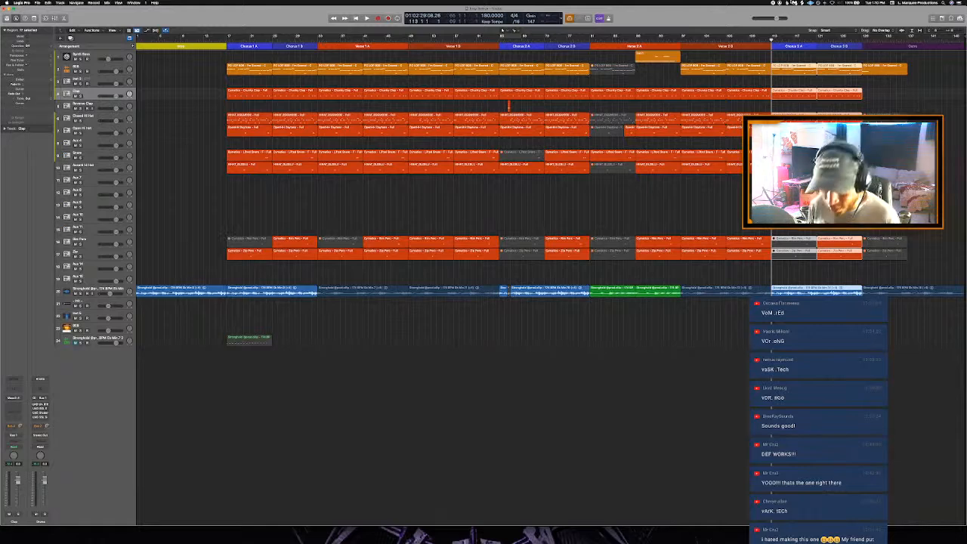
key(Delete)
key(super+v)
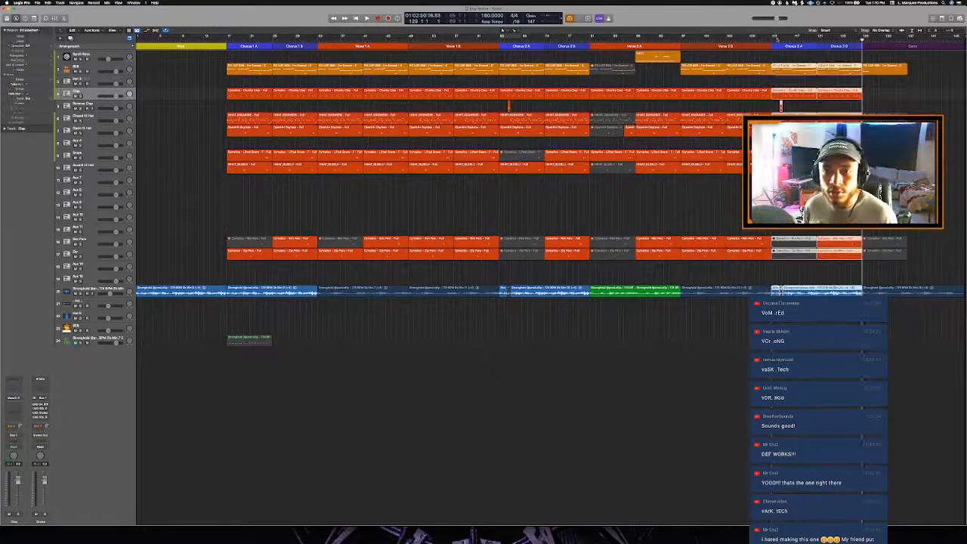
Step: Play the arrangement from just before Chorus 3 A through the Outro, stop playback and save the project
click(760, 39)
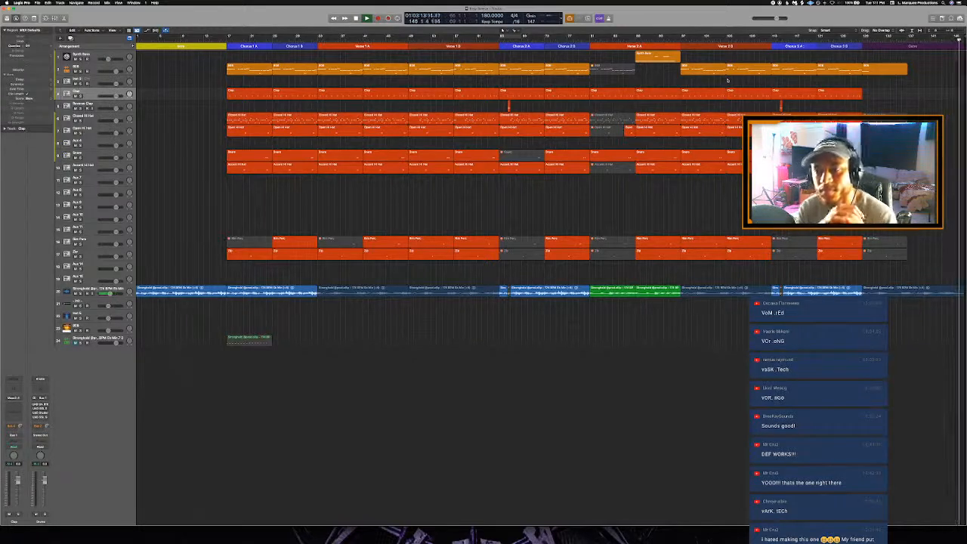
key(space)
key(super+s)
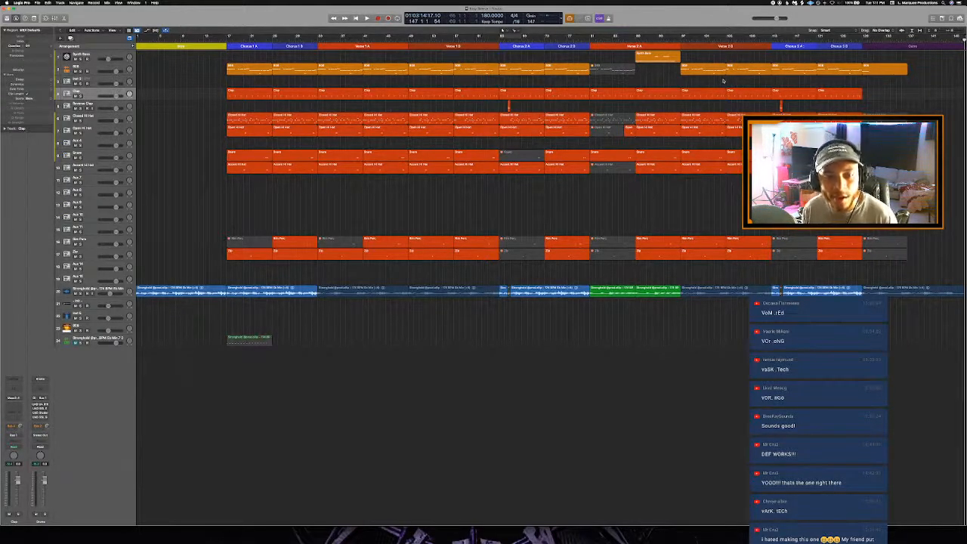
Step: Unmute the Stronghold instrument track below the 808, inspect its Chorus 1 A region's notes in the Piano Roll and close the editor
click(622, 287)
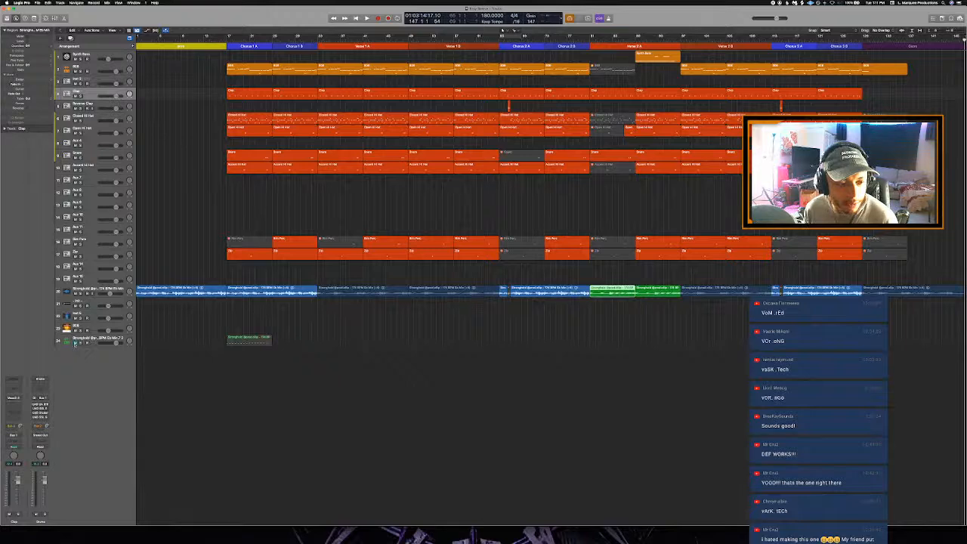
double_click(249, 340)
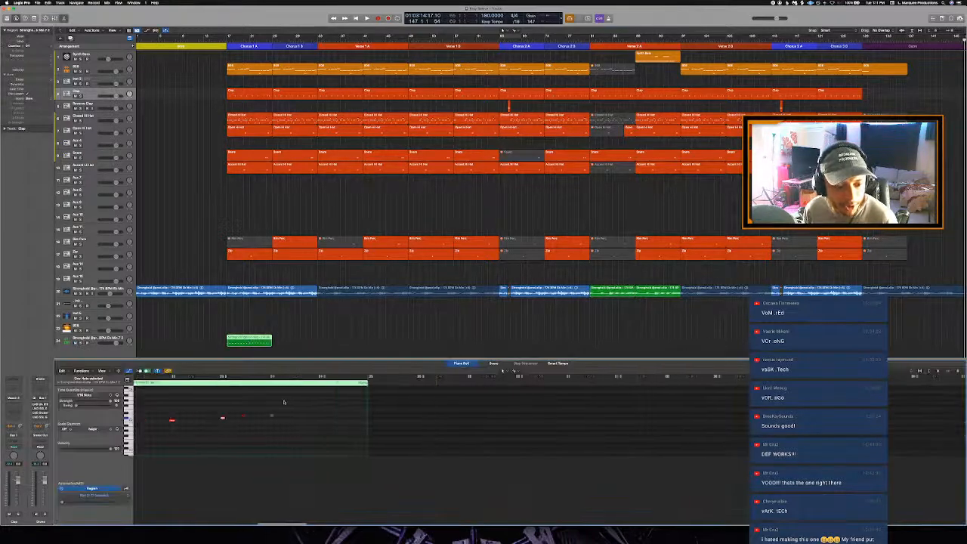
scroll(291, 403, left, 10)
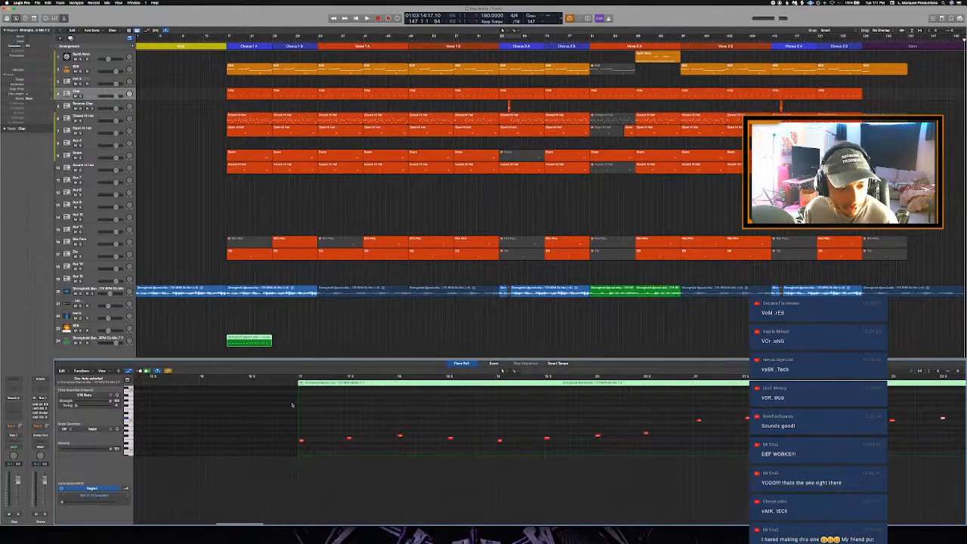
key(p)
click(308, 401)
scroll(302, 402, right, 1)
scroll(294, 405, left, 1)
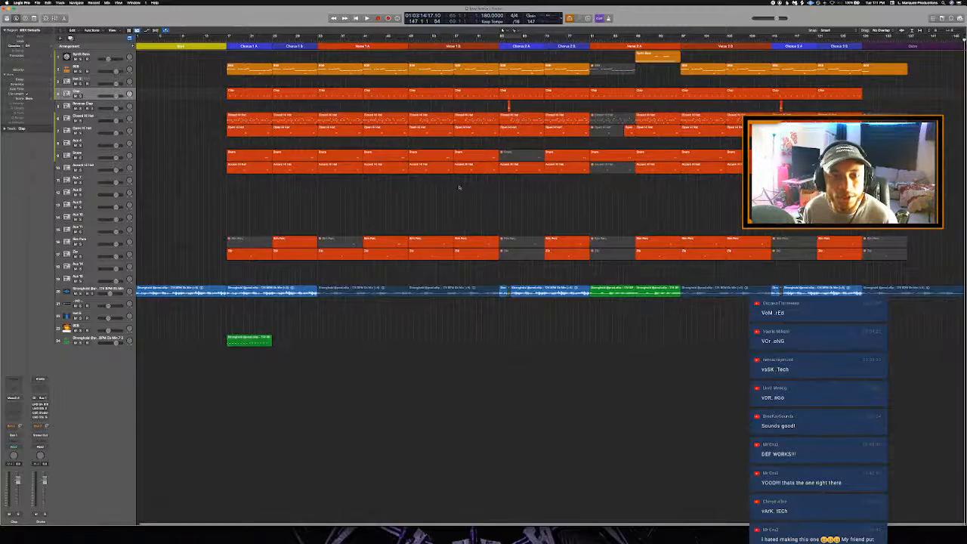
Step: Set the playhead to bar 80, just before Verse 2 A
click(584, 40)
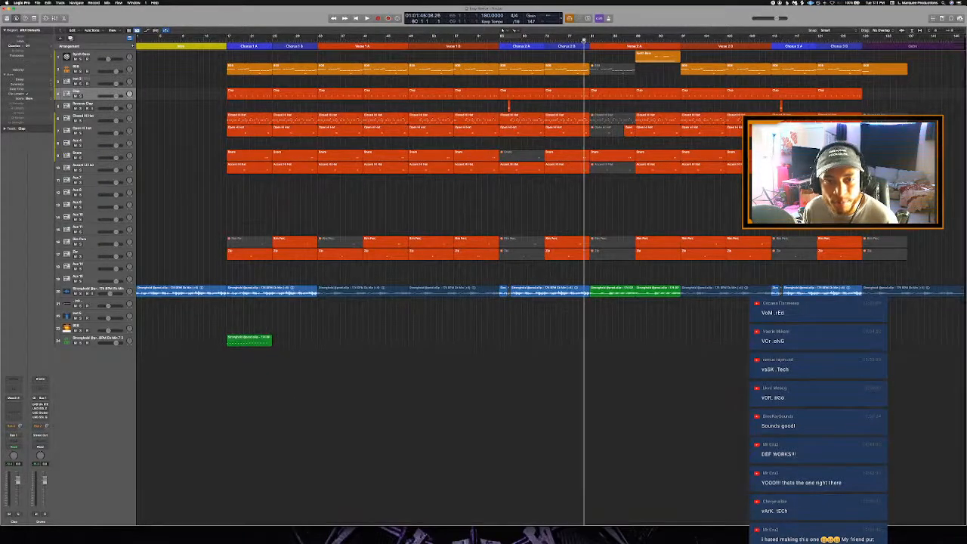
mouse_move(584, 40)
mouse_down()
mouse_move(596, 41)
mouse_move(584, 42)
mouse_up()
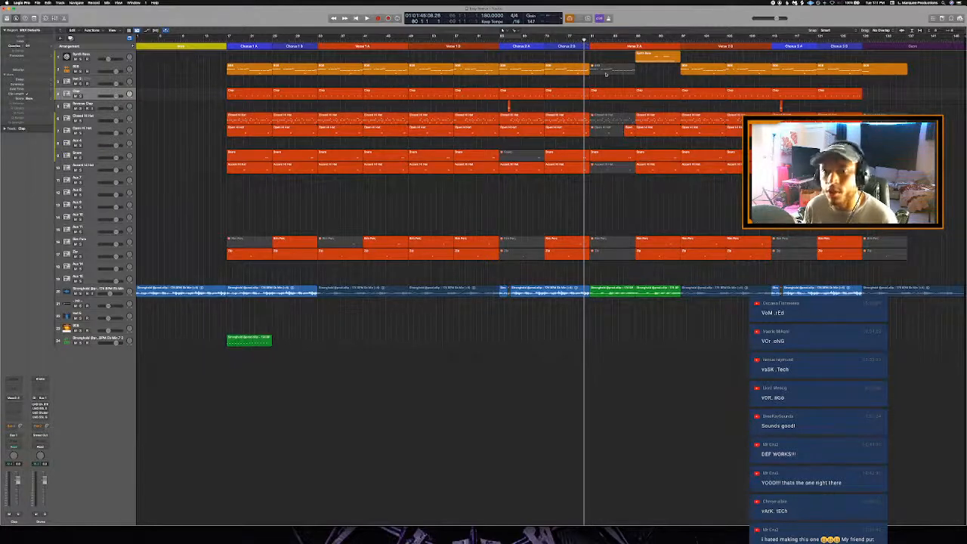